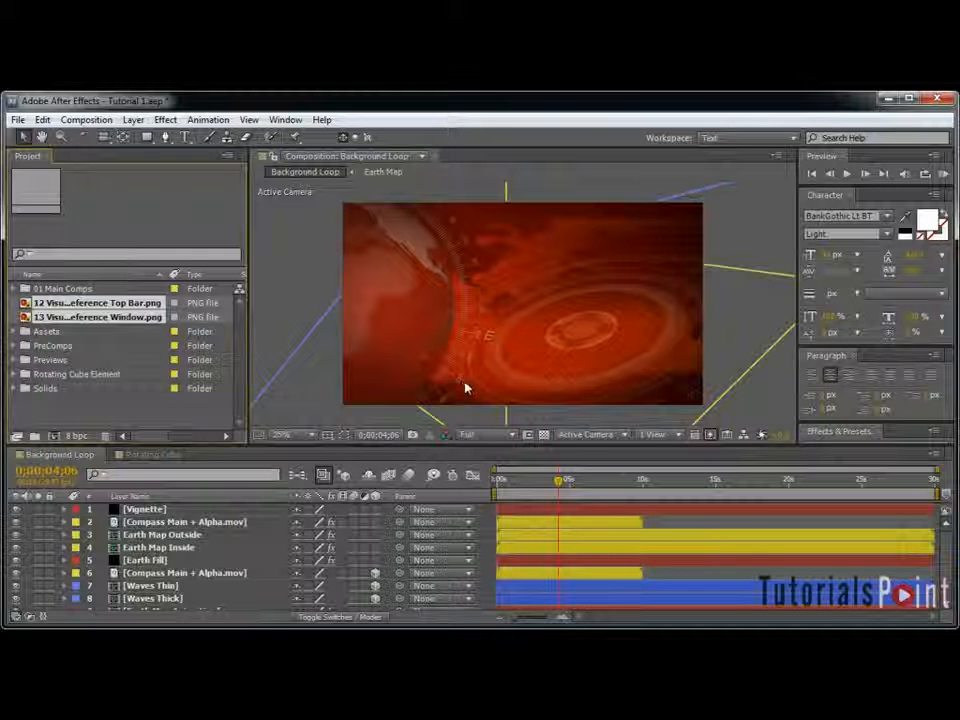
Step: Review the Background Loop and Rotating Cube compositions at different times and inspect the two visual reference images
drag(531, 486, 572, 481)
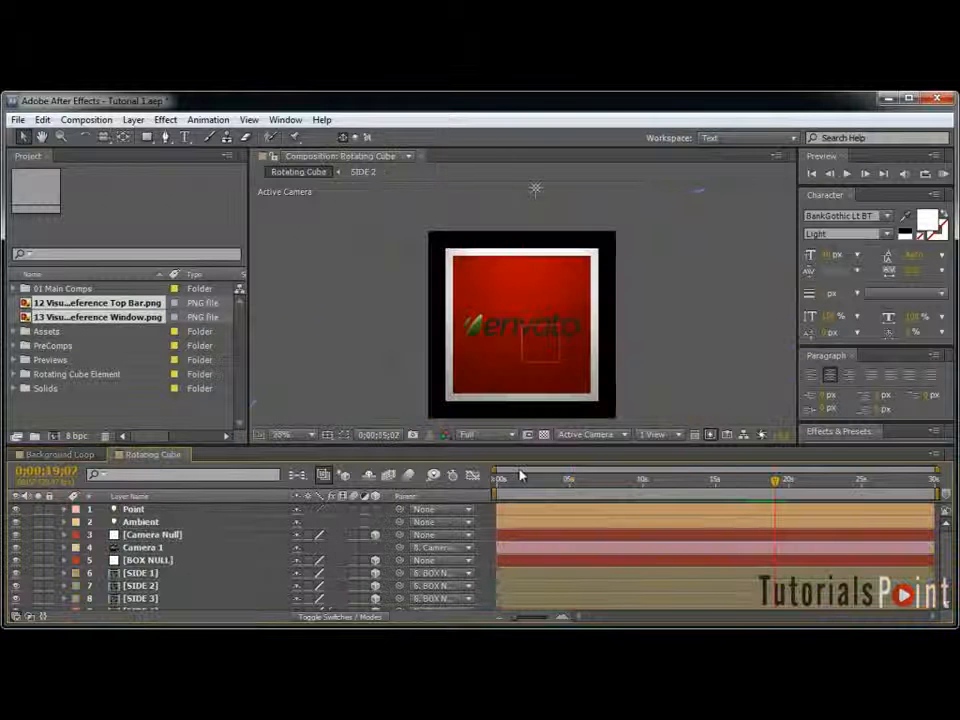
drag(520, 476, 574, 510)
click(45, 455)
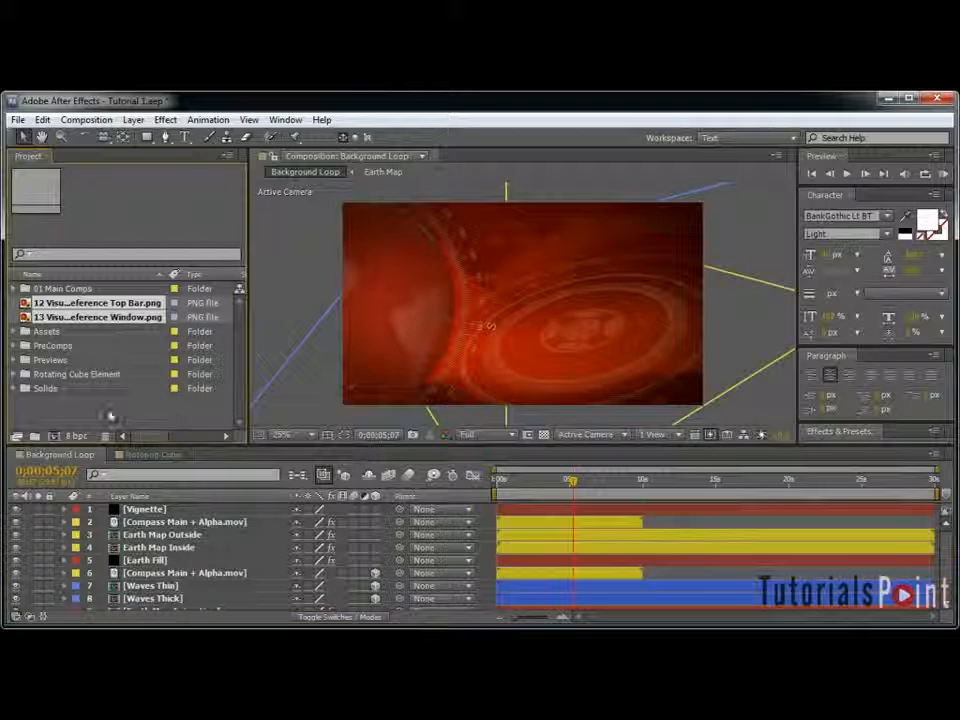
click(83, 305)
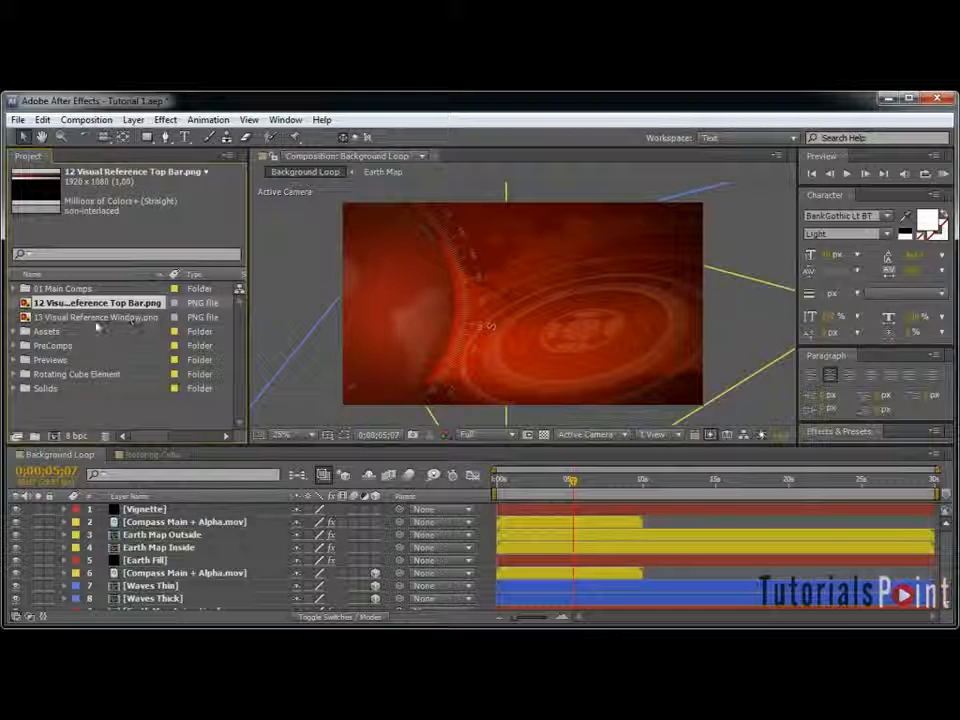
click(148, 319)
click(80, 305)
click(92, 318)
Step: Create a separate composition from each reference image, 12 Visual Reference Top Bar.png and 13 Visual Reference Window.png
click(95, 305)
drag(37, 309, 35, 436)
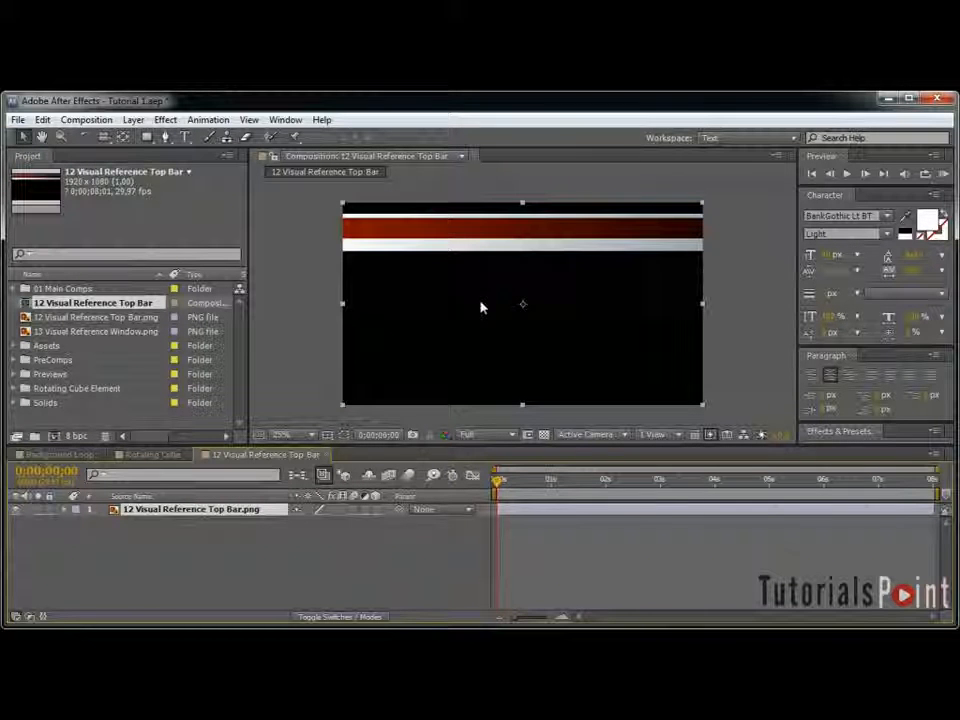
drag(64, 331, 46, 437)
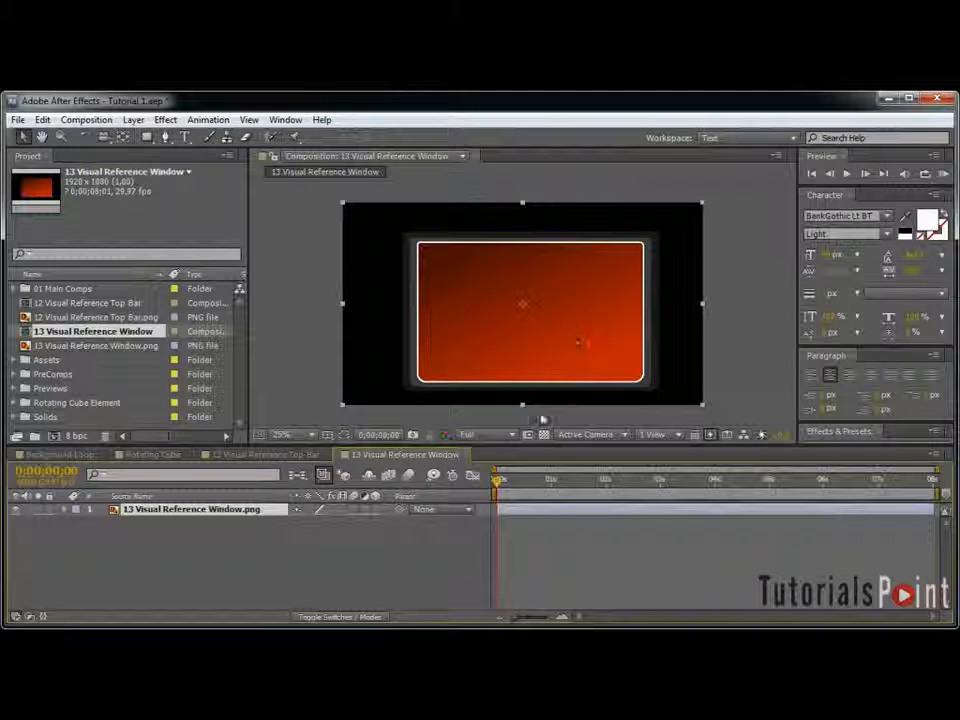
Step: Add a comp-sized black solid named Main to the 13 Visual Reference Window composition and place it beneath the reference image
click(544, 436)
click(544, 436)
key(period)
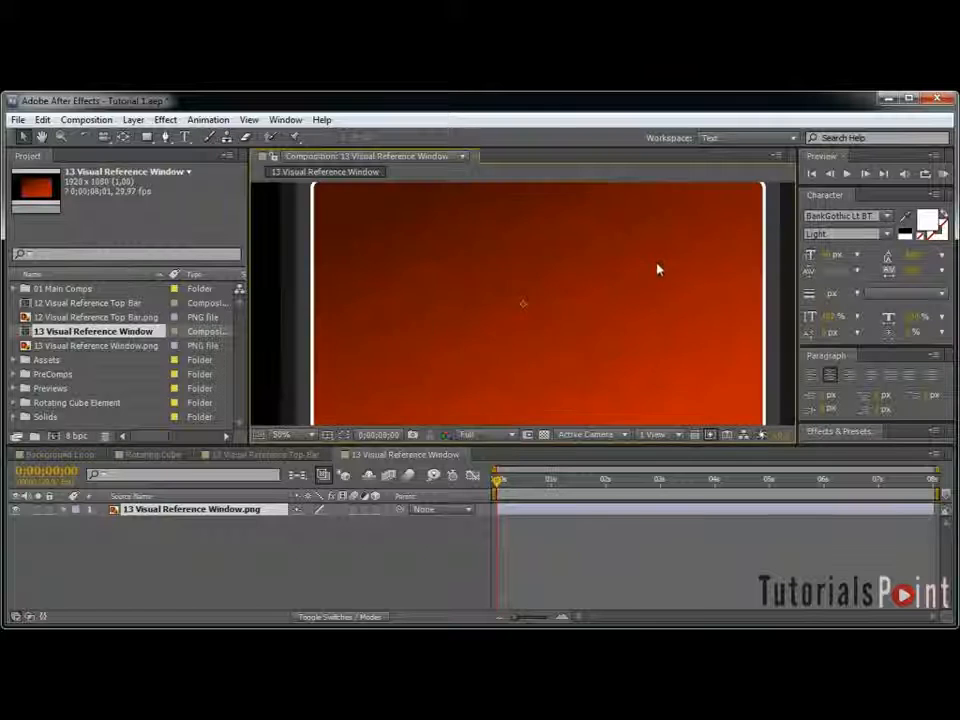
key(ctrl+y)
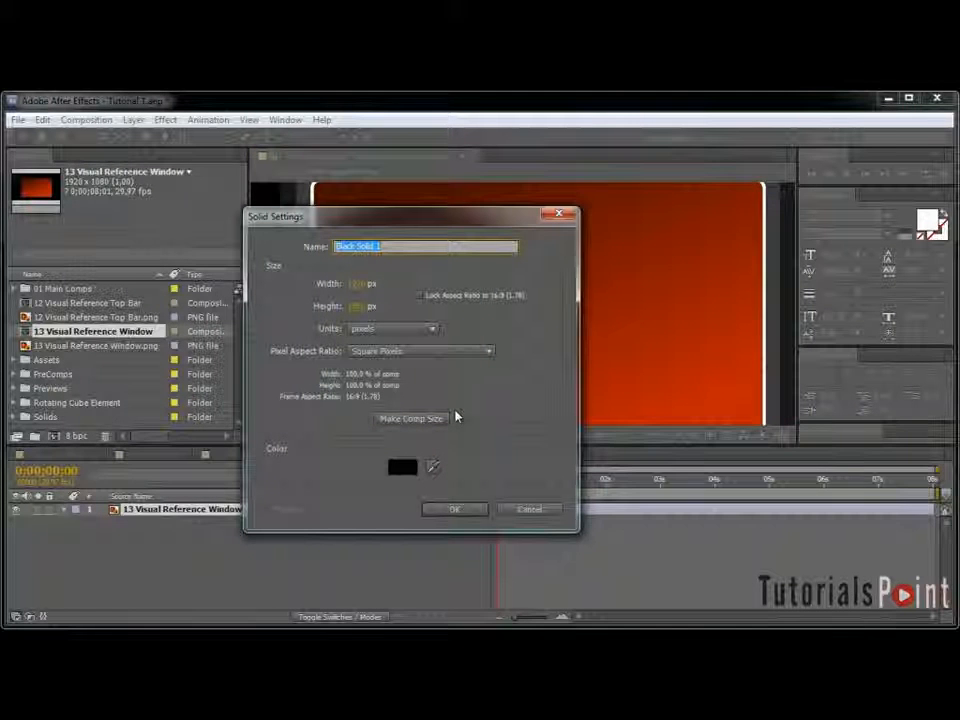
text(i)
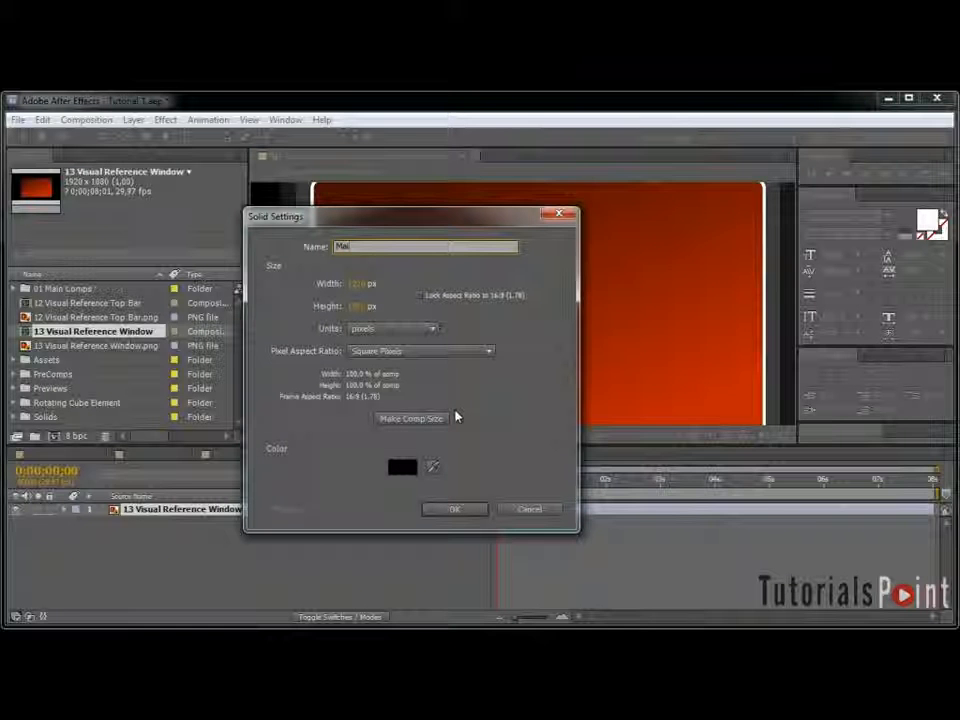
text(n)
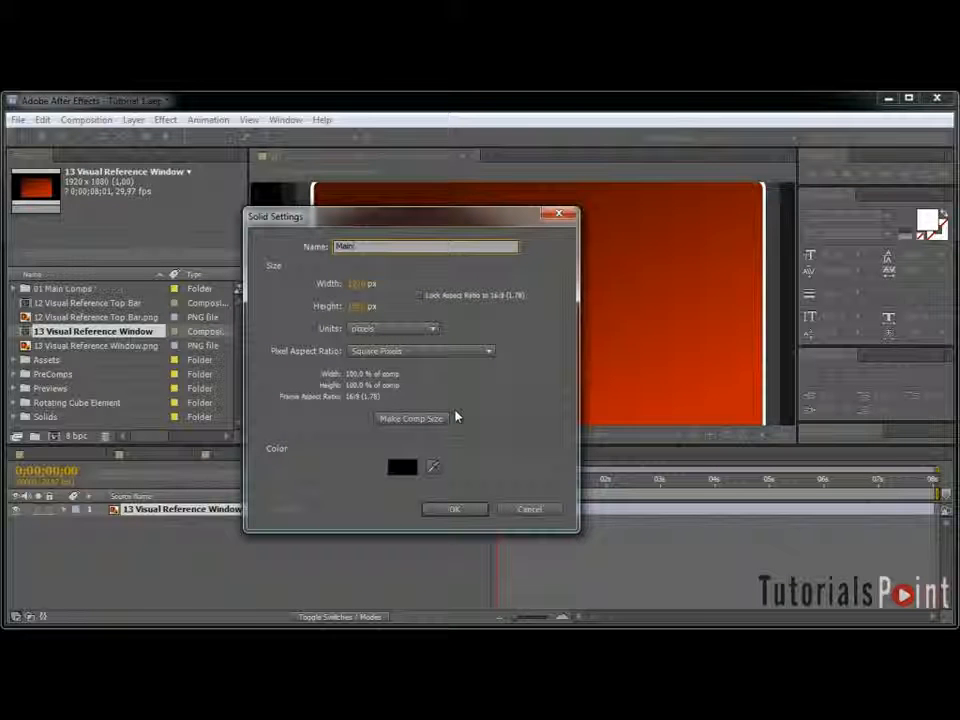
key(Return)
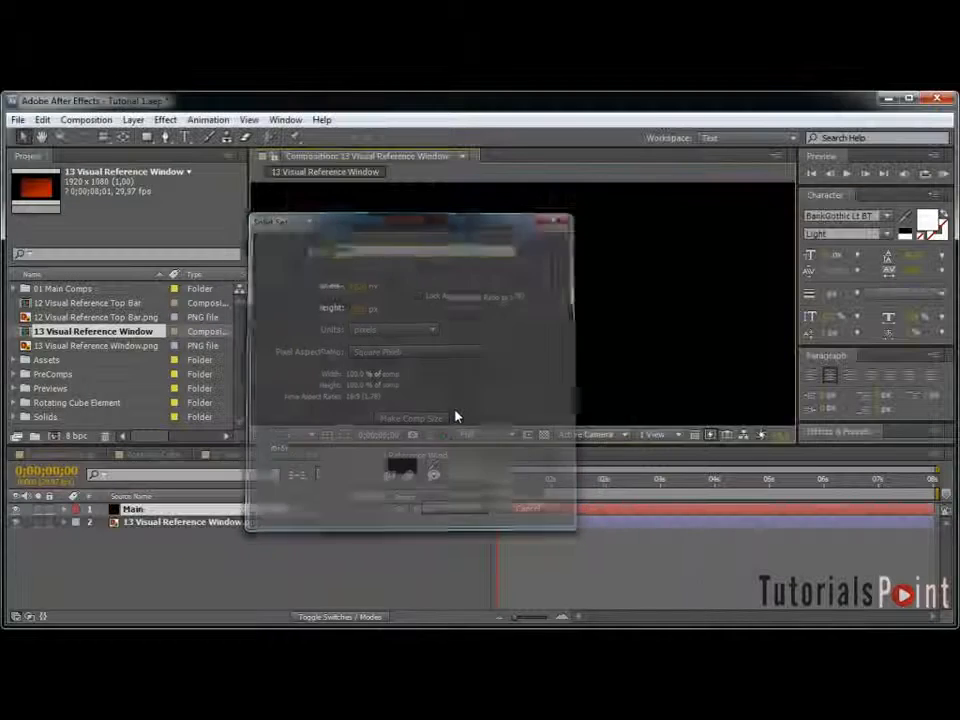
drag(135, 510, 156, 550)
Step: Show the rulers and place four guides along the outer edges of the white-bordered red reference window
key(grave)
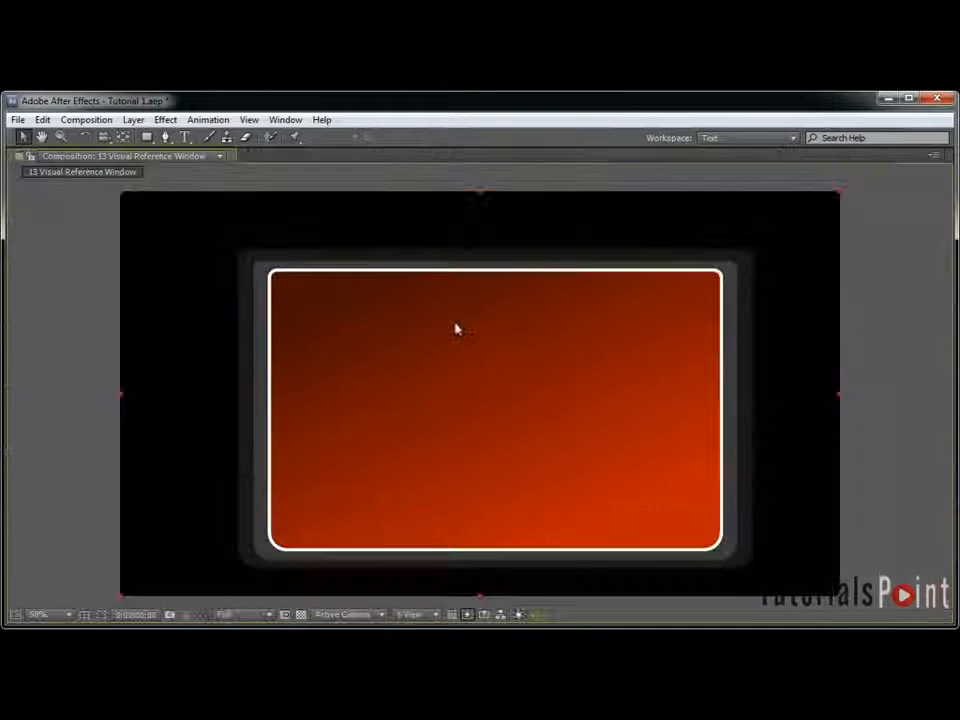
click(160, 137)
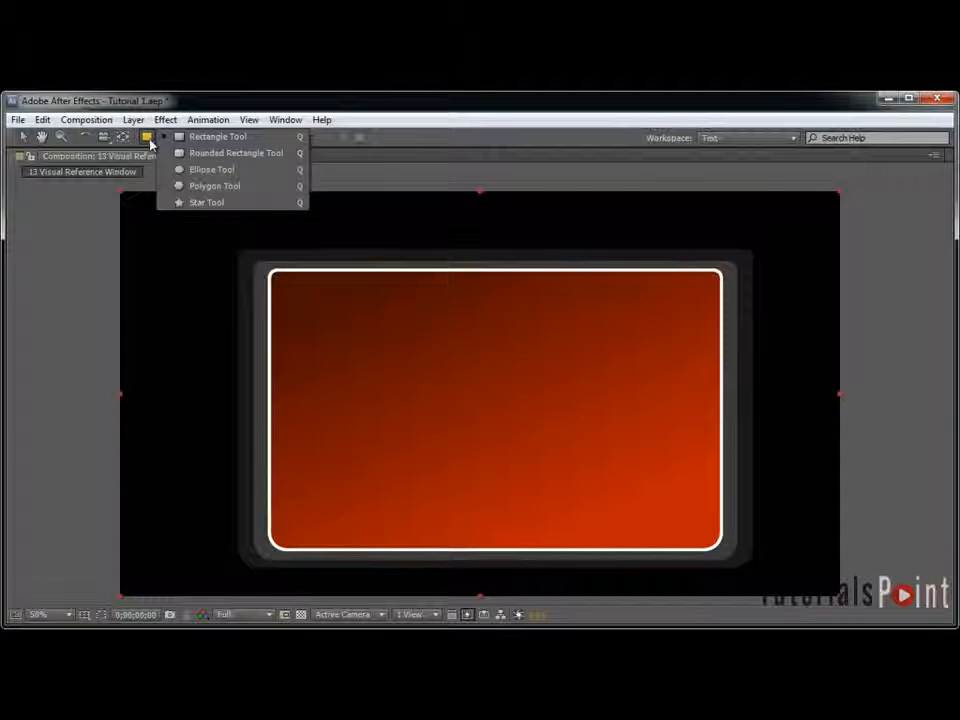
click(235, 155)
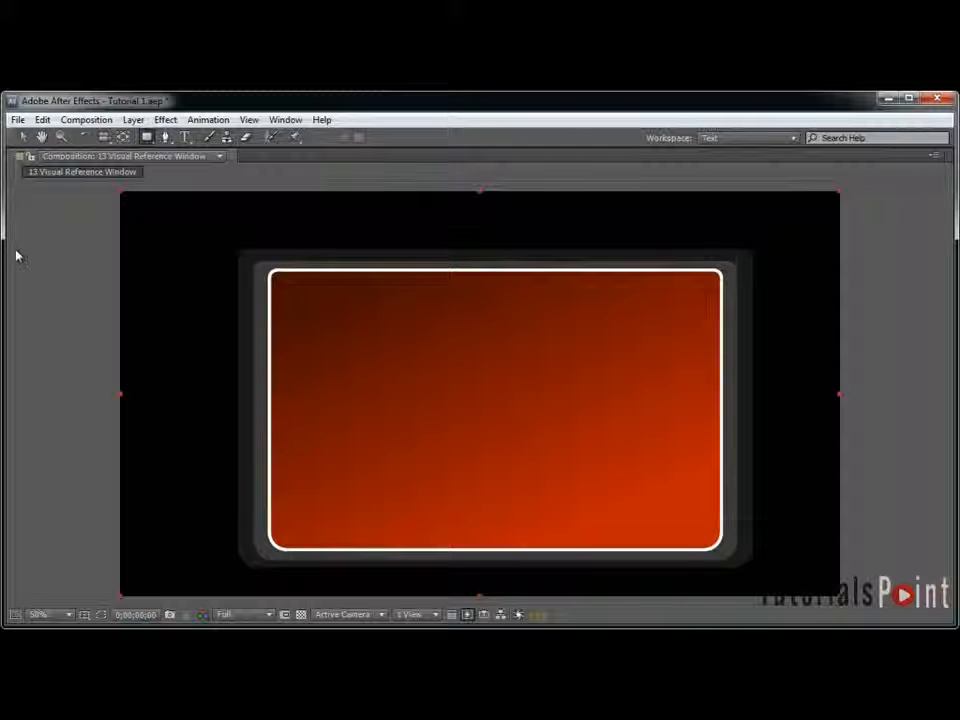
key(ctrl+r)
drag(14, 256, 316, 279)
key(grave)
drag(454, 195, 493, 271)
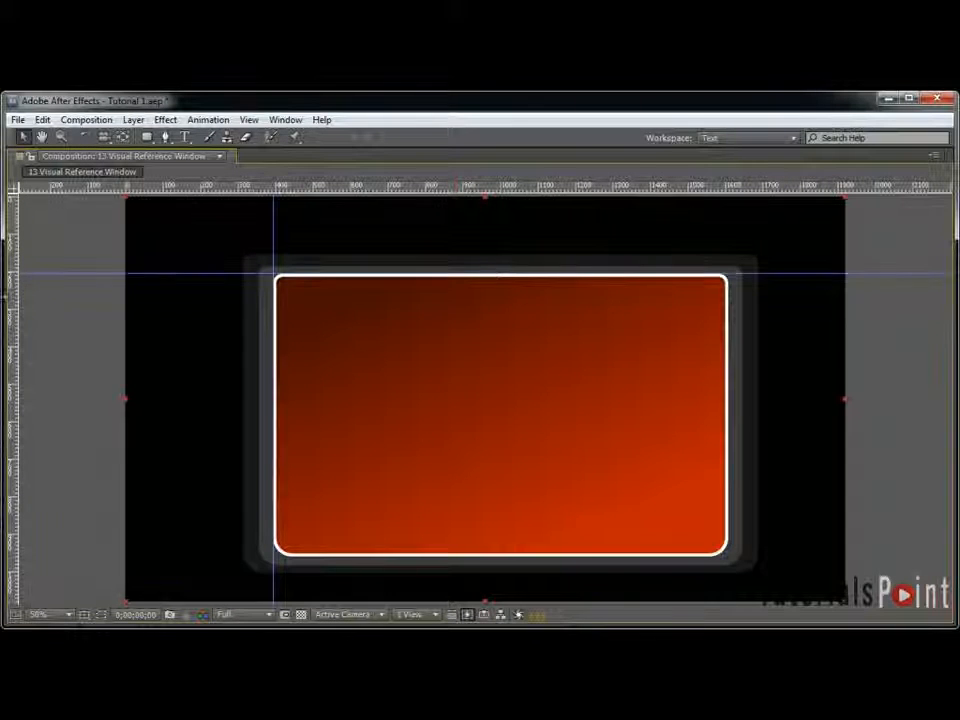
drag(13, 350, 728, 354)
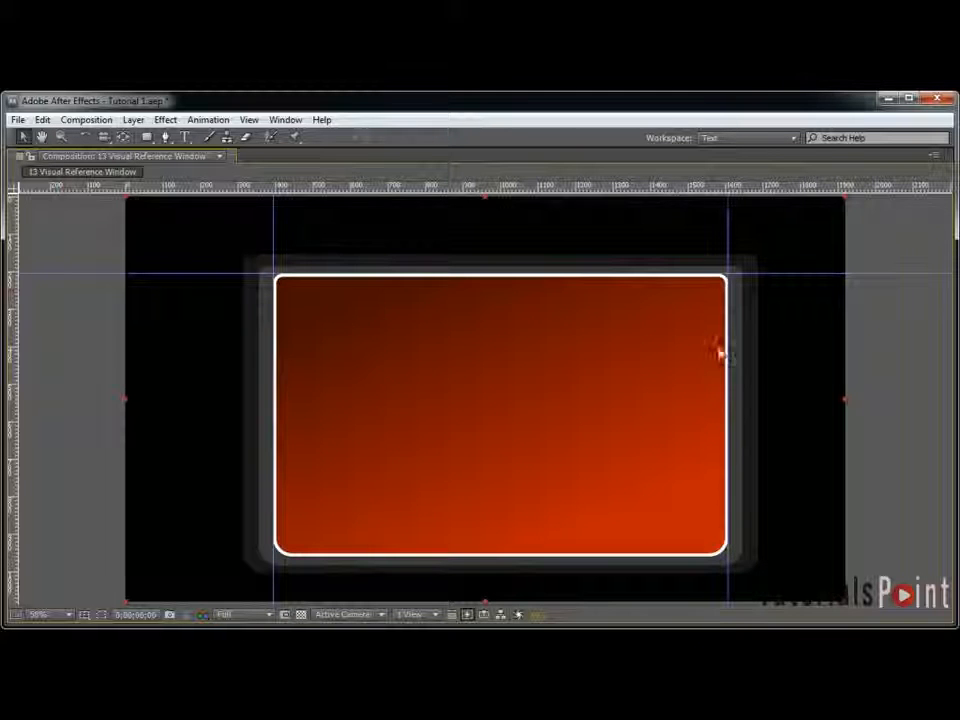
drag(600, 186, 735, 556)
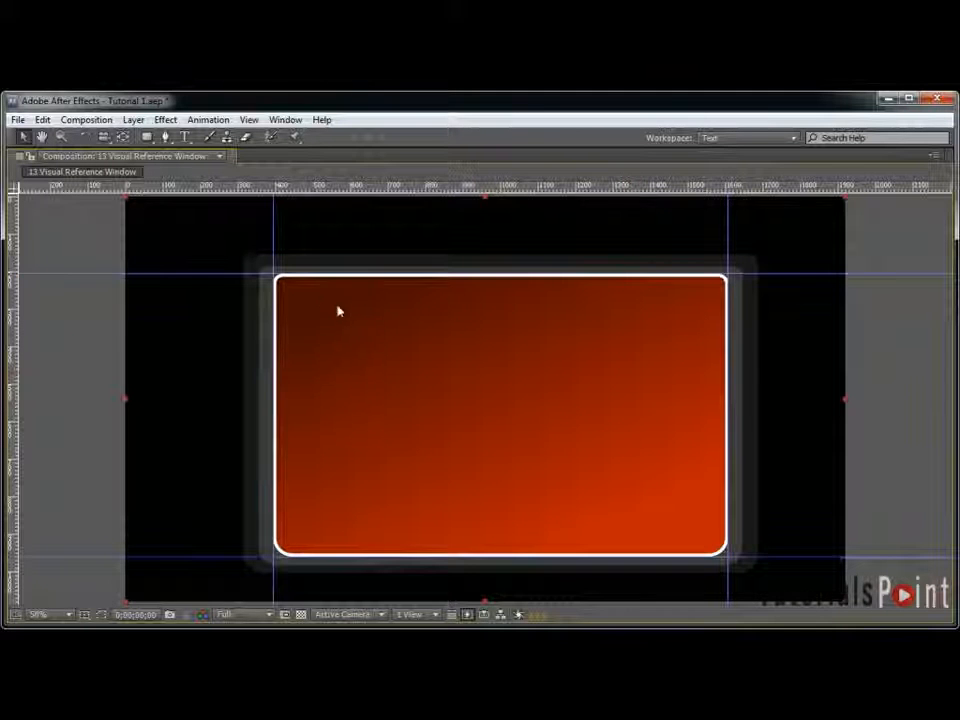
Step: Draw a rounded rectangle mask on the Main solid from corner to corner of the four guides
key(grave)
key(grave)
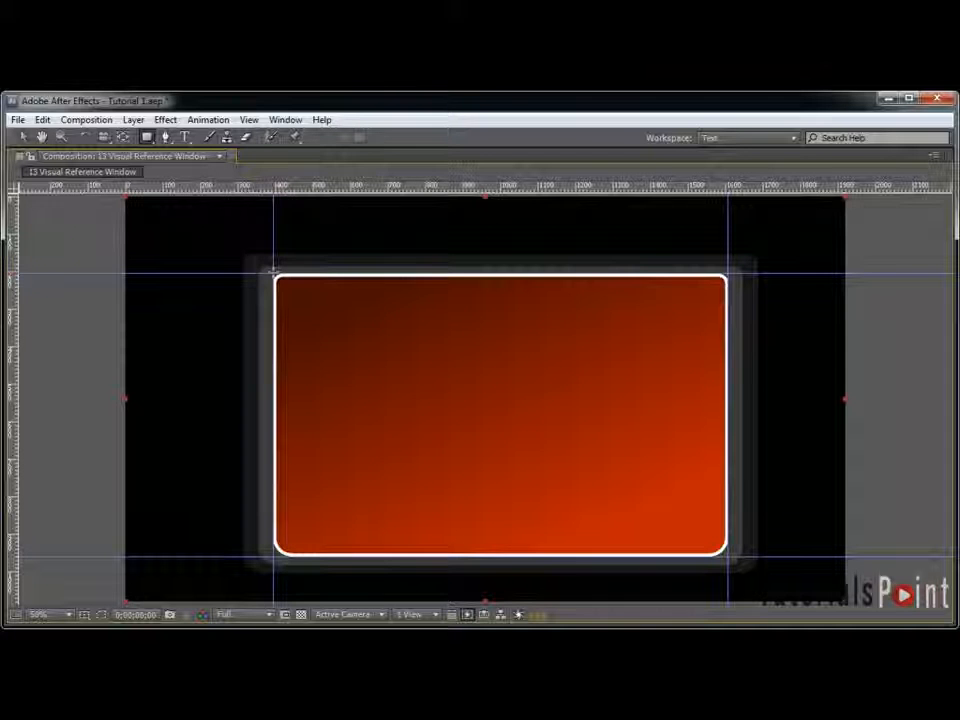
drag(277, 275, 728, 552)
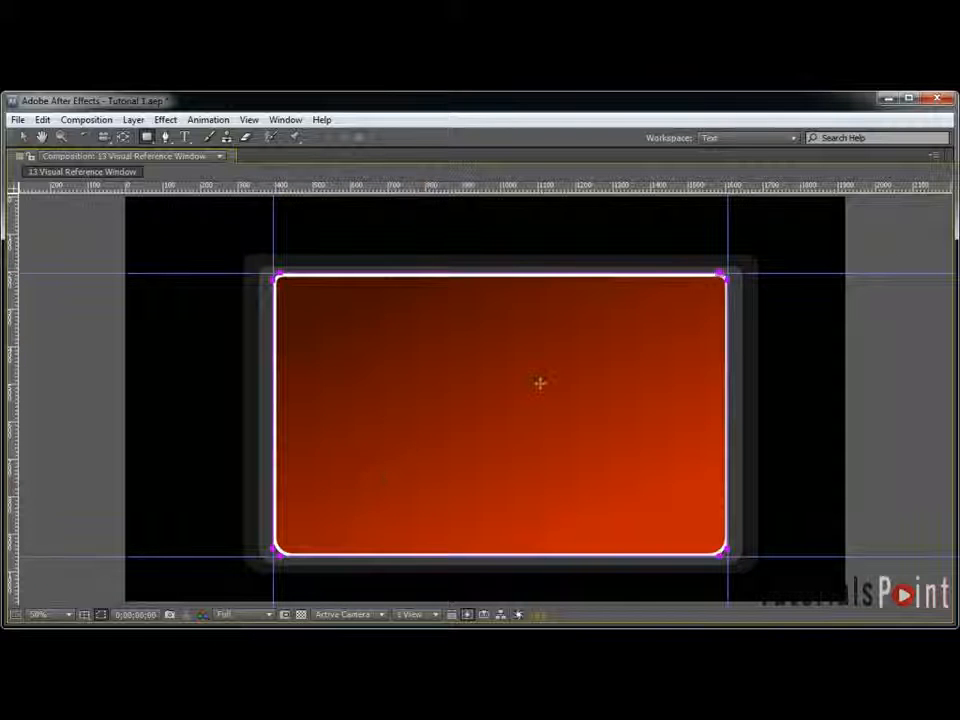
scroll(565, 326, up, 1)
key(space)
drag(812, 278, 441, 522)
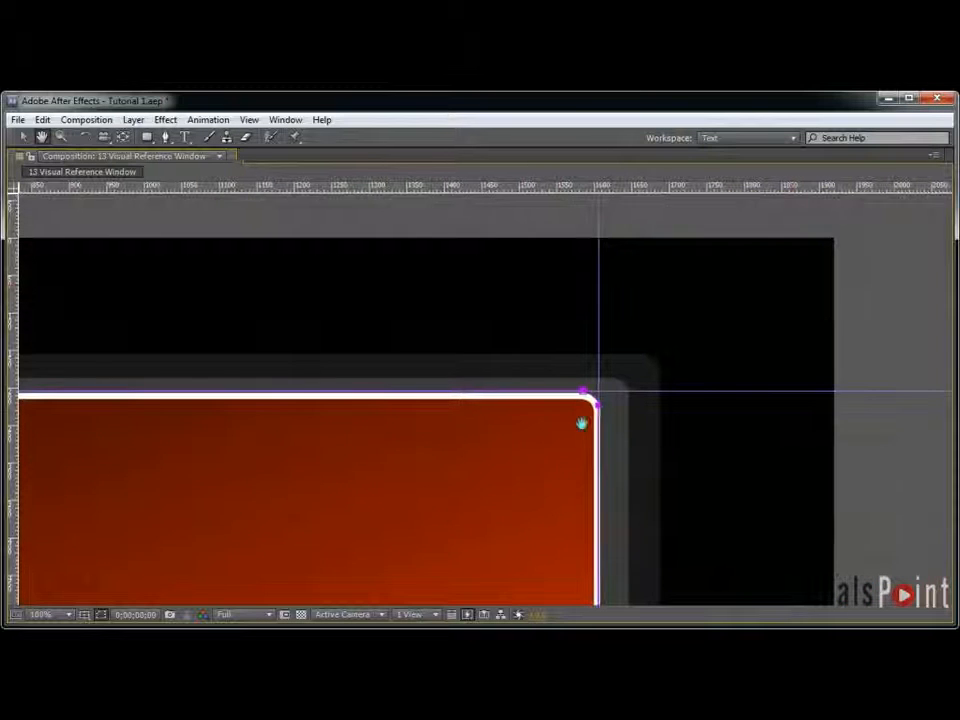
scroll(561, 457, up, 1)
scroll(574, 396, down, 4)
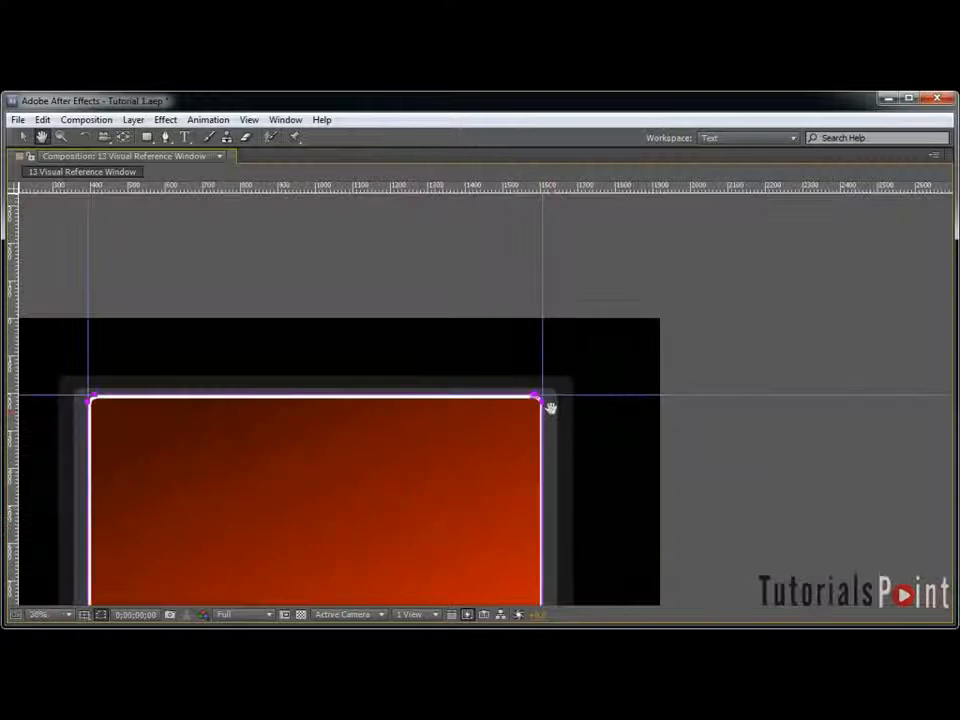
scroll(495, 420, up, 1)
scroll(377, 430, down, 2)
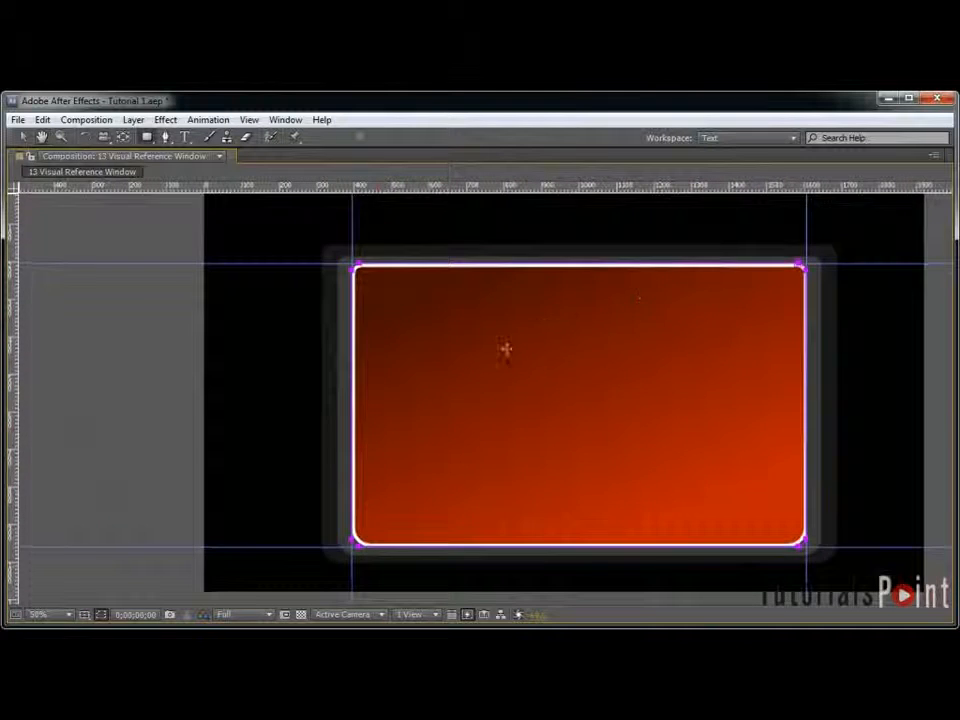
Step: Duplicate the masked Main layer and change the lower copy's solid color to white
key(grave)
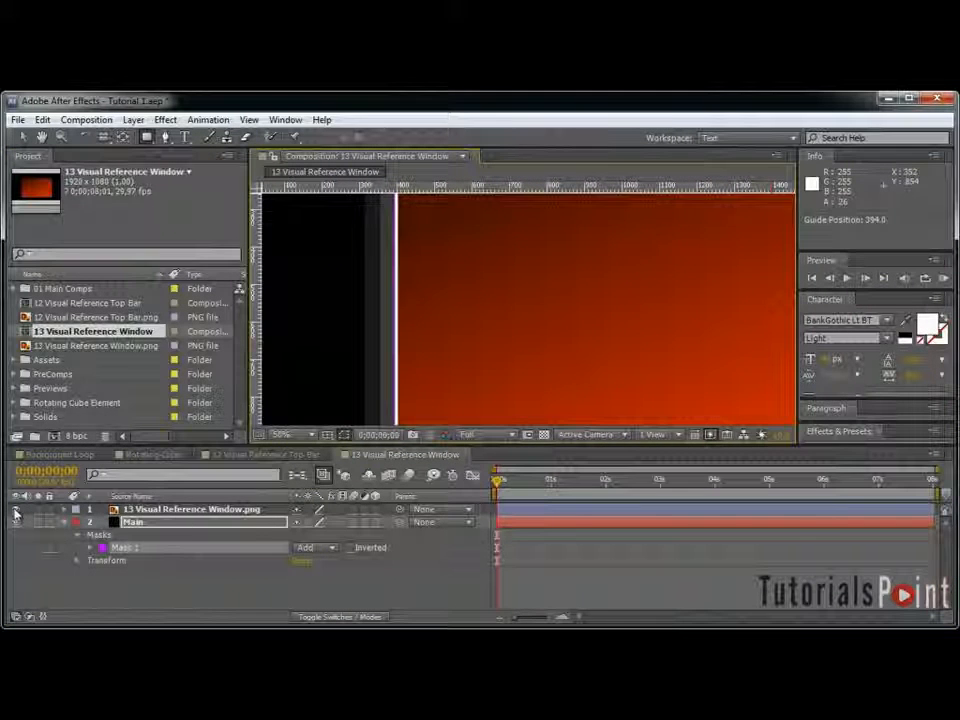
click(183, 527)
key(ctrl+d)
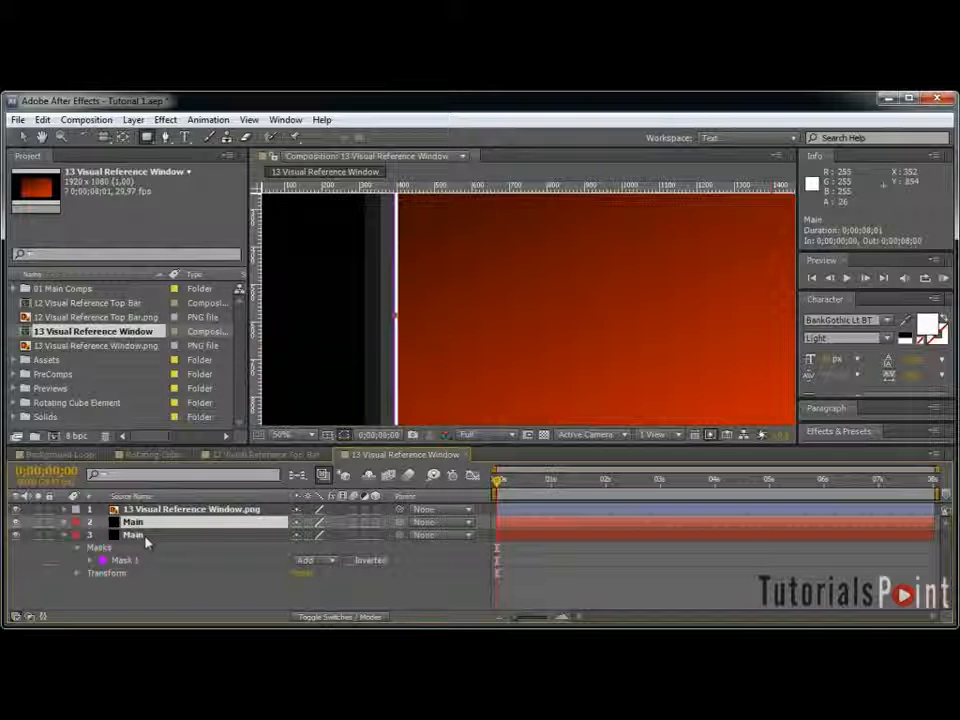
key(ctrl+shift+y)
click(246, 426)
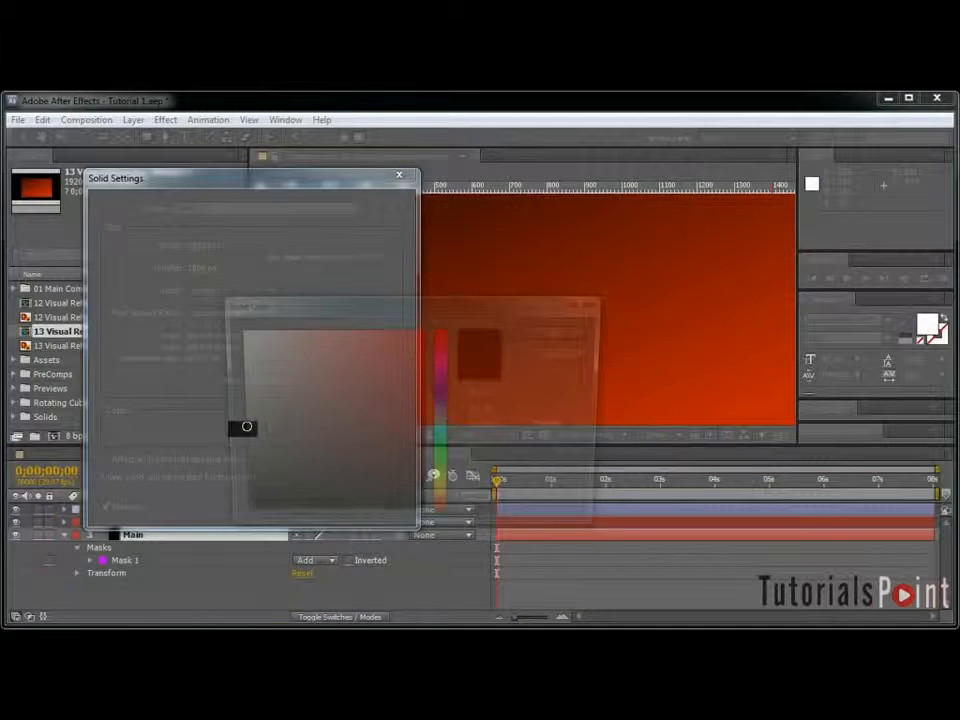
drag(246, 422, 228, 324)
key(Return)
key(Return)
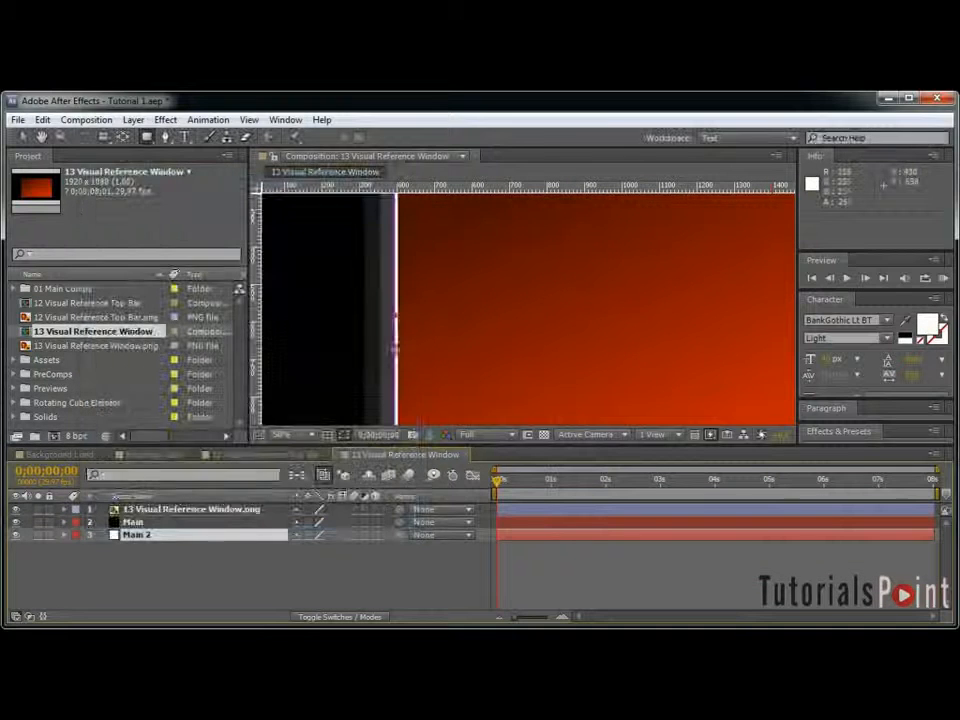
Step: Scale the white Main 2 mask up from its center to match the reference window's inner gray border
key(comma)
key(grave)
key(period)
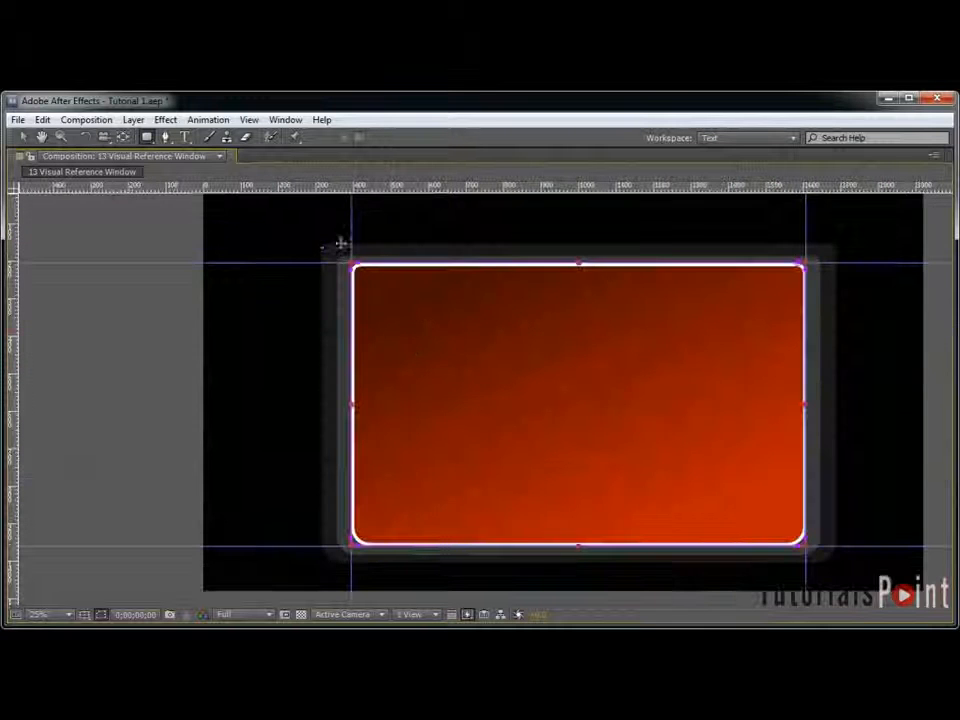
drag(350, 263, 340, 255)
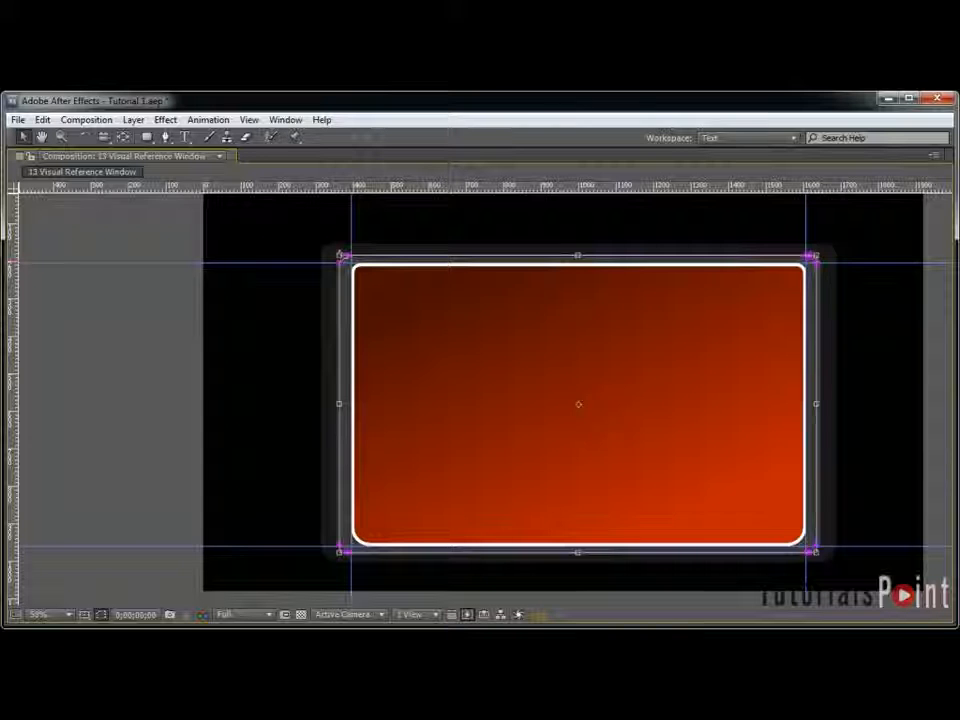
mouse_move(340, 255)
mouse_down()
mouse_move(311, 236)
mouse_move(338, 250)
mouse_up()
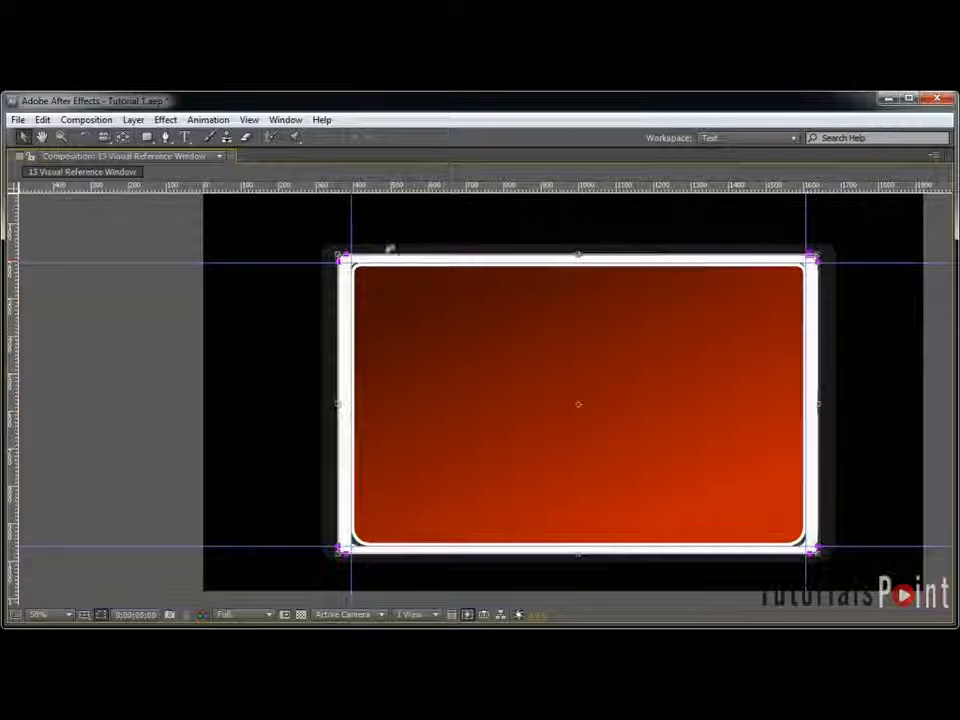
double_click(711, 277)
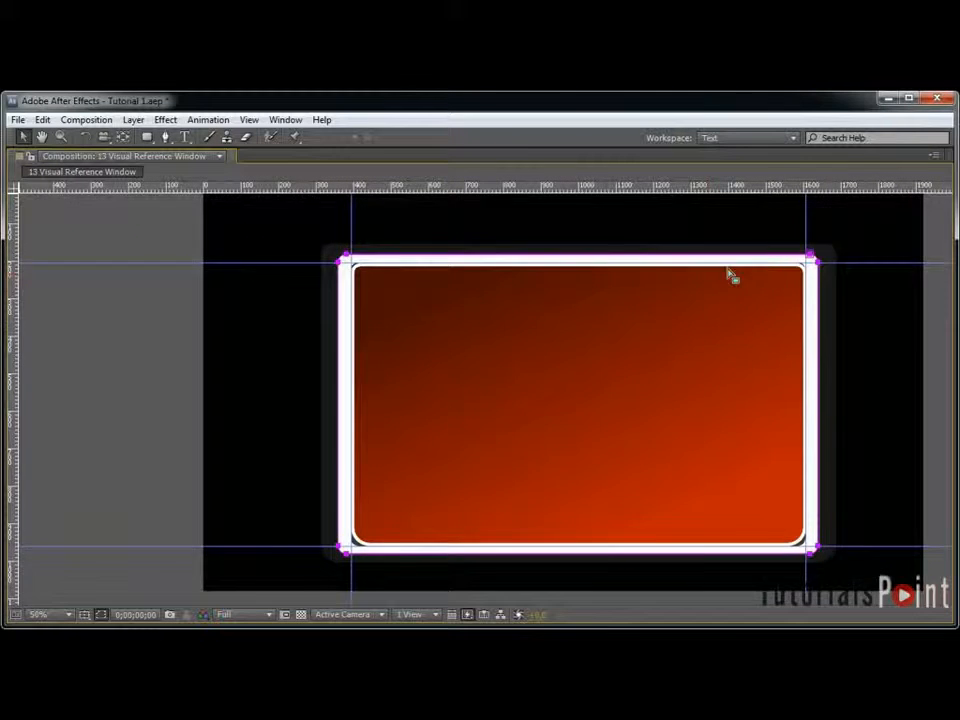
scroll(712, 279, up, 1)
key(grave)
scroll(722, 273, down, 1)
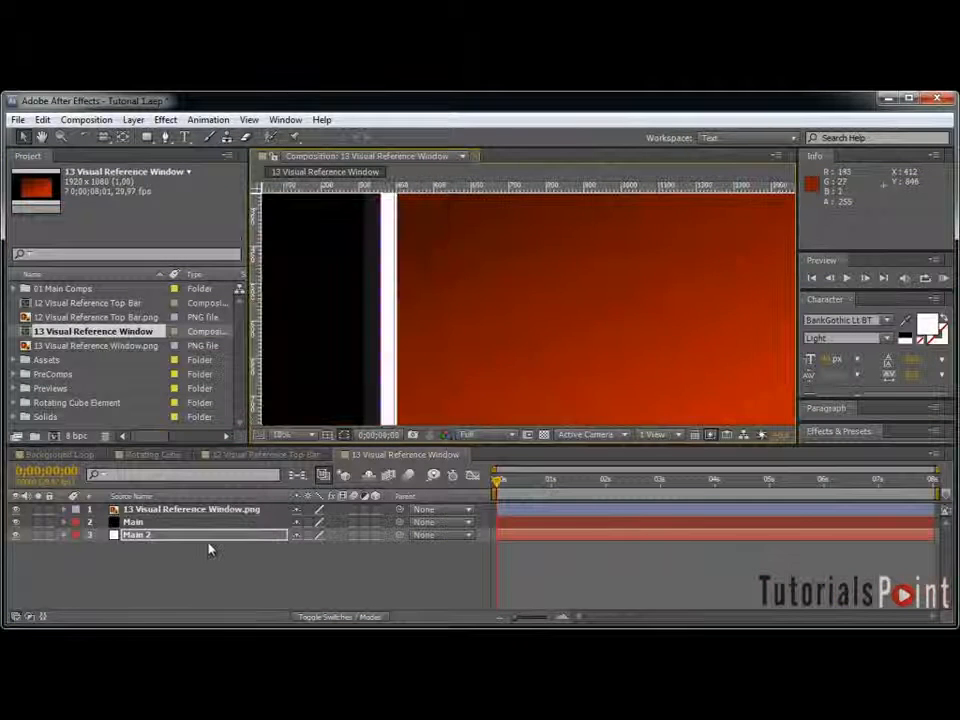
Step: Duplicate the Main 2 layer and set the opacity to 15% on the upper copy and 10% on the lower
key(Return)
key(ctrl+d)
key(t)
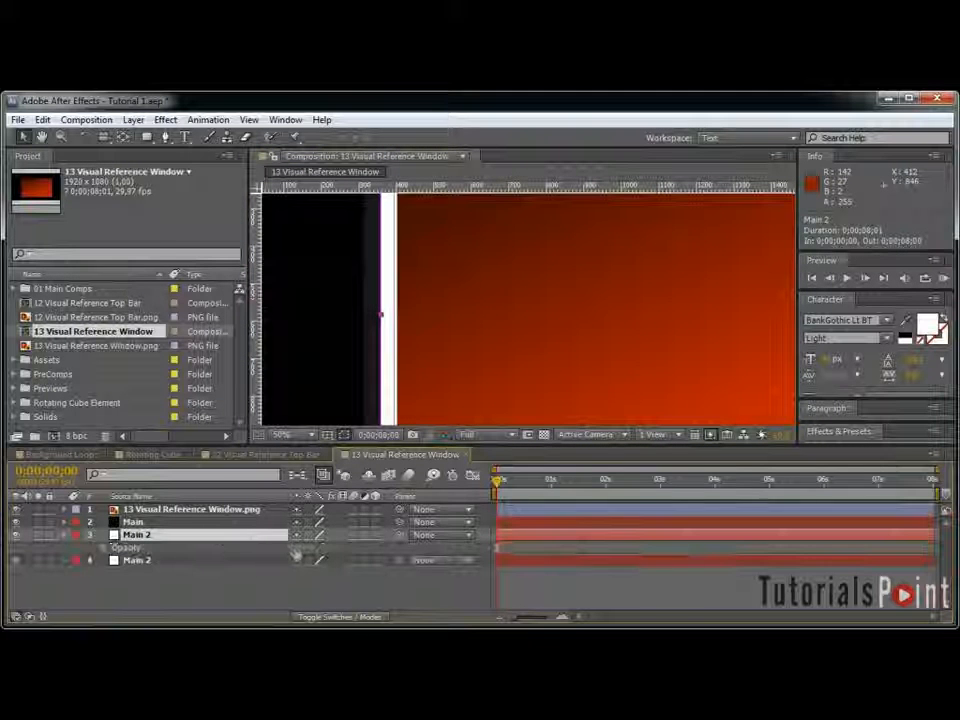
click(229, 562)
key(t)
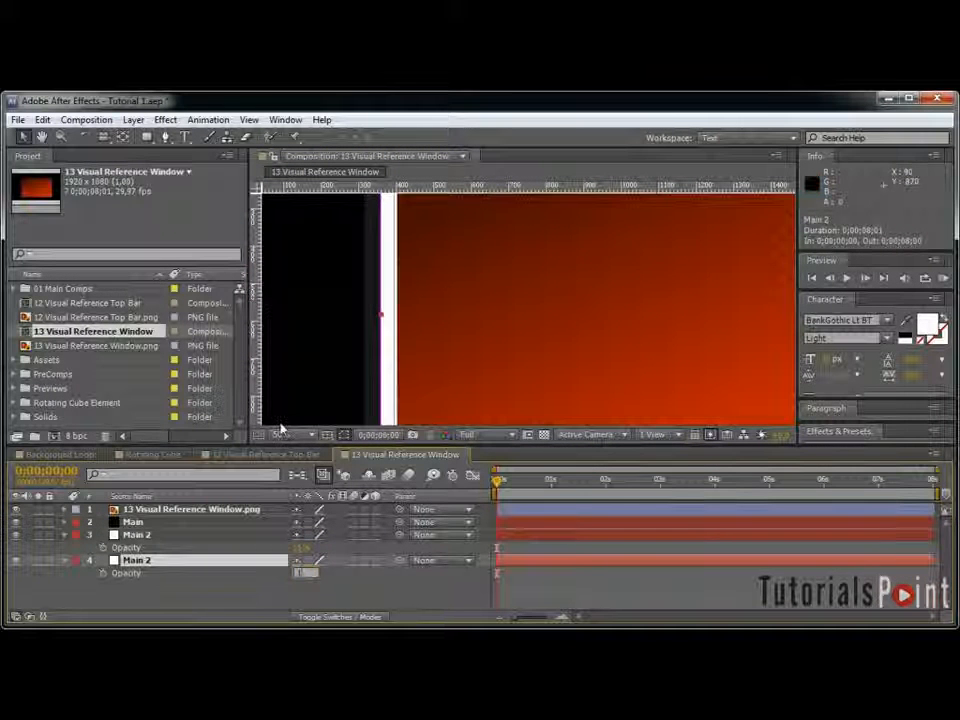
Step: Scale the lower Main 2 copy's mask up from its center to the reference window's outer dark border
key(grave)
scroll(469, 378, up, 1)
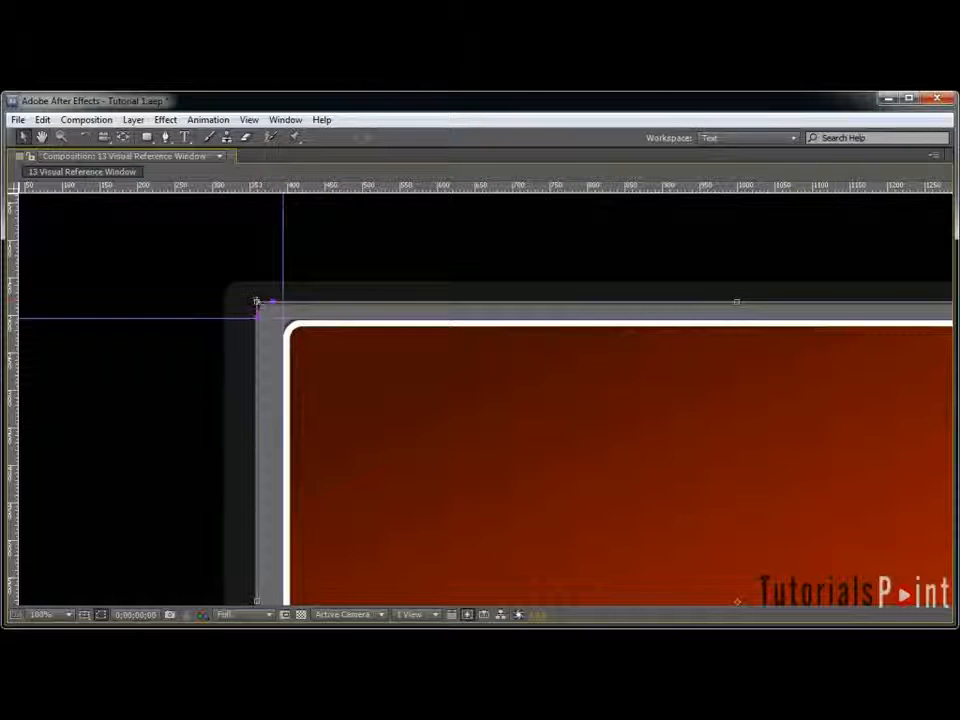
drag(257, 302, 218, 280)
scroll(393, 300, down, 2)
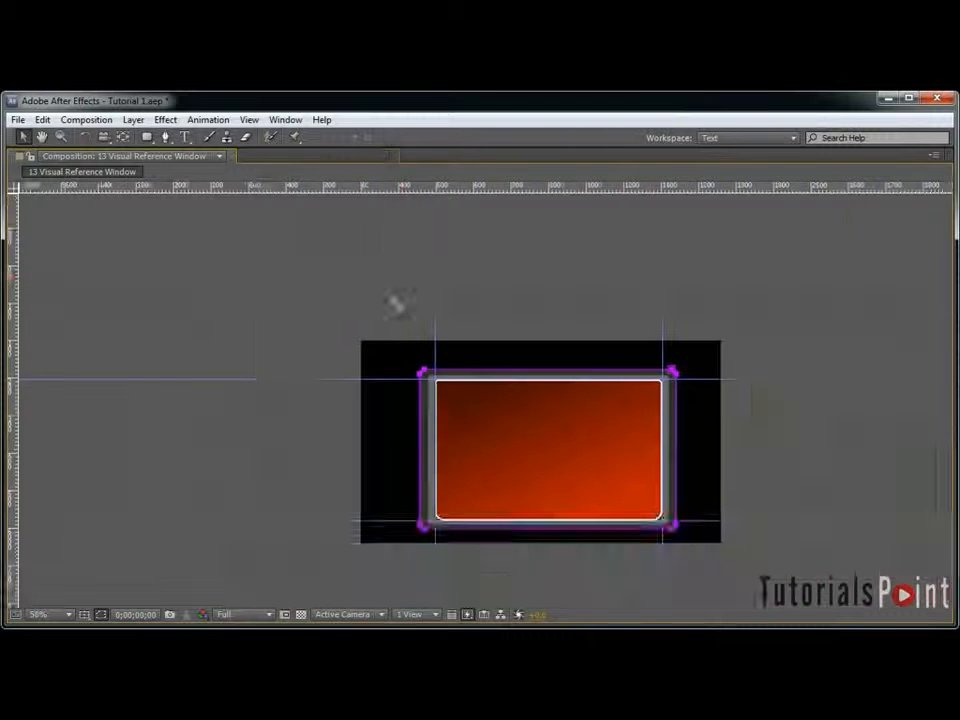
key(grave)
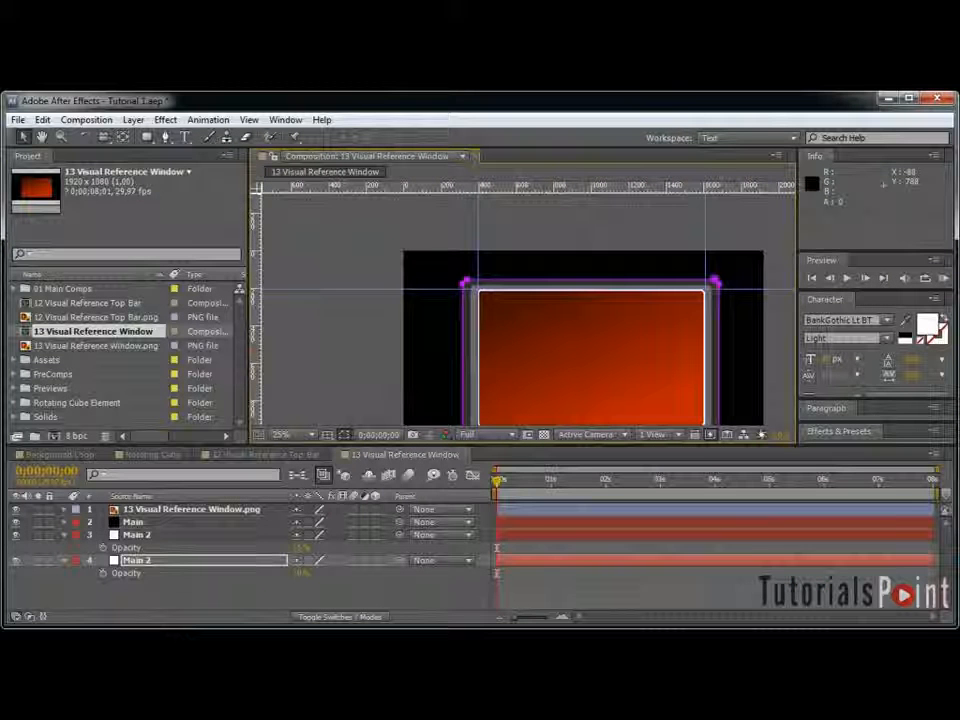
Step: Hide the reference PNG layer and the guides, and inspect the two translucent borders in a maximized composition view
click(15, 510)
click(426, 585)
scroll(548, 338, up, 1)
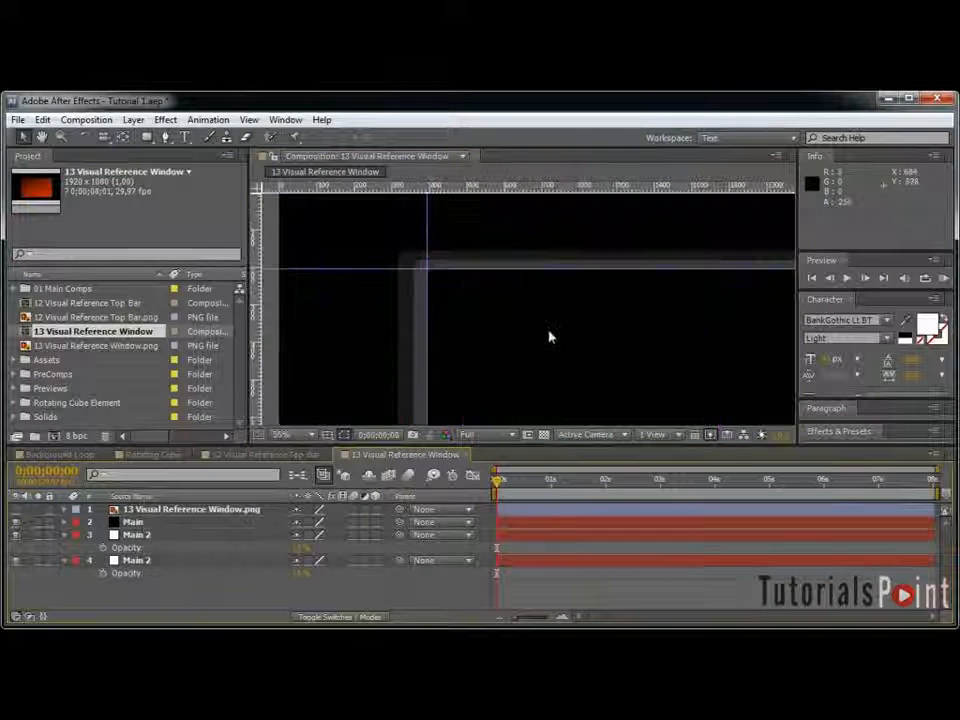
click(65, 535)
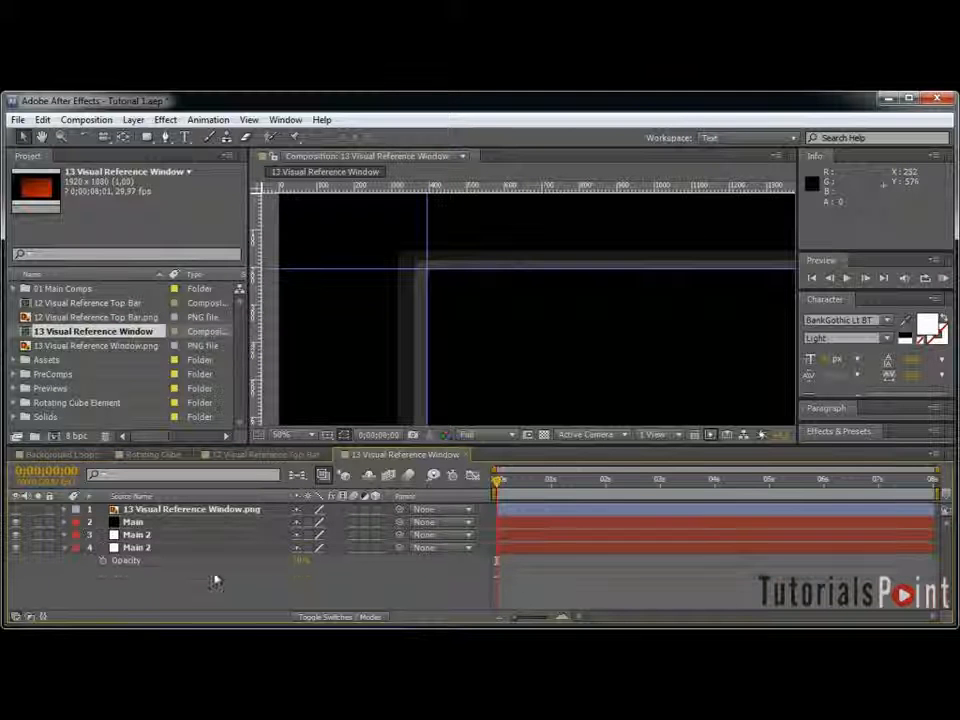
key(ctrl+semicolon)
key(grave)
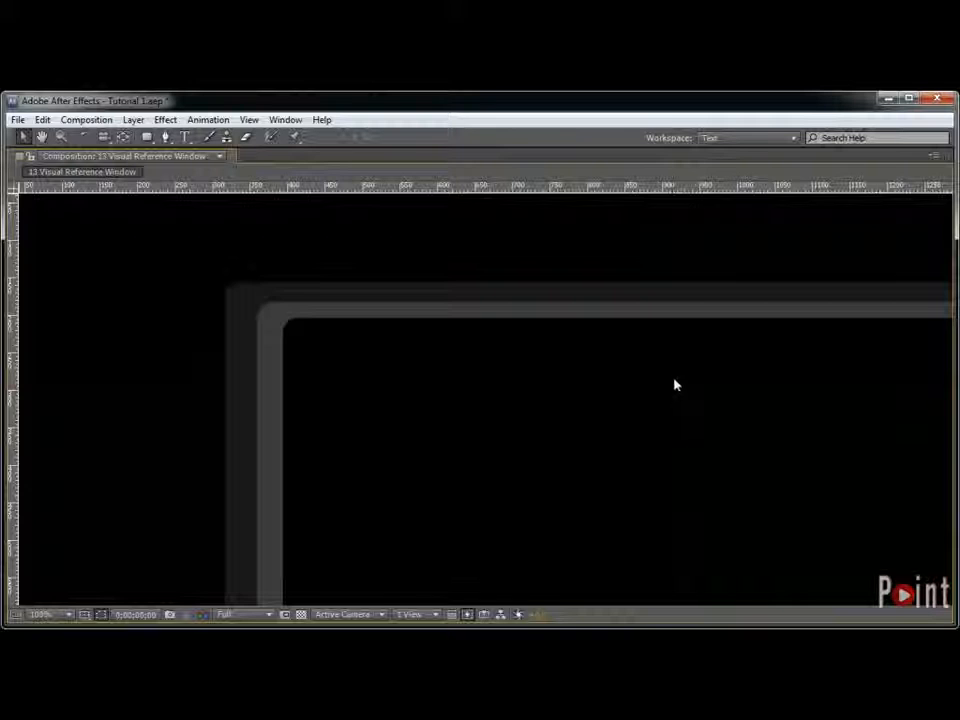
scroll(675, 381, down, 3)
drag(609, 497, 589, 463)
key(grave)
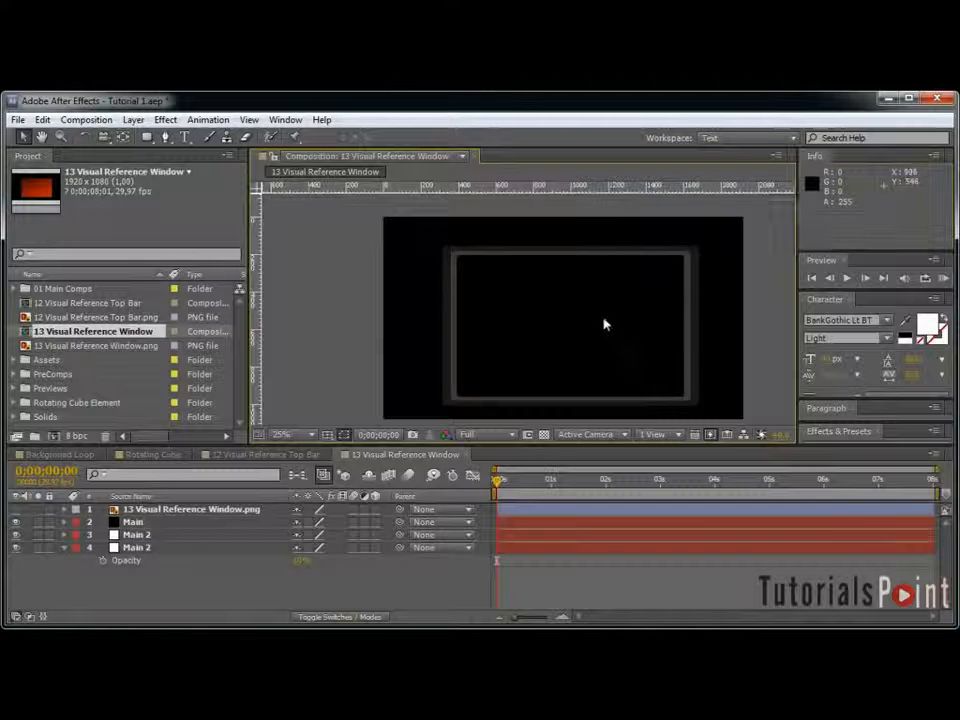
scroll(590, 330, up, 2)
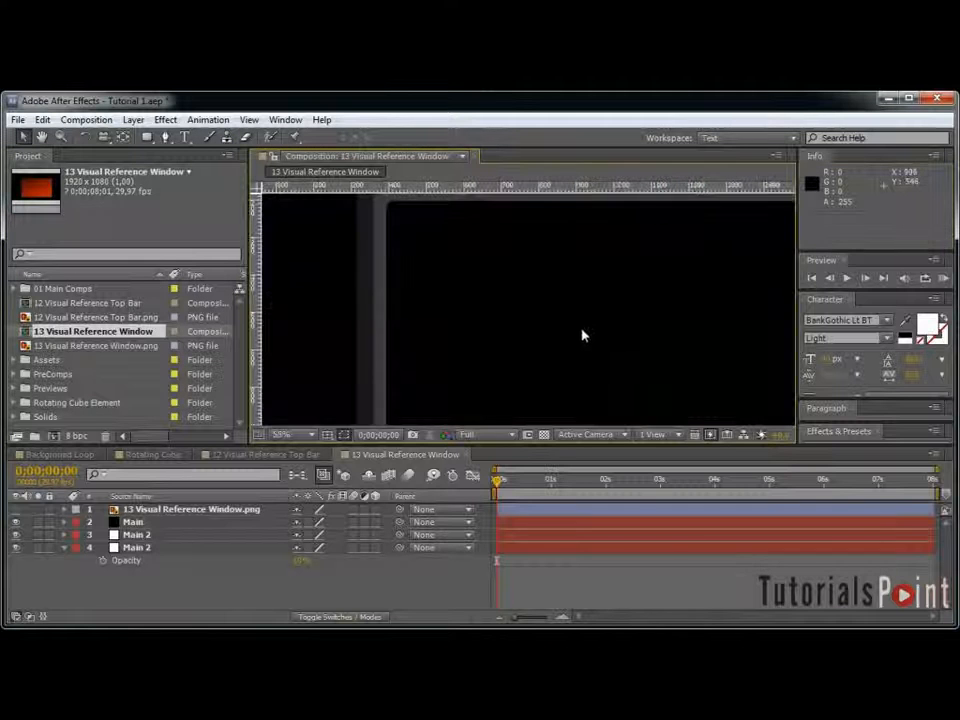
Step: Apply the Ramp effect to the Main layer and set its start color to 4C1001
click(136, 523)
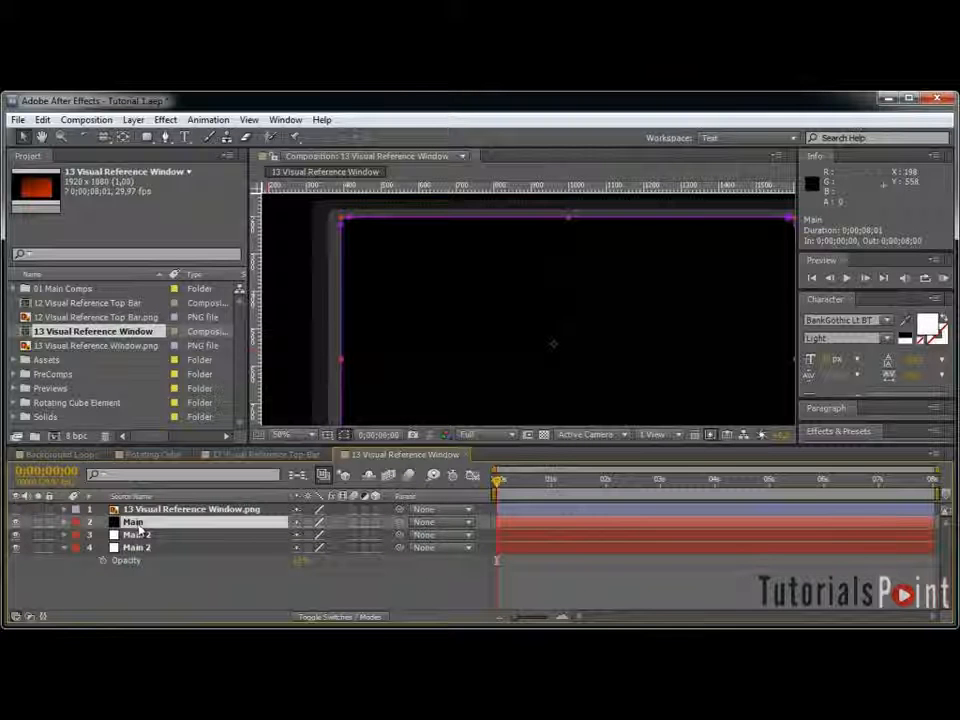
click(160, 119)
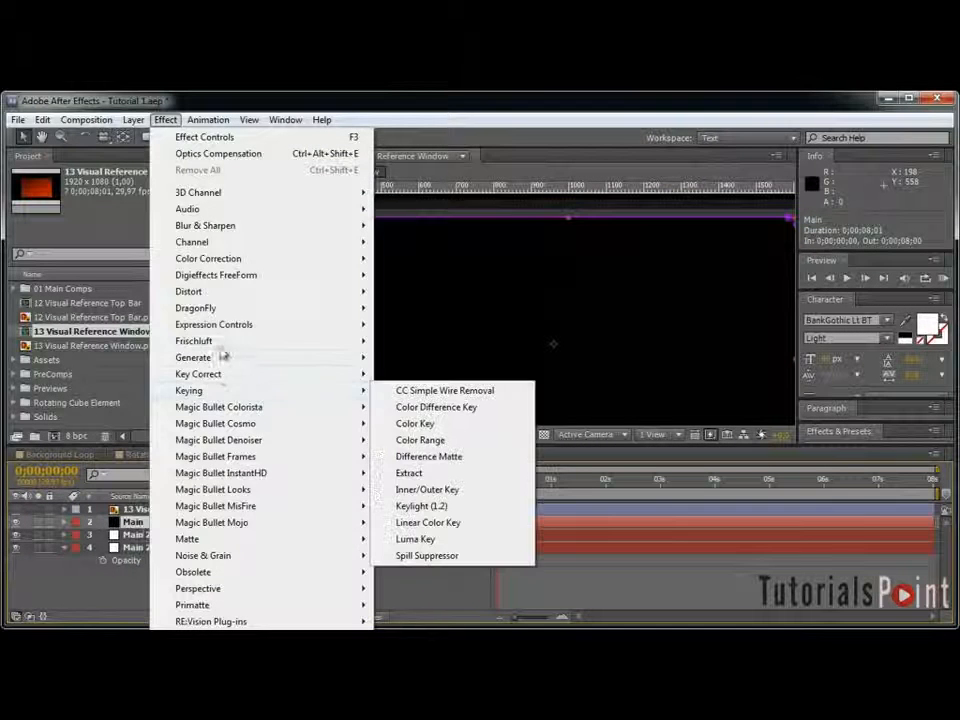
mouse_move(224, 358)
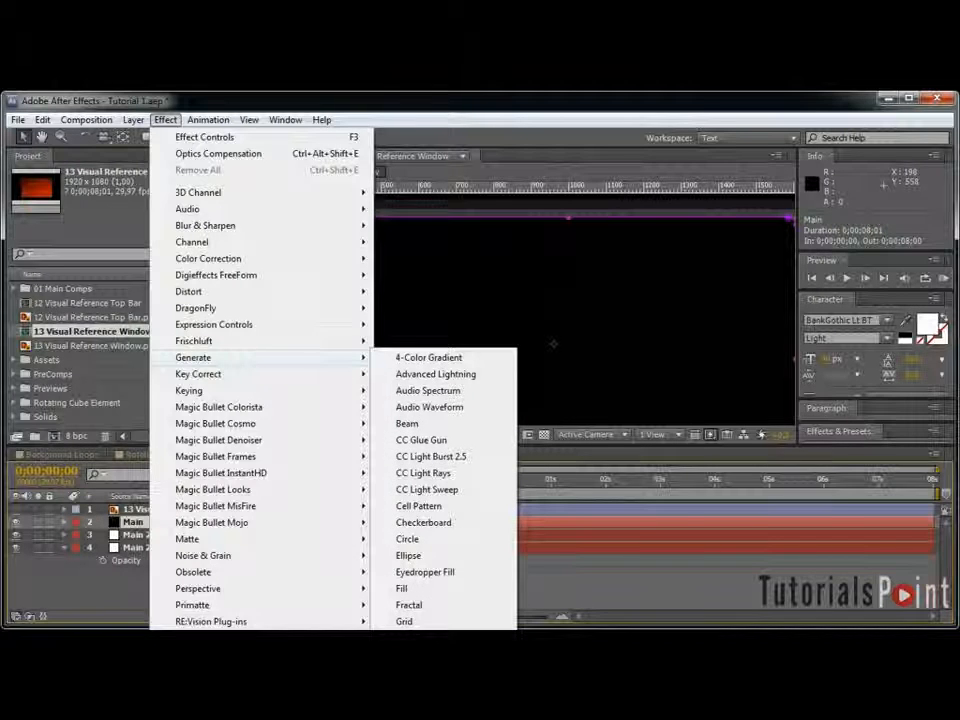
click(409, 687)
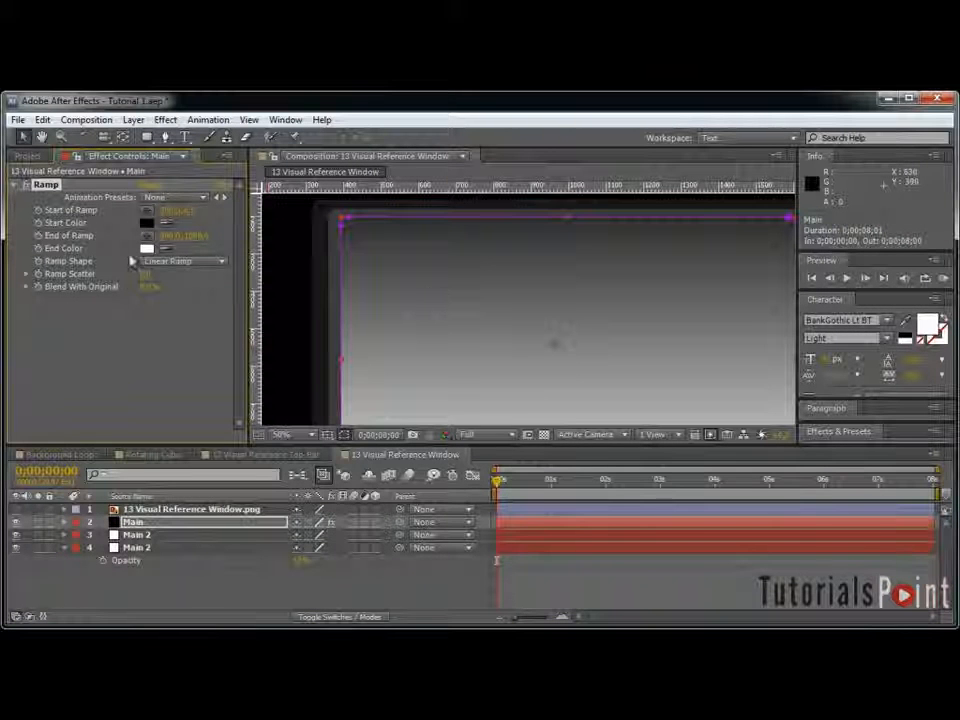
click(148, 222)
drag(503, 507, 151, 516)
text(6)
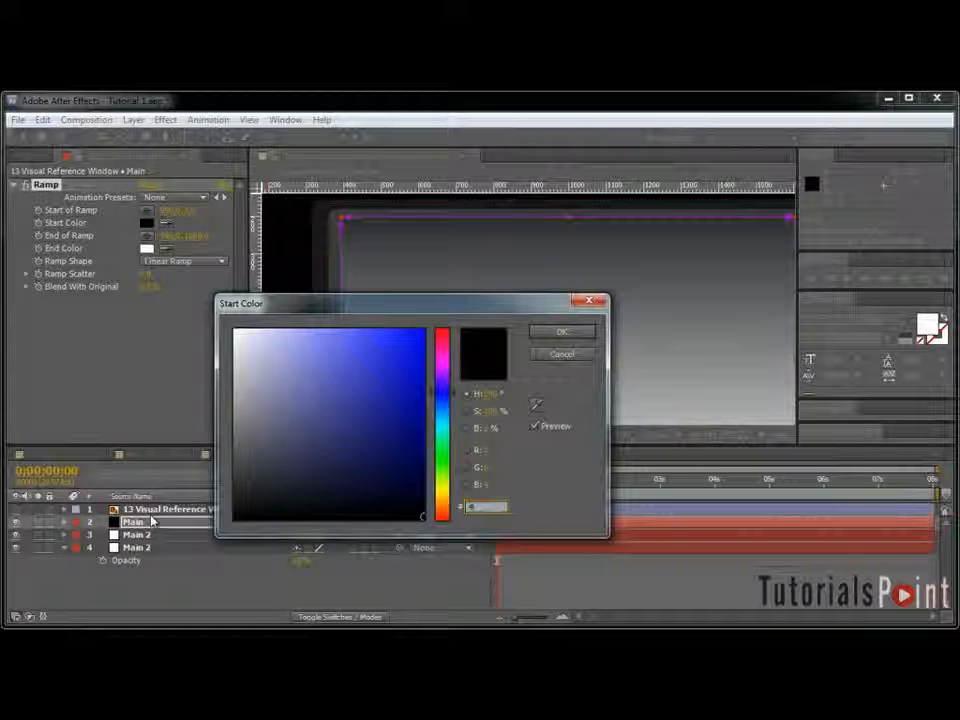
text(C1001)
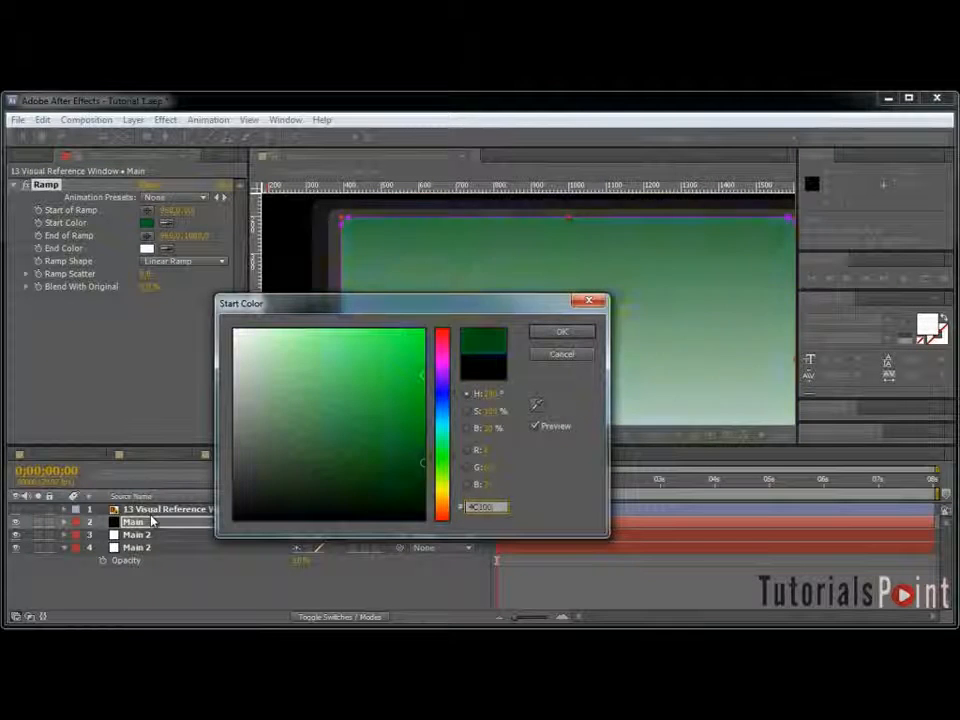
click(559, 333)
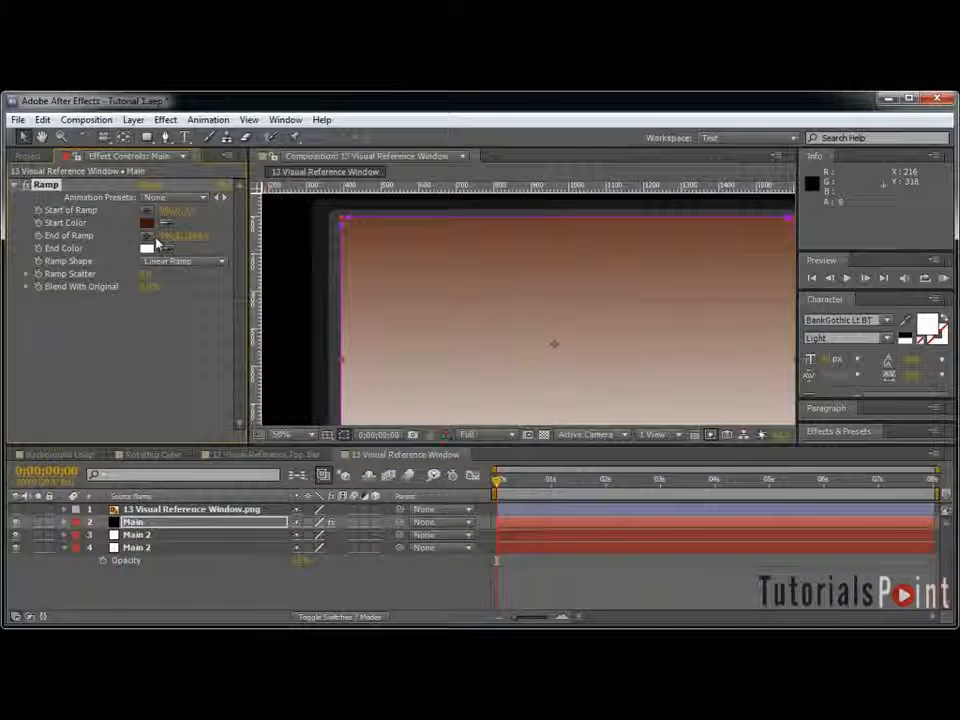
Step: Set the Ramp's end color to C32302
click(146, 249)
click(483, 508)
text(C32)
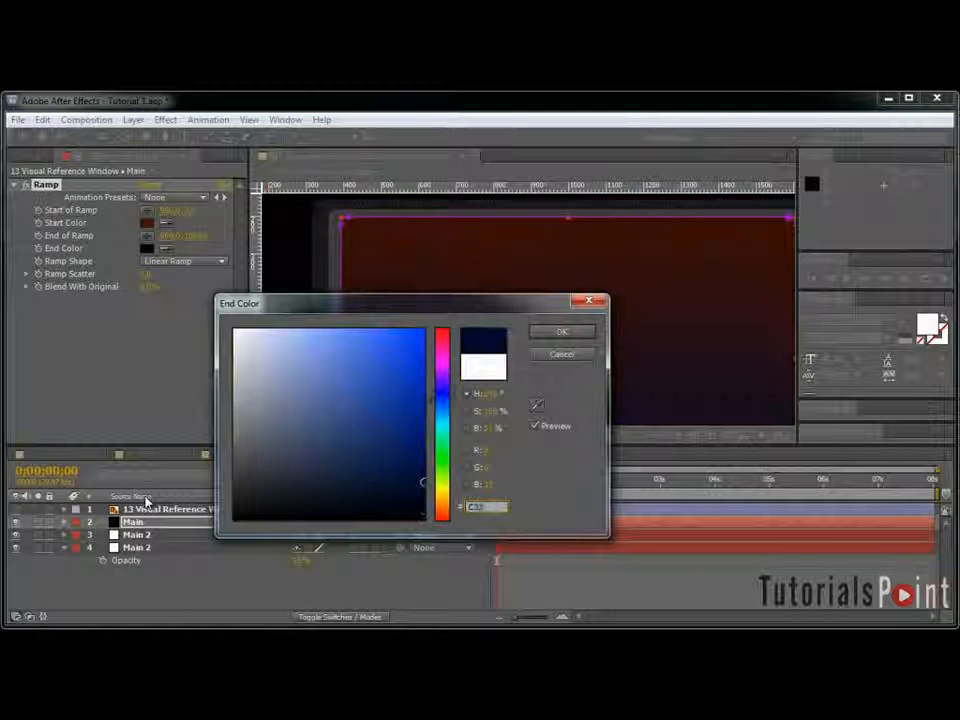
text(302)
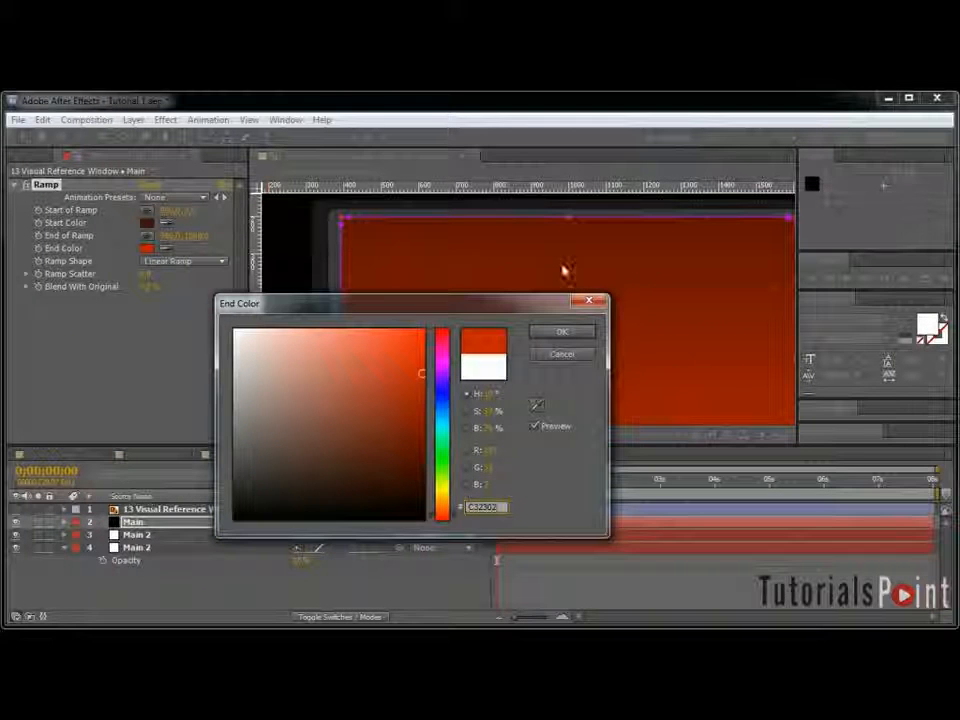
click(578, 333)
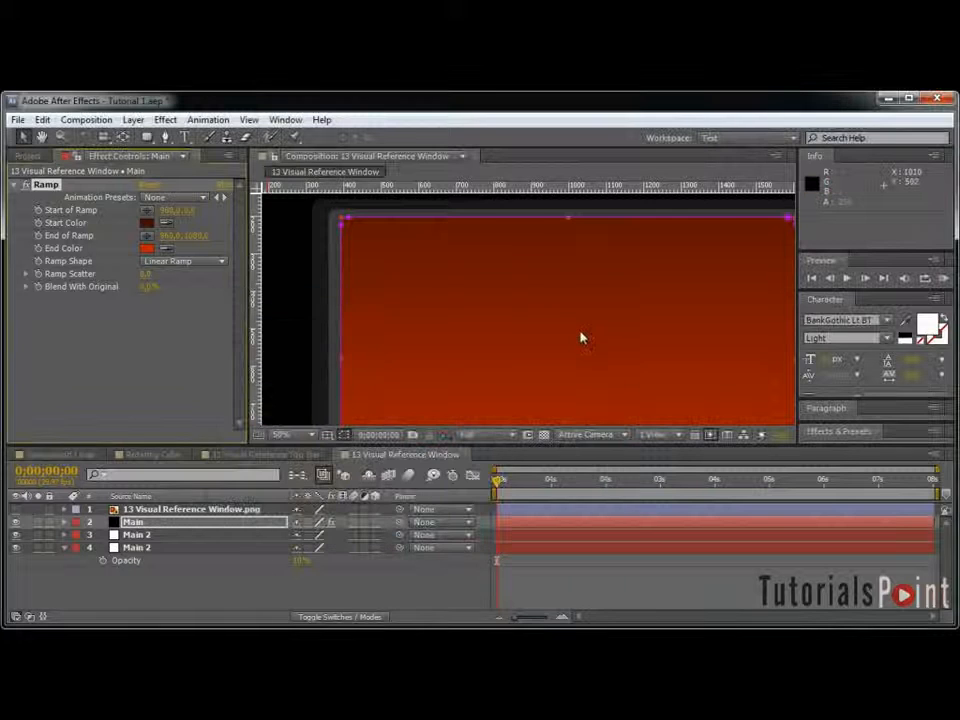
Step: Shift the Ramp's start point on Main leftward and down toward the upper edge of the masked window
click(171, 211)
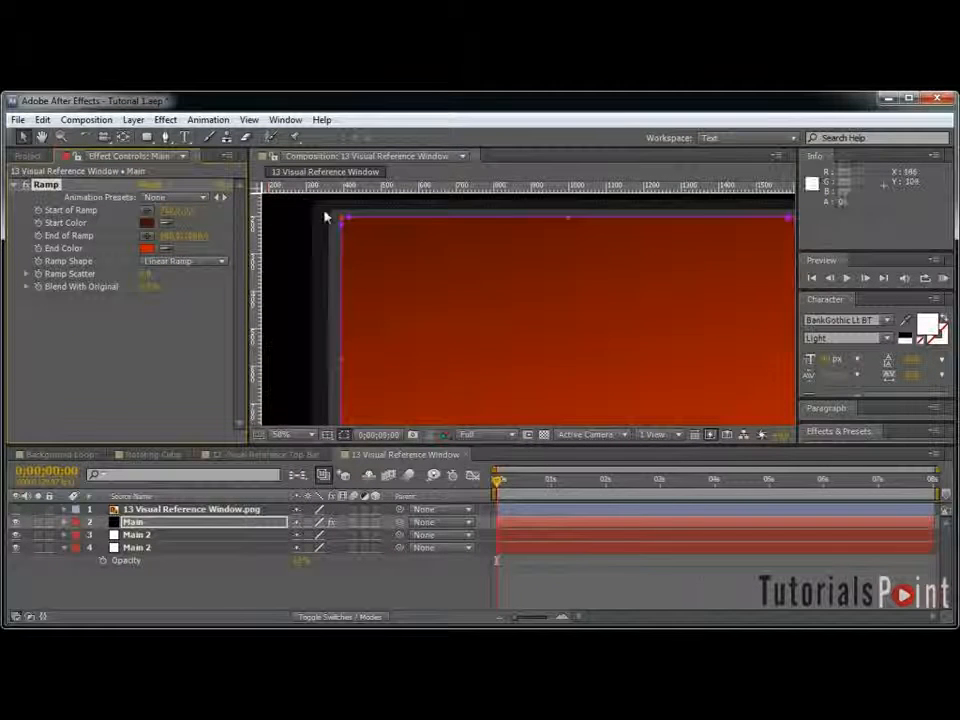
scroll(483, 250, down, 2)
drag(581, 328, 560, 311)
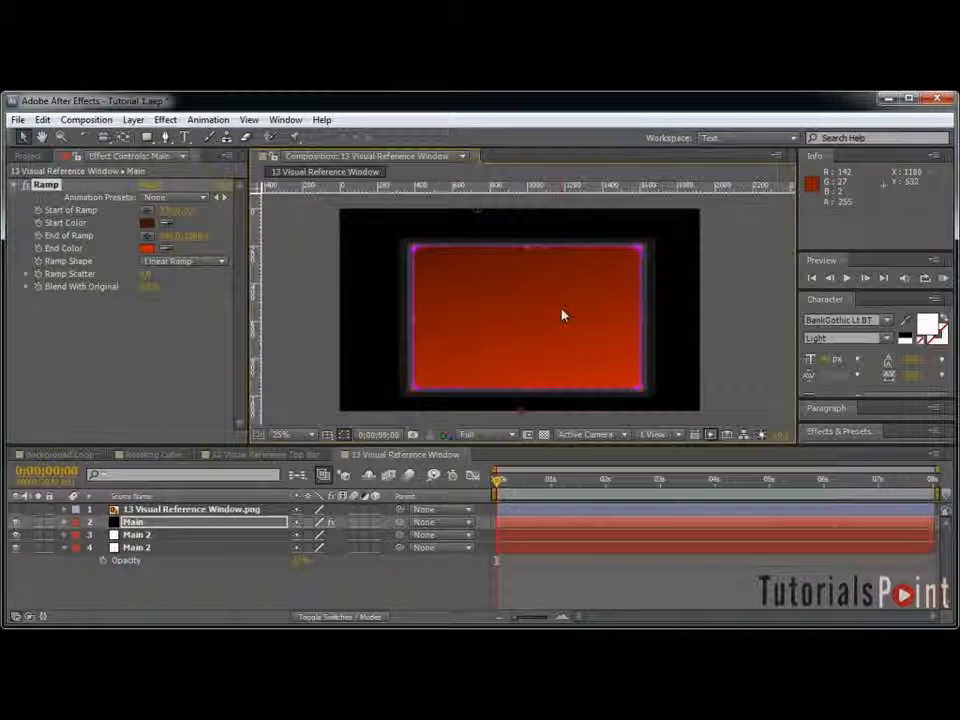
click(192, 211)
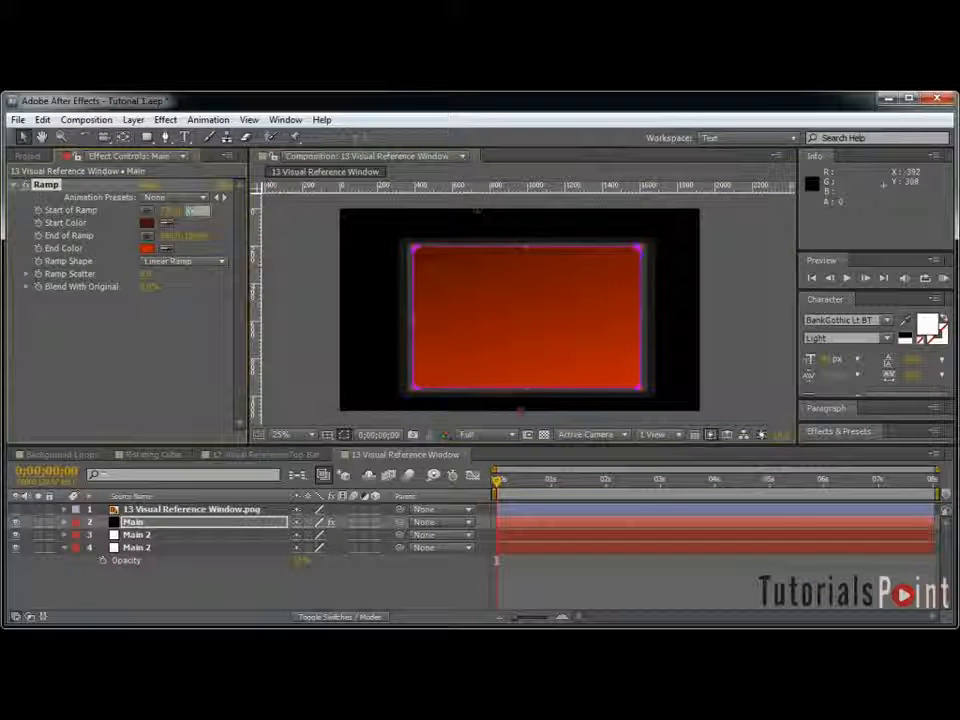
key(Return)
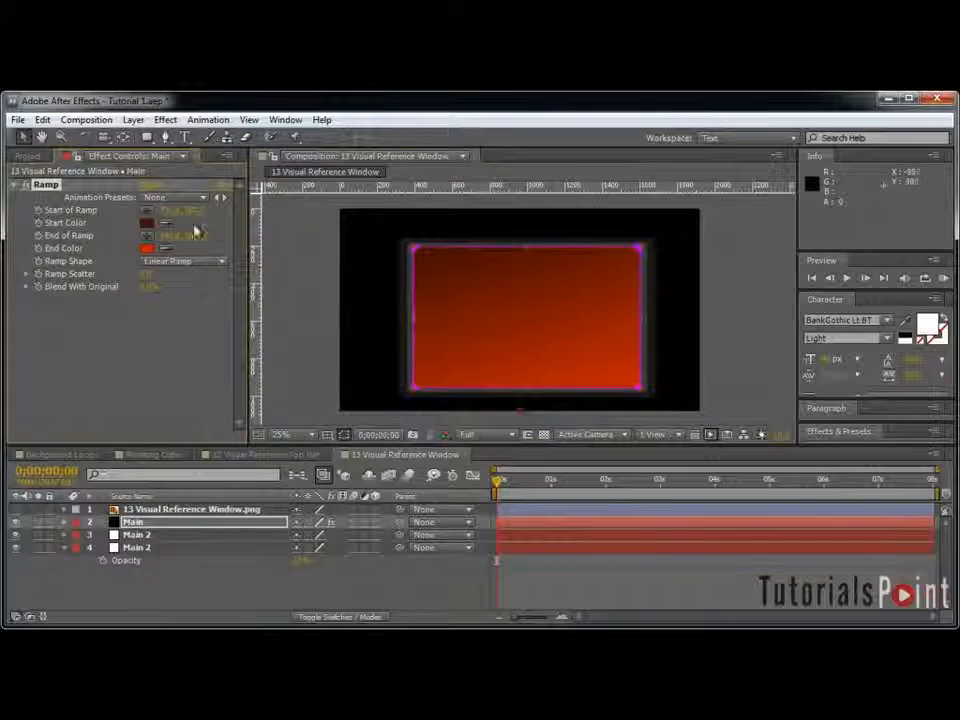
Step: Move the Ramp's end point to the window's lower-right corner at about 1624 horizontally and 959 vertically
drag(520, 416, 646, 395)
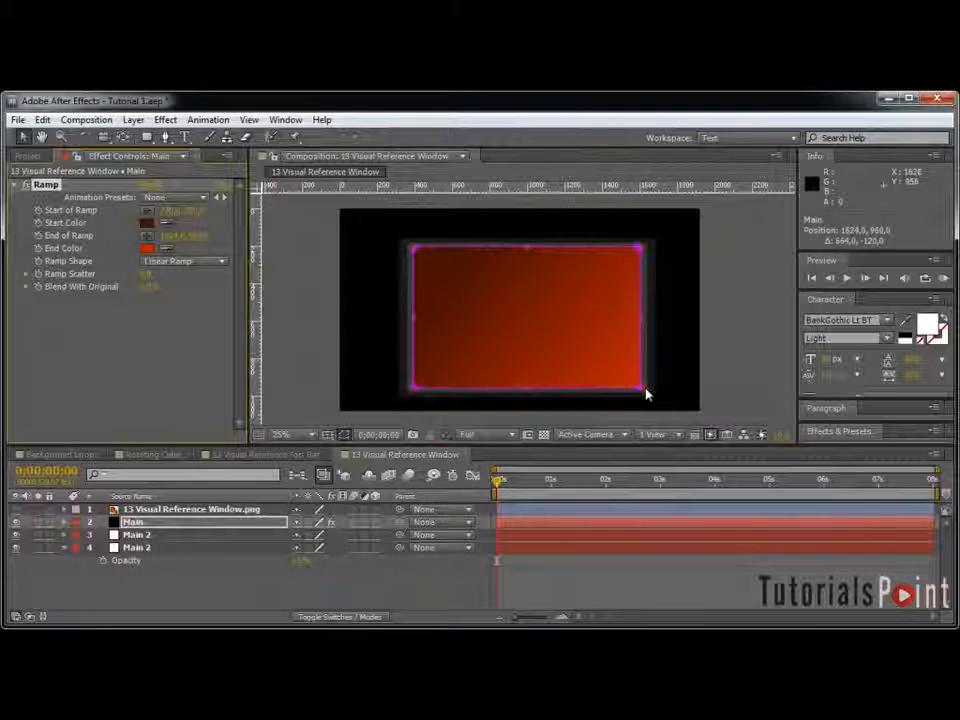
click(645, 391)
click(200, 236)
text(959)
key(Return)
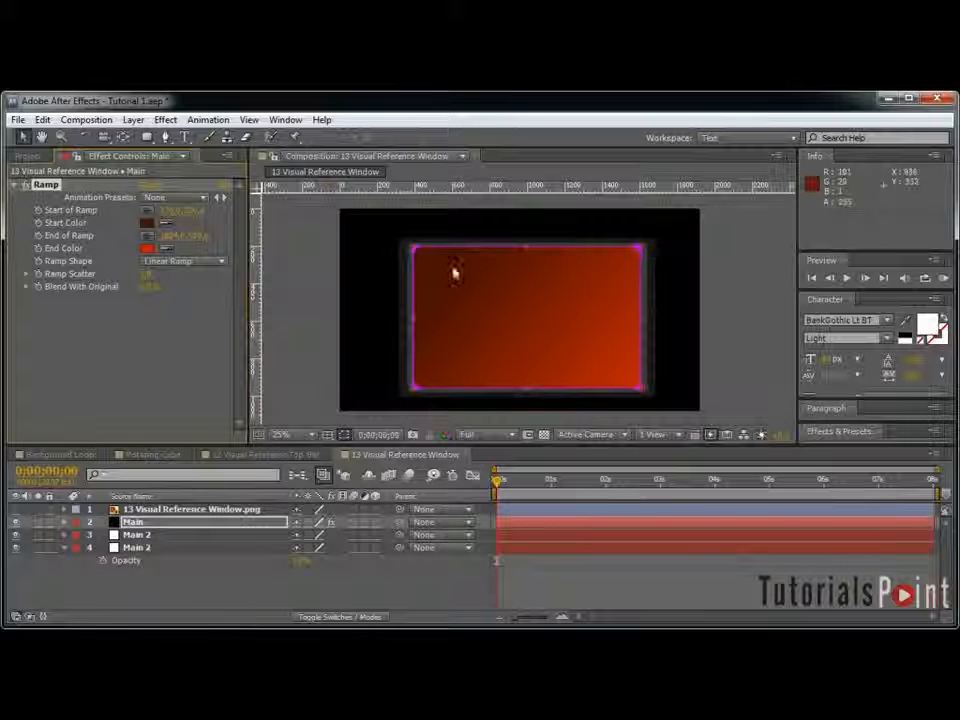
key(period)
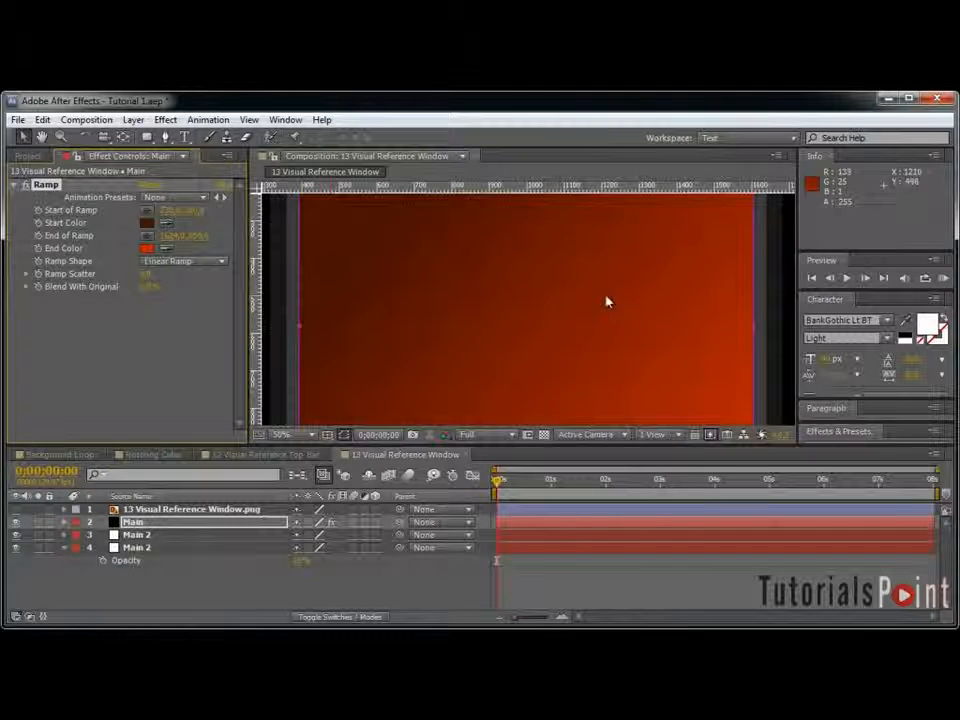
scroll(568, 296, down, 2)
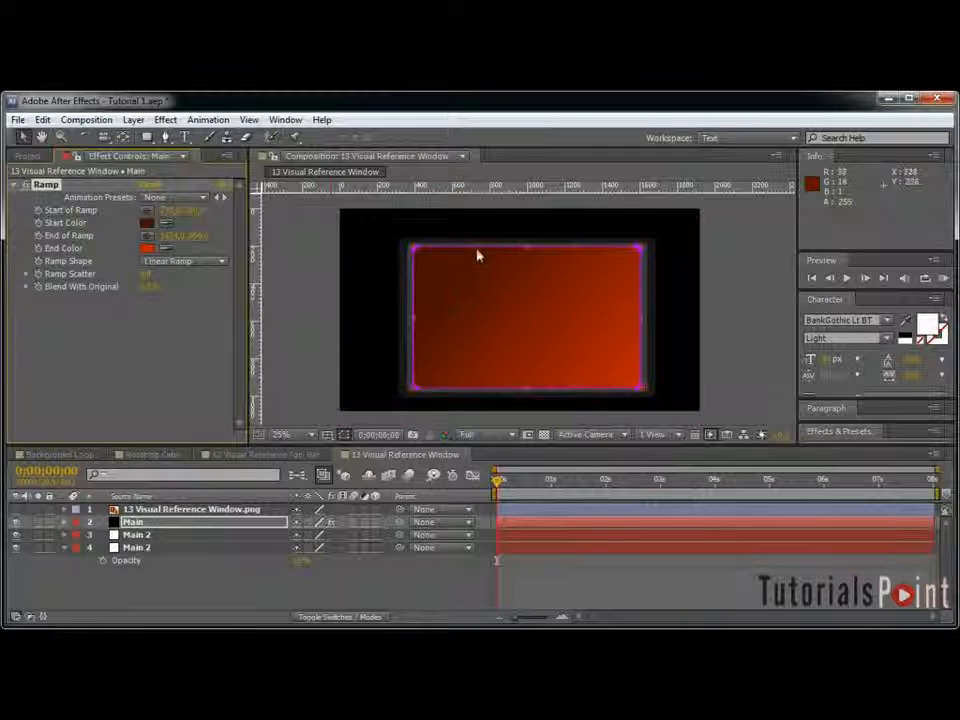
drag(476, 251, 471, 248)
key(ctrl+z)
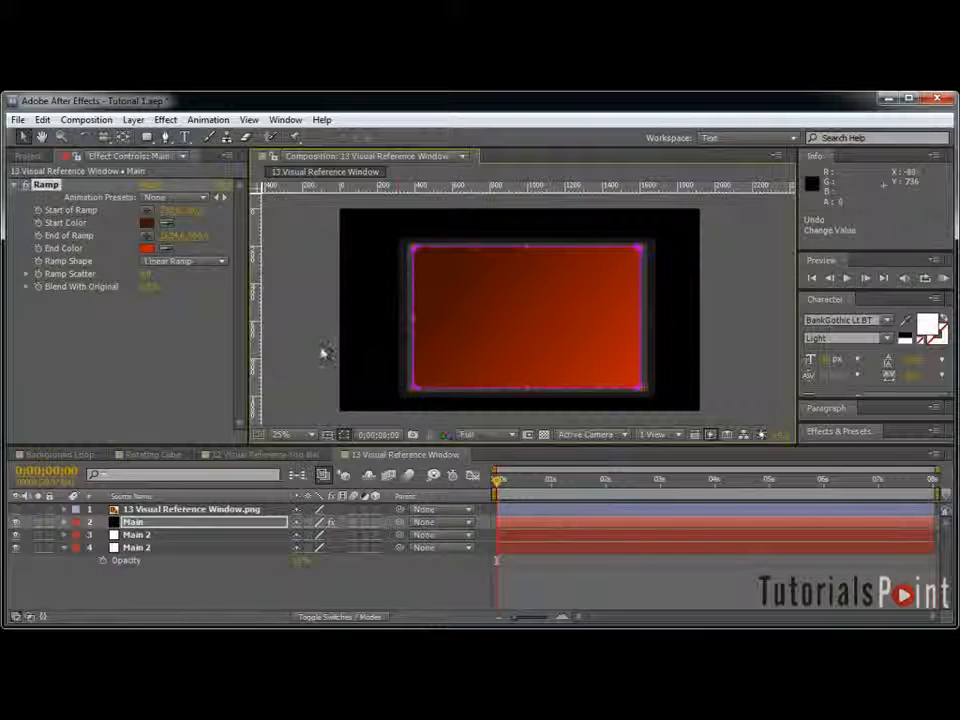
Step: Apply the Stroke effect to the Main layer along Mask 1 in white, with the paint style On Original Image
click(17, 185)
click(165, 120)
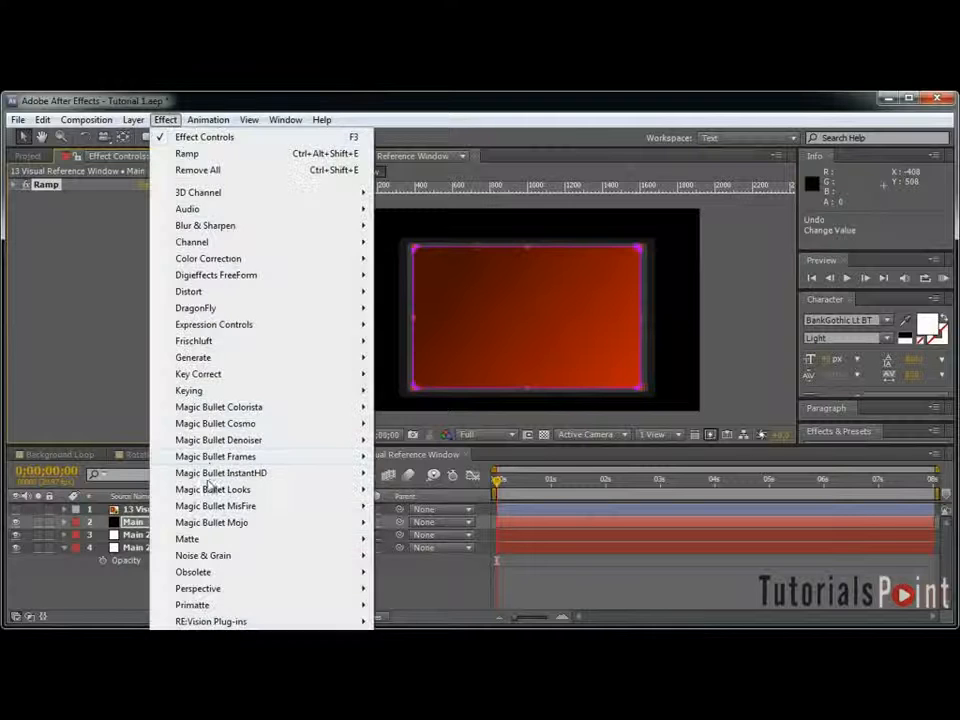
mouse_move(222, 362)
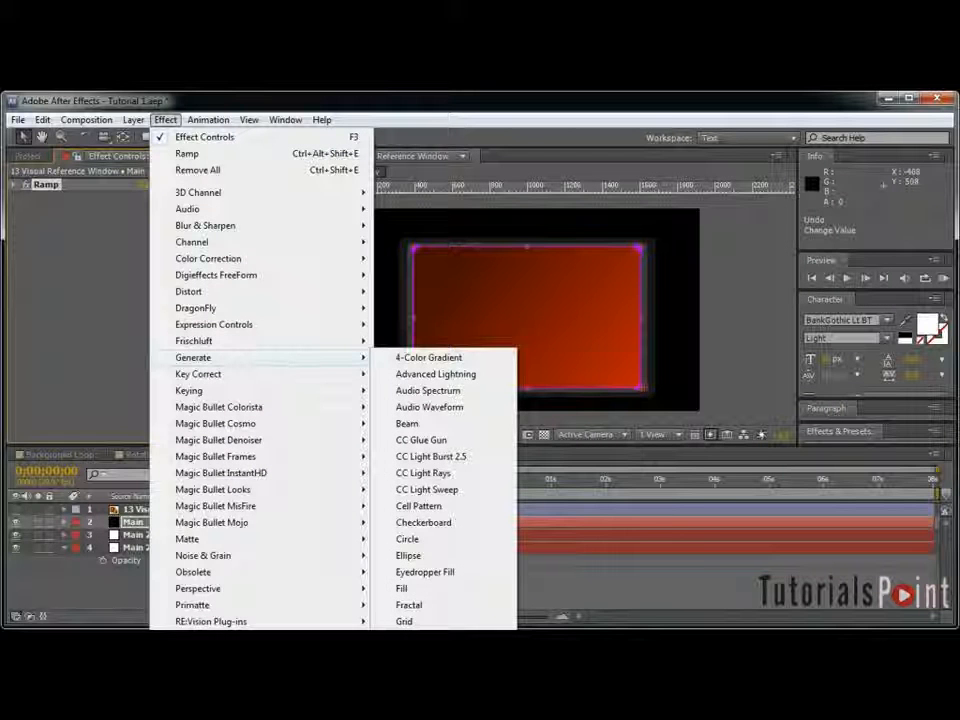
click(412, 719)
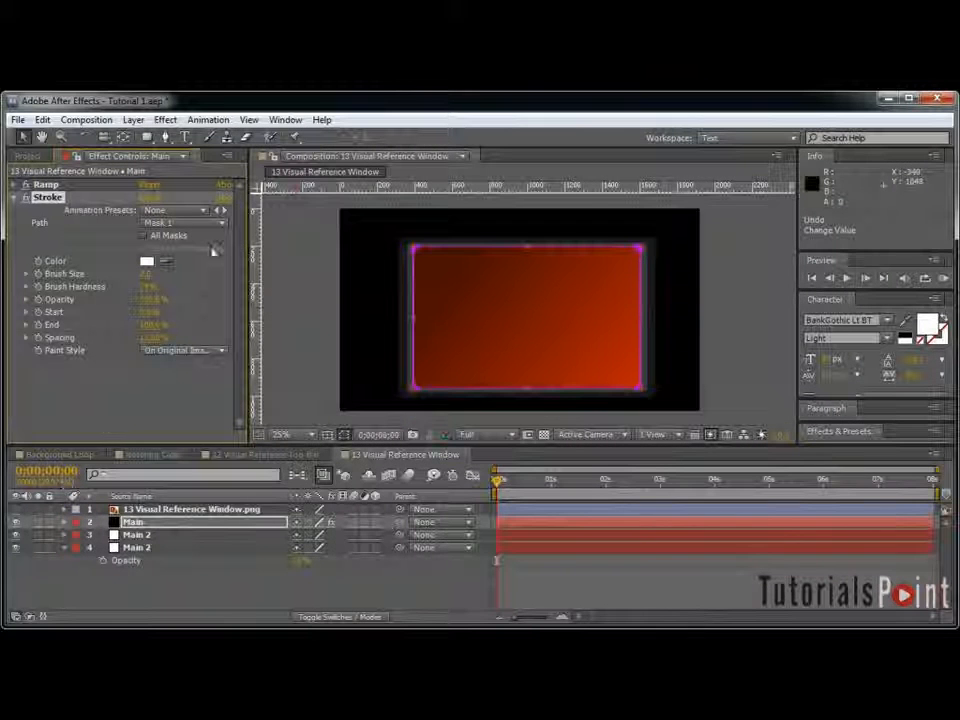
click(176, 223)
click(180, 261)
click(186, 351)
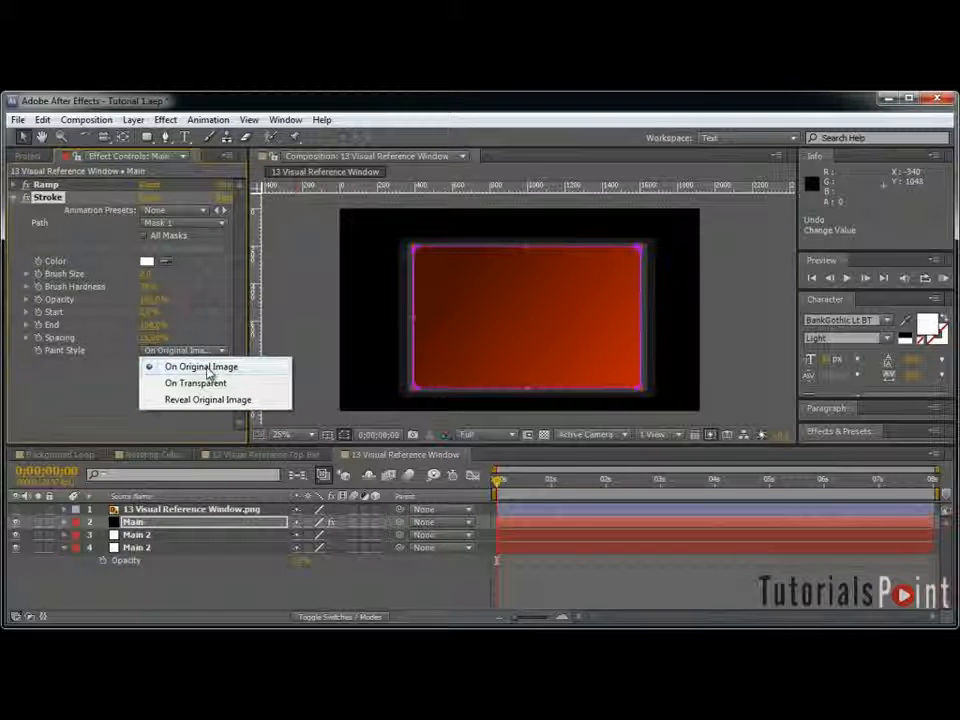
click(178, 368)
Step: Enlarge the Stroke's brush size to about 14 and compare the On Transparent paint style with On Original Image
mouse_move(148, 274)
mouse_down()
mouse_move(443, 270)
mouse_move(240, 275)
mouse_up()
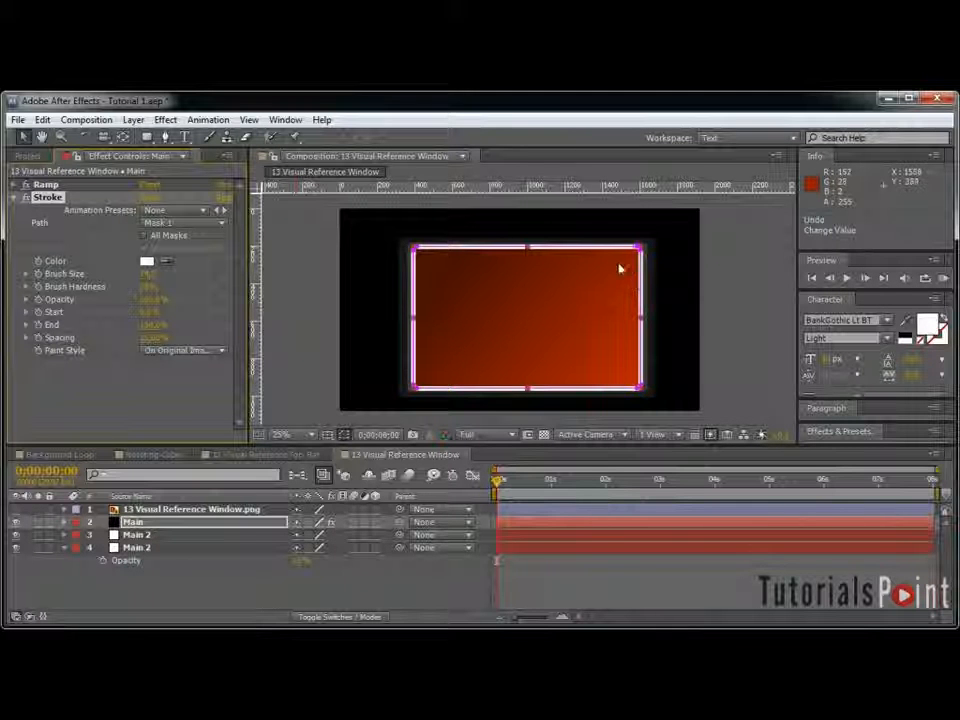
click(183, 352)
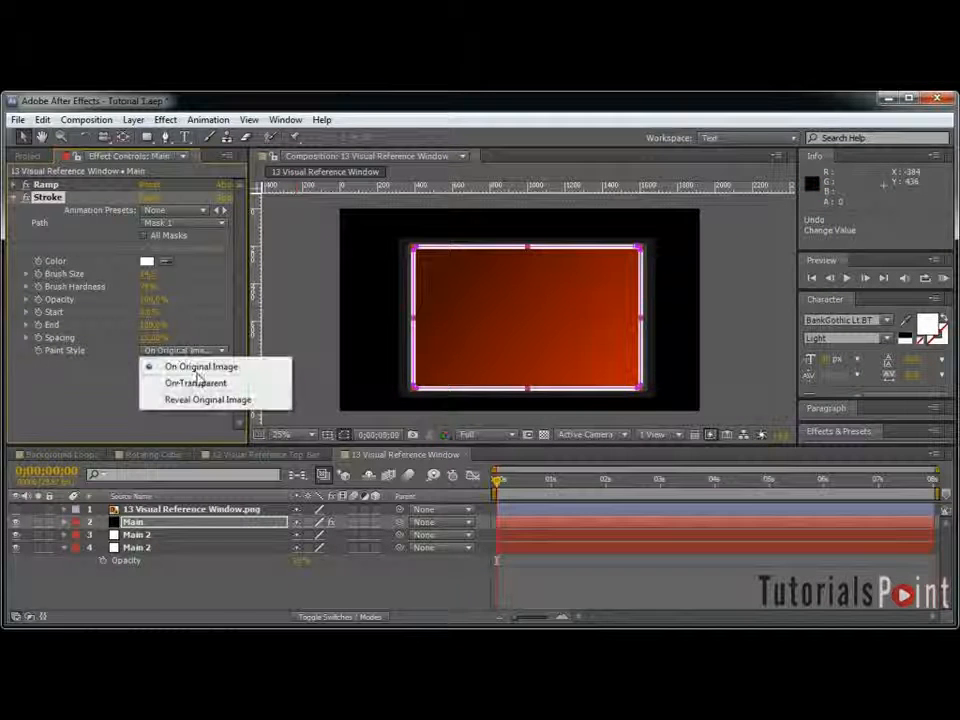
click(168, 387)
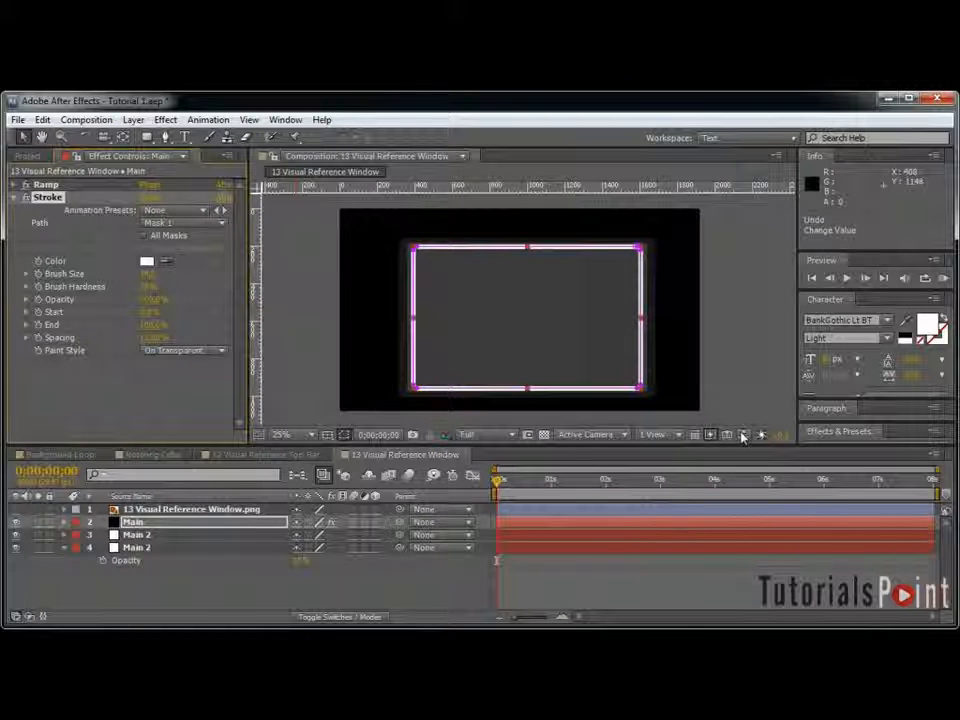
click(190, 352)
click(203, 366)
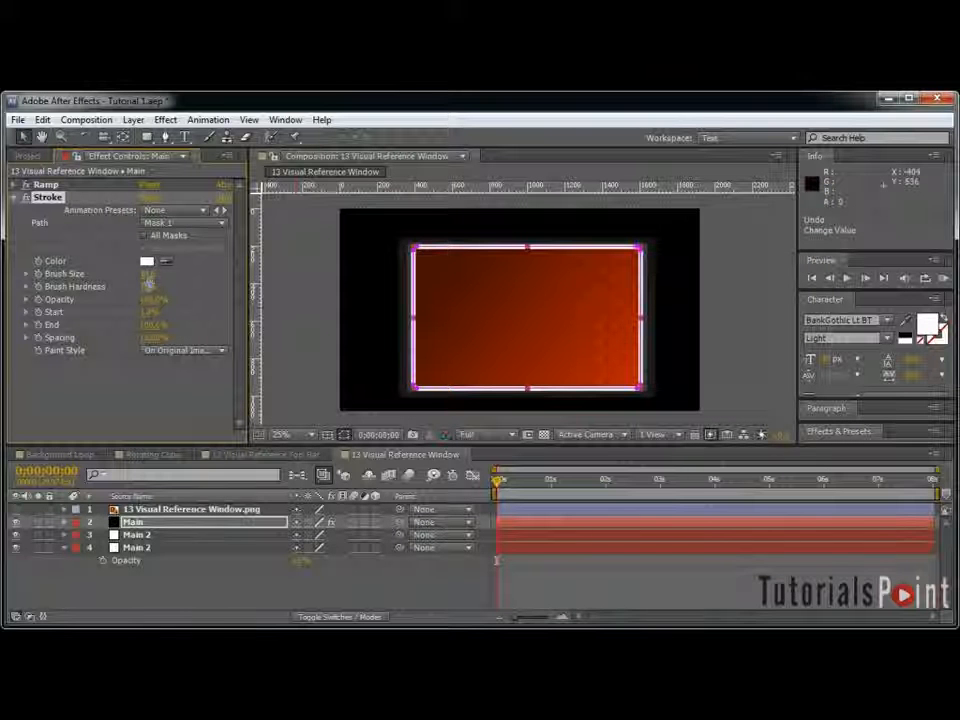
Step: Set the Stroke's brush size to 5 and its brush hardness to 100%
scroll(531, 281, up, 1)
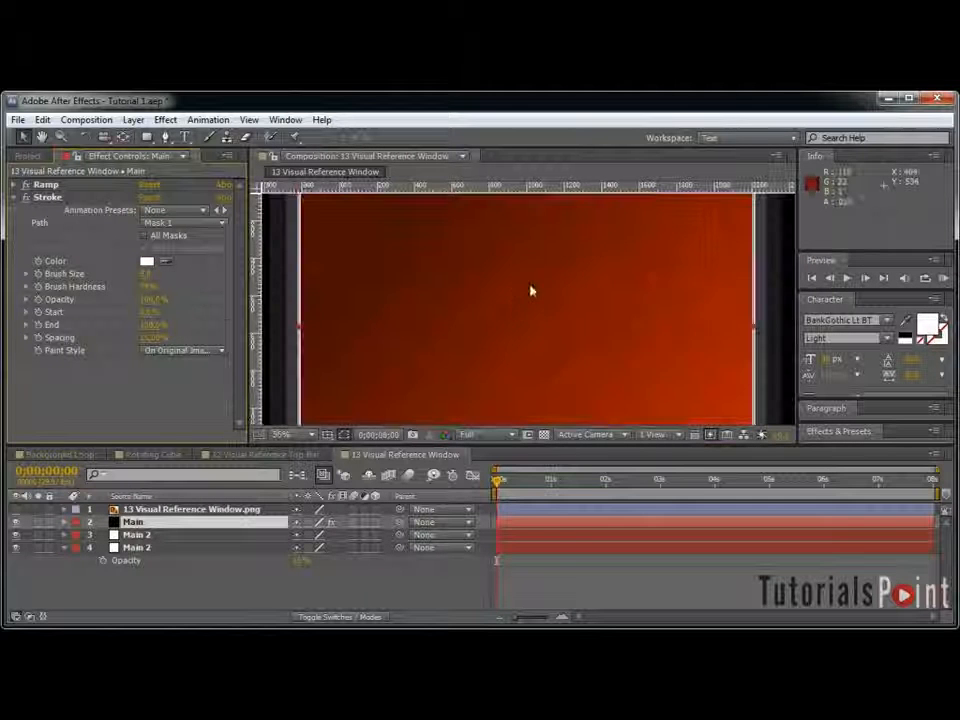
scroll(369, 302, down, 1)
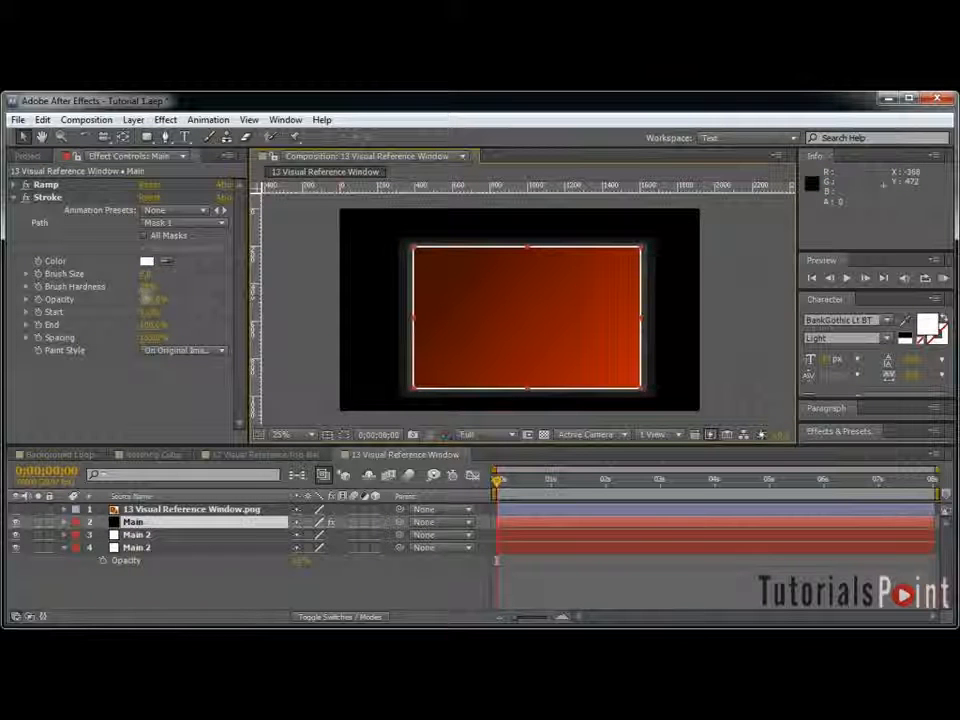
click(47, 197)
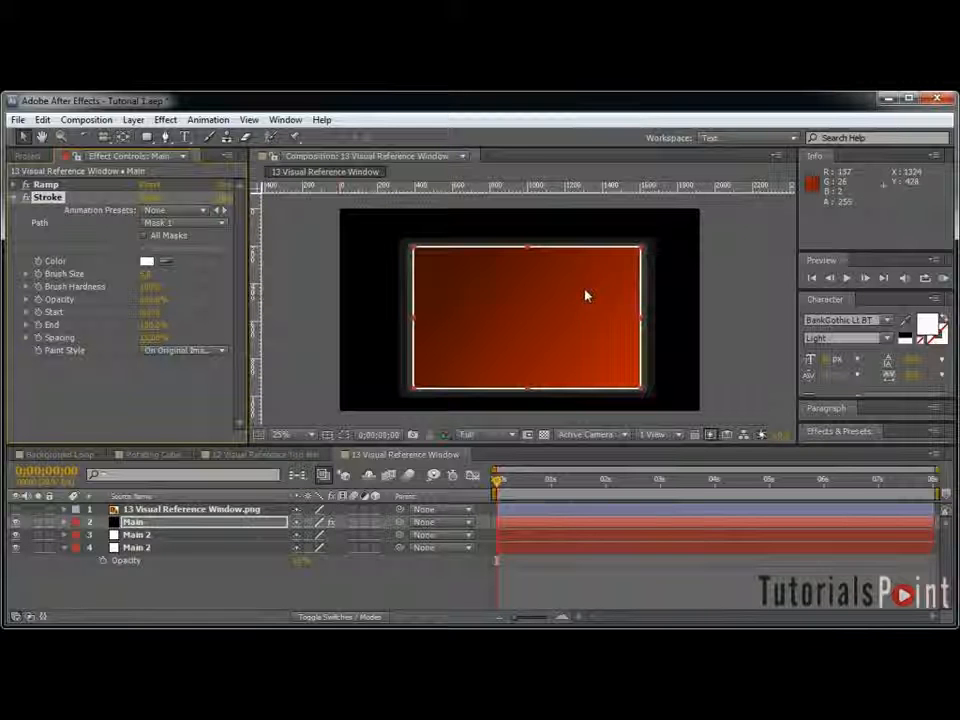
Step: Delete the 13 Visual Reference Window.png layer from the composition
scroll(553, 332, up, 2)
scroll(549, 321, down, 4)
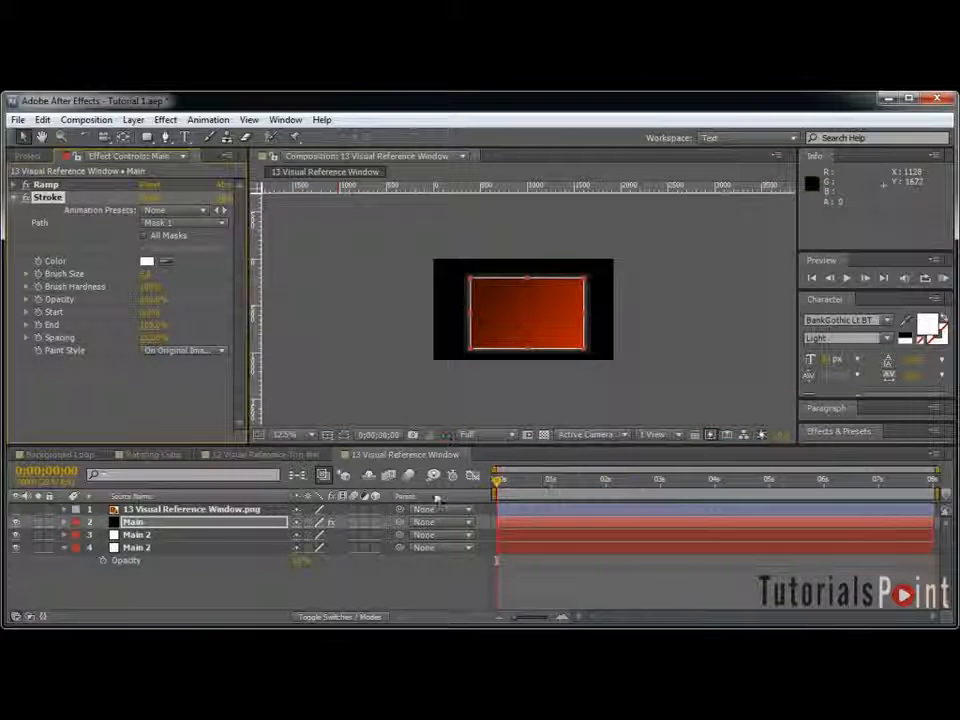
click(171, 511)
key(Delete)
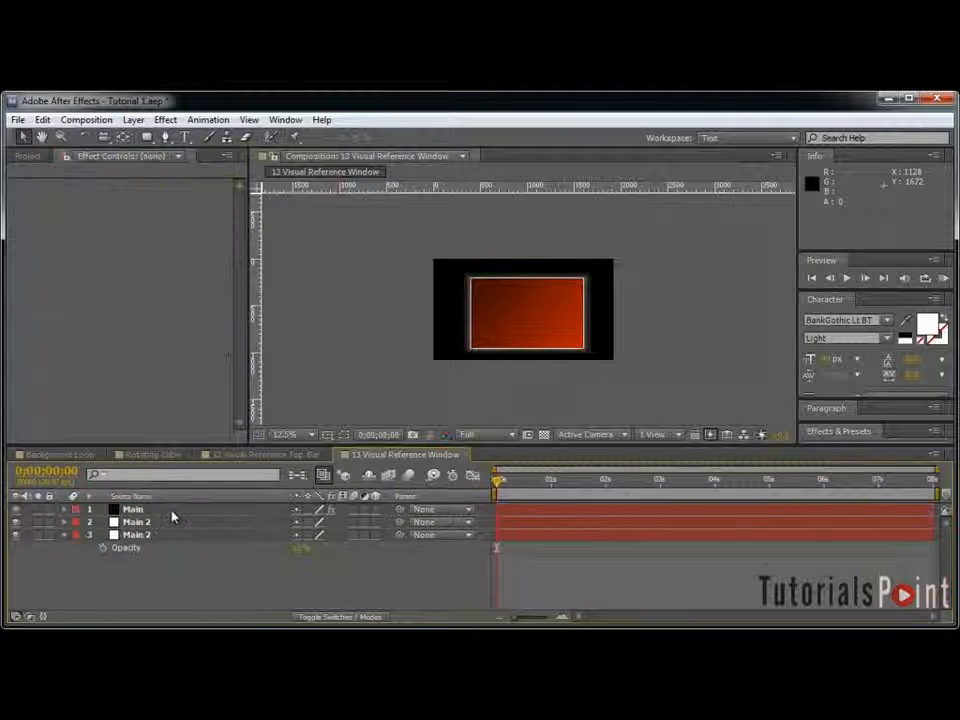
Step: Rename the 13 Visual Reference Window composition as Main Window
key(ctrl+k)
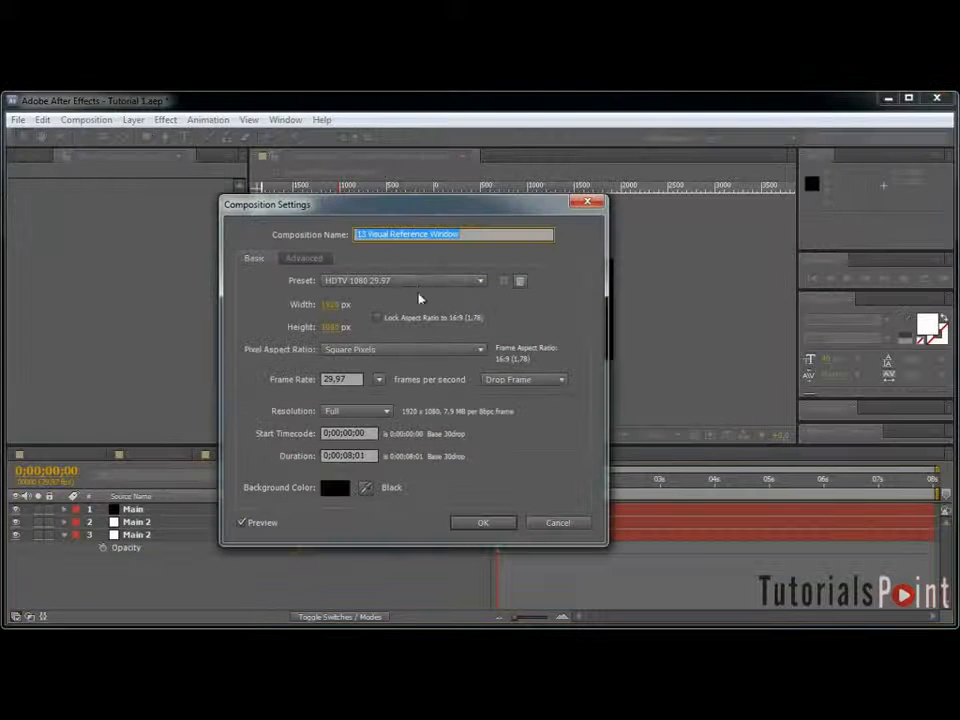
text(Main Window)
key(Return)
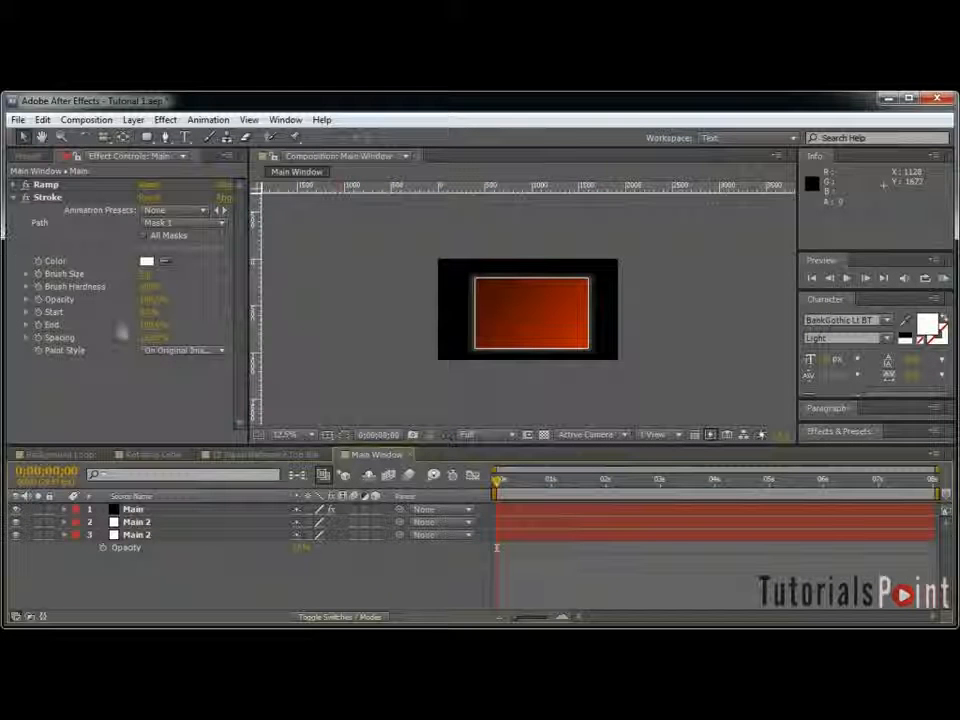
Step: Create a white composition-sized solid named TOp Line in the 12 Visual Reference Top Bar composition
click(255, 455)
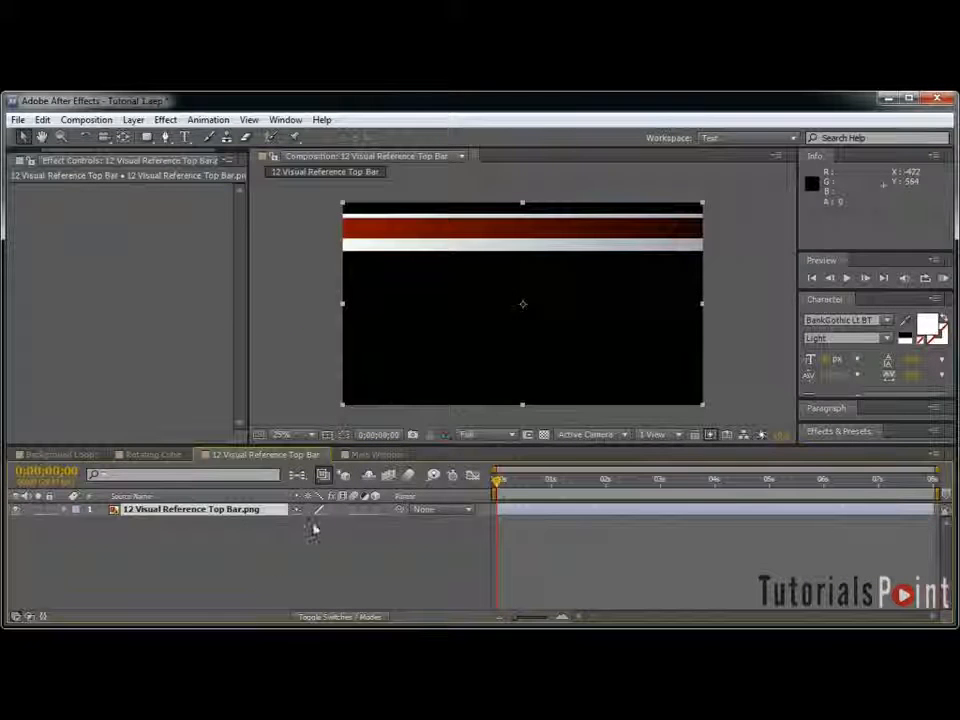
click(268, 587)
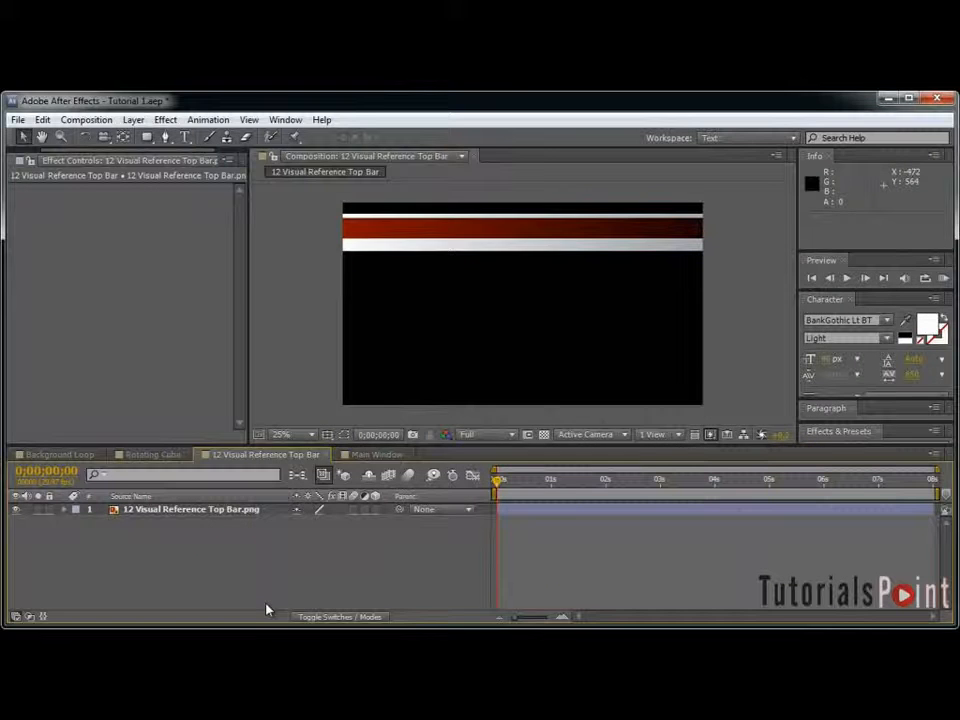
key(ctrl+y)
text(TOp Line)
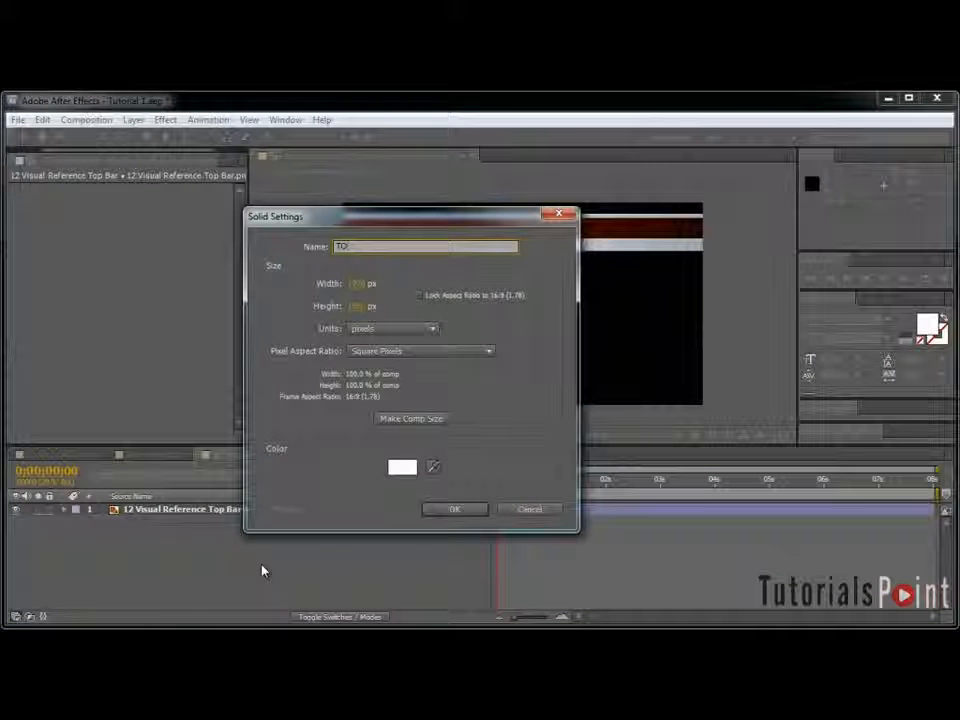
key(Return)
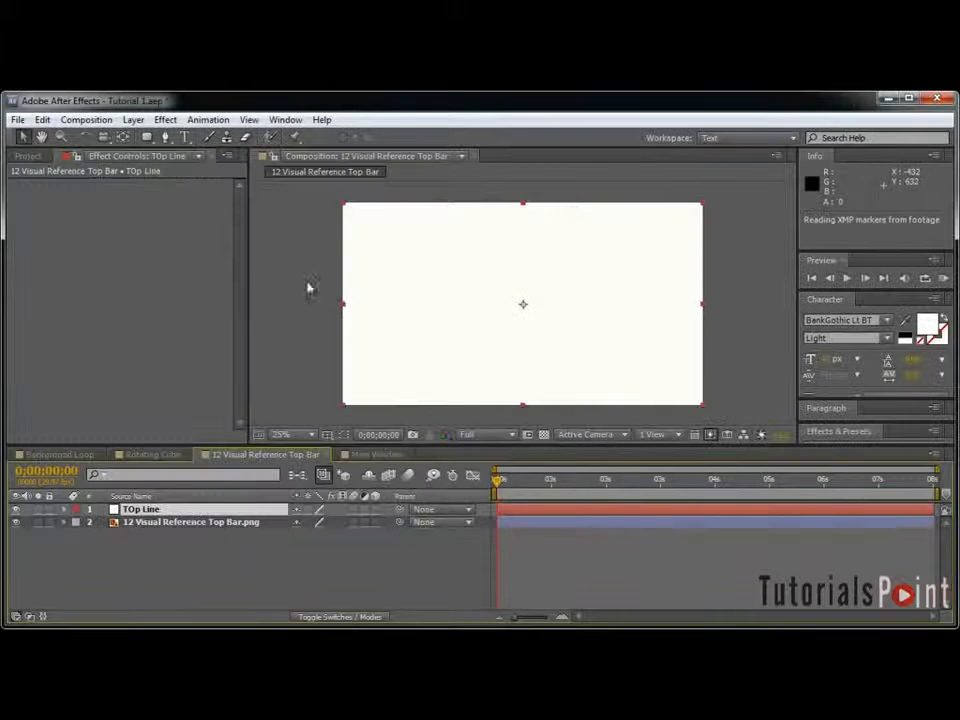
Step: Hide the TOp Line solid and add horizontal guides along the upper and lower edges of the thin white line
click(15, 510)
key(q)
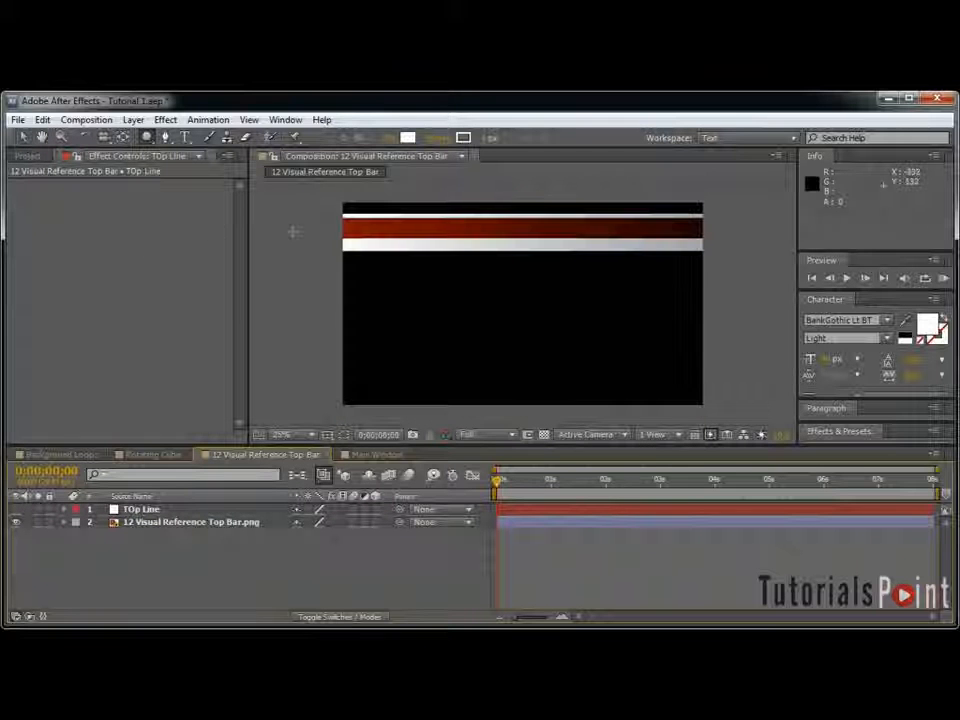
key(q)
key(grave)
scroll(250, 245, up, 2)
key(space)
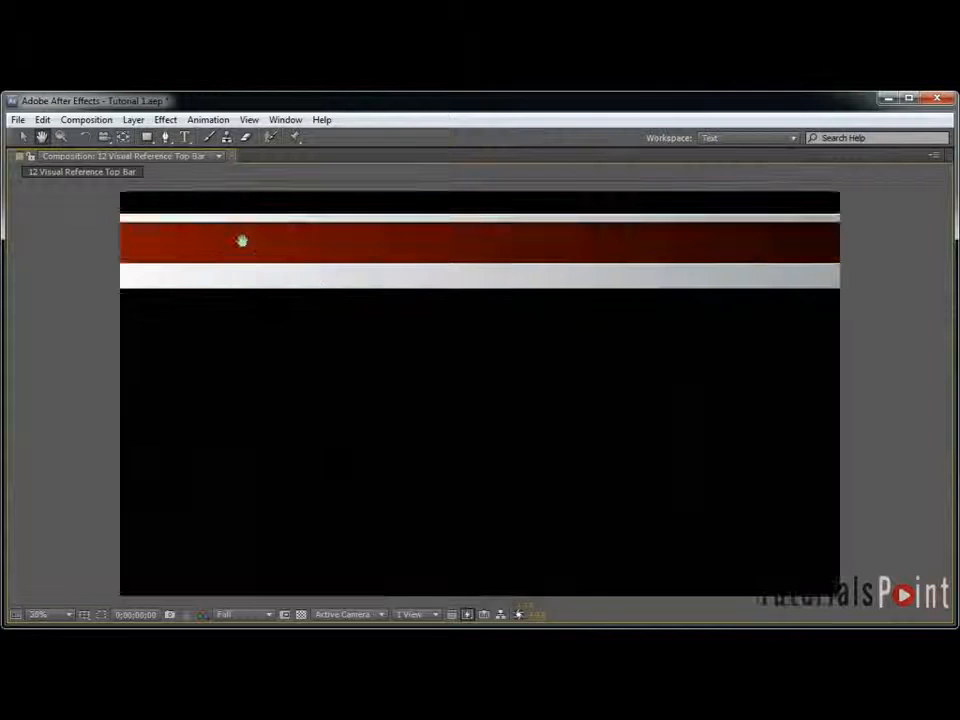
drag(240, 246, 546, 416)
scroll(546, 416, up, 2)
drag(701, 408, 253, 403)
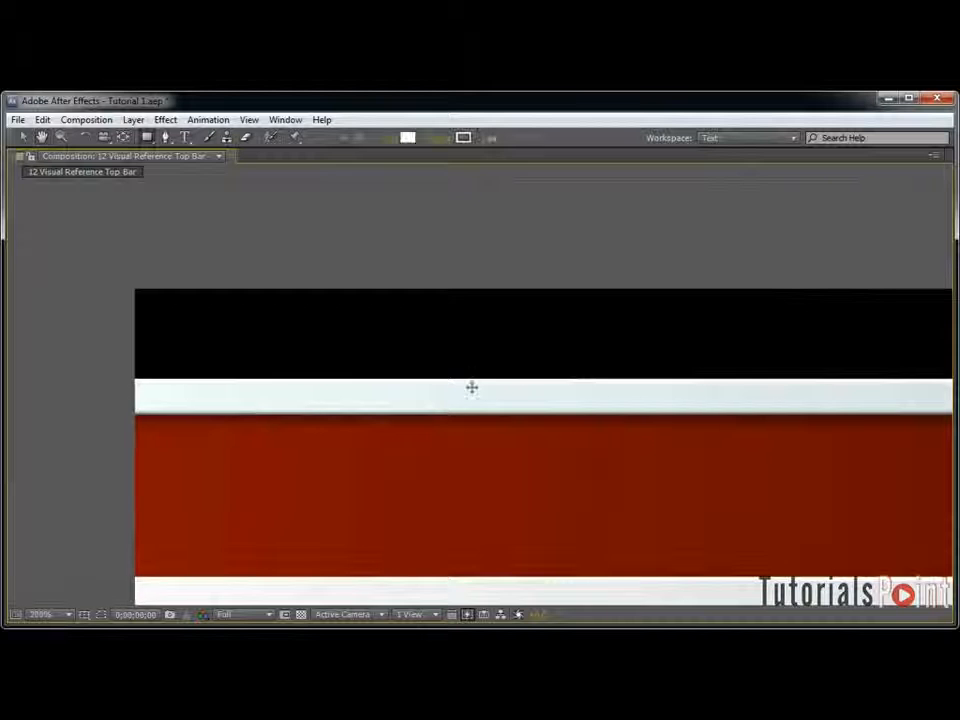
key(ctrl+r)
drag(620, 186, 650, 380)
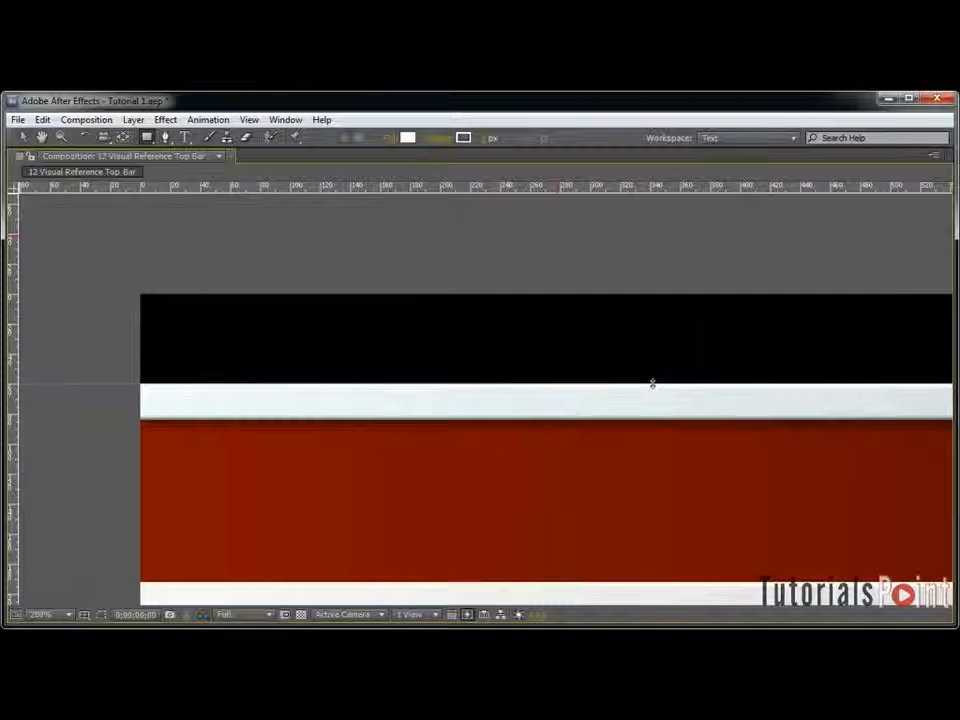
drag(640, 187, 673, 420)
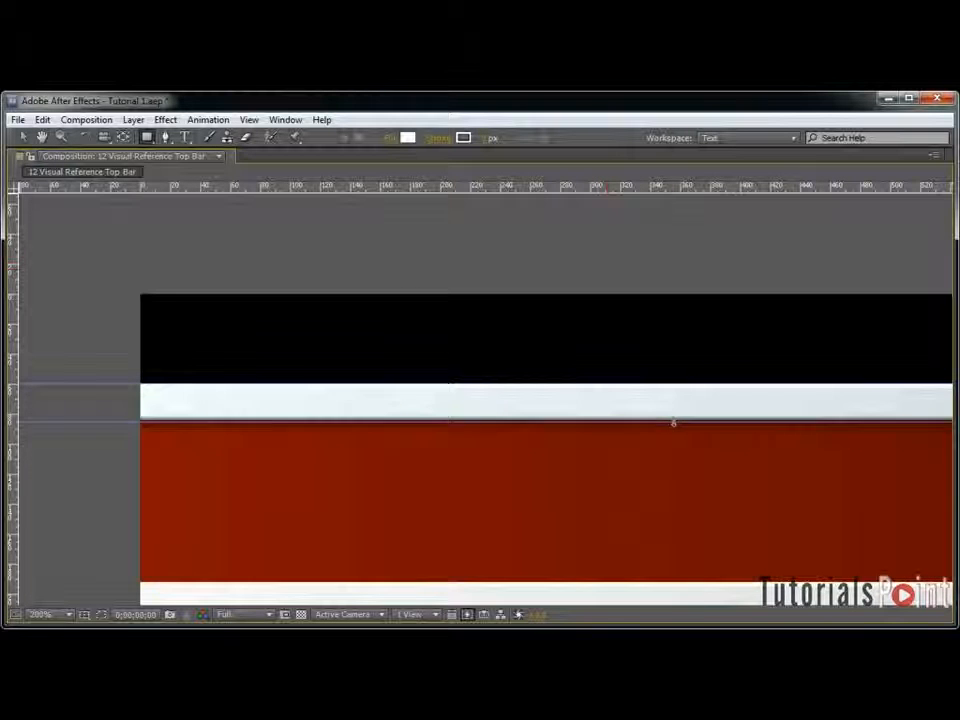
Step: Add horizontal guides along the lower and upper edges of the thick white band beneath the red bar
scroll(673, 420, down, 1)
drag(781, 406, 683, 395)
drag(362, 192, 450, 535)
drag(497, 190, 513, 485)
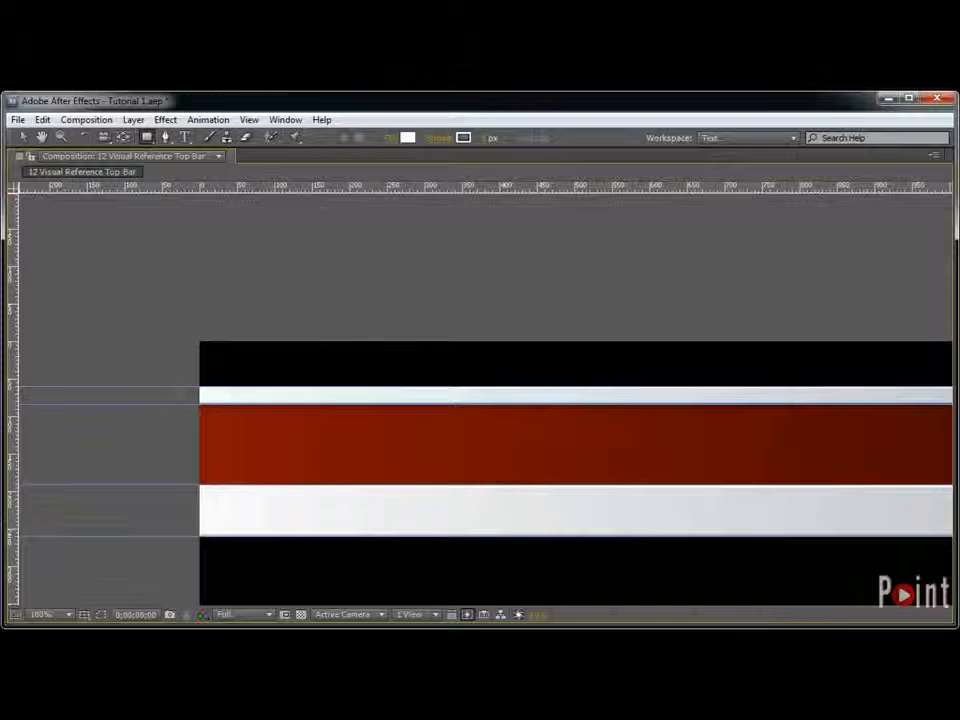
drag(181, 389, 737, 397)
key(comma)
key(comma)
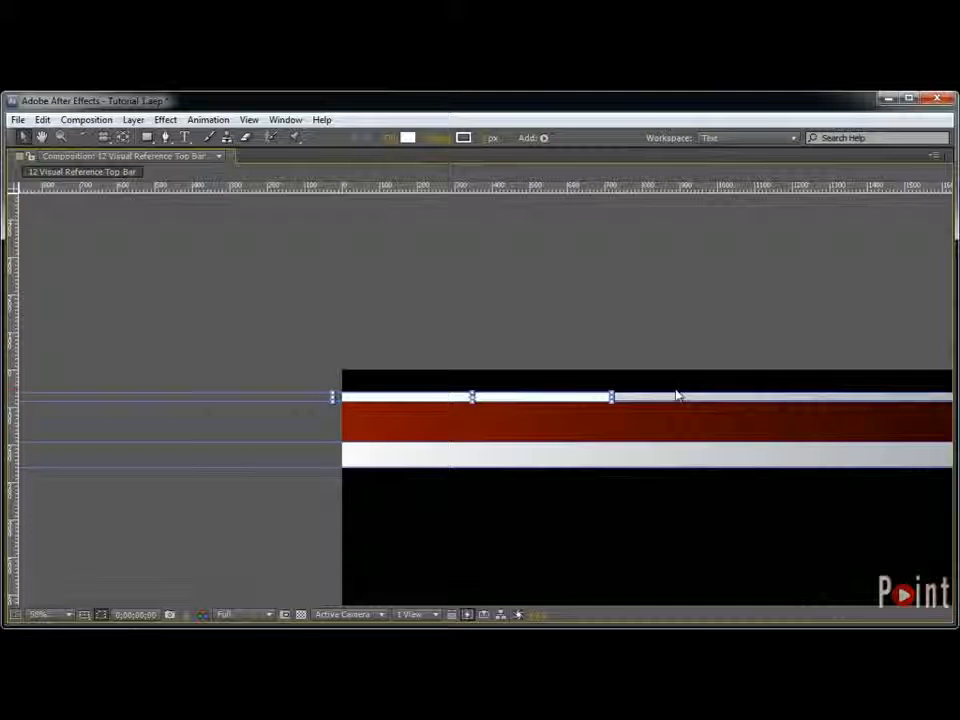
key(grave)
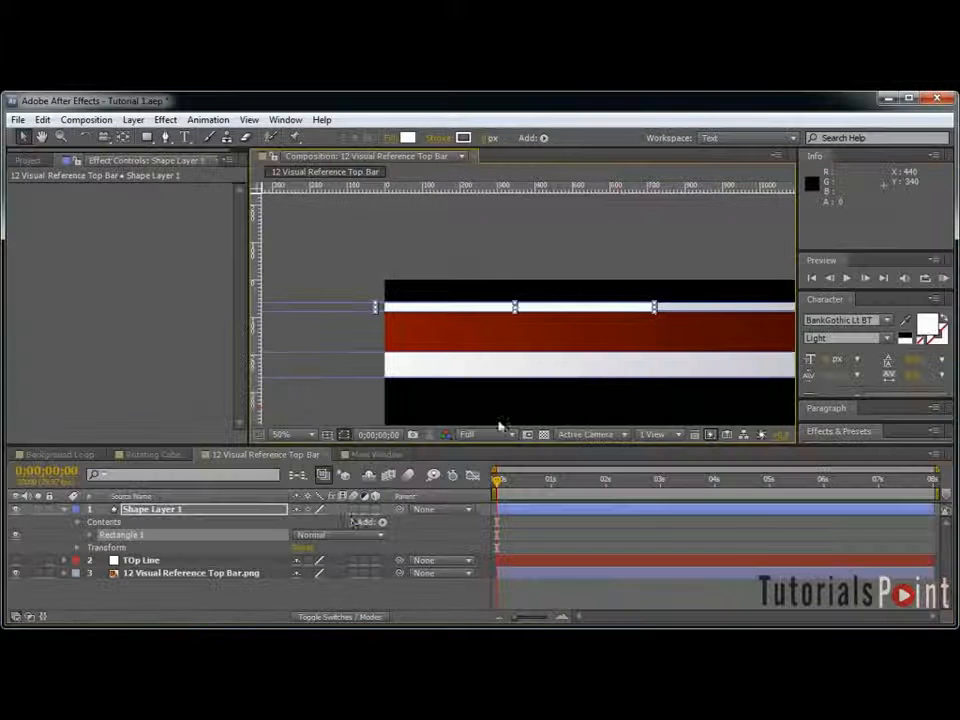
key(Delete)
Step: Draw a rectangular mask on the TOp Line solid between the upper two guides and stretch it past both sides of the frame
click(152, 510)
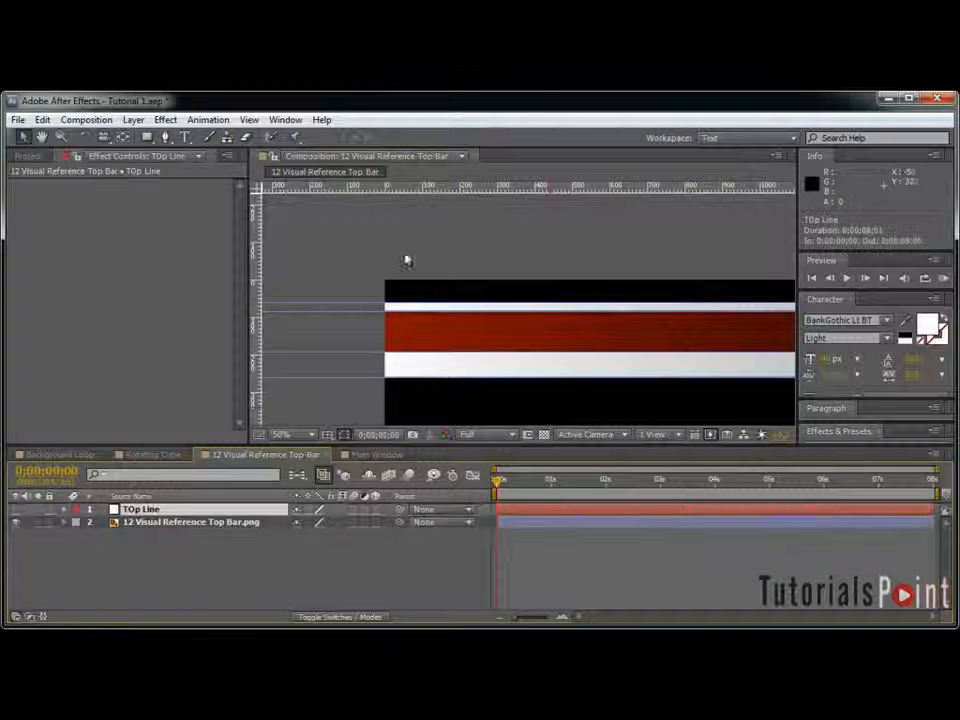
drag(355, 305, 611, 306)
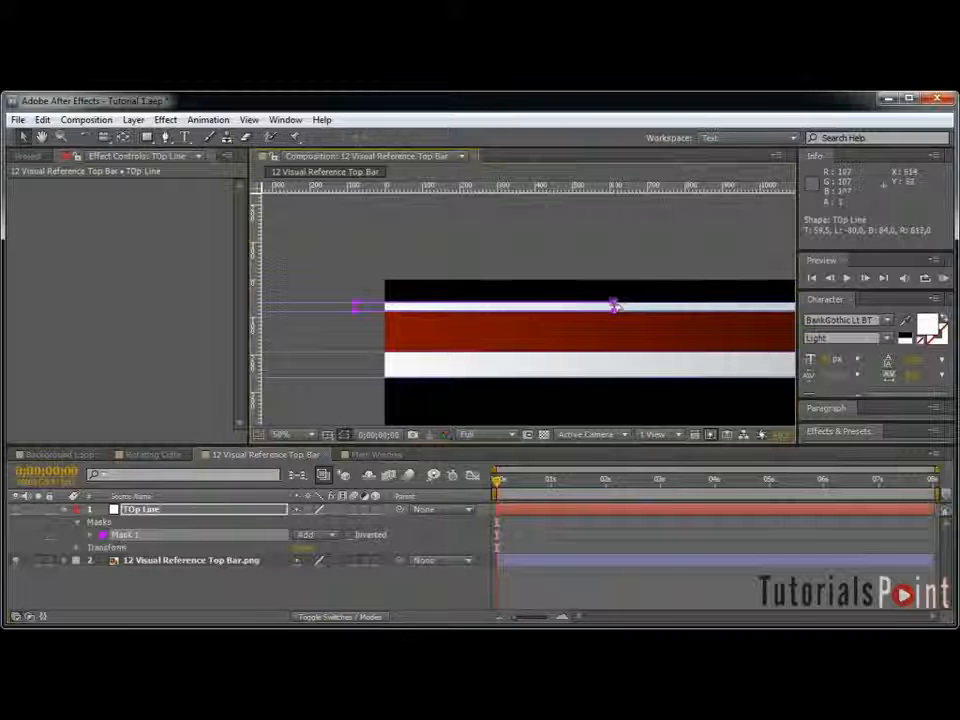
key(grave)
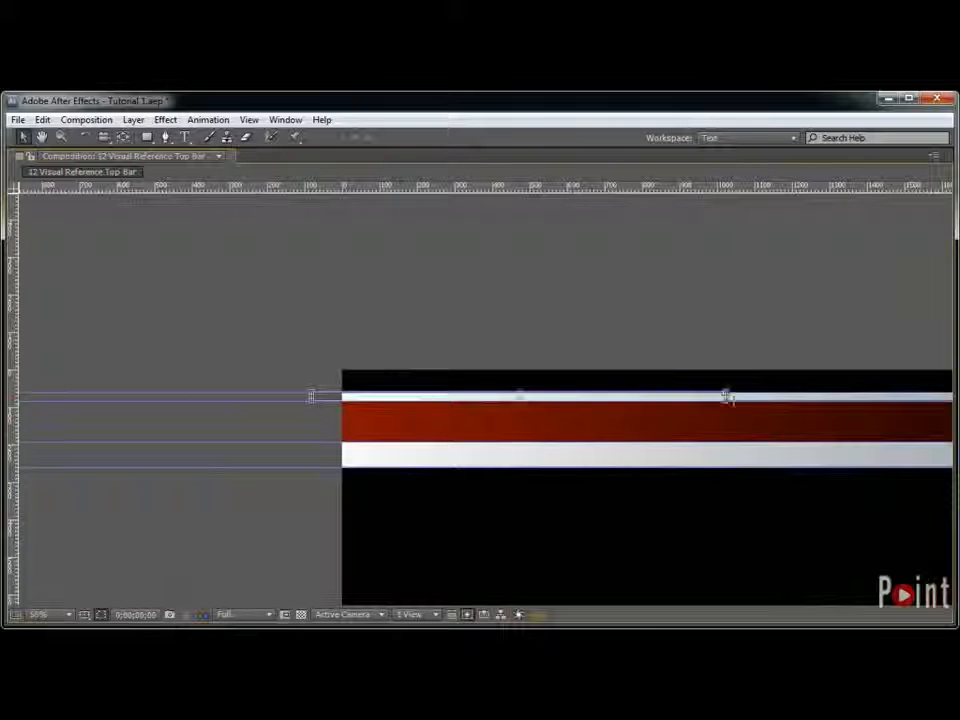
drag(885, 396, 681, 397)
key(Return)
scroll(527, 386, down, 3)
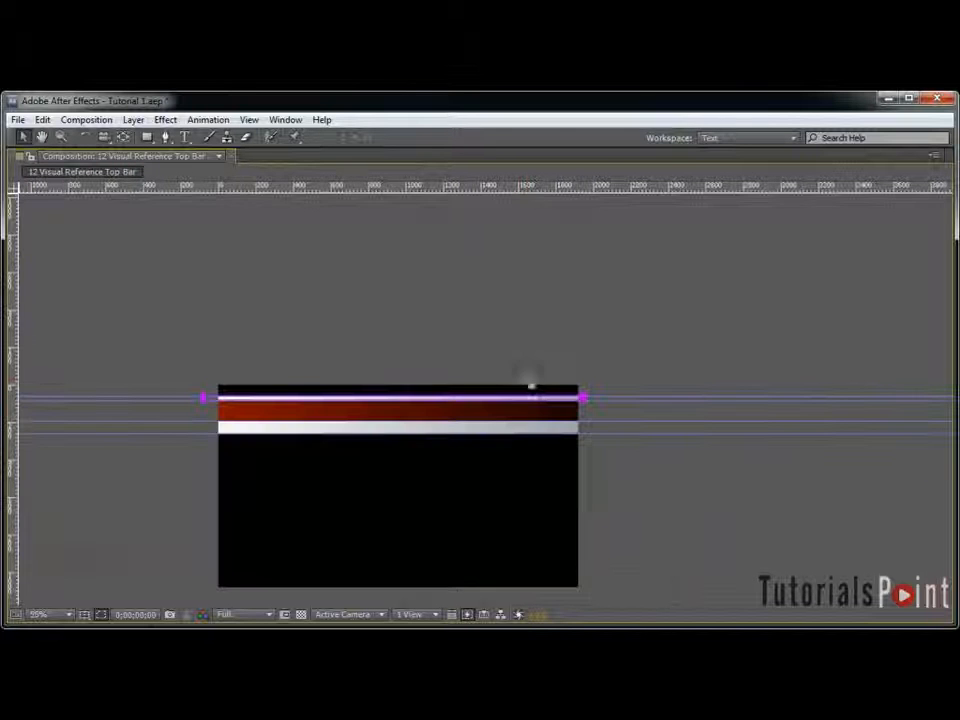
Step: Show the masked TOp Line layer and hide the 12 Visual Reference Top Bar.png layer
key(grave)
scroll(543, 355, up, 2)
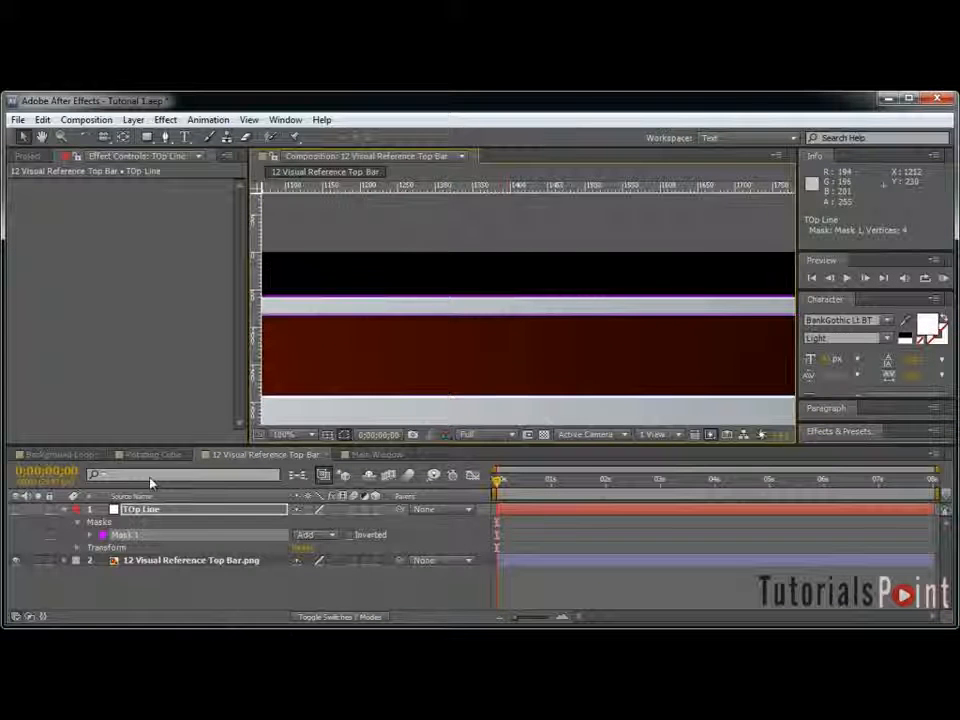
click(65, 512)
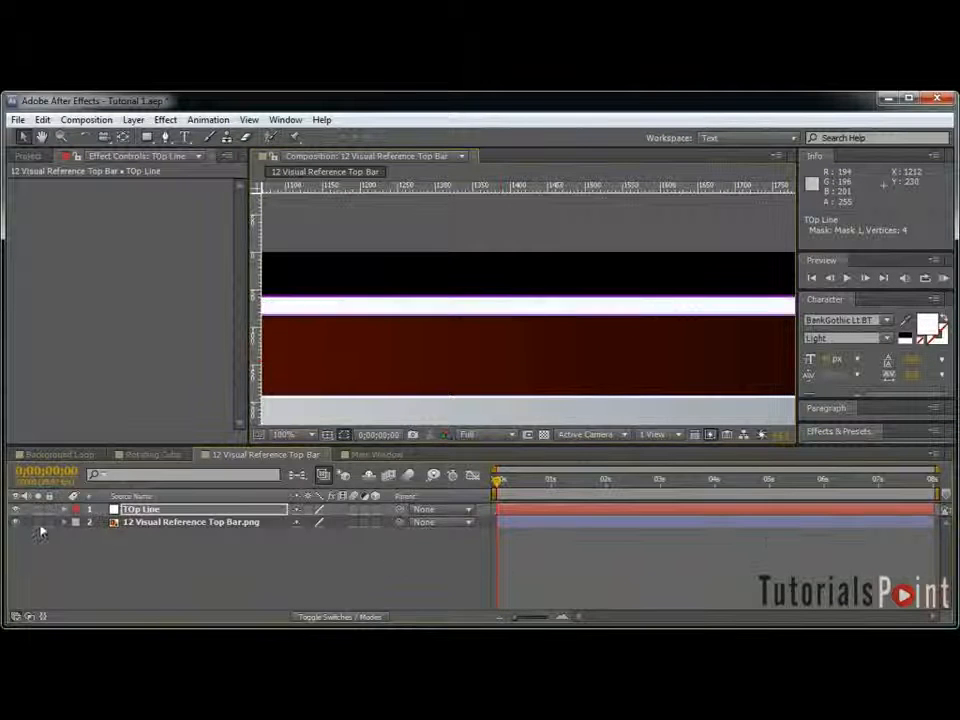
click(16, 522)
click(194, 511)
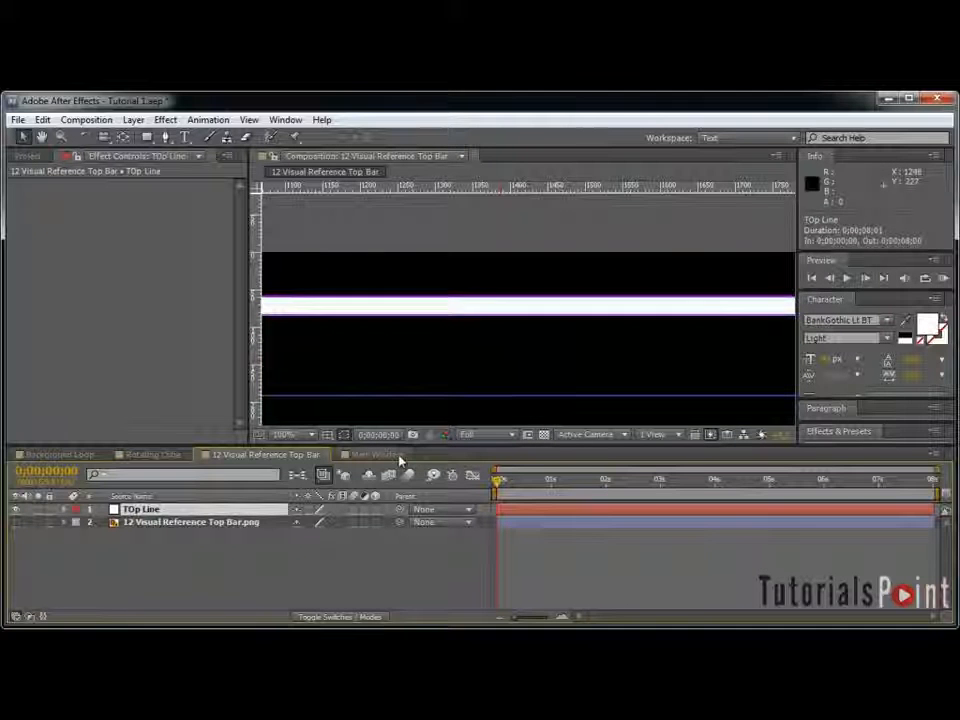
Step: Apply the Ramp effect to the TOp Line layer
scroll(741, 257, down, 1)
drag(478, 366, 572, 341)
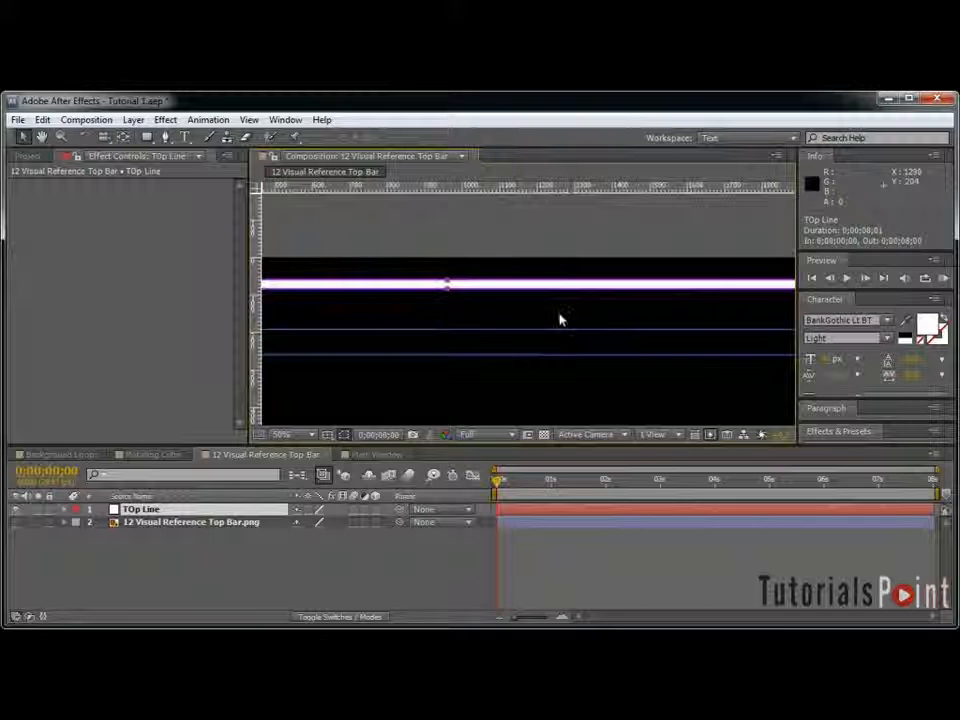
click(560, 320)
click(165, 120)
click(138, 509)
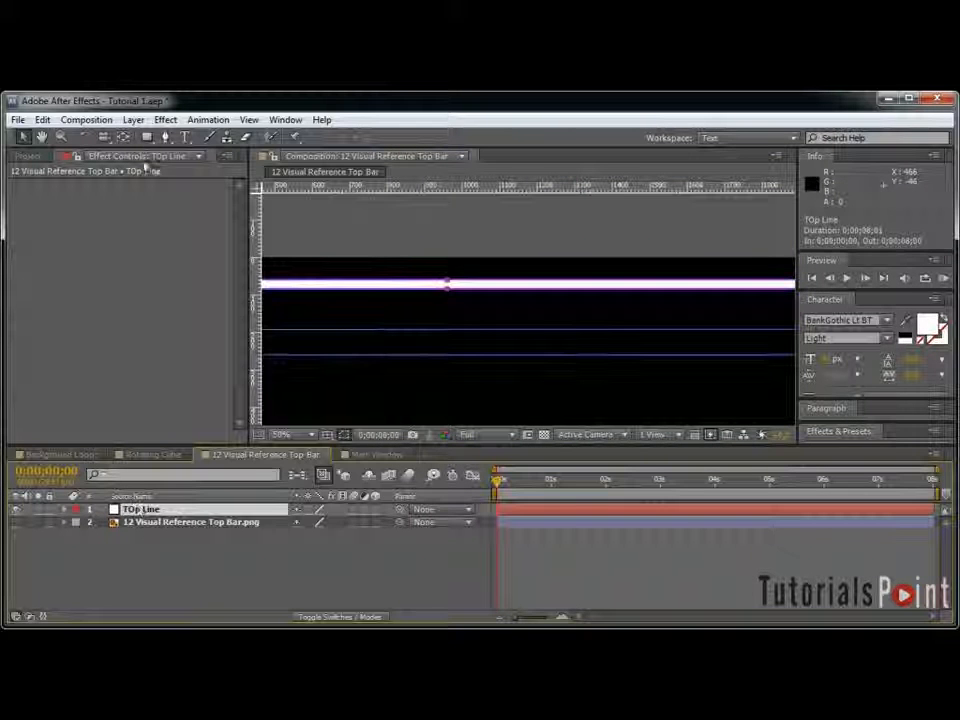
click(165, 121)
mouse_move(227, 363)
click(412, 687)
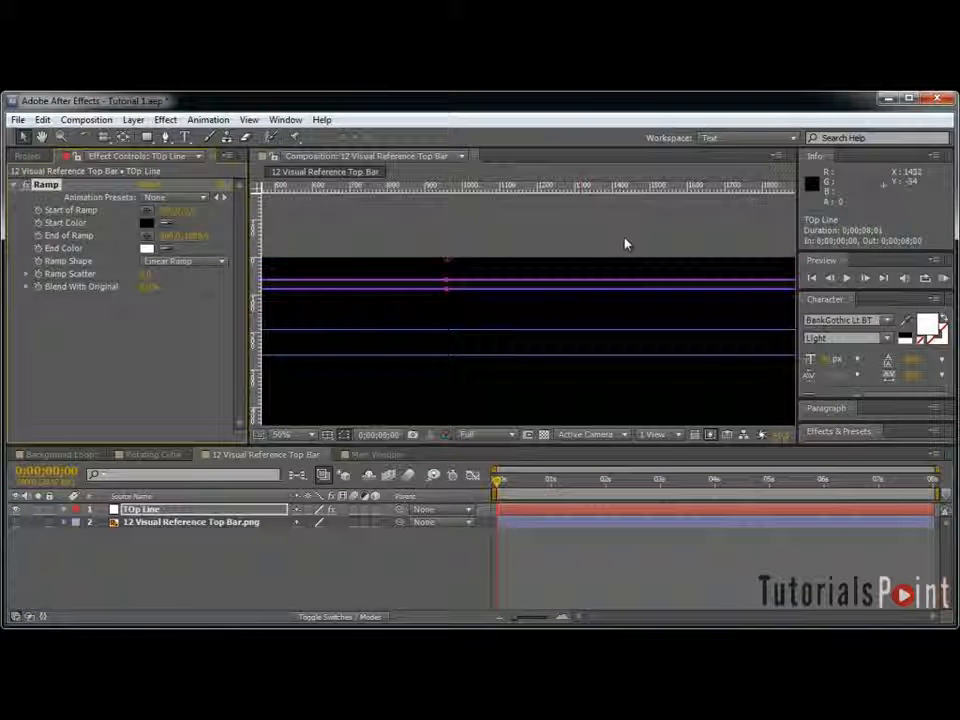
Step: Place the Ramp's start point at the line's left end and its end point at the right end, about 1932, 68
drag(455, 285, 563, 260)
key(comma)
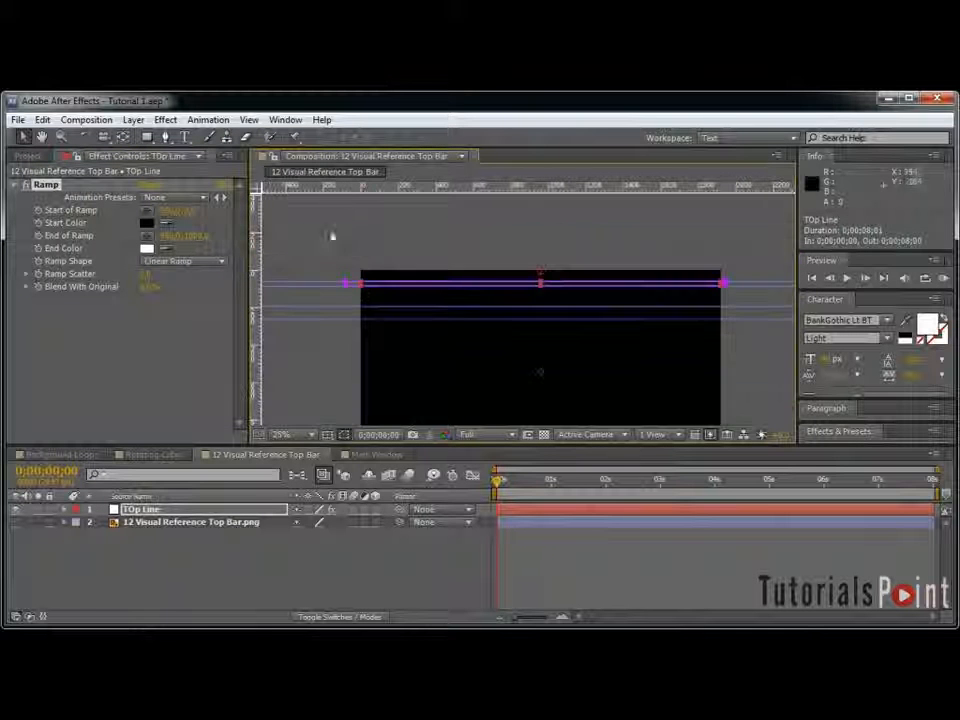
click(150, 212)
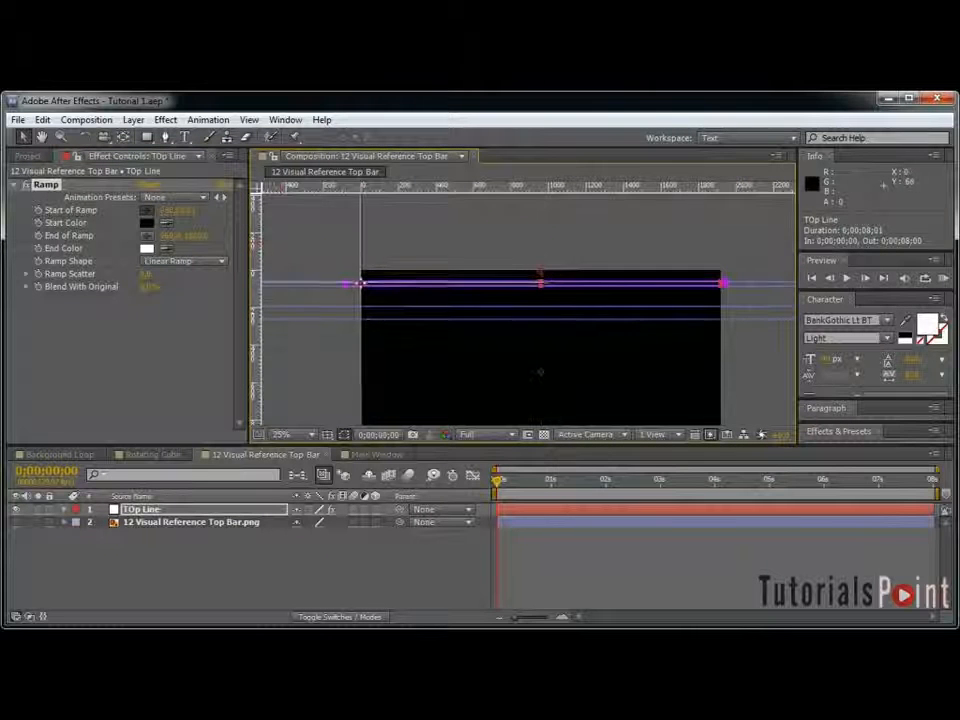
click(361, 284)
click(146, 236)
click(723, 284)
Step: Set the Ramp's start color to white and its end color to teal
click(147, 223)
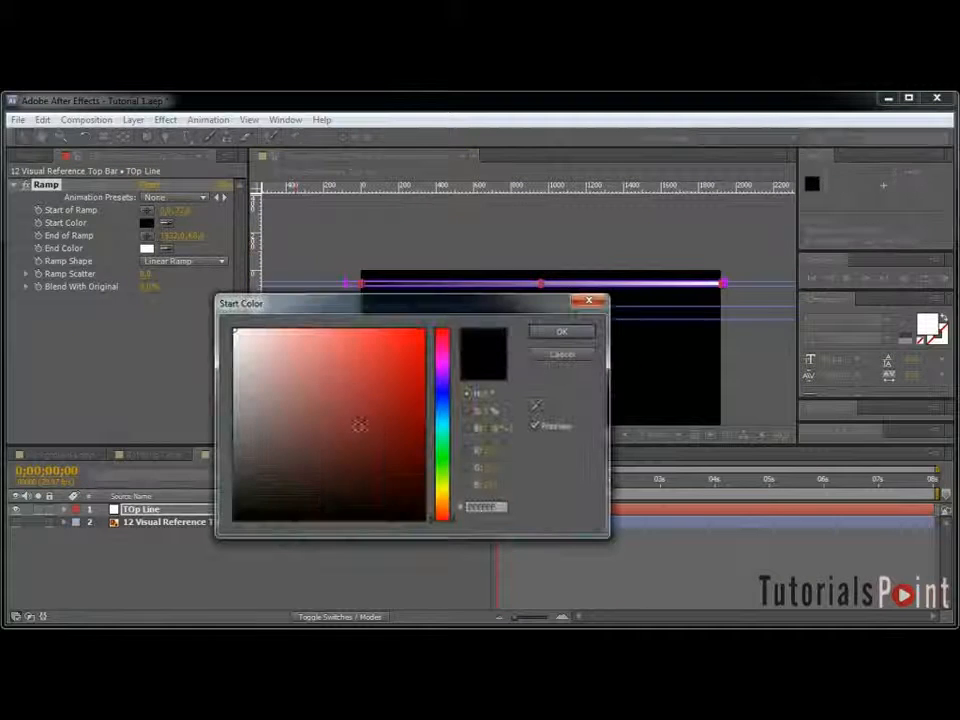
click(235, 331)
click(562, 334)
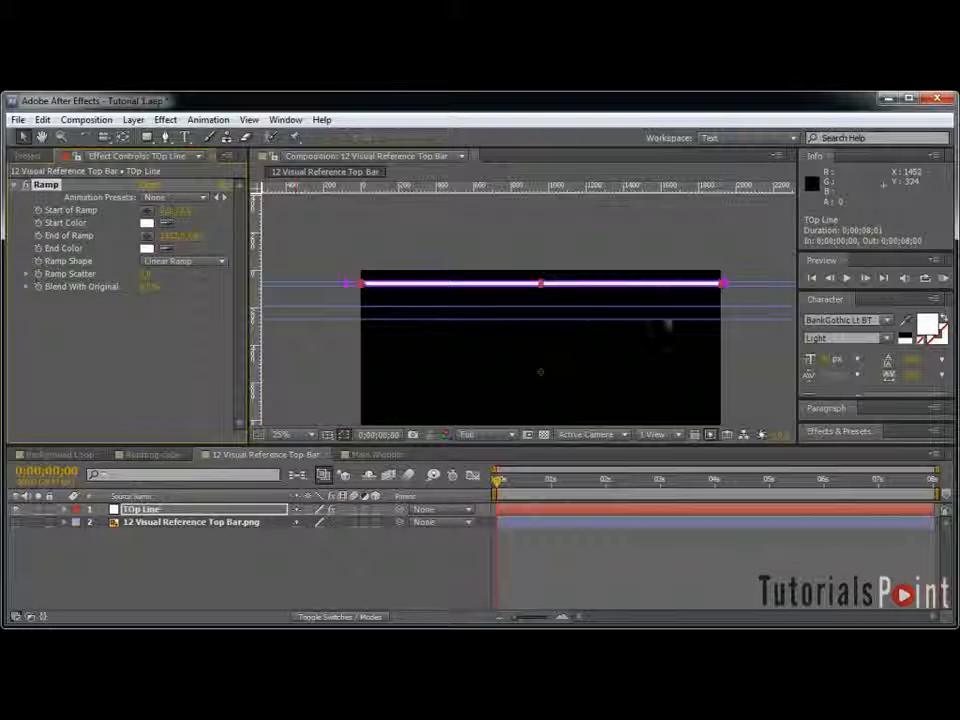
click(147, 248)
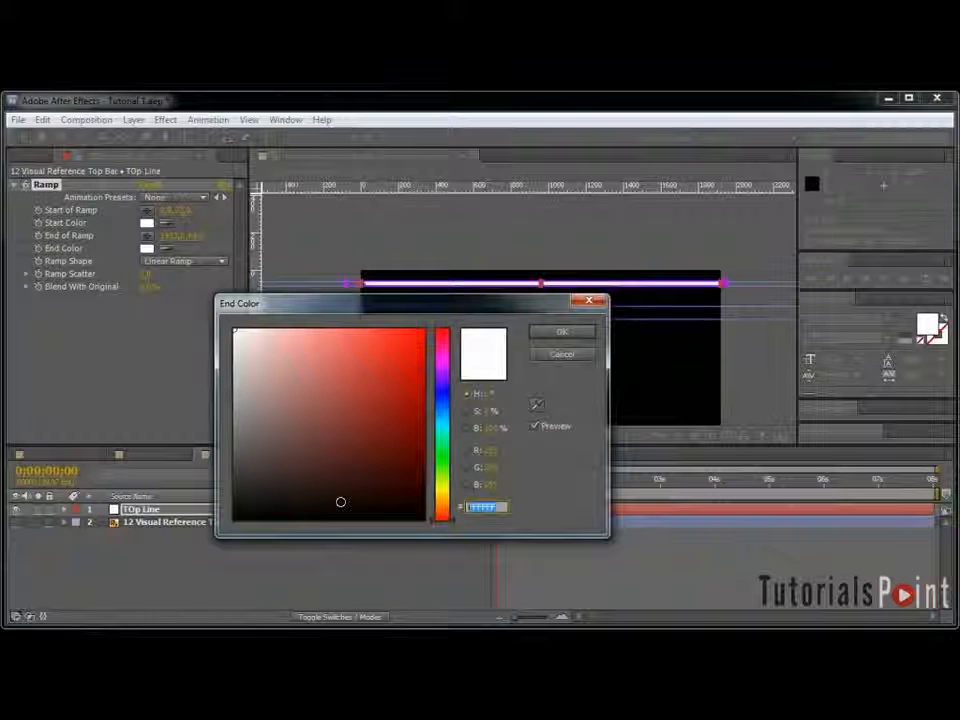
key(BackSpace)
text(0A2A8B)
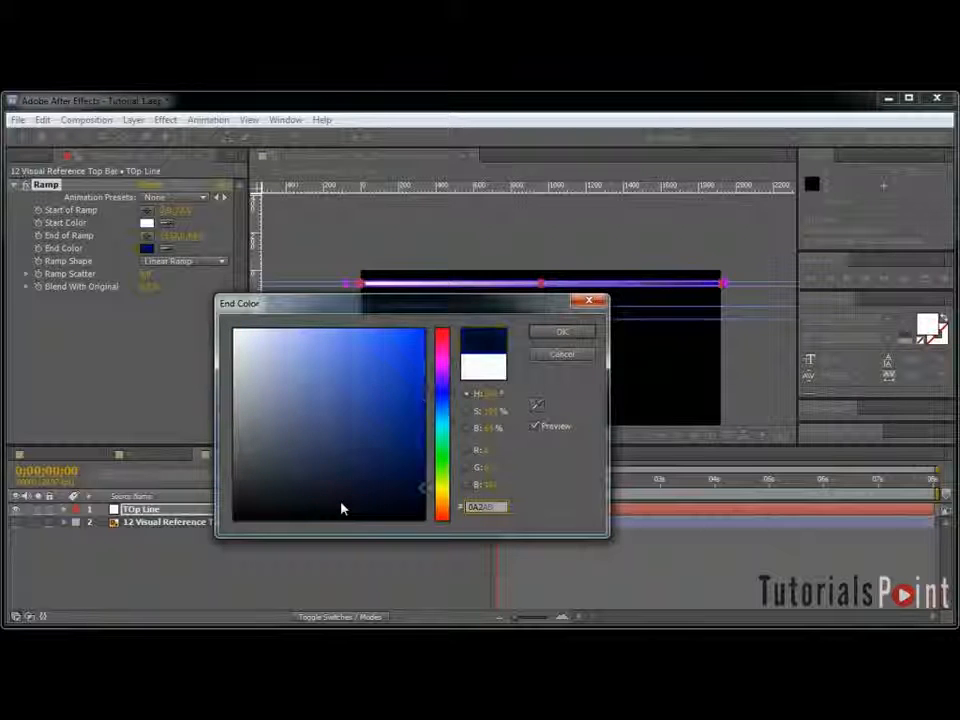
click(566, 333)
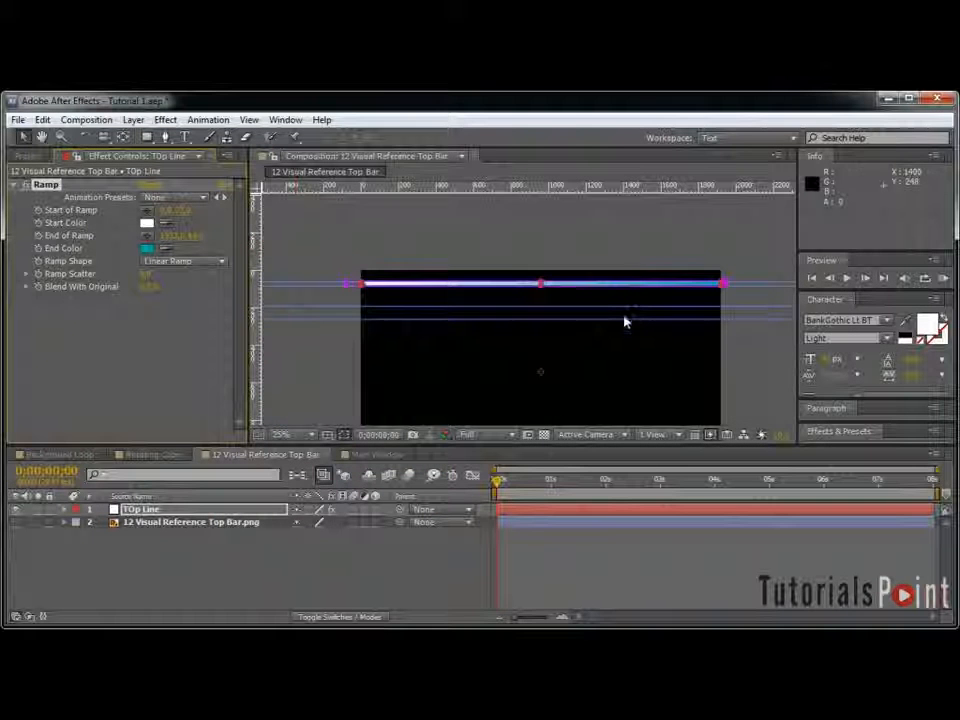
Step: Move the Ramp's end point to the frame's right edge at about 1920 horizontally and 72 vertically
click(625, 170)
scroll(668, 277, up, 3)
drag(701, 252, 142, 390)
drag(748, 345, 398, 306)
scroll(748, 353, up, 2)
click(147, 237)
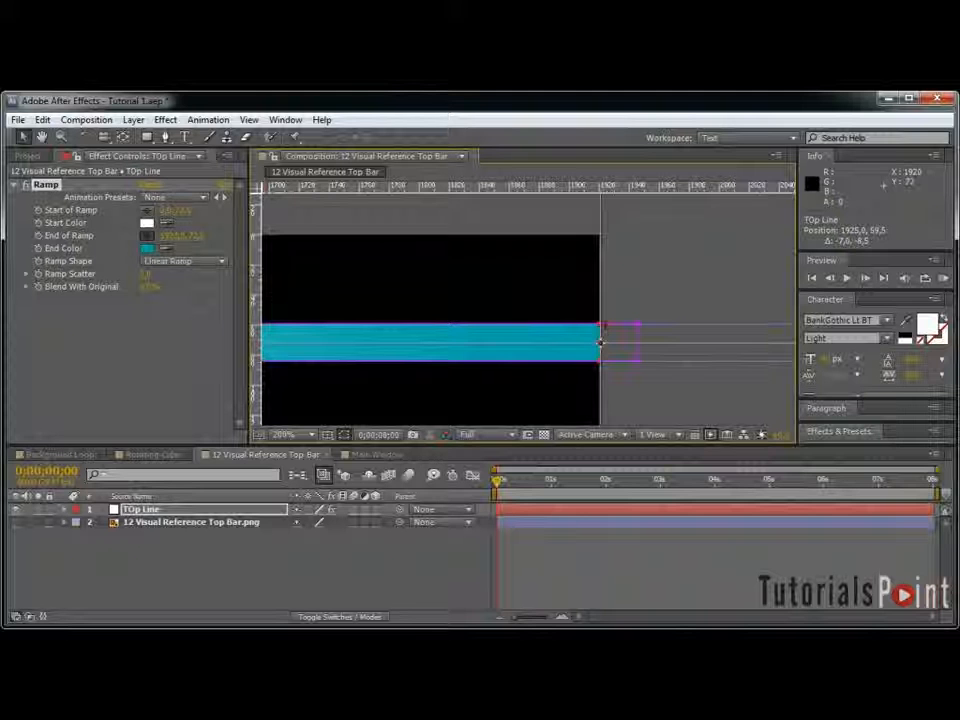
scroll(654, 349, down, 5)
click(661, 321)
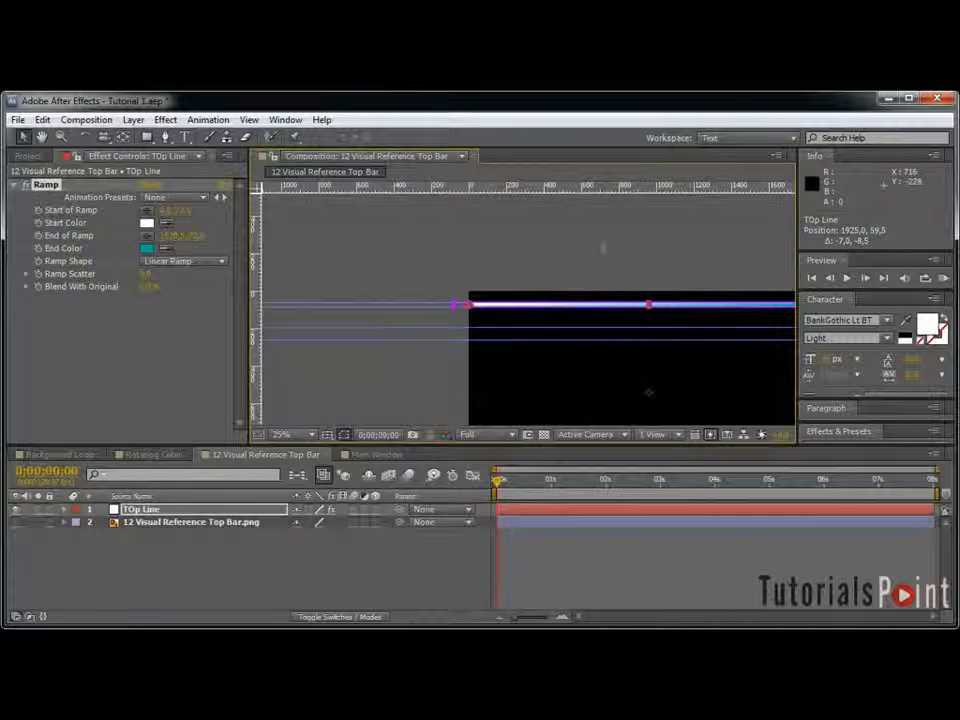
Step: Apply the Drop Shadow effect to the TOp Line layer and set its distance to 4
click(165, 119)
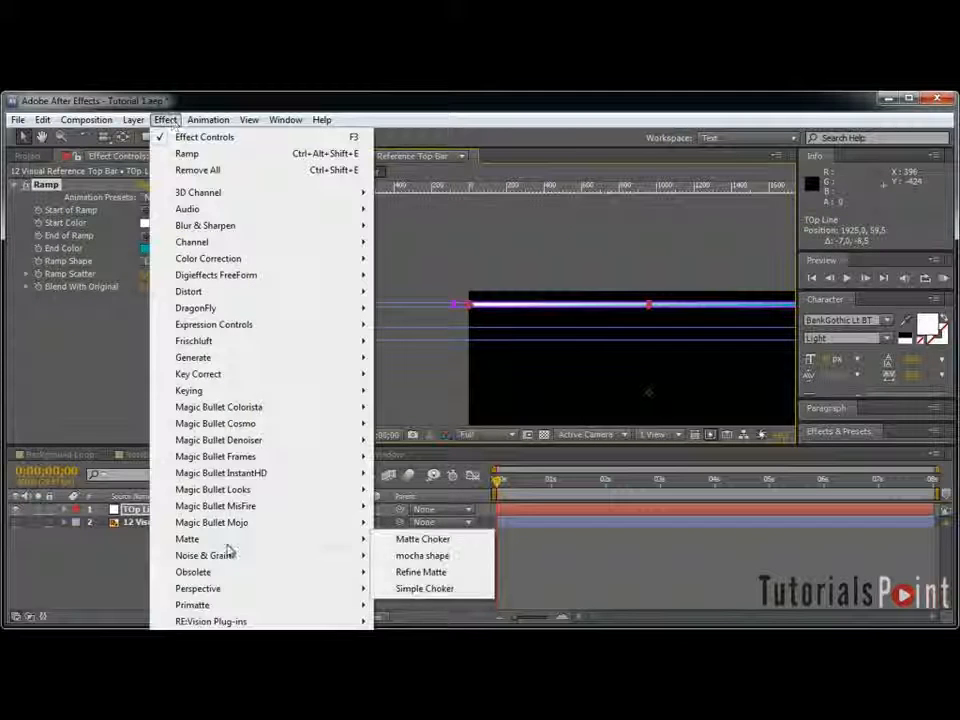
mouse_move(343, 597)
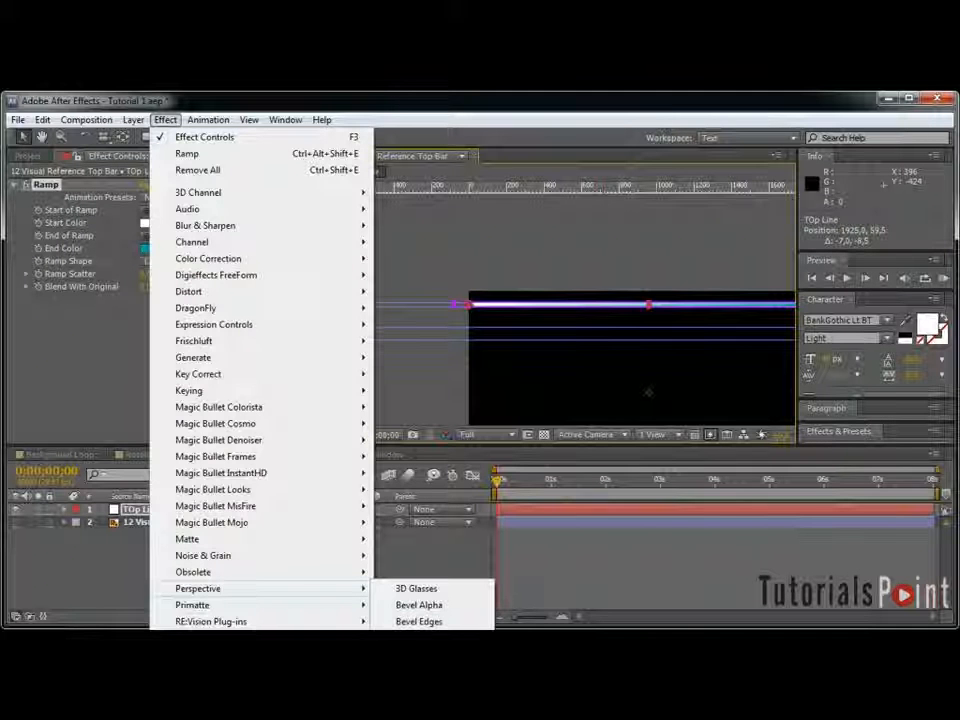
click(420, 637)
drag(672, 343, 573, 311)
click(148, 393)
text(4)
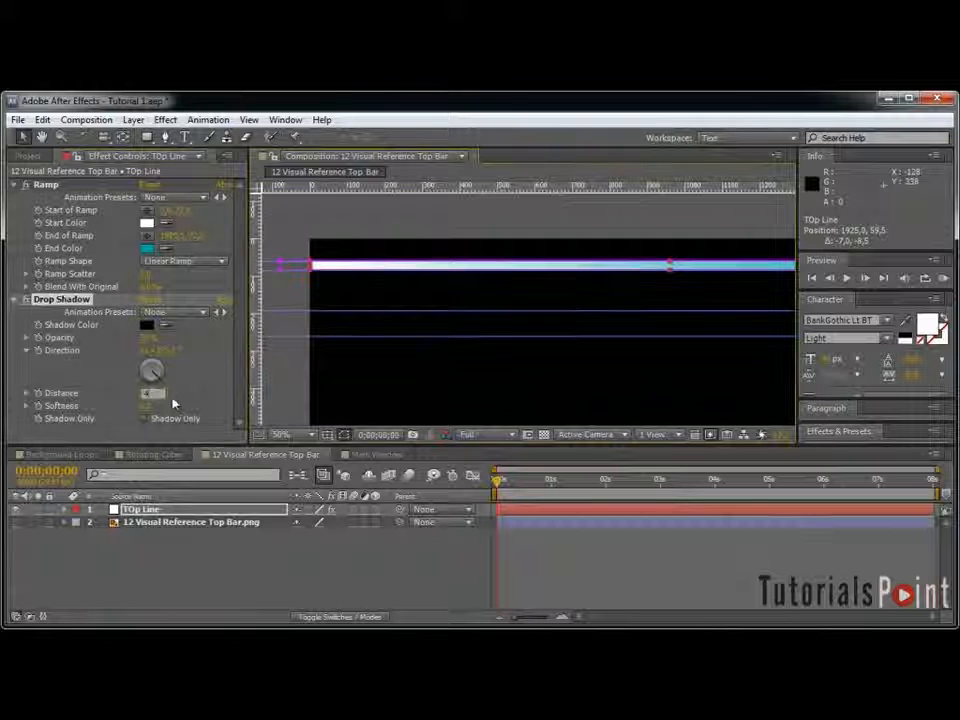
click(184, 403)
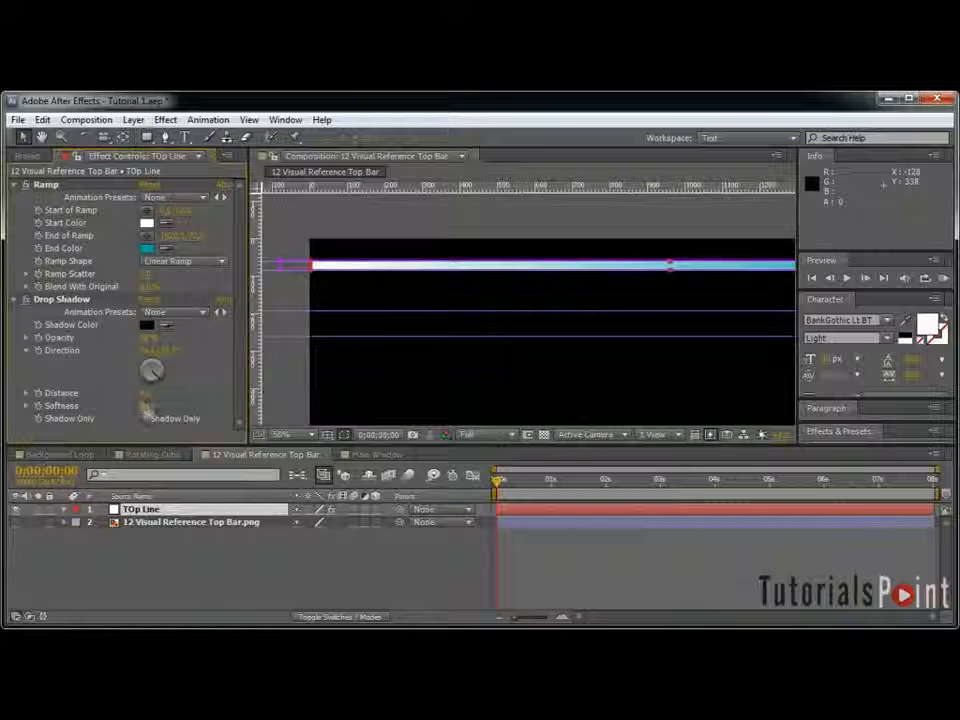
Step: Set the TOp Line shadow's softness to 20 and its direction to 180 degrees
click(159, 404)
key(Return)
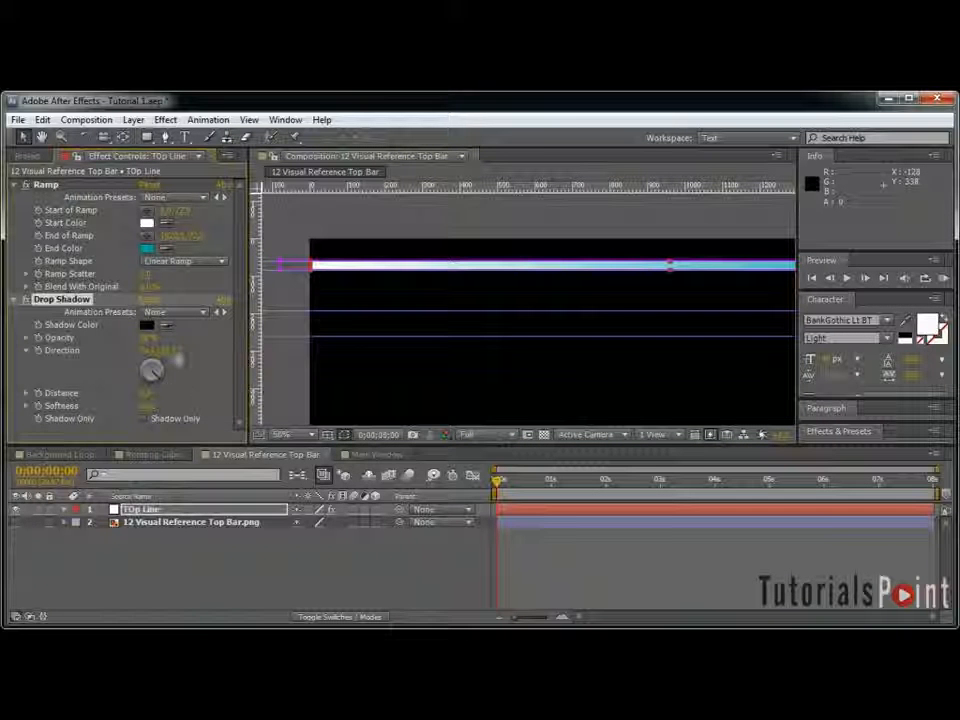
click(166, 350)
key(Return)
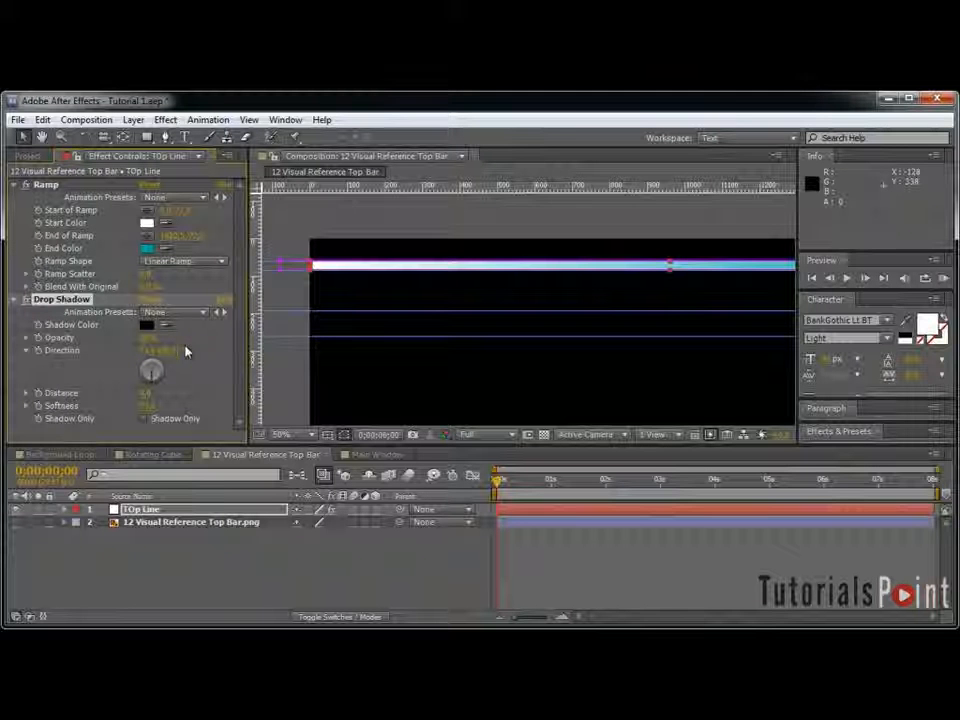
Step: Examine the TOp Line's drop shadow up close against the transparency grid, and collapse the effect's settings
click(545, 435)
scroll(575, 272, up, 2)
scroll(489, 260, down, 1)
drag(487, 259, 258, 356)
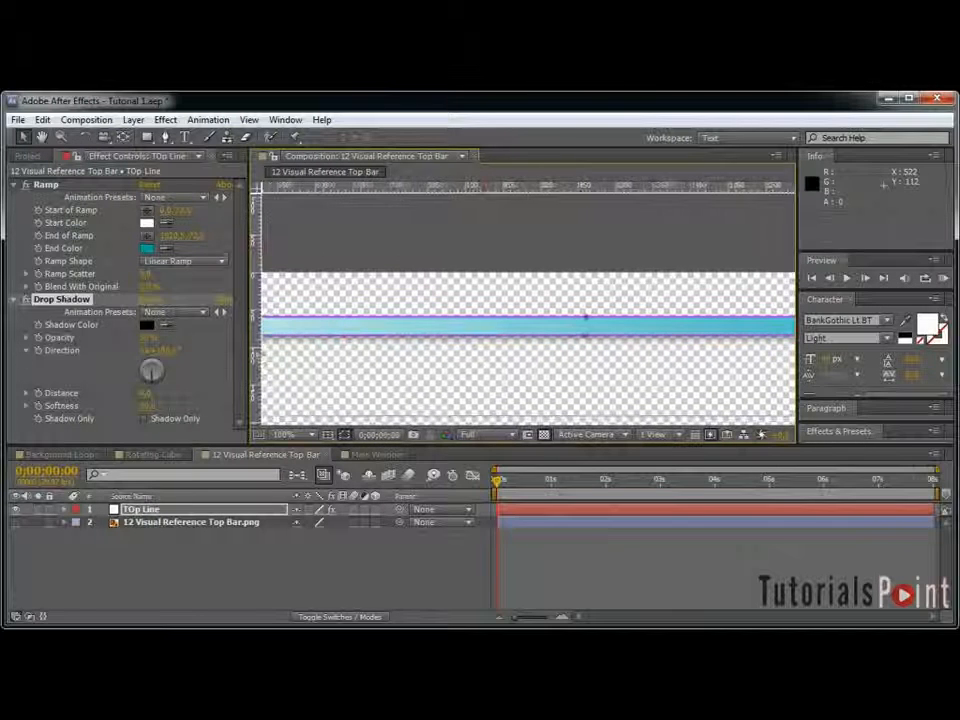
click(25, 299)
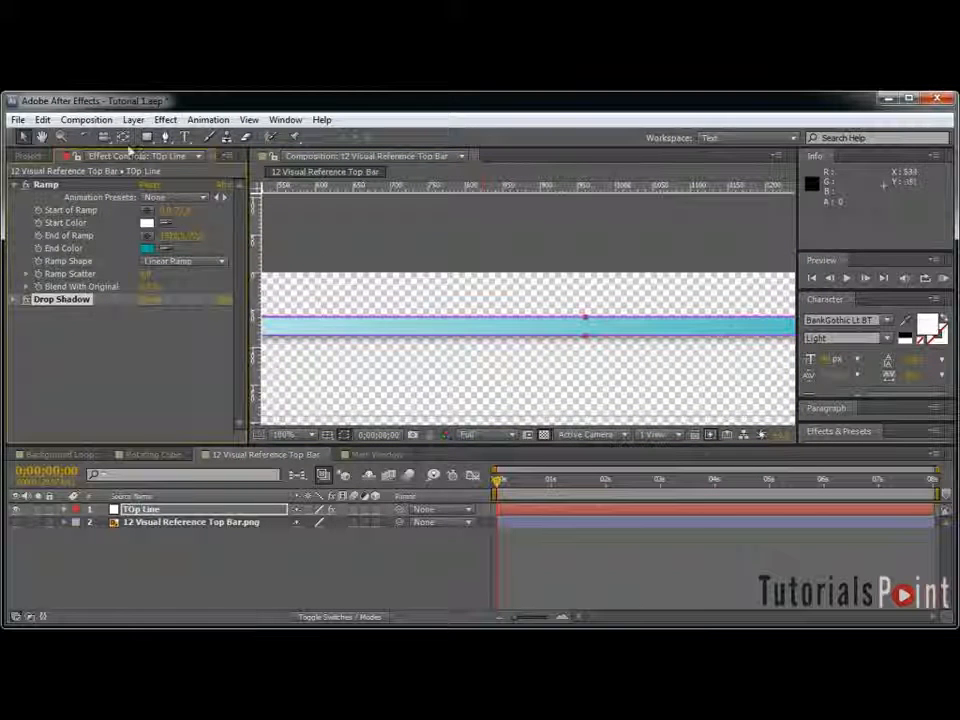
Step: Apply the Bevel Alpha effect to the TOp Line layer and turn the transparency grid off
click(165, 119)
mouse_move(290, 588)
click(437, 605)
scroll(535, 350, up, 2)
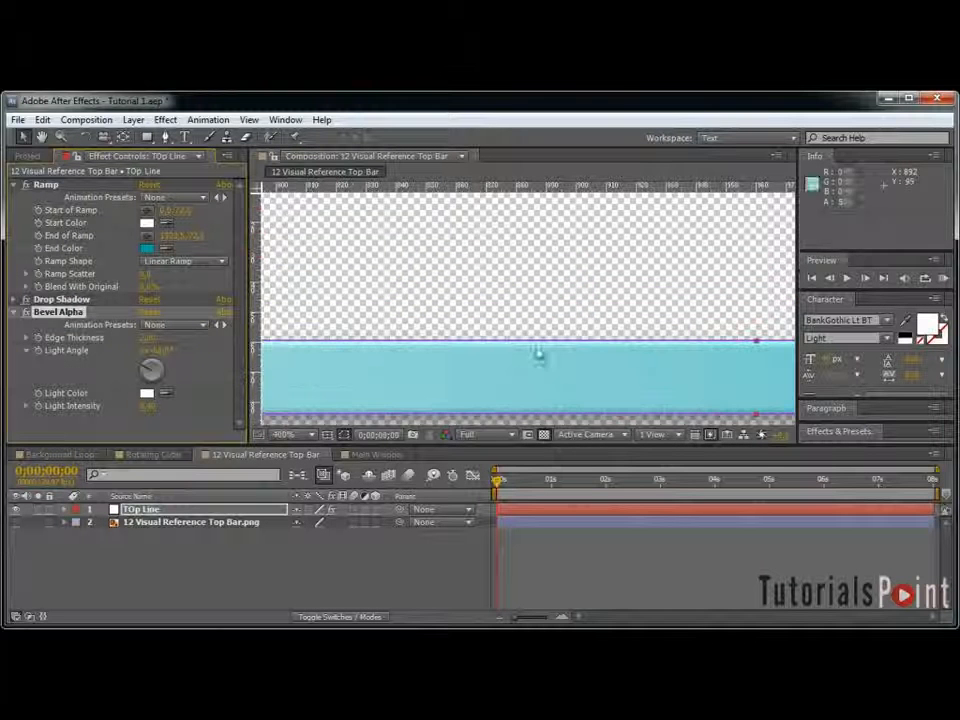
click(543, 435)
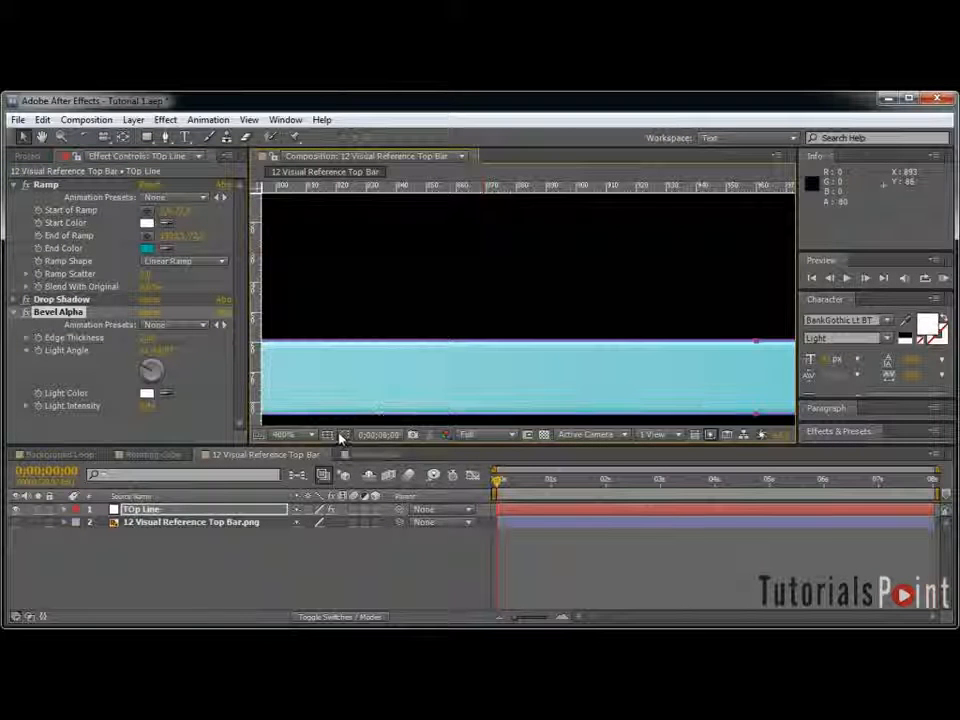
Step: Set the Bevel Alpha light intensity on the TOp Line layer to 1
click(147, 341)
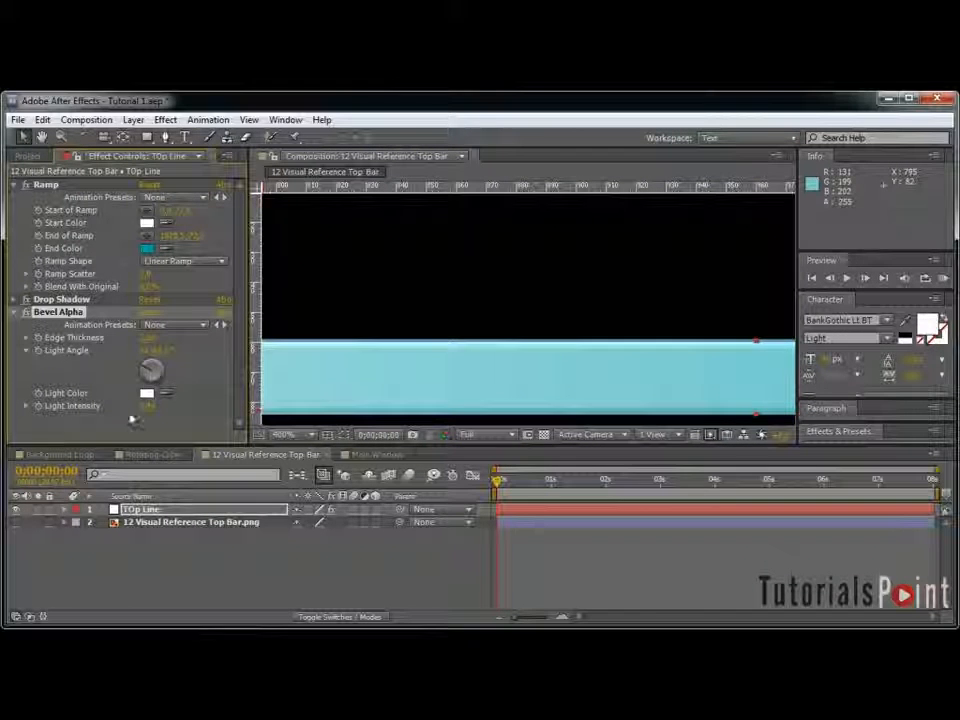
click(148, 408)
text(1)
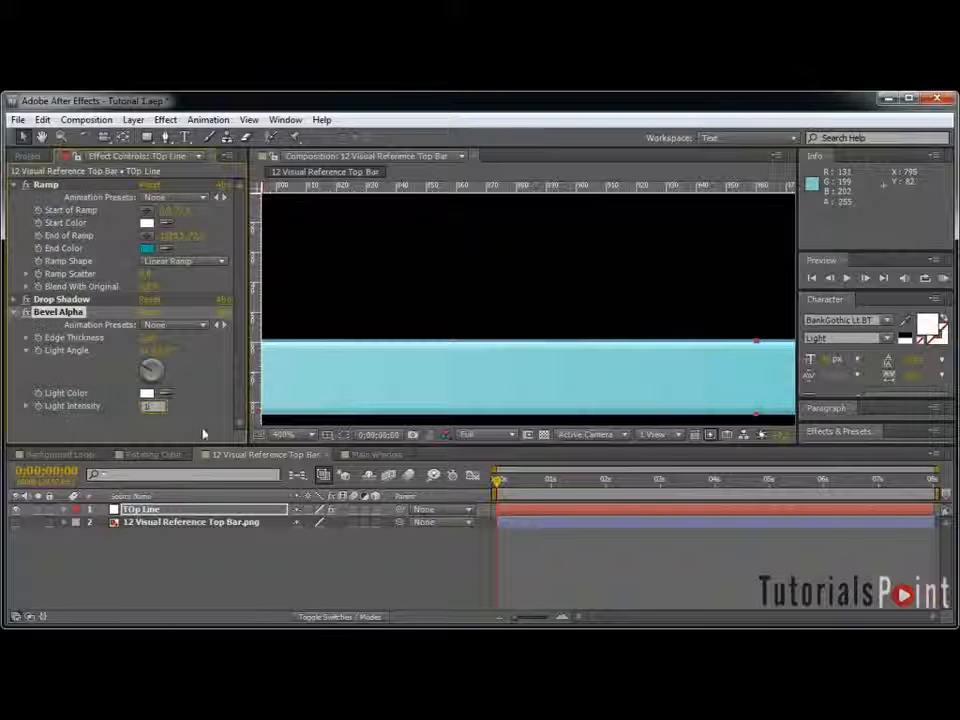
key(Return)
scroll(390, 411, down, 1)
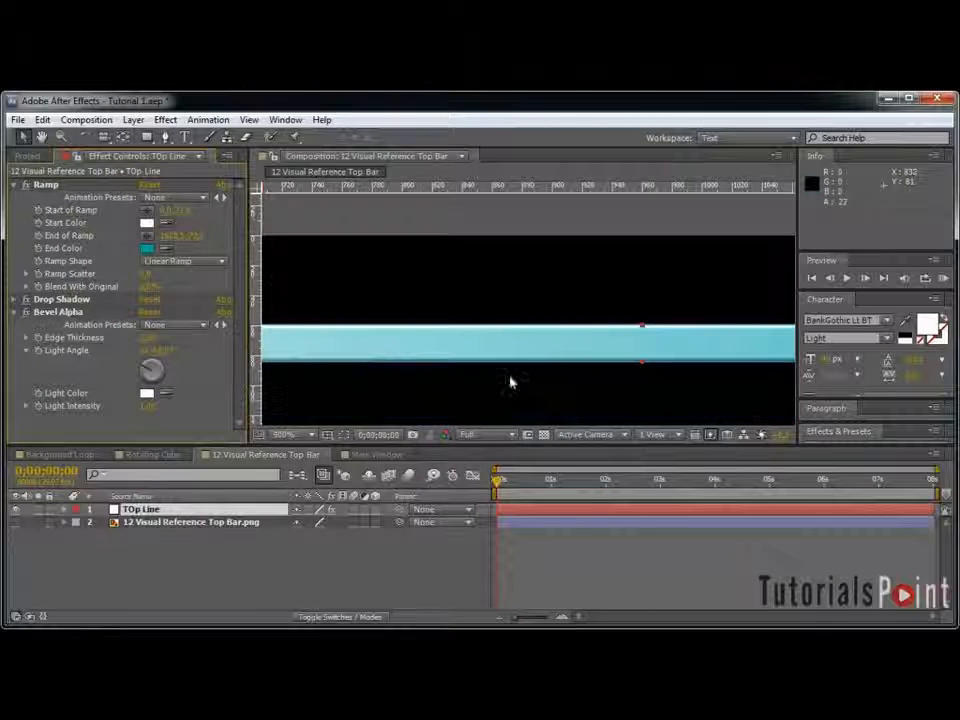
Step: Compare the TOp Line up close with Bevel Alpha on and off, leaving the effect enabled
scroll(530, 372, up, 2)
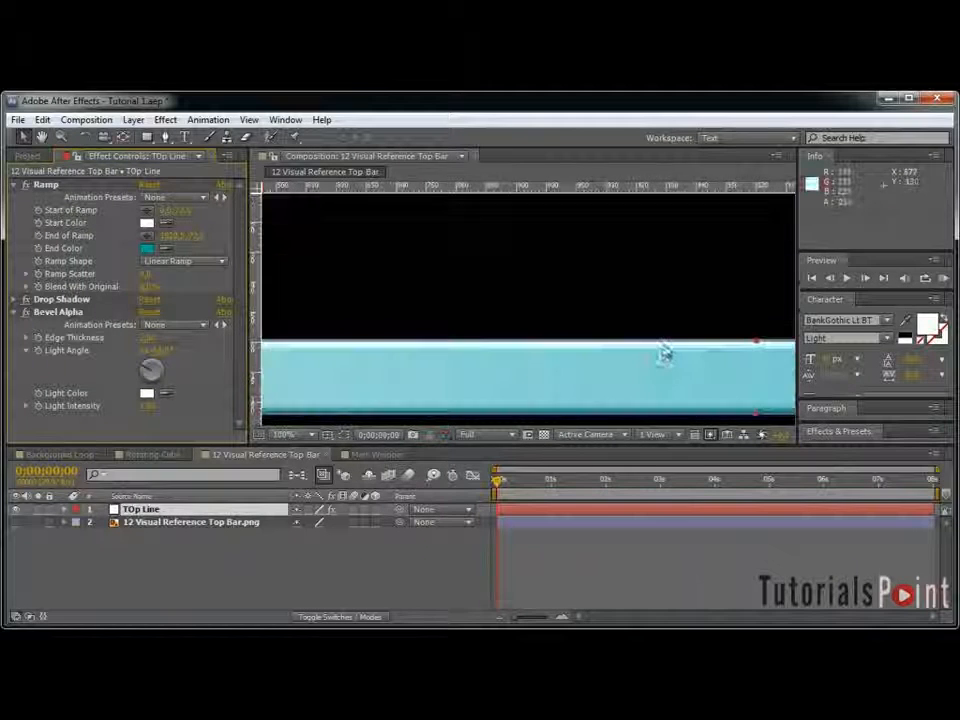
click(28, 312)
click(28, 313)
click(28, 313)
click(28, 313)
click(28, 313)
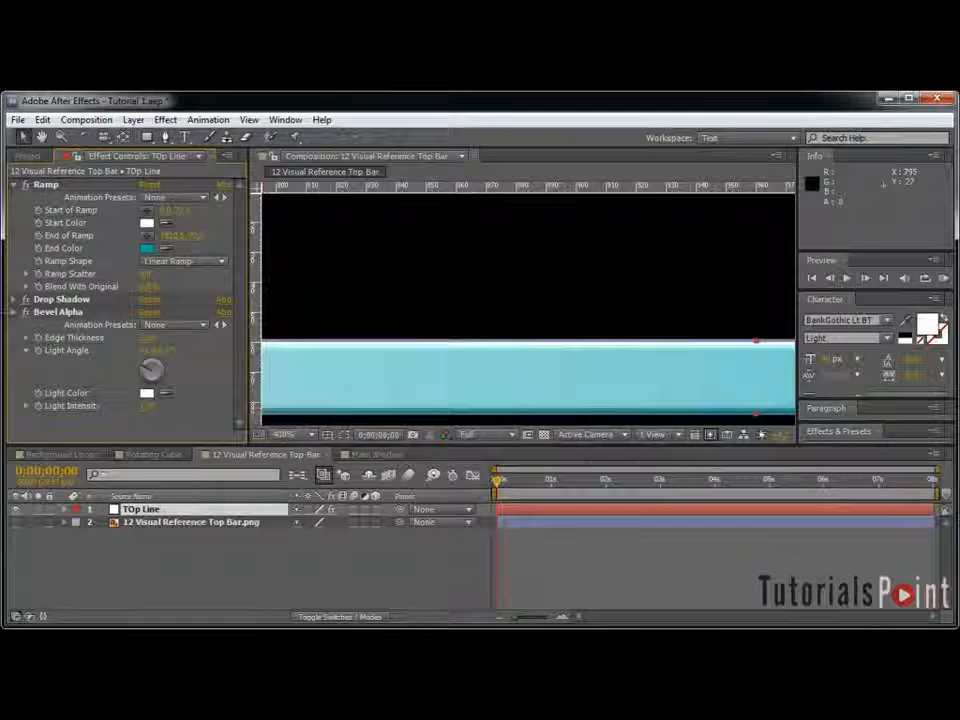
click(26, 312)
scroll(605, 324, down, 5)
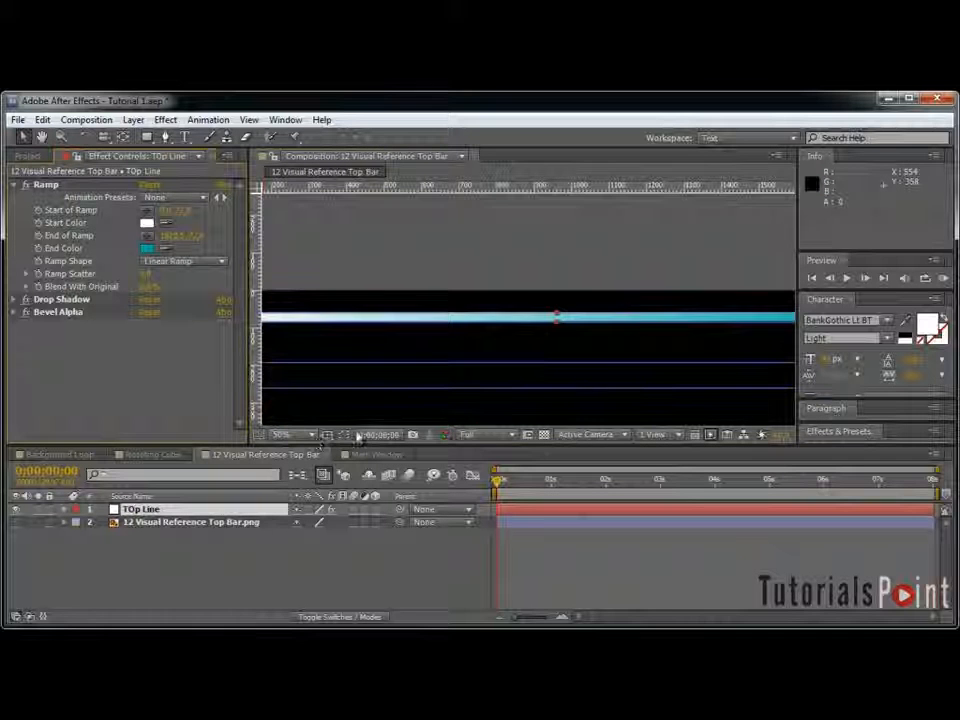
Step: Duplicate the TOp Line layer and turn the lower copy into a new solid named Bottom Line
scroll(568, 362, down, 2)
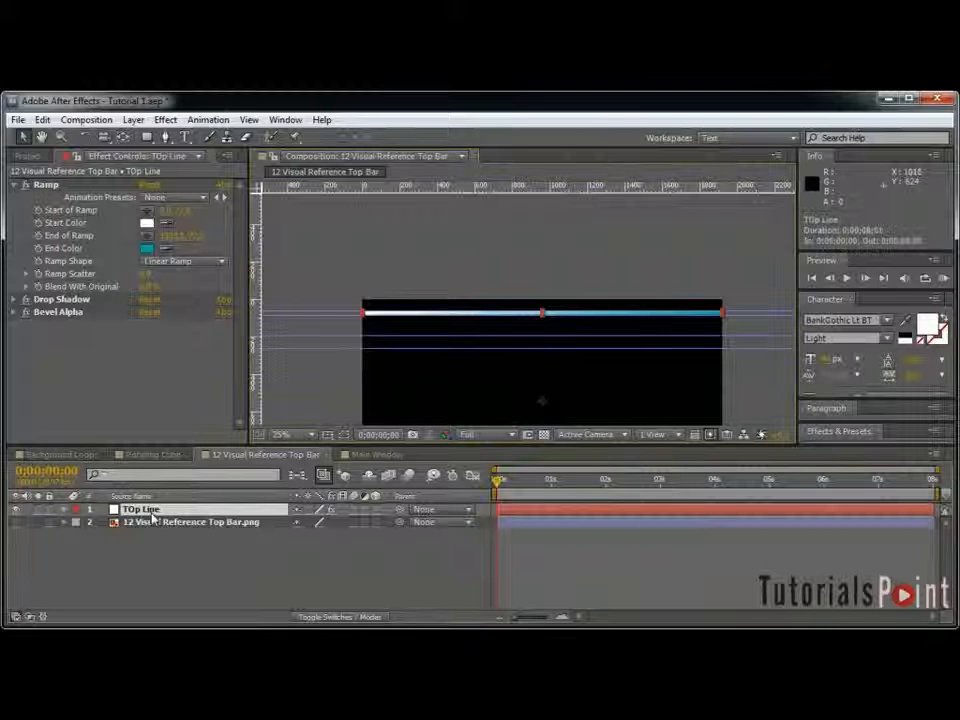
key(ctrl+d)
key(ctrl+Down)
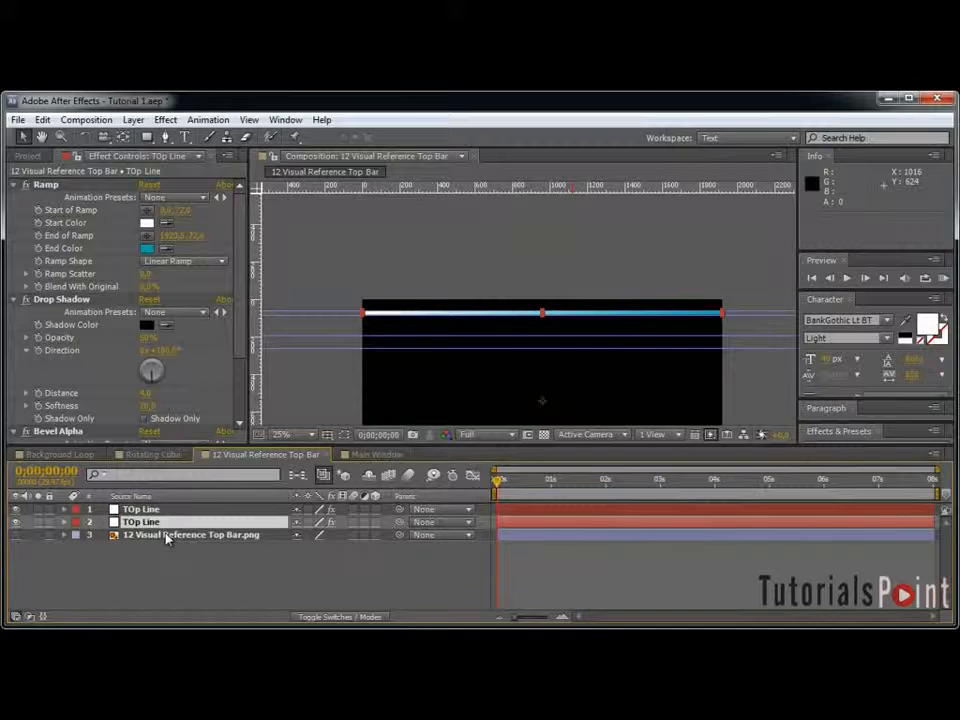
key(ctrl+shift+y)
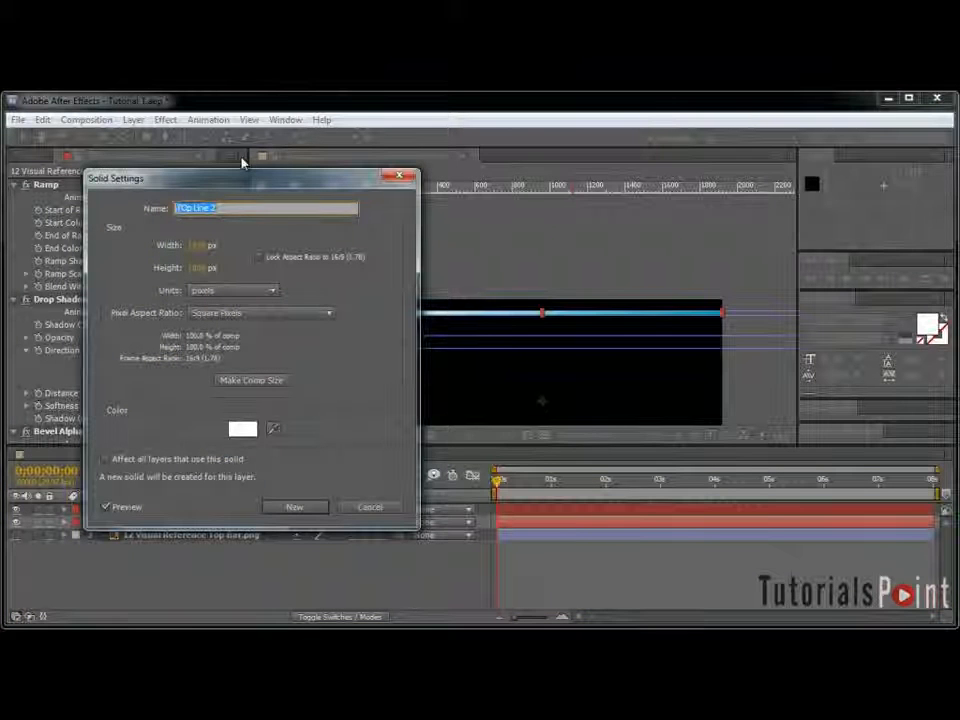
text(Bottom Line)
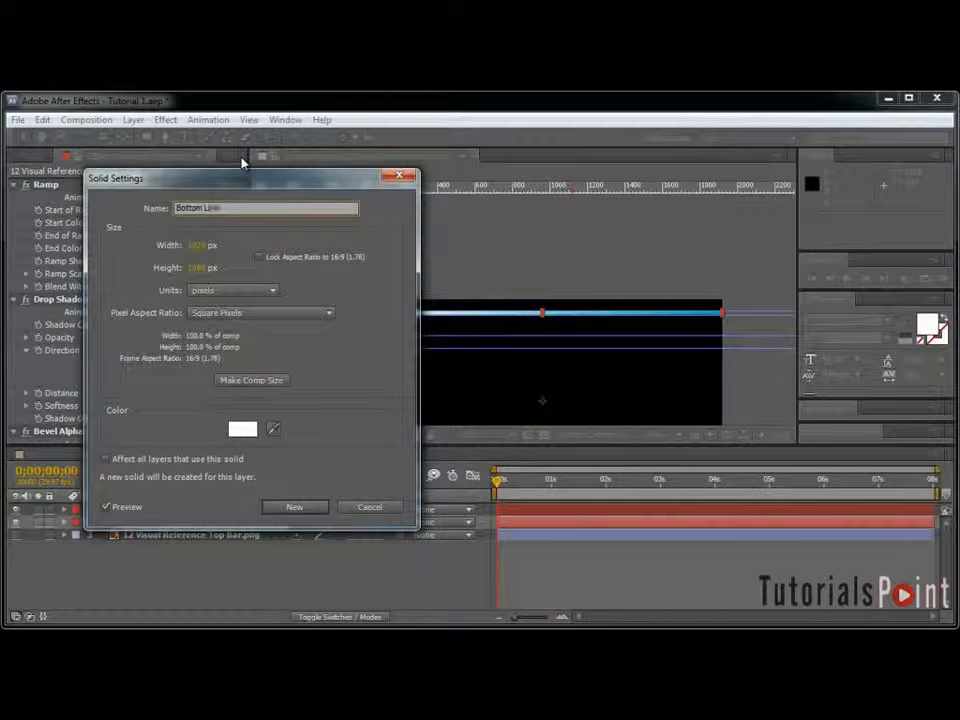
key(Return)
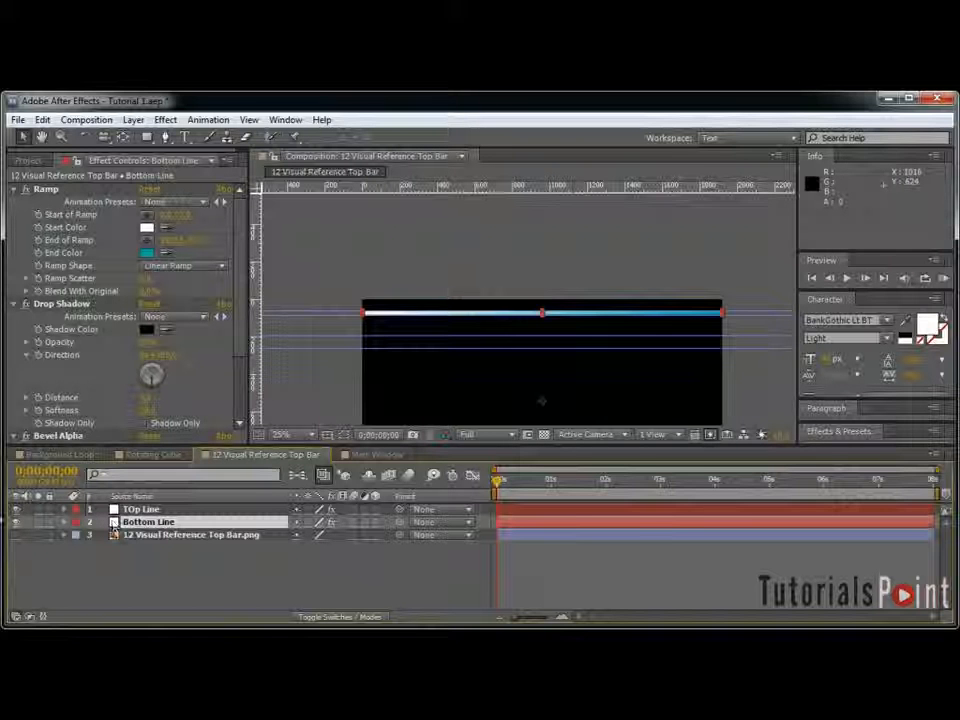
Step: Hide the TOp Line layer and show the 12 Visual Reference Top Bar.png layer together with Bottom Line
click(14, 522)
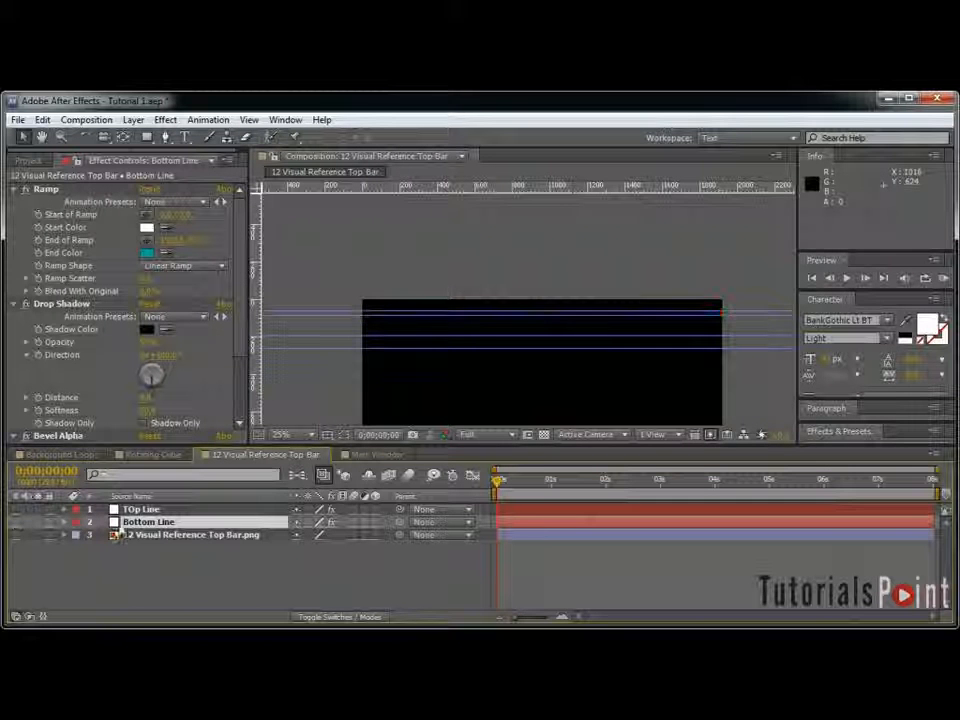
click(14, 535)
click(14, 522)
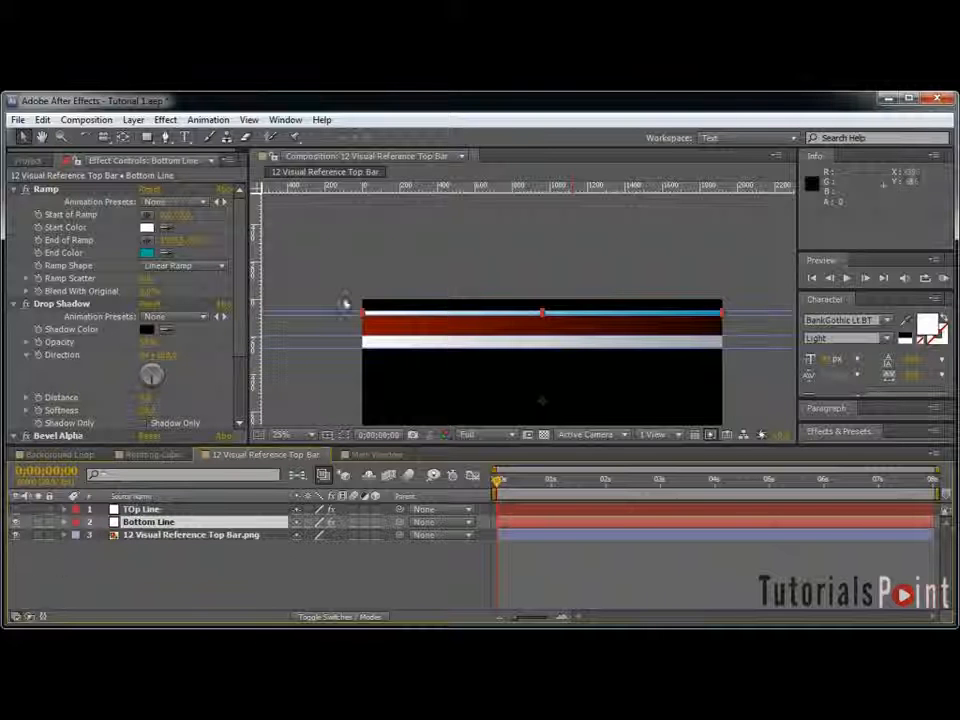
Step: Move Bottom Line's Mask 1 straight down onto the upper edge of the reference's lower white stripe
key(m)
click(141, 546)
key(shift+Down)
key(shift+Down)
key(shift+Down)
key(shift+Down)
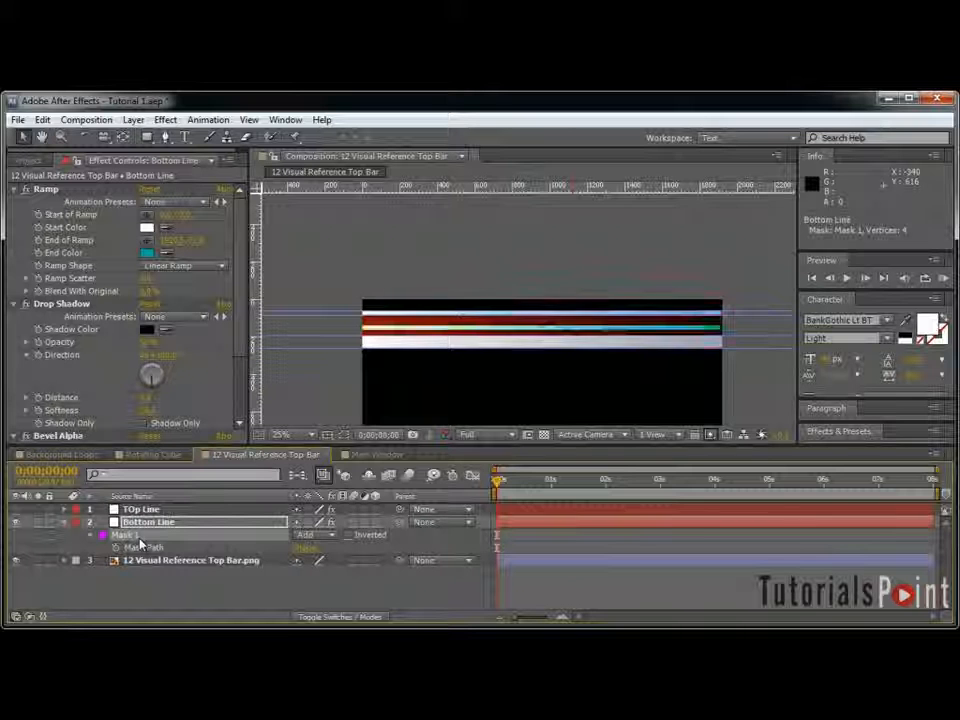
key(shift+Down)
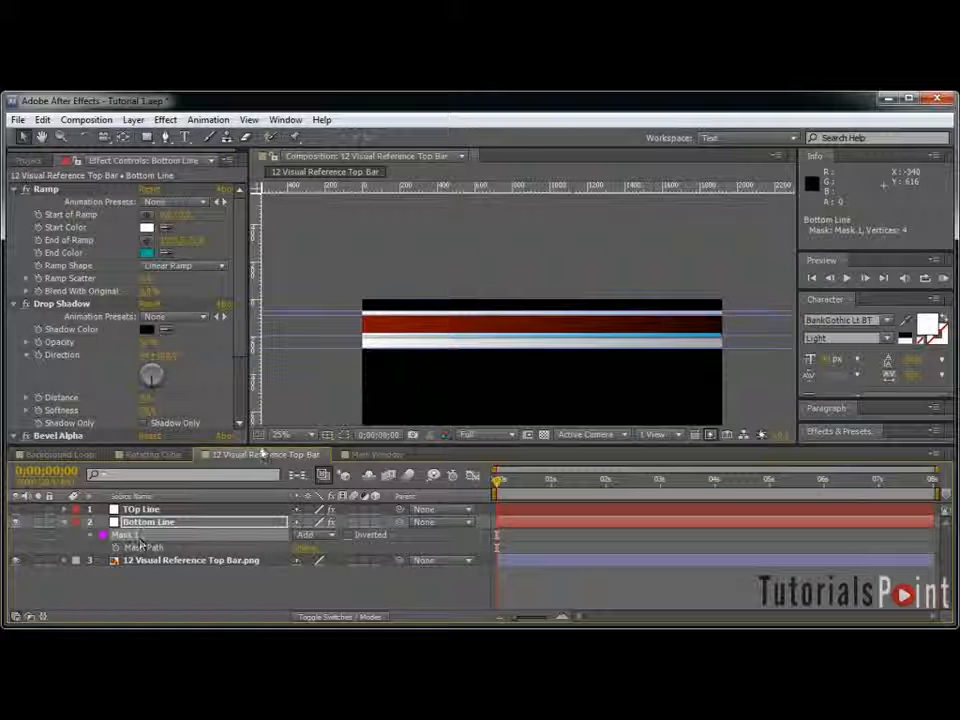
Step: Stretch Bottom Line's mask so its upper and lower edges match the two guides around the reference's lower white stripe
key(grave)
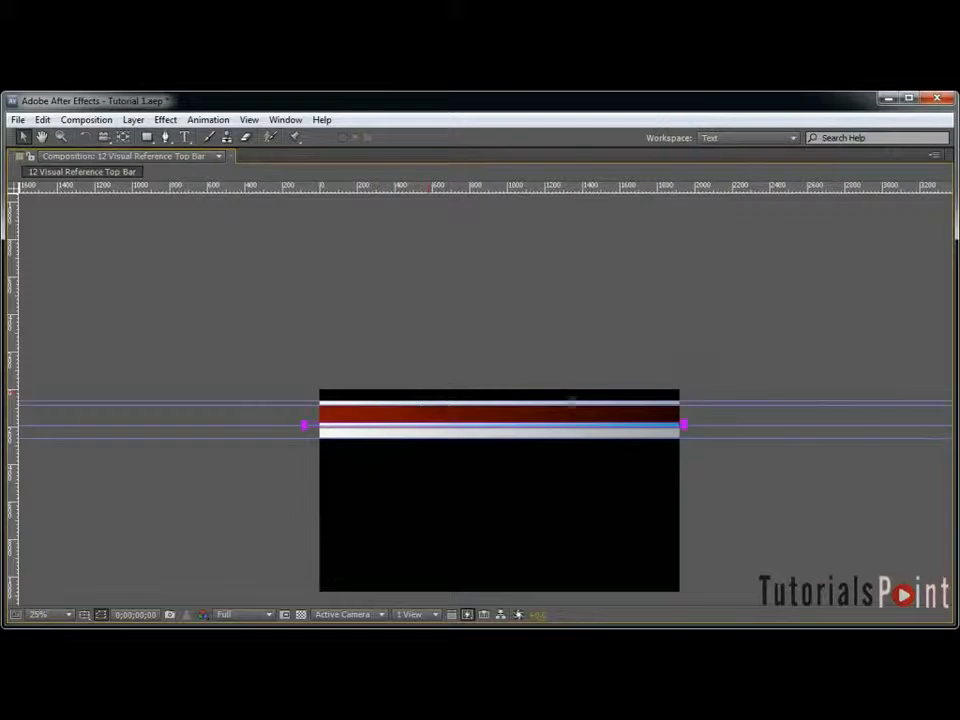
scroll(568, 422, up, 6)
drag(90, 376, 915, 384)
key(v)
double_click(81, 378)
scroll(626, 388, down, 3)
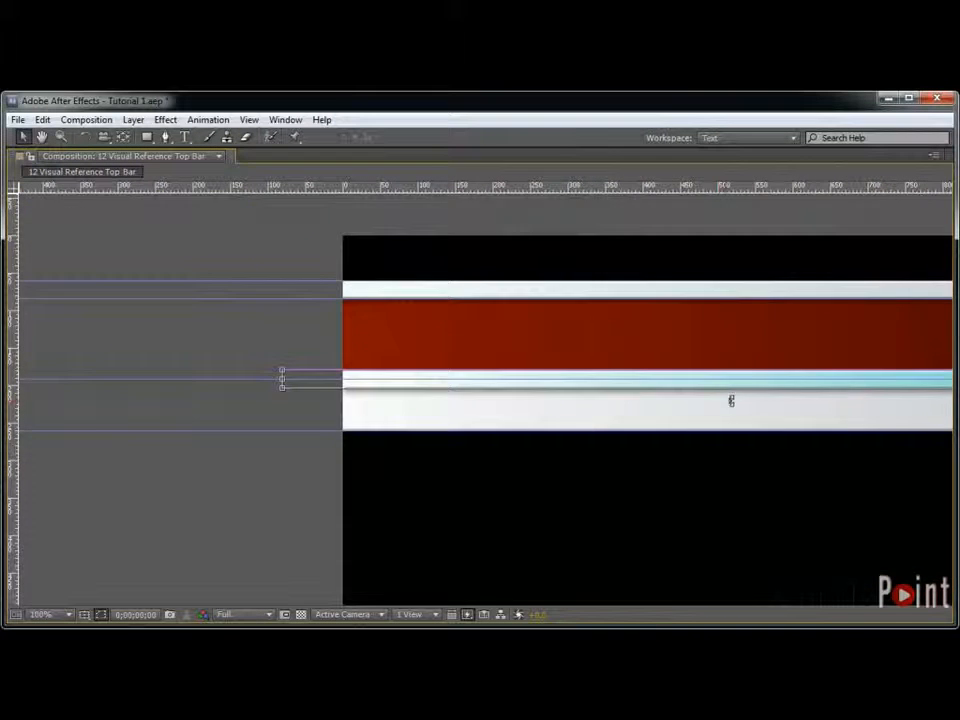
drag(668, 372, 668, 418)
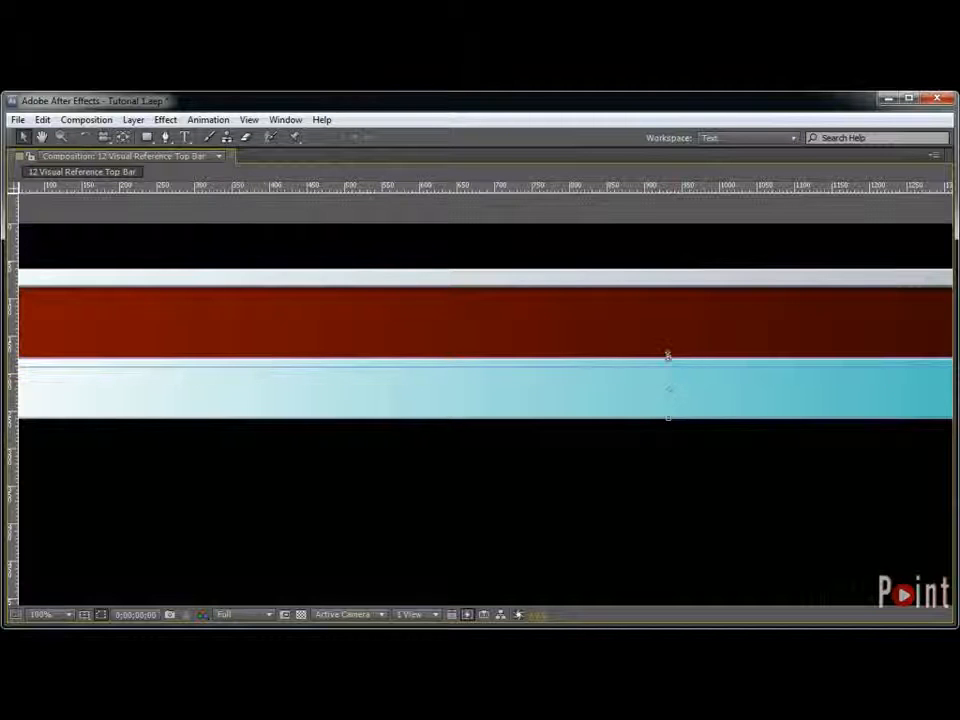
drag(668, 356, 670, 371)
scroll(675, 368, down, 2)
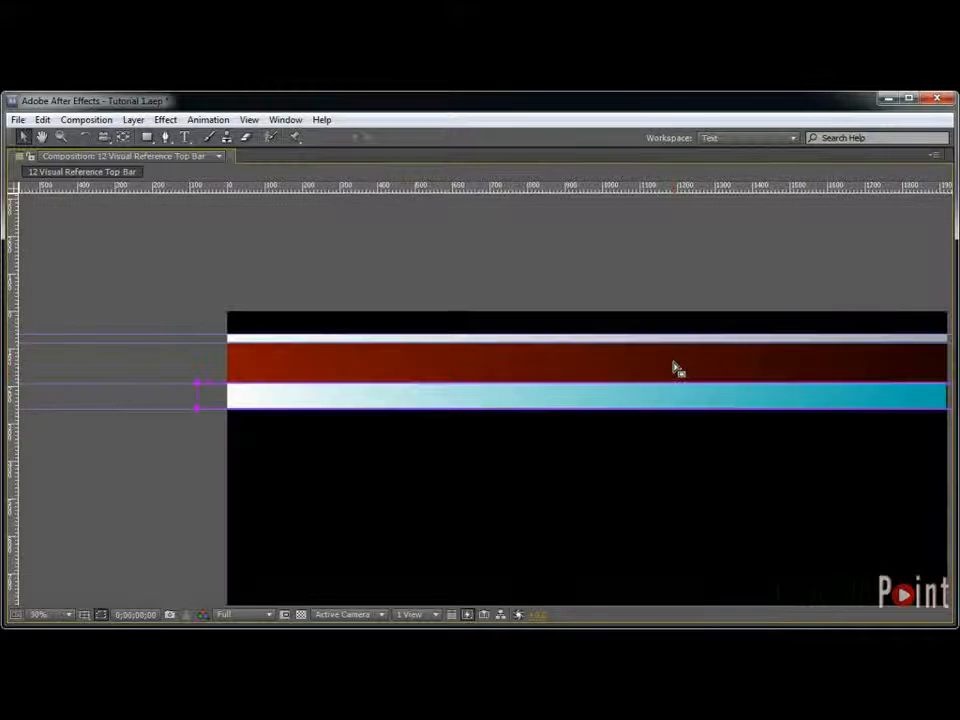
key(grave)
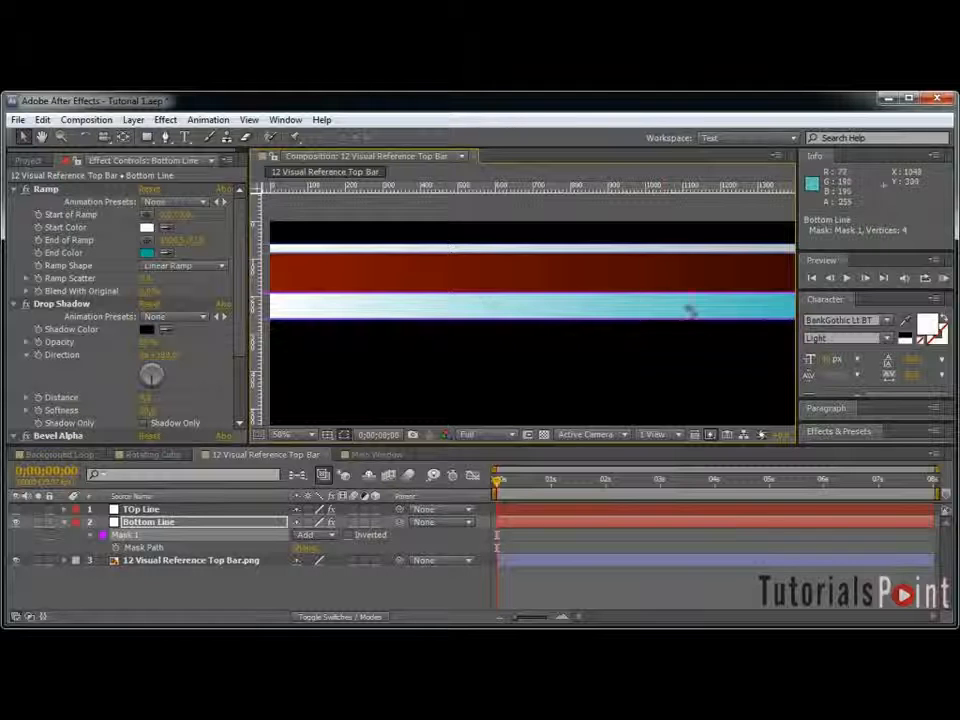
Step: Adjust the distance and softness of Bottom Line's Drop Shadow, and collapse the layer's properties
drag(782, 300, 528, 307)
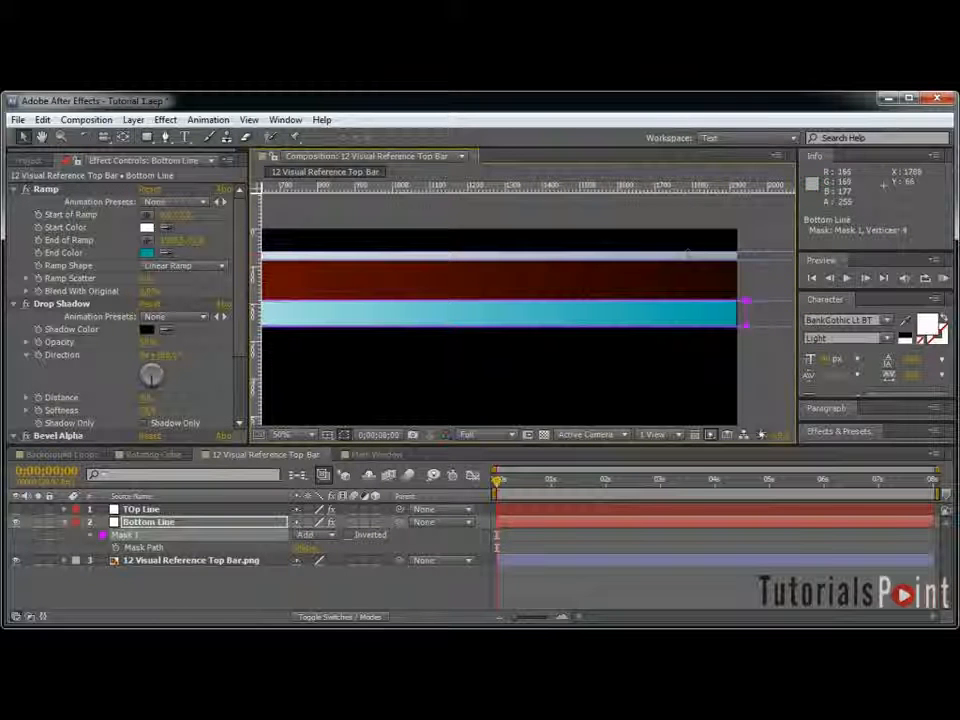
click(175, 525)
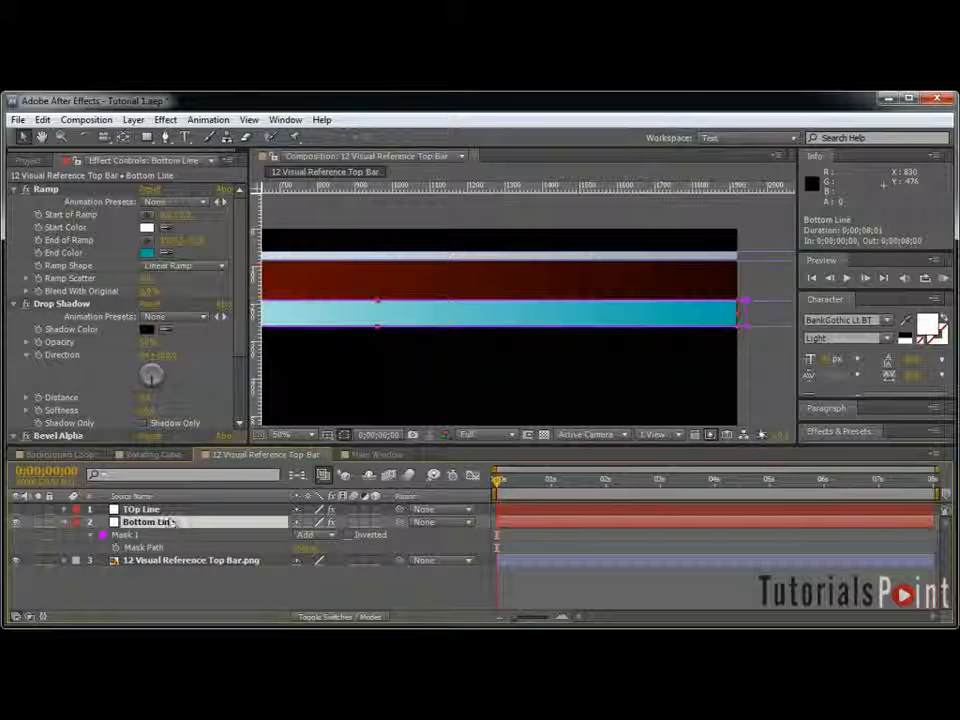
scroll(192, 343, down, 3)
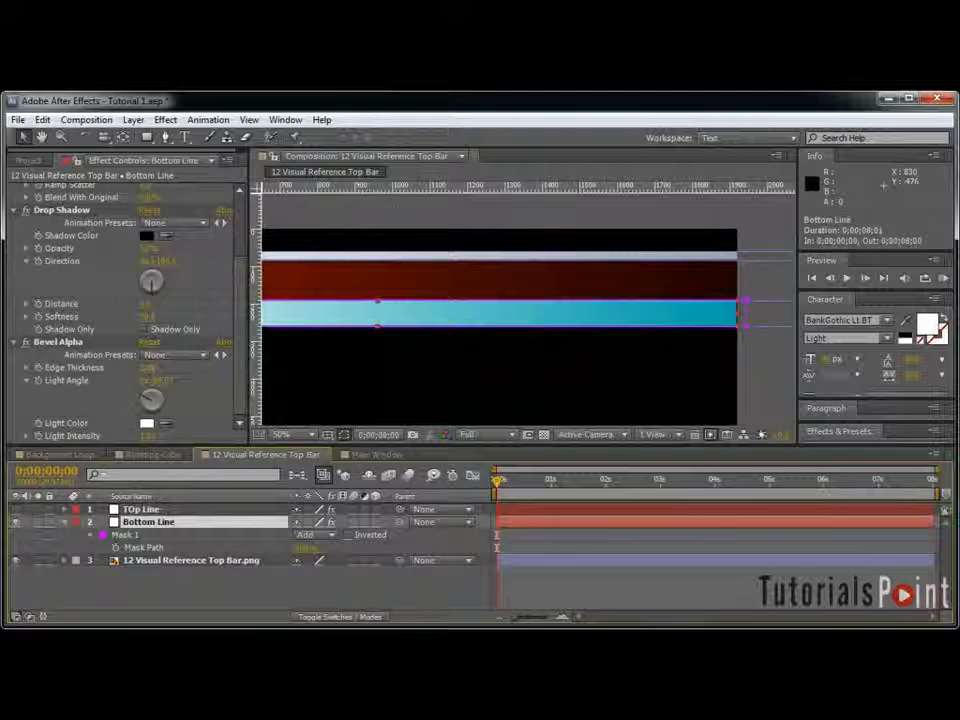
click(153, 303)
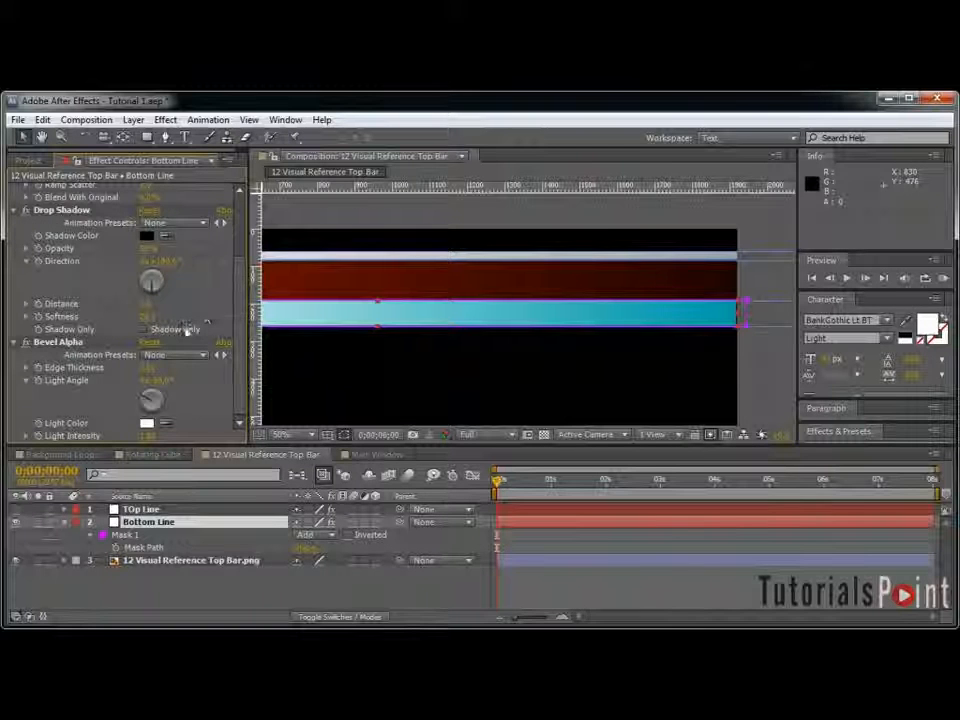
click(150, 317)
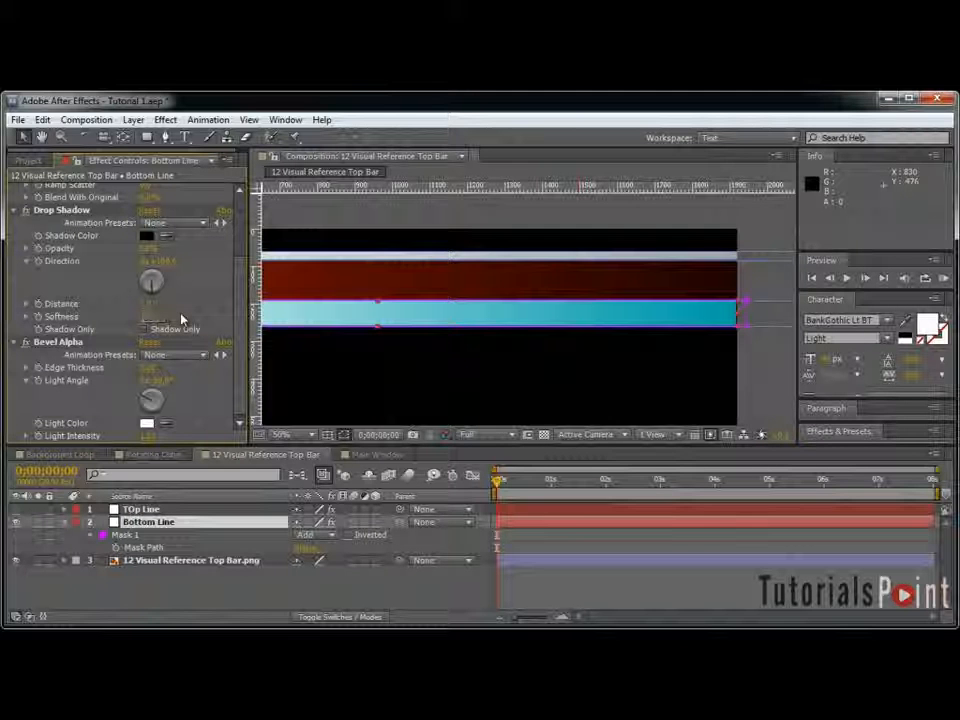
key(Return)
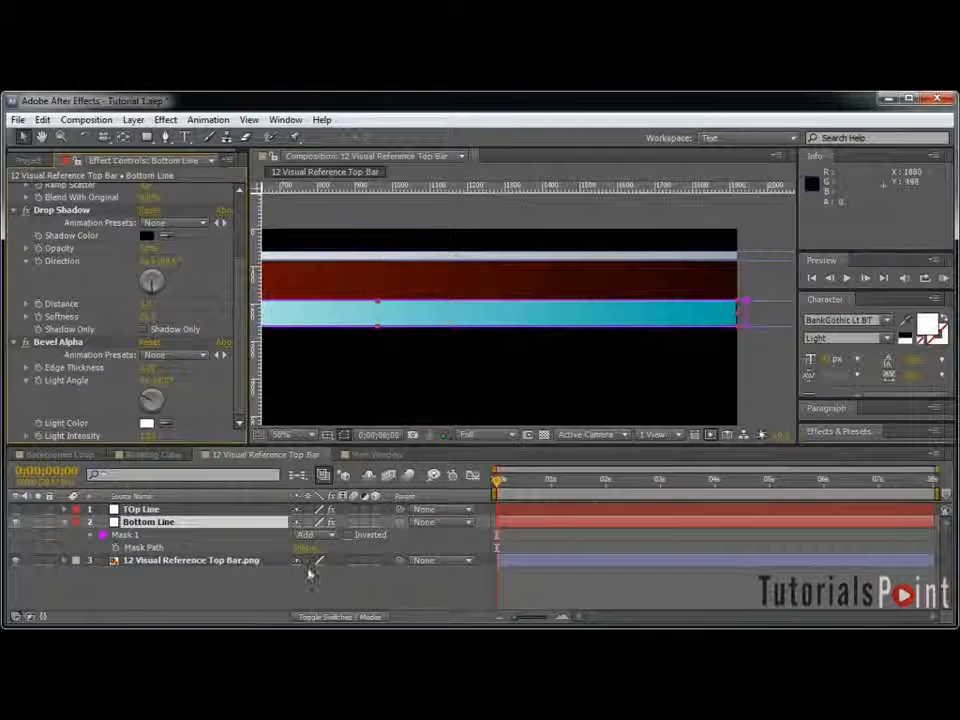
click(64, 522)
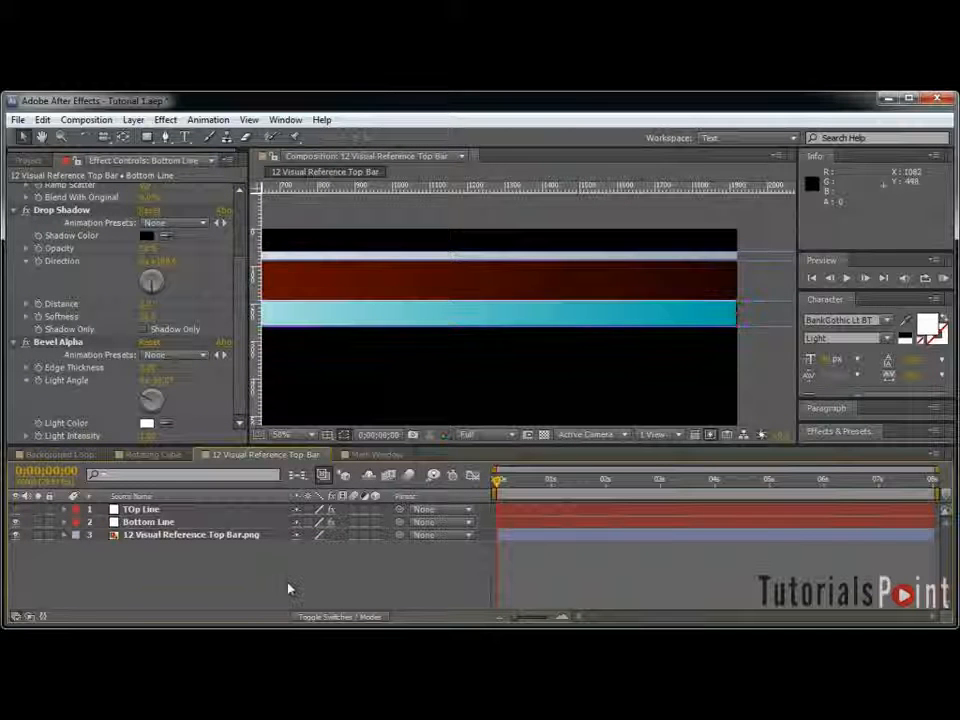
Step: Create a white solid named Middle Line and place it directly below Bottom Line in the layer stack
key(ctrl+y)
text(Middle)
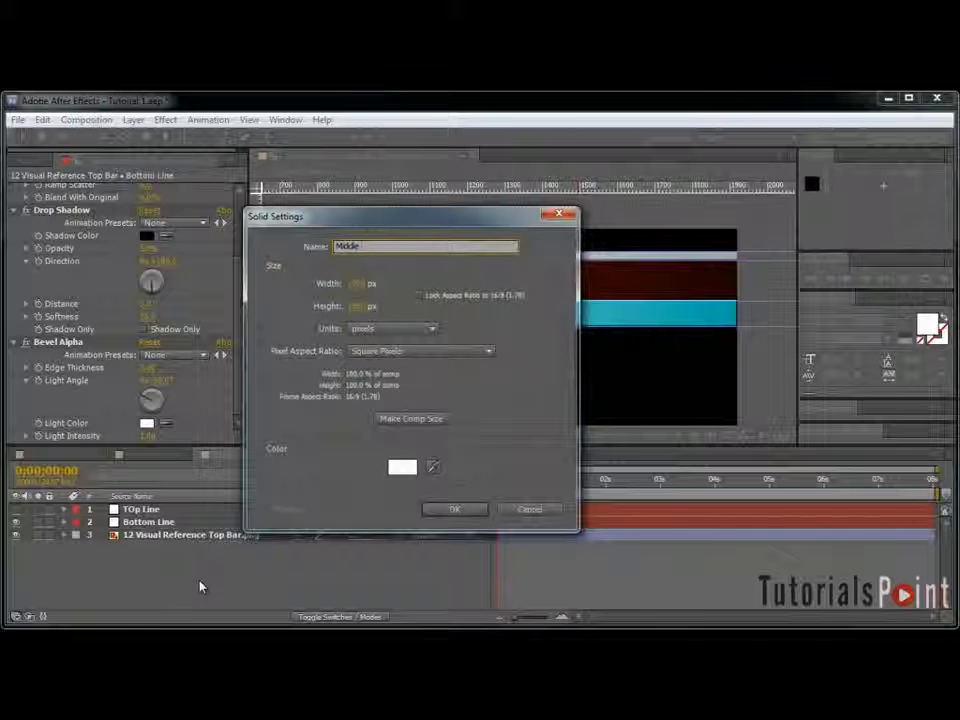
text( Line)
key(Return)
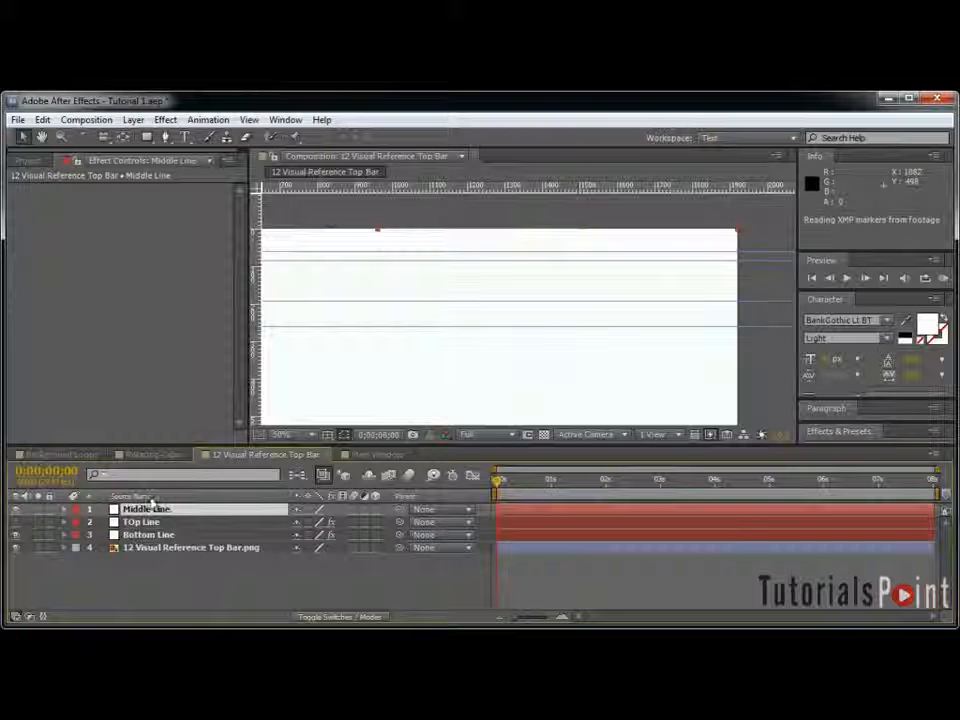
drag(149, 510, 182, 541)
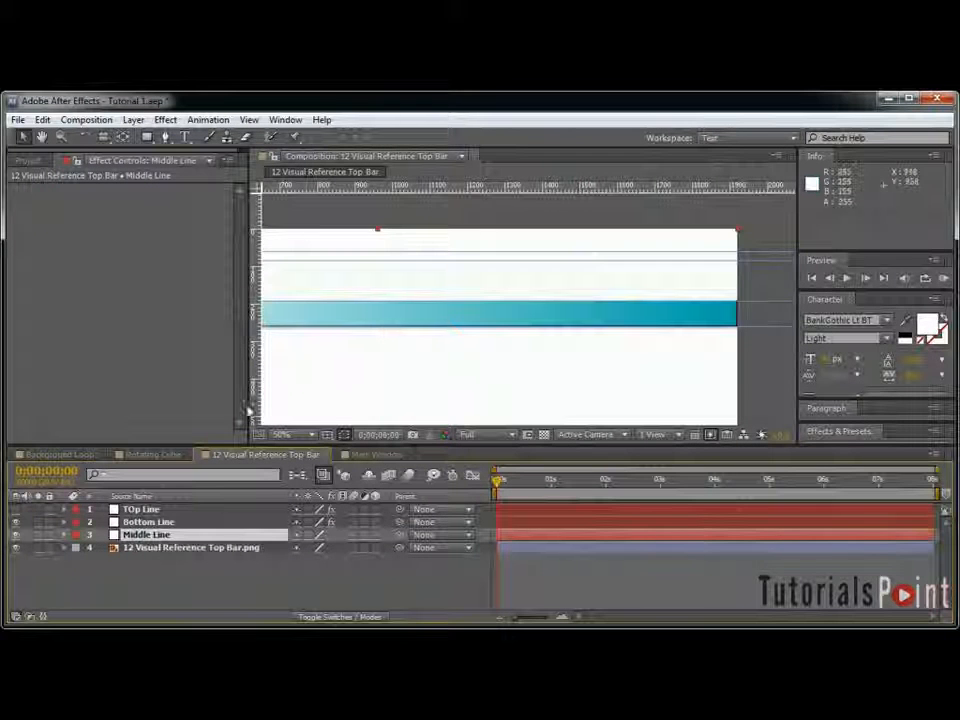
Step: Hide the 12 Visual Reference Top Bar.png layer and show TOp Line again
click(15, 548)
click(15, 511)
key(grave)
drag(198, 389, 446, 391)
key(grave)
Step: Draw a rectangular mask on Middle Line across the full frame width, from the upper stripe's lower edge into the lower stripe
key(q)
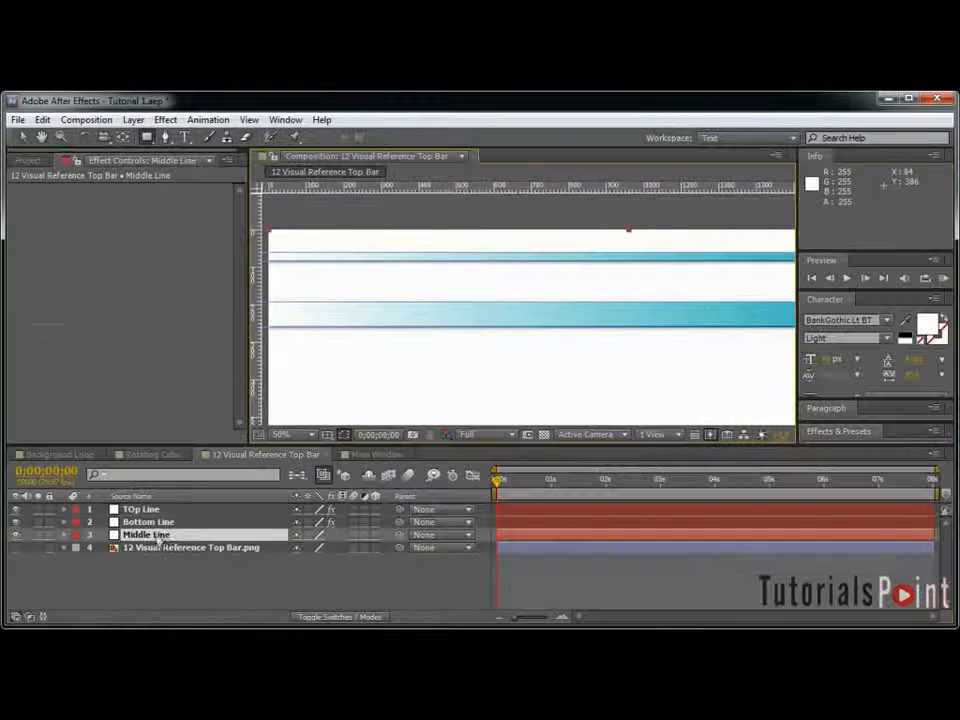
key(grave)
drag(212, 349, 947, 405)
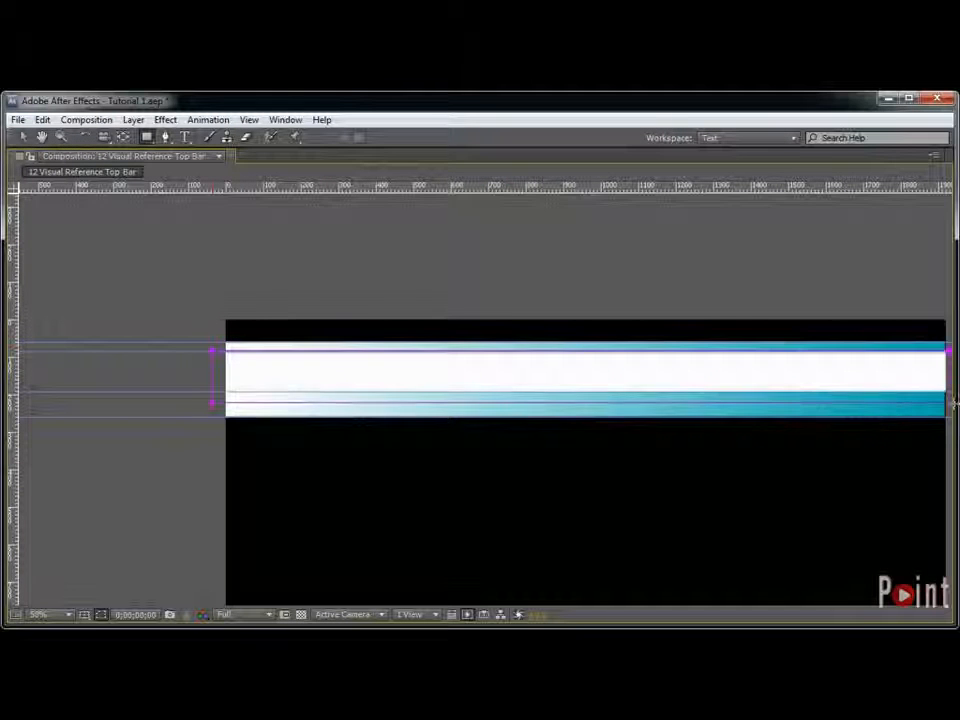
Step: Nudge Middle Line's mask upward so its upper and lower edges lie behind the two blue stripes
double_click(217, 351)
key(Up)
key(Up)
key(Up)
key(Up)
key(Up)
key(Up)
key(Up)
key(Up)
key(Return)
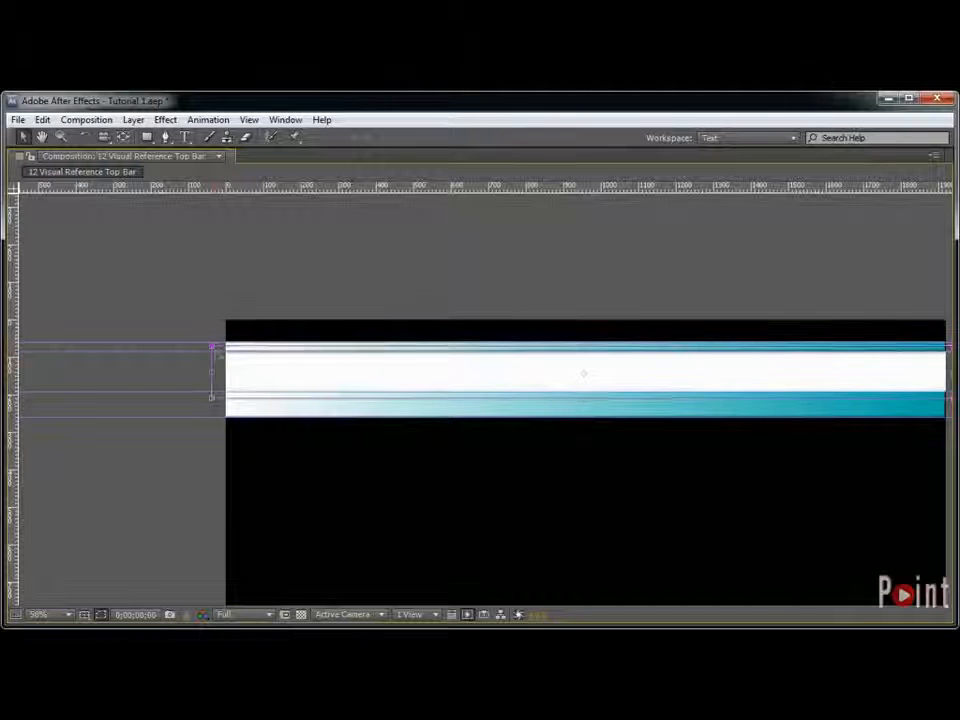
key(grave)
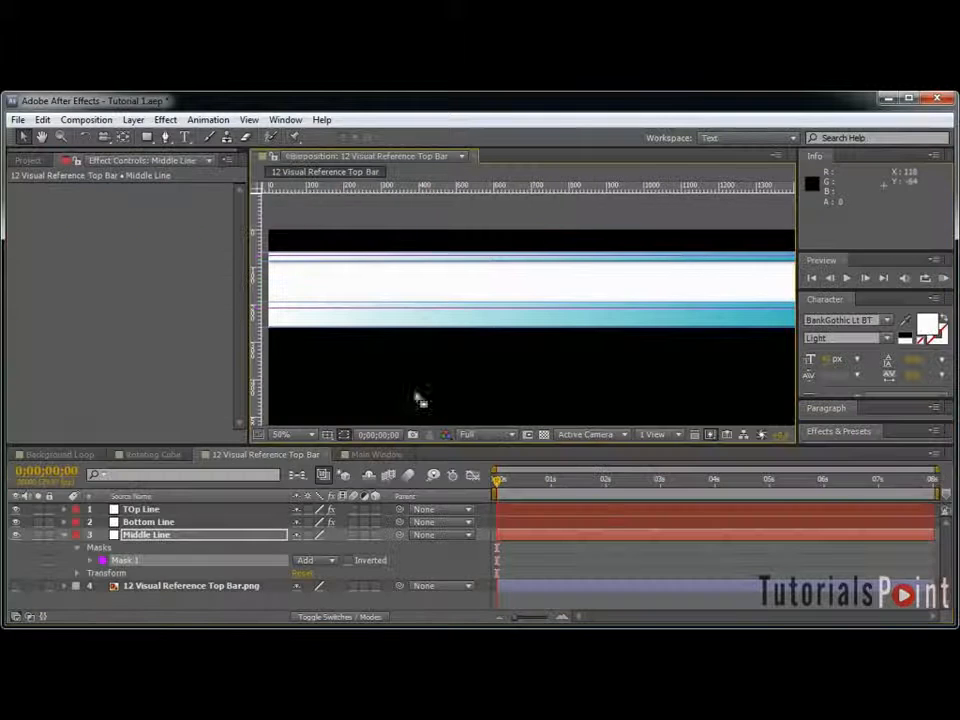
Step: Apply a Ramp effect to Middle Line and run its gradient horizontally from the frame's left edge to its right edge
click(162, 120)
mouse_move(257, 361)
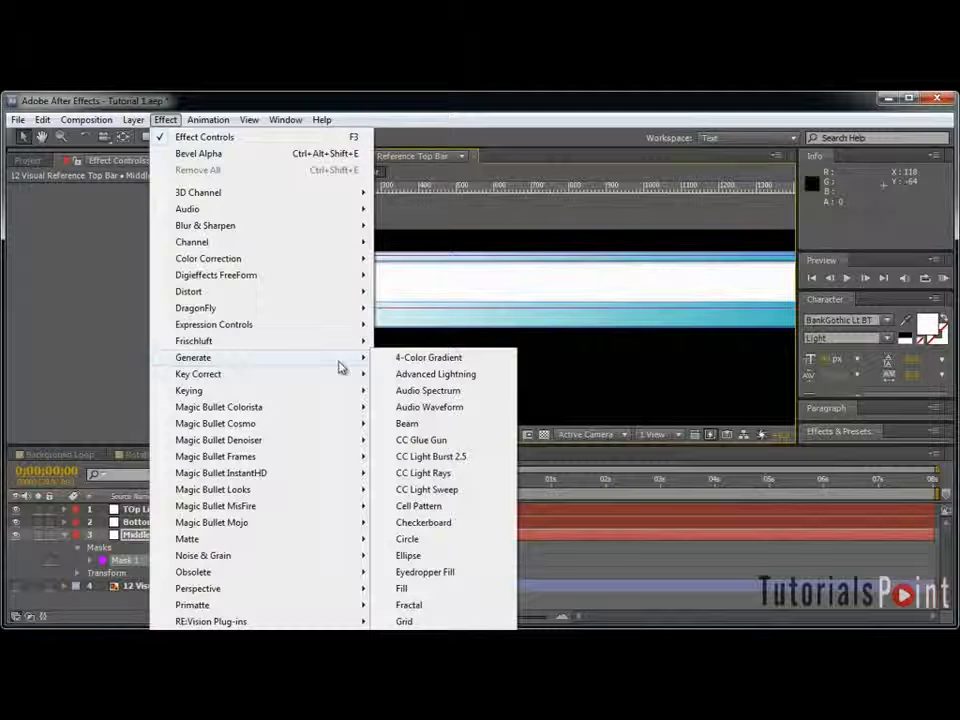
click(430, 687)
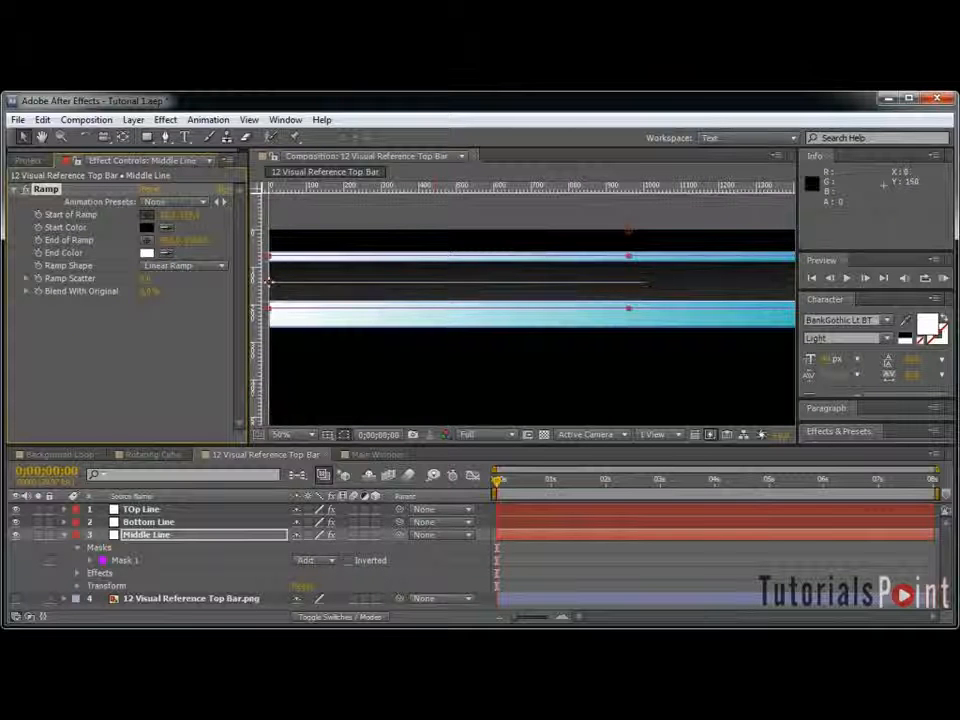
key(comma)
key(comma)
click(148, 240)
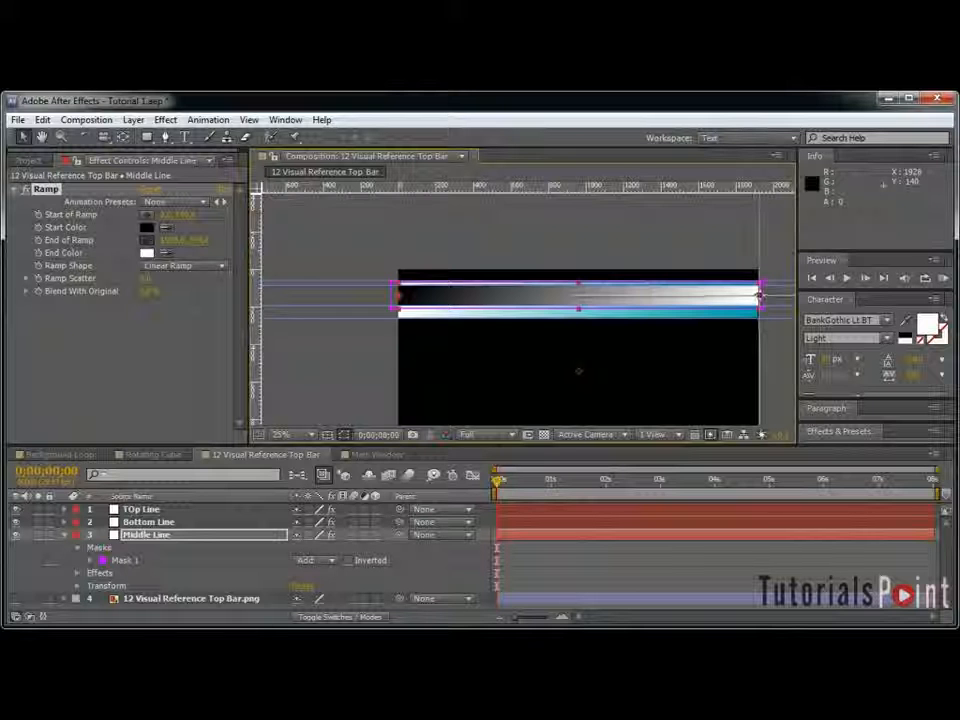
click(760, 296)
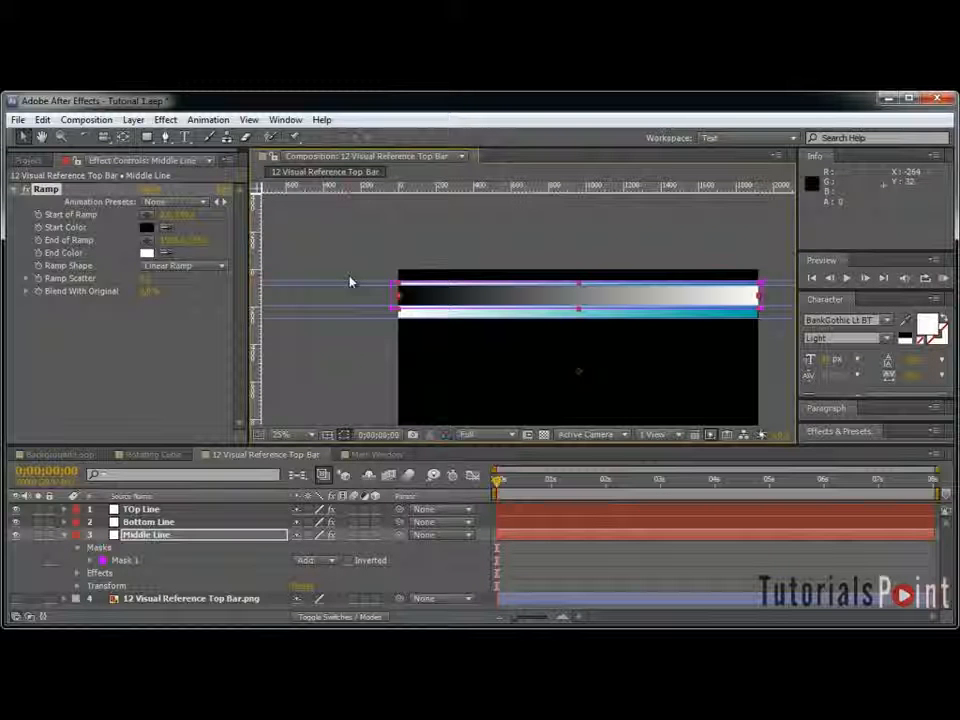
Step: Set Middle Line's Ramp start color to 891401 and its end color to 200300
click(147, 228)
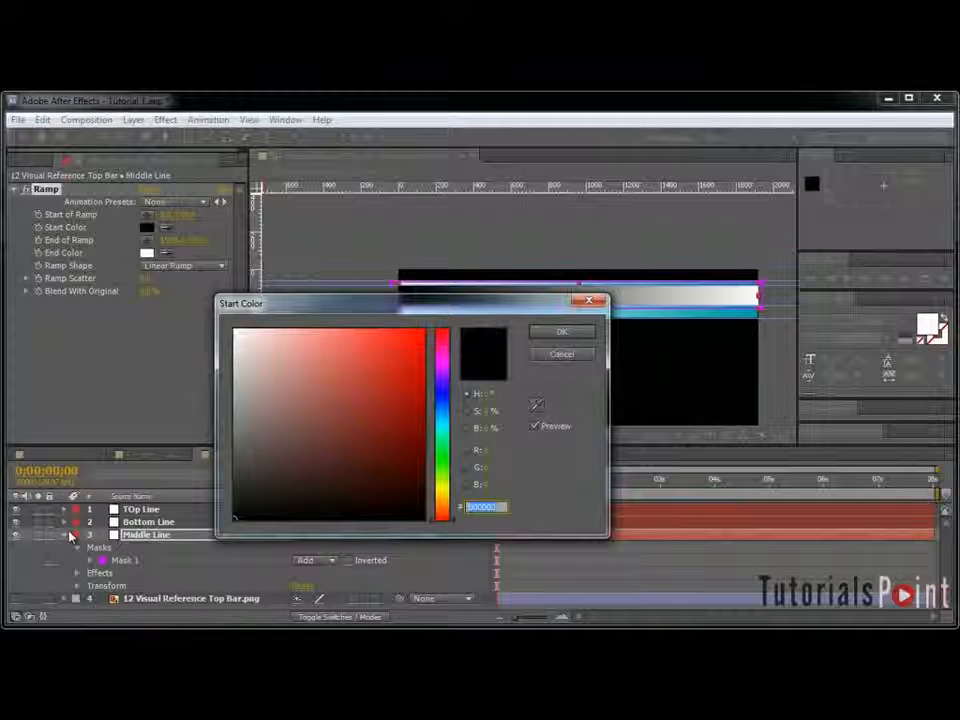
text(891)
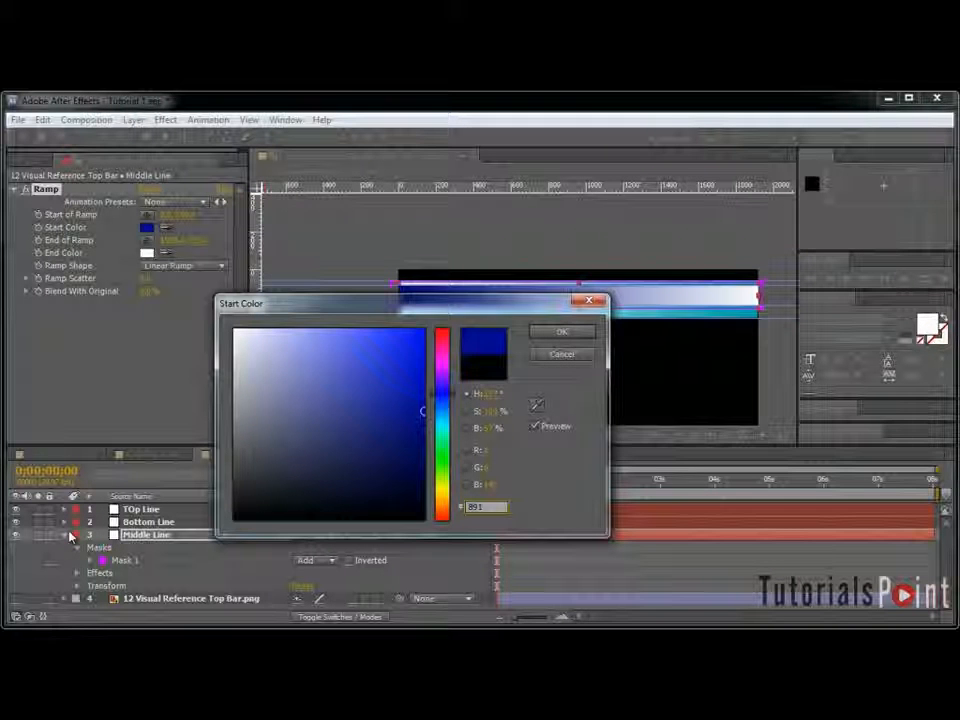
text(401)
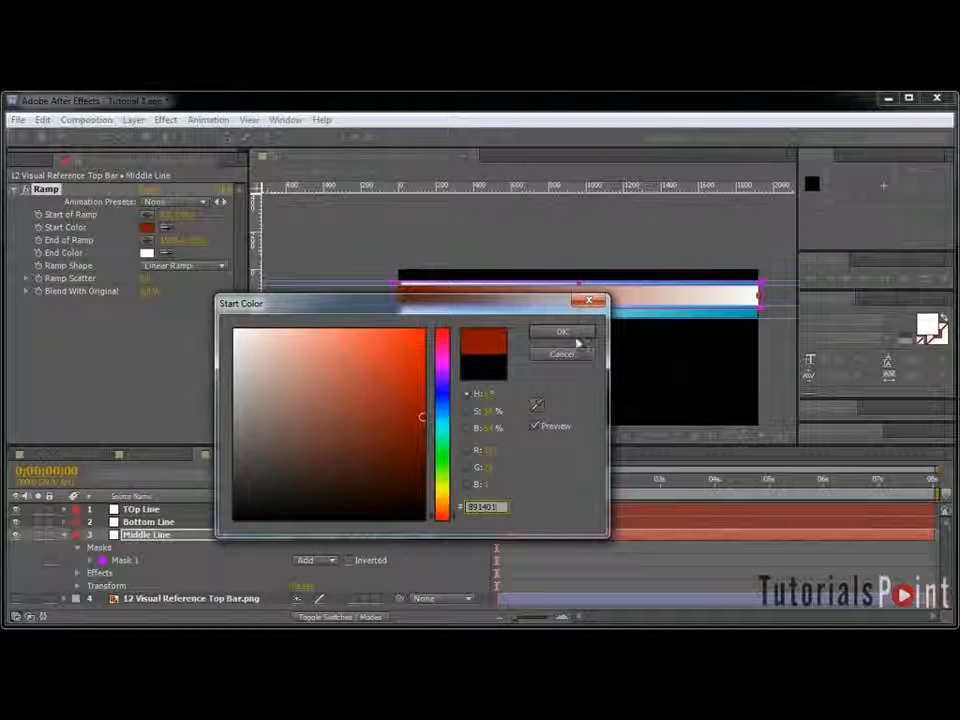
click(578, 340)
click(147, 252)
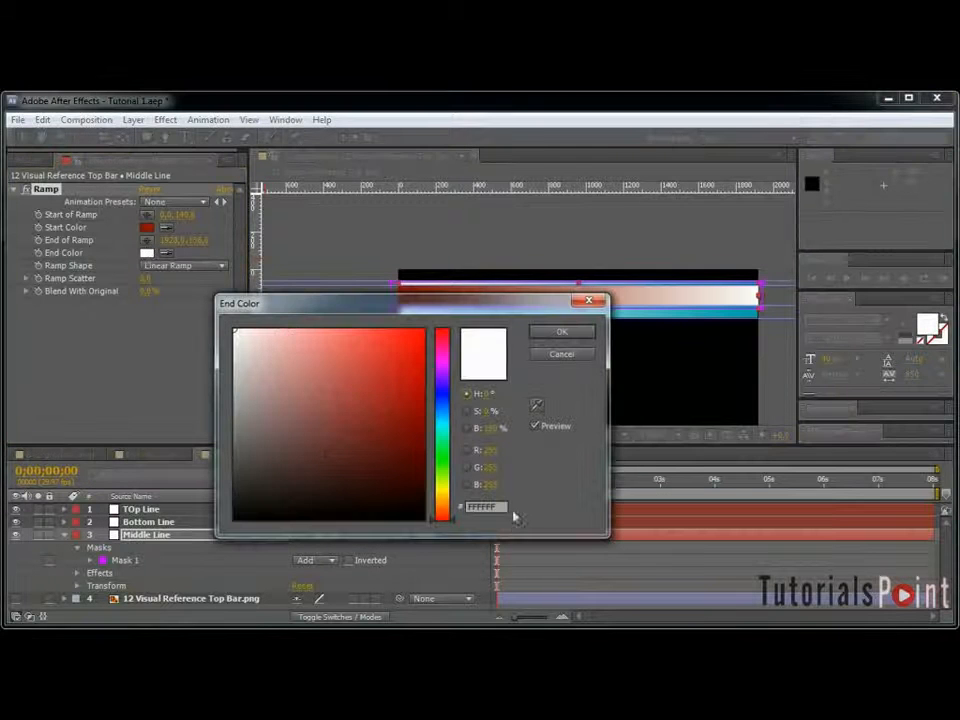
text(200300)
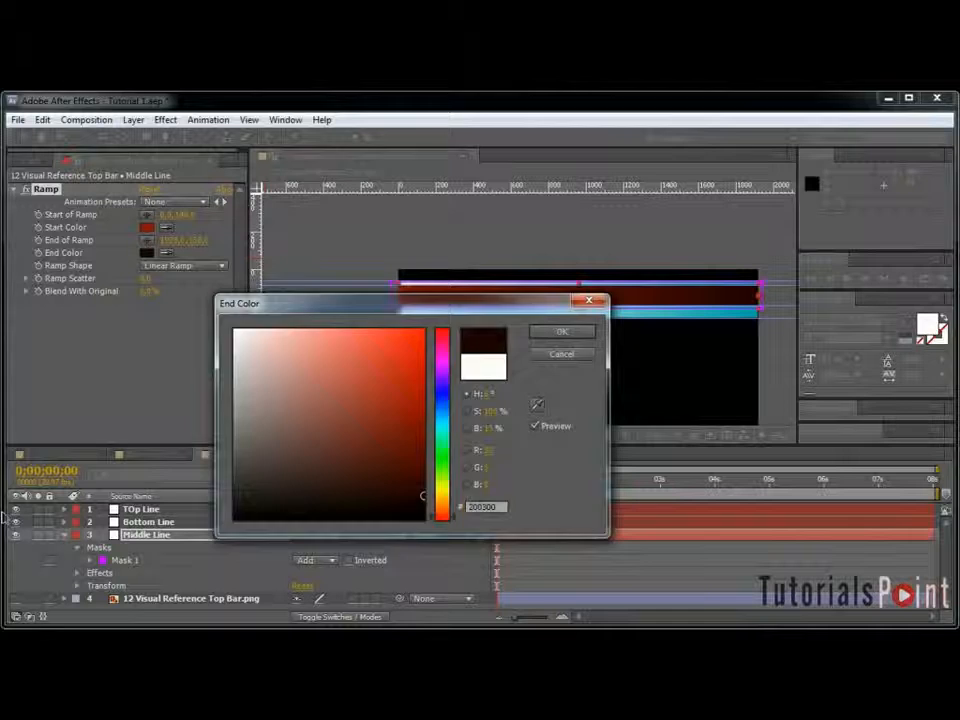
key(Return)
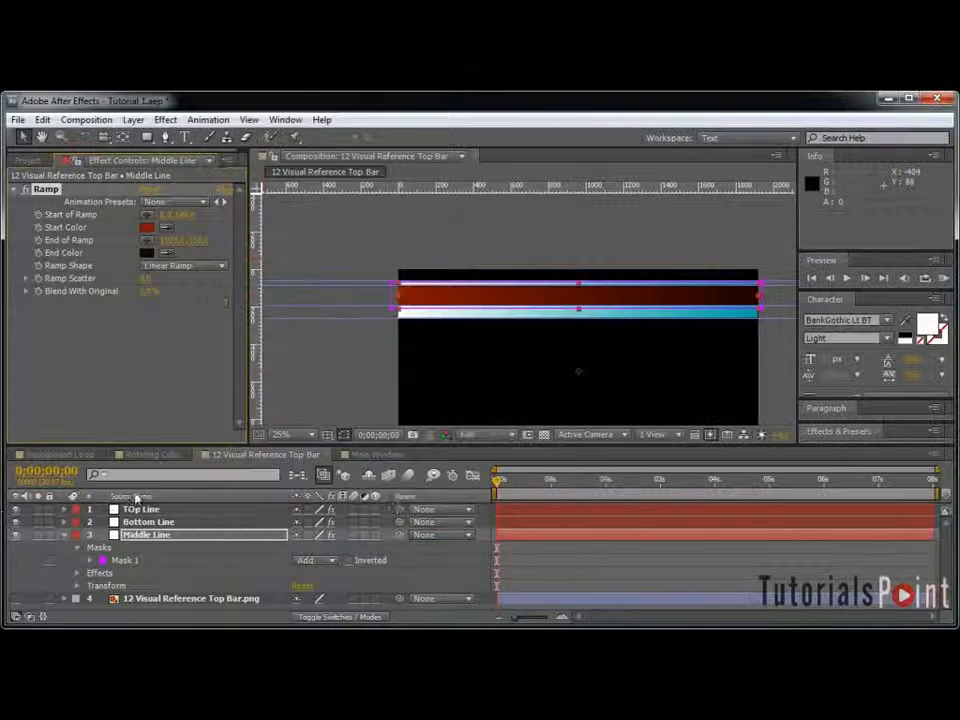
Step: Examine the three-stripe bar enlarged, checking its shadows, bevels and the stripes' ends at the frame's right edge
key(grave)
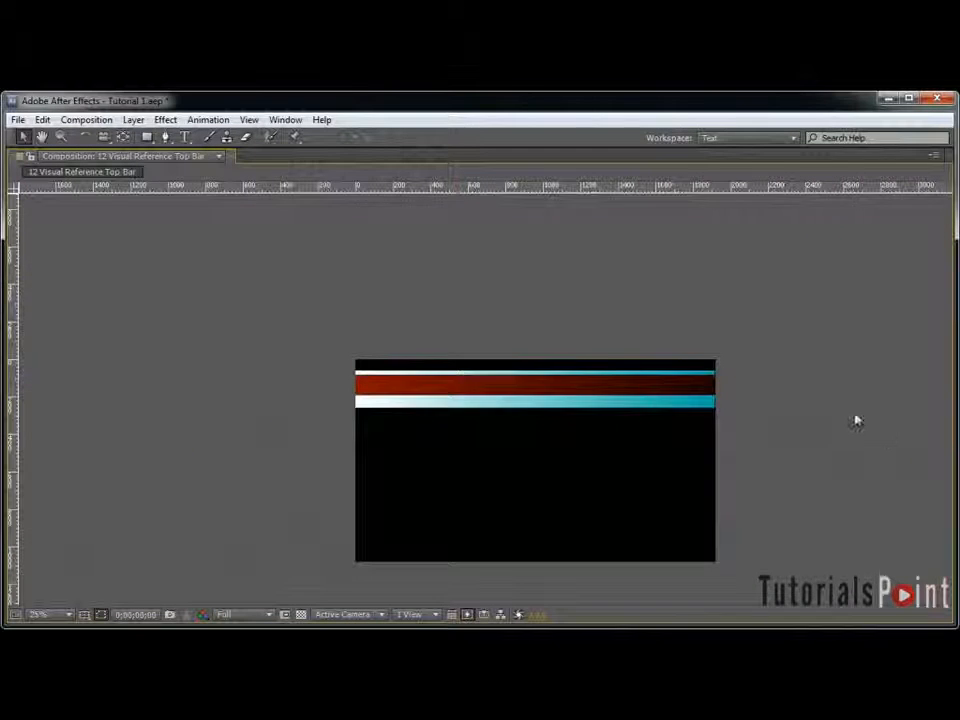
key(period)
drag(848, 411, 636, 400)
key(period)
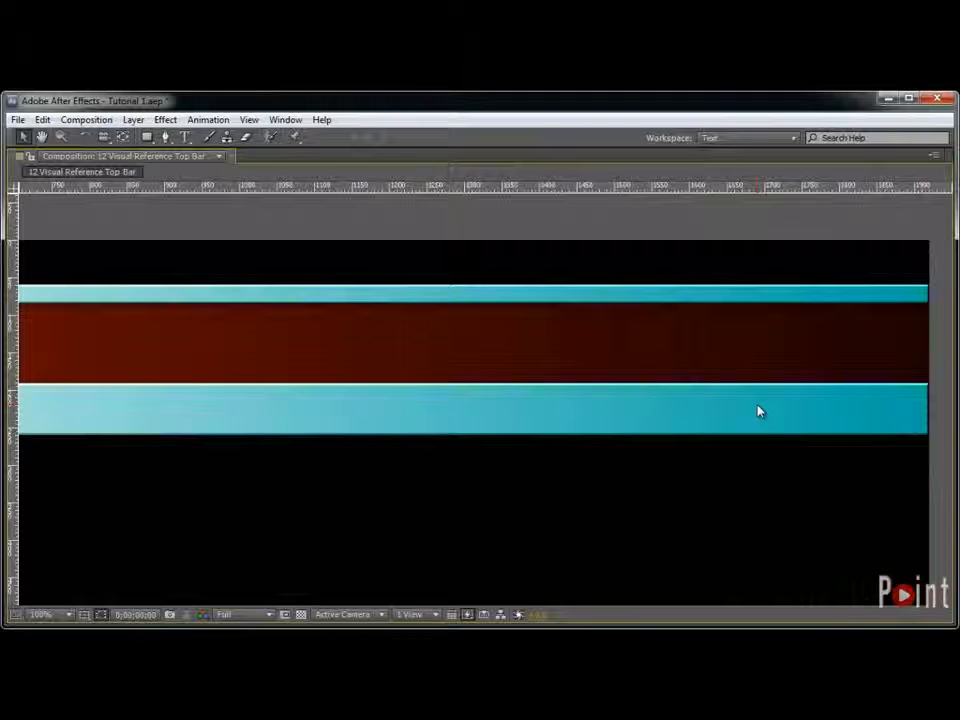
scroll(757, 411, down, 2)
scroll(700, 388, up, 2)
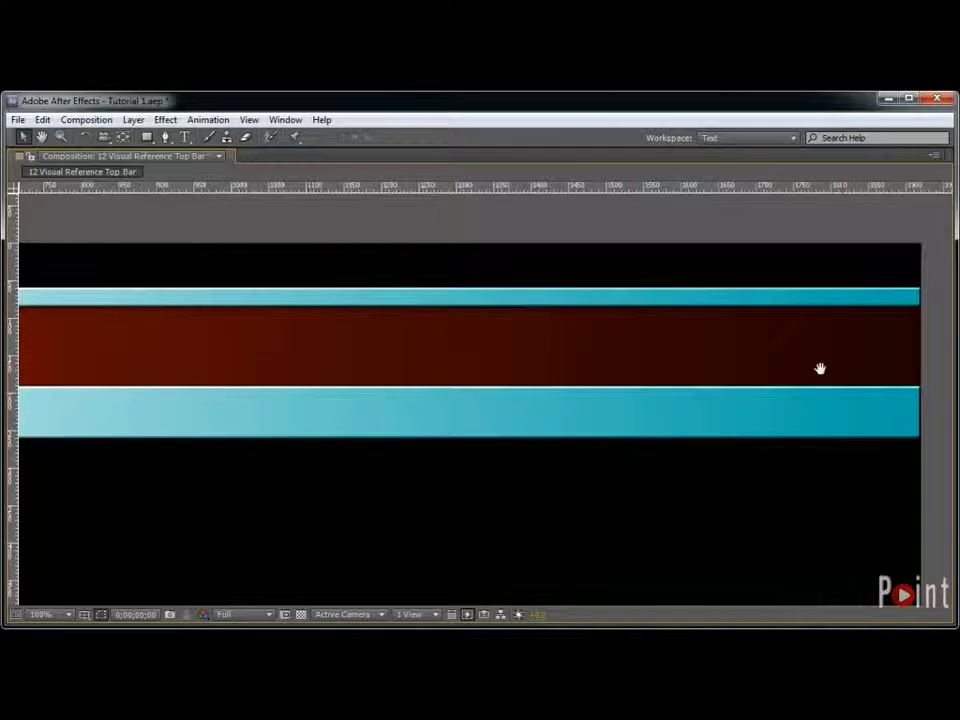
drag(842, 364, 425, 371)
scroll(440, 355, up, 1)
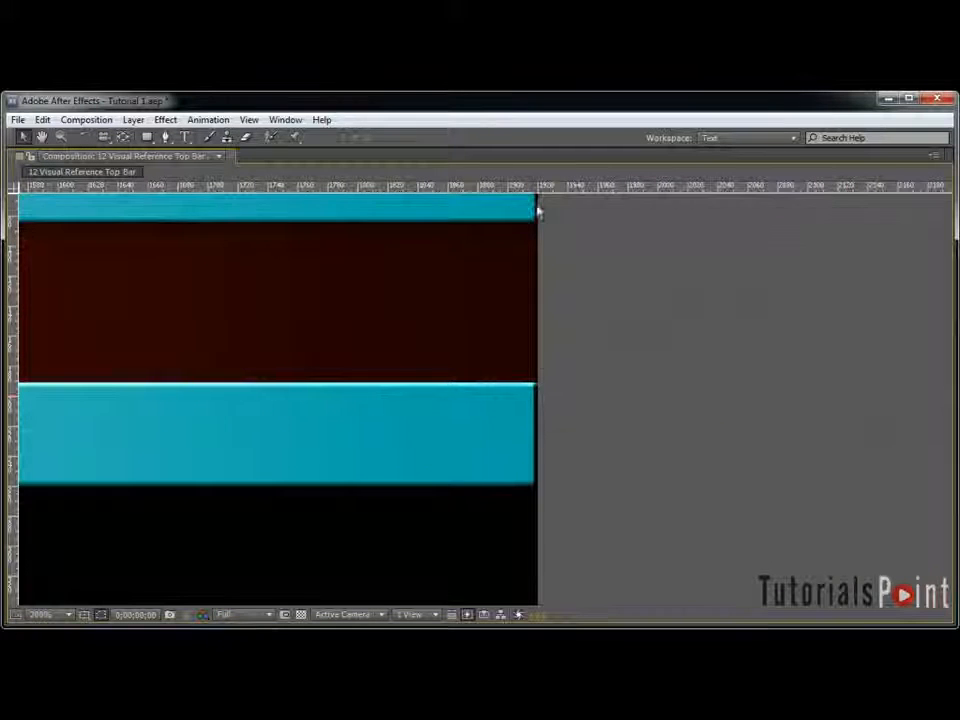
scroll(546, 343, down, 6)
key(grave)
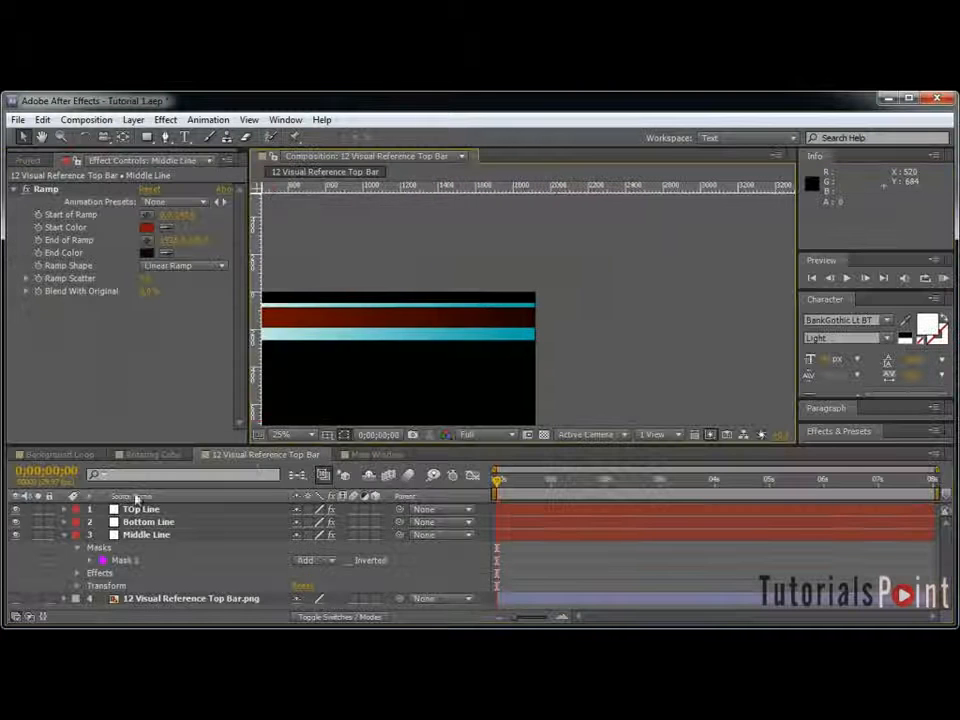
Step: Collapse Middle Line's properties and bring up the project items with a wider view of their columns
click(65, 535)
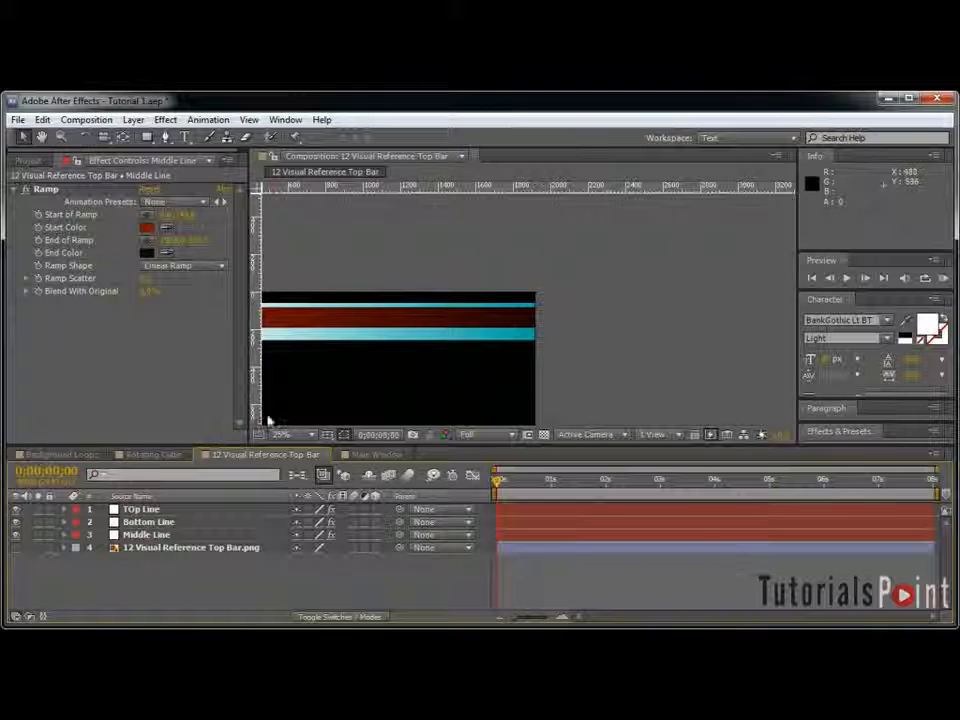
click(27, 160)
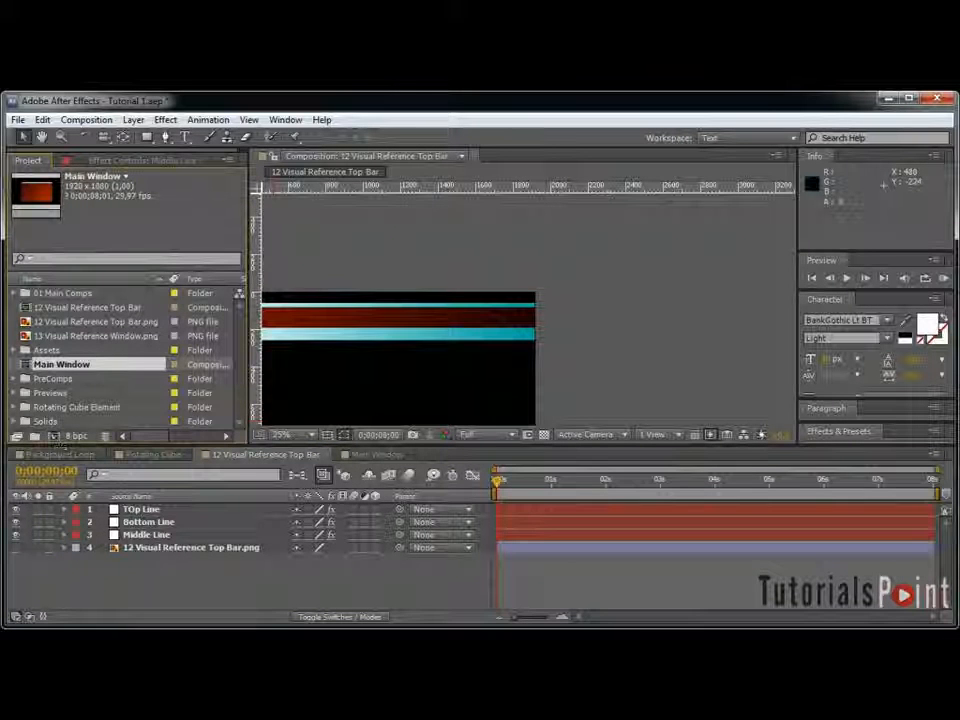
drag(252, 308, 347, 311)
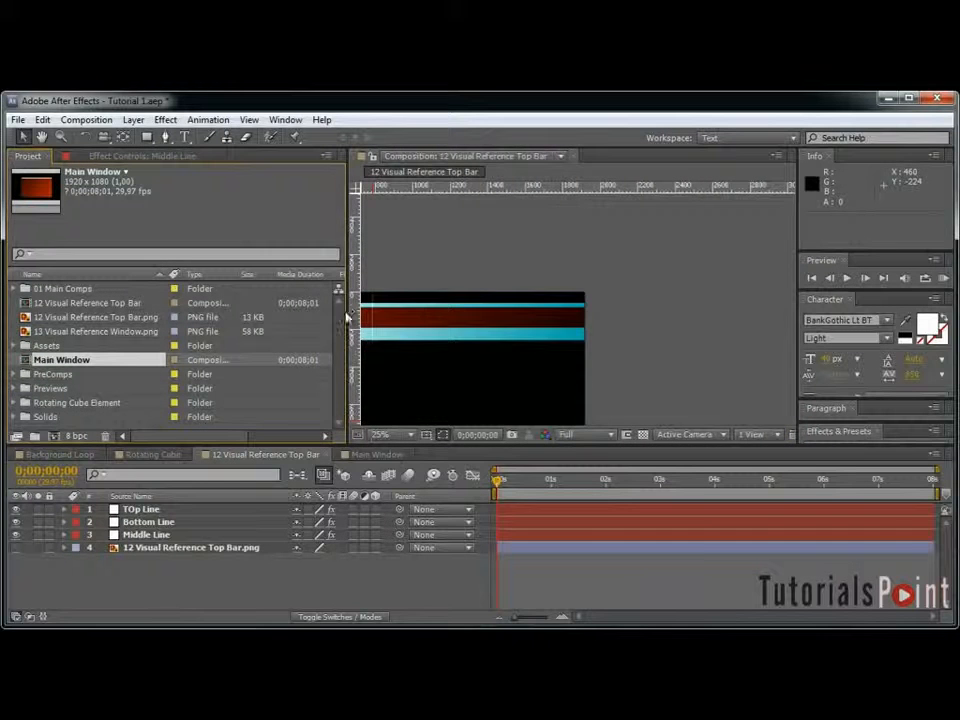
Step: Create a new HDTV 1080 29,97 composition named Coming Up Next with a duration of 0;00;30;00
key(ctrl+n)
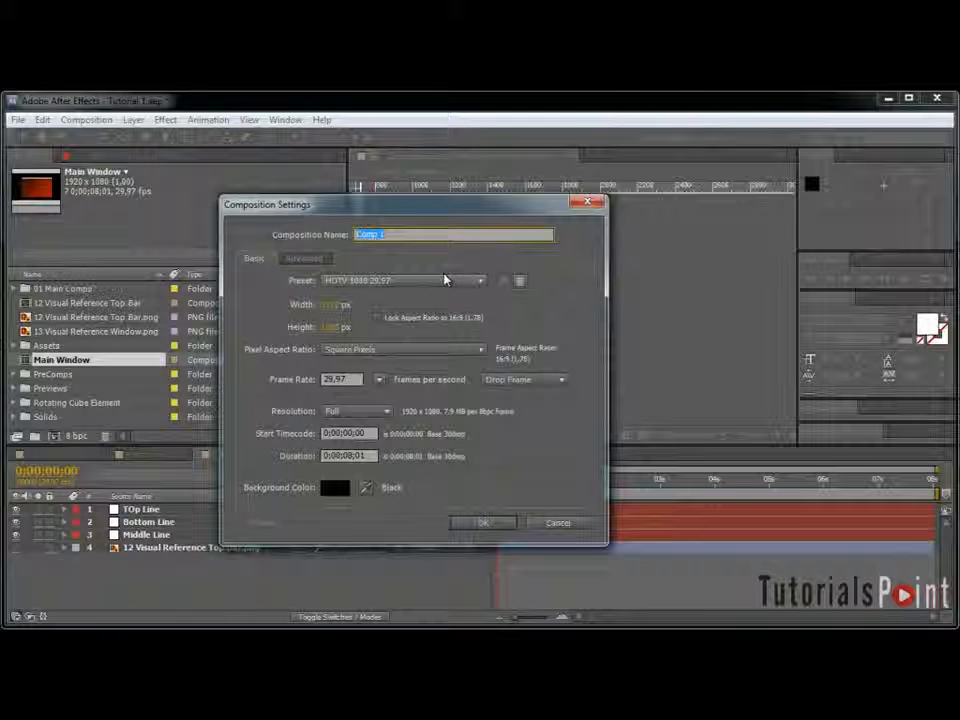
click(350, 455)
text(30)
click(376, 454)
key(BackSpace)
text(0)
drag(426, 234, 44, 200)
text(Coming Up)
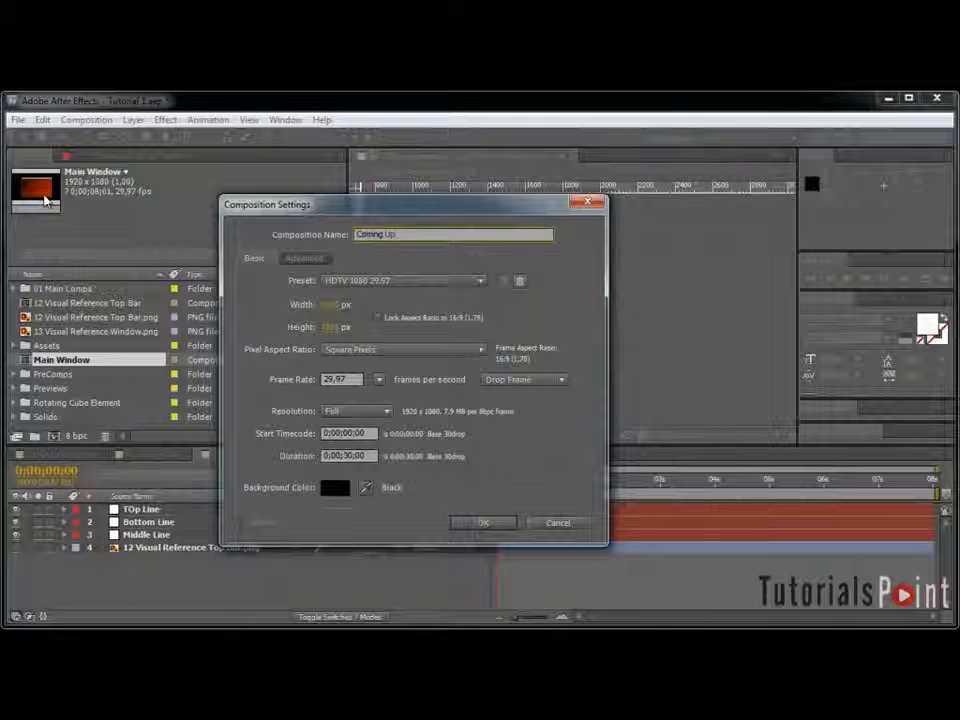
text( Next)
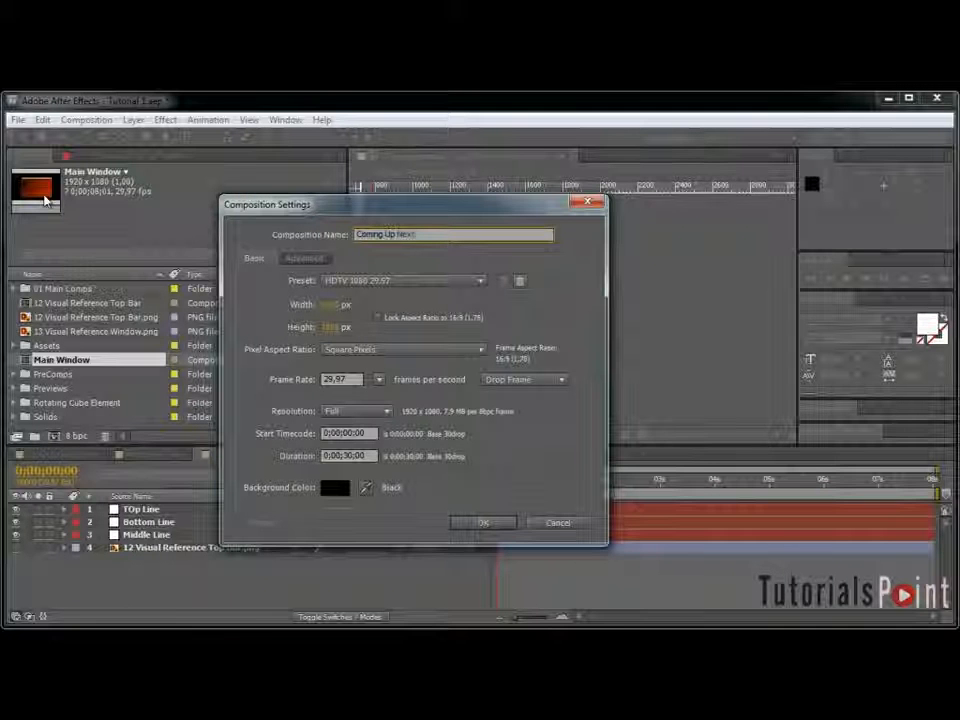
key(Return)
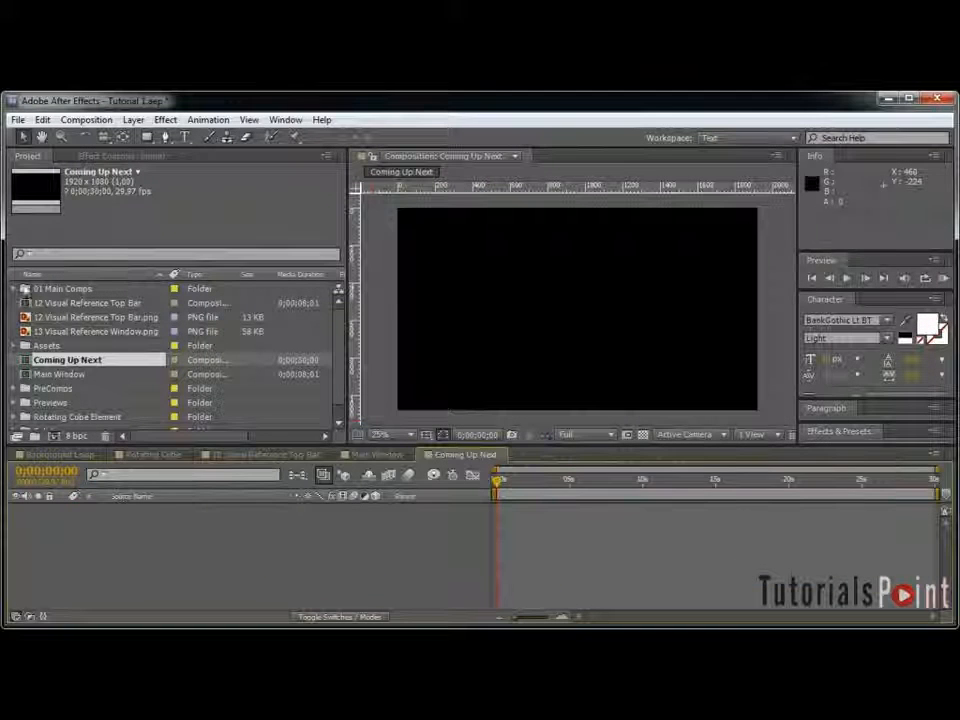
Step: Add the 12 Visual Reference Top Bar composition to Coming Up Next and rename its layer Headline Bar
click(84, 304)
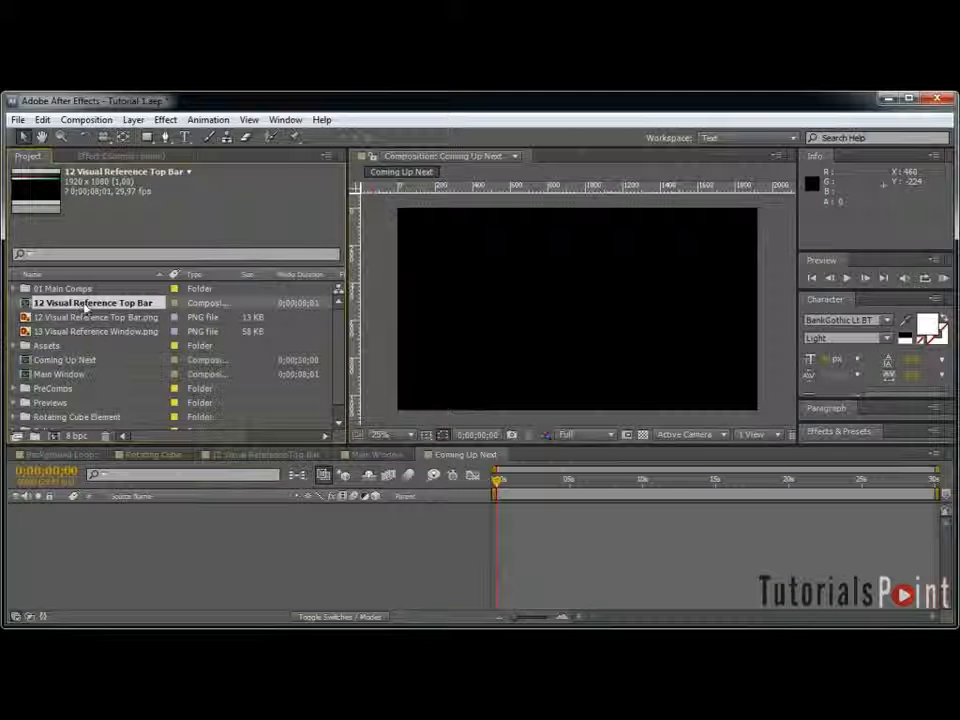
drag(75, 310, 219, 555)
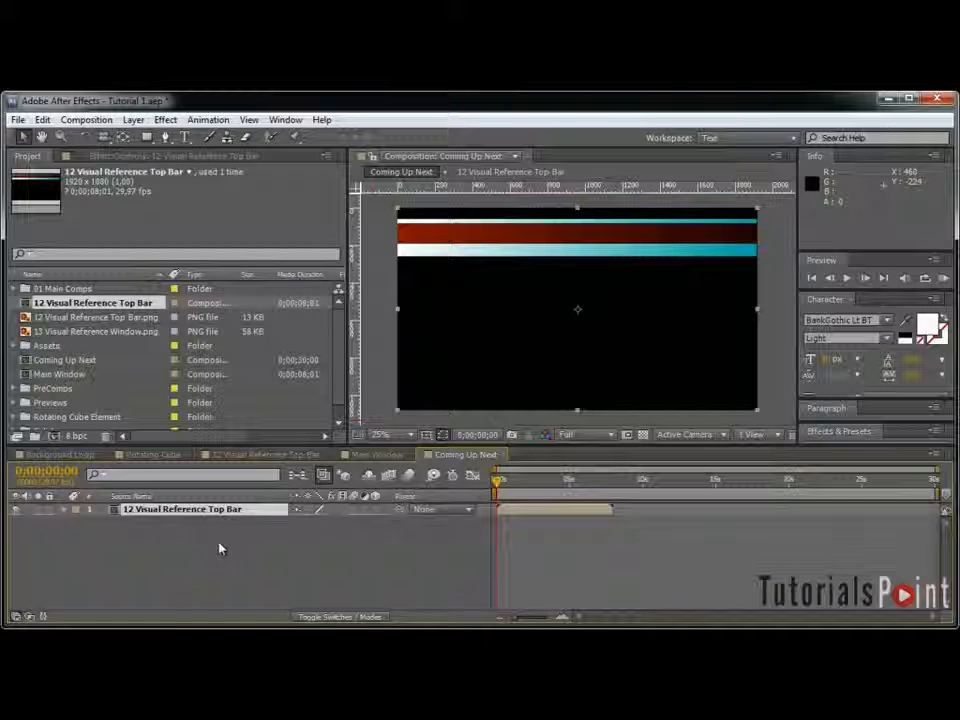
click(200, 513)
key(Return)
text(Top)
key(Return)
text(Head)
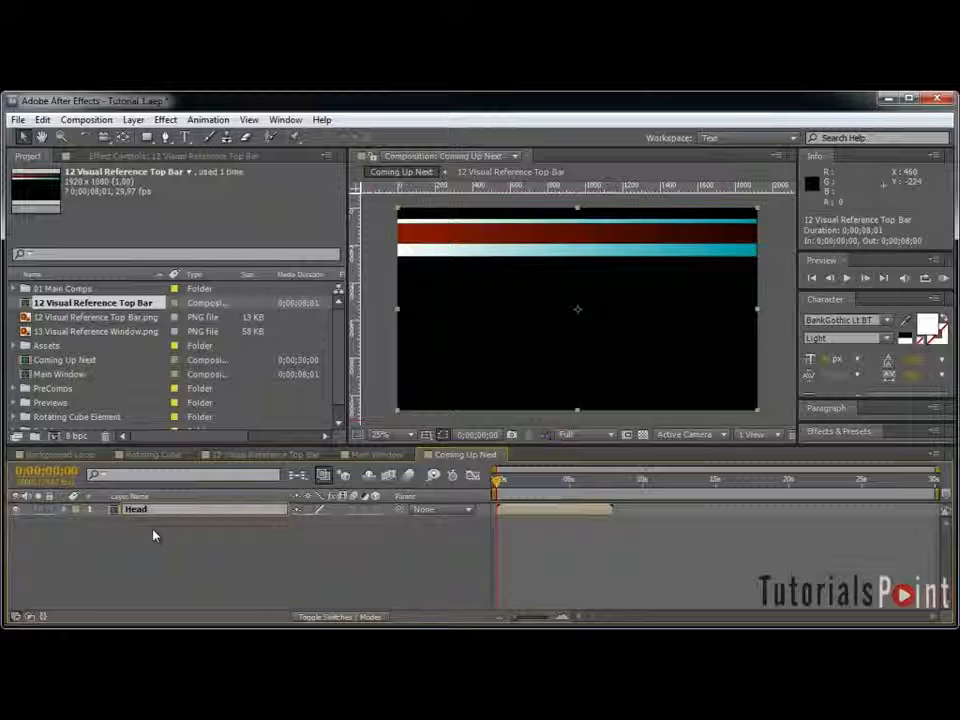
text(line Bar)
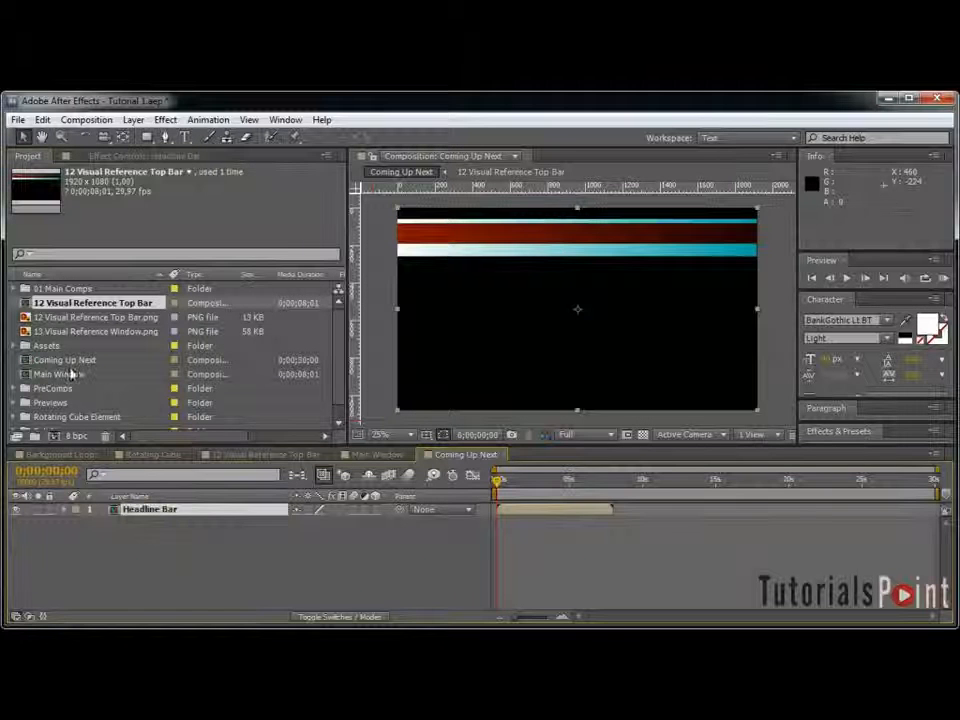
Step: Add the Main Window composition as a layer beneath Headline Bar
click(129, 360)
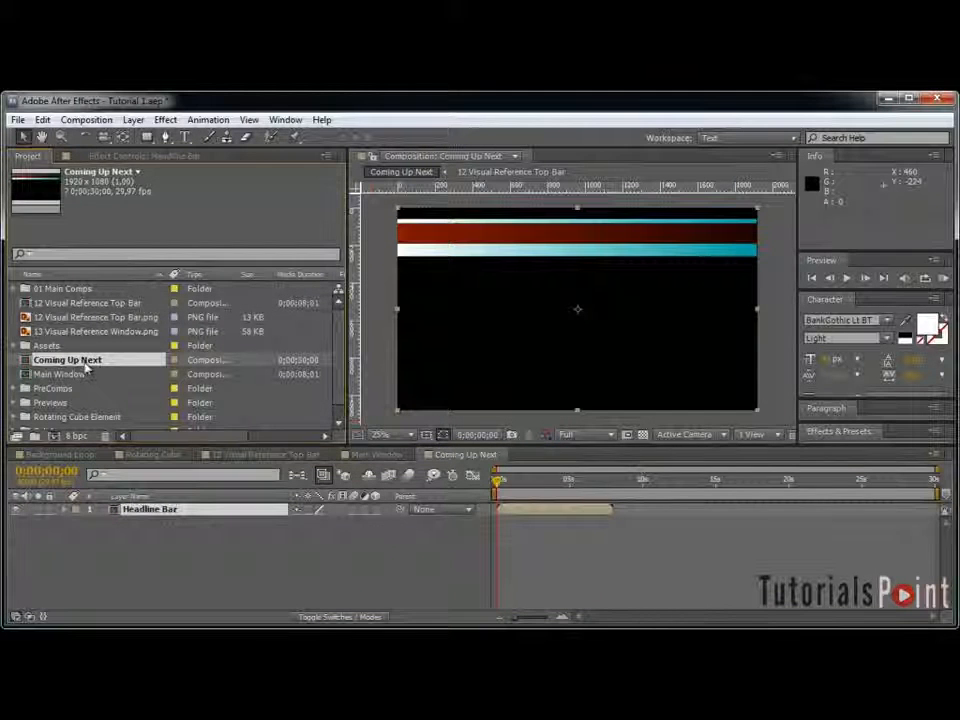
click(78, 375)
drag(78, 375, 265, 578)
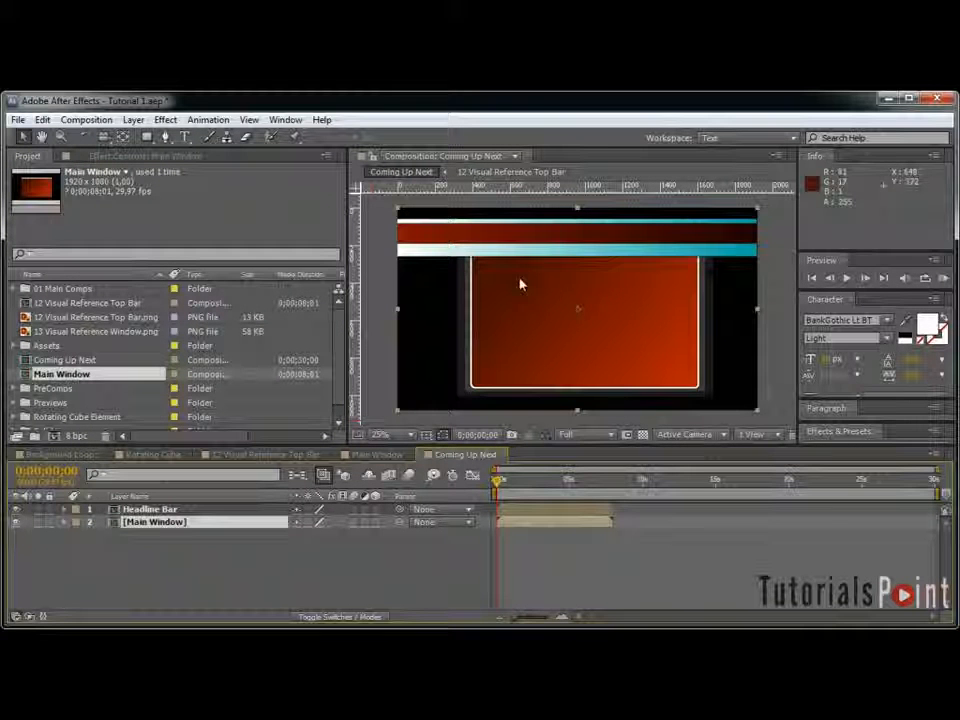
Step: Add Background Loop from the 01 Main Comps folder as the lowest layer, and Rotating Cube directly above it
scroll(147, 391, down, 1)
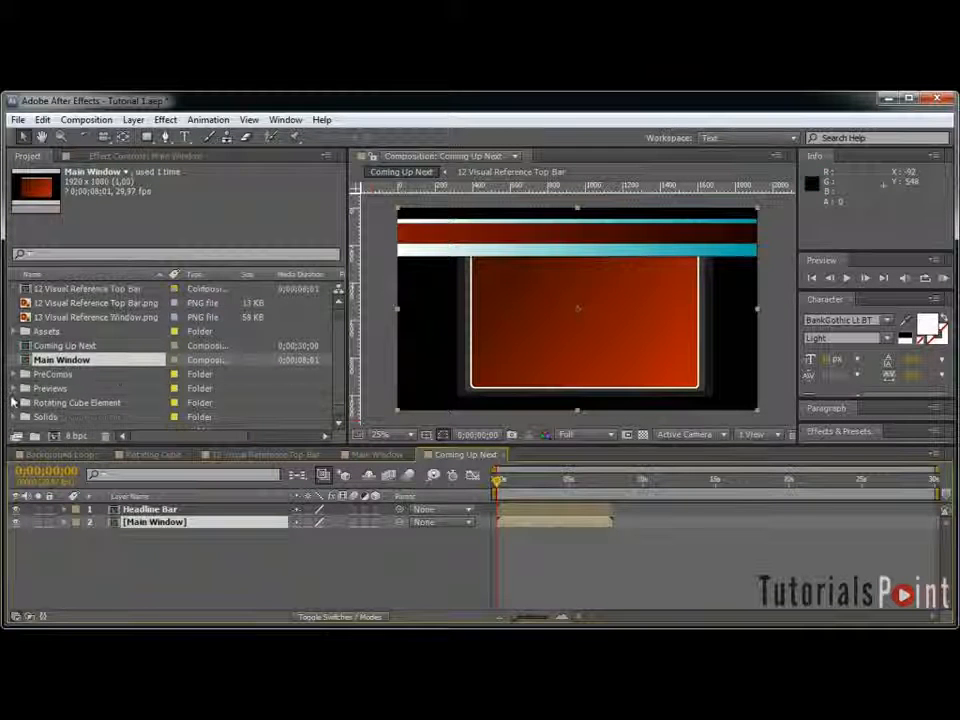
click(17, 402)
scroll(19, 403, down, 5)
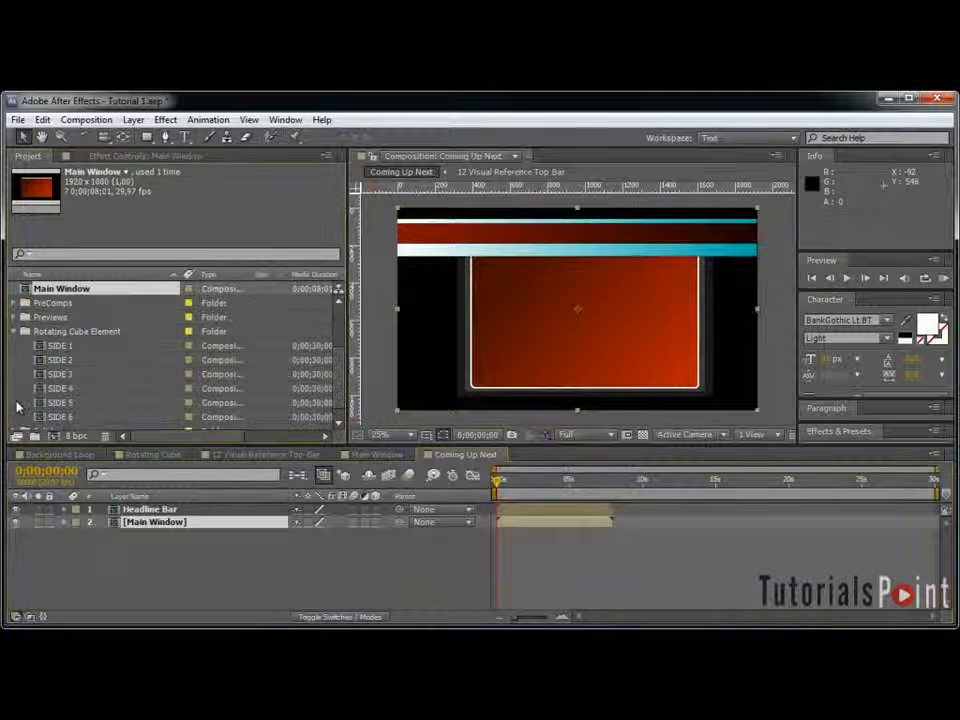
scroll(35, 365, down, 1)
scroll(25, 380, up, 6)
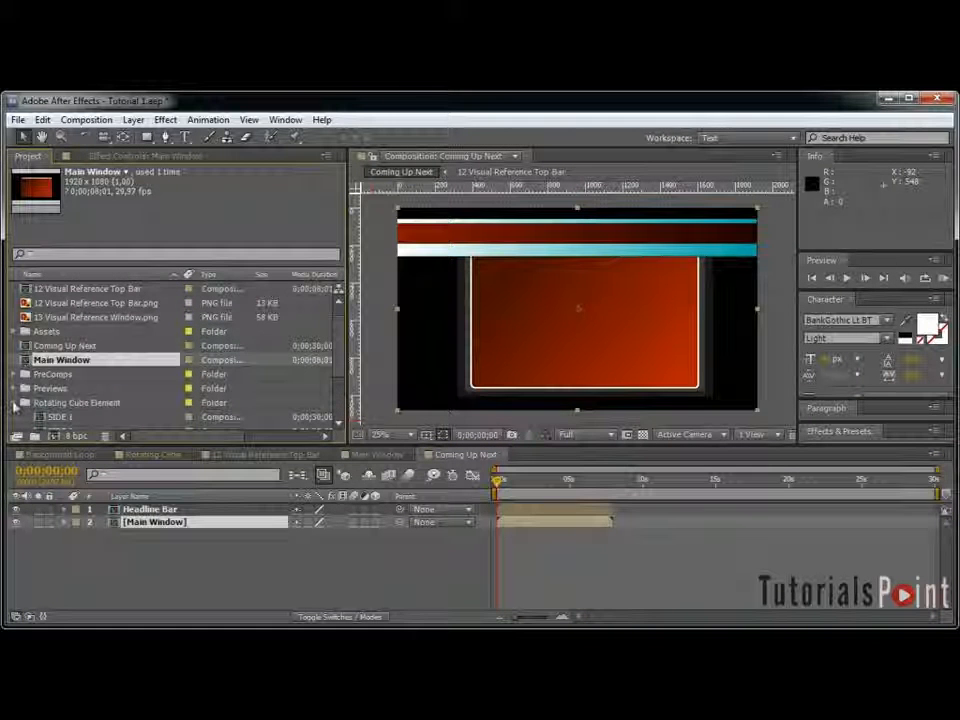
scroll(15, 402, up, 1)
scroll(15, 406, down, 1)
scroll(15, 406, up, 1)
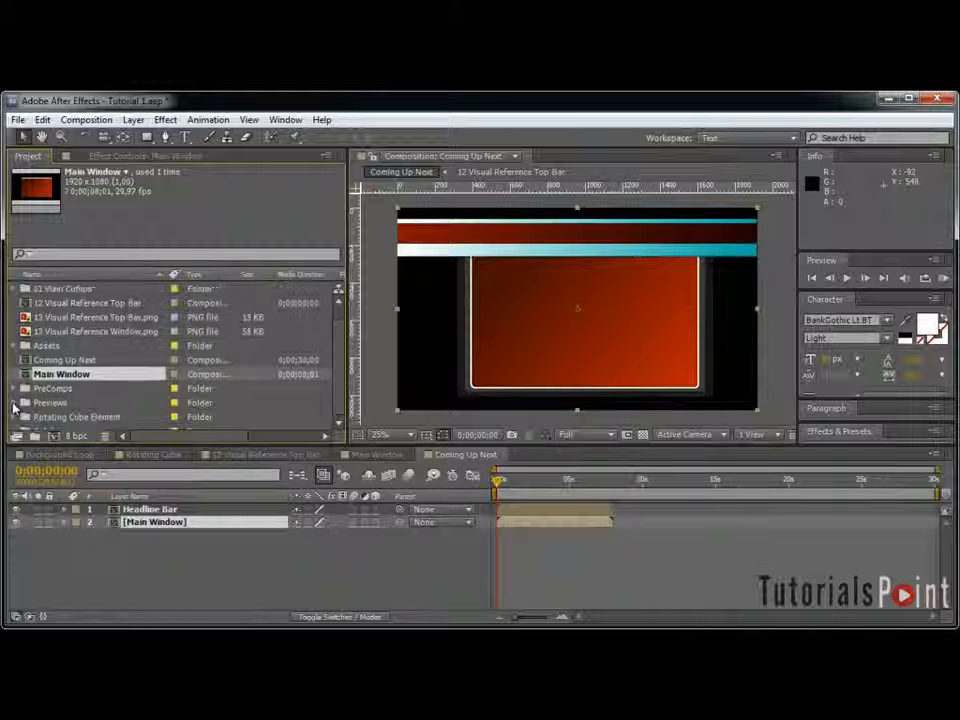
click(24, 289)
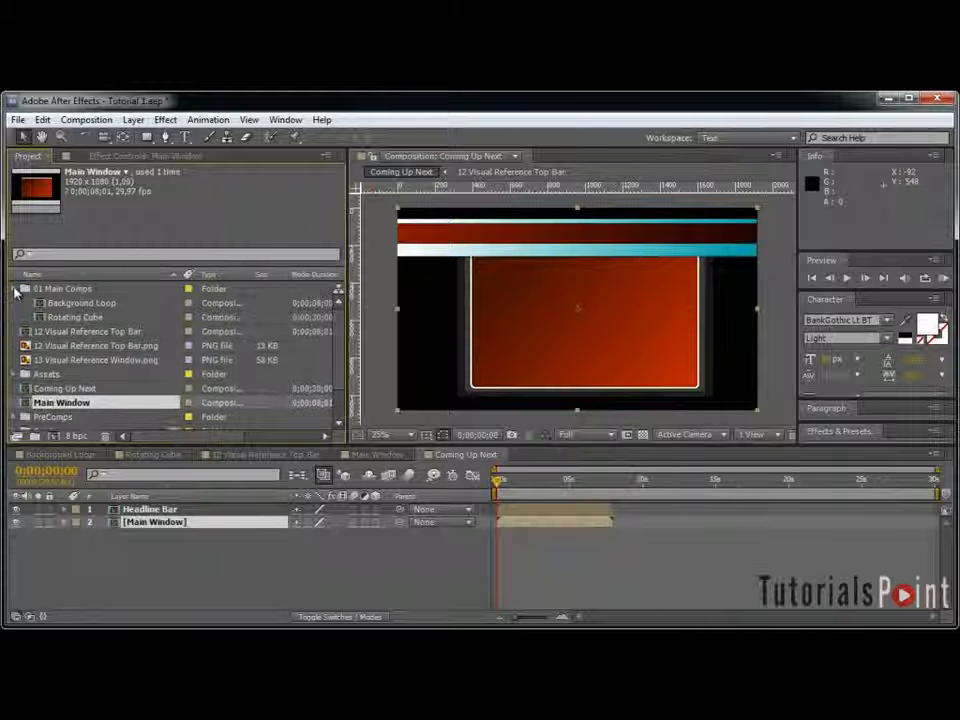
click(70, 305)
drag(70, 310, 229, 560)
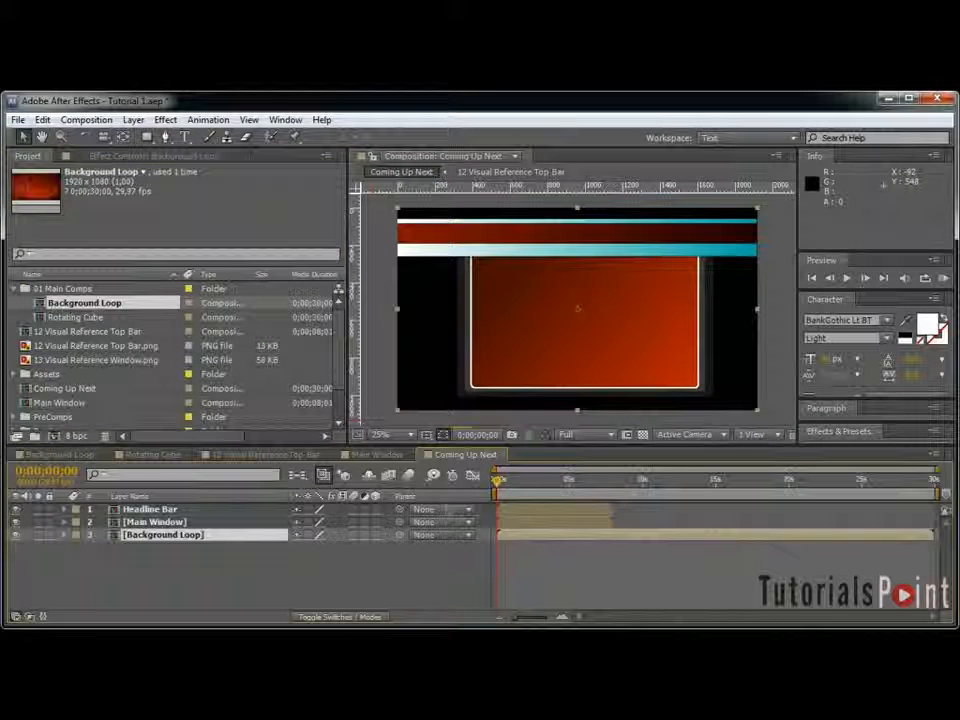
drag(100, 318, 204, 534)
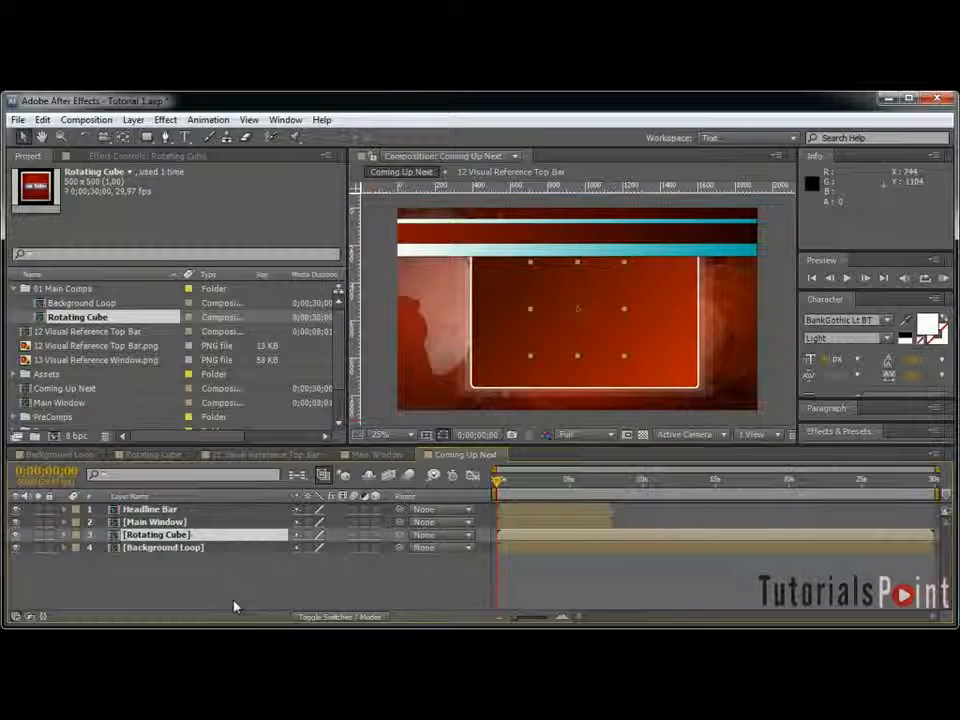
Step: Move Rotating Cube to the top of the layer stack and set its scale to 50%
click(564, 482)
drag(197, 534, 225, 510)
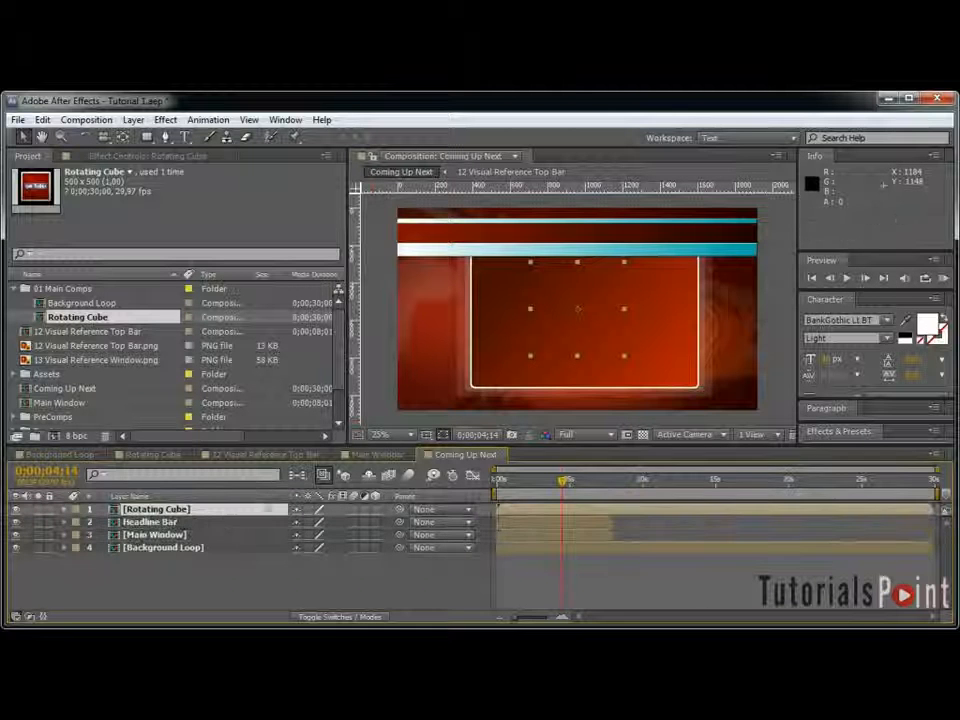
key(s)
click(340, 523)
text(50)
key(Return)
Step: Place Rotating Cube over the orange window's lower-left corner at about 432, 868 and check the placement enlarged
drag(575, 312, 488, 376)
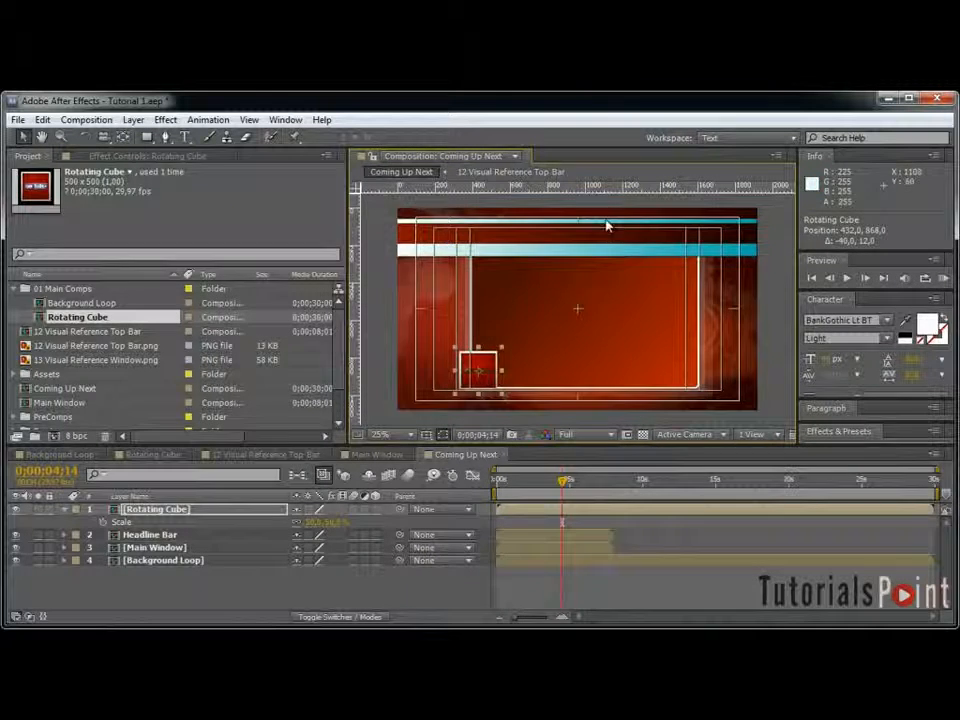
key(grave)
key(period)
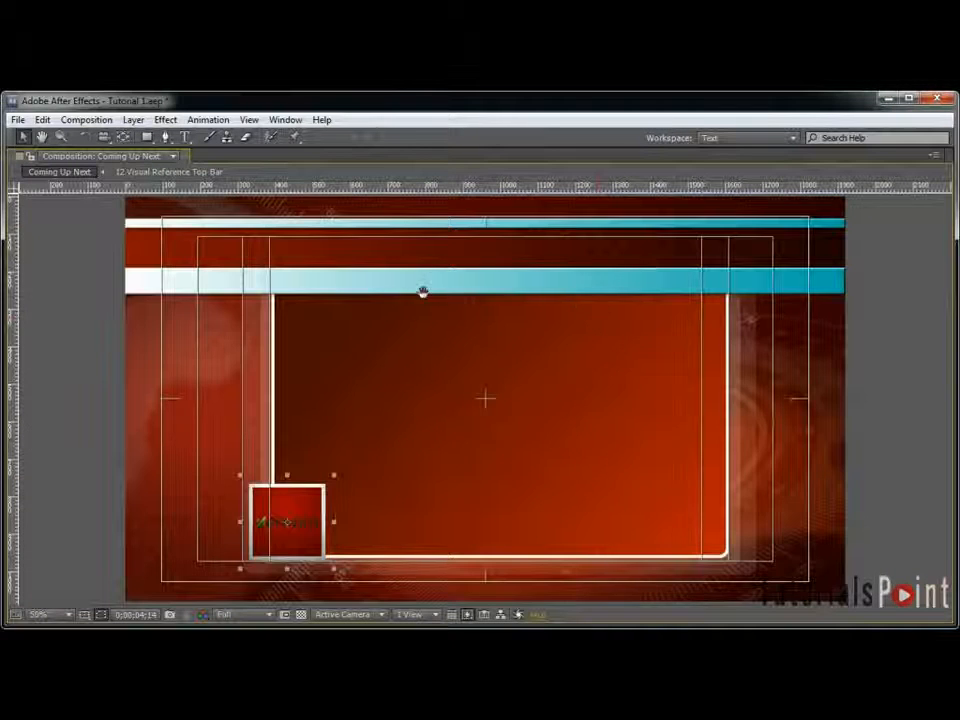
drag(424, 300, 502, 313)
key(grave)
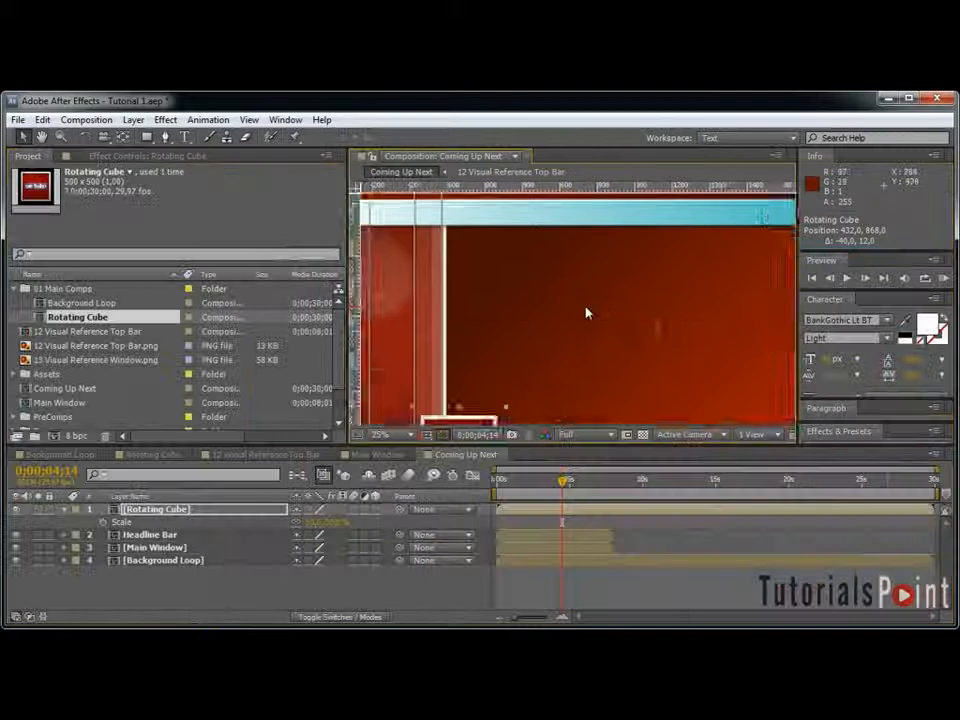
key(comma)
drag(681, 255, 621, 259)
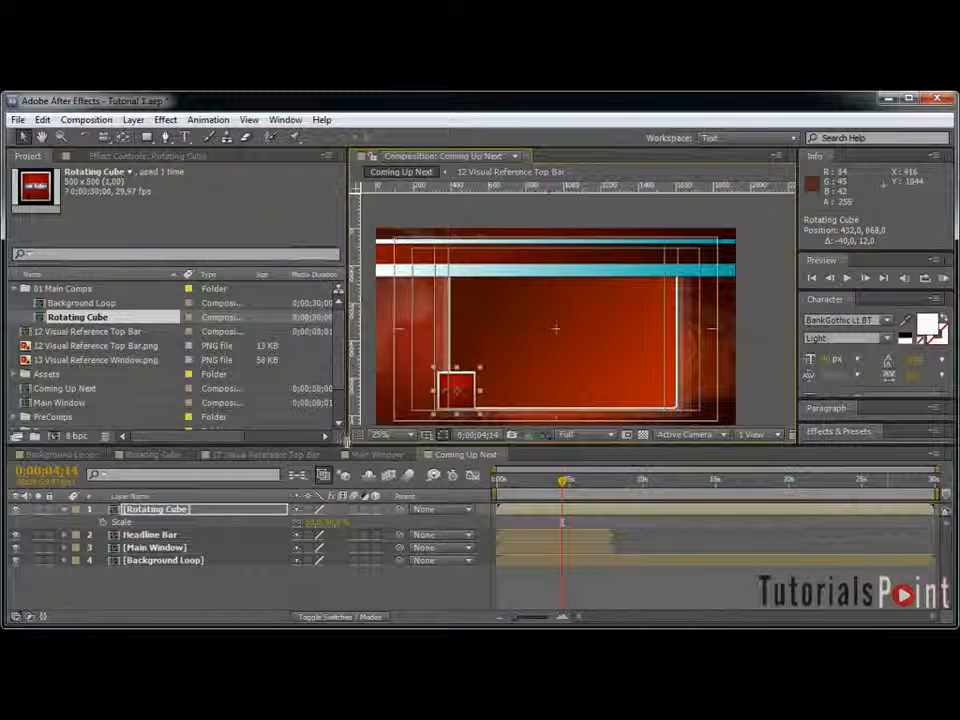
Step: Enlarge the composition viewer with its title-safe guides turned off, and collapse the 01 Main Comps folder
drag(343, 450, 278, 481)
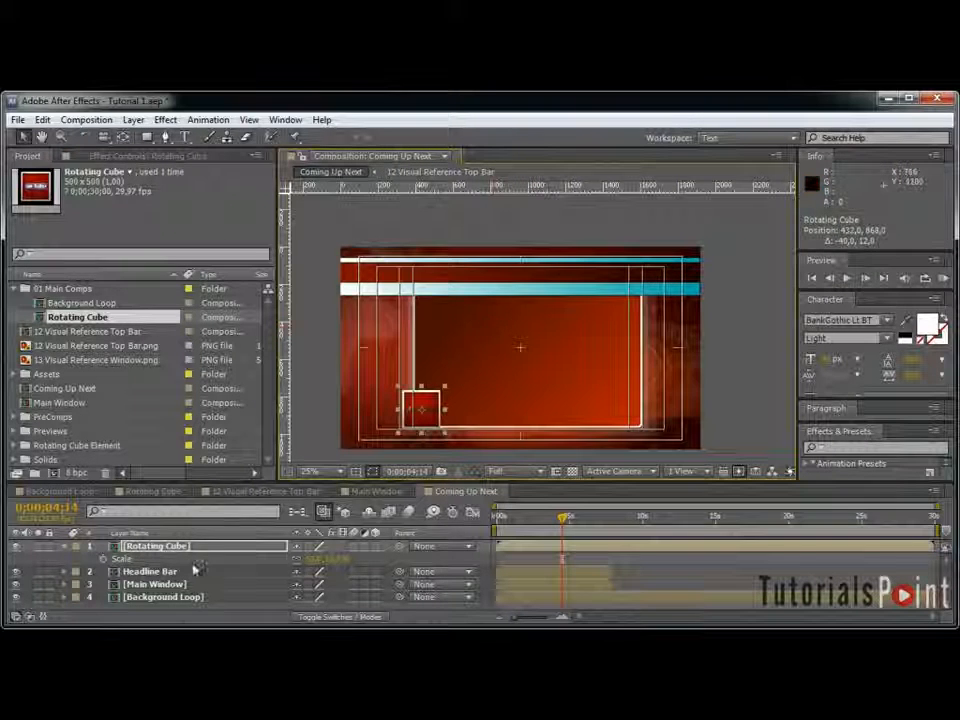
key(apostrophe)
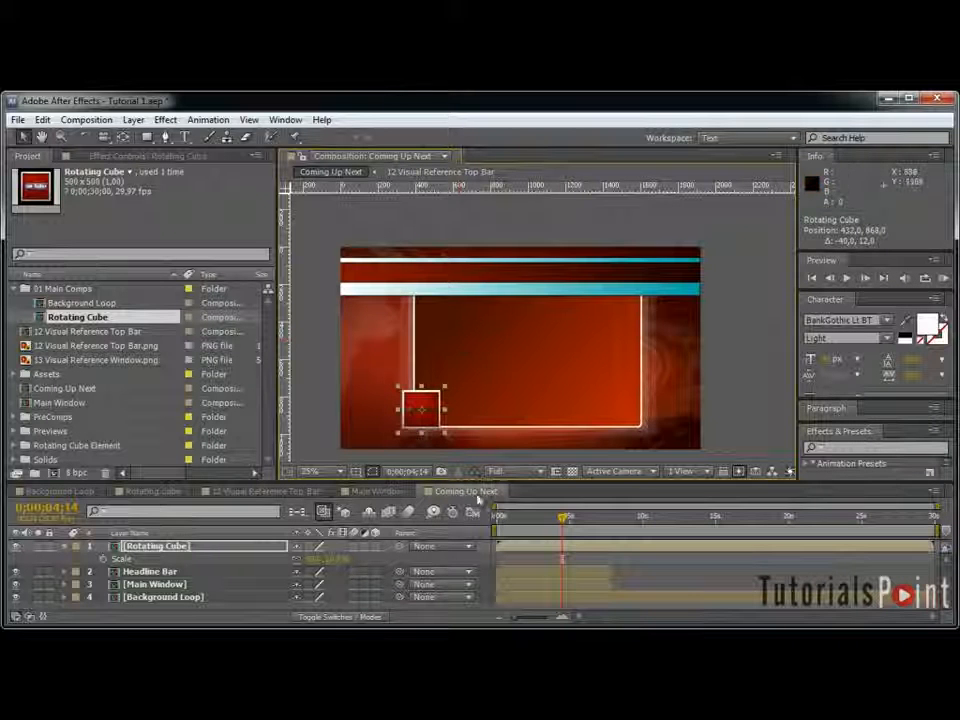
drag(481, 481, 481, 472)
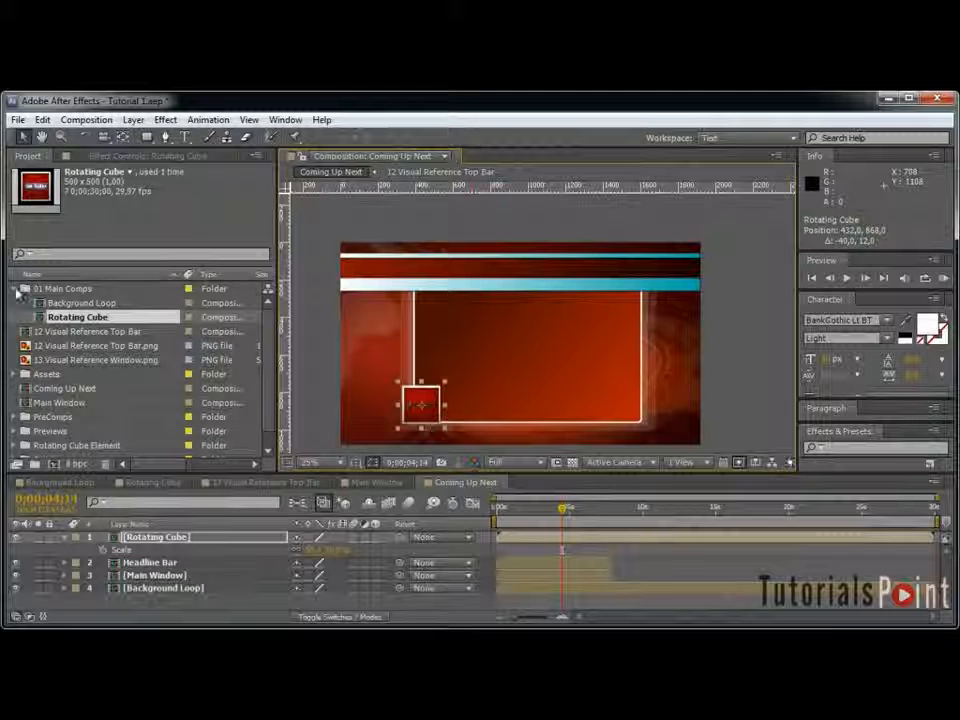
click(16, 287)
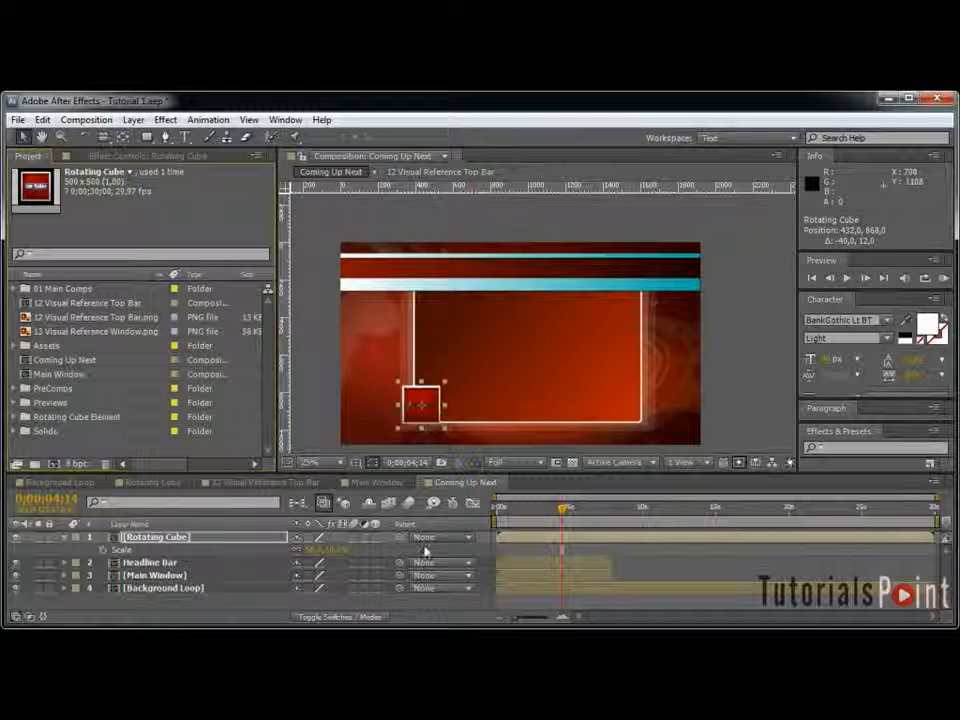
Step: Set the Headline Bar layer's scale to 101%
click(150, 562)
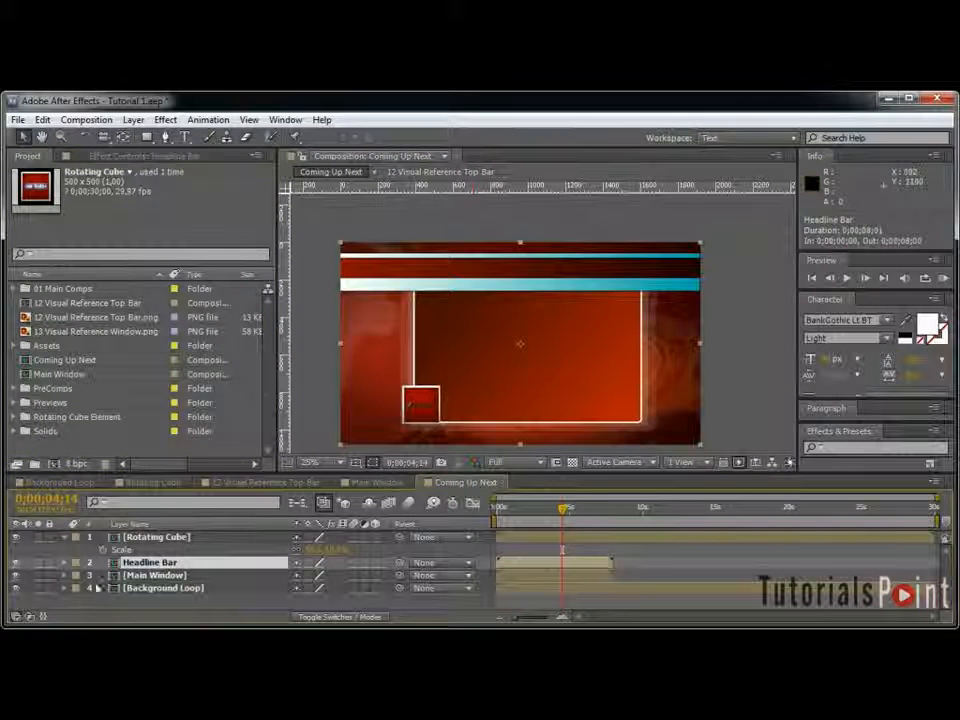
key(s)
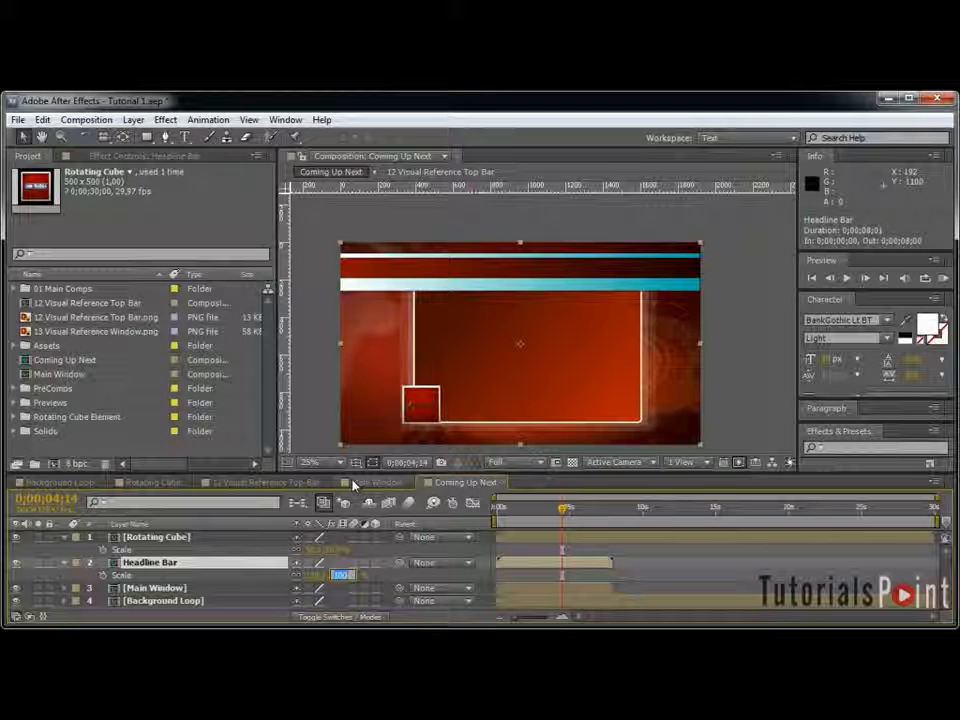
key(Return)
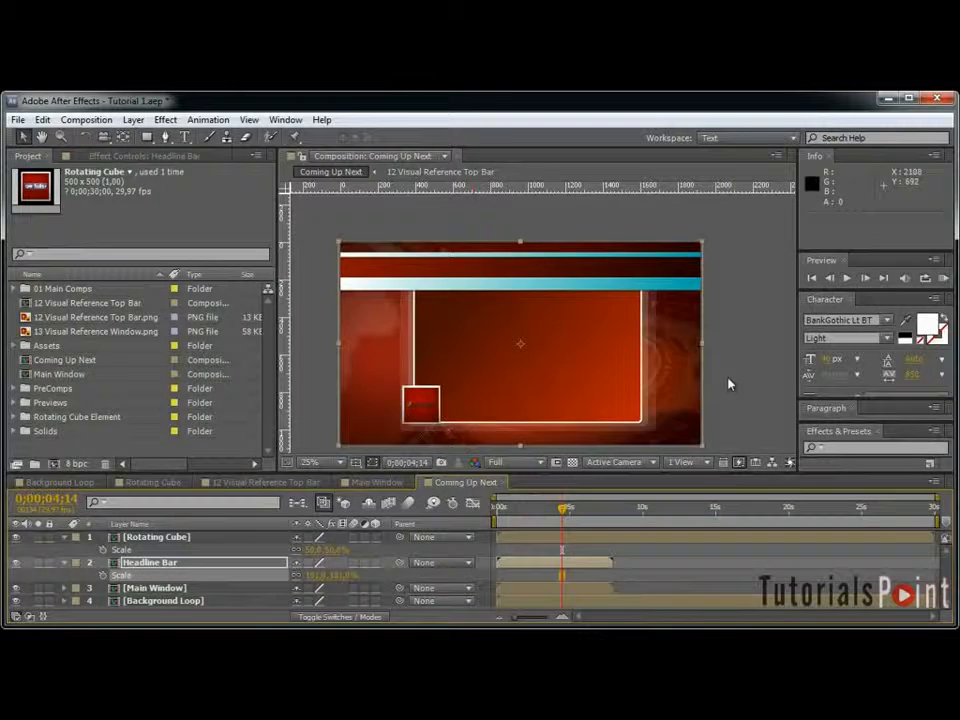
Step: Examine the ends of Headline Bar's stripes enlarged at the frame's right edge, checking for gaps
key(grave)
scroll(716, 392, up, 2)
drag(814, 317, 757, 319)
scroll(757, 319, up, 2)
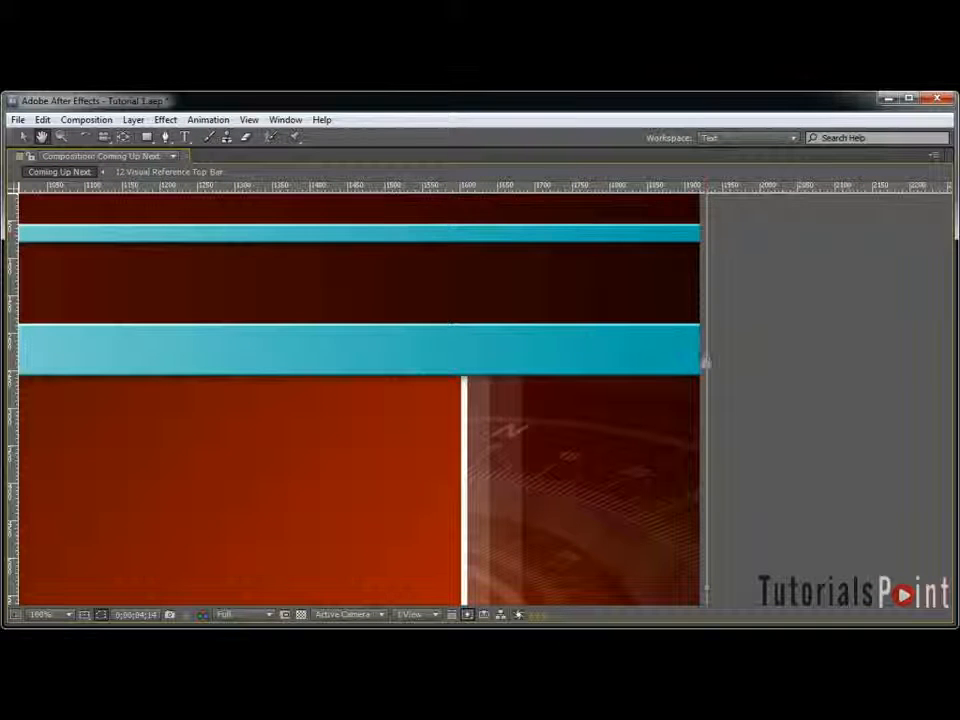
scroll(703, 255, down, 2)
key(grave)
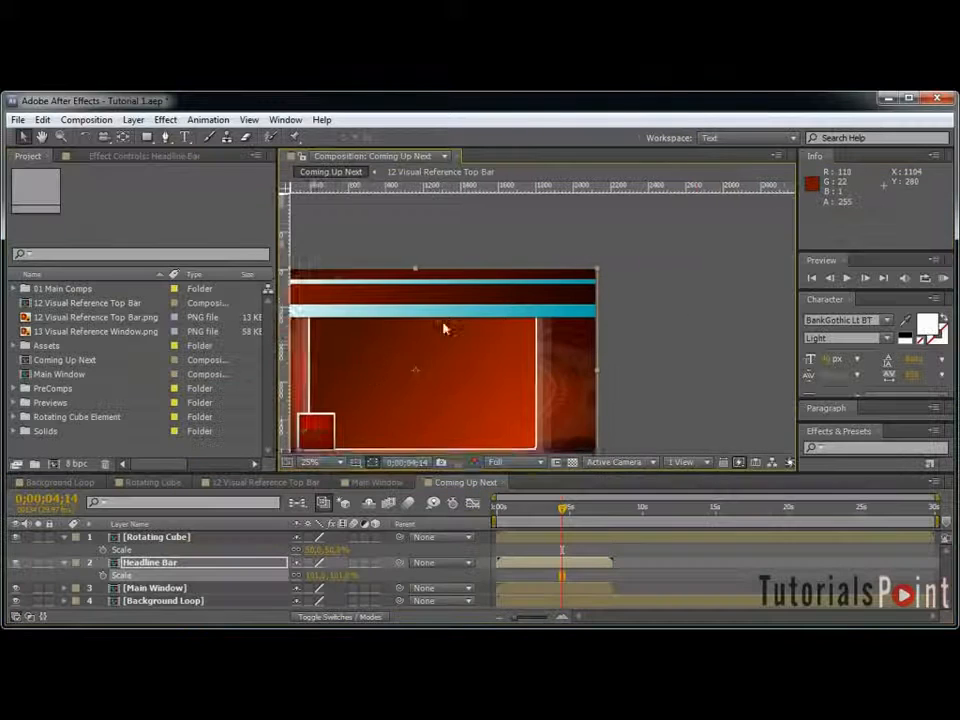
drag(447, 330, 572, 283)
Step: At 0;00;00;00, with Rotating Cube and Main Window hidden, draw a rectangular mask on Headline Bar around all its stripes
click(493, 515)
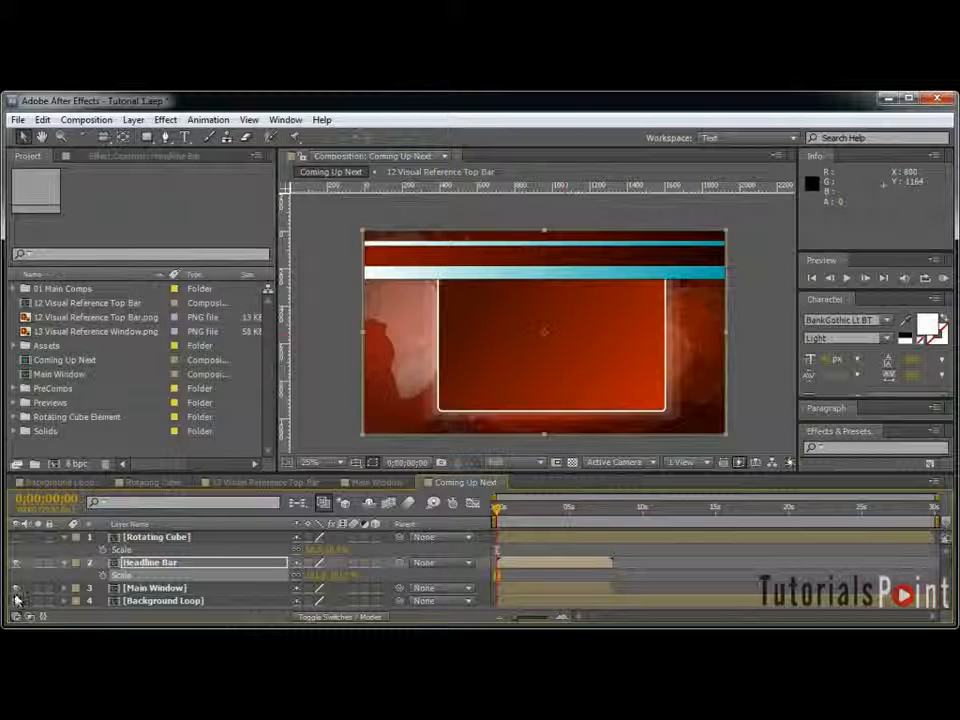
click(15, 538)
click(170, 566)
key(q)
key(grave)
drag(838, 264, 261, 394)
key(grave)
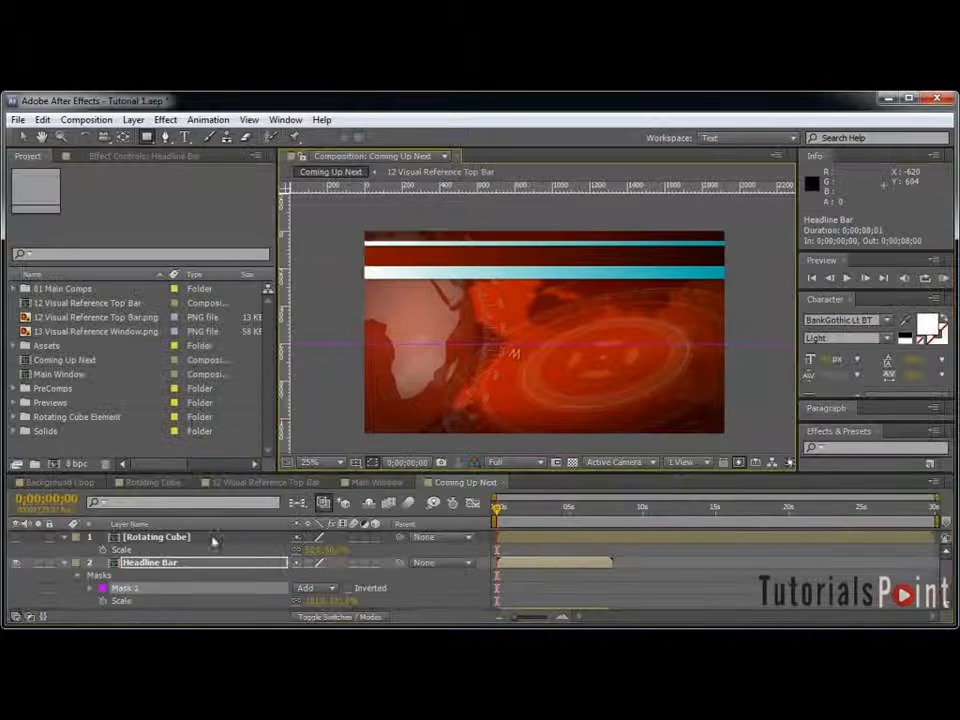
Step: Set Headline Bar's Mask 1 to Subtract and add a Mask Path keyframe at 0;00;00;10
click(323, 589)
click(338, 637)
key(shift+Page_Down)
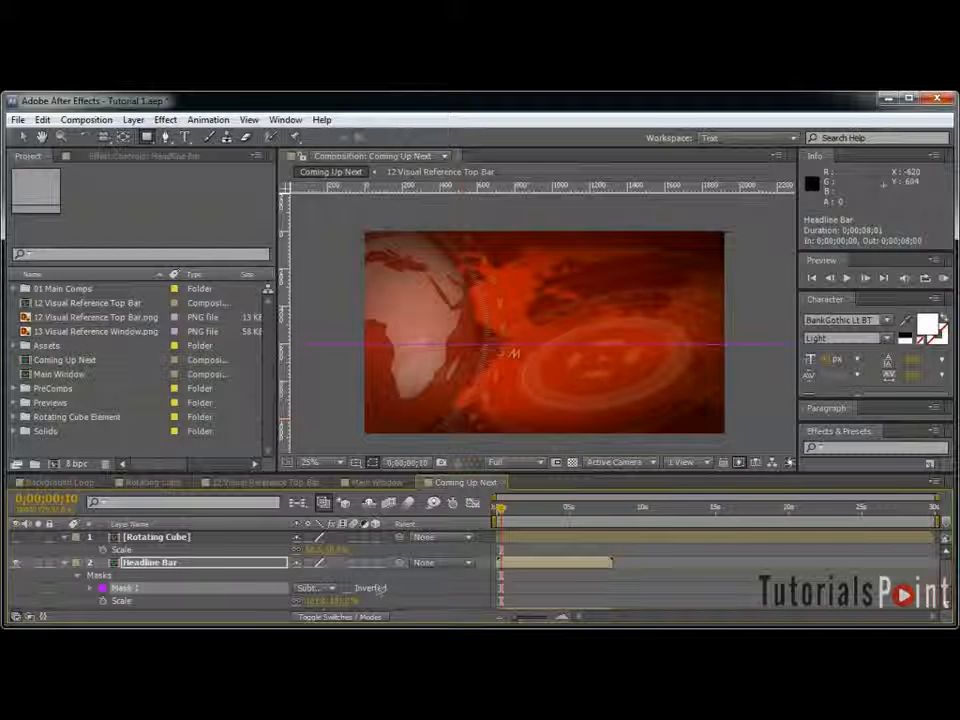
click(164, 564)
key(m)
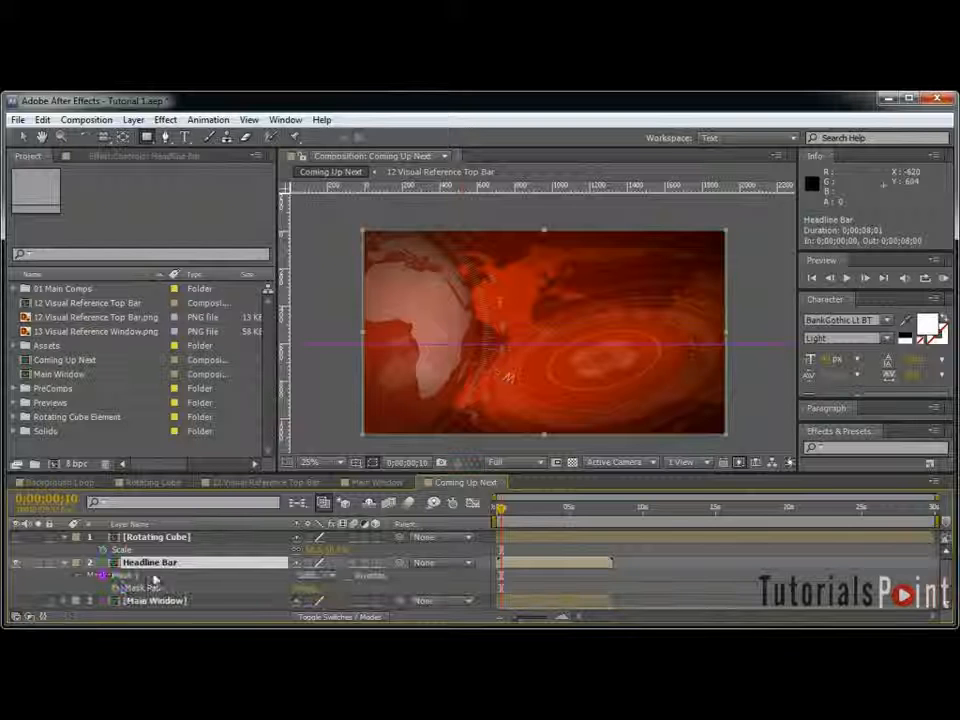
click(115, 588)
Step: At 0;00;01;00, move the left edge of Headline Bar's mask past the frame's right side, uncovering the full stripes
key(shift+Page_Down)
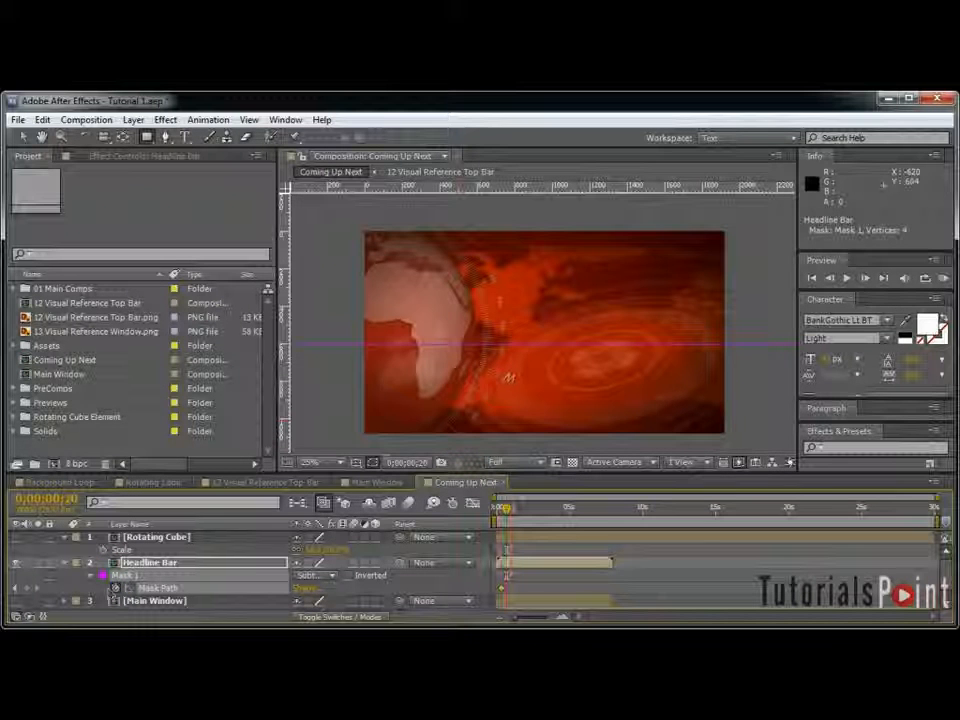
key(shift+Page_Down)
key(grave)
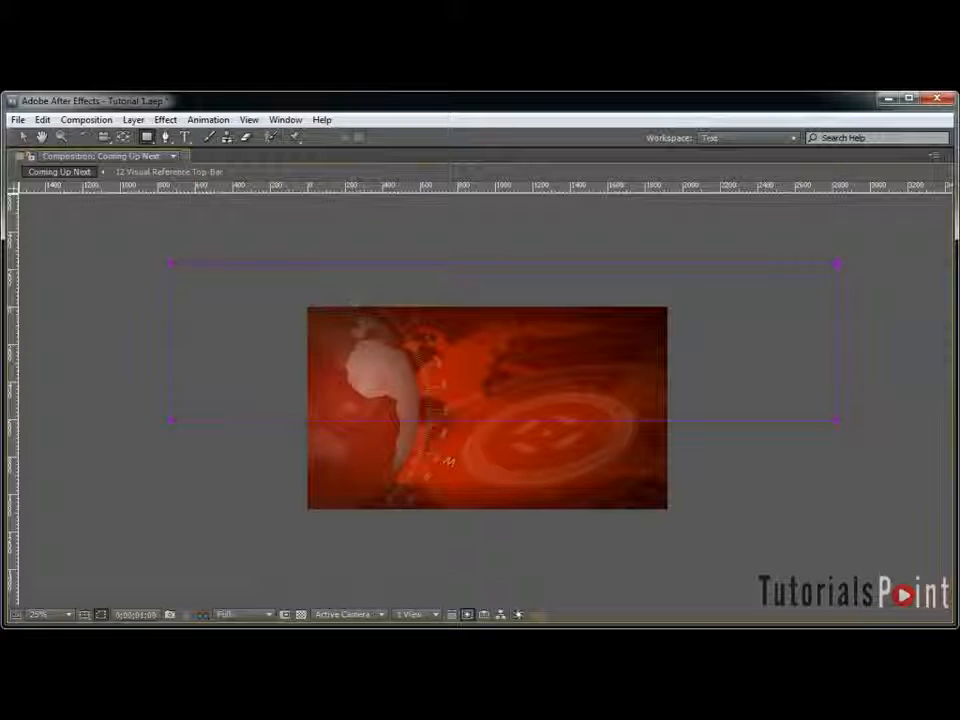
key(ctrl+t)
drag(170, 341, 770, 341)
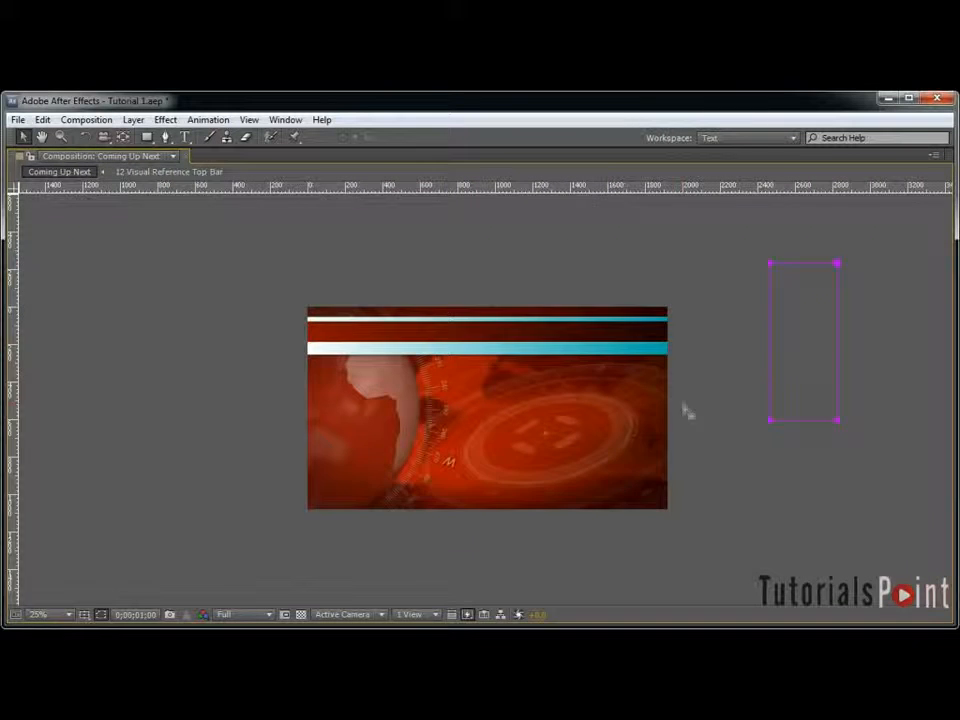
key(grave)
Step: Set Mask 1's feather to 150 pixels and go back frame by frame to 0;00;00;23 to check the soft edge
click(316, 588)
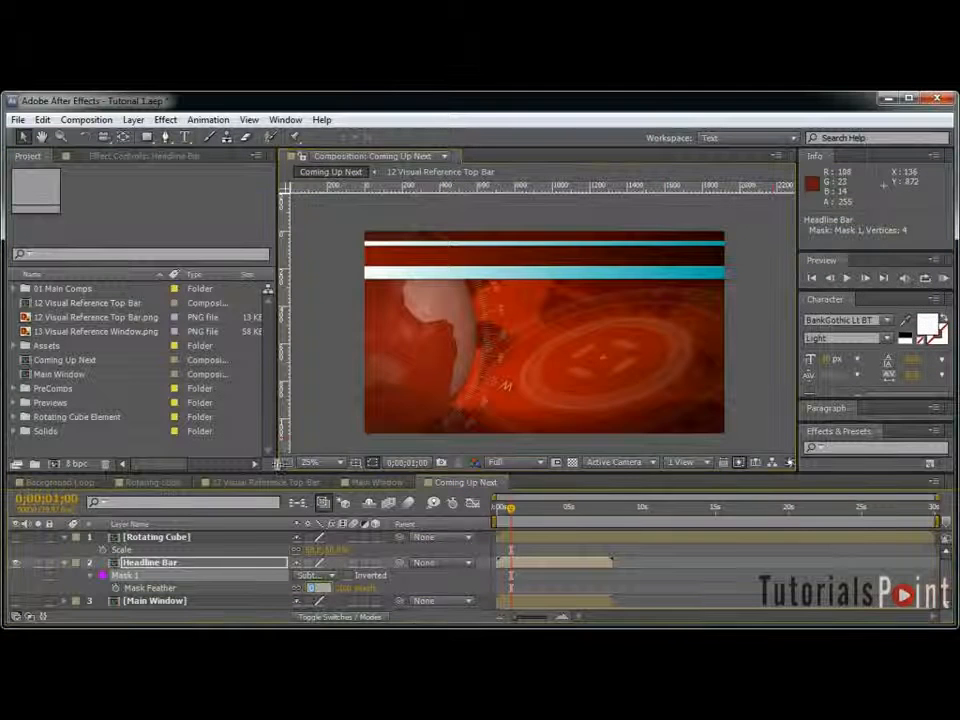
text(150)
key(Return)
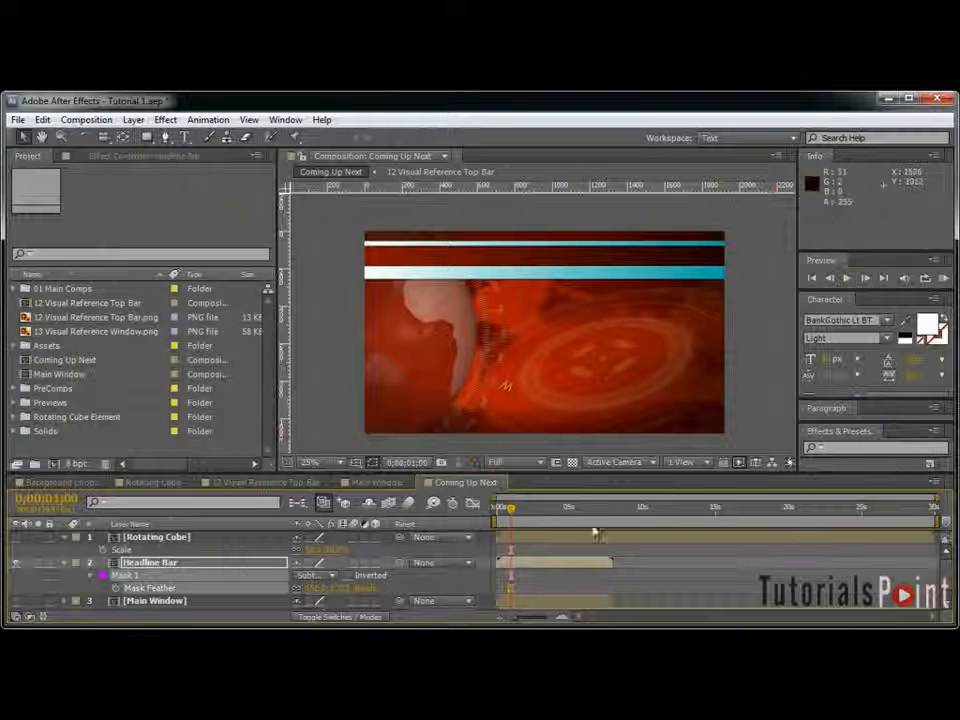
drag(511, 509, 510, 509)
key(Page_Up)
key(Page_Up)
key(Page_Up)
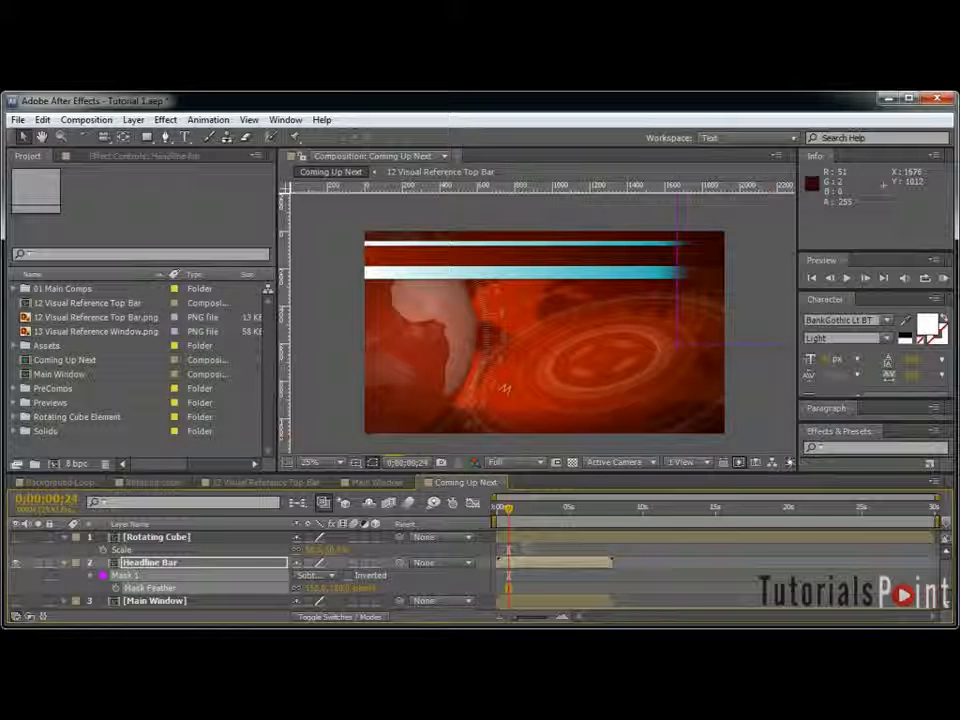
key(Page_Up)
key(Page_Up)
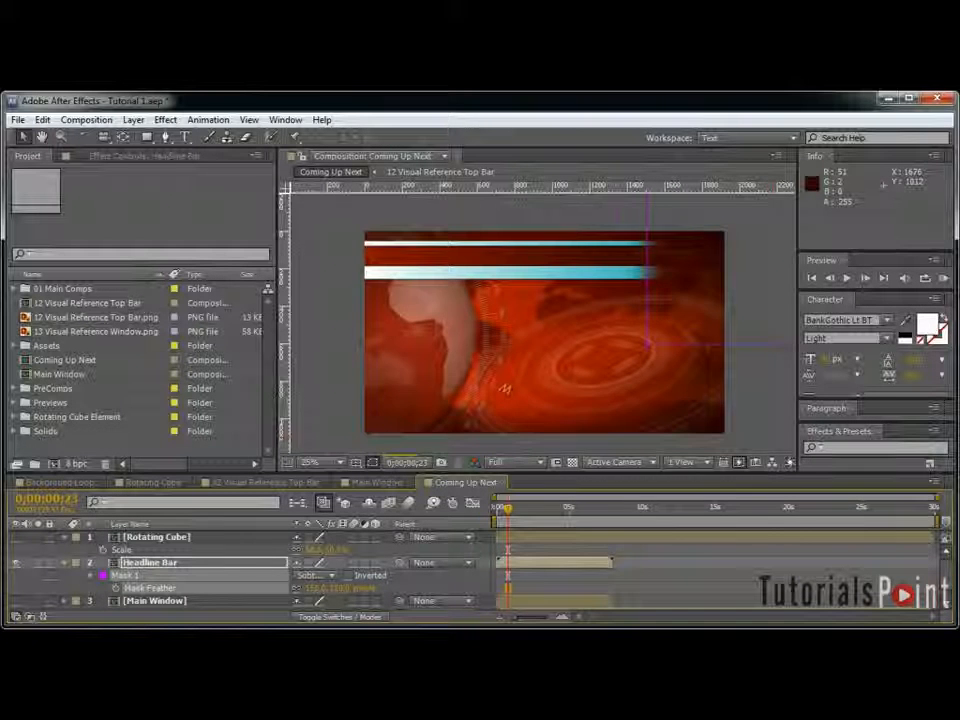
Step: Find the CC Light Sweep effect and apply it to the Headline Bar layer
key(Return)
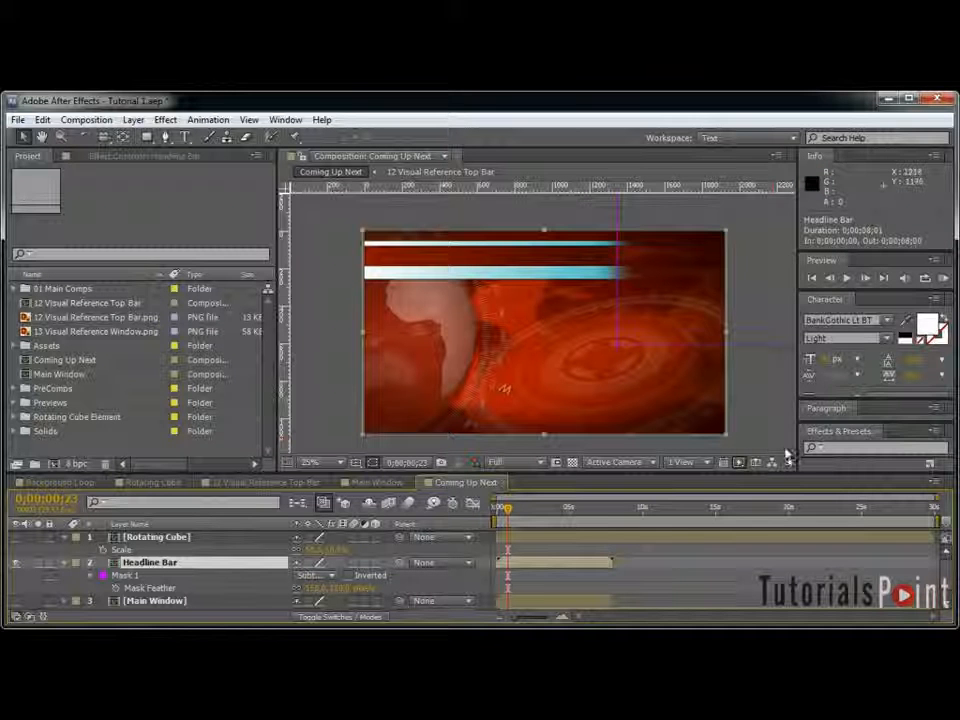
drag(824, 398, 842, 311)
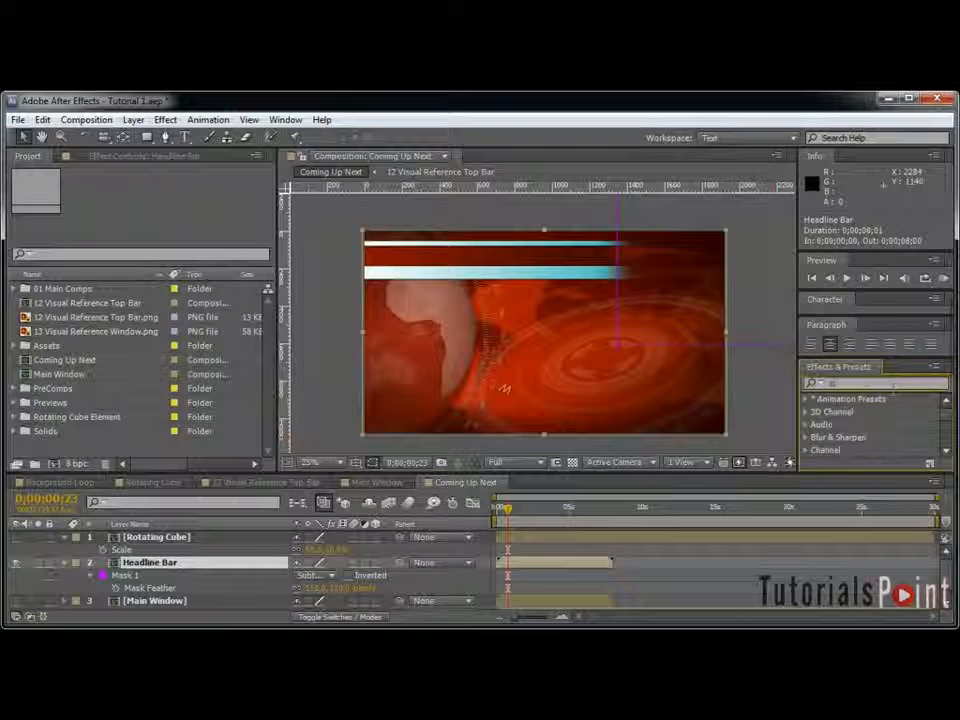
click(870, 385)
text(cc)
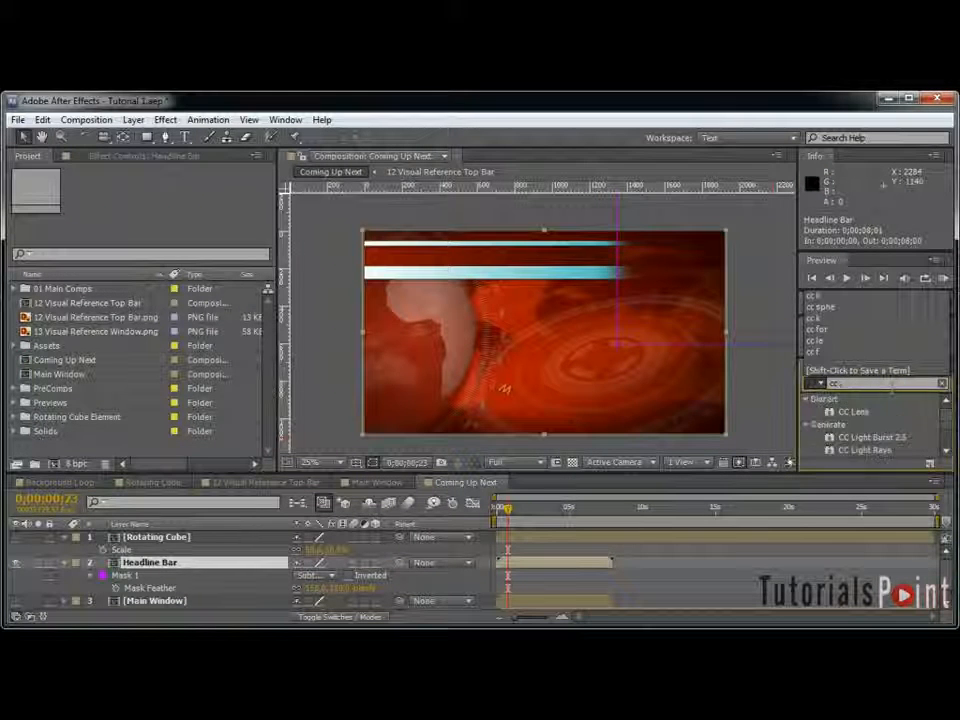
text( light)
click(868, 437)
drag(437, 490, 231, 567)
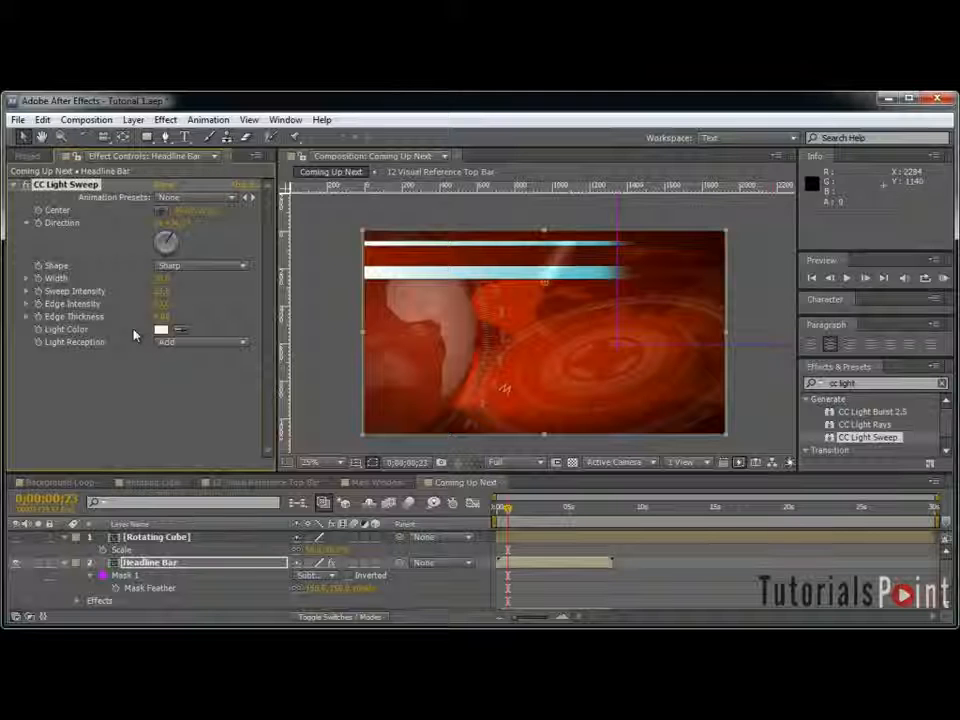
Step: Adjust Headline Bar's CC Light Sweep to a wider, brighter beam by increasing its width and sweep intensity
click(166, 280)
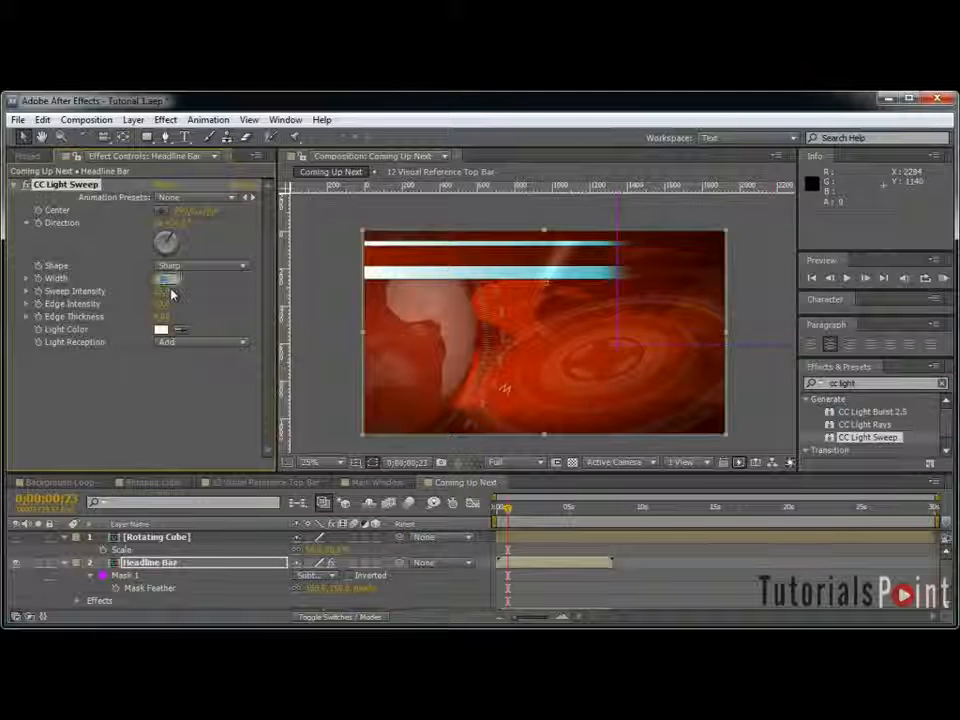
text(10)
key(Return)
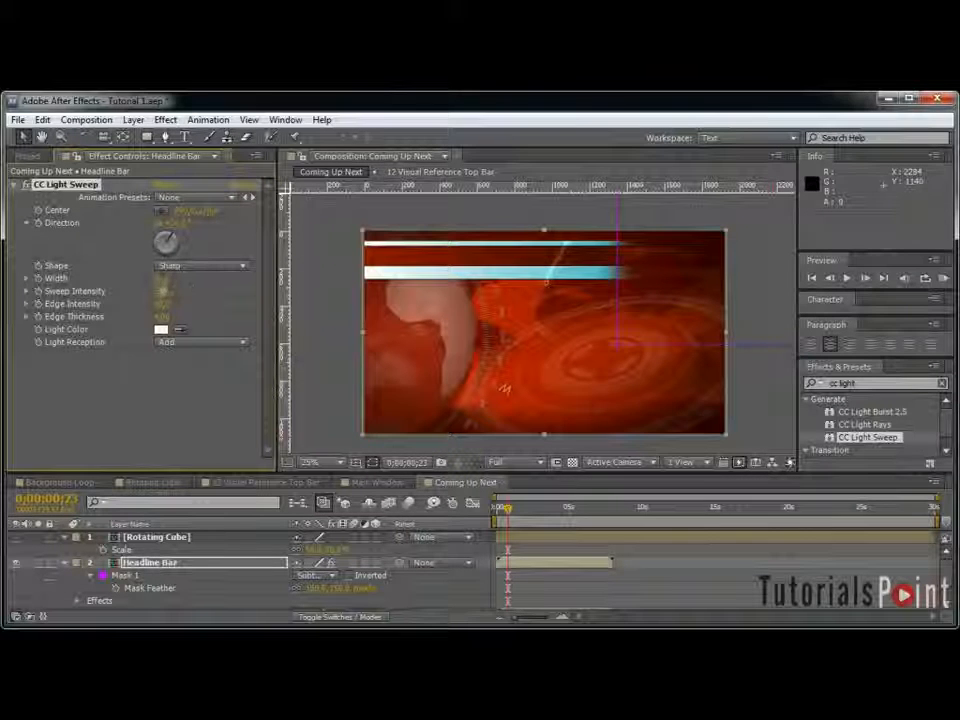
text(50)
key(Return)
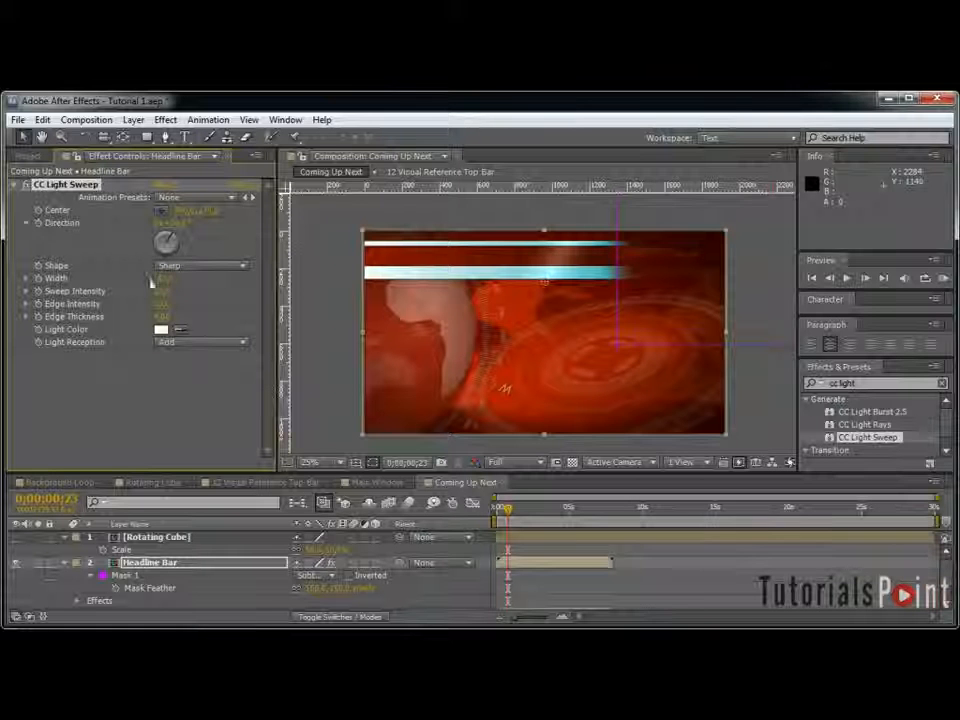
click(161, 291)
text(50)
key(Return)
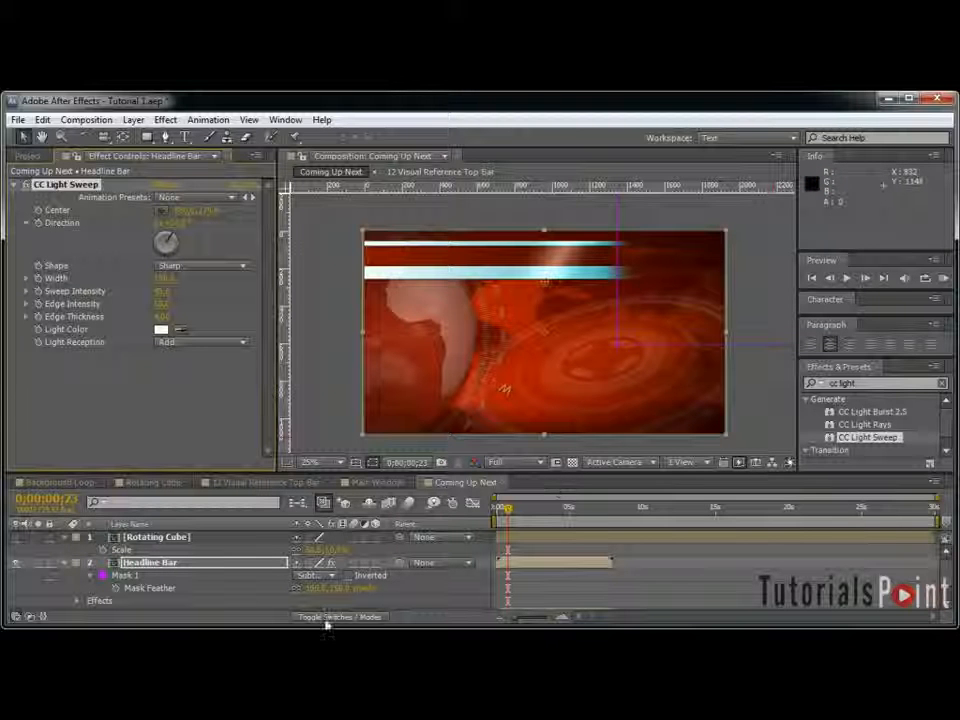
Step: At 0;00;00;20, add a keyframe for CC Light Sweep's Center and move it beyond the left end of the stripes
click(267, 564)
key(u)
key(equal)
key(equal)
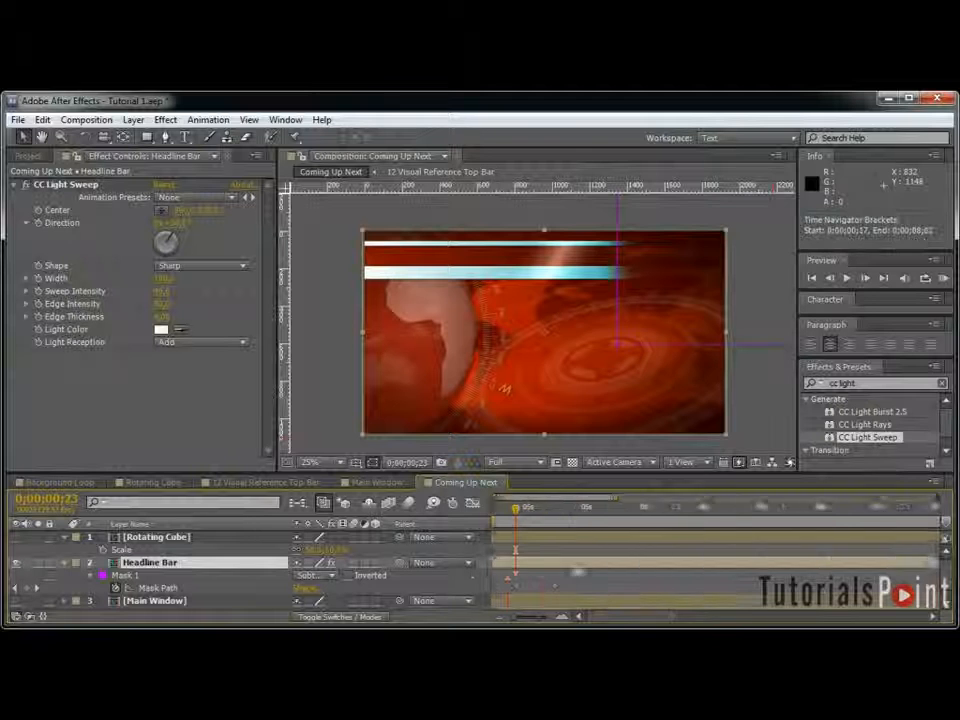
drag(568, 571, 602, 569)
click(515, 515)
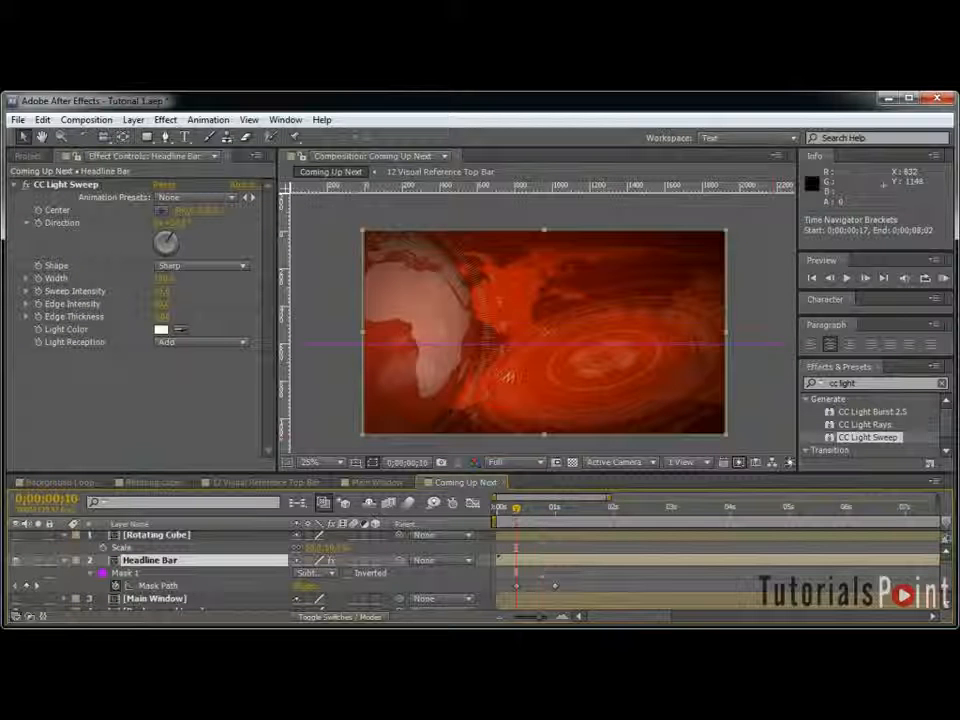
key(shift+Page_Down)
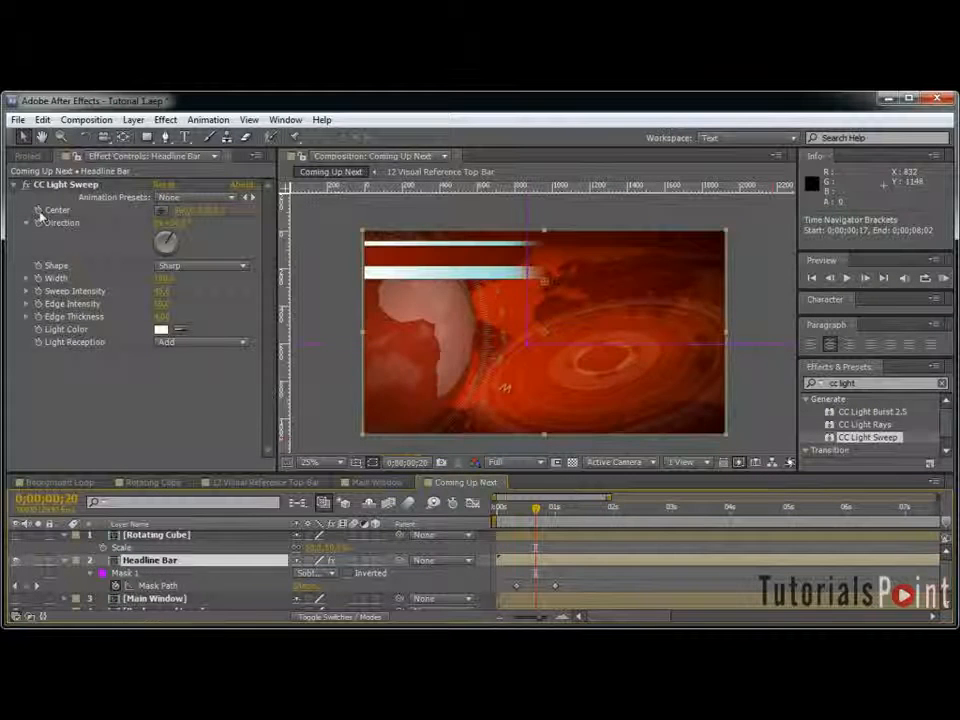
click(38, 211)
drag(182, 211, 27, 238)
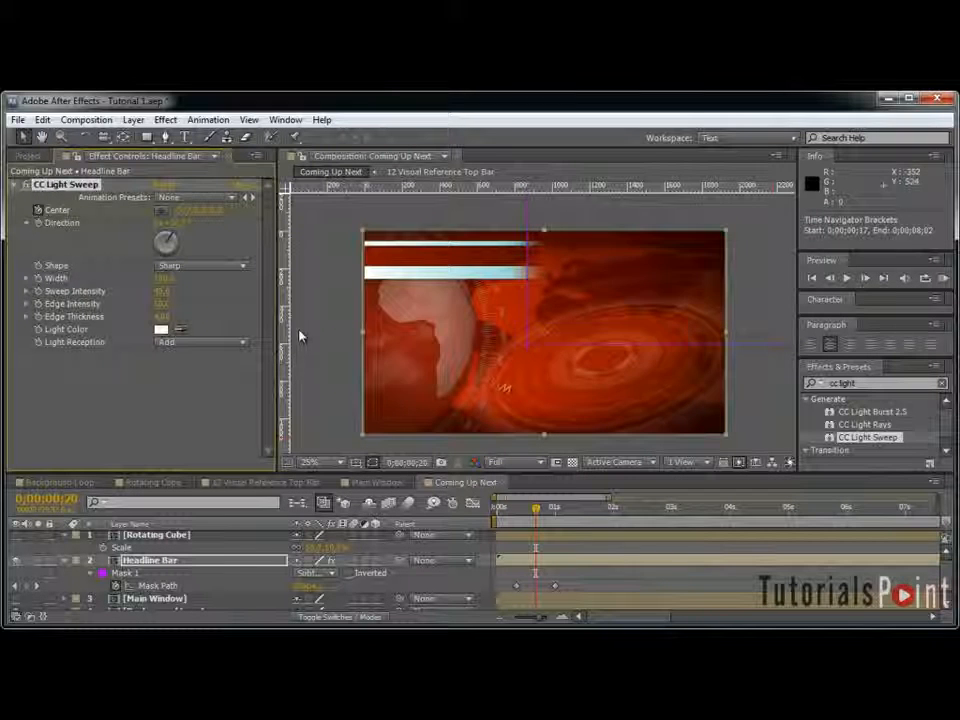
Step: At 0;00;01;10, move CC Light Sweep's Center beyond the right end of the stripes, and collapse the Headline Bar layer
key(shift+Page_Down)
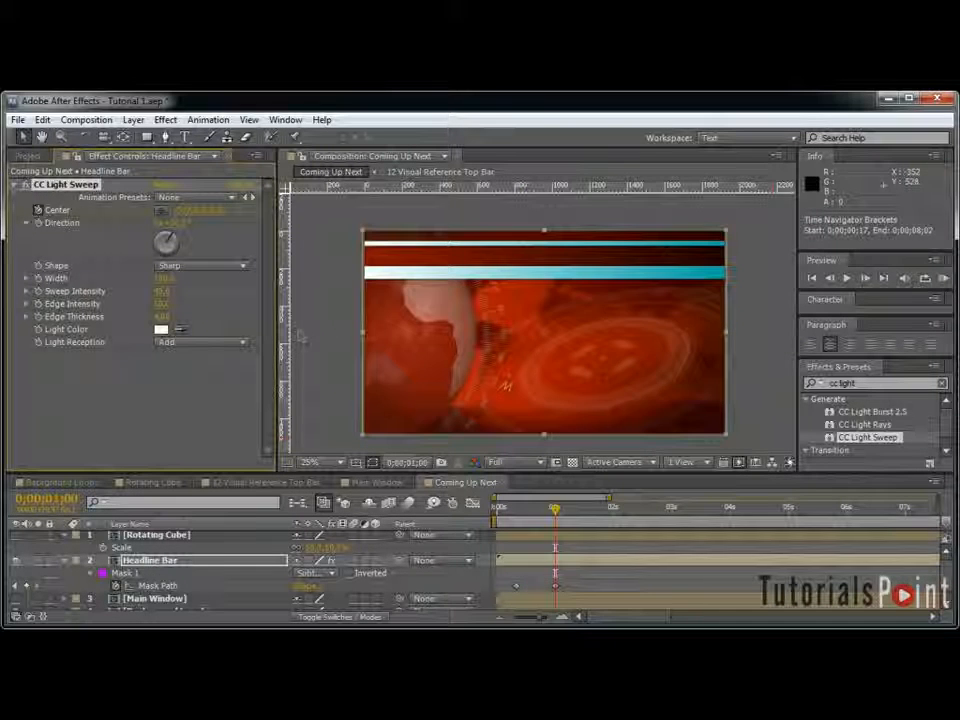
key(shift+Page_Down)
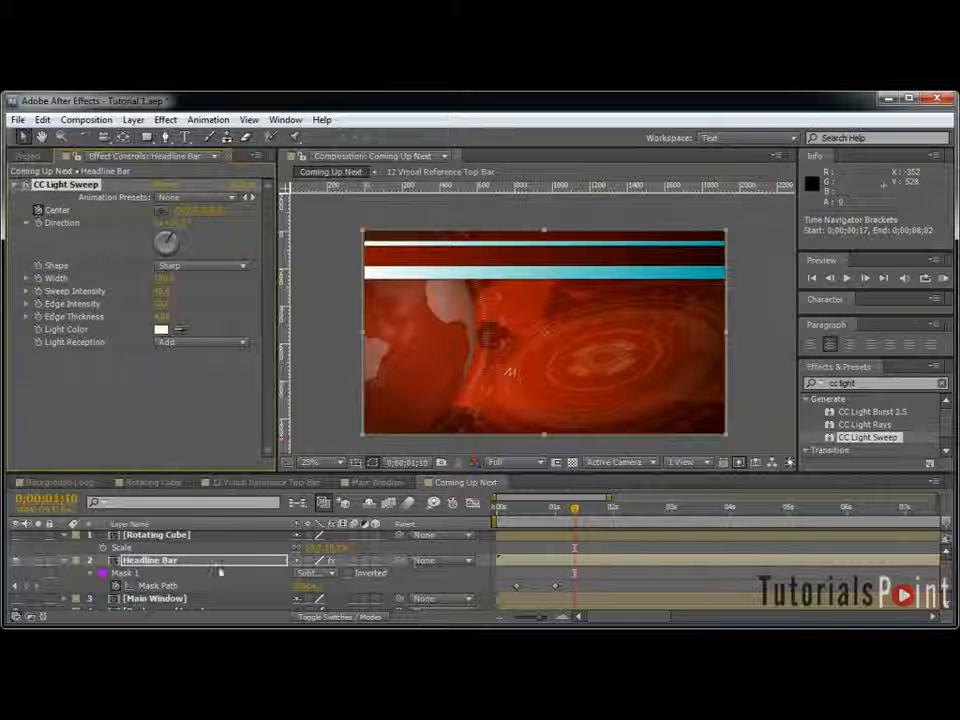
key(u)
key(u)
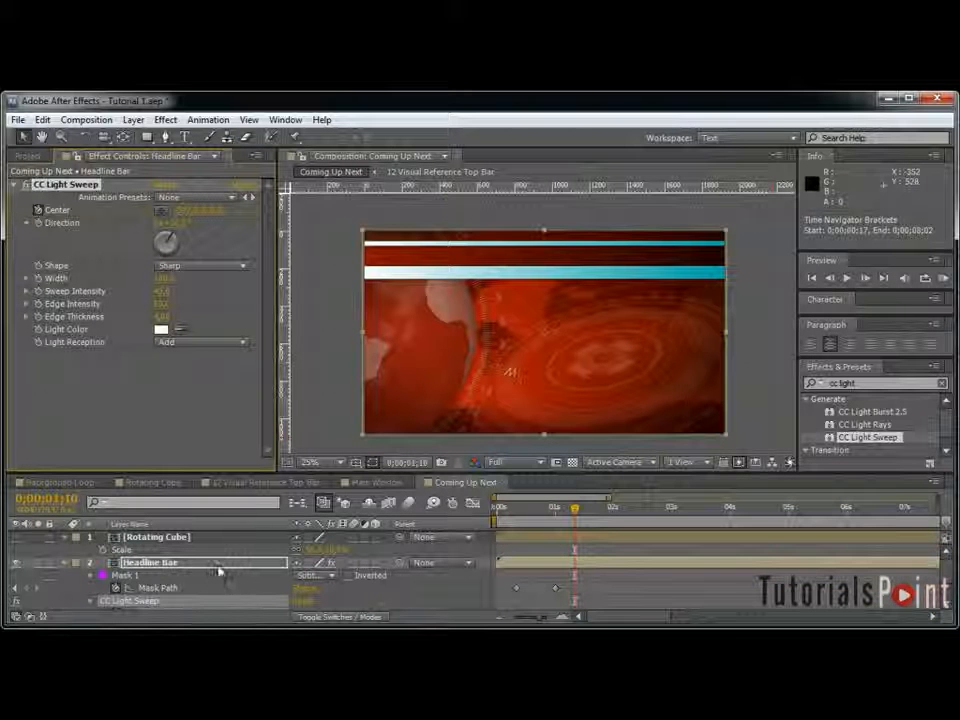
scroll(220, 572, down, 2)
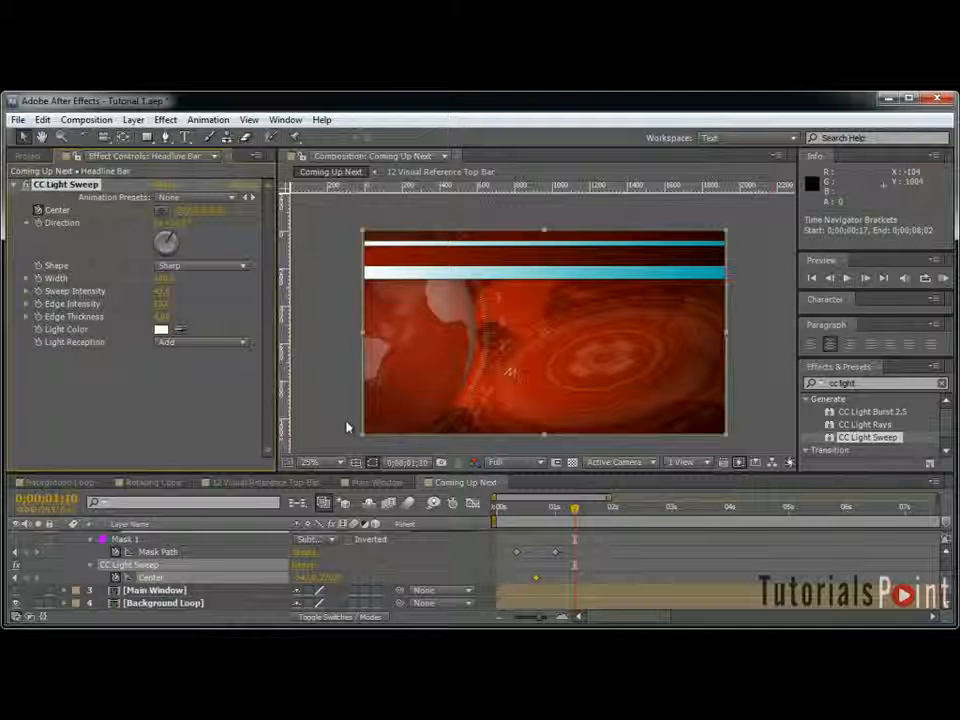
drag(187, 211, 399, 212)
scroll(86, 566, up, 3)
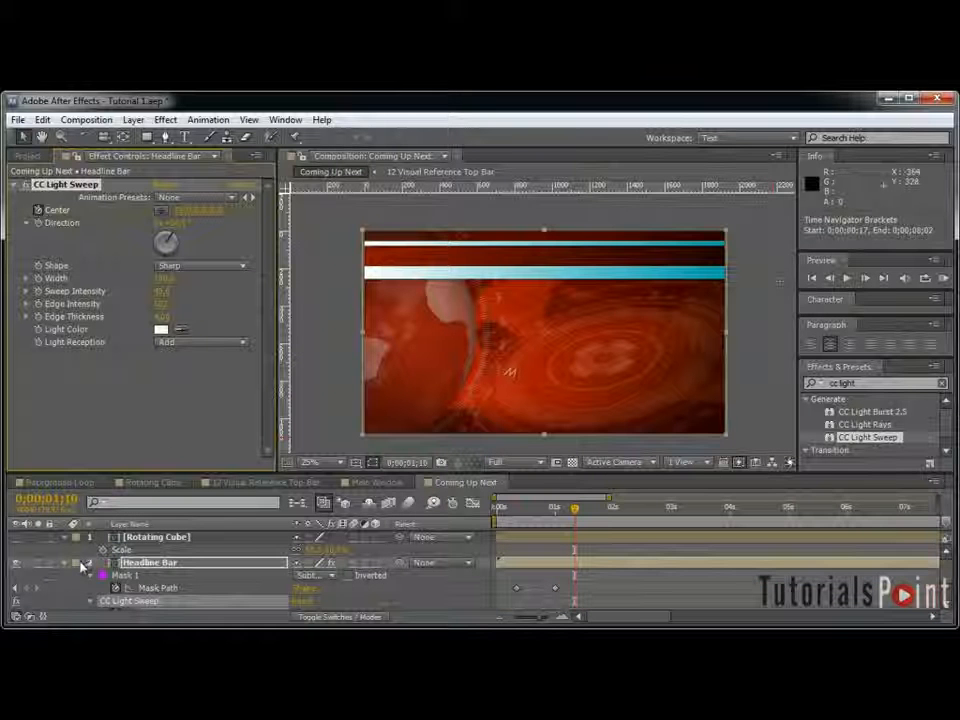
click(64, 565)
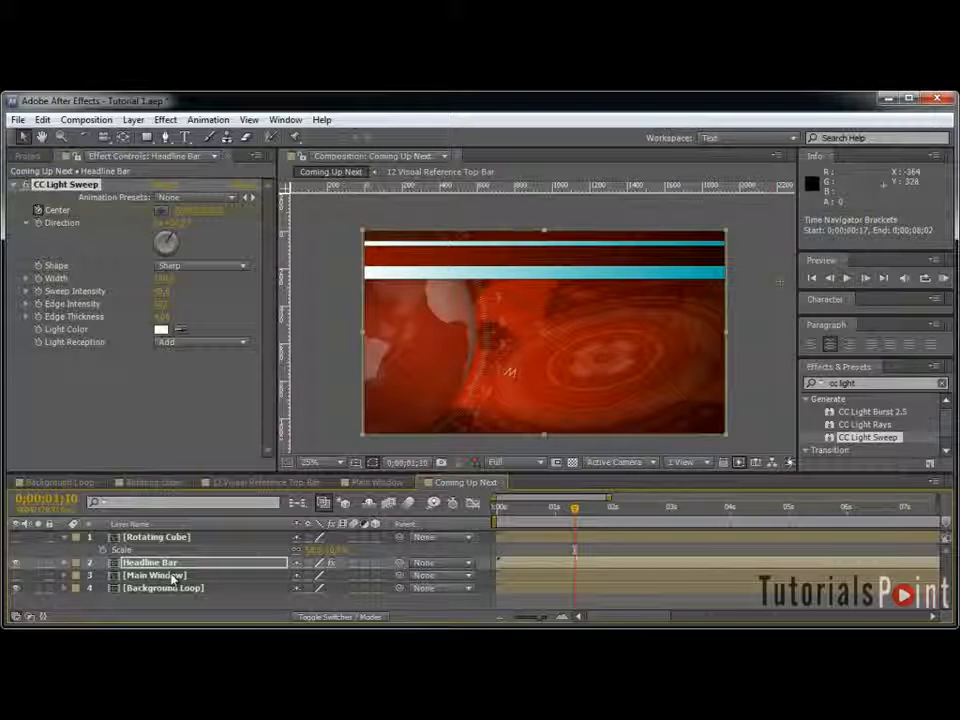
Step: Create a full-frame white solid named Matte, hide it, and make the Main Window layer visible again
key(ctrl+y)
text(Matte)
key(Return)
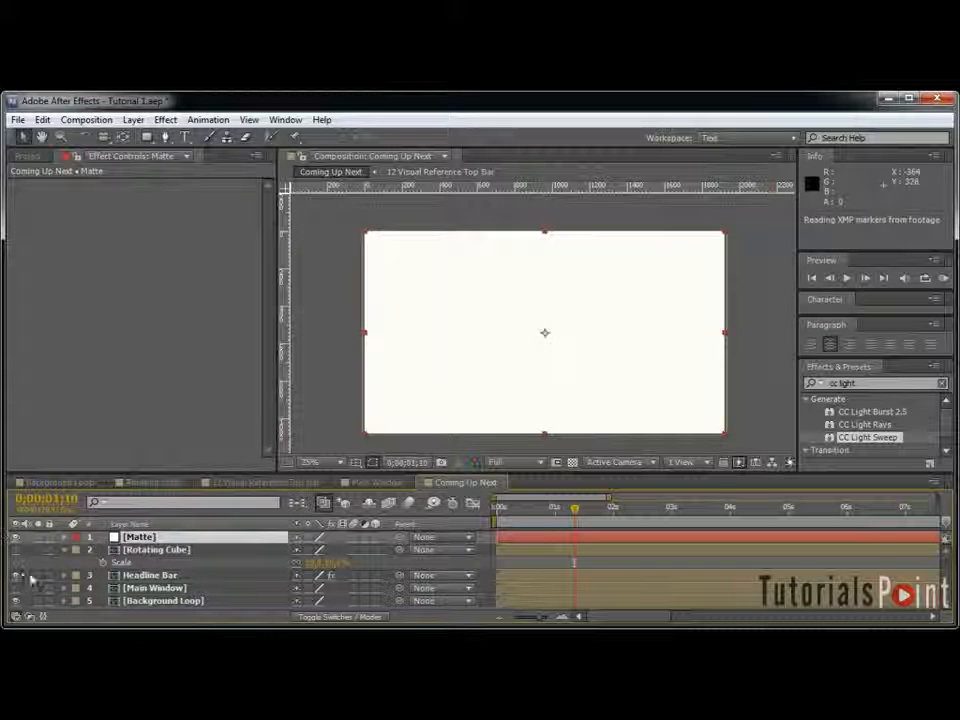
click(157, 589)
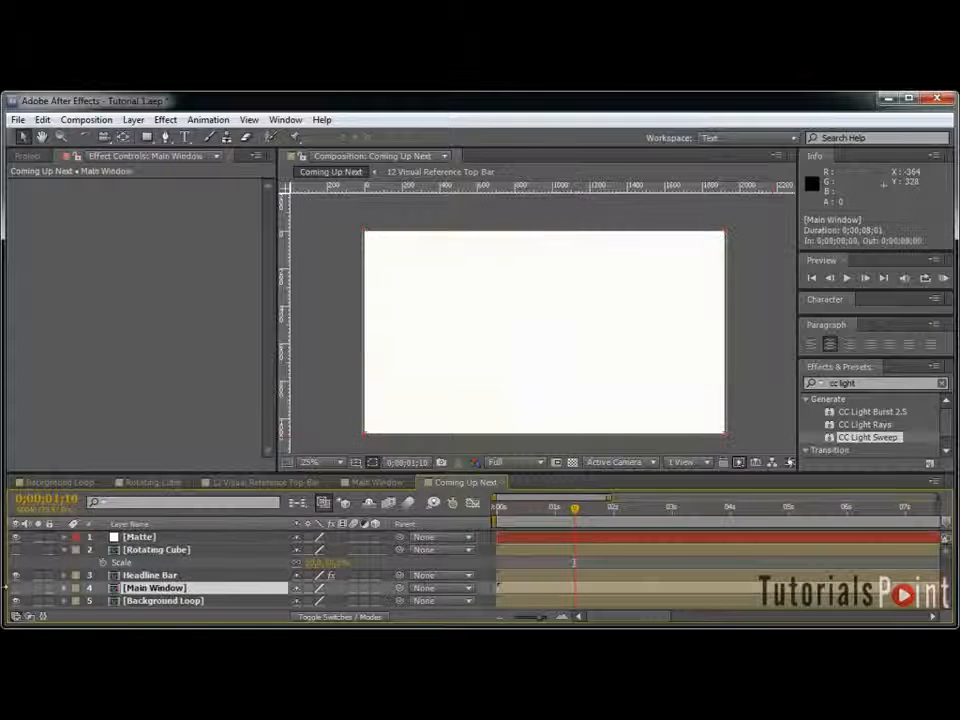
click(16, 537)
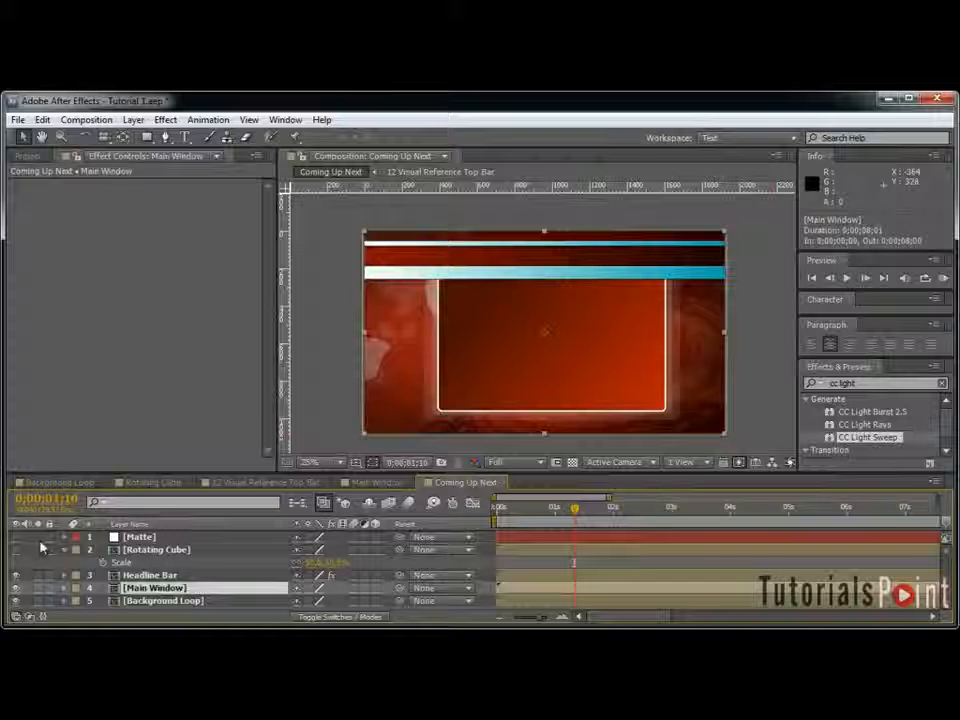
Step: Draw a rectangular mask on Matte, about 2404 by 372 px, from above the frame down to the thick stripe
click(148, 538)
key(q)
mouse_move(340, 204)
mouse_down()
mouse_move(352, 238)
mouse_move(655, 238)
mouse_move(767, 254)
mouse_move(790, 272)
mouse_up()
Step: Move the Matte layer directly above Main Window in the enlarged timeline, with the layers listed by source name
scroll(122, 557, down, 2)
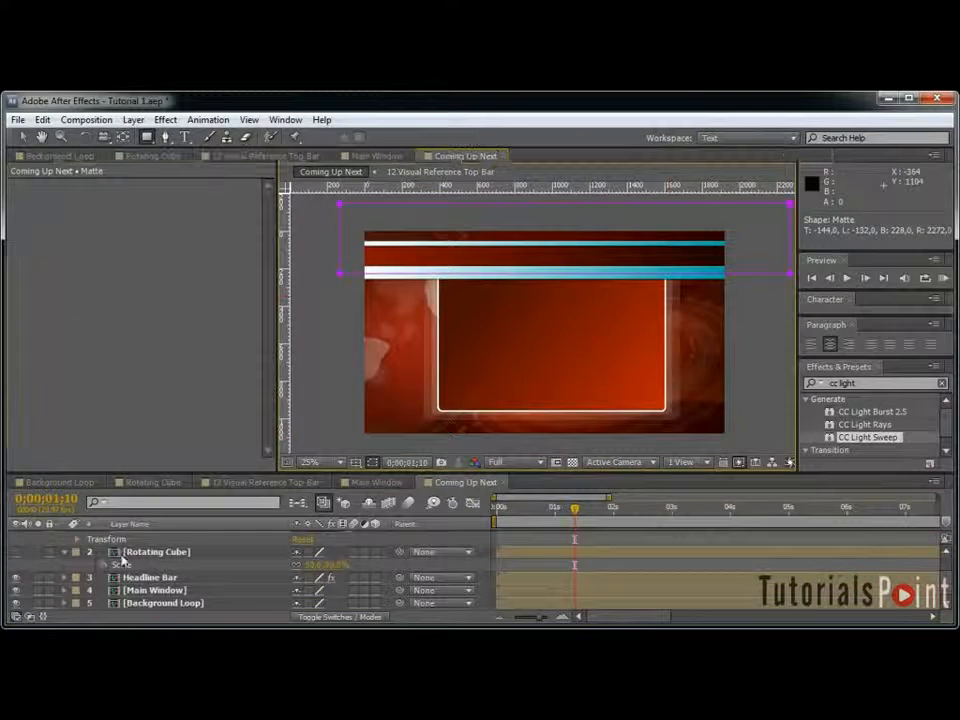
key(grave)
key(Return)
click(134, 198)
drag(148, 211, 180, 298)
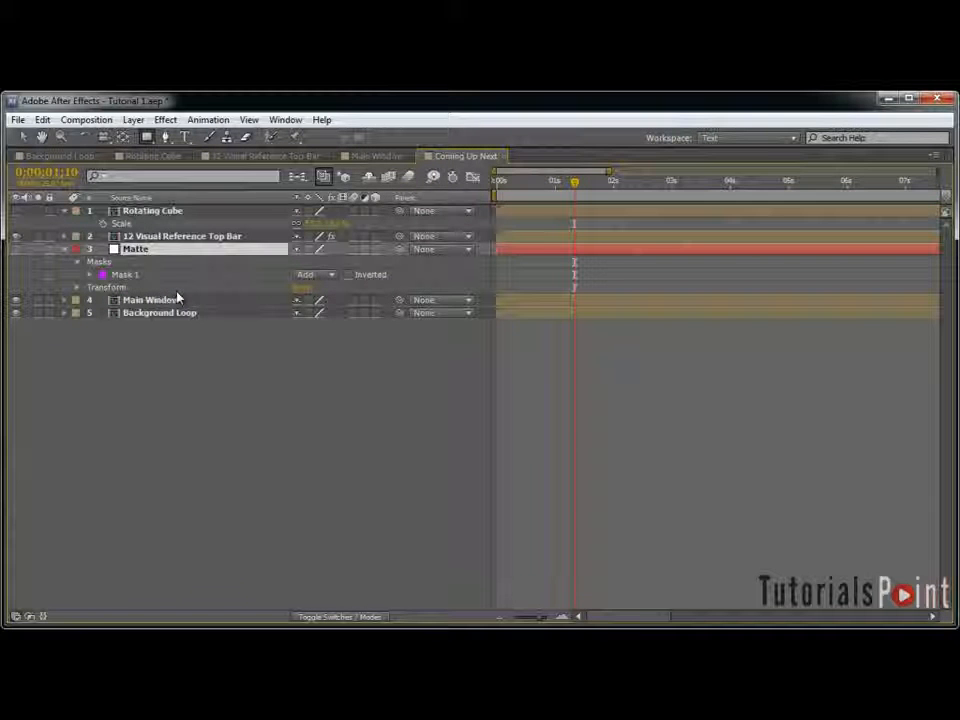
Step: Set Main Window's track matte to use the alpha of the Matte layer
key(grave)
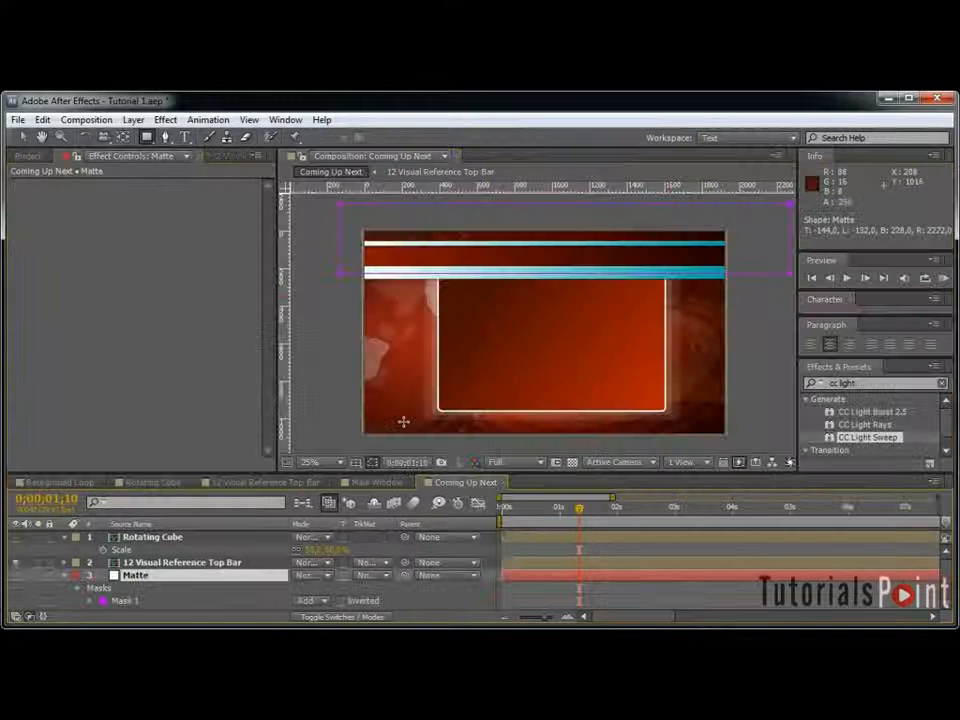
scroll(372, 594, down, 1)
click(370, 591)
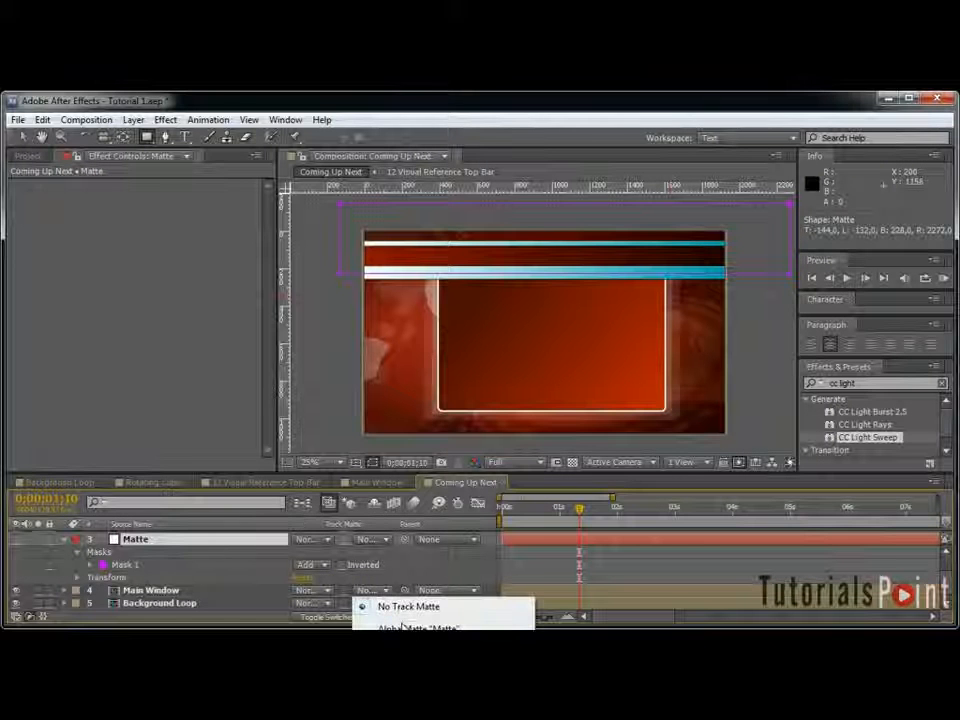
click(412, 627)
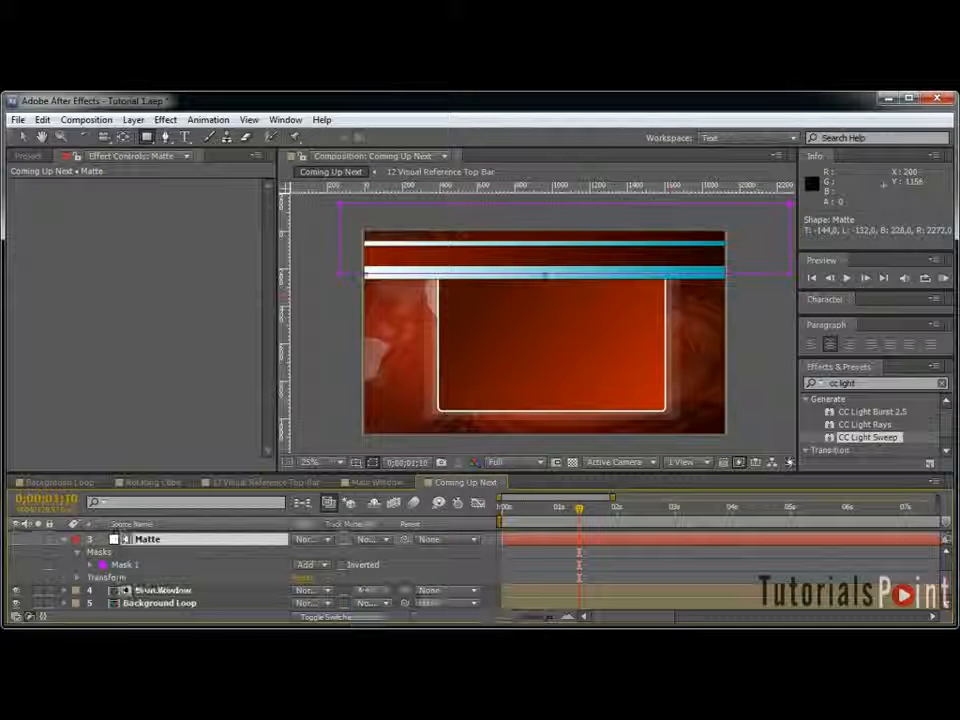
Step: Collapse the Matte, 12 Visual Reference Top Bar and Rotating Cube layers in the timeline
click(63, 539)
click(200, 590)
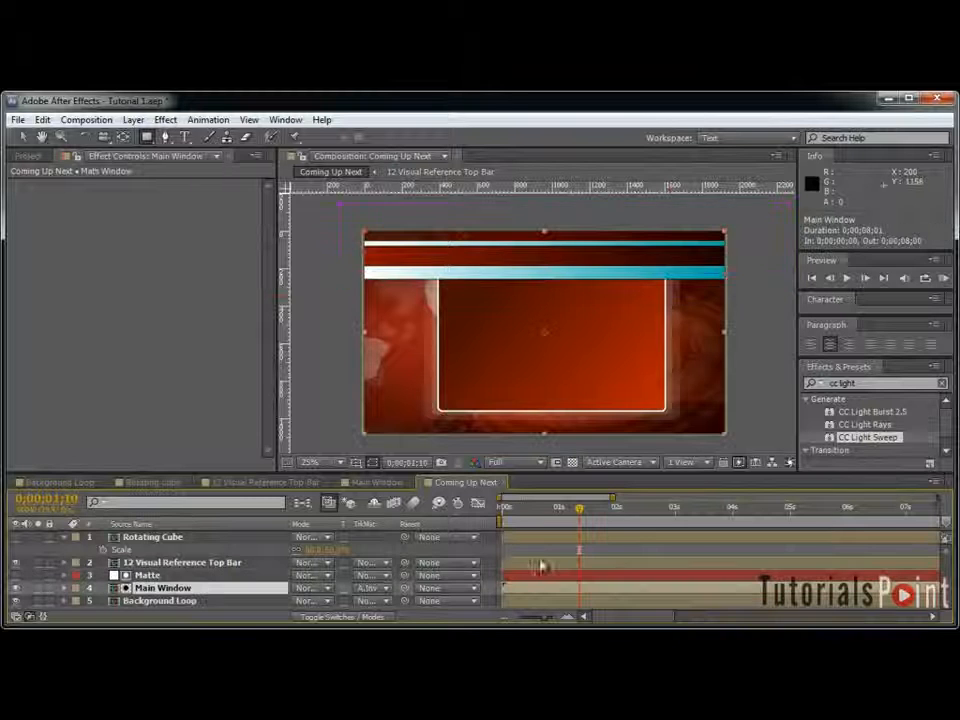
click(183, 563)
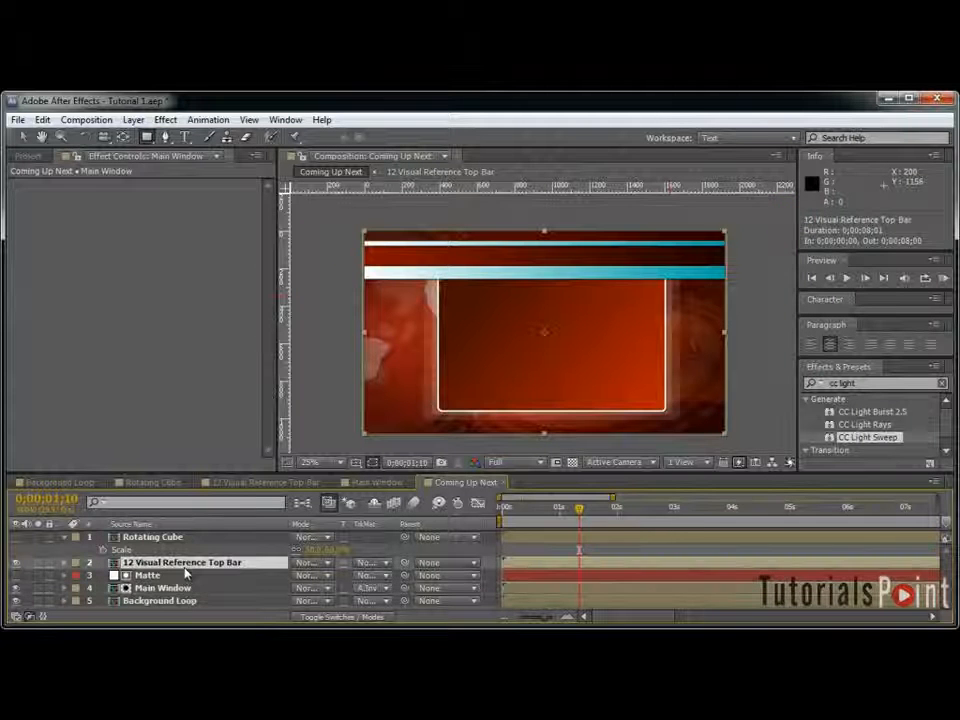
key(u)
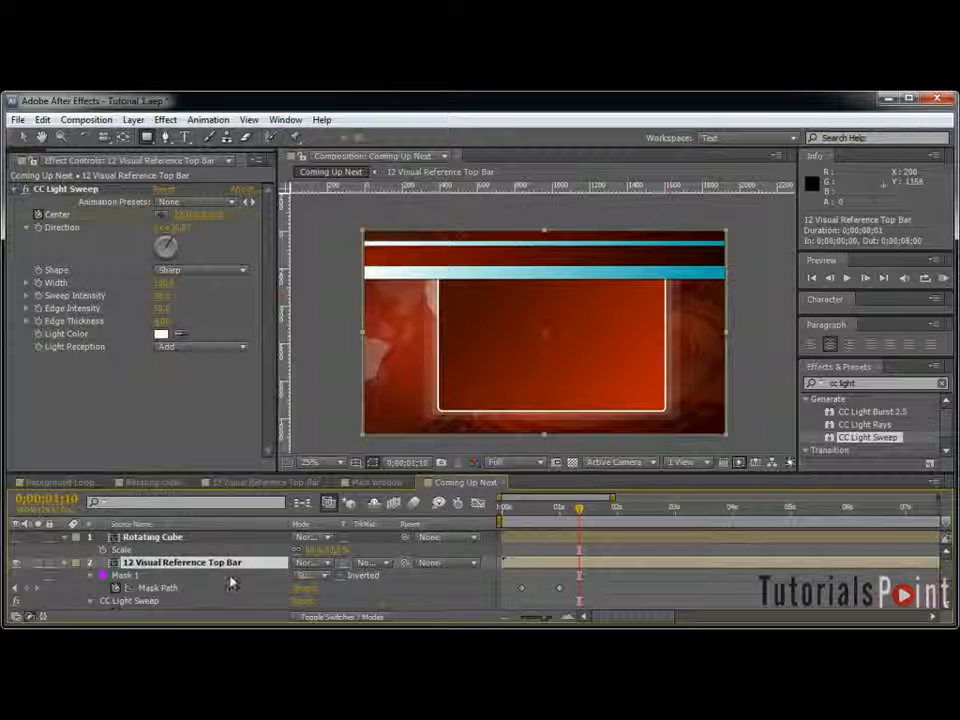
click(64, 564)
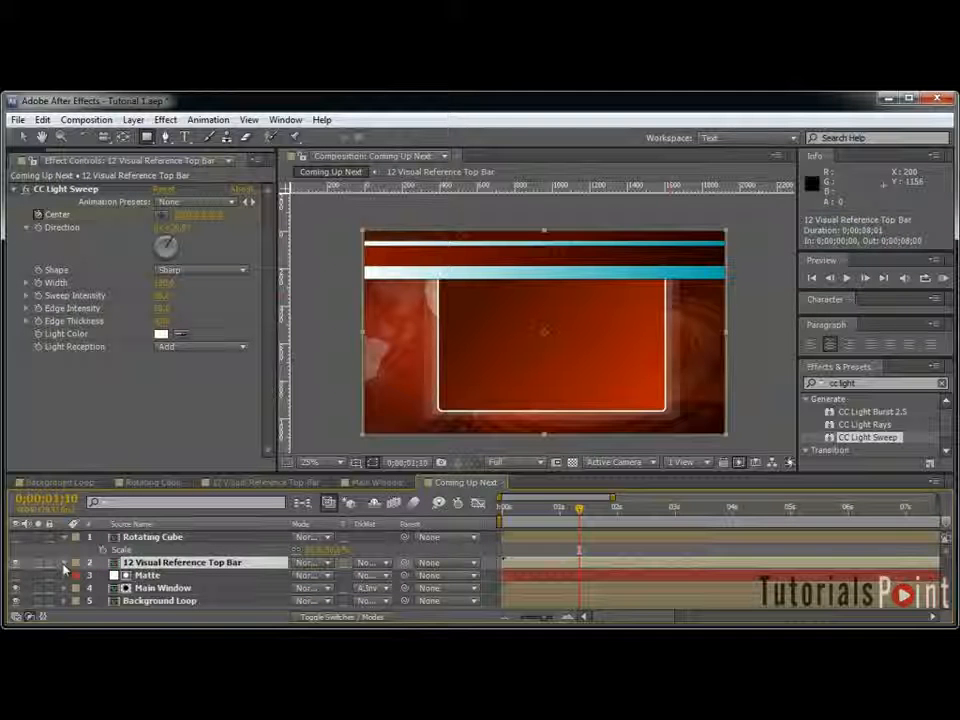
click(64, 537)
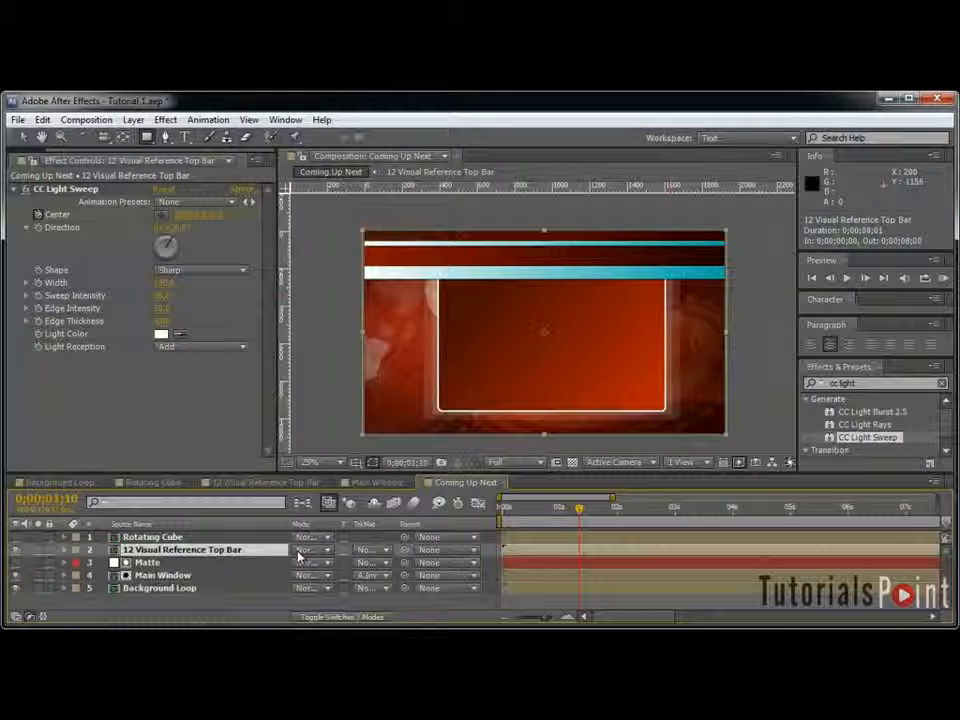
double_click(175, 551)
click(83, 483)
click(456, 485)
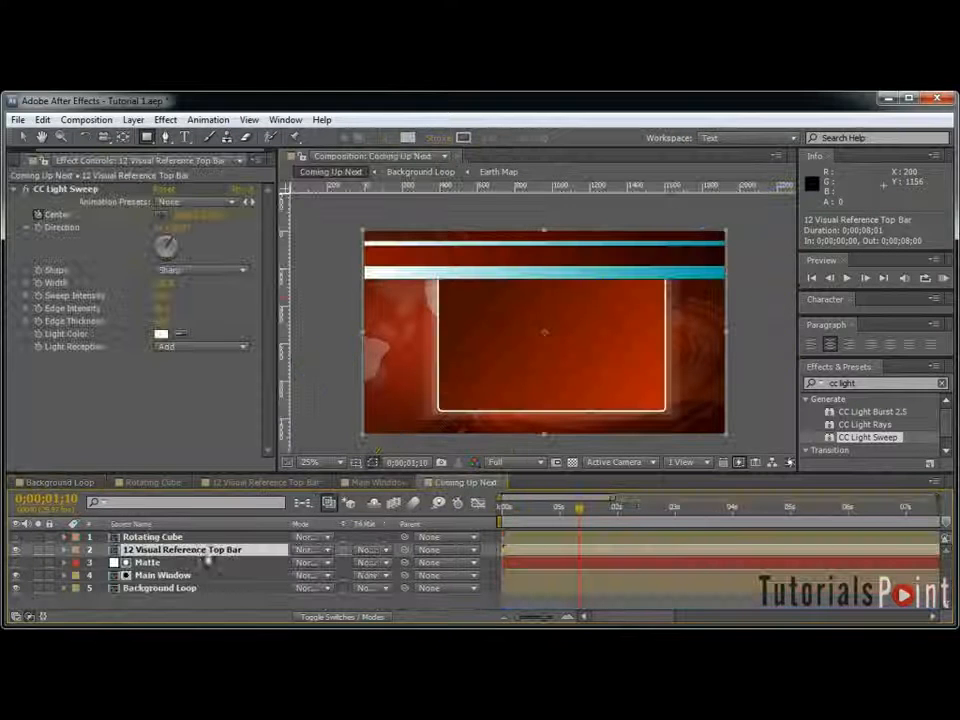
Step: Add a Position keyframe to Main Window at 0;00;01;00, where the top bar's mask animation ends, and move it to 0;00;01;10
key(u)
mouse_move(572, 520)
mouse_down()
mouse_move(527, 537)
mouse_move(561, 538)
mouse_up()
scroll(227, 562, down, 2)
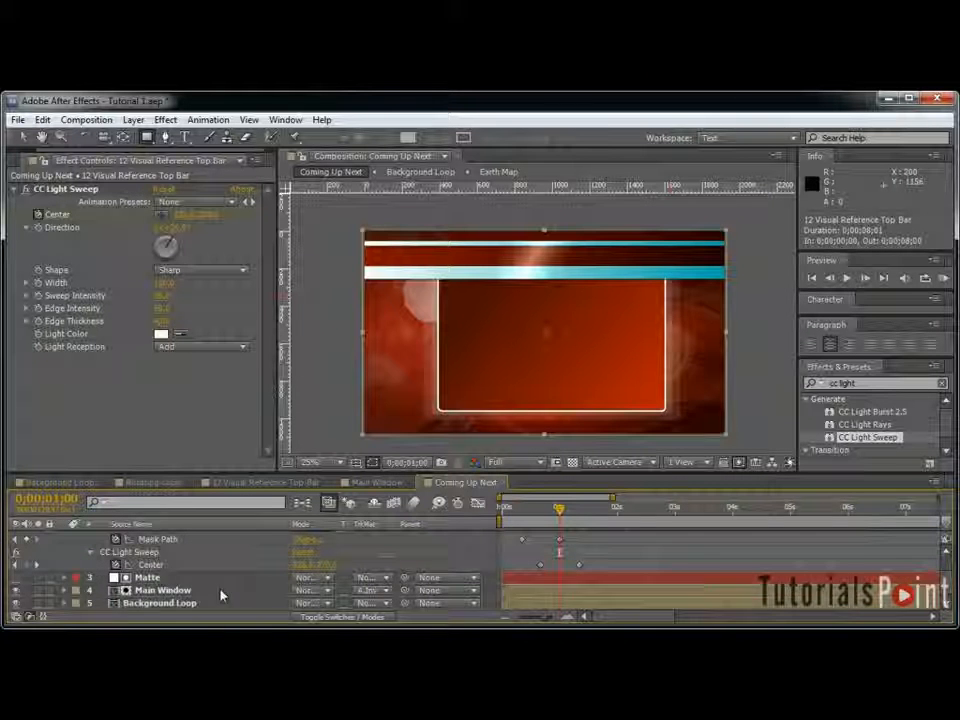
click(222, 596)
key(p)
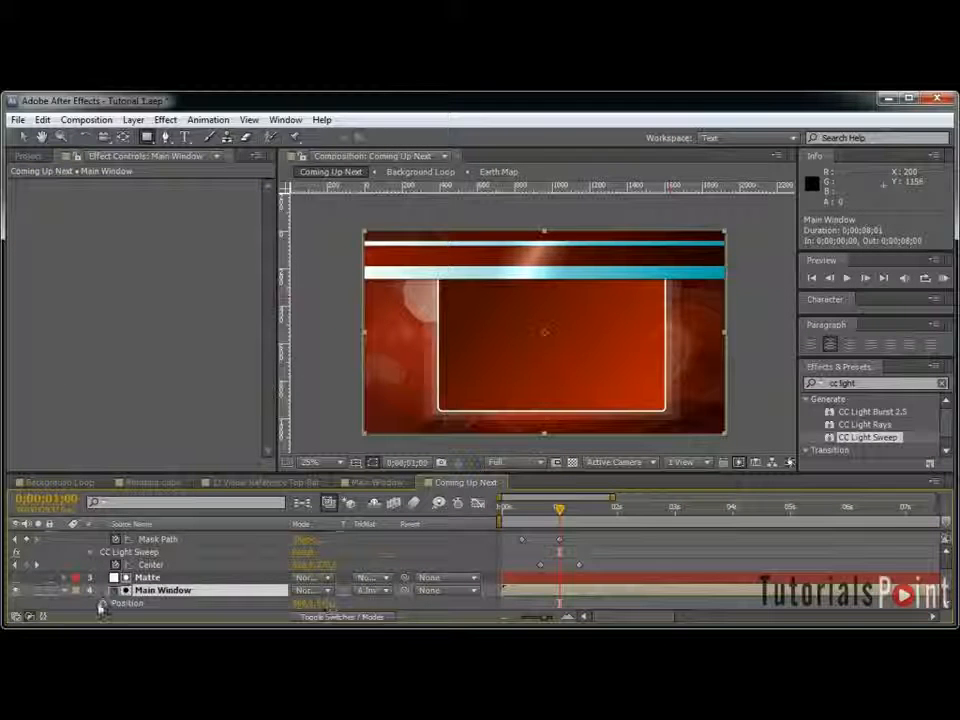
click(102, 604)
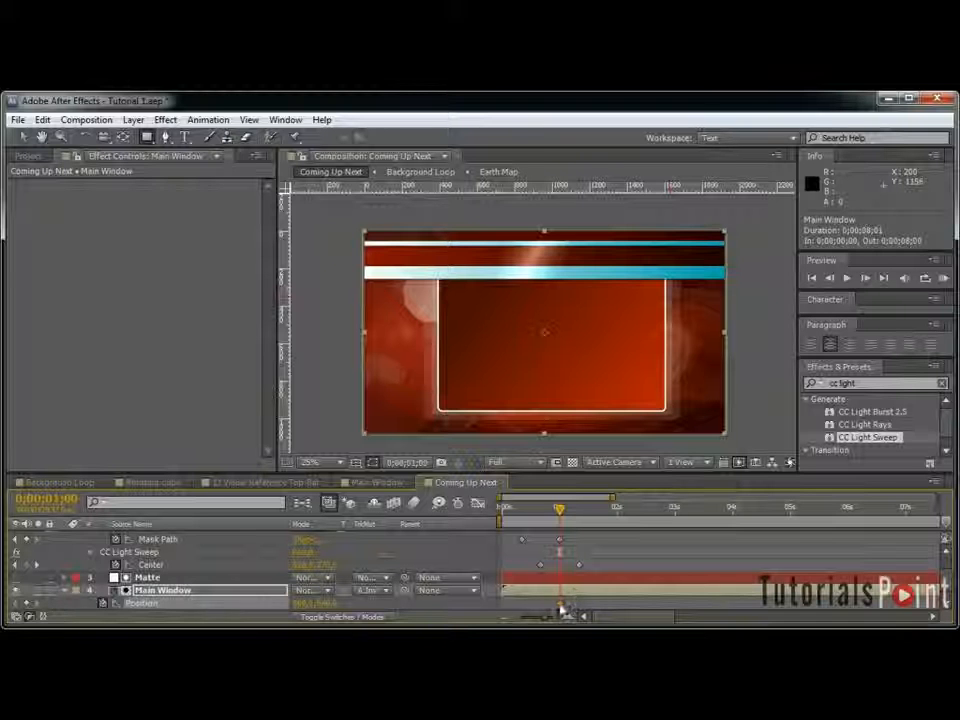
drag(560, 605, 580, 605)
Step: Raise Main Window out of sight behind the matte at 0;00;01;00, collapse the open layers and scrub through the slide-in
drag(331, 604, 153, 604)
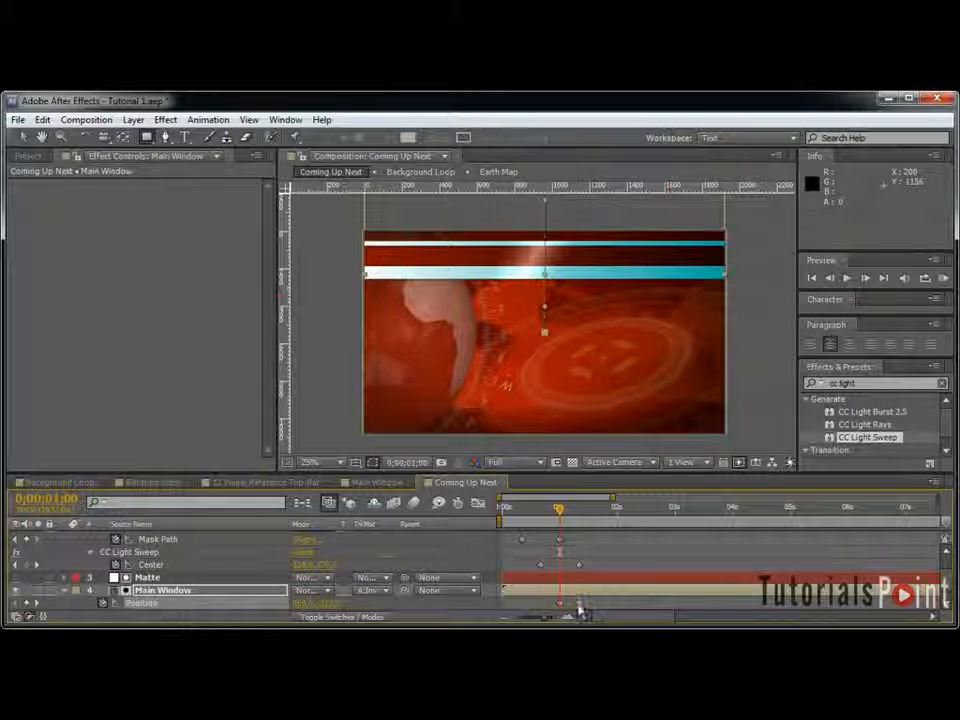
click(64, 590)
click(64, 550)
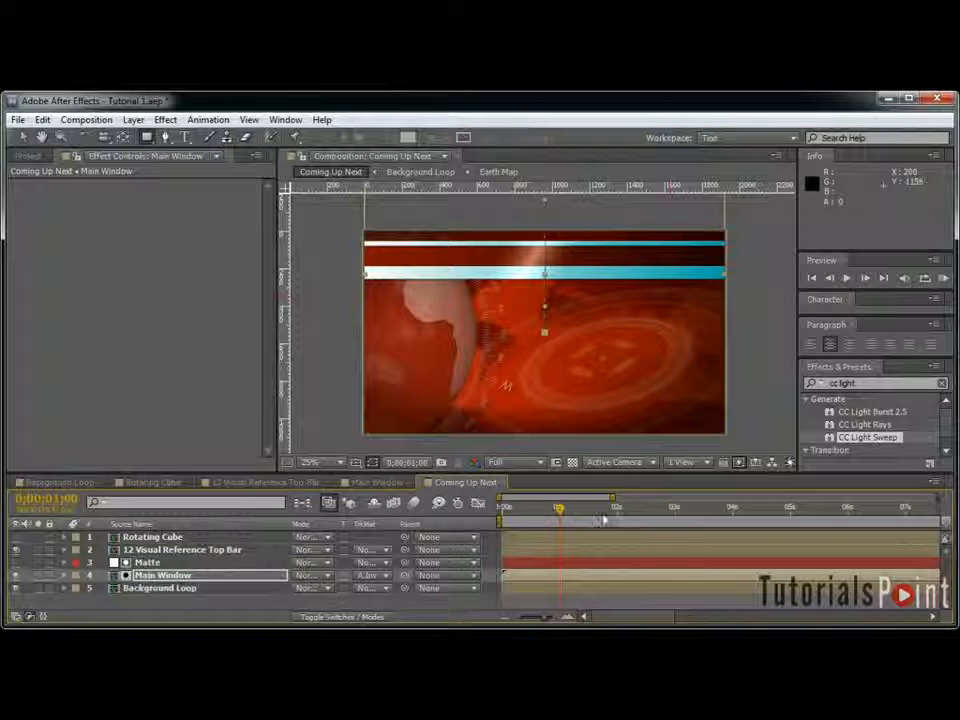
mouse_move(558, 508)
mouse_down()
mouse_move(585, 512)
mouse_move(561, 510)
mouse_move(561, 523)
mouse_move(574, 527)
mouse_move(559, 526)
mouse_up()
Step: Make Rotating Cube visible, reveal its Scale and Rotation properties, and show the layer switches to enable its motion blur
click(137, 539)
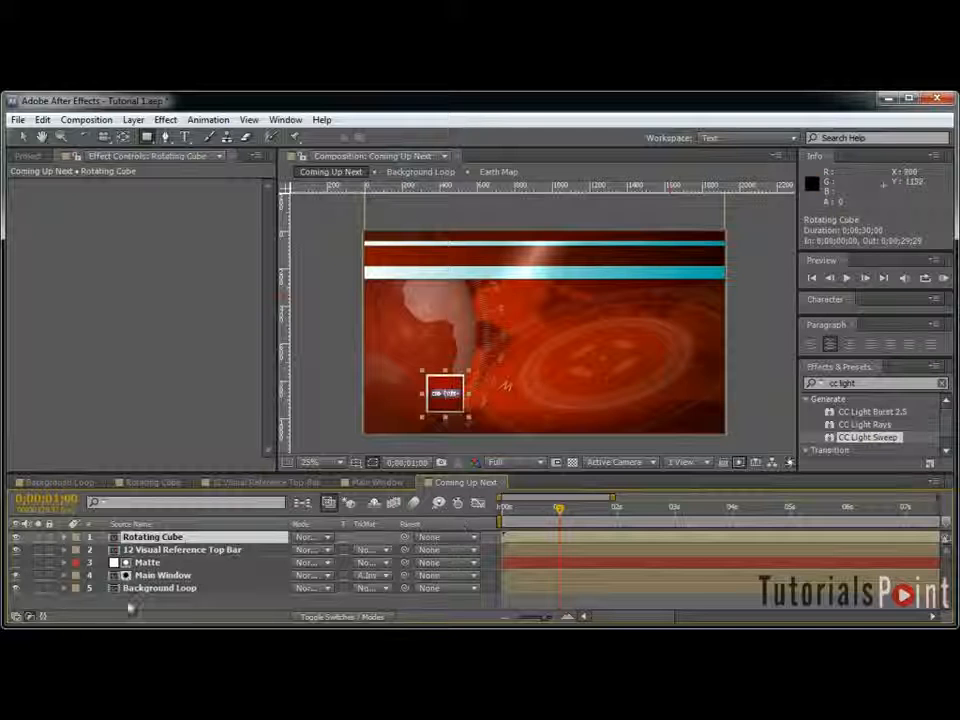
key(r)
key(shift+s)
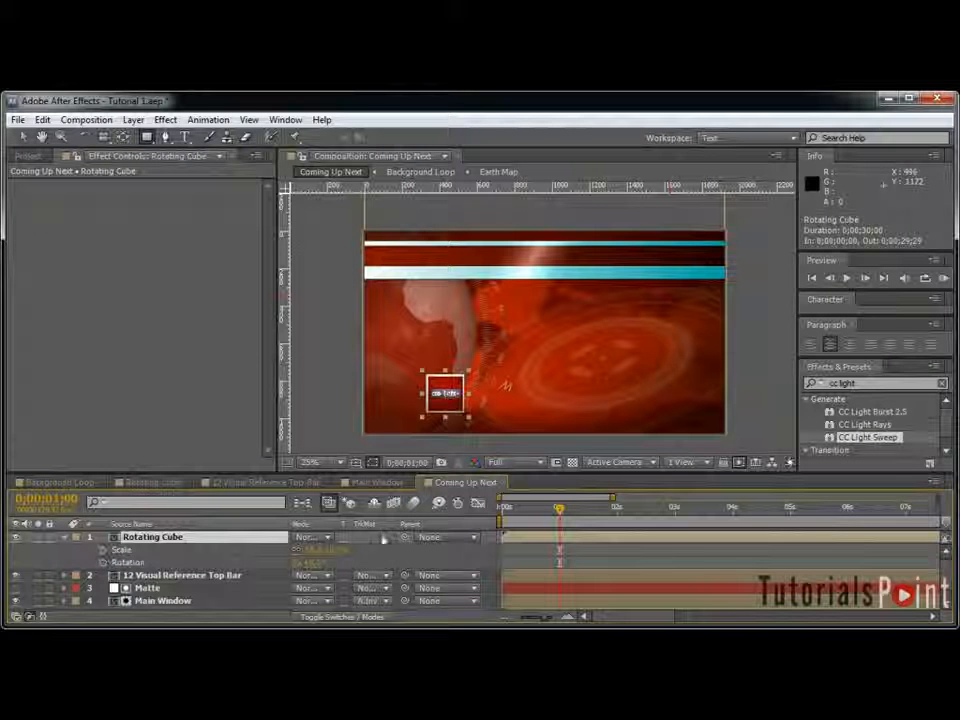
key(F4)
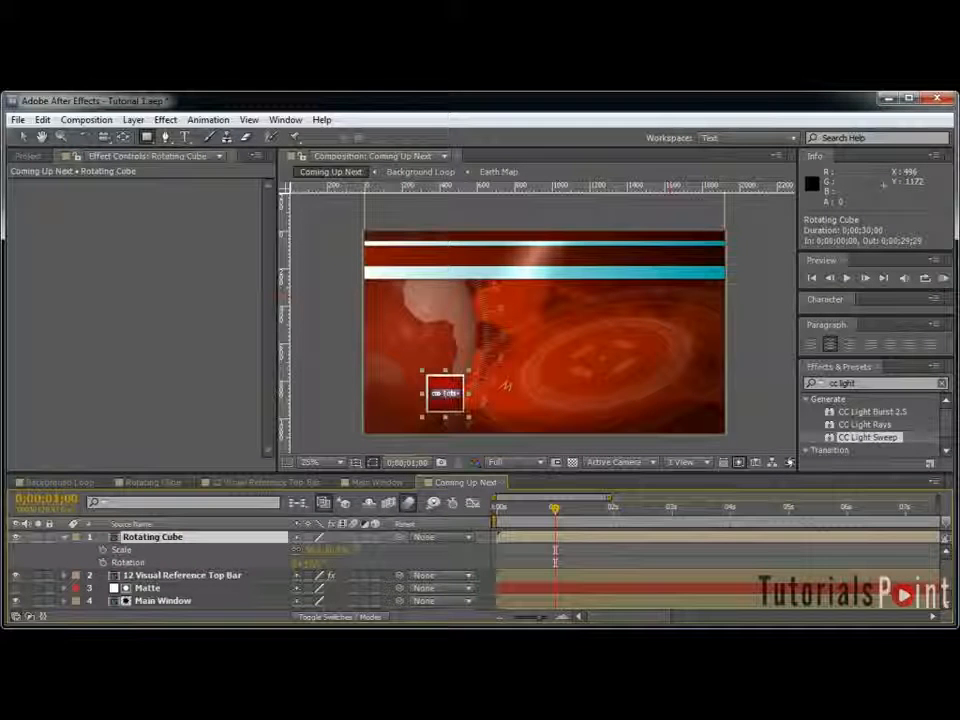
Step: Add Scale and Rotation keyframes to Rotating Cube and move both to 0;00;01;10
click(105, 550)
shift+click(105, 562)
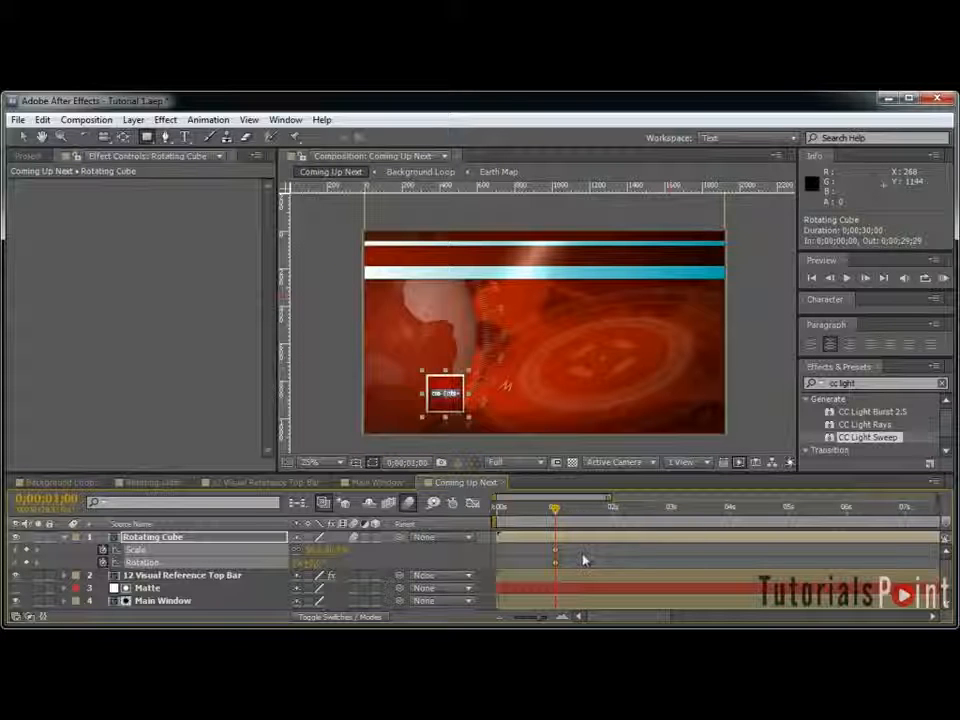
drag(555, 556, 574, 560)
key(Page_Up)
key(space)
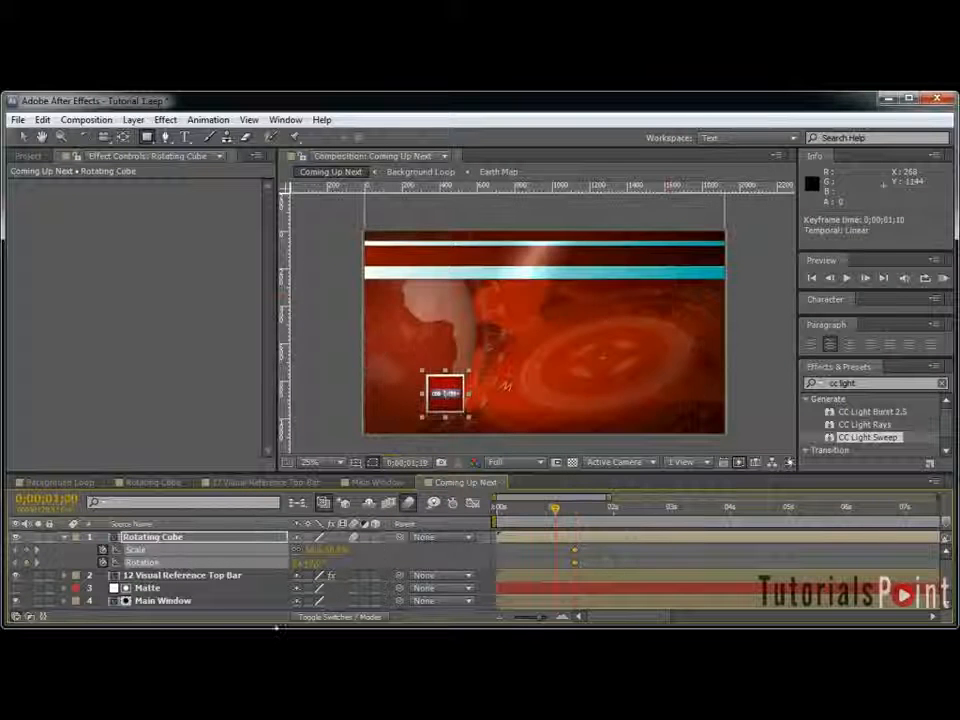
Step: At 0;00;01;00, keyframe a changed Rotation and a Scale of 0 for Rotating Cube, and scrub to 0;00;01;10
click(376, 561)
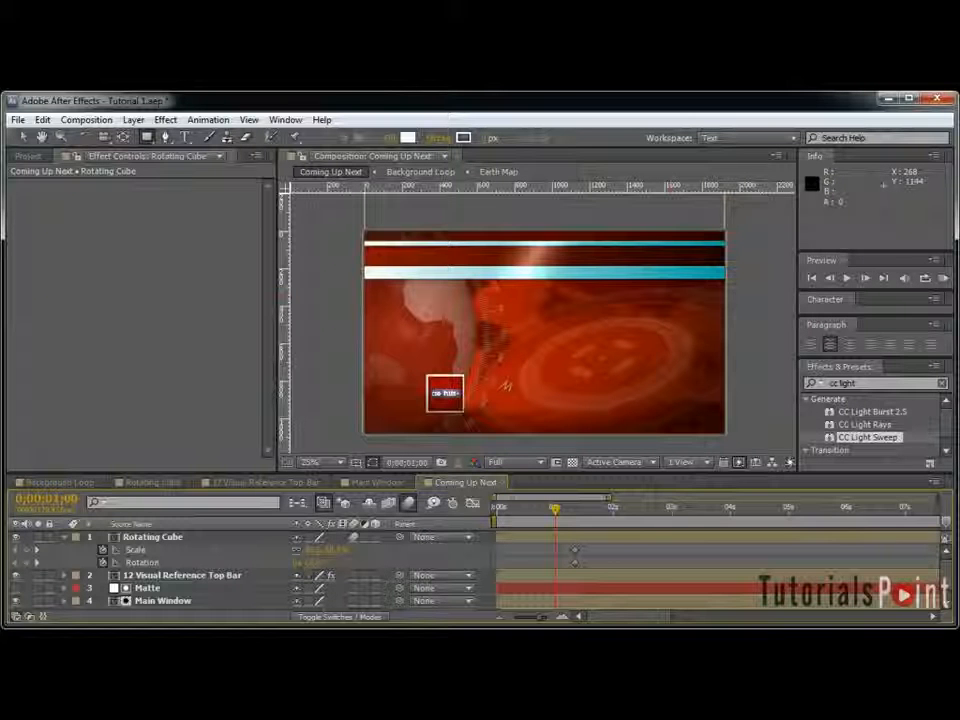
drag(305, 562, 426, 568)
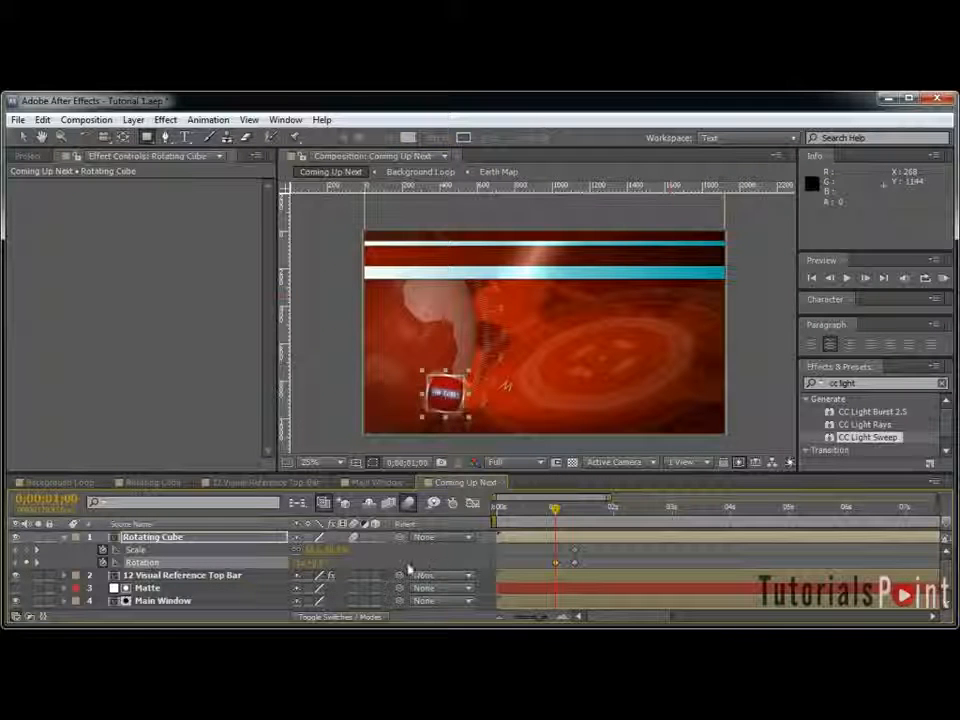
text(0)
key(Return)
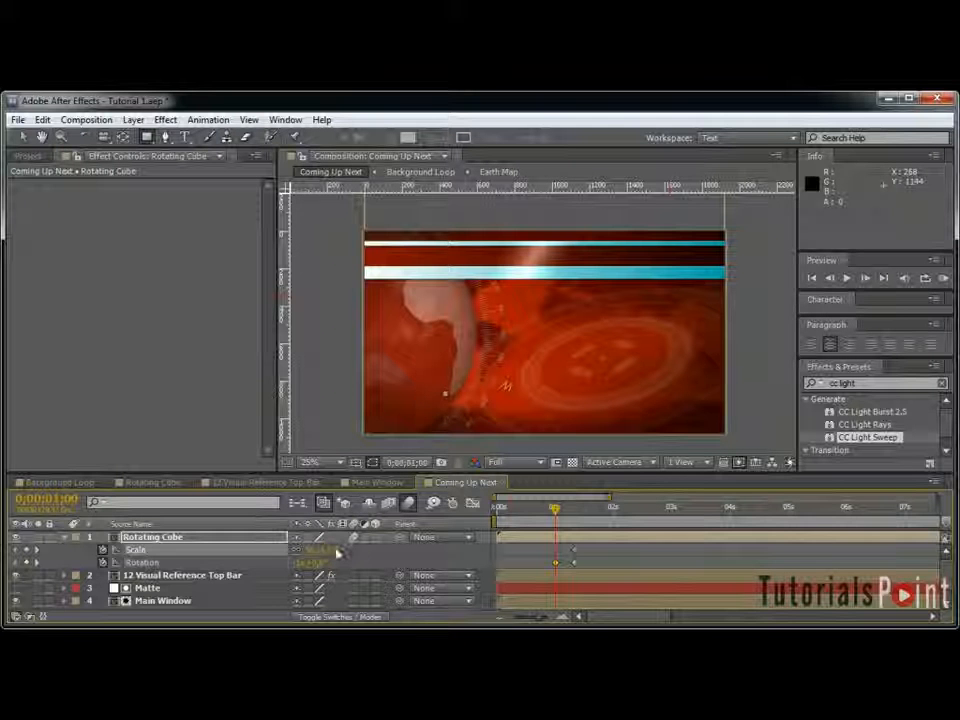
drag(557, 512, 576, 517)
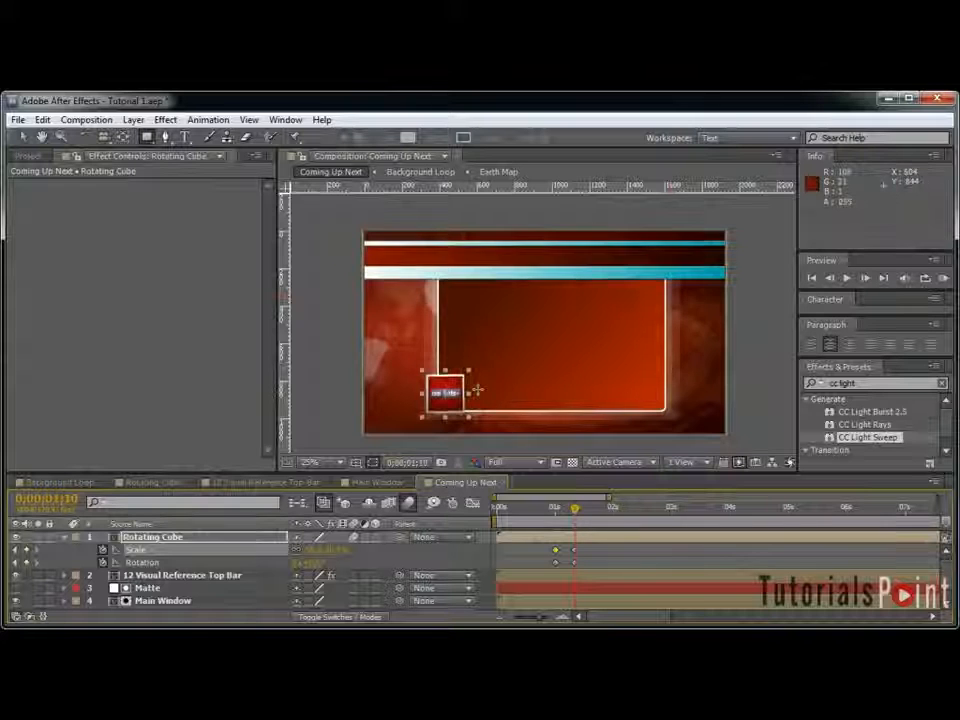
Step: Collapse the Rotating Cube layer and create a full-frame white solid named Clock above it
key(period)
drag(450, 375, 541, 260)
scroll(538, 297, up, 1)
scroll(538, 297, down, 1)
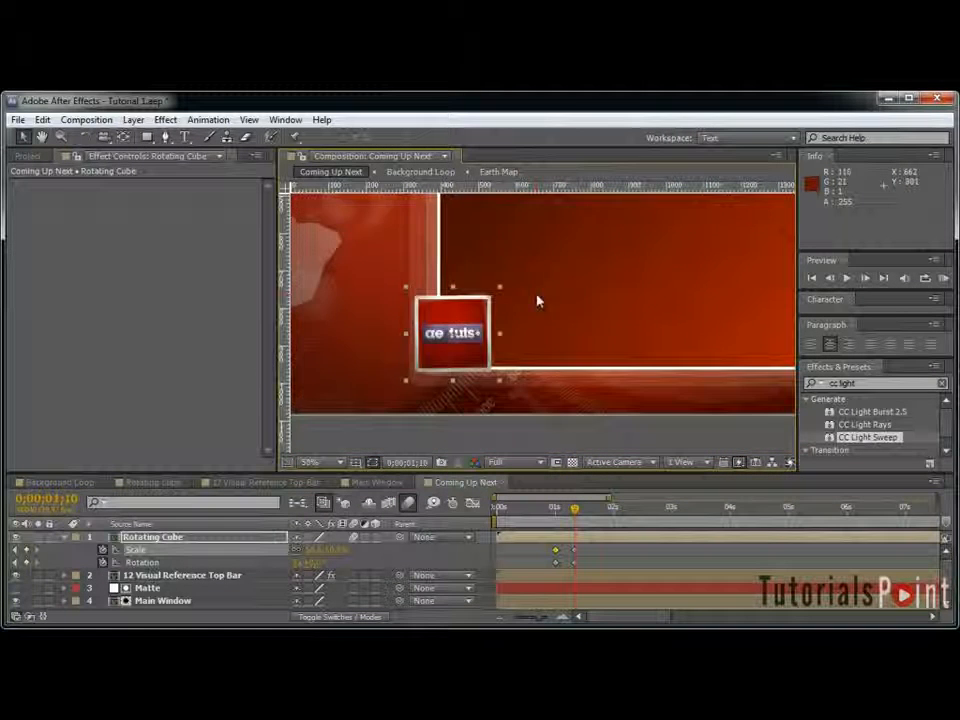
scroll(537, 301, down, 1)
scroll(536, 301, up, 2)
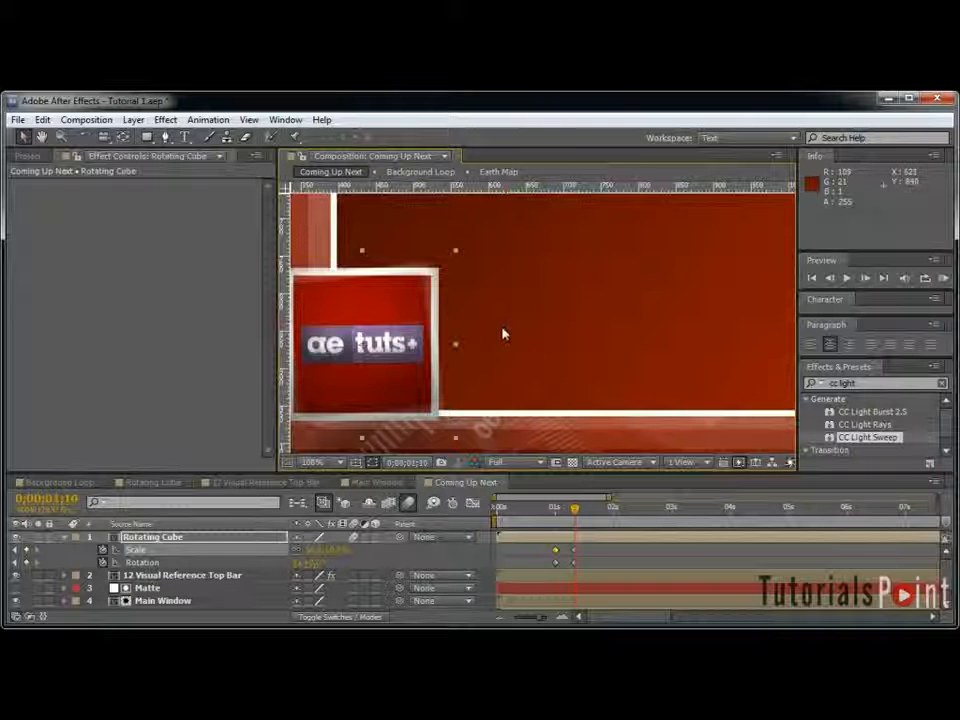
click(64, 537)
drag(458, 343, 586, 257)
key(ctrl+y)
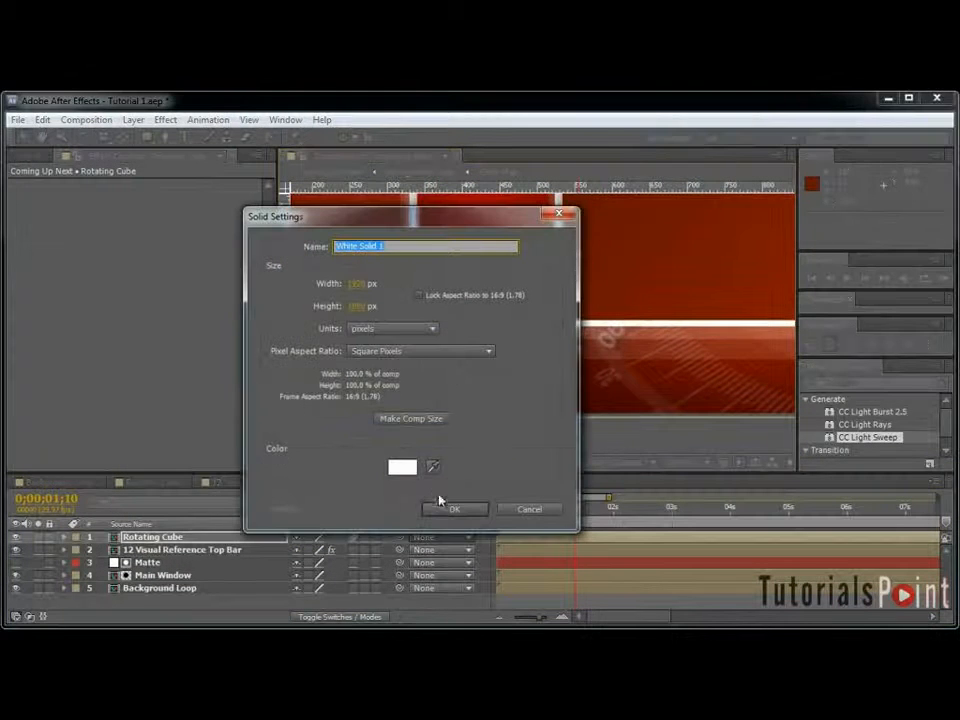
text(Clock)
key(Return)
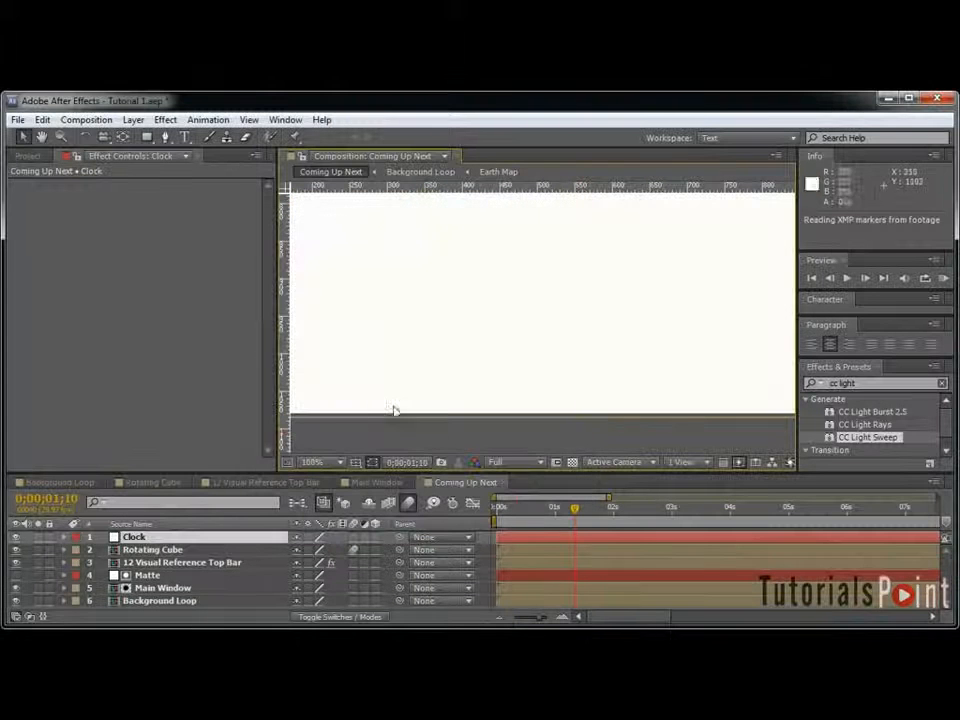
Step: Hide Clock and place vertical guides along the cube's left and right edges, at 329 and 533 px
click(15, 537)
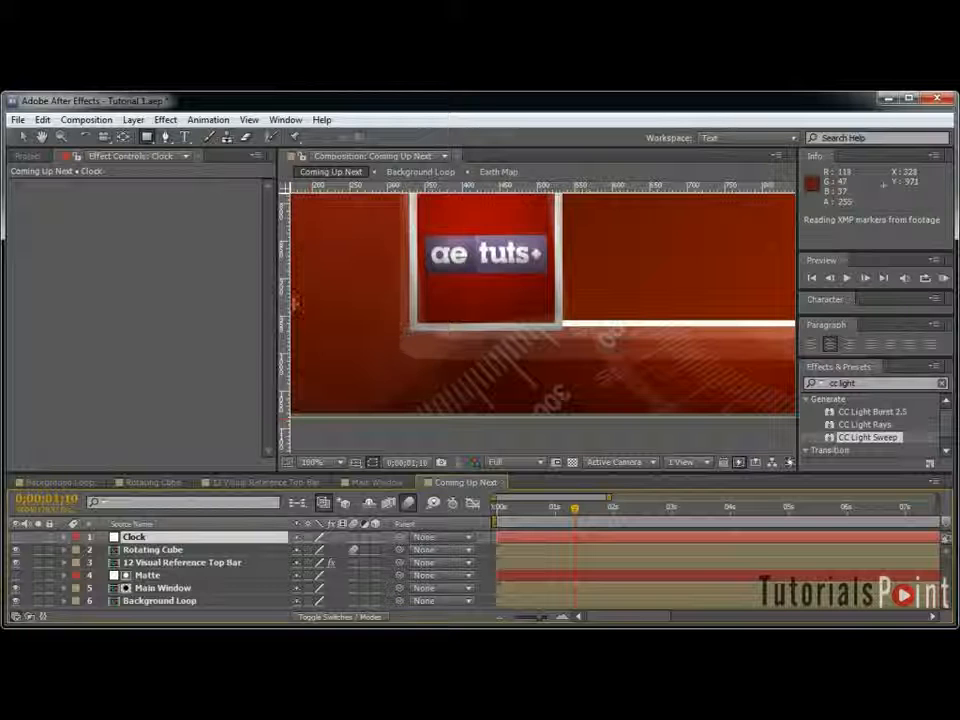
drag(285, 303, 412, 342)
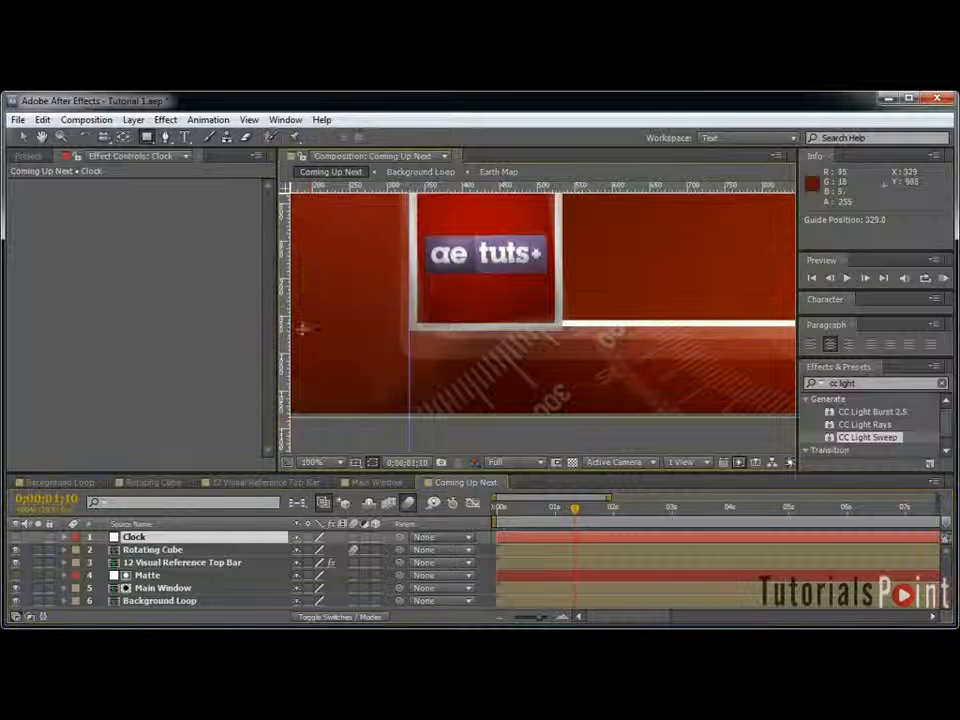
drag(290, 327, 561, 355)
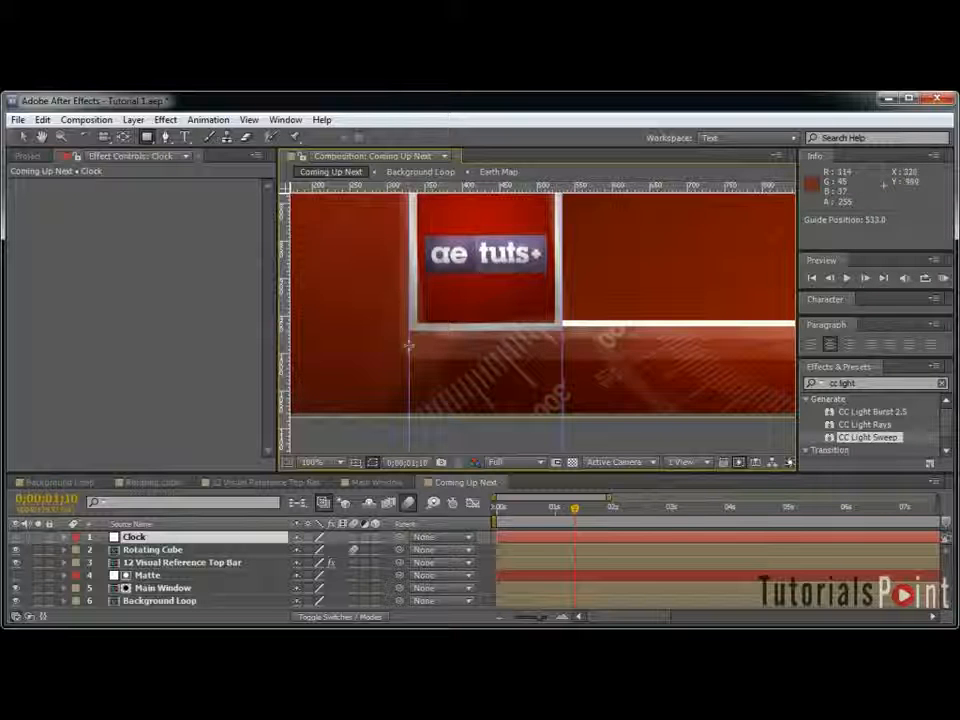
Step: Draw a rectangular mask on Clock between the guides below the cube, about 204 by 47 px, and make Clock visible
drag(408, 345, 461, 374)
drag(549, 383, 561, 381)
key(m)
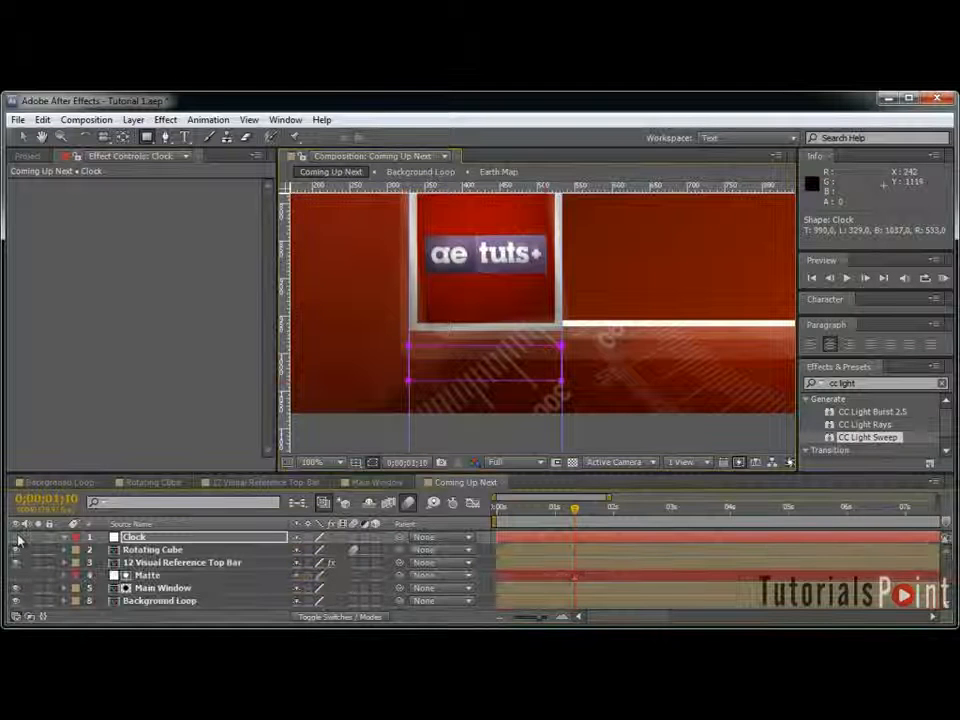
click(16, 537)
Step: Apply the Ramp effect to the Clock layer
click(165, 119)
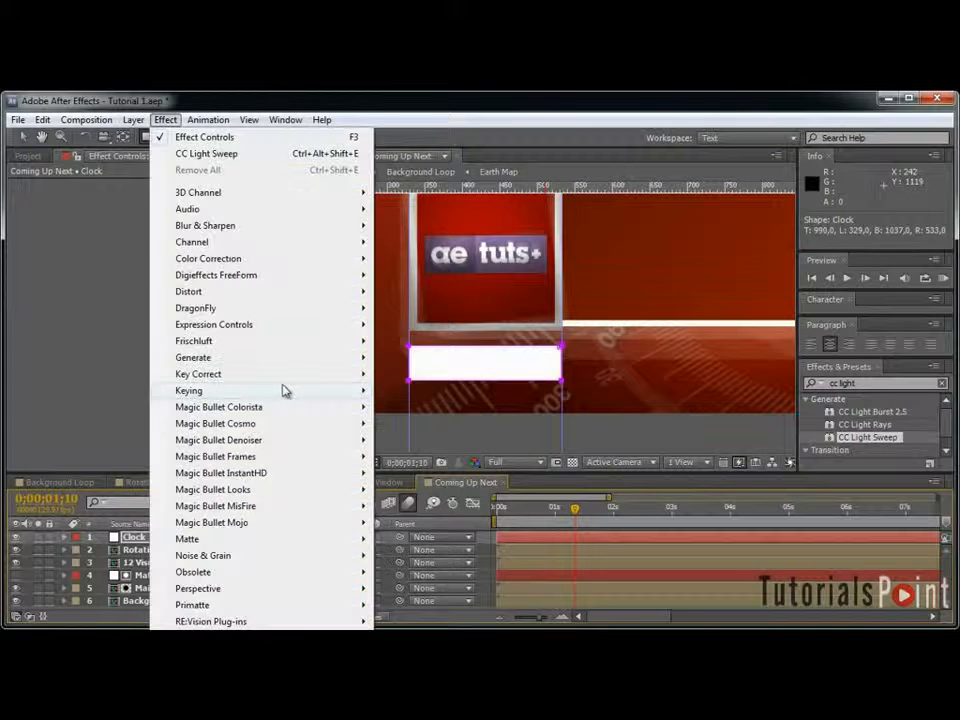
mouse_move(286, 360)
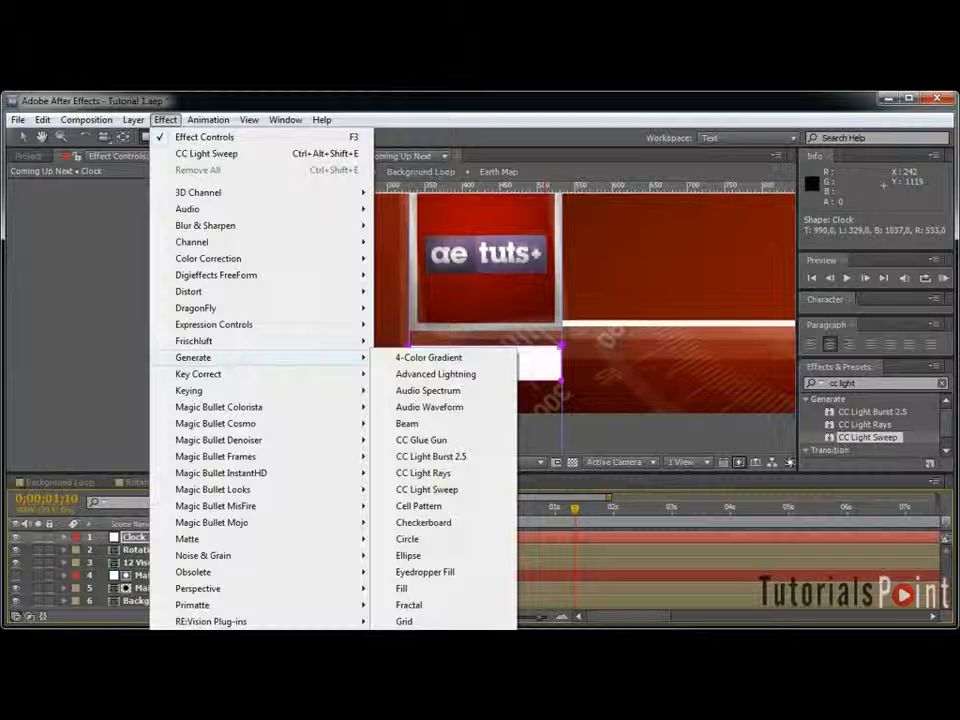
click(410, 687)
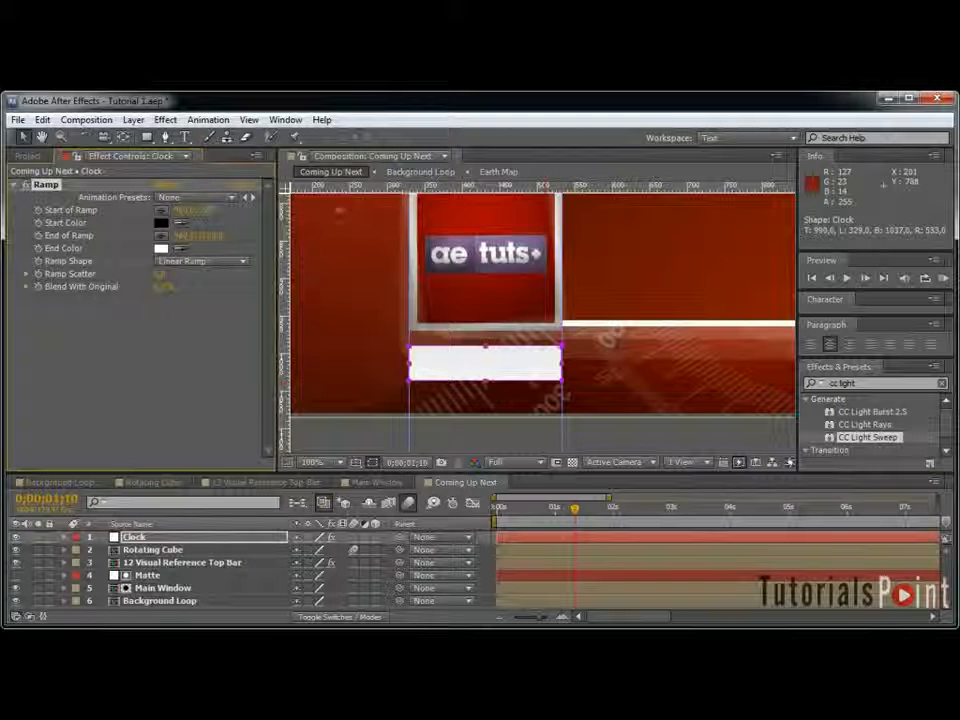
Step: Run Clock's ramp from the middle of the bar's upper edge to its lower edge, with a light grey start color
click(162, 212)
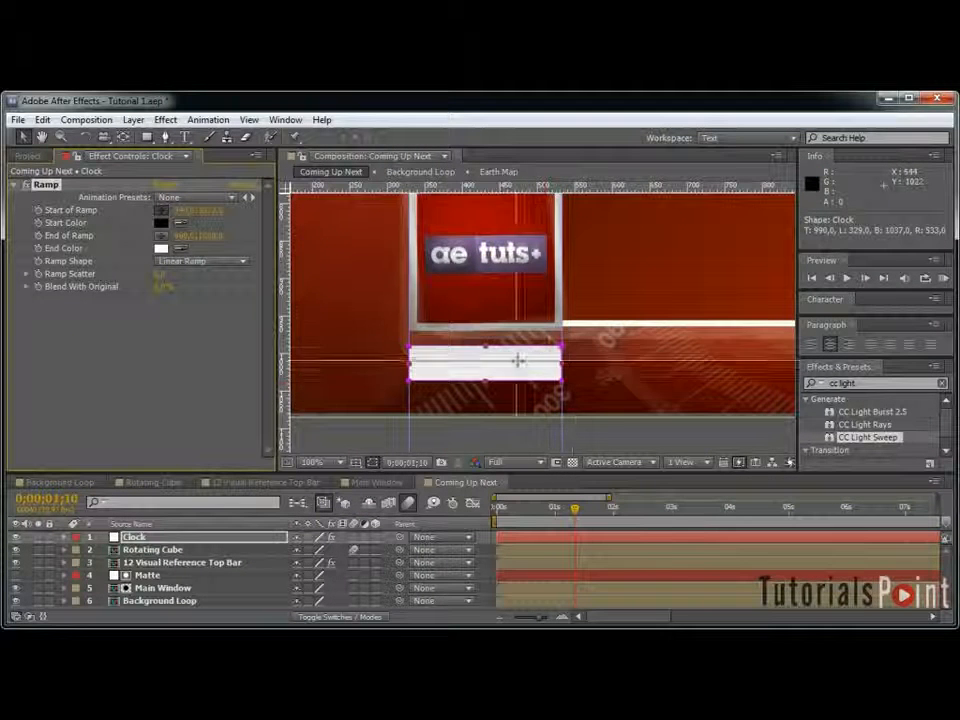
click(486, 350)
click(160, 235)
click(486, 378)
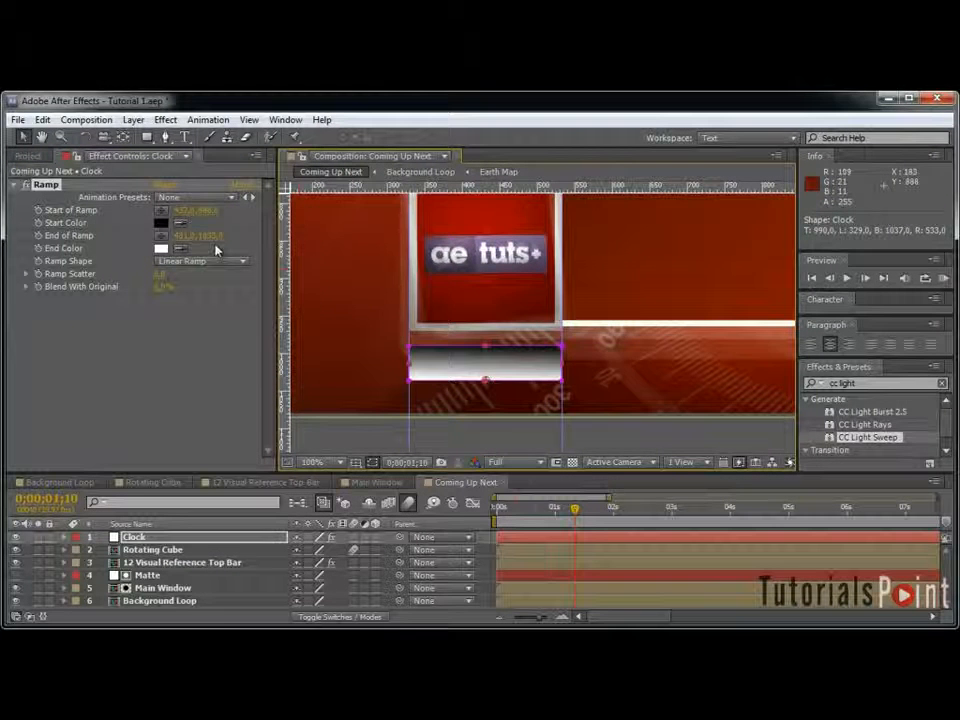
click(161, 222)
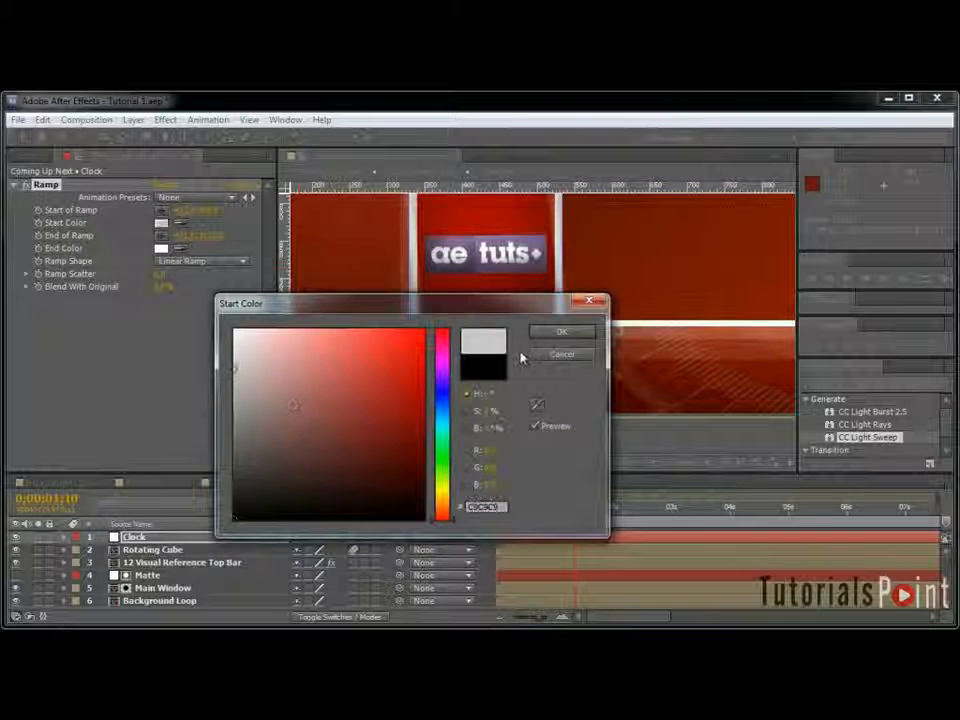
click(560, 333)
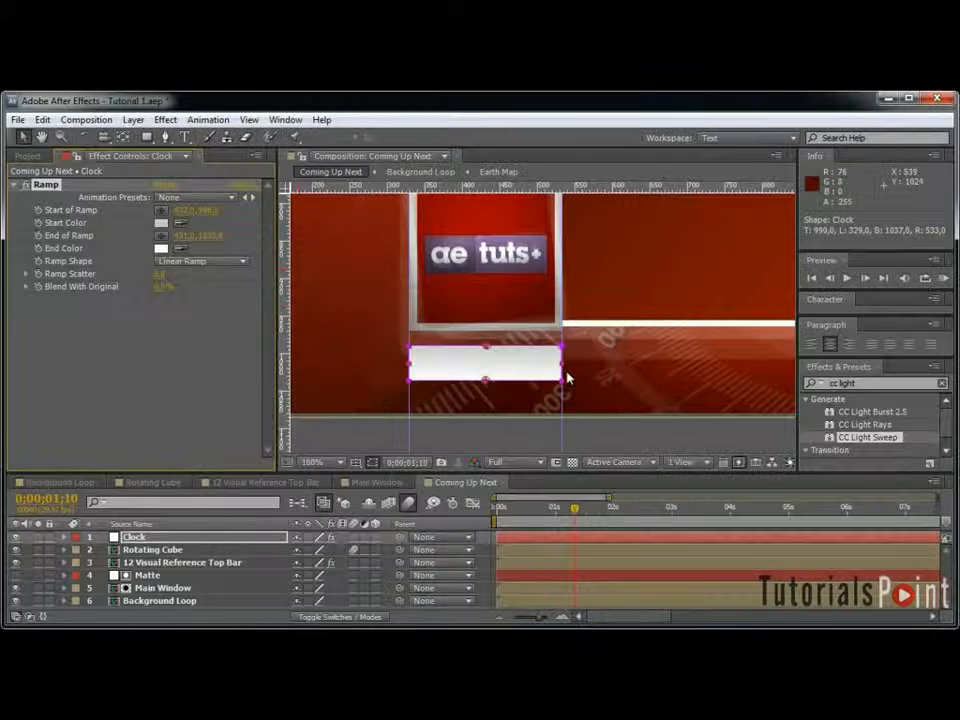
Step: Darken the start color of Clock's ramp to the grey A6A6A6
click(161, 223)
click(229, 395)
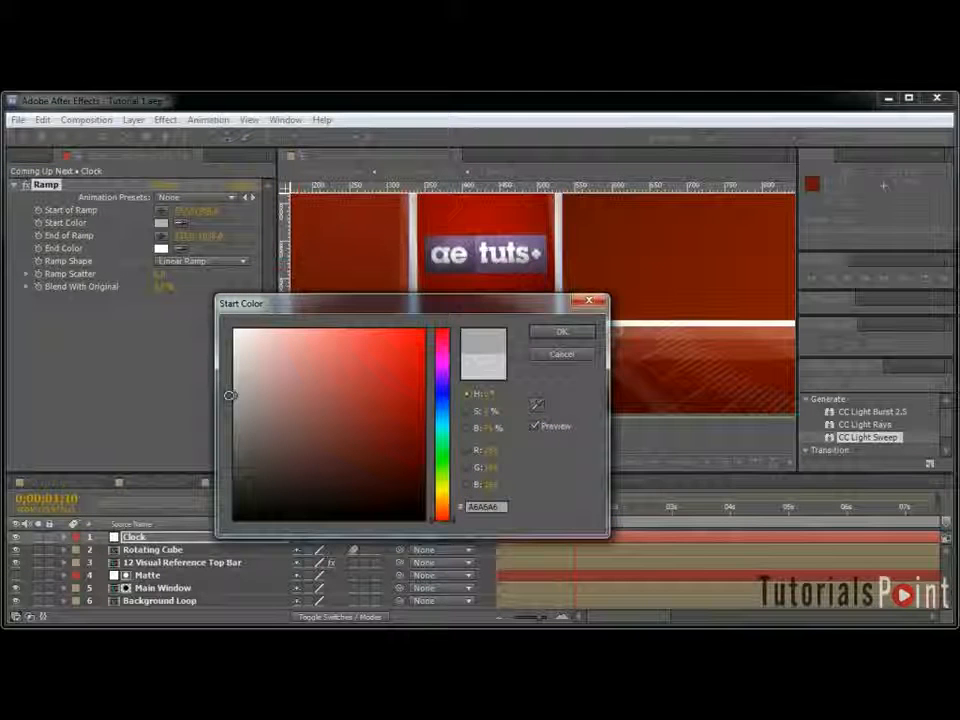
click(576, 330)
click(488, 539)
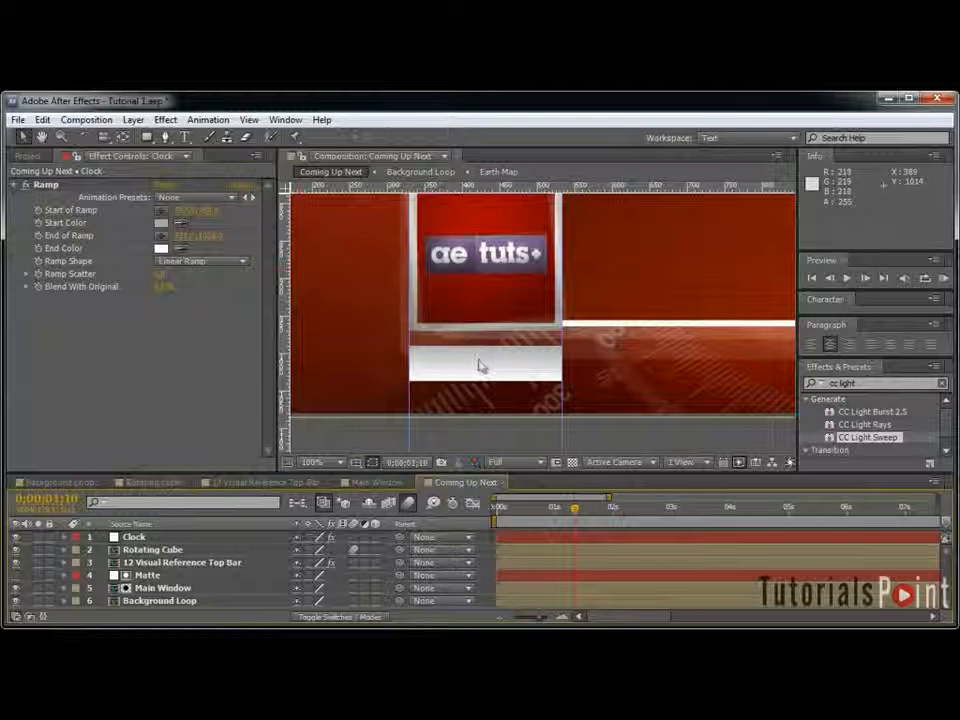
Step: Move the Clock layer below Rotating Cube in the layer stack
click(134, 537)
mouse_move(576, 513)
mouse_down()
mouse_move(568, 514)
mouse_move(576, 514)
mouse_up()
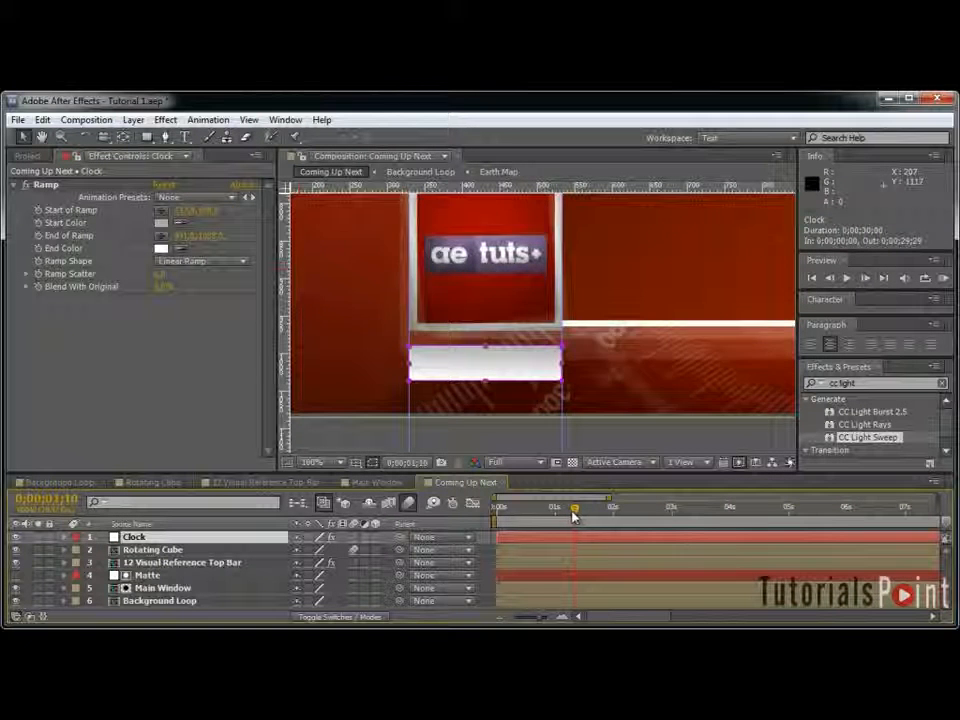
drag(176, 537, 180, 557)
Step: Raise Clock until it hides behind the cube and set a Position keyframe at 0;00;01;11
key(alt+shift+p)
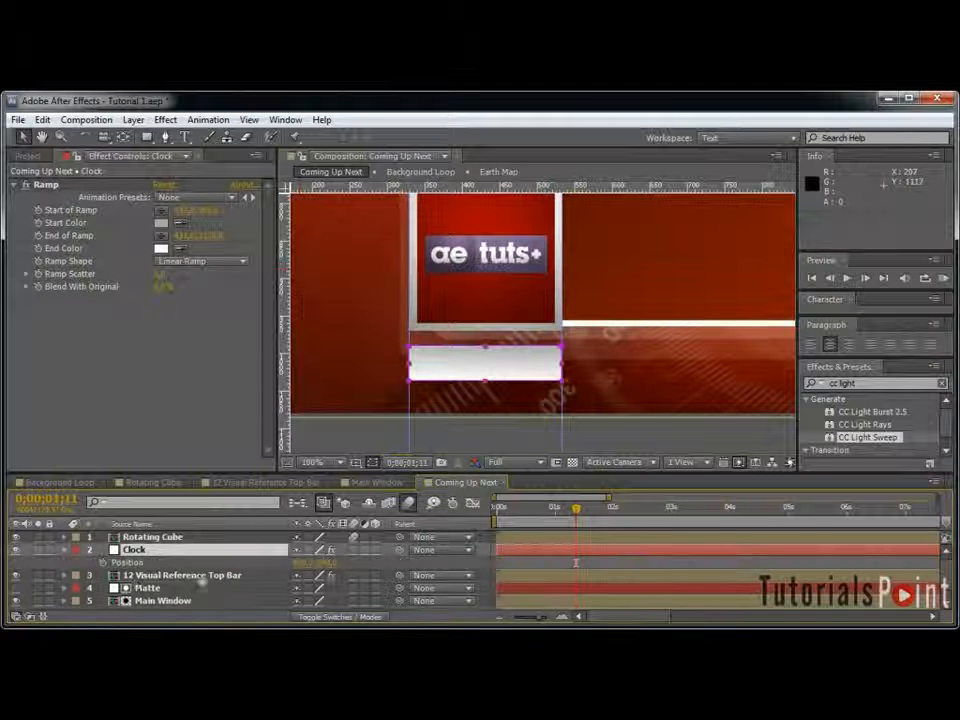
drag(318, 565, 269, 572)
click(101, 563)
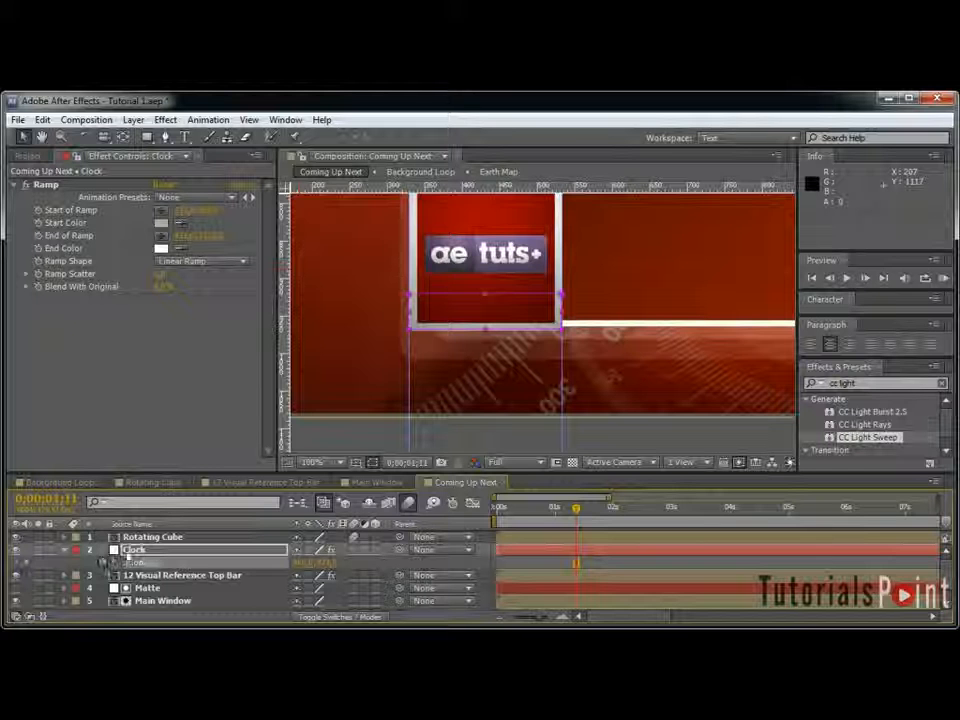
click(103, 563)
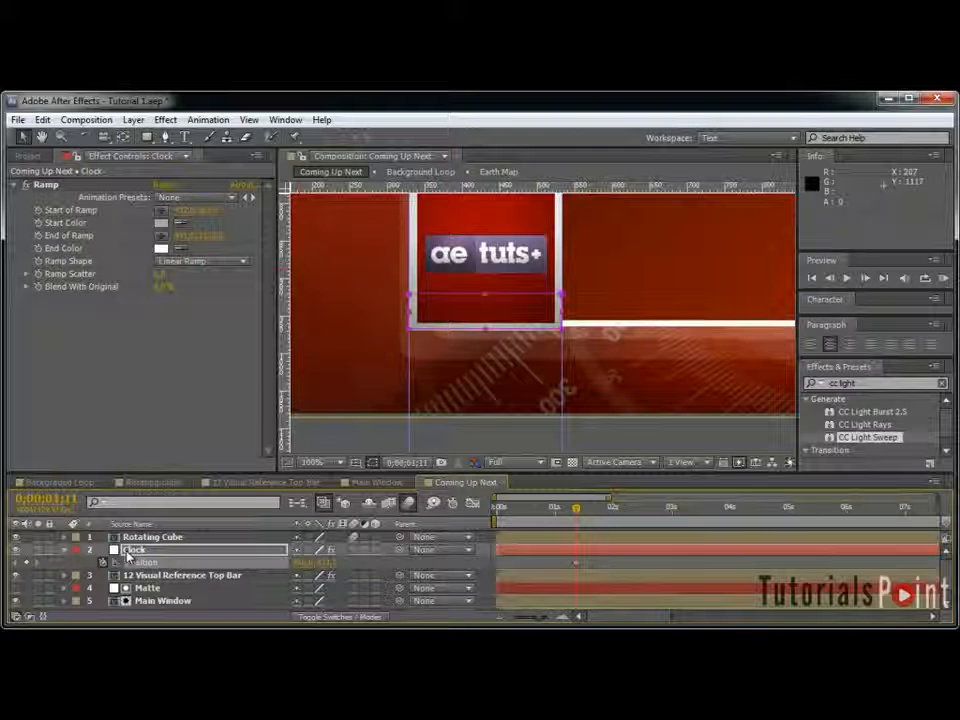
Step: At 0;00;01;16, lower Clock to just beneath the cube to create its second Position keyframe
key(Page_Down)
key(Page_Down)
key(Page_Down)
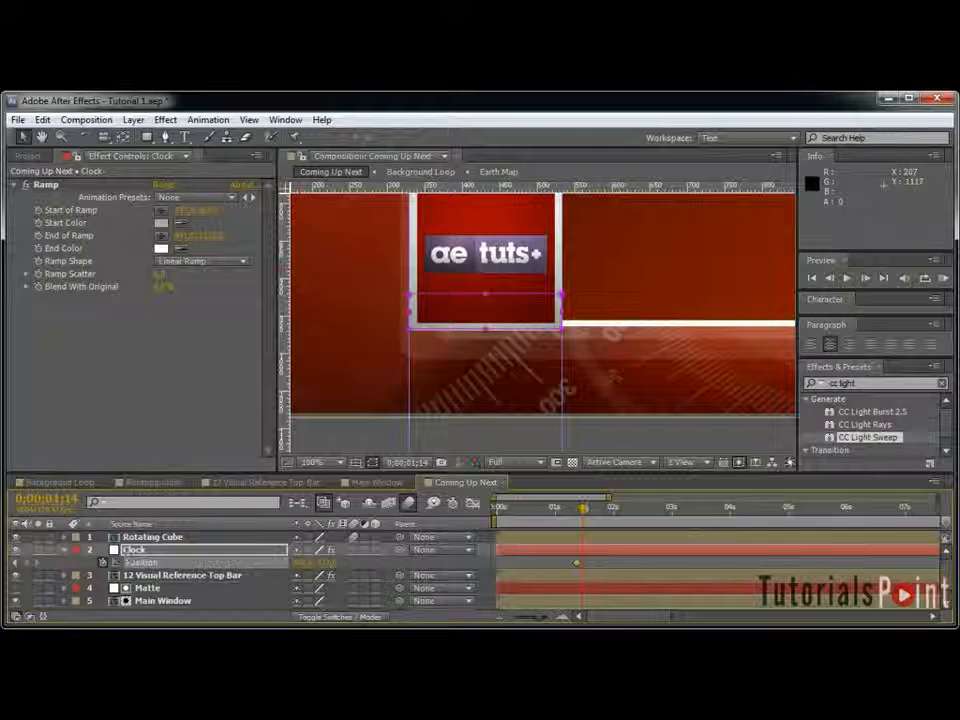
key(Page_Down)
key(Page_Down)
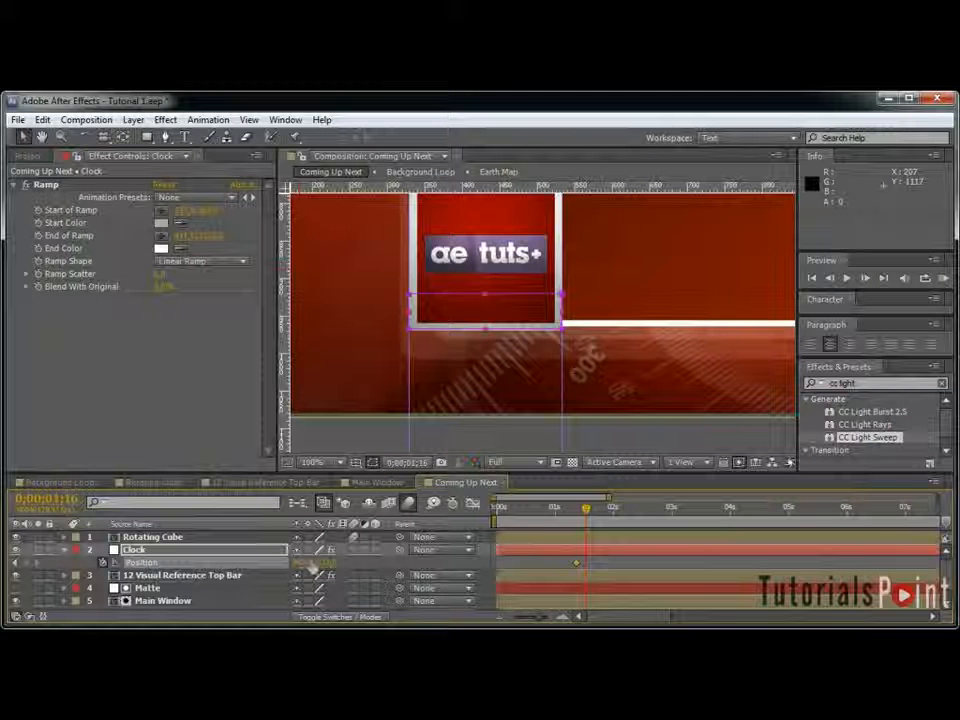
drag(322, 563, 576, 558)
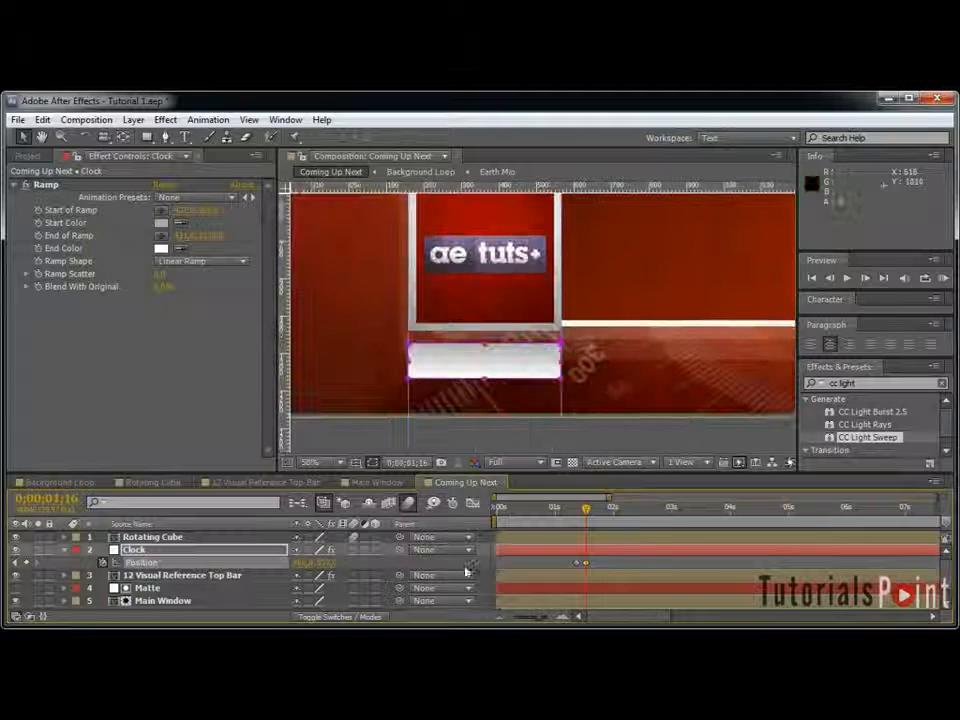
Step: Add a text layer reading 15;45 over the white clock bar
key(ctrl+t)
click(450, 354)
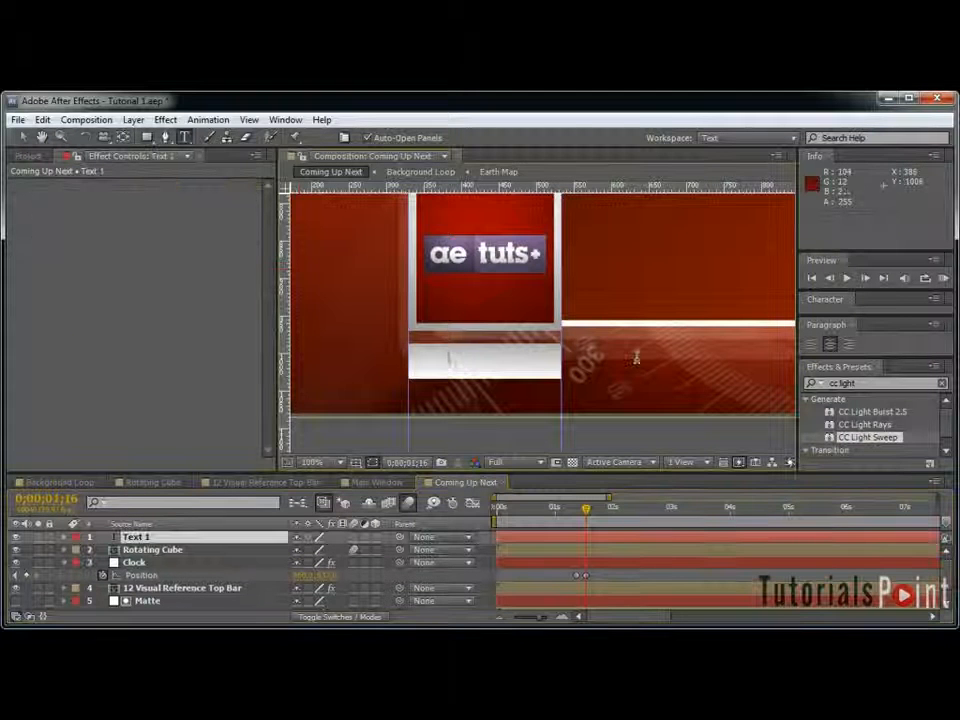
text(15:45)
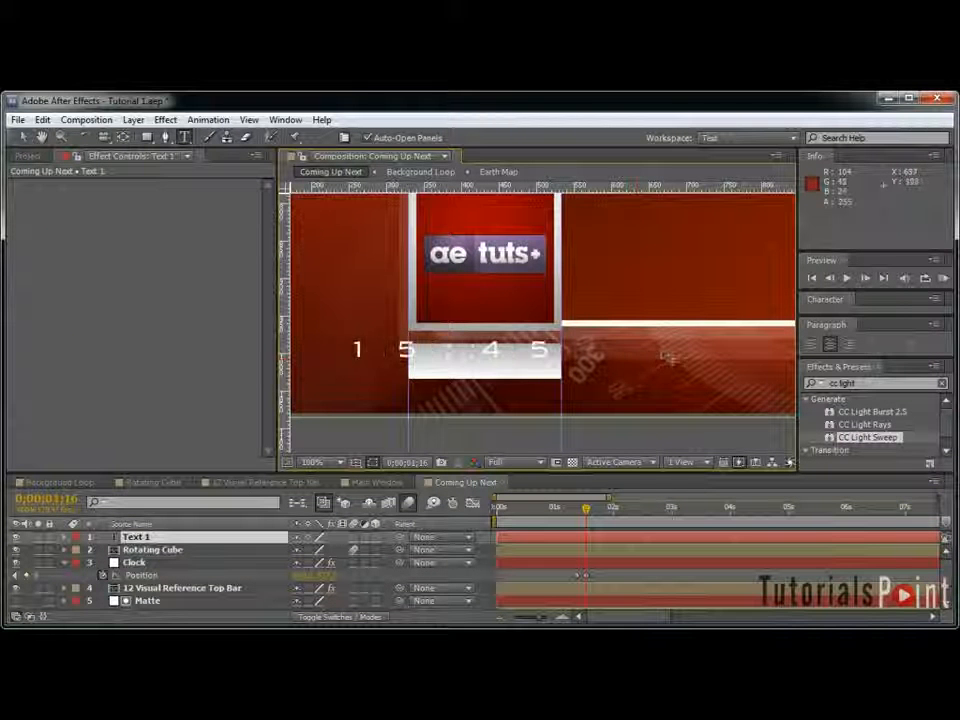
Step: Format the time text in Arial Regular with tracking 0 and a black fill
key(ctrl+a)
drag(827, 317, 823, 356)
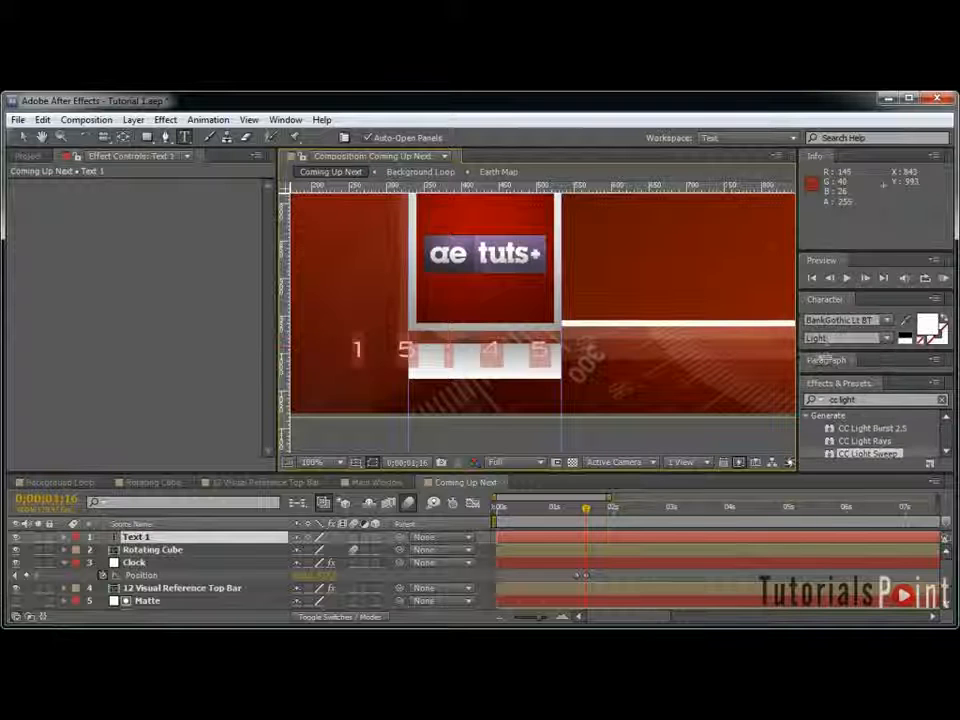
click(824, 321)
text(Arial)
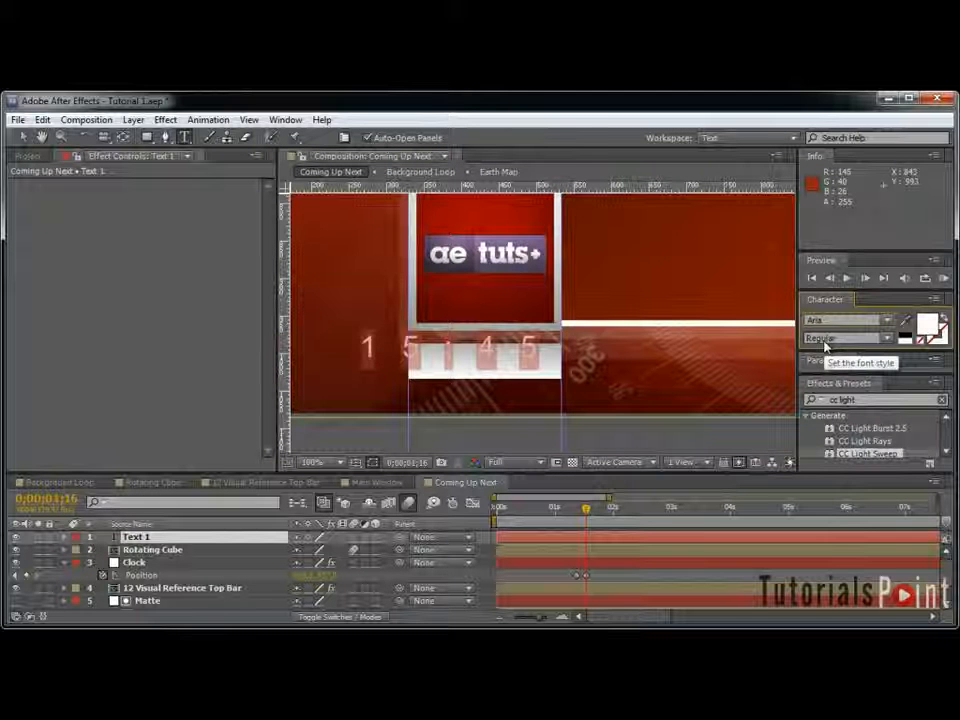
drag(891, 351, 898, 424)
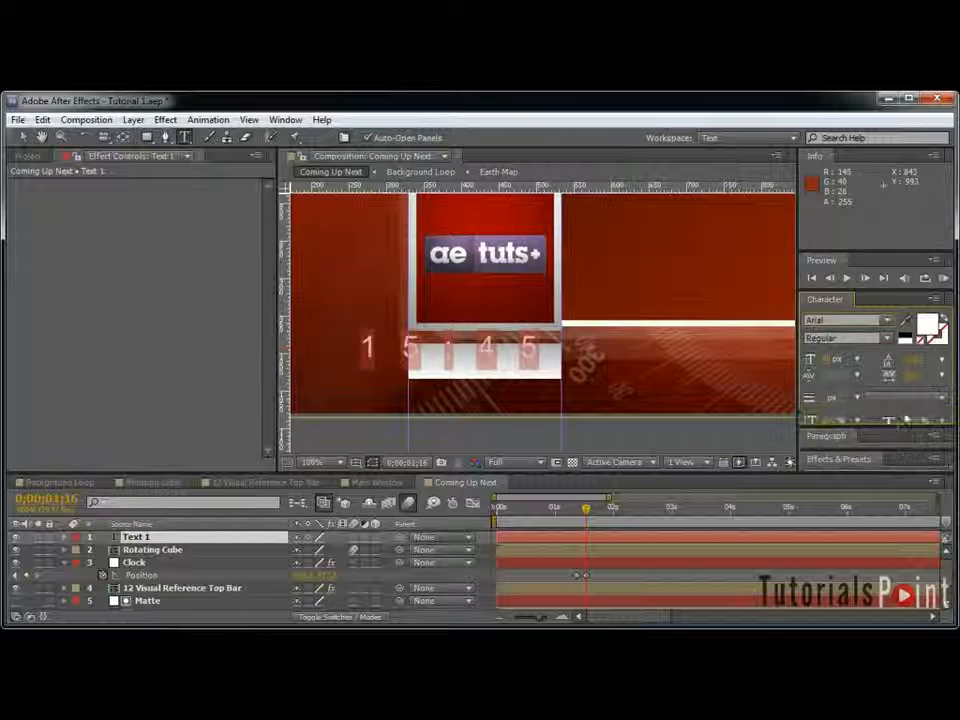
click(911, 378)
text(0)
key(Return)
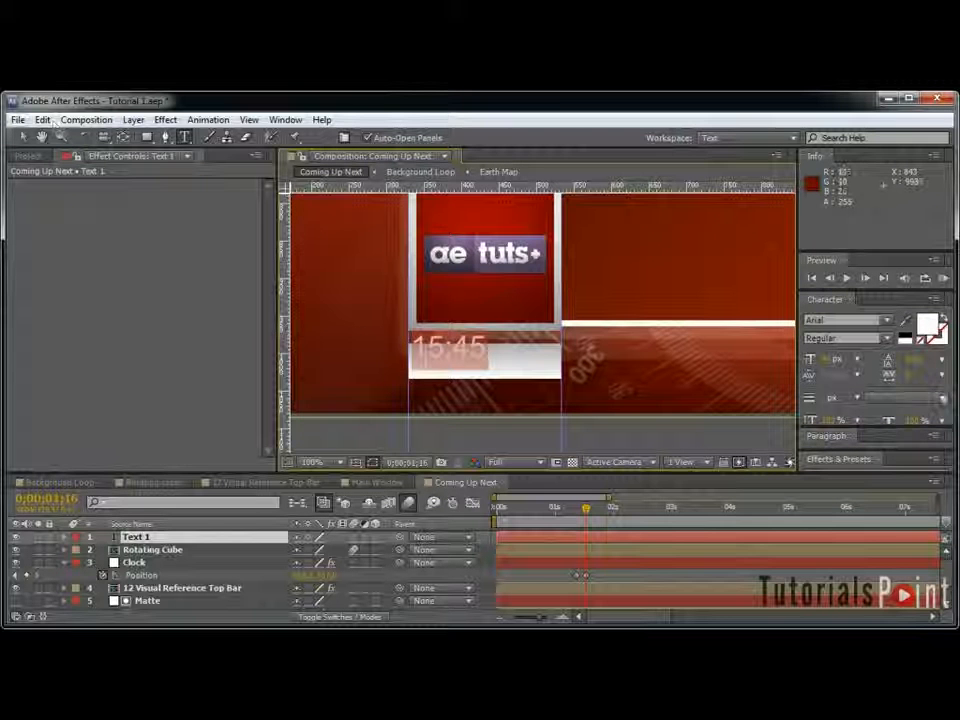
click(905, 334)
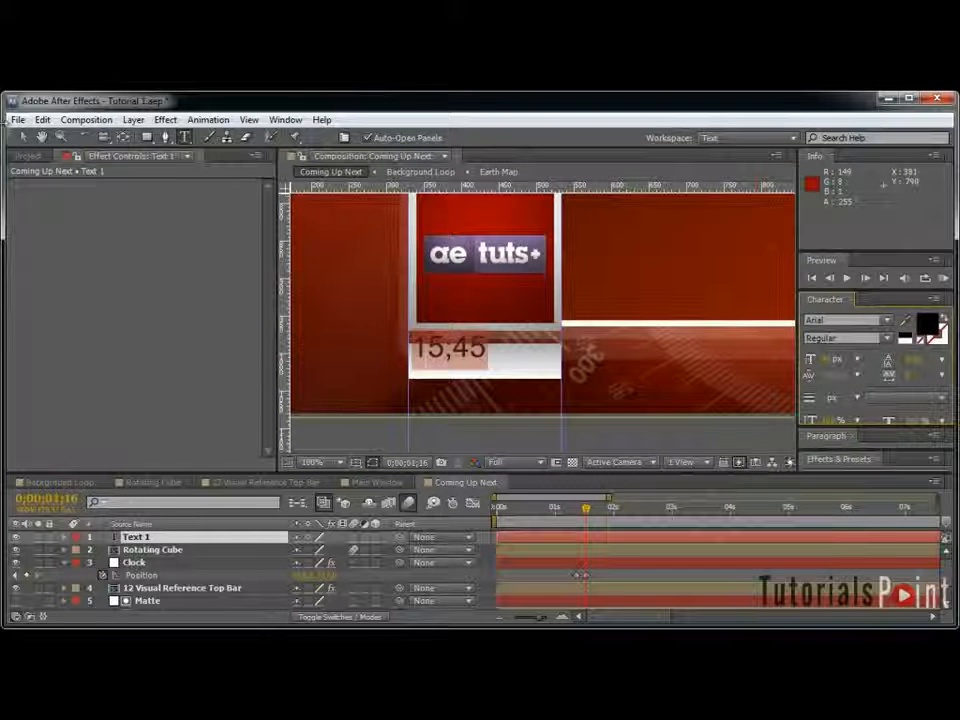
Step: Center the 15;45 text on the white bar and parent it to the Clock layer
click(24, 137)
drag(446, 350, 484, 362)
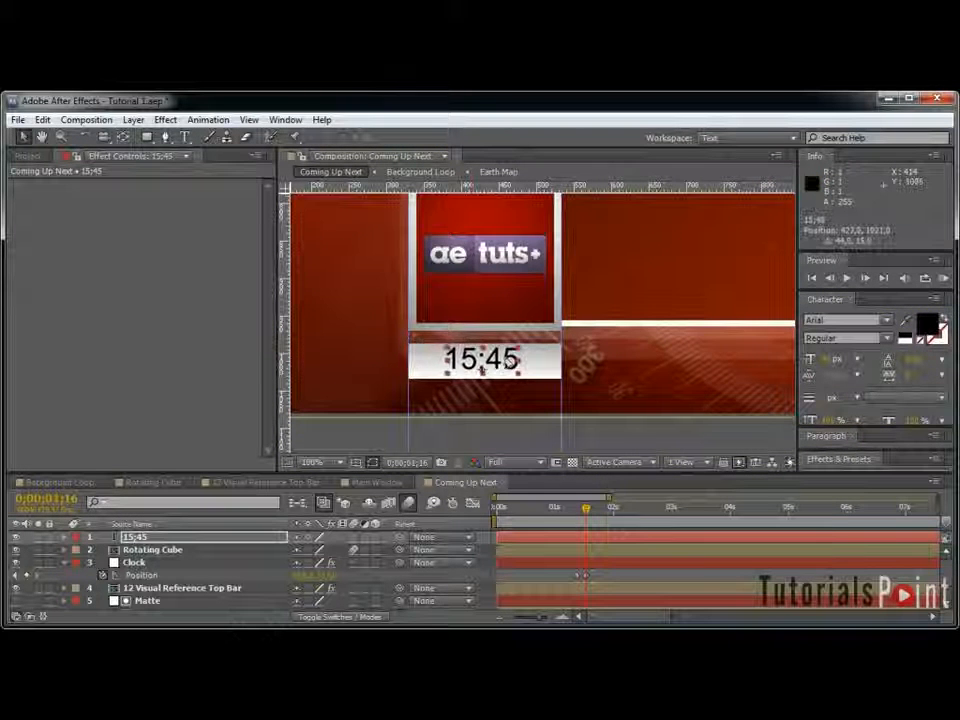
drag(399, 537, 266, 568)
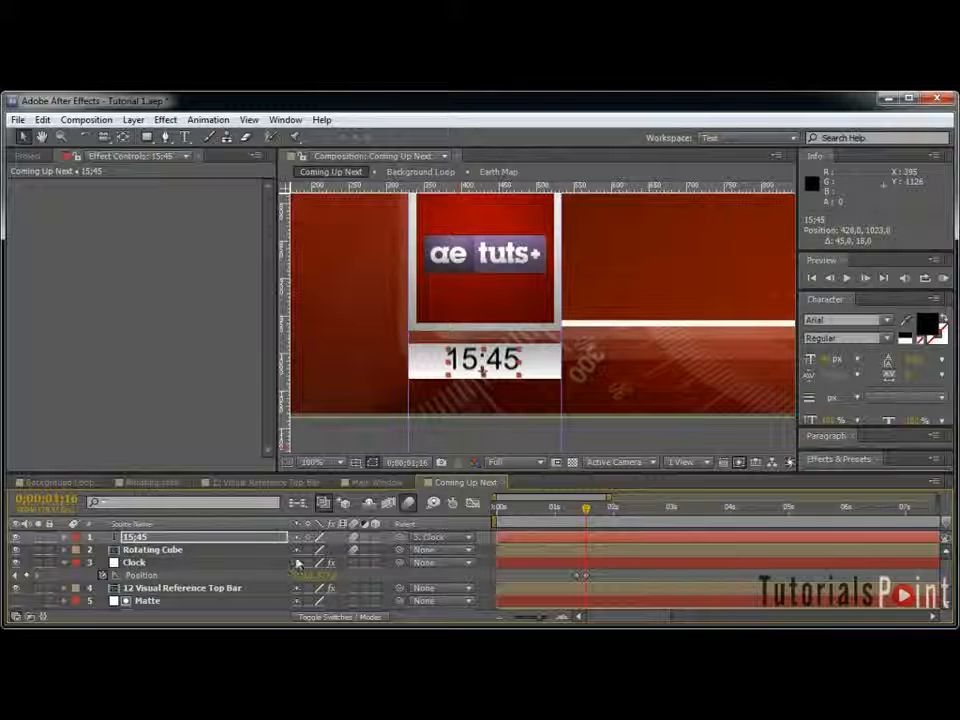
Step: Turn on motion blur for the time text and Clock, and move the text layer below Rotating Cube
drag(585, 514, 574, 519)
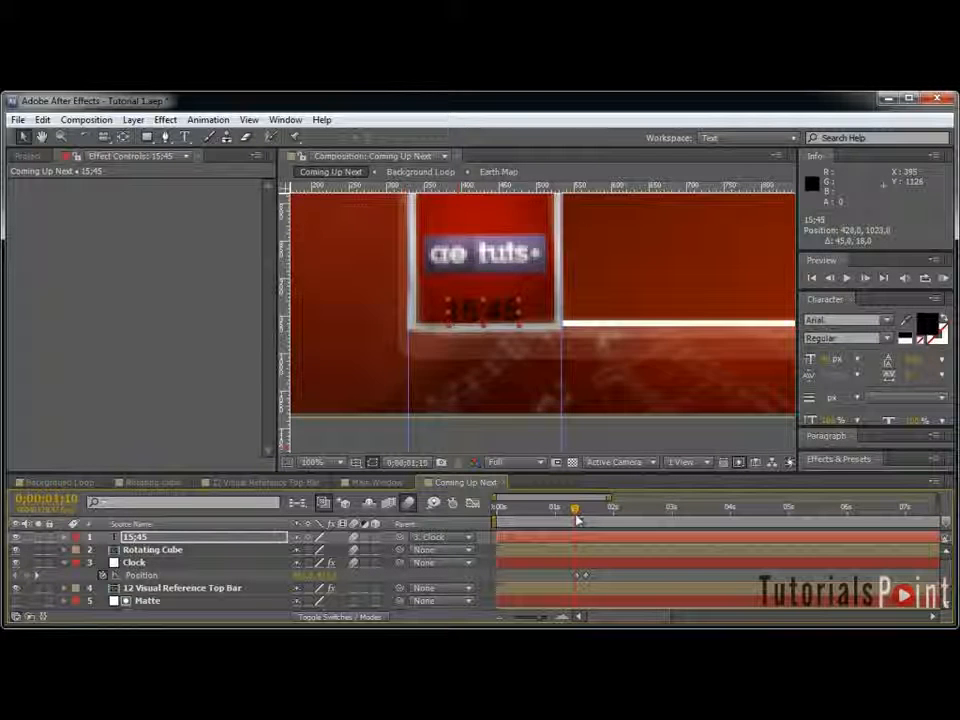
drag(135, 537, 190, 558)
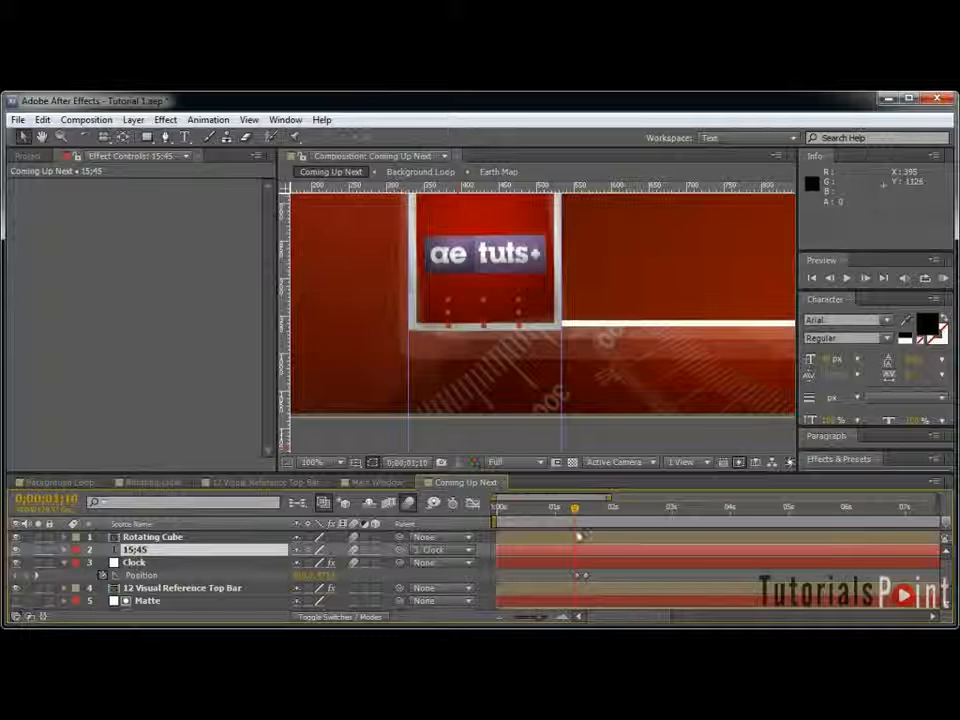
Step: Trim the start of both the 15;45 and Clock layers to 0;00;01;11
drag(575, 517, 577, 521)
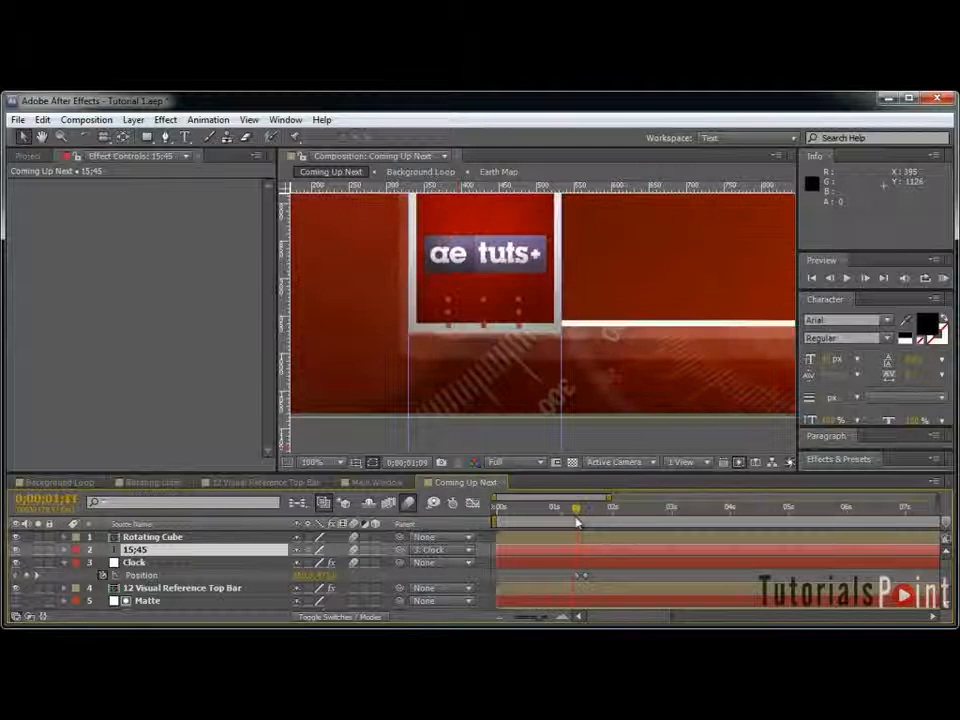
key(Tab)
click(548, 344)
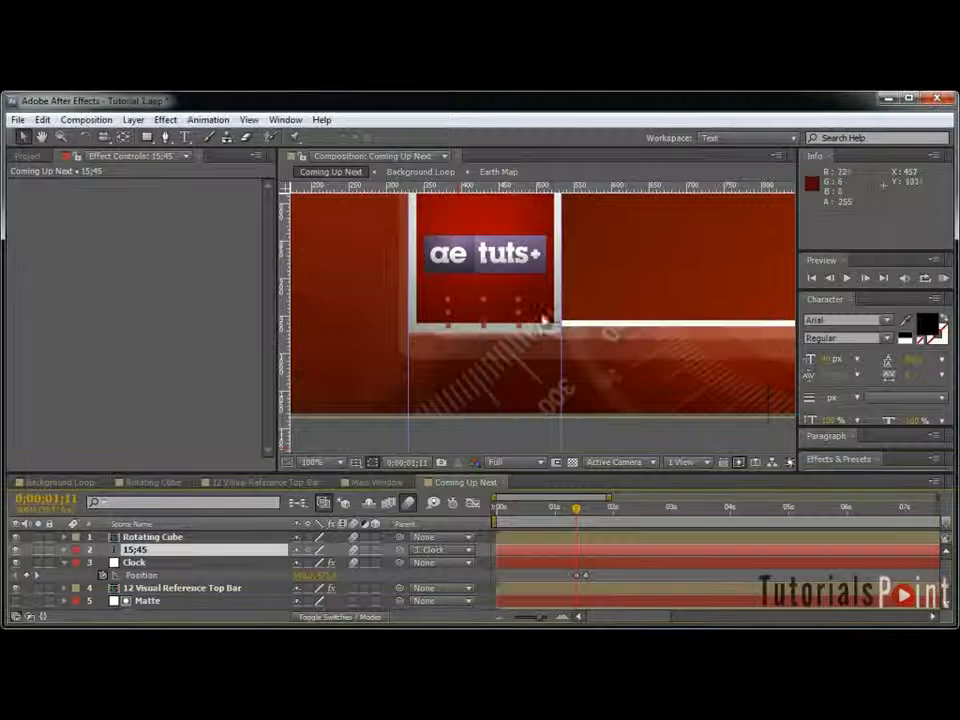
shift+click(146, 565)
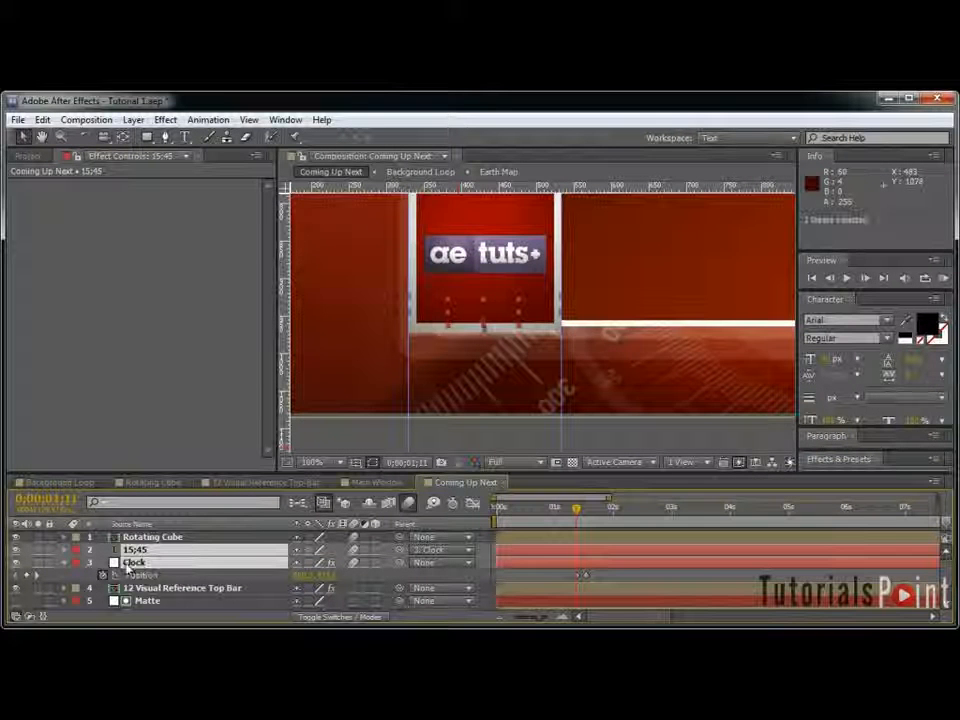
key(alt+bracketleft)
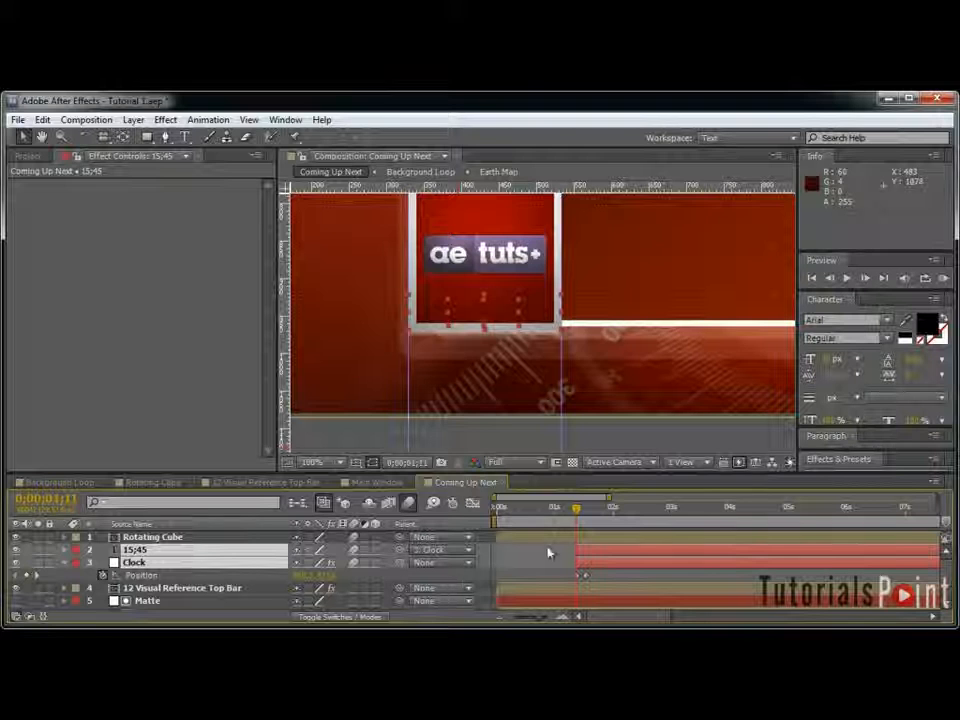
Step: Scrub through the clock bar's entrance to 0;00;02;19 and examine the whole frame
click(562, 516)
drag(562, 520, 650, 520)
scroll(621, 351, down, 4)
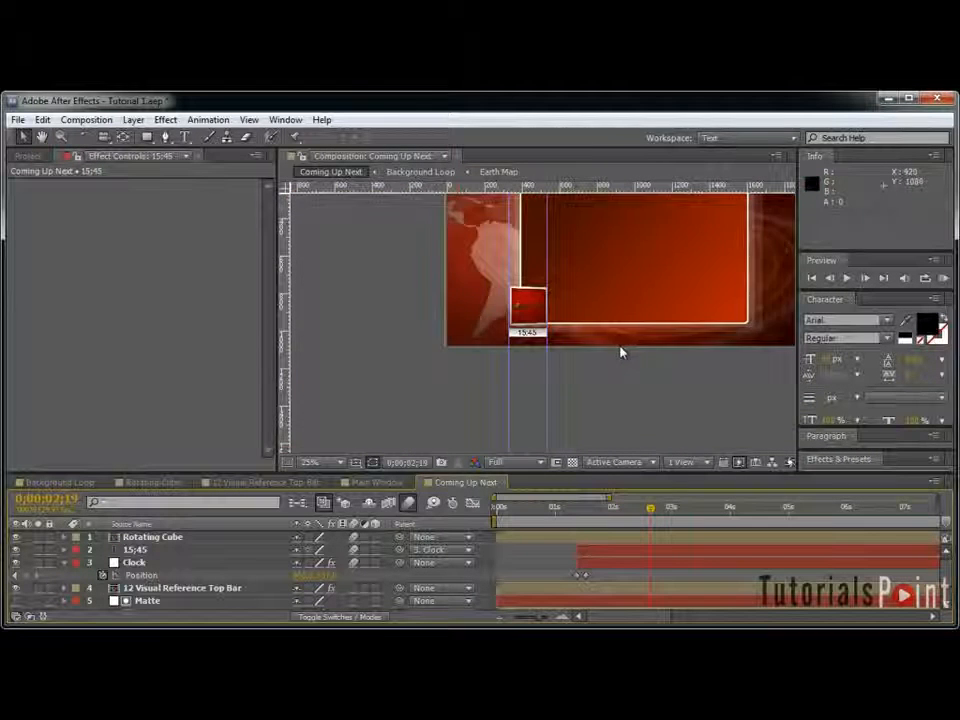
key(space)
drag(626, 233, 587, 287)
scroll(550, 335, up, 1)
drag(517, 381, 524, 371)
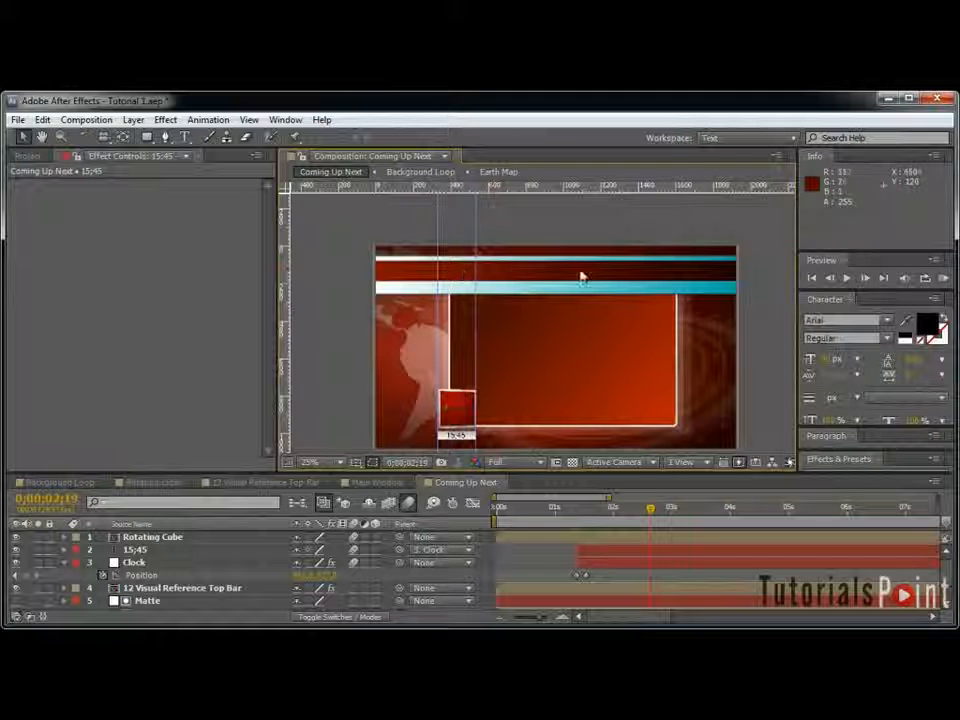
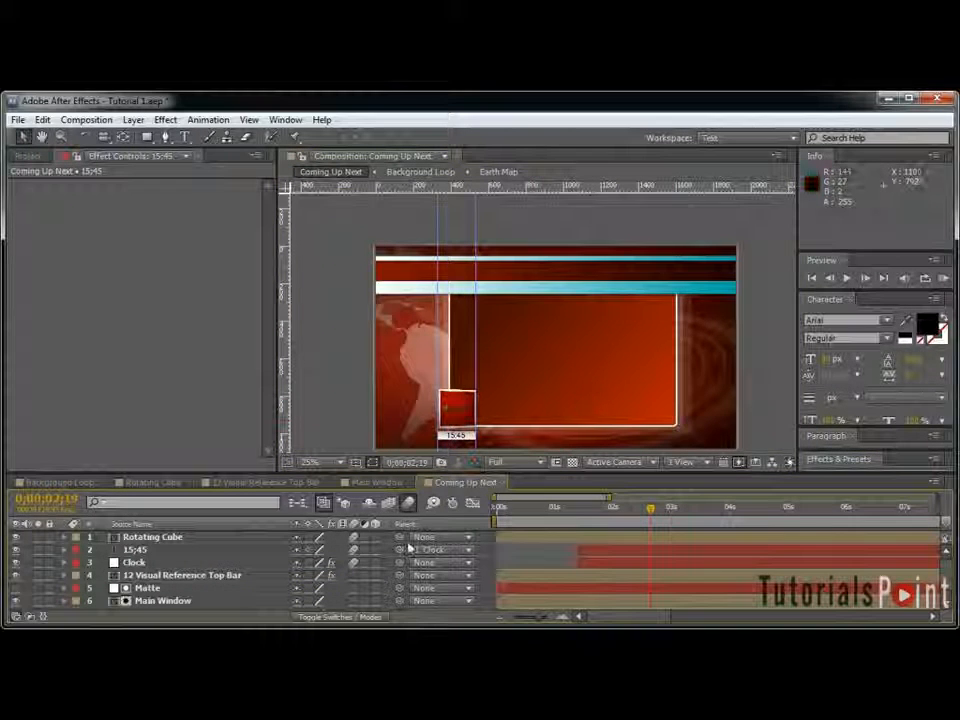
Step: Rename the 12 Visual Reference Top Bar composition as Title Bar Coming Up Next
click(28, 157)
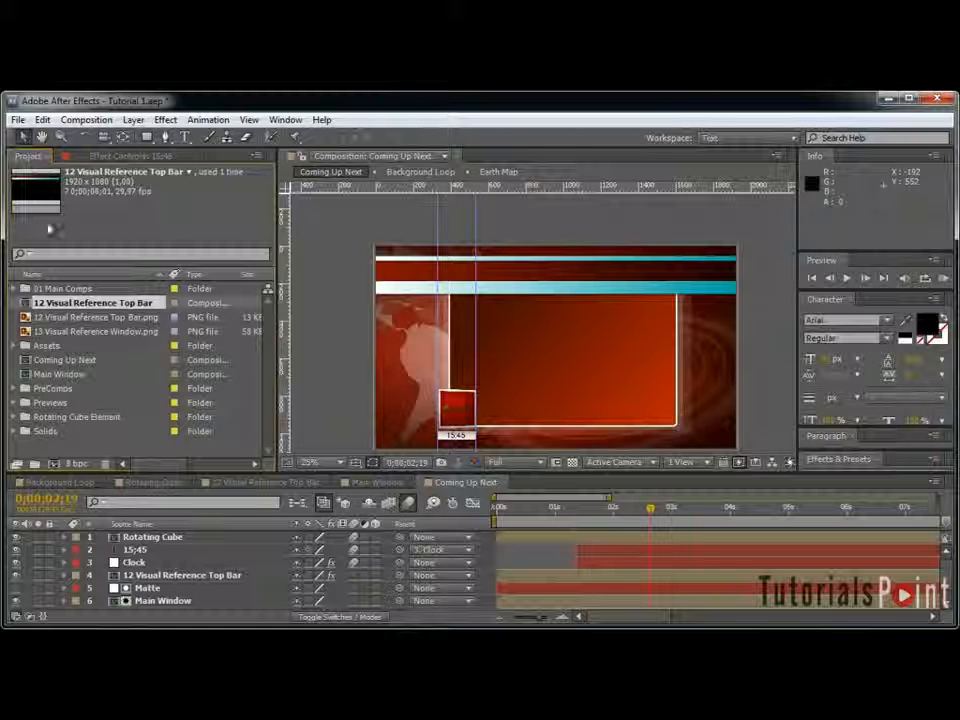
key(Return)
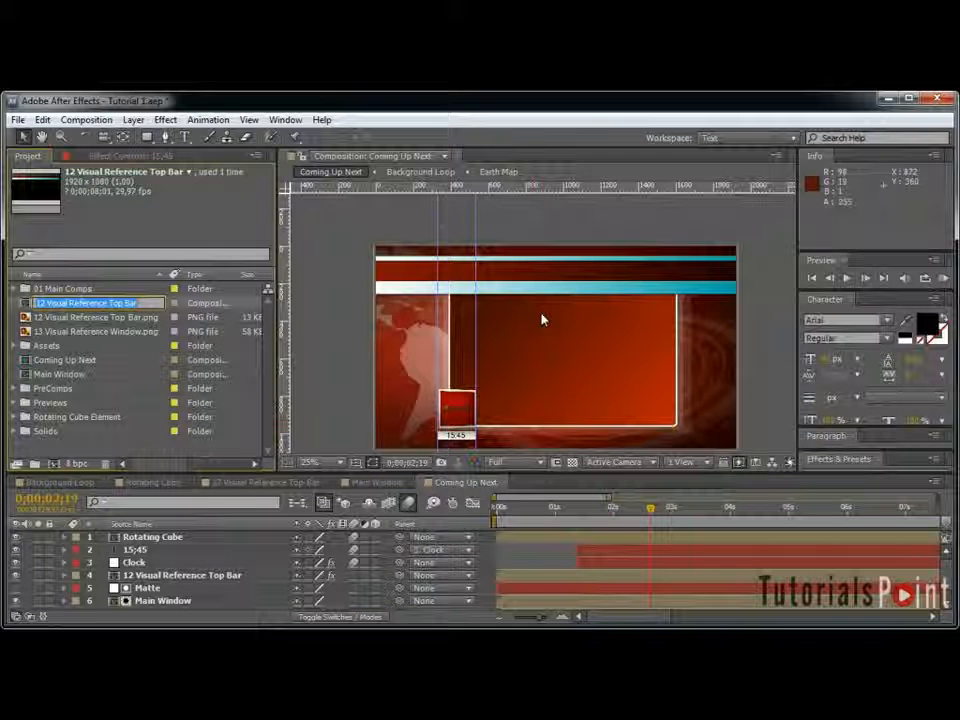
text(Title Bar Coming Up Next)
key(Return)
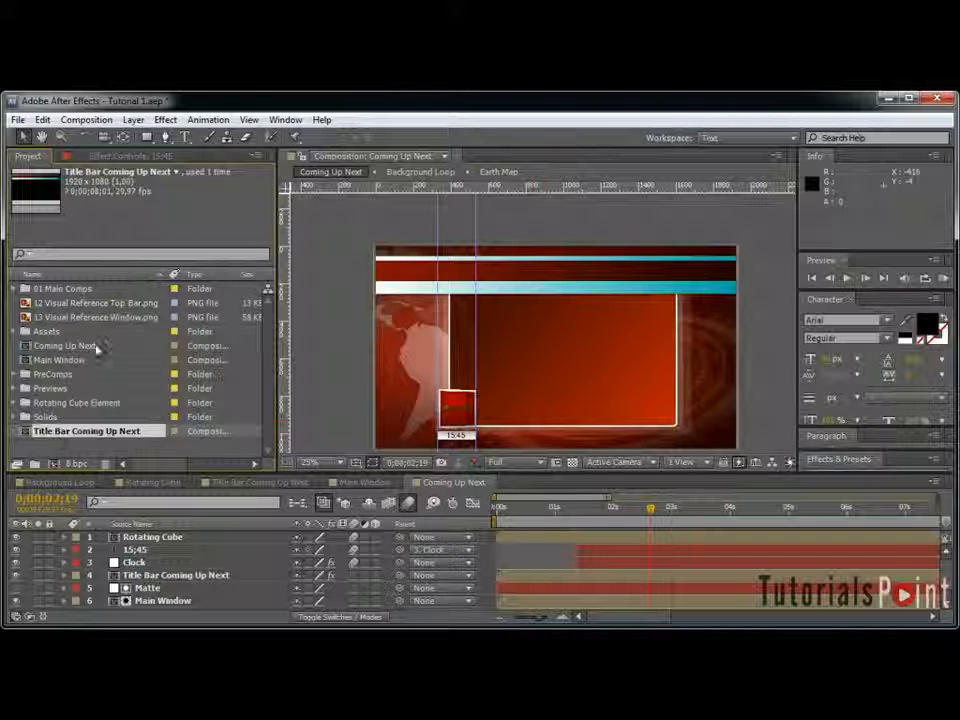
Step: Group the Coming Up Next and Title Bar Coming Up Next compositions in a new folder named Coming Up Next
click(97, 346)
ctrl+click(80, 431)
drag(57, 466, 35, 464)
text(Co)
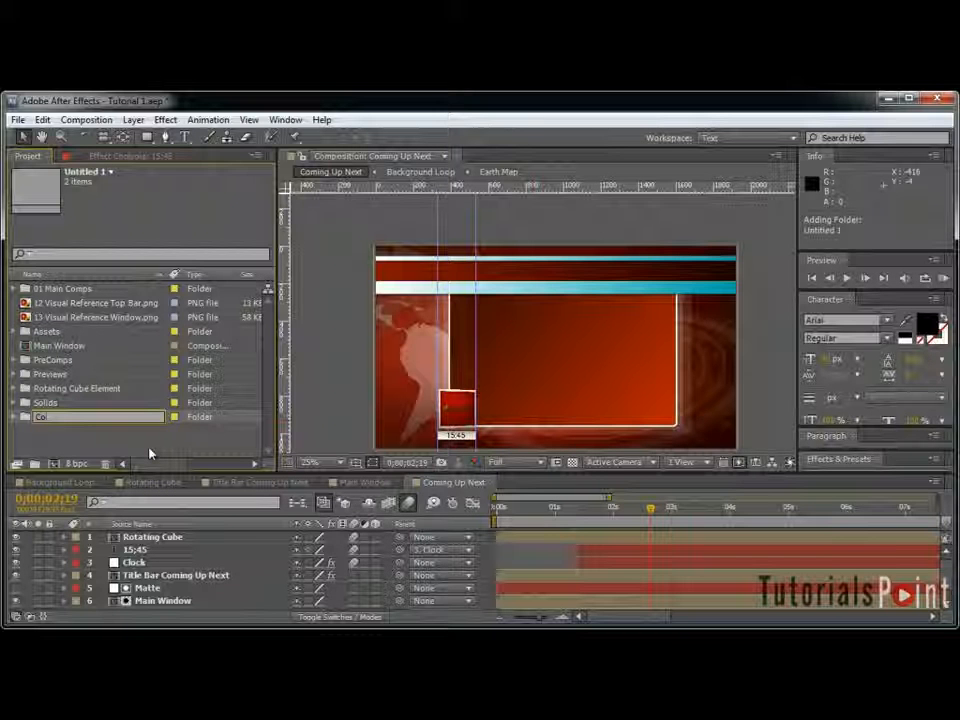
text(ming Up Next)
key(Return)
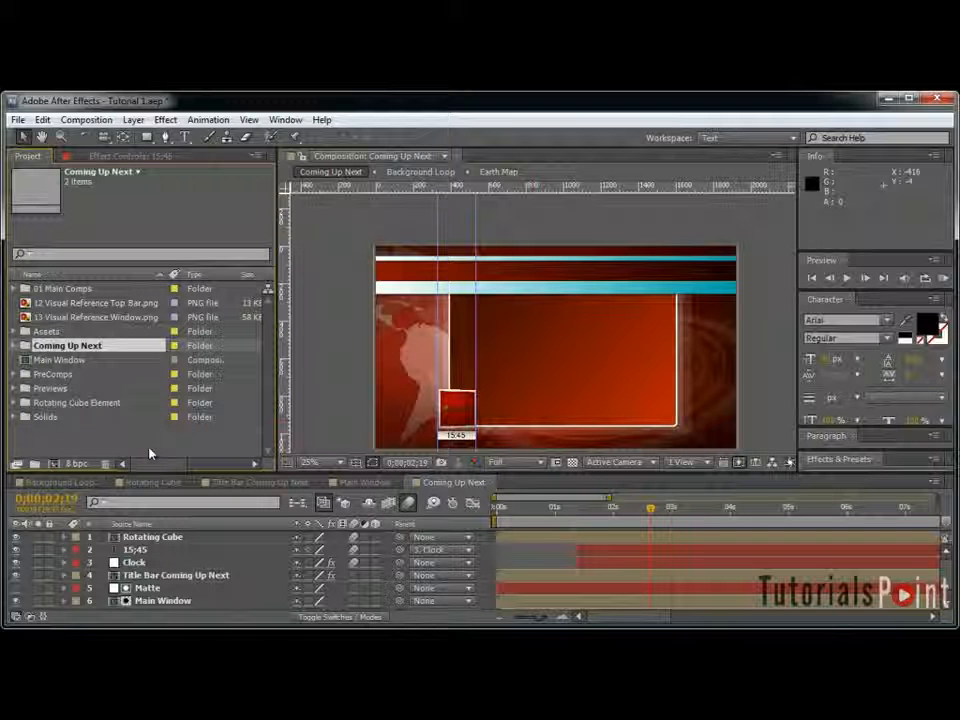
Step: Check the contents of the 01 Main Comps and Rotating Cube Element folders
click(15, 288)
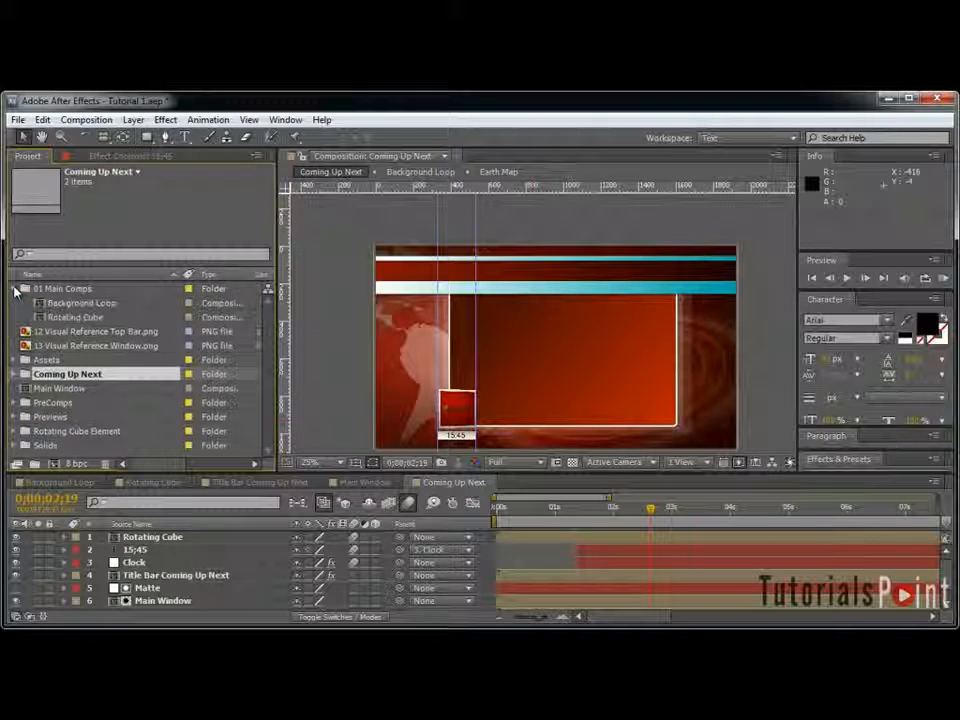
click(15, 288)
click(15, 402)
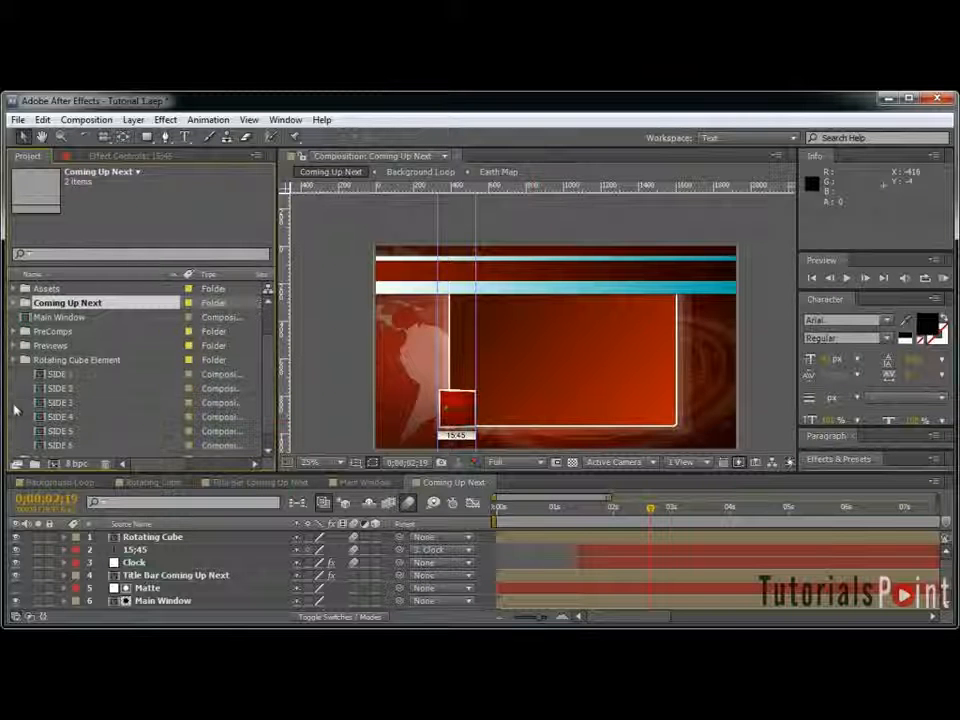
click(14, 360)
scroll(275, 583, down, 1)
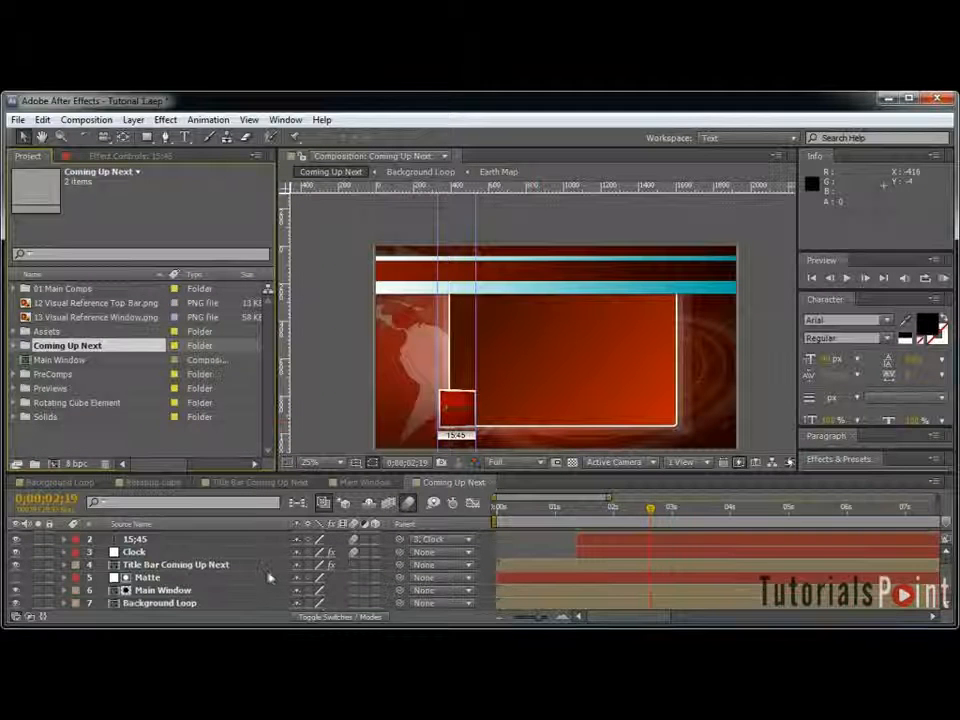
Step: Move the Main Window composition into the Coming Up Next folder and delete the two numbered visual reference PNG files from the project
drag(54, 361, 78, 348)
click(68, 318)
shift+click(70, 303)
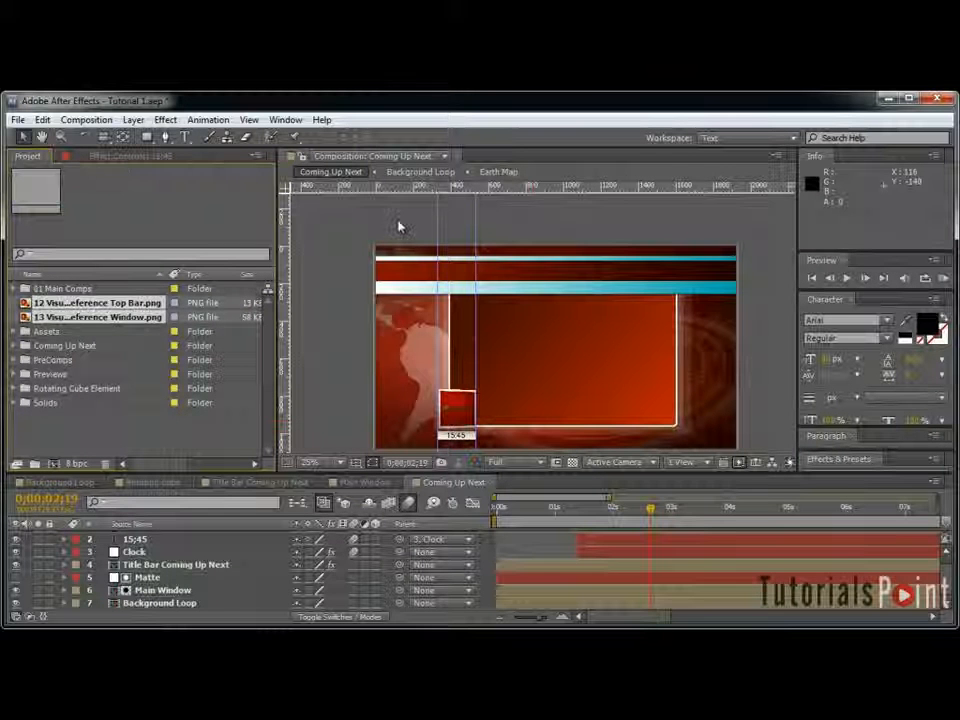
key(Delete)
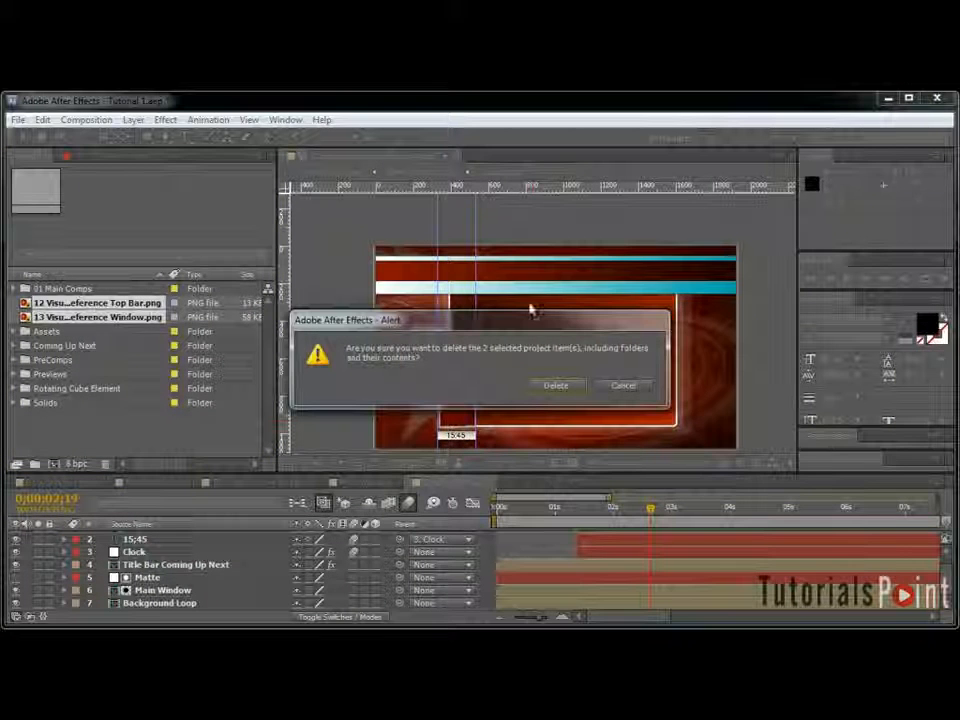
click(560, 387)
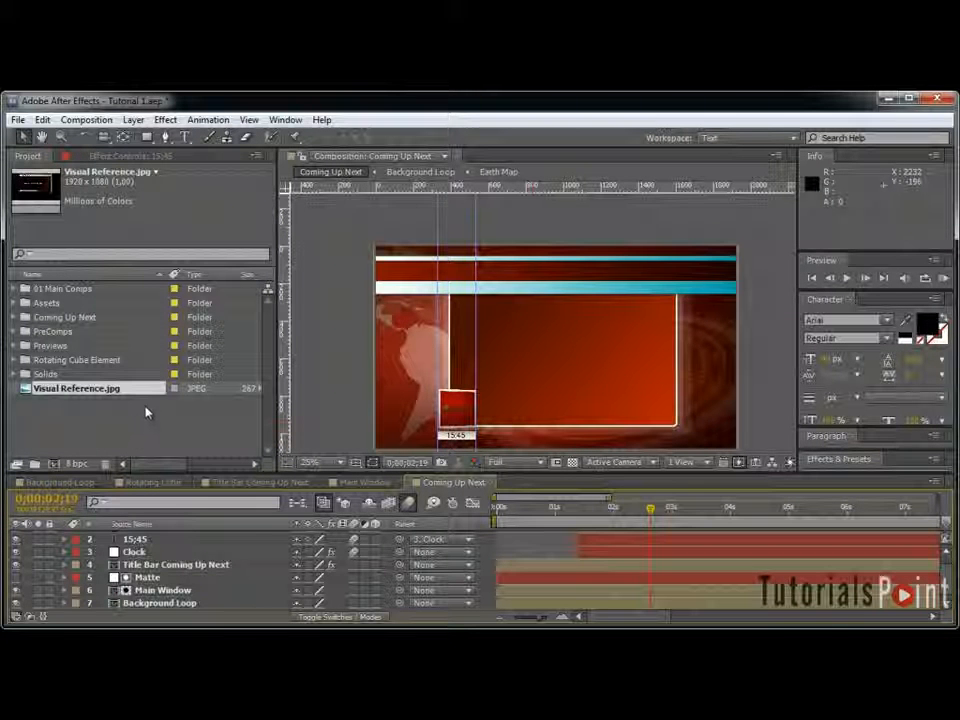
Step: Create a new composition from Visual Reference.jpg and enlarge the composition viewer
click(222, 426)
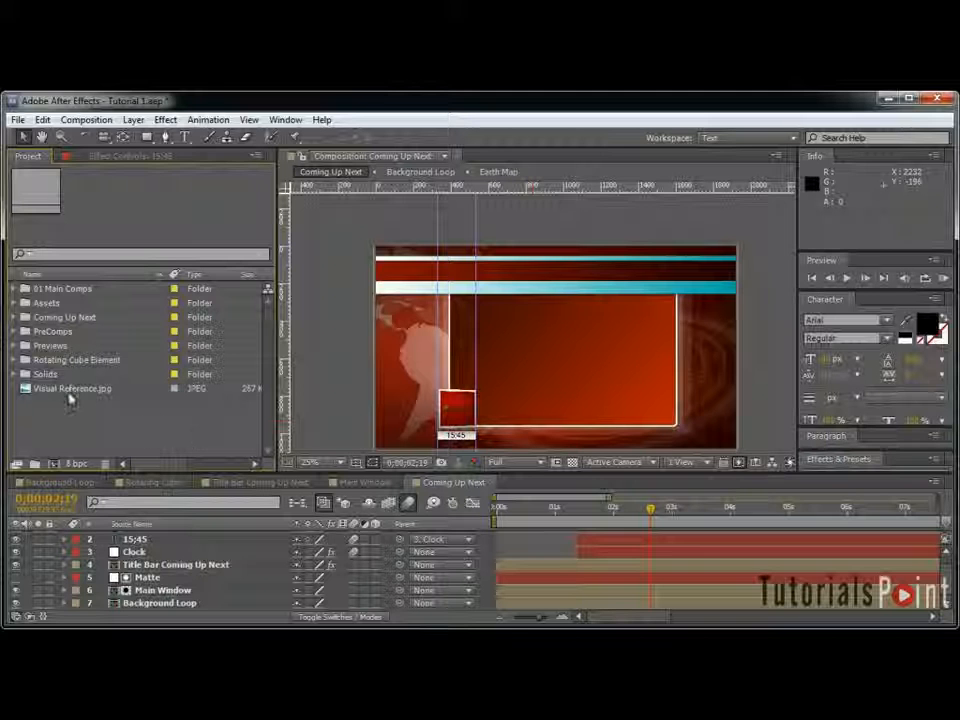
click(64, 389)
drag(69, 394, 51, 464)
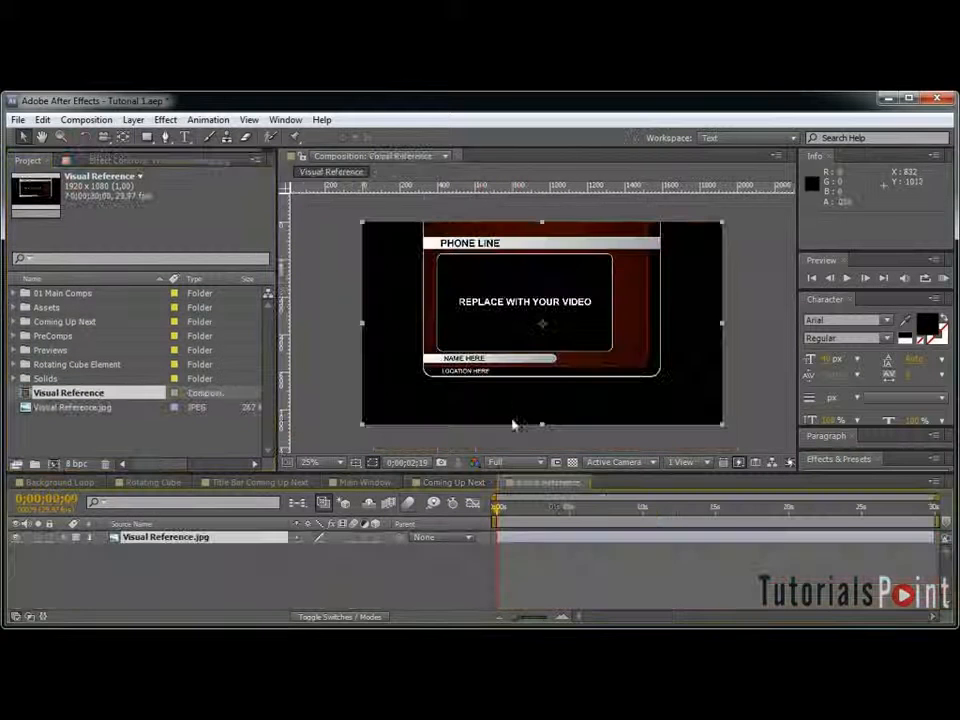
scroll(550, 323, up, 1)
scroll(578, 326, down, 1)
mouse_move(535, 283)
mouse_down()
mouse_move(535, 294)
mouse_move(533, 284)
mouse_up()
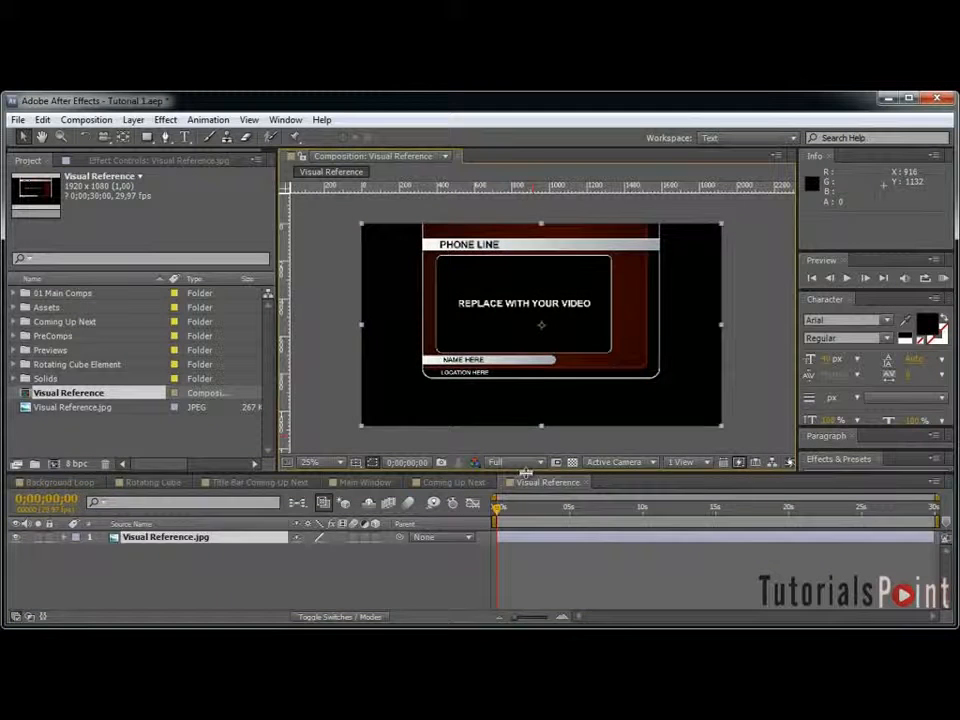
drag(527, 471, 527, 503)
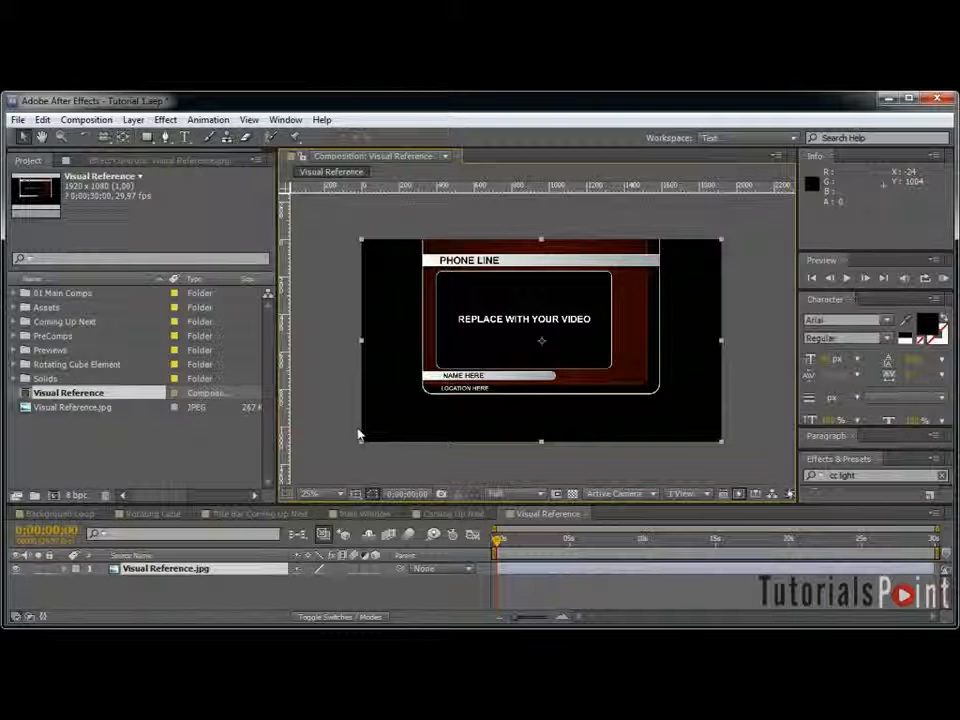
Step: Rename the new Visual Reference composition as On Phone
click(420, 604)
key(ctrl+k)
text(Phone)
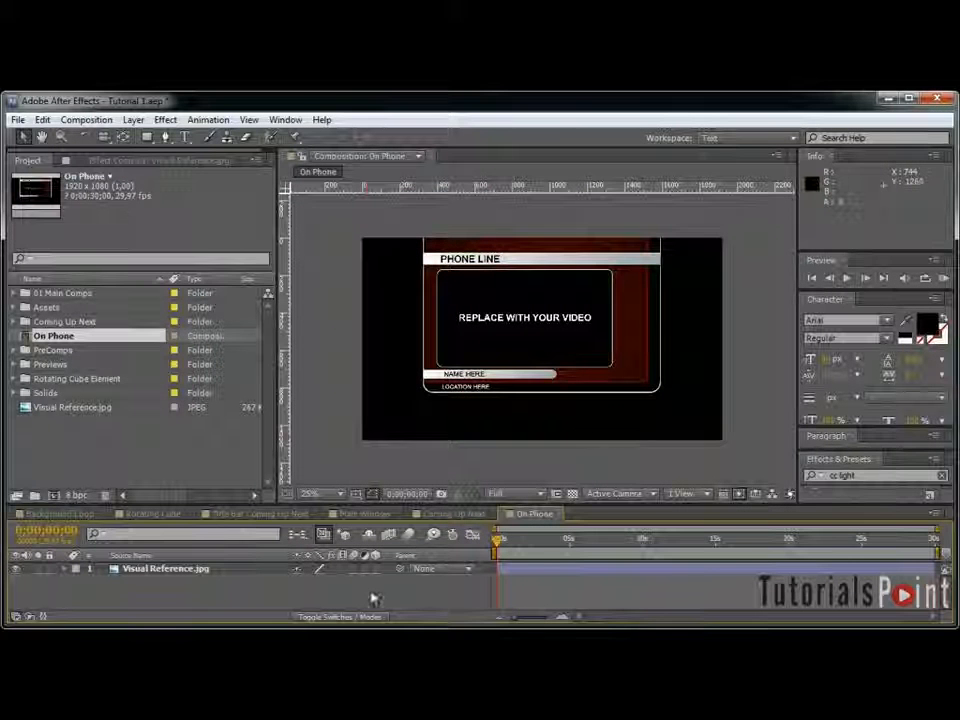
Step: Place a vertical guide along the left outer edge of the white frame in the reference image
click(218, 570)
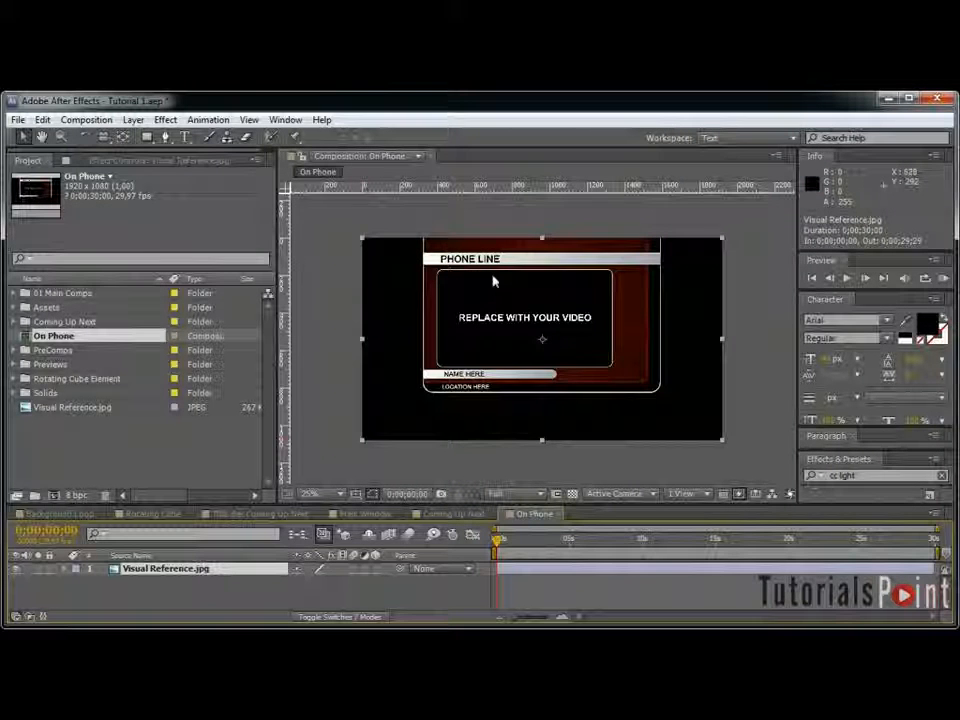
key(grave)
key(grave)
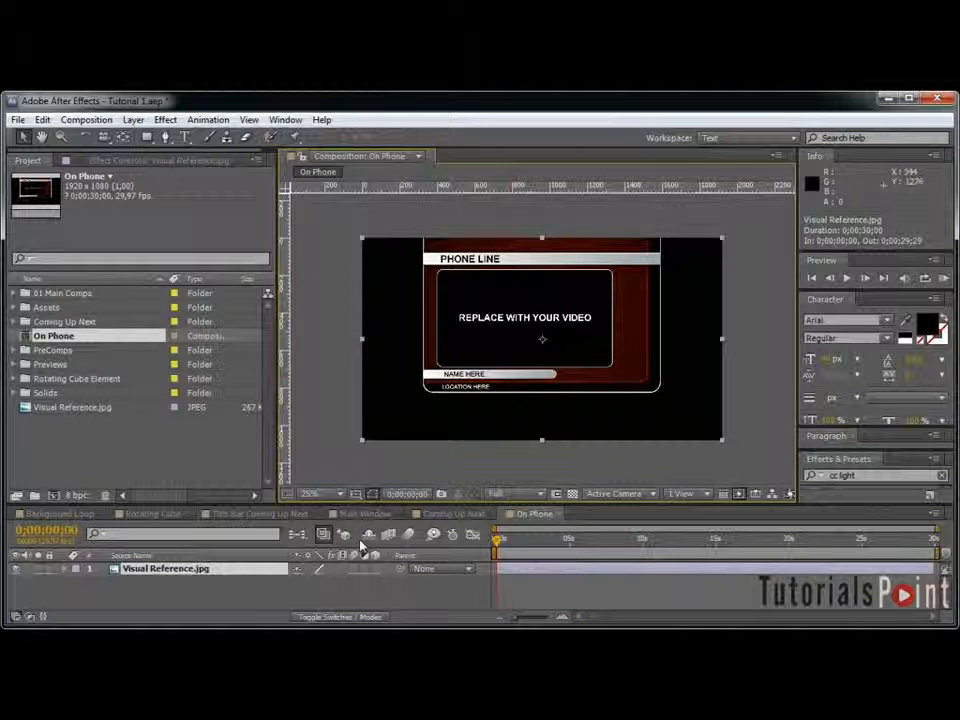
key(grave)
scroll(461, 375, up, 3)
drag(283, 354, 650, 395)
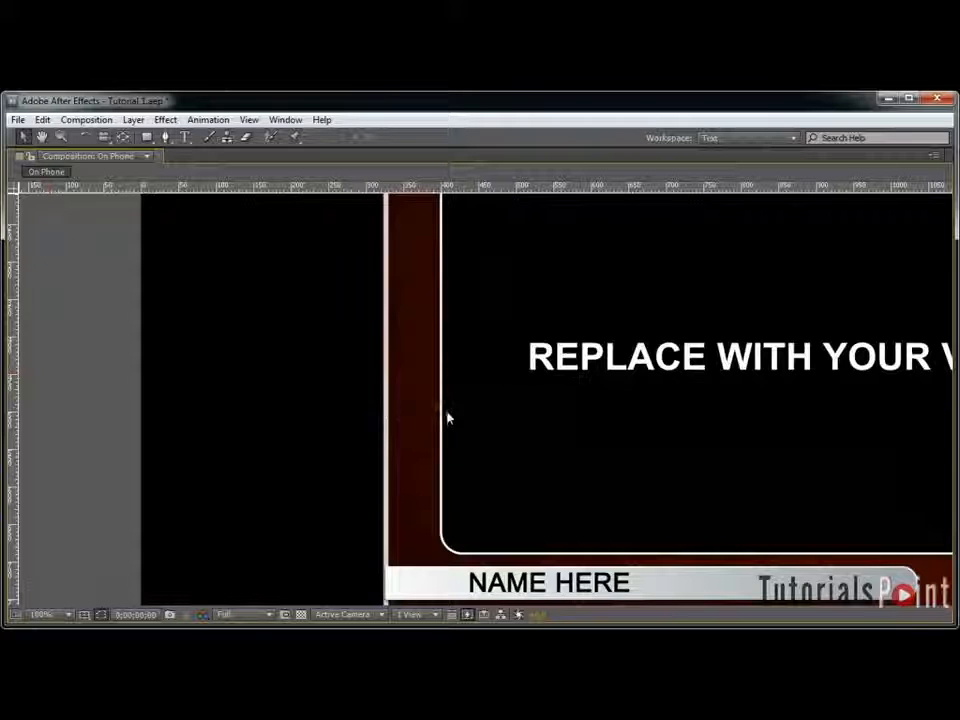
scroll(489, 397, down, 2)
drag(731, 394, 369, 366)
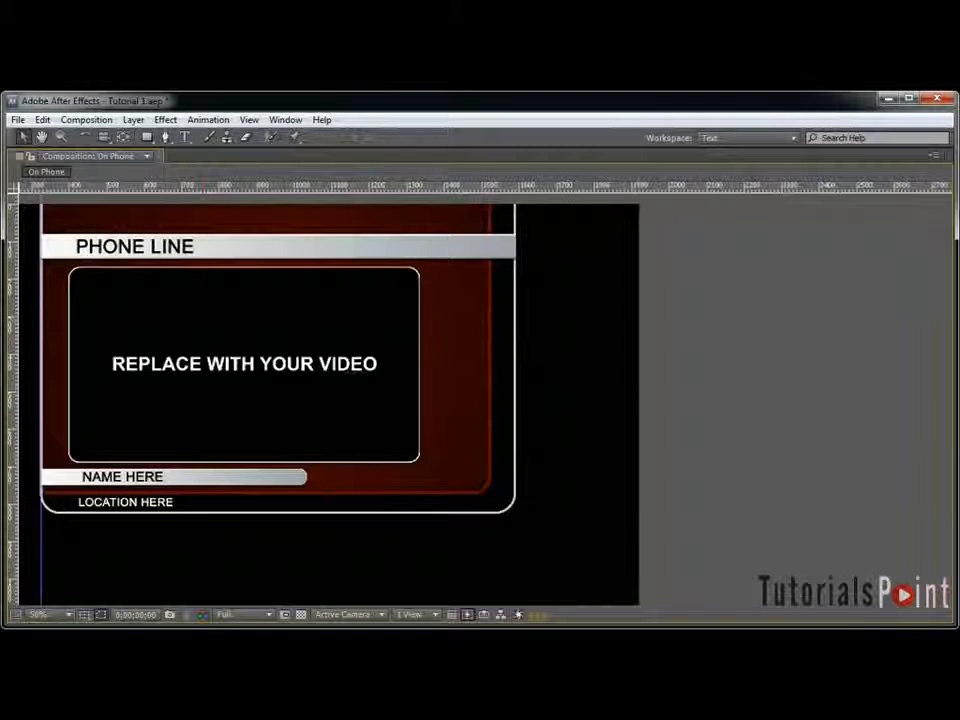
Step: Place a vertical guide exactly on the right outer edge of the reference's white frame
drag(12, 344, 516, 343)
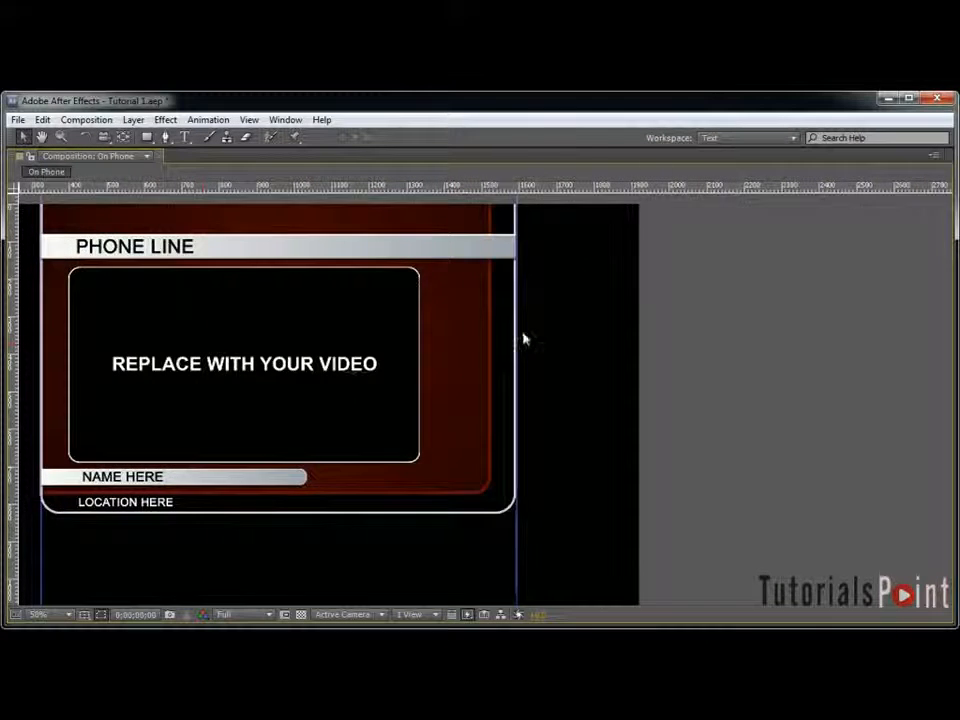
scroll(527, 341, up, 3)
drag(738, 346, 734, 351)
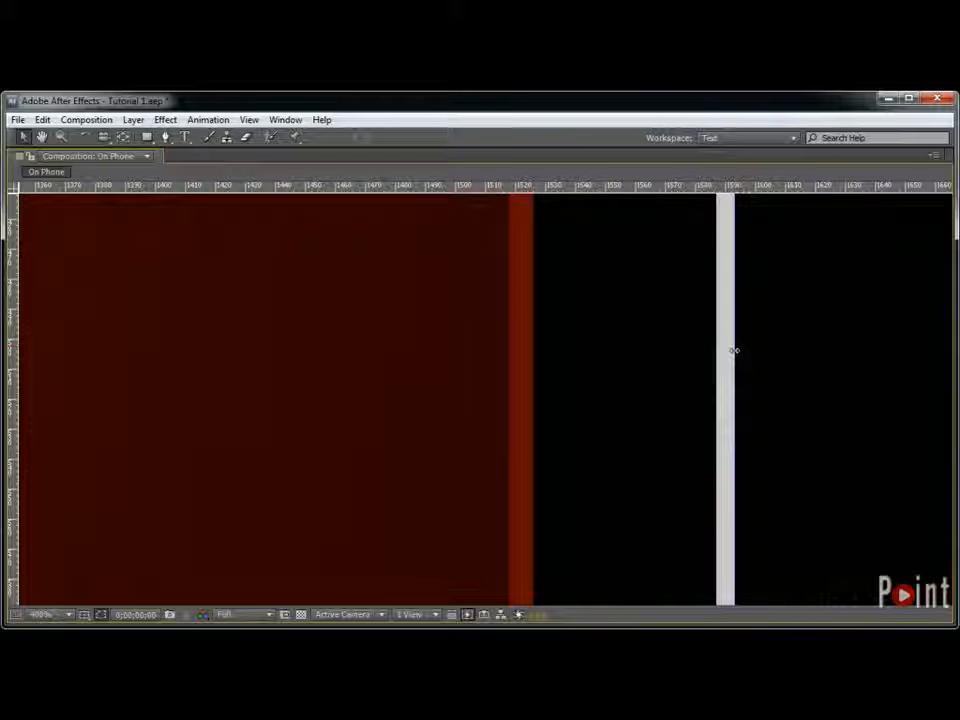
Step: Place a horizontal guide along the bottom outer edge of the reference's white frame
scroll(734, 351, down, 1)
drag(393, 581, 490, 270)
drag(350, 560, 696, 313)
drag(180, 313, 512, 313)
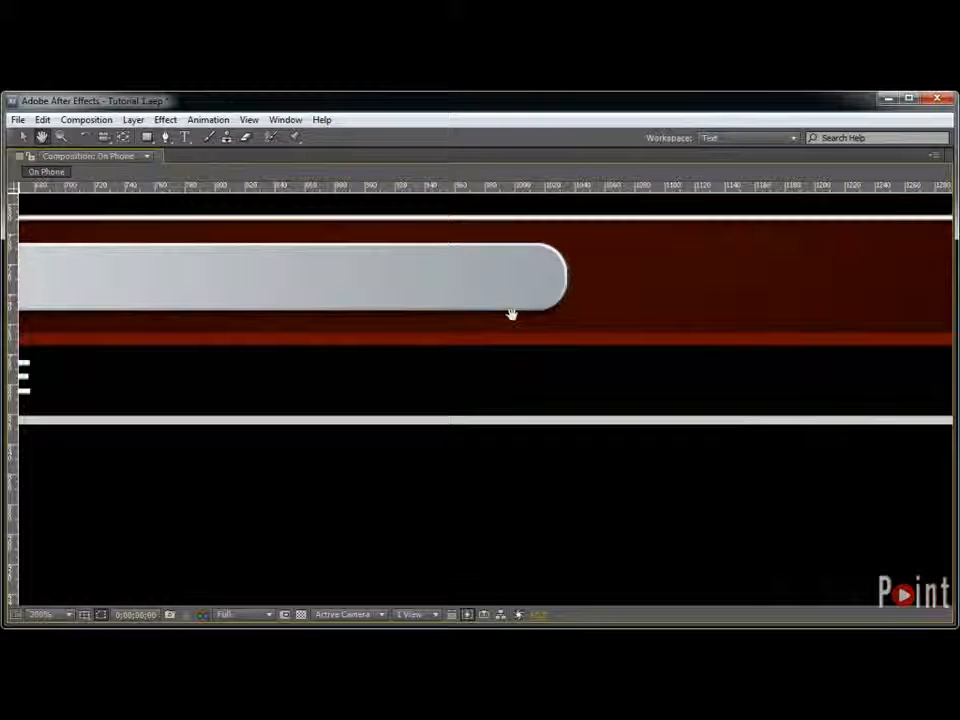
drag(505, 190, 558, 424)
scroll(558, 424, down, 5)
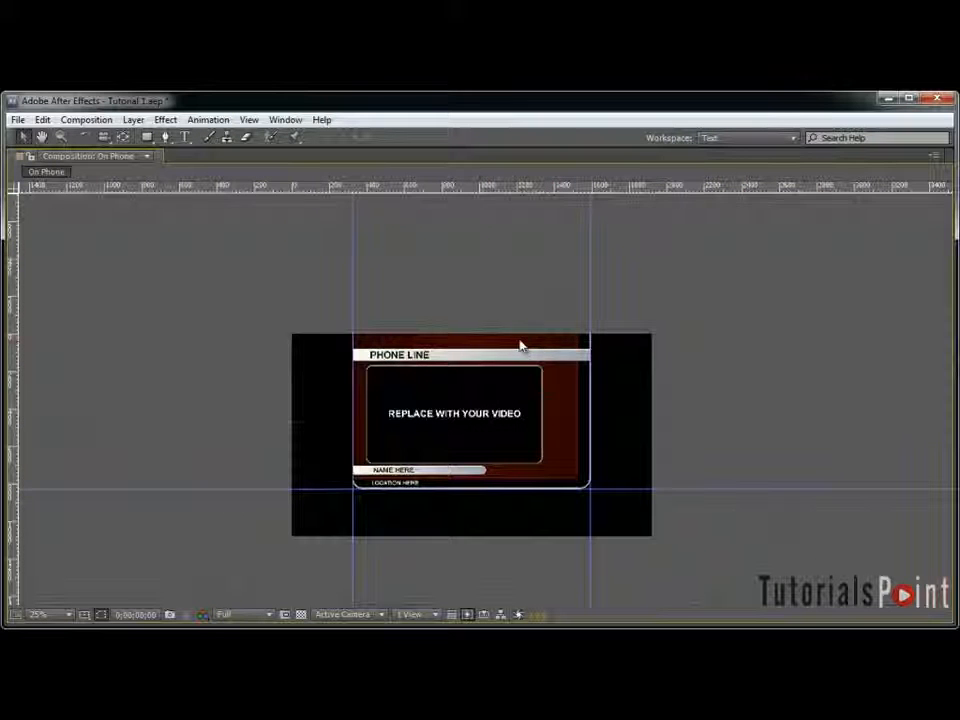
key(grave)
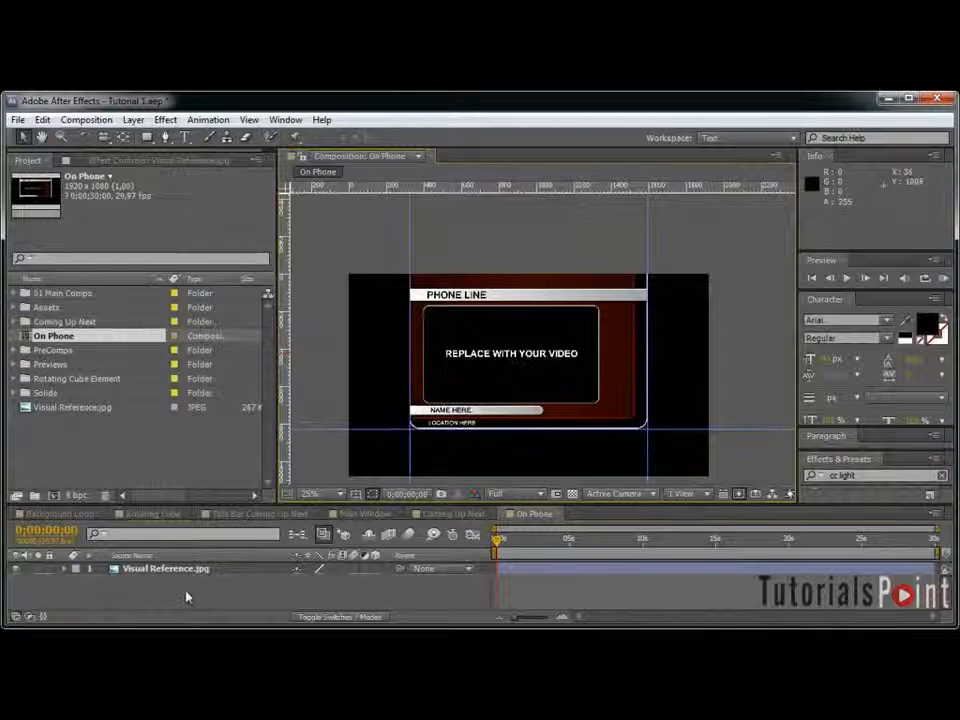
Step: Create a white composition-size solid named Main Stroke above the reference layer
key(ctrl+y)
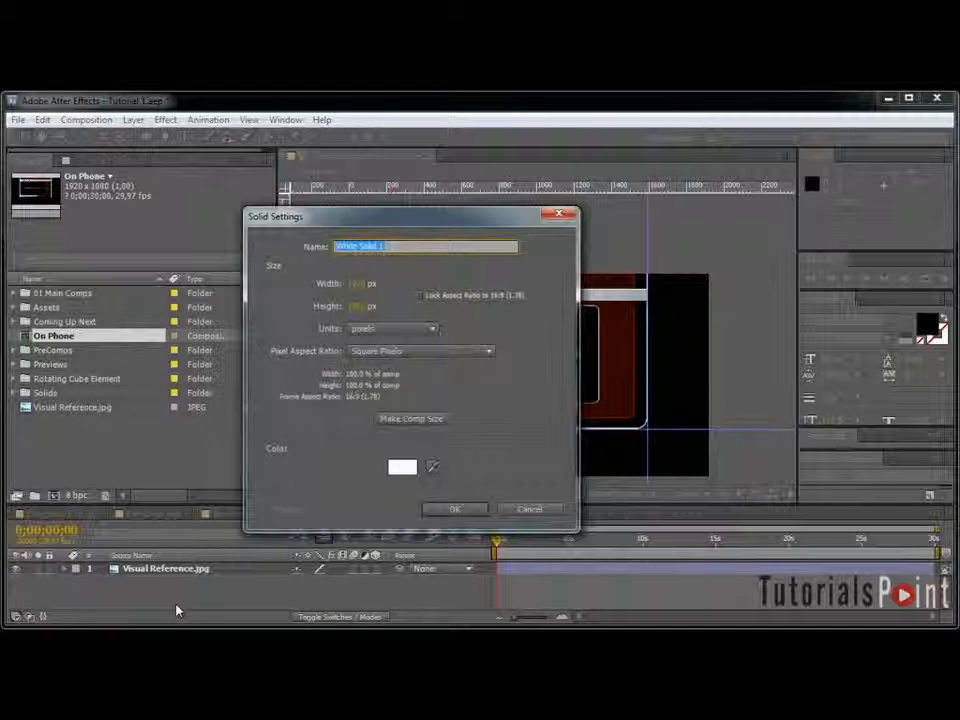
text(Main)
key(ctrl+a)
text(Main Str)
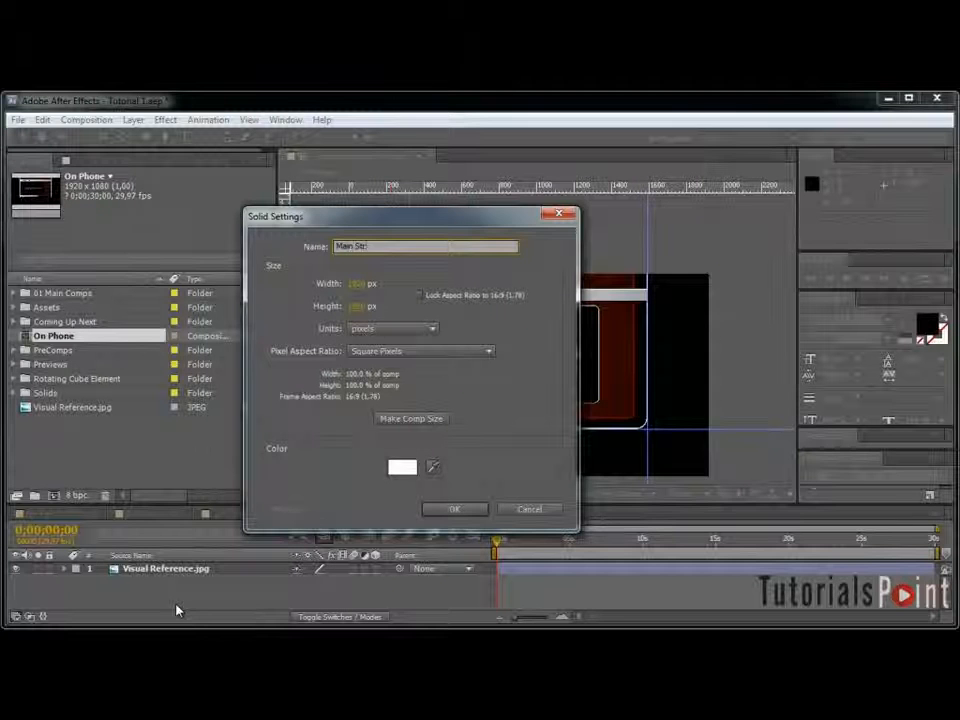
key(Return)
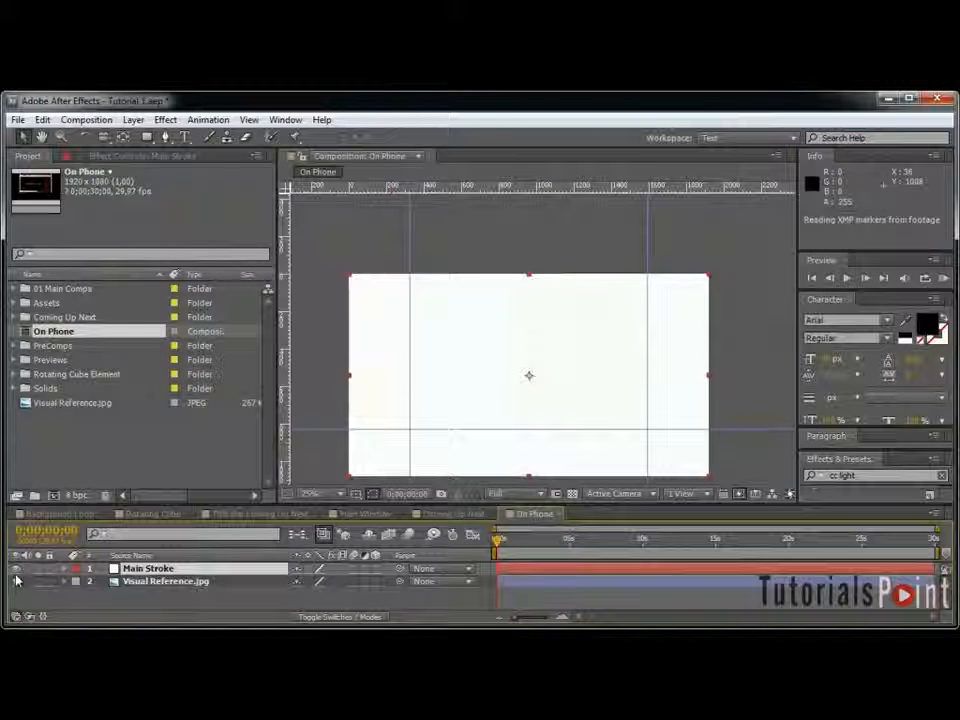
Step: Draw a rounded rectangle mask on Main Stroke from the lower-left guide intersection to the right guide, extending slightly above the frame's top
key(q)
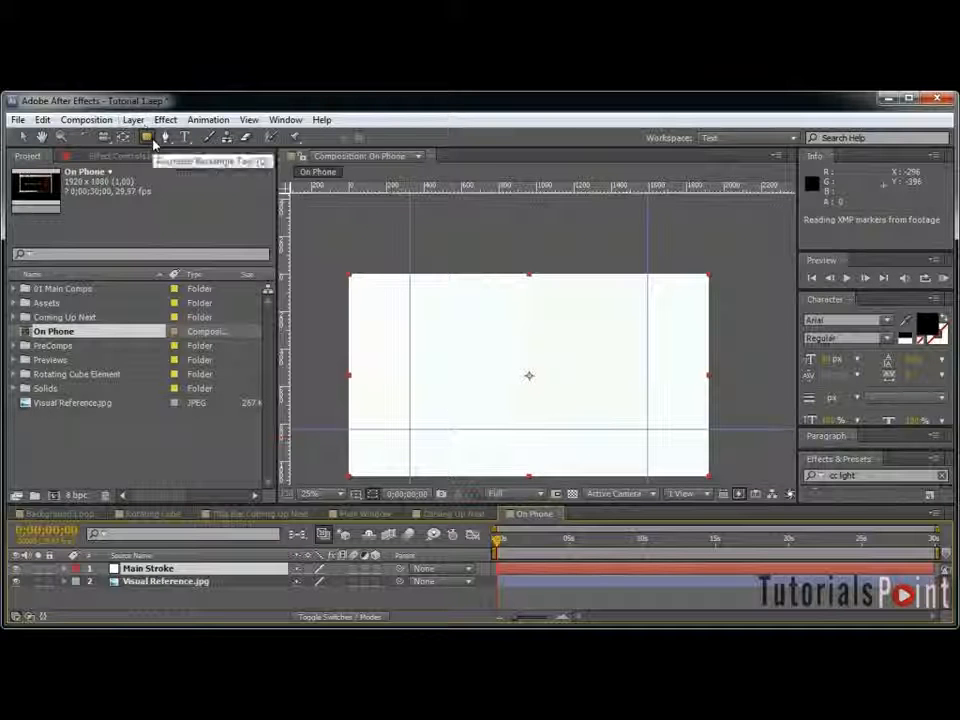
key(grave)
scroll(420, 501, up, 1)
key(space)
drag(179, 559, 335, 440)
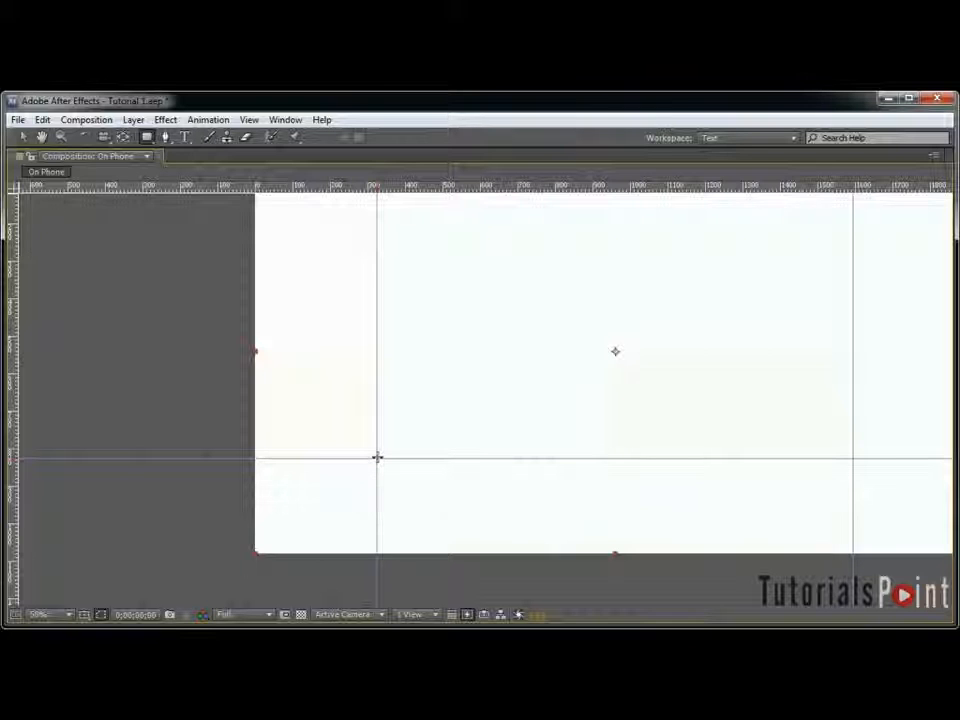
key(space)
drag(479, 387, 353, 474)
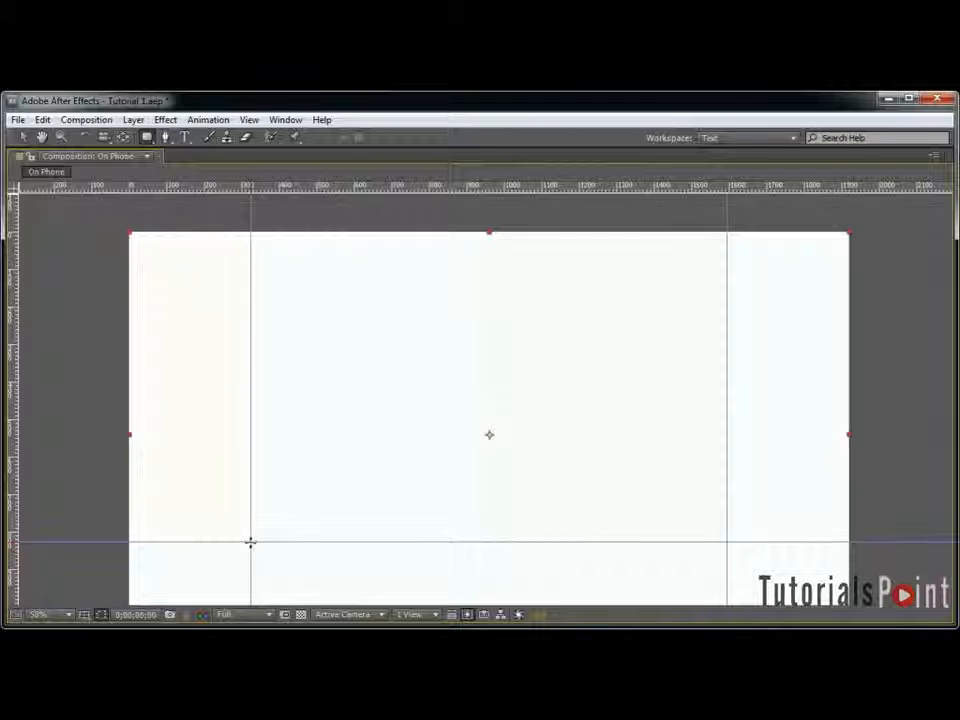
drag(250, 541, 724, 214)
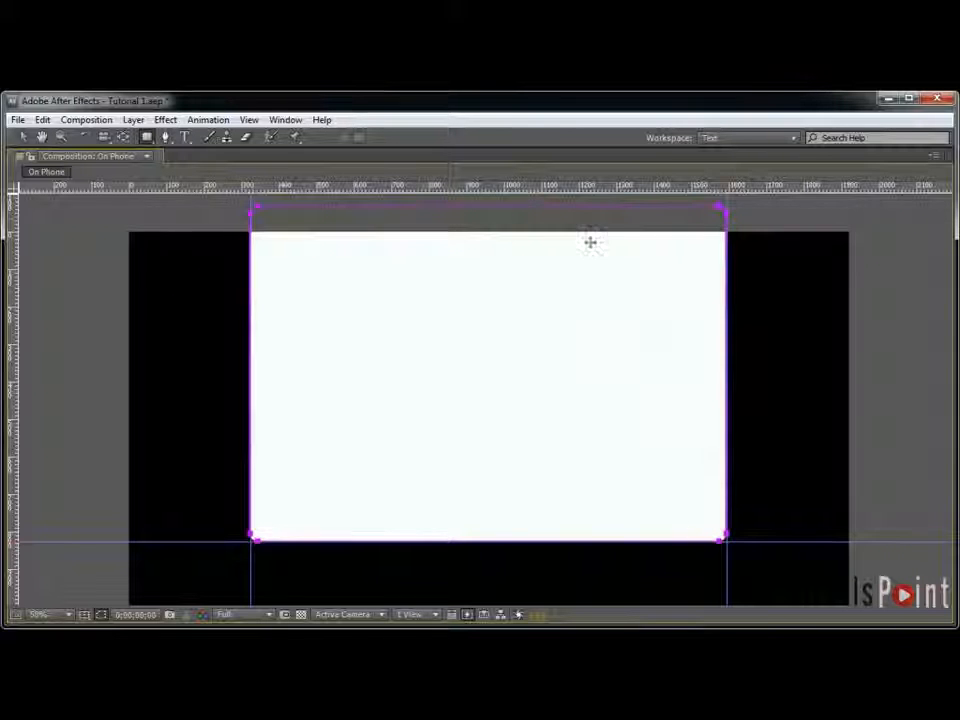
Step: Hide the Main Stroke layer and scale up the mask's lower-right corner points to match the reference frame's rounded corner
key(grave)
click(16, 571)
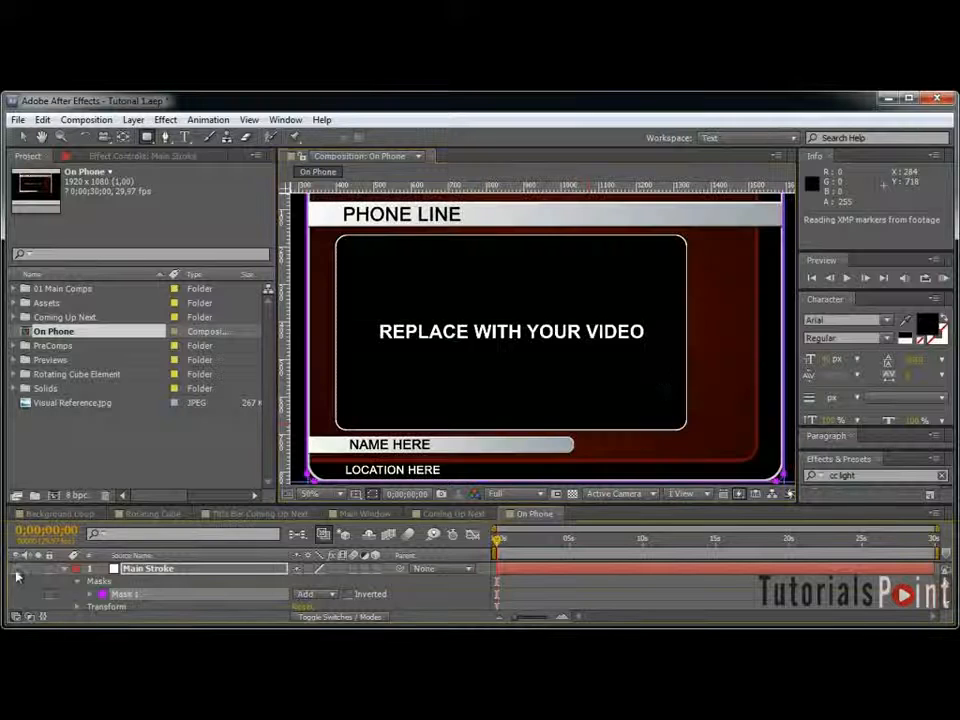
key(grave)
scroll(791, 392, up, 4)
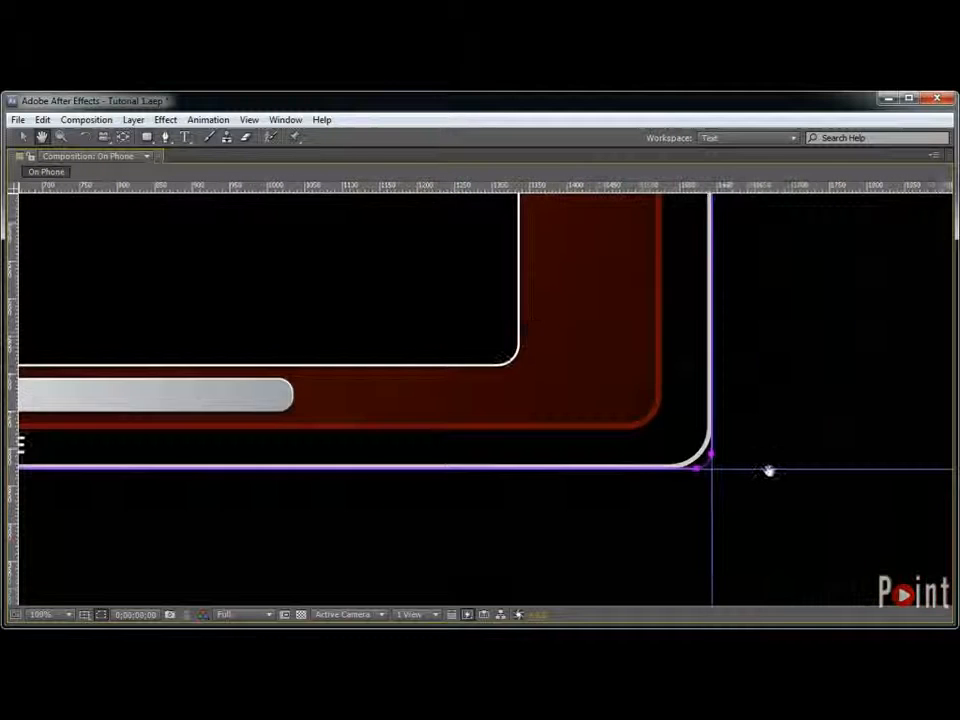
scroll(766, 471, up, 3)
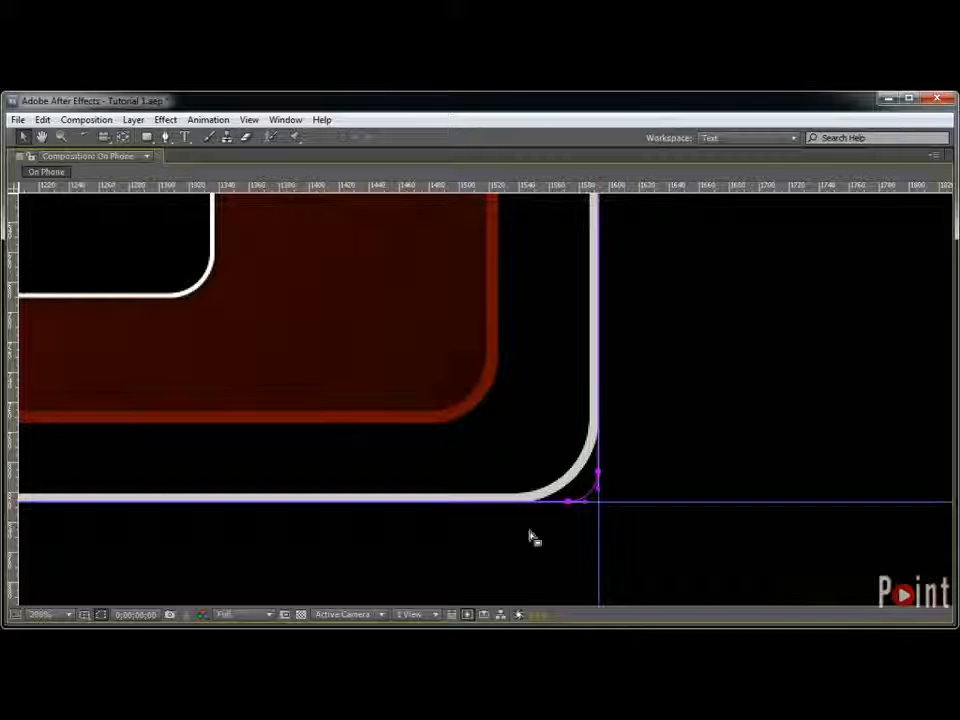
click(598, 500)
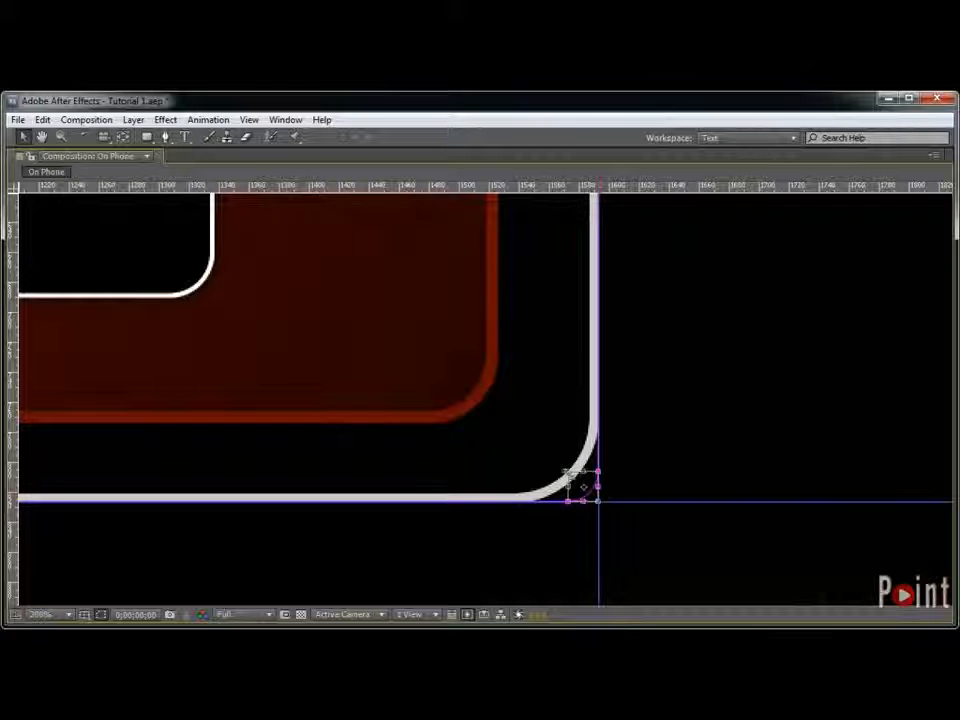
drag(567, 473, 351, 426)
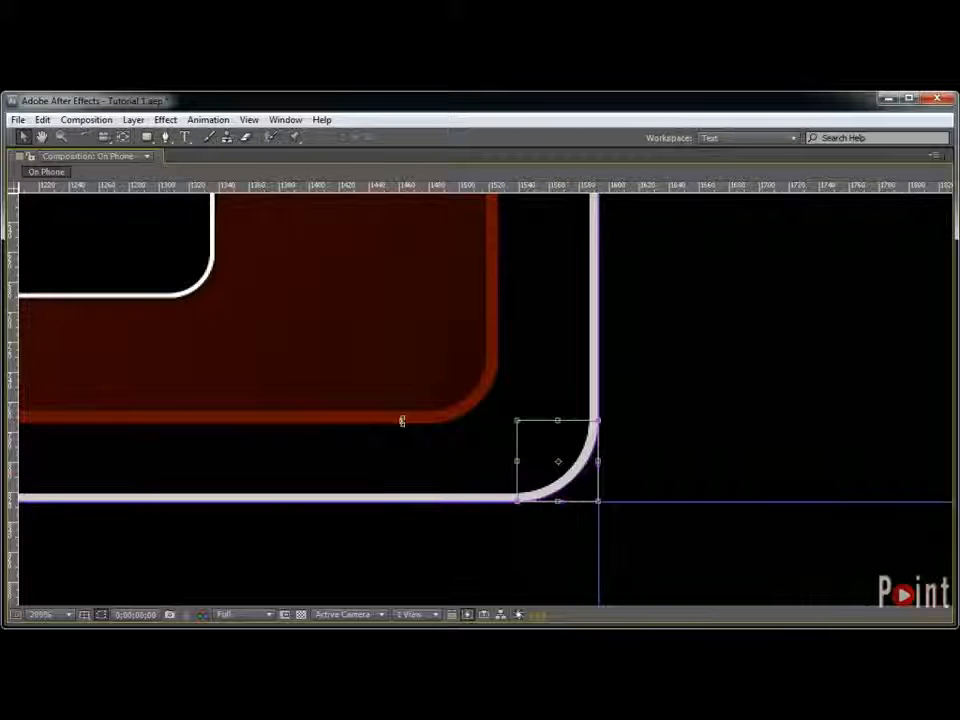
key(Return)
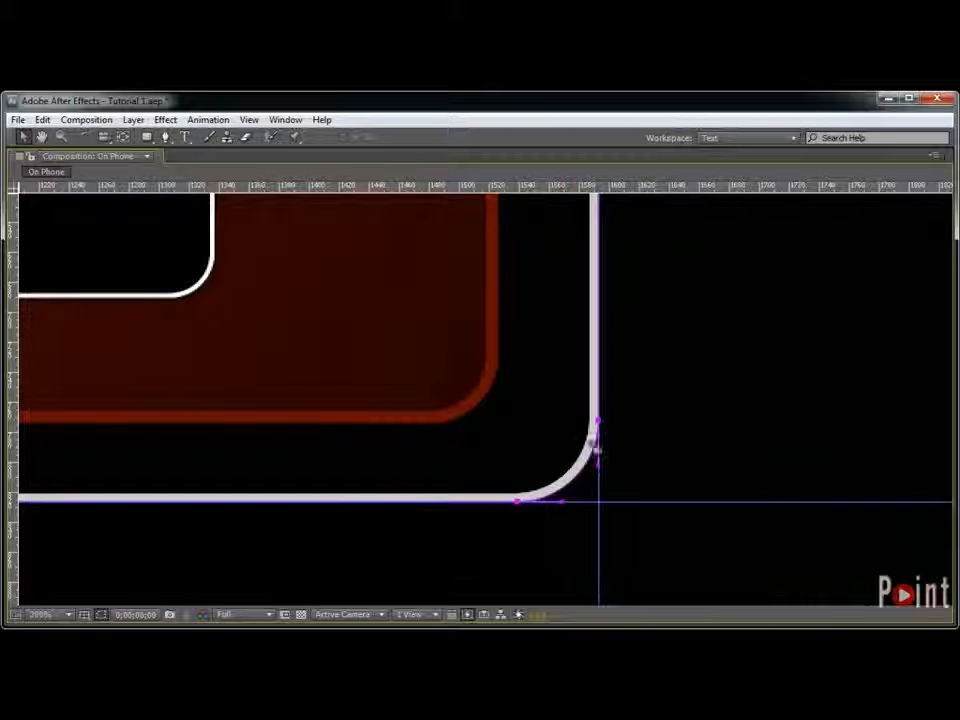
Step: Add a horizontal guide where the rounded corner begins and scale the mask's lower-left corner points up to it, matching the reference frame
drag(711, 186, 710, 420)
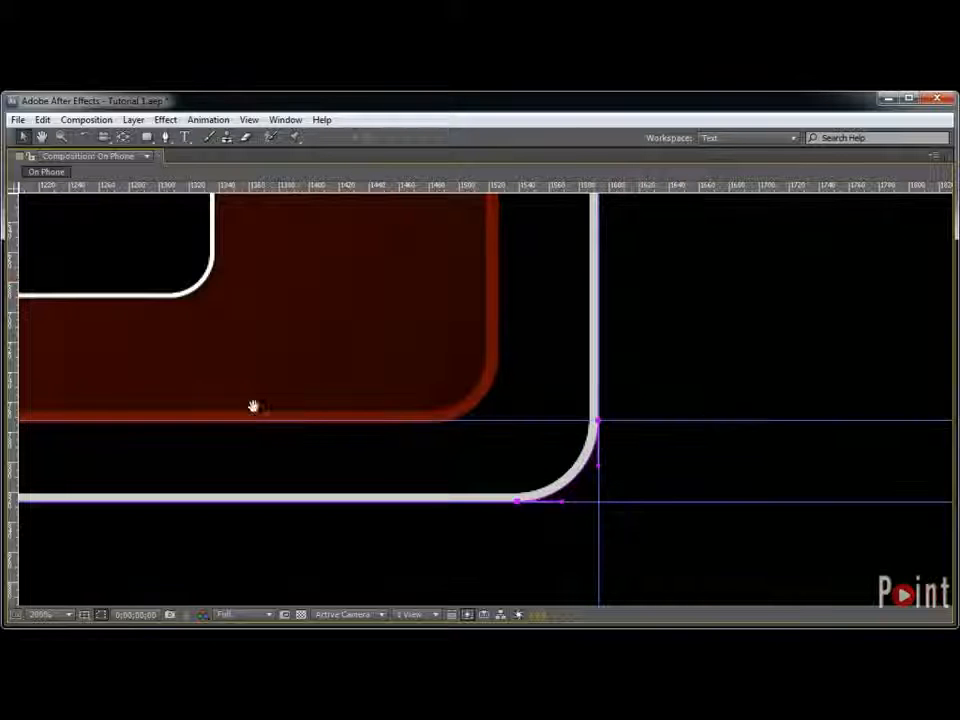
key(space)
drag(257, 415, 914, 405)
drag(246, 388, 710, 387)
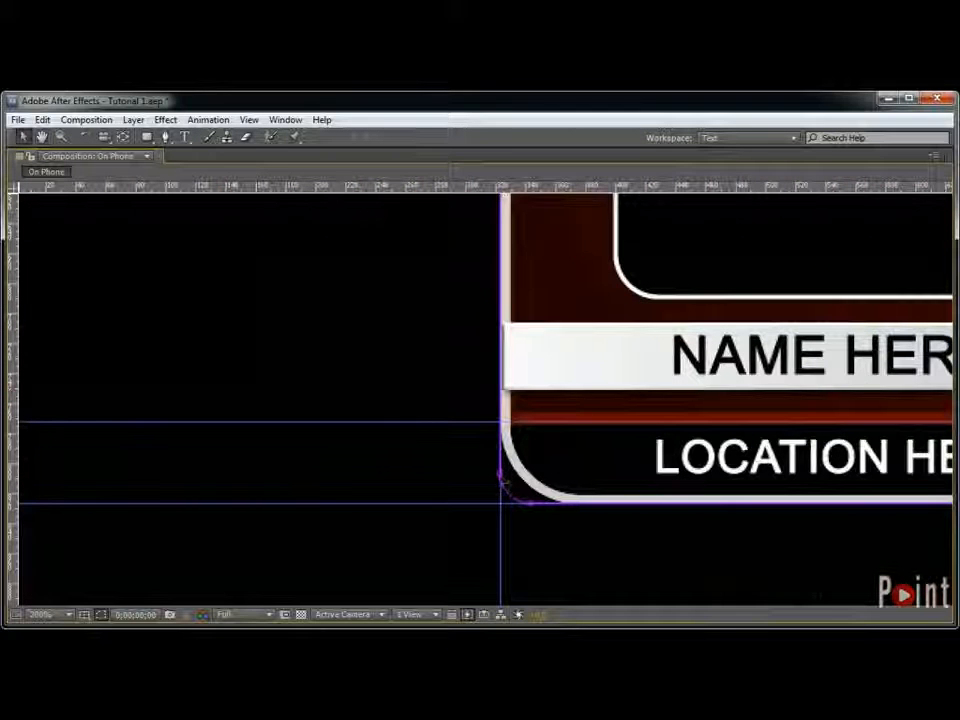
mouse_move(481, 467)
mouse_down()
mouse_move(498, 485)
mouse_move(485, 467)
mouse_up()
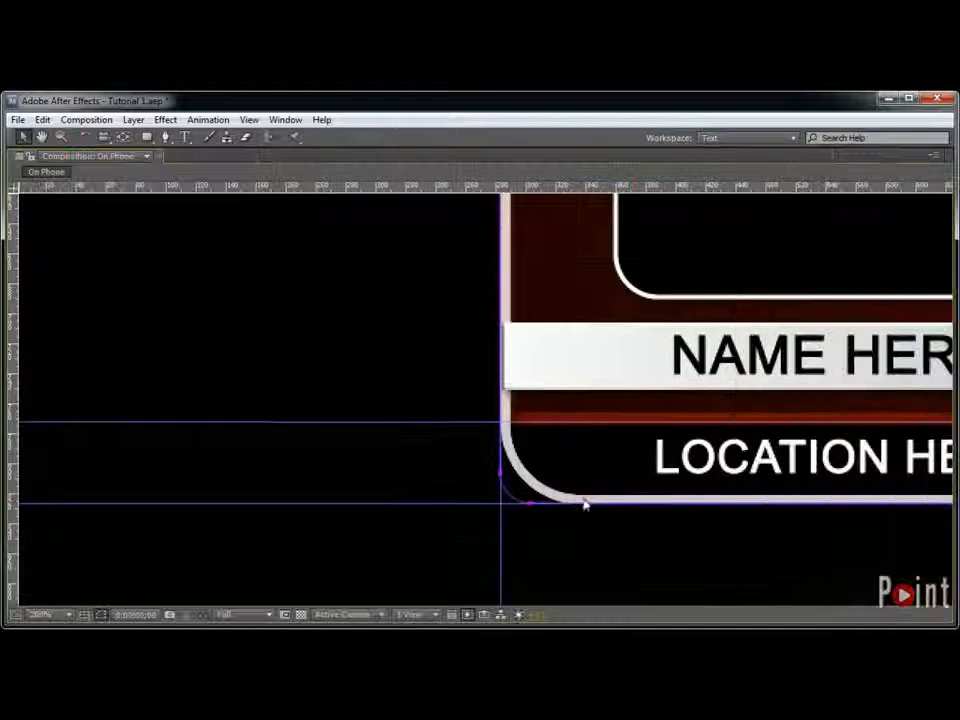
shift+click(501, 474)
key(ctrl+t)
drag(531, 473, 592, 426)
key(Return)
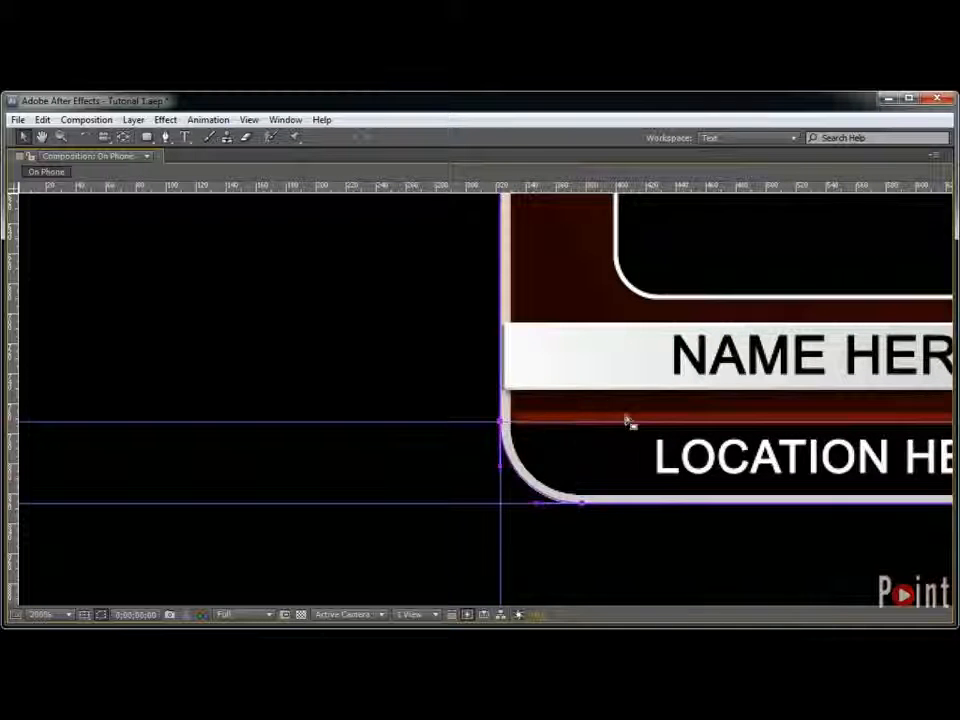
key(comma)
drag(847, 372, 564, 484)
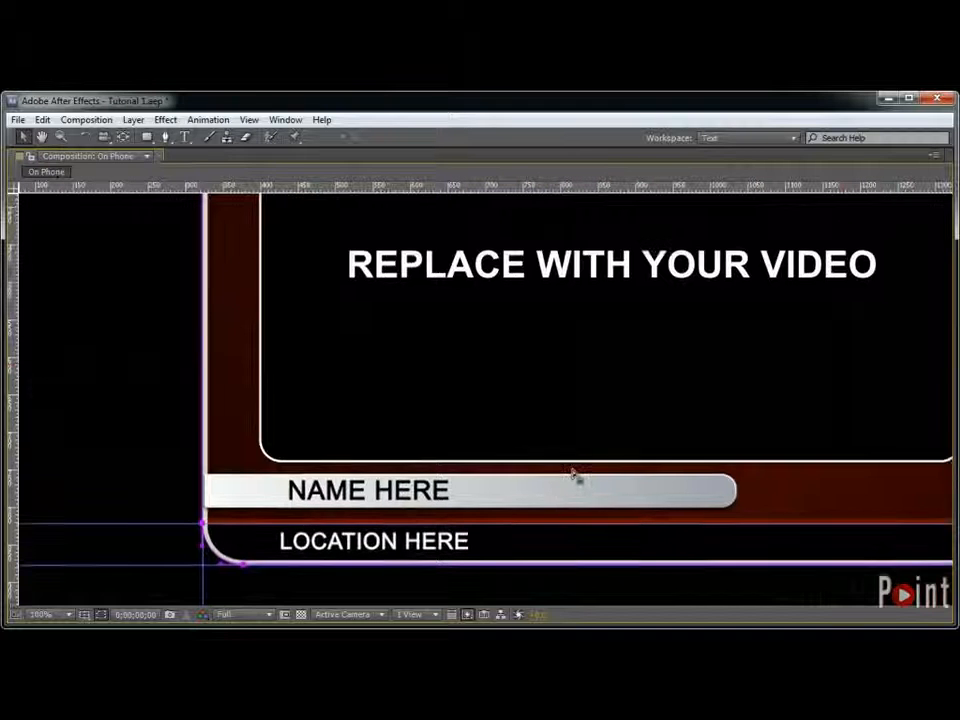
Step: Collapse the Main Stroke layer, hide the Visual Reference.jpg layer and make Main Stroke visible again
scroll(595, 440, down, 1)
drag(718, 371, 695, 436)
key(grave)
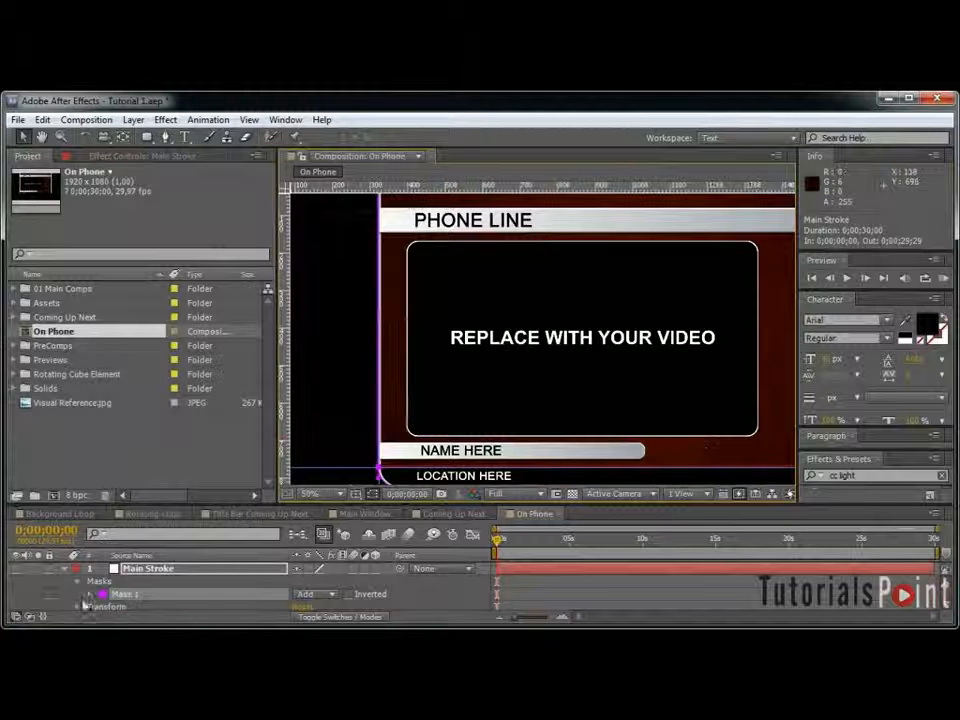
click(68, 569)
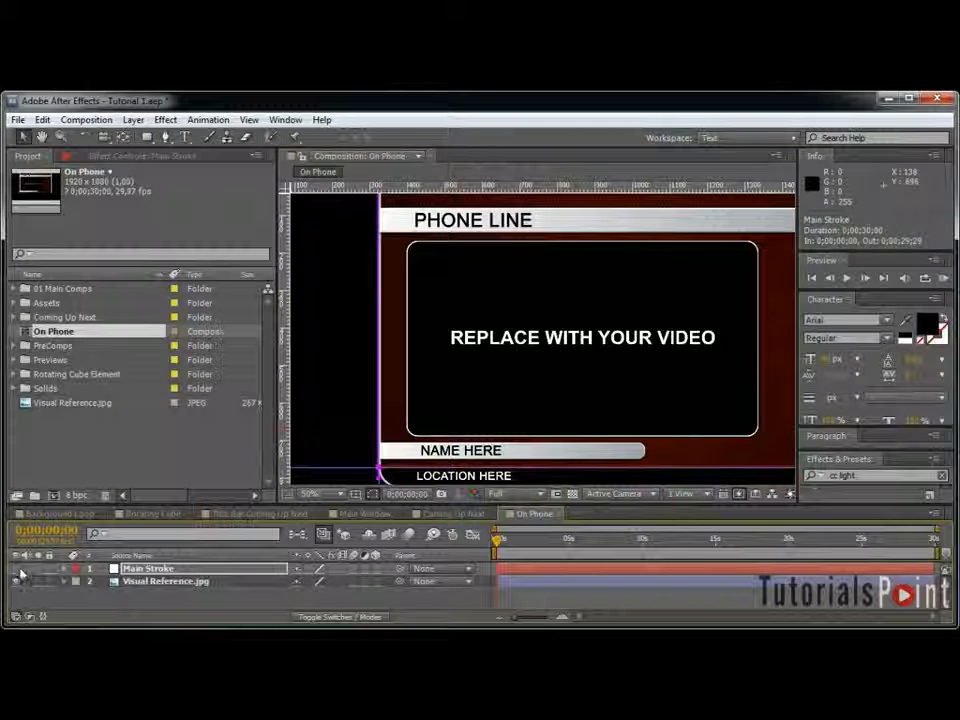
click(16, 582)
click(16, 569)
click(225, 569)
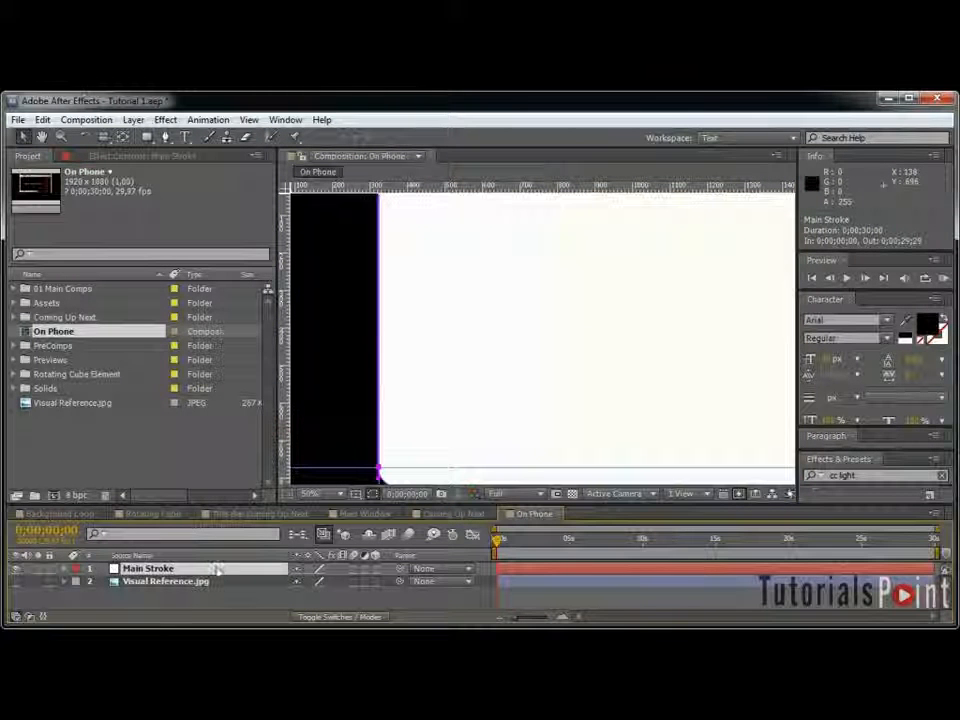
Step: Apply a Stroke effect to Main Stroke, adjust its brush size, and set 100% brush hardness and the On Transparent paint style
click(166, 120)
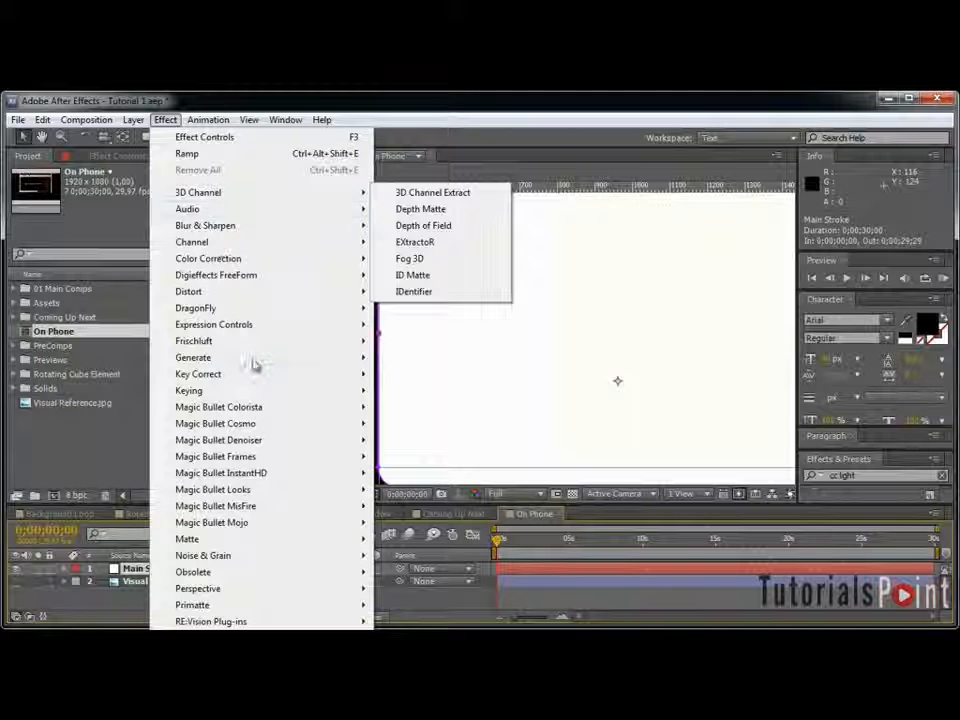
mouse_move(253, 358)
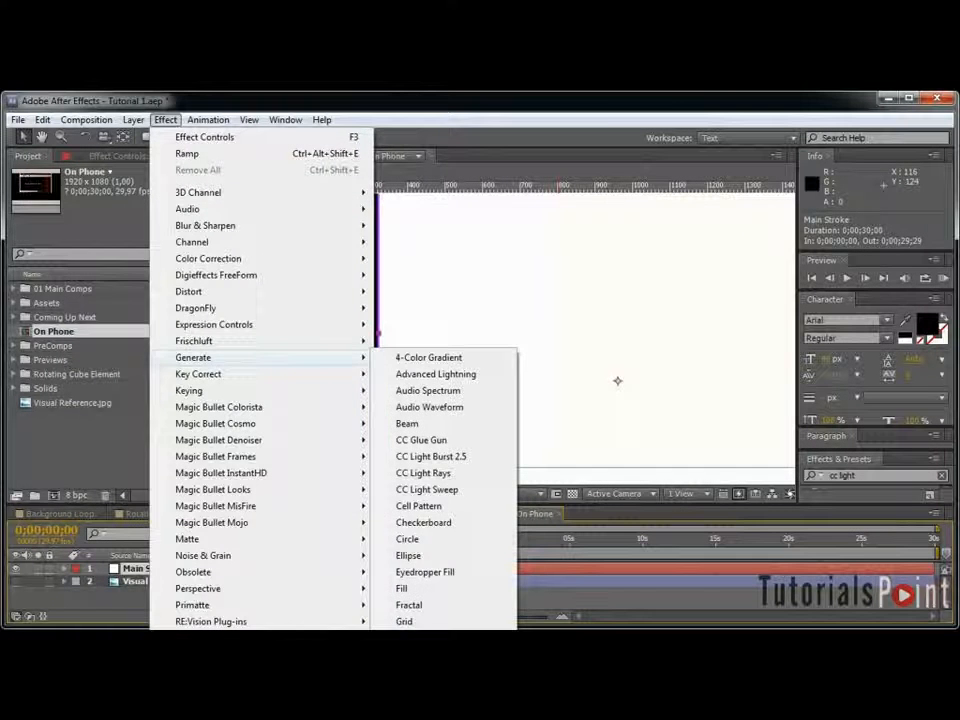
click(413, 718)
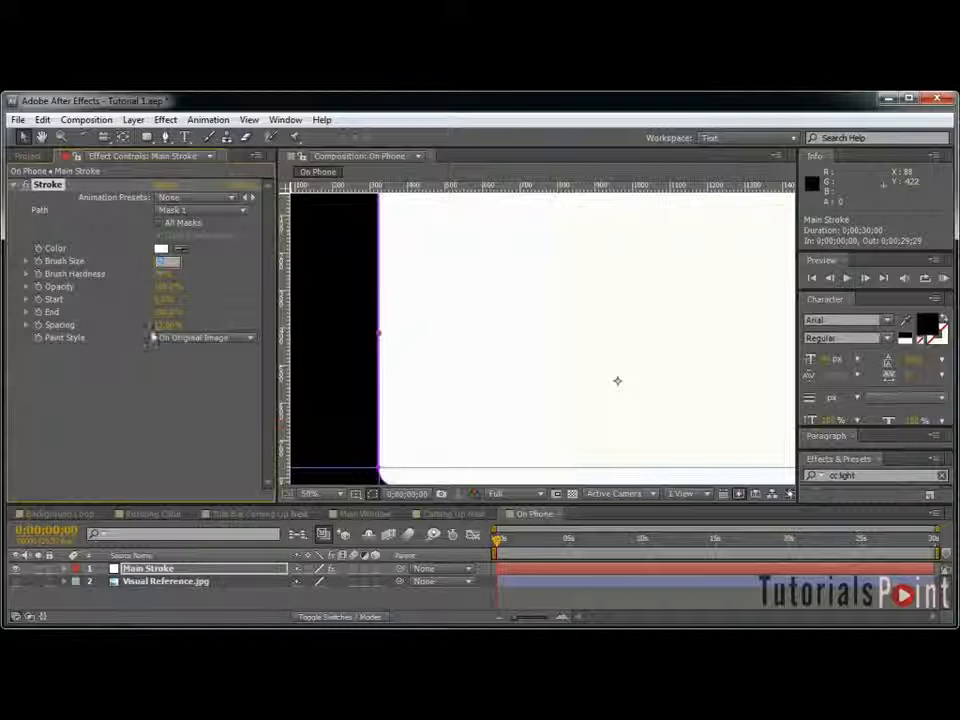
click(111, 417)
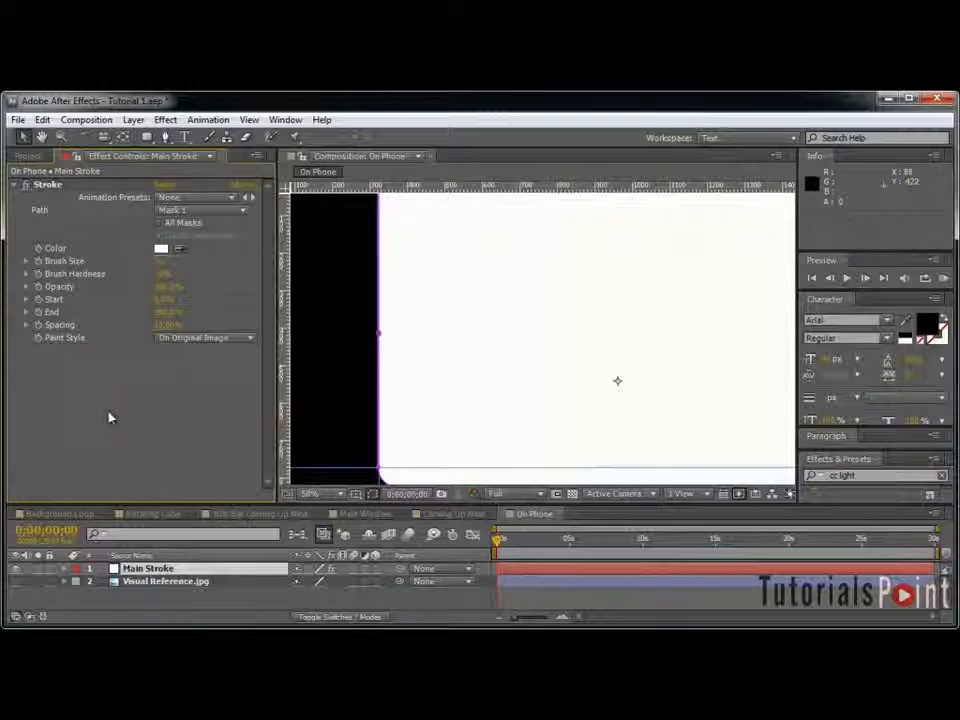
drag(158, 276, 163, 278)
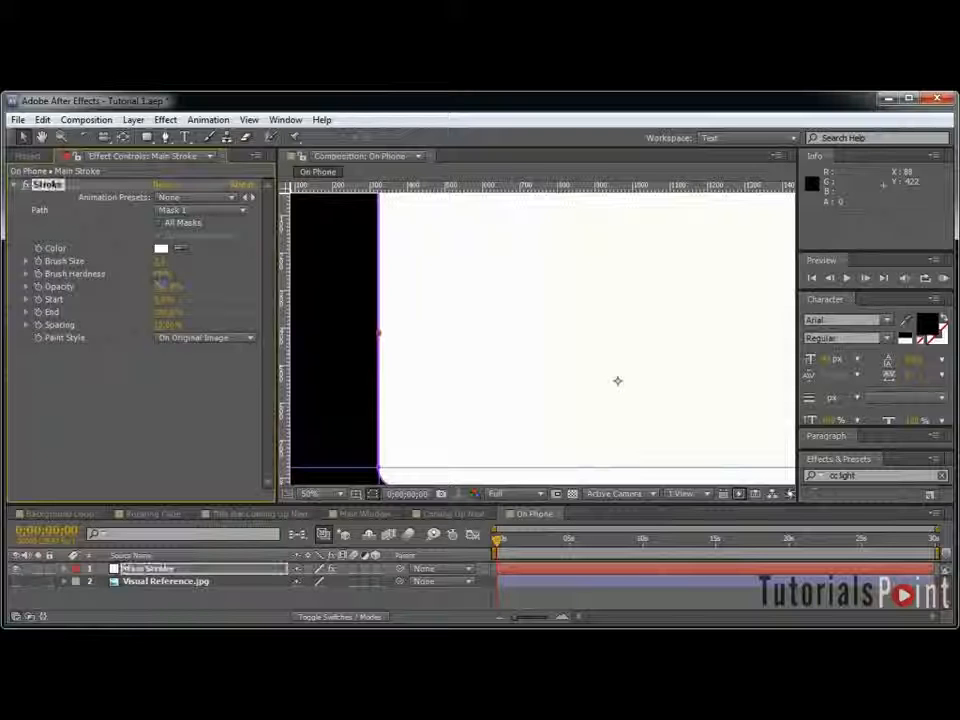
drag(456, 272, 487, 271)
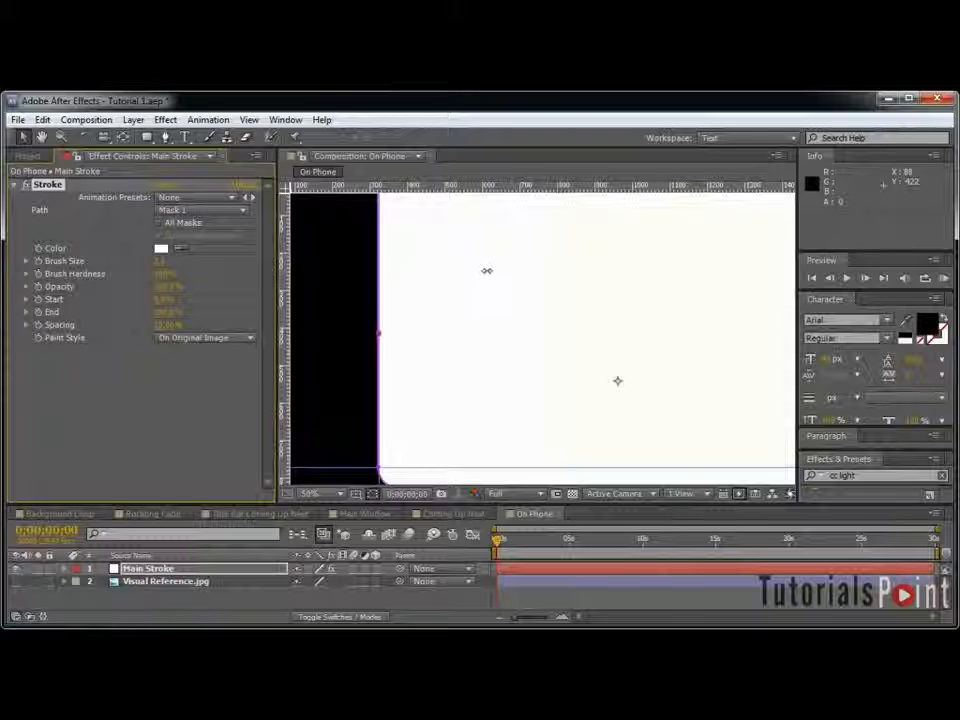
click(203, 338)
click(188, 369)
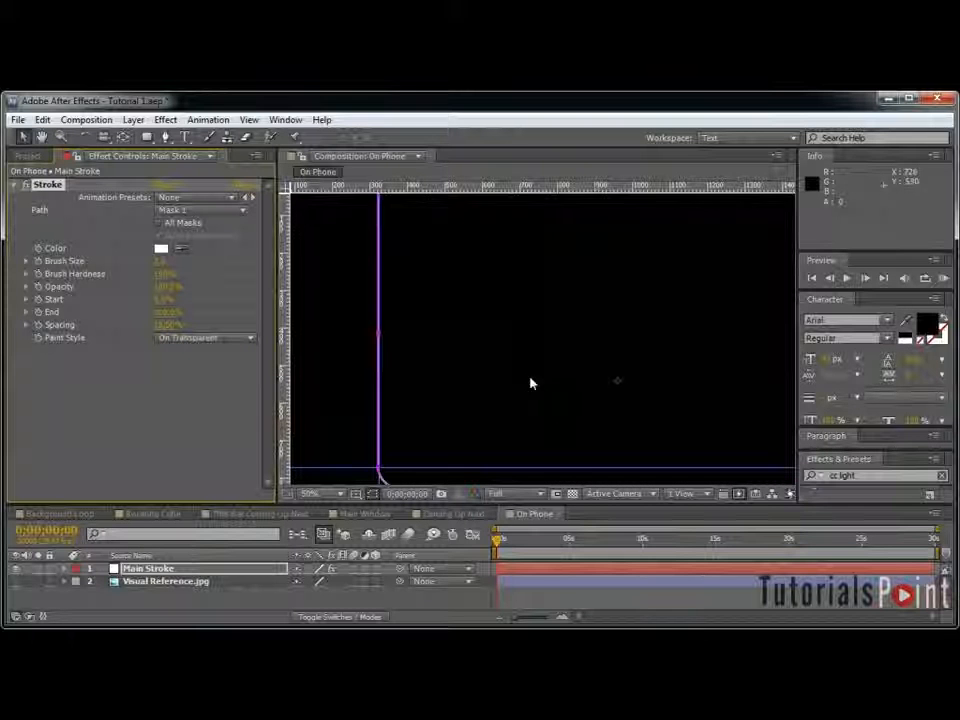
key(grave)
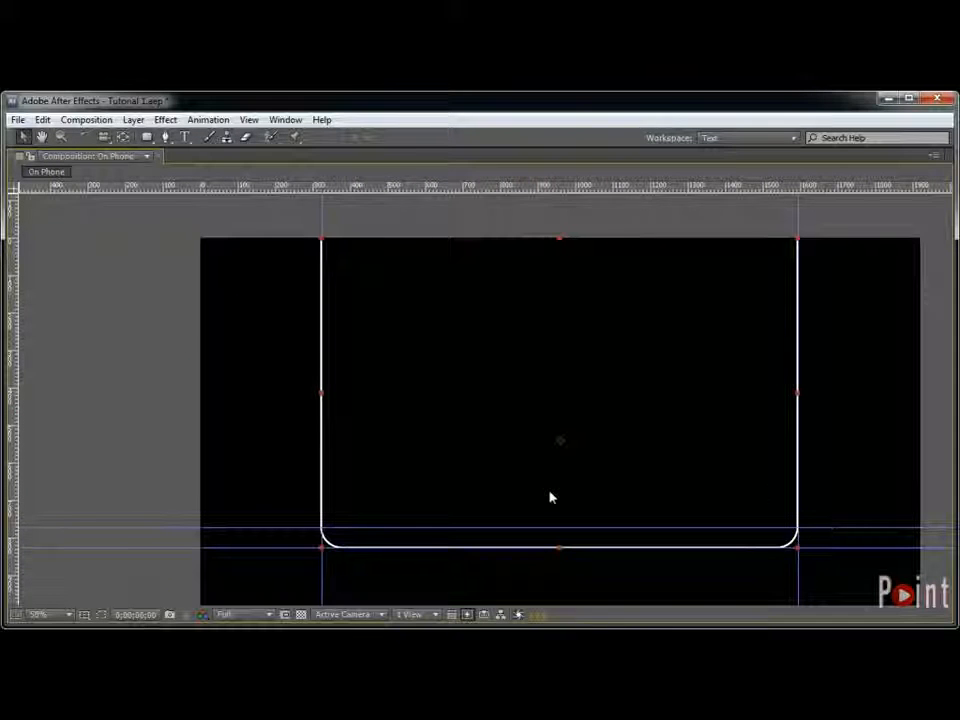
key(grave)
Step: Add a Drop Shadow effect to Main Stroke with 80% opacity and adjusted softness, leaving both effects collapsed
click(165, 119)
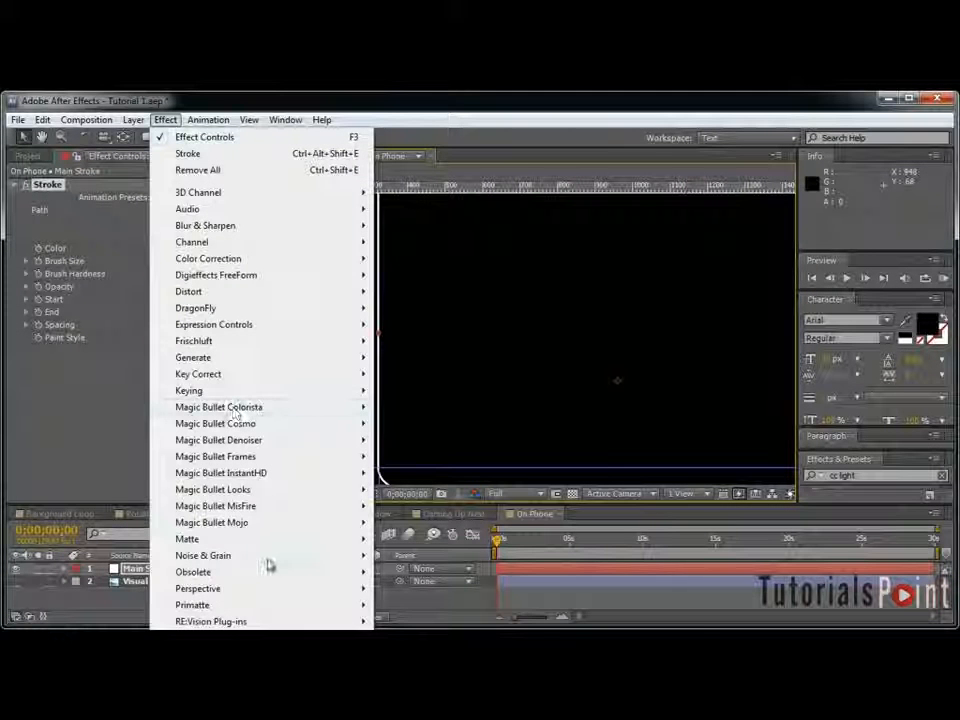
mouse_move(272, 588)
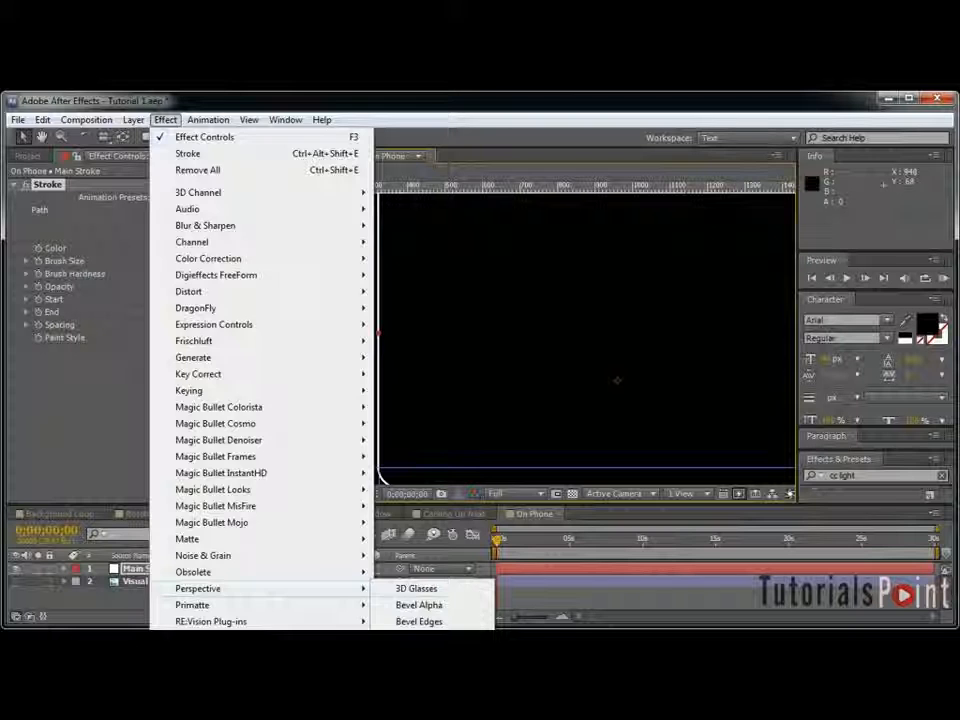
click(424, 687)
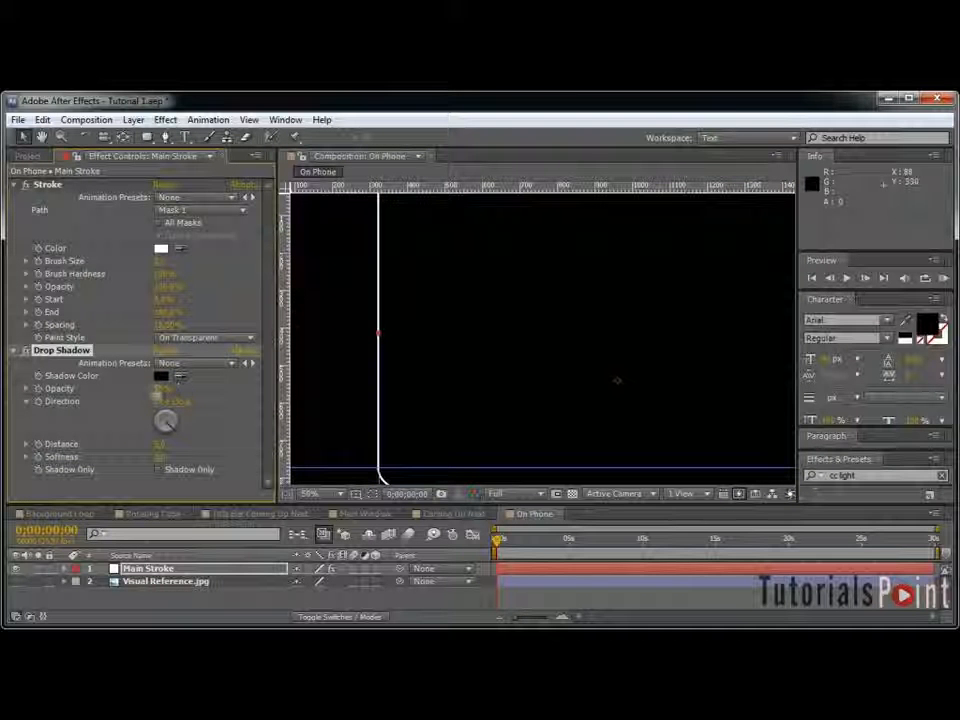
text(80)
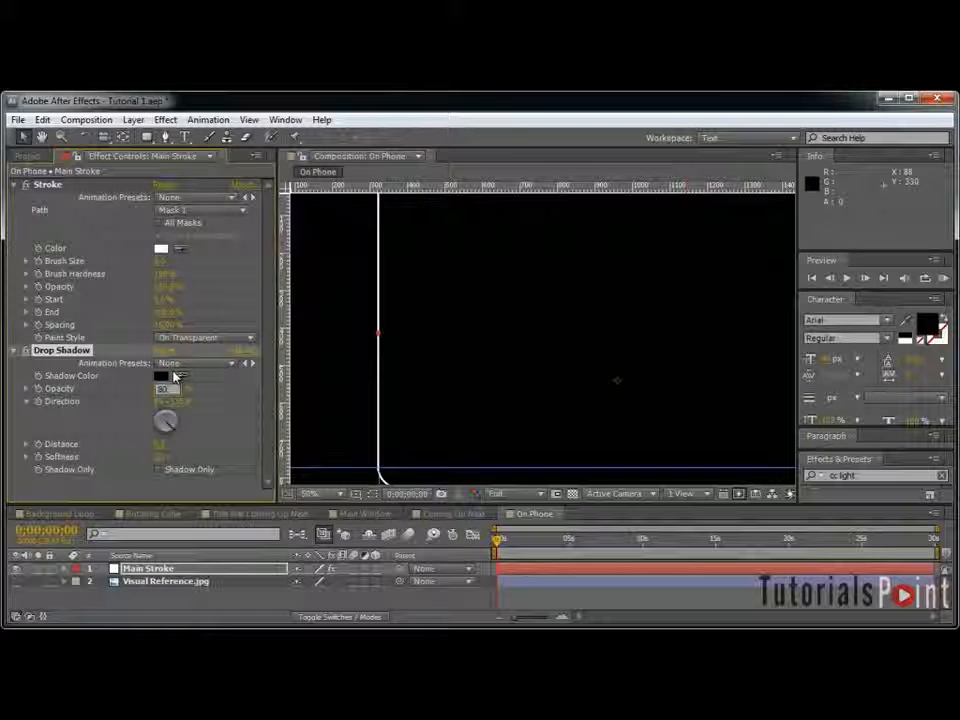
click(160, 457)
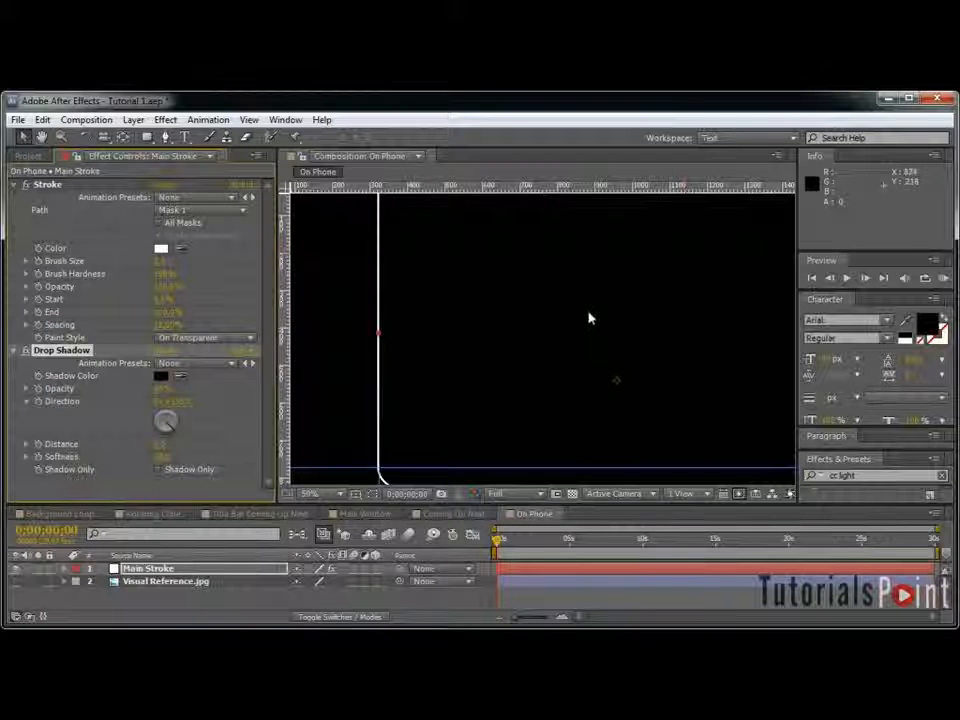
click(13, 185)
click(13, 197)
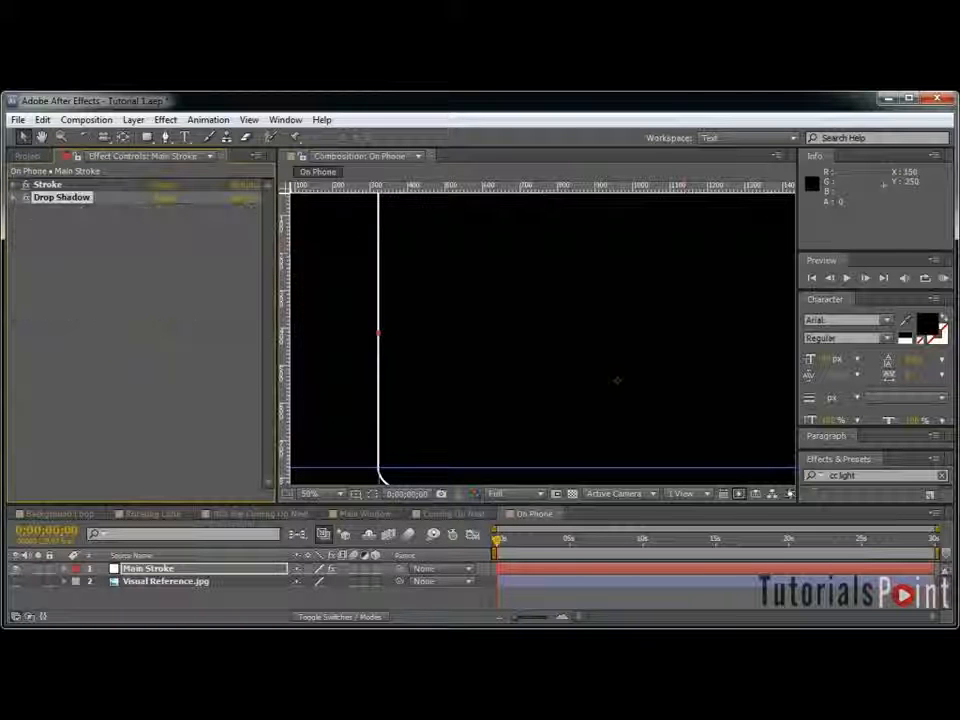
Step: Show the visual reference with Main Stroke hidden, and align guides to the red window's bottom and right edges
click(16, 581)
key(grave)
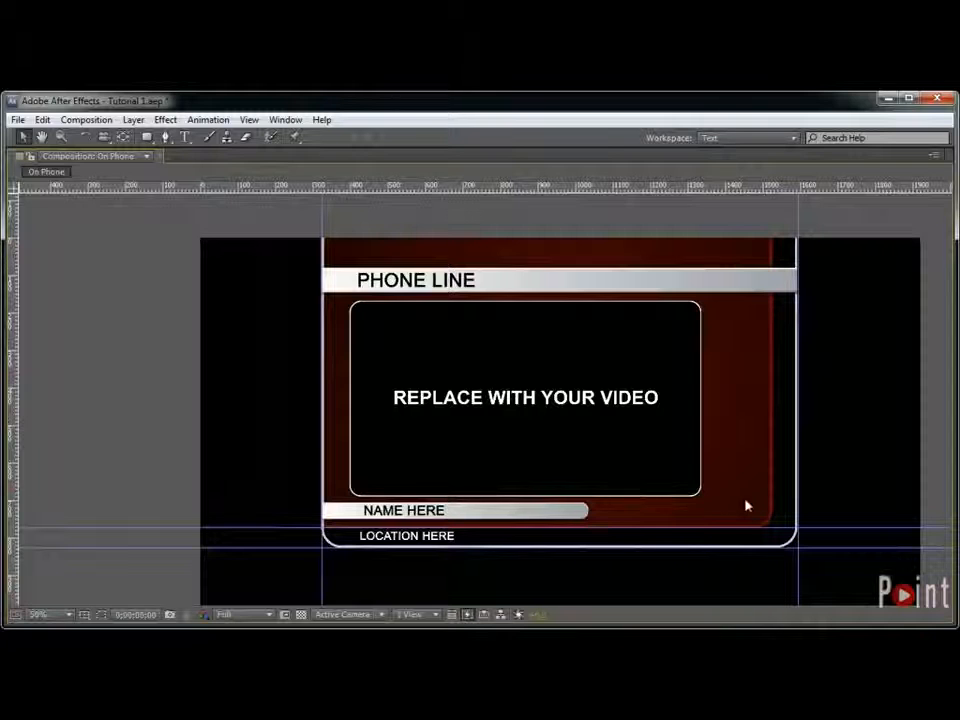
drag(771, 527, 776, 548)
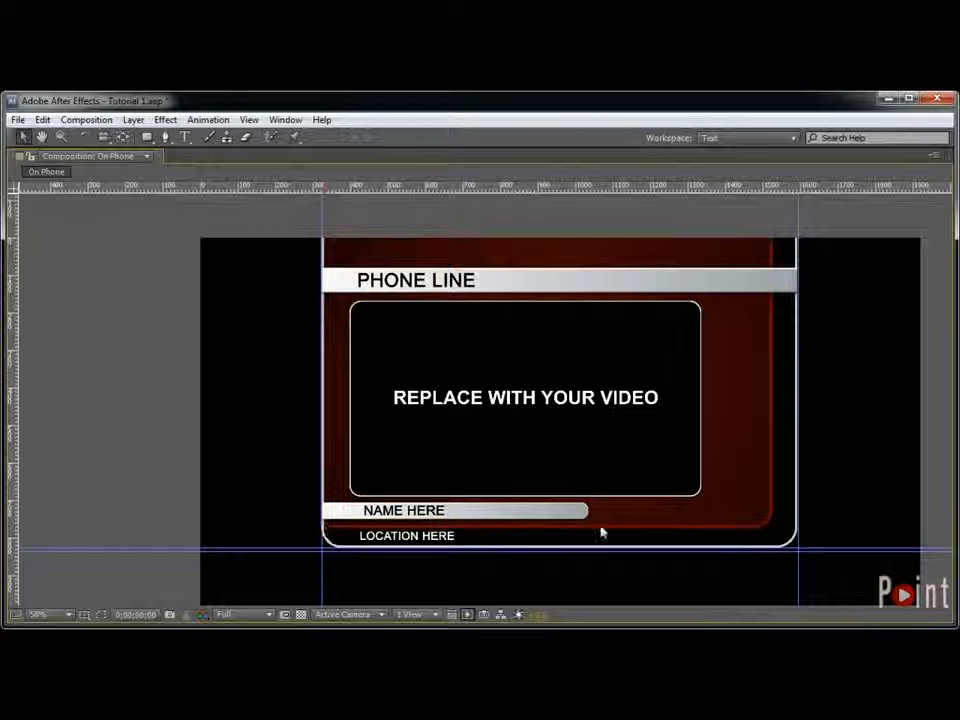
drag(802, 540, 773, 519)
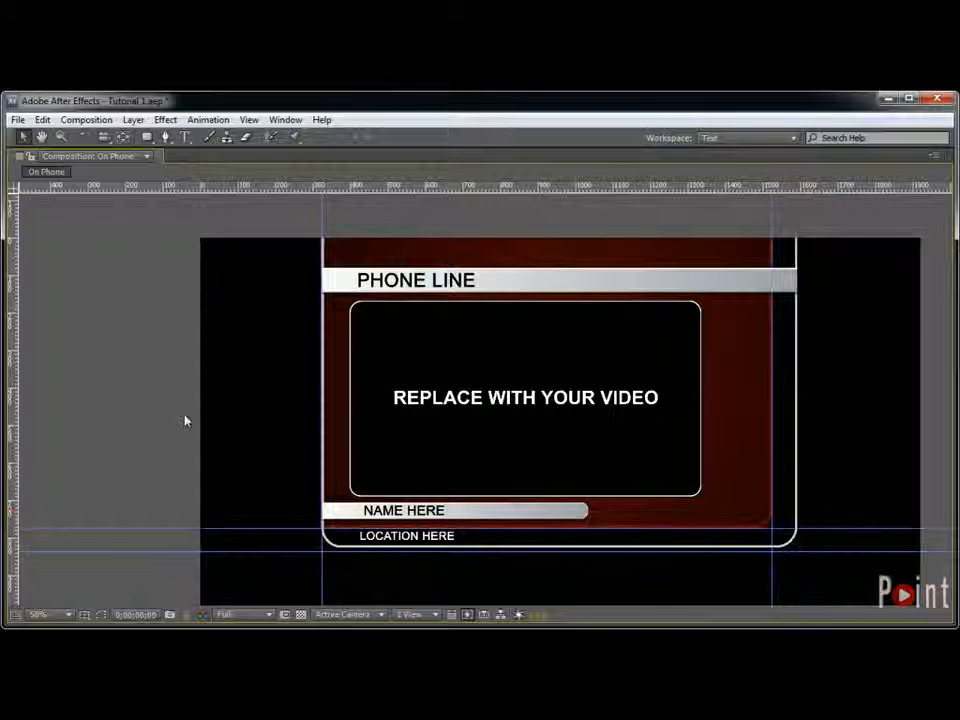
key(grave)
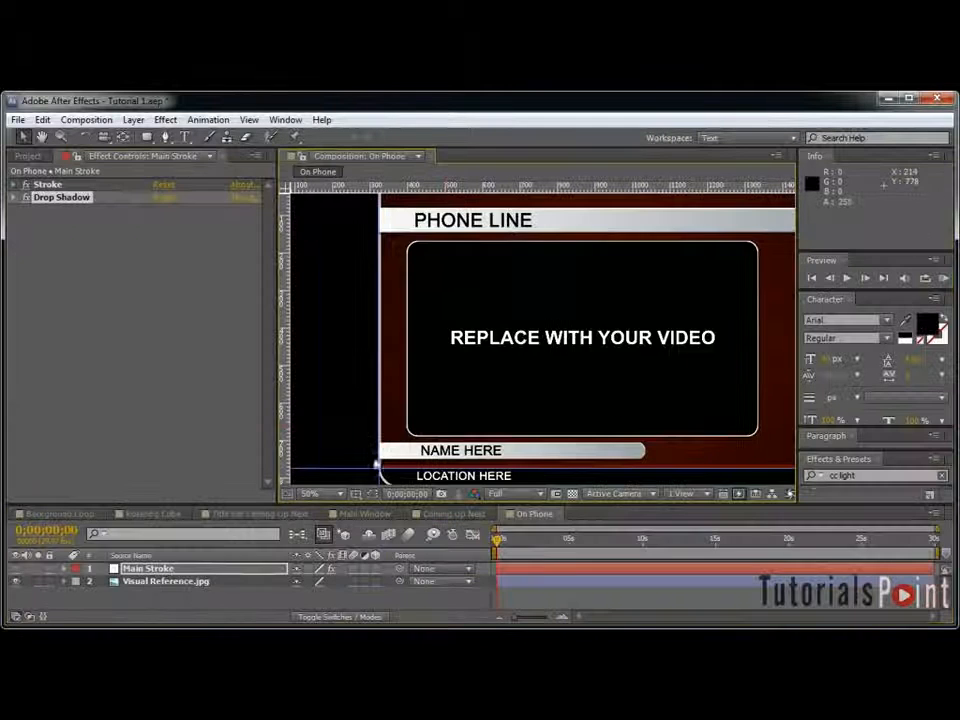
Step: Create a white composition-size solid named Main Window and hide it to reveal the reference
key(ctrl+y)
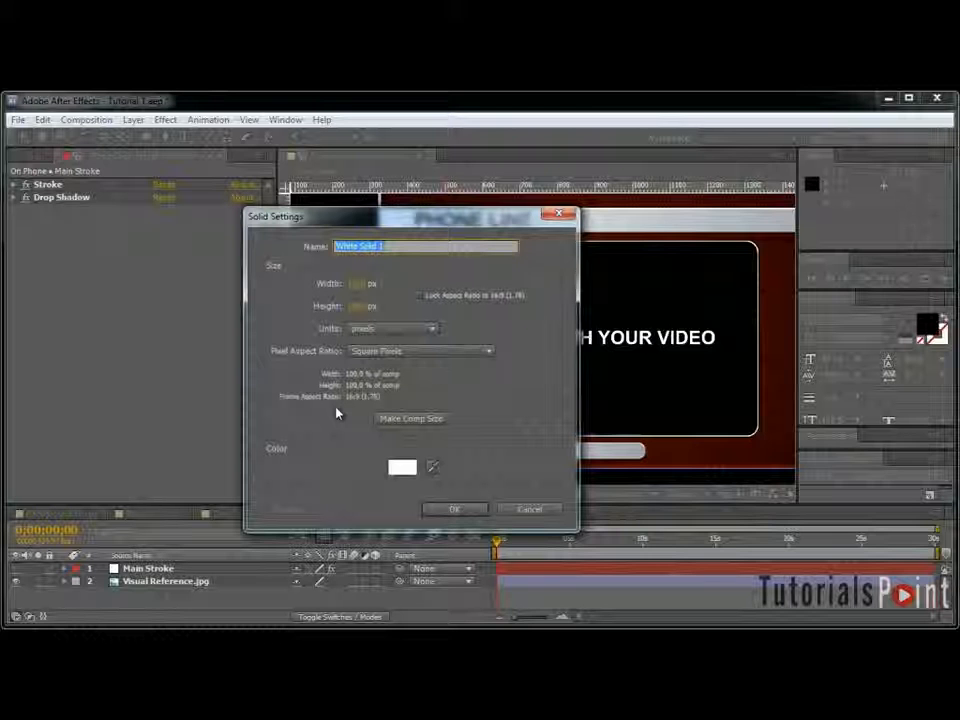
text(Main Windo)
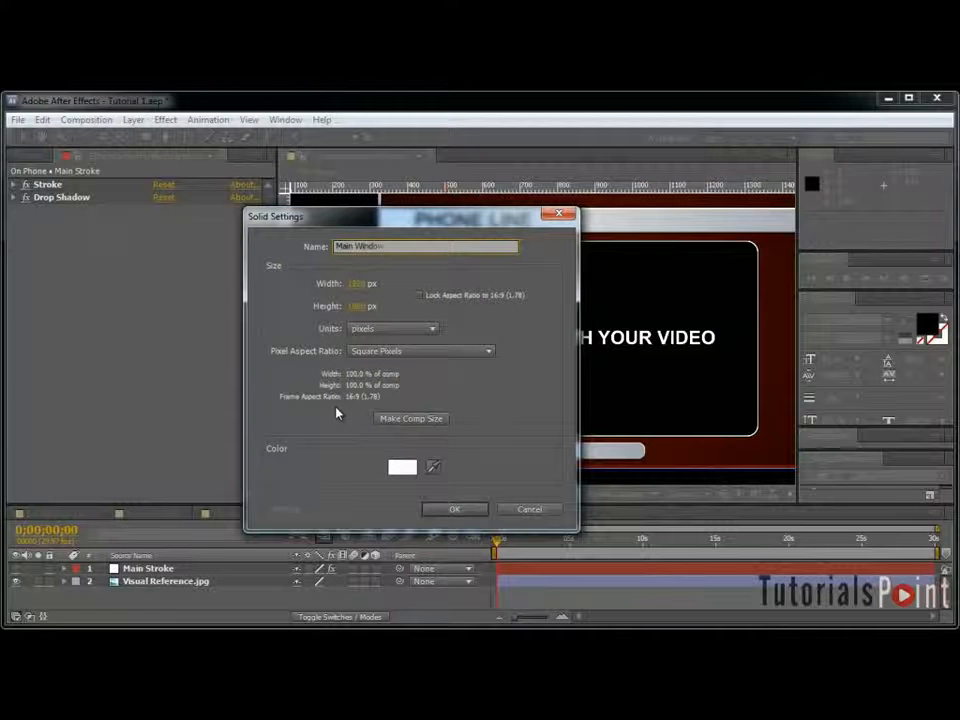
text(w)
key(Return)
click(15, 568)
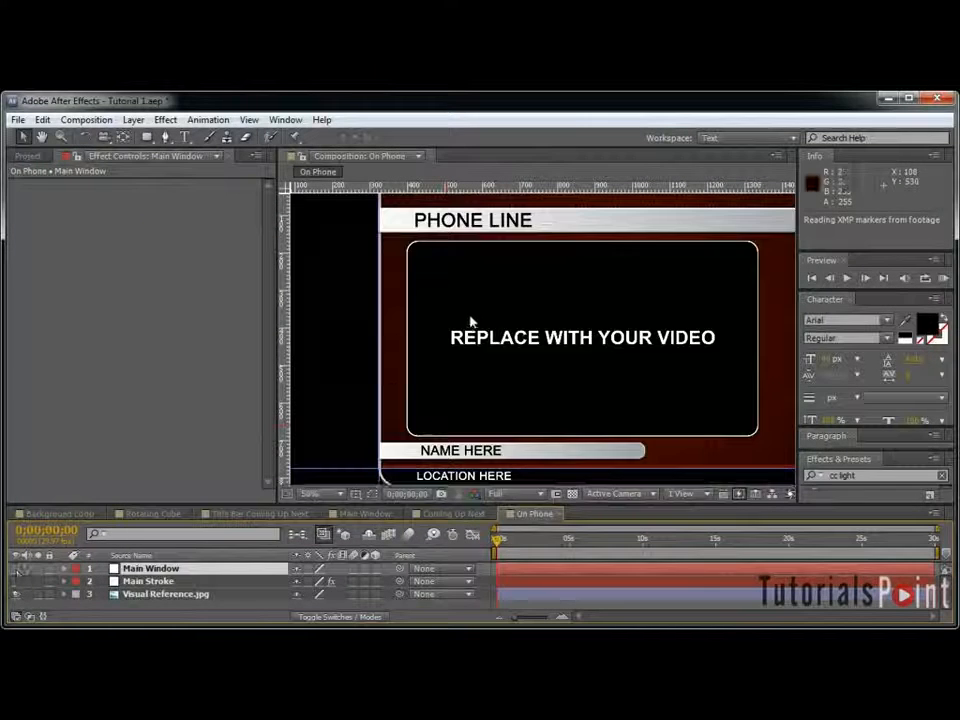
Step: Draw a rounded rectangle mask on Main Window from the red window's lower-right guide intersection to the left guide, extending above the frame's top
key(grave)
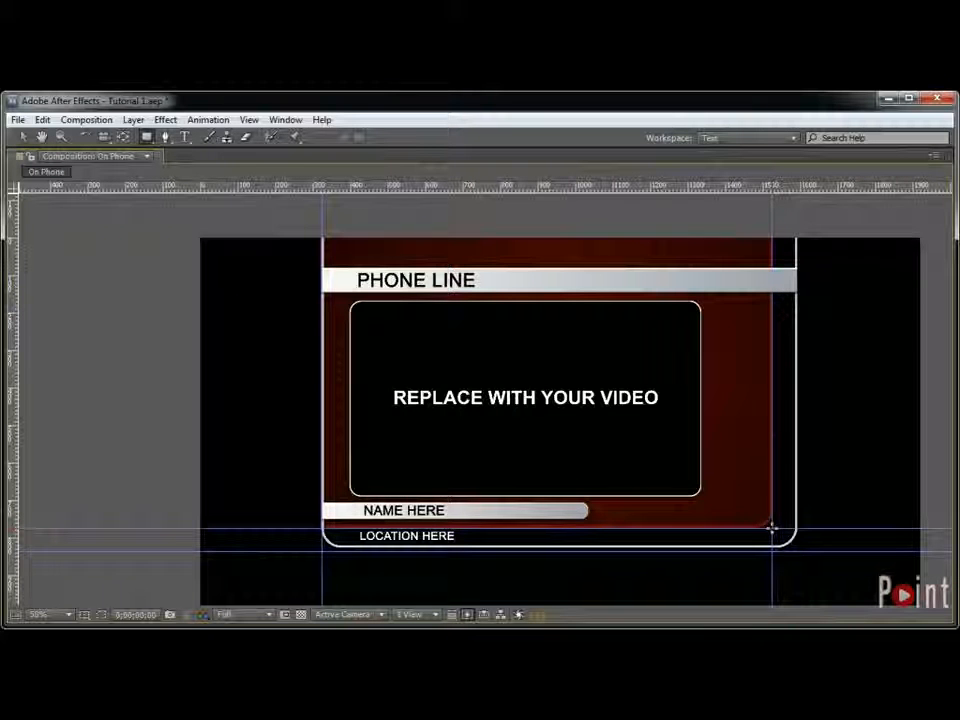
drag(772, 527, 323, 208)
key(v)
Step: Scale up the Main Window mask's lower-right corner points to match the red window's rounded corner
scroll(765, 523, up, 1)
key(space)
drag(864, 527, 433, 397)
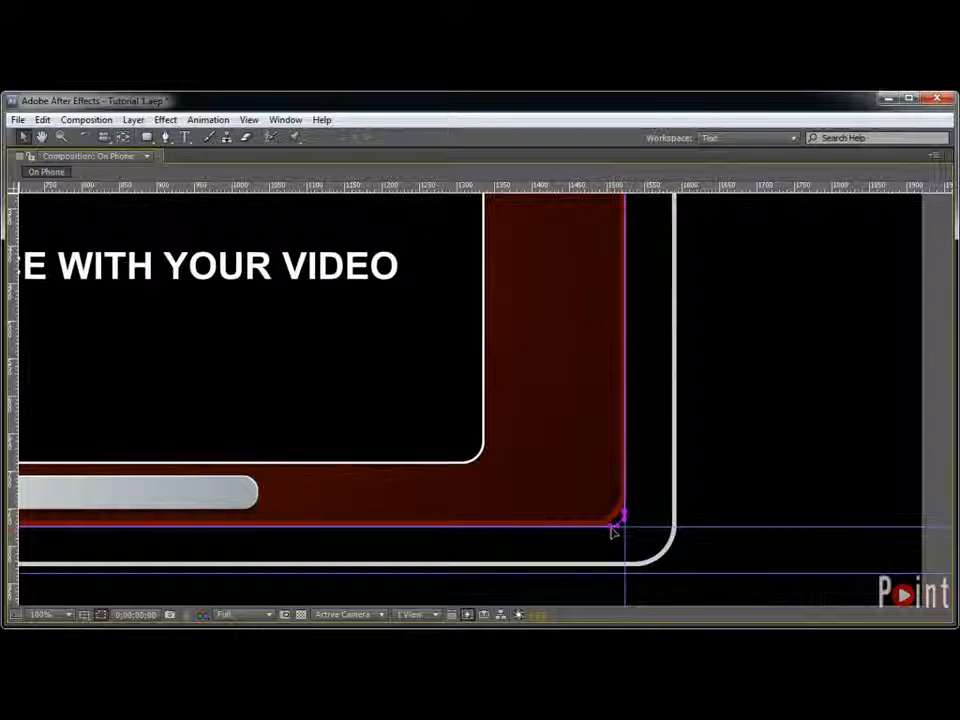
drag(615, 515, 588, 494)
key(Escape)
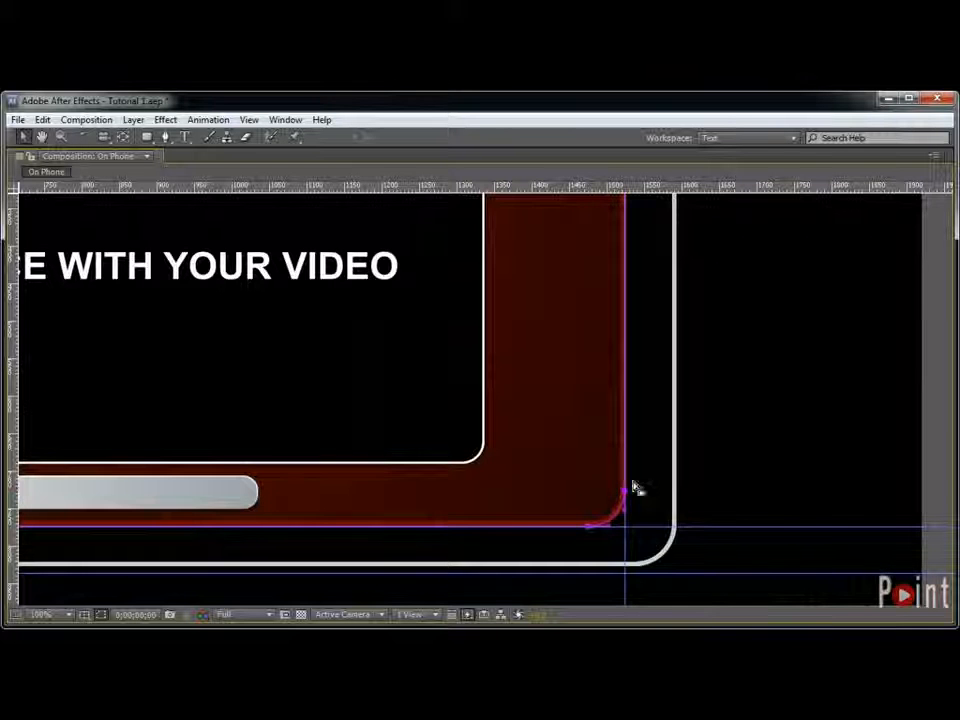
Step: Clear the horizontal guide from the red window's bottom edge by moving it down onto the lower guide
key(space)
drag(155, 454, 763, 446)
scroll(362, 471, up, 1)
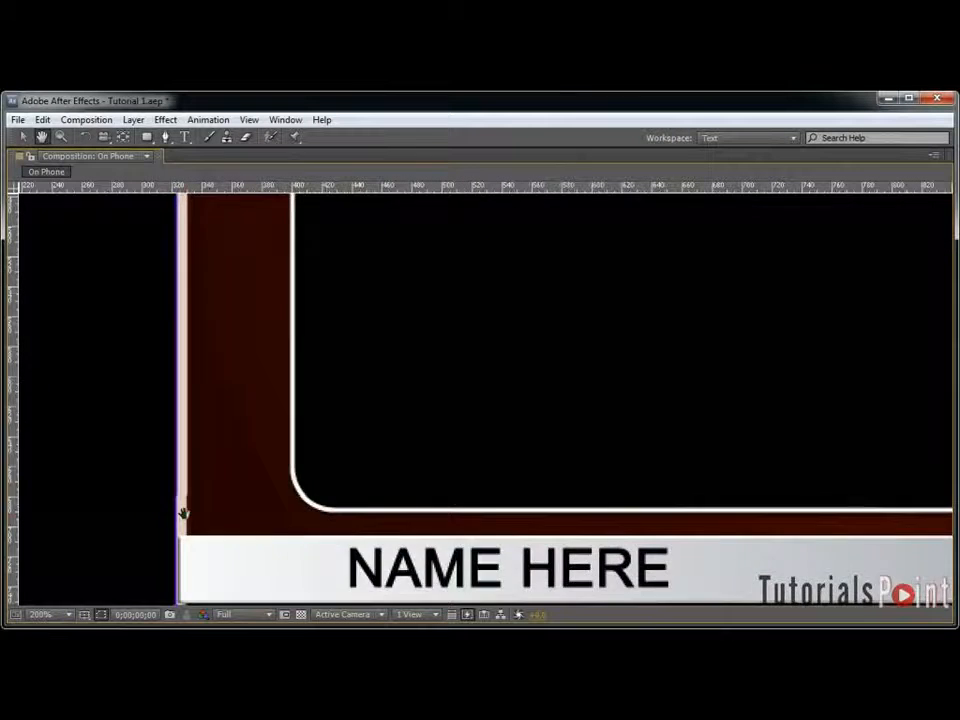
drag(184, 516, 470, 358)
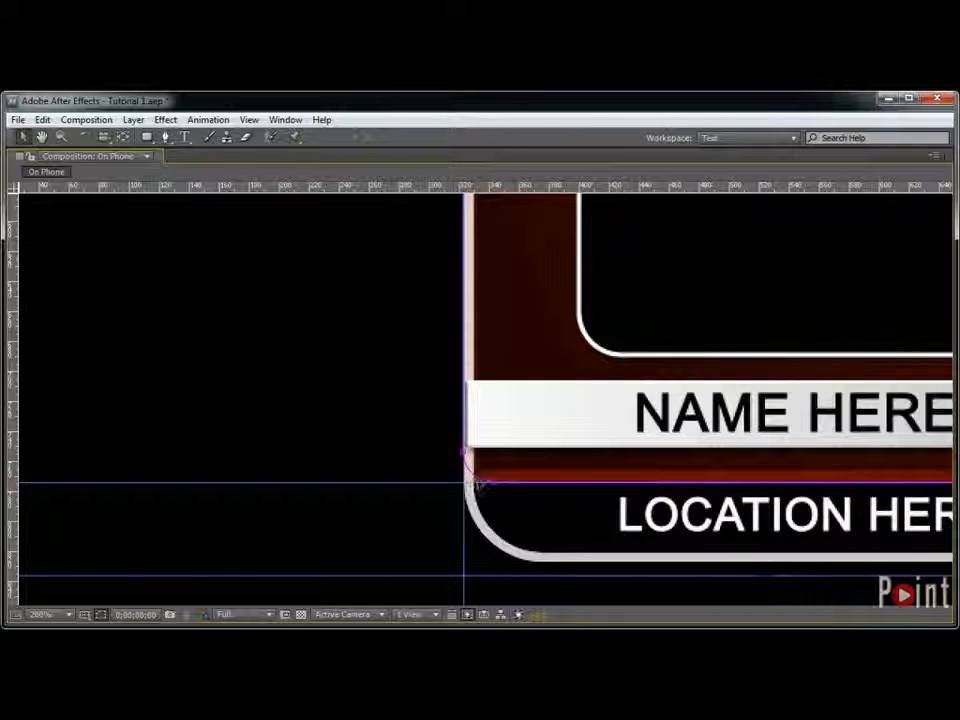
drag(476, 483, 478, 575)
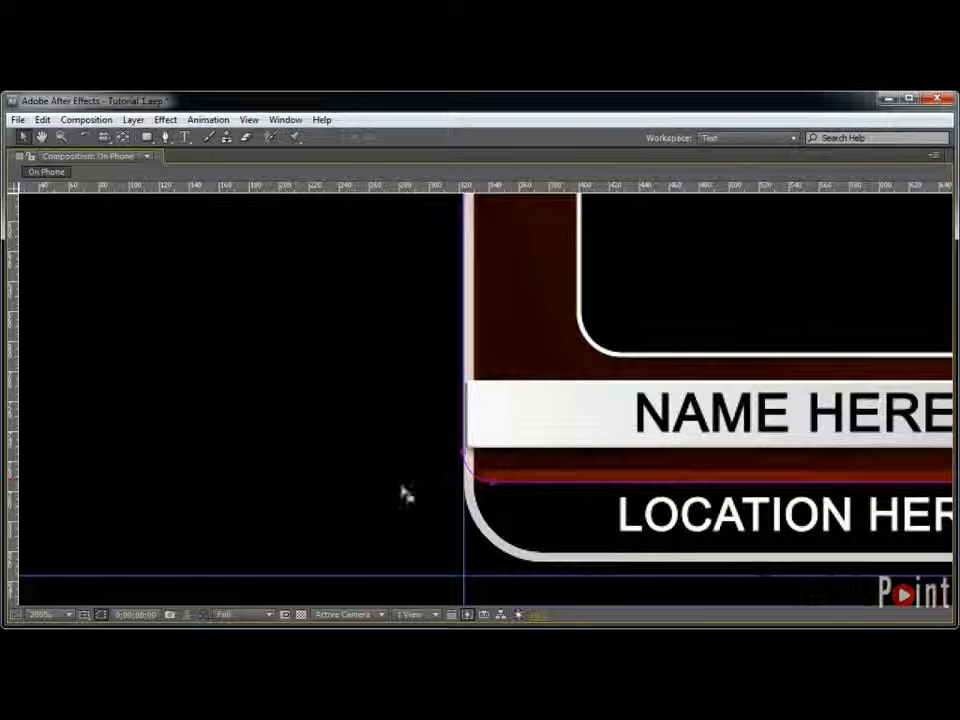
Step: Replace the two rounded lower-left points of the Main Window mask with a single vertex midway along the curve
key(space)
scroll(483, 345, up, 10)
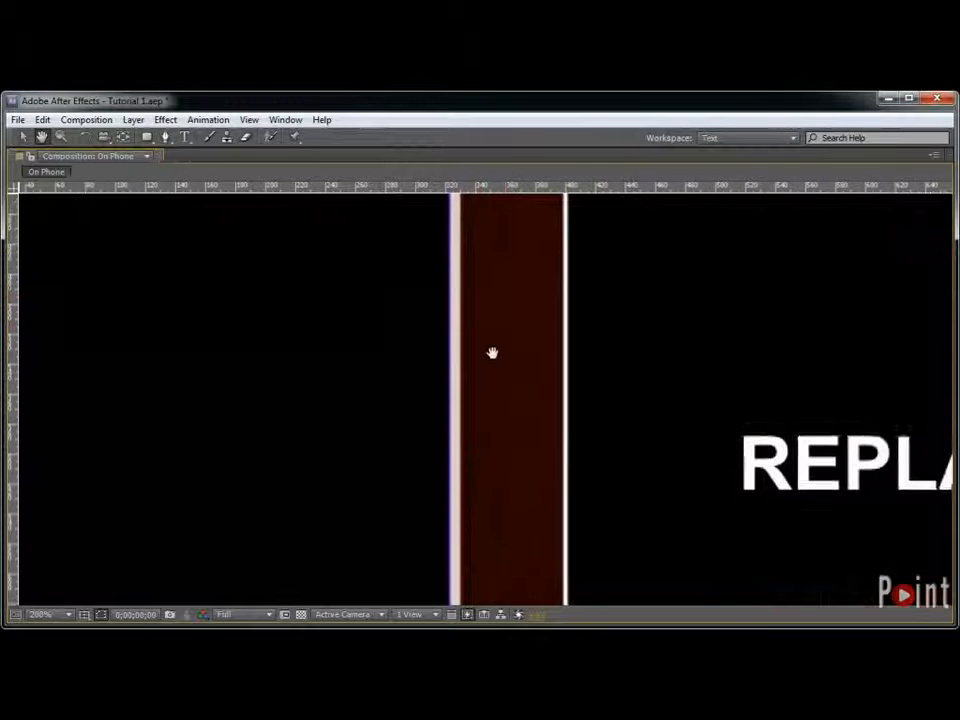
scroll(483, 400, down, 10)
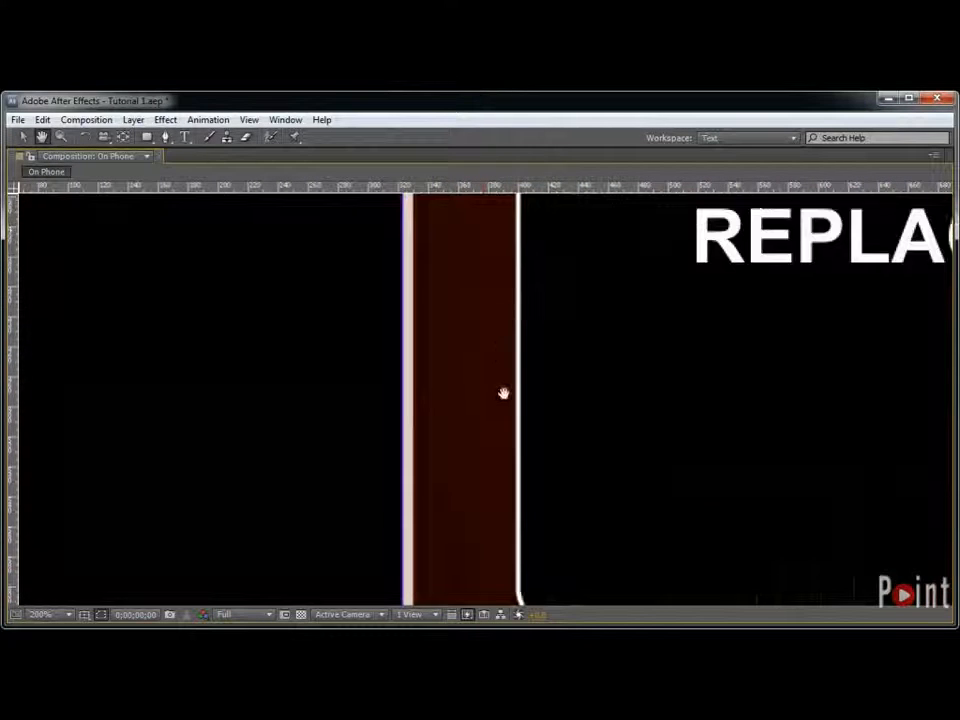
key(g)
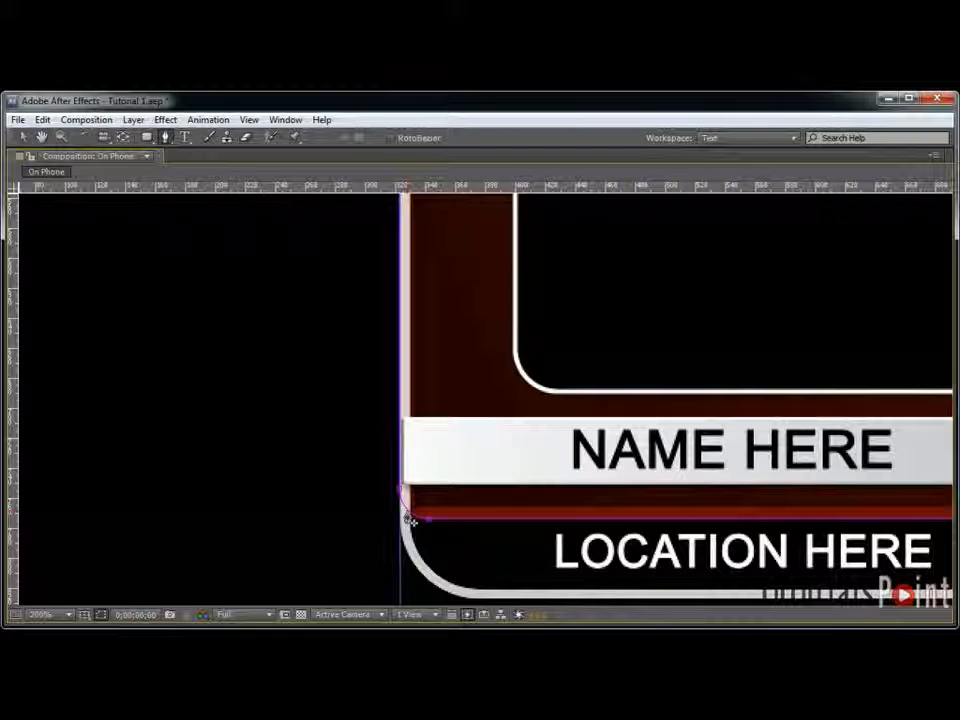
drag(407, 515, 427, 525)
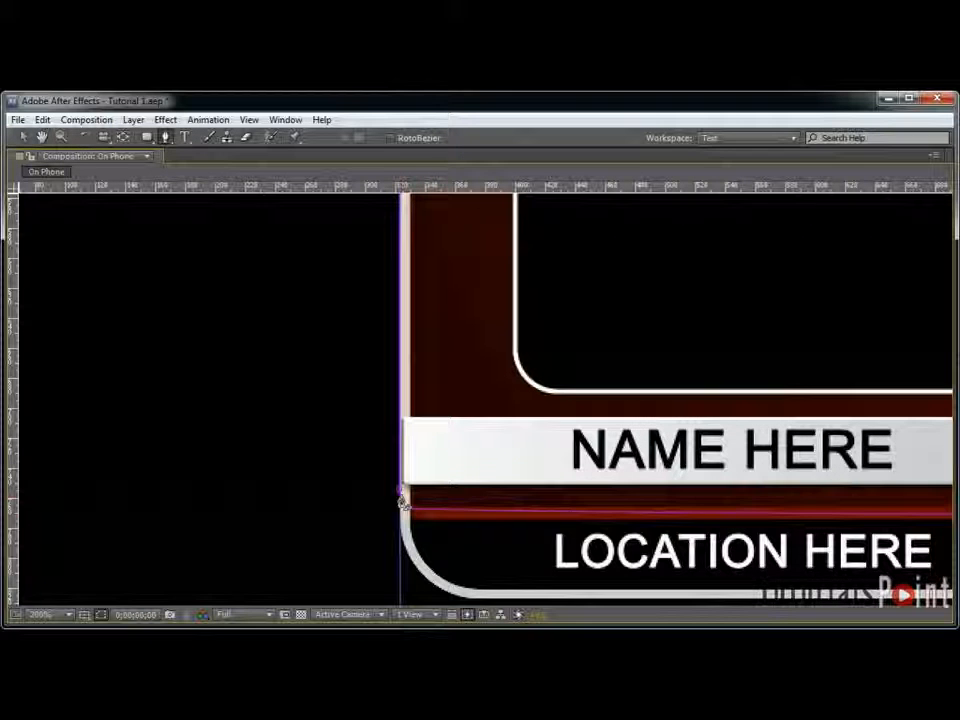
click(405, 508)
drag(404, 527, 425, 527)
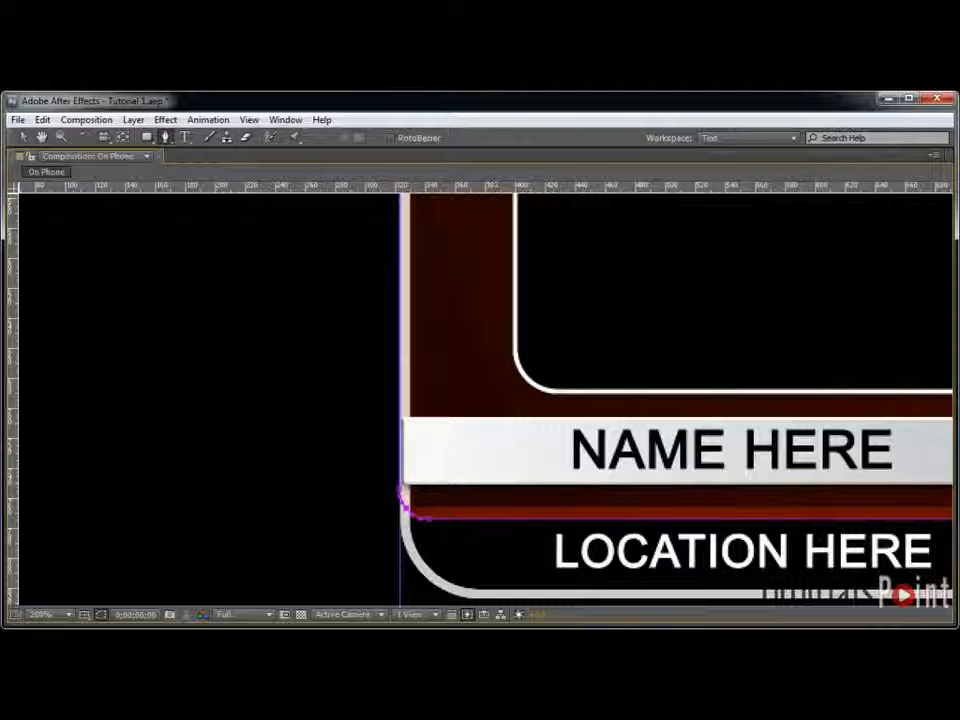
click(429, 519)
click(401, 492)
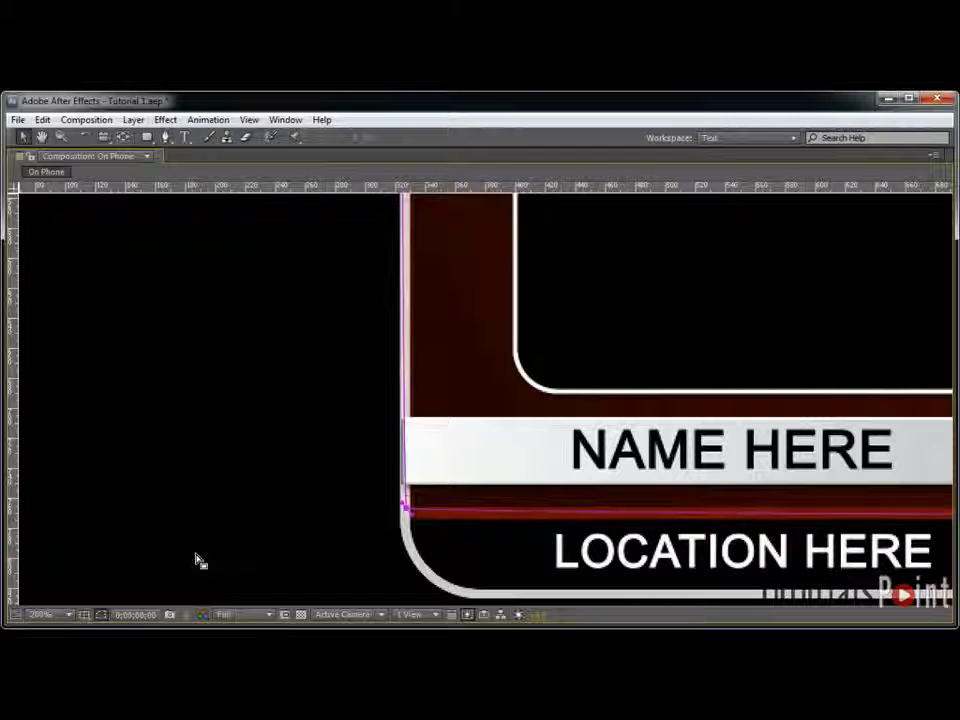
Step: Convert the lower-left mask vertex to a sharp corner and align it with the left guide and the red window's bottom edge
key(g)
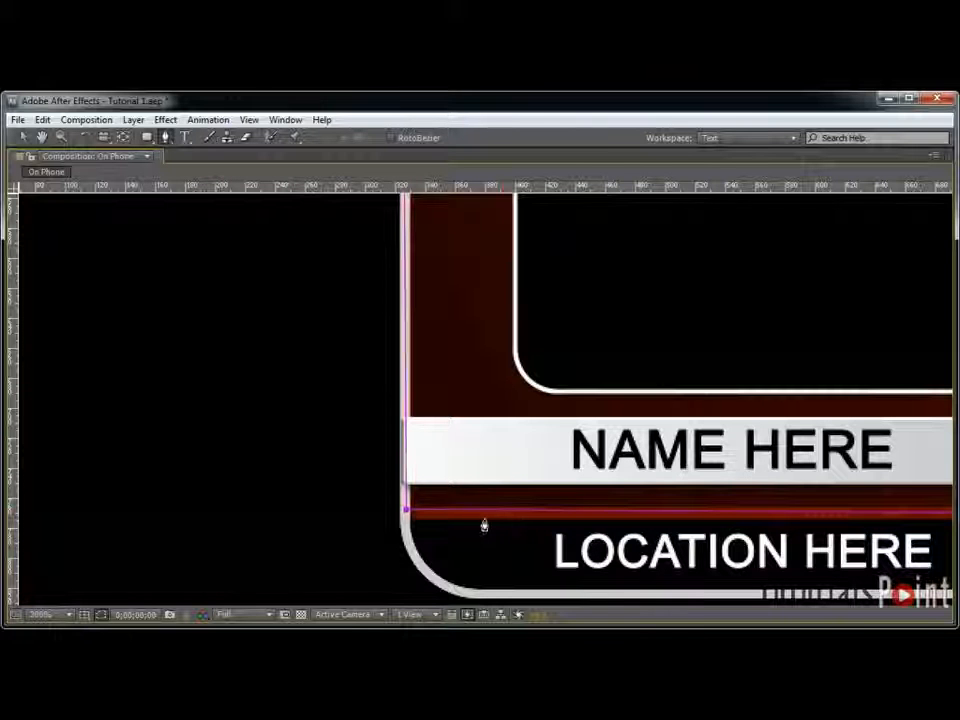
key(v)
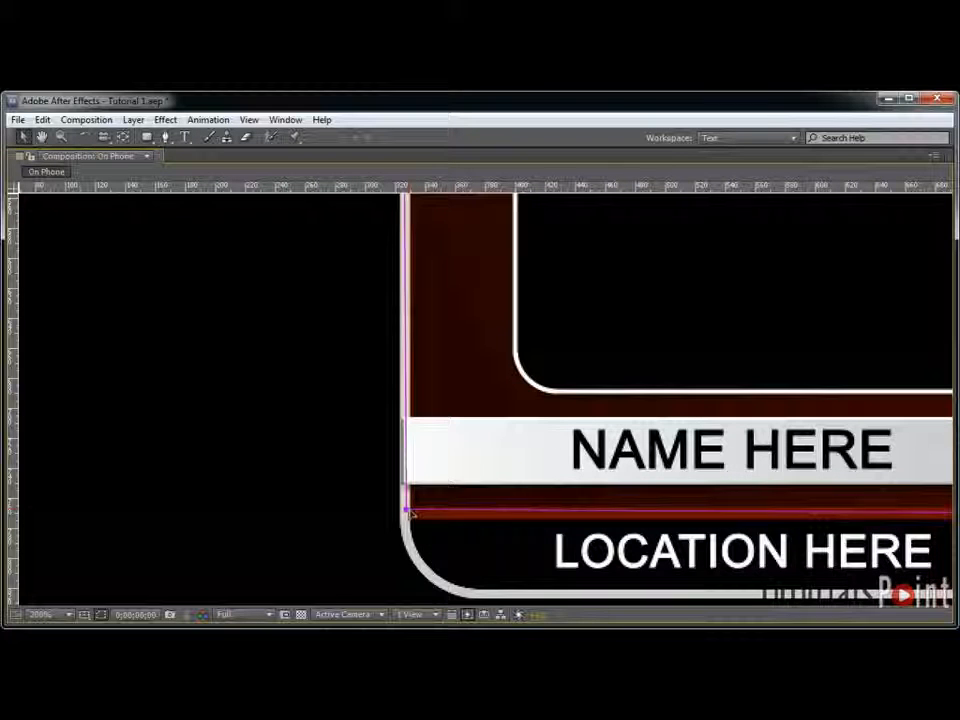
scroll(474, 258, up, 10)
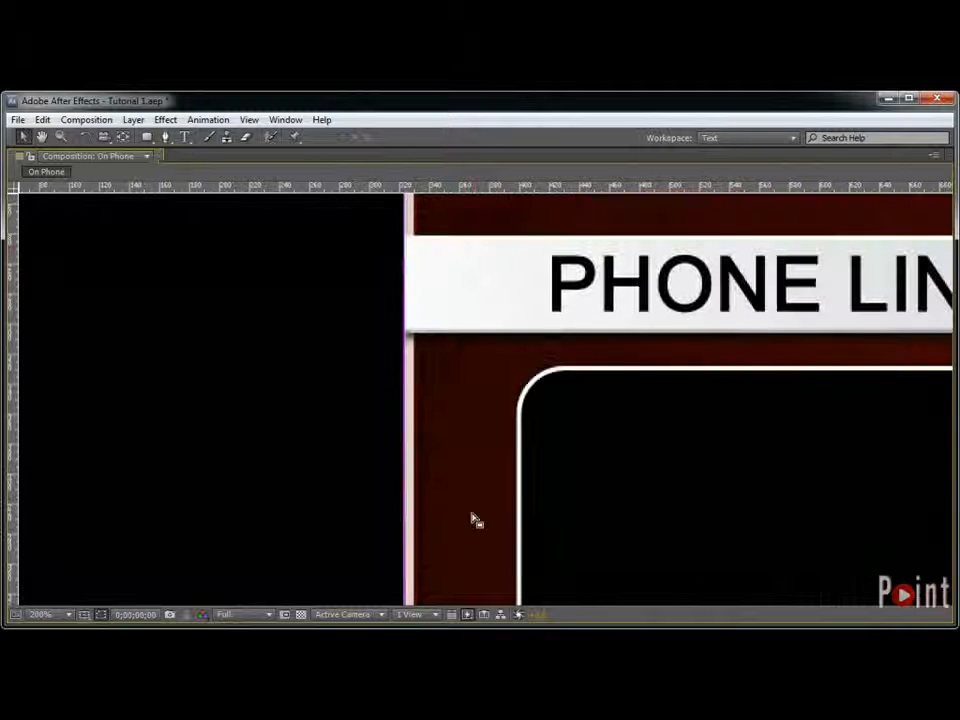
scroll(478, 517, down, 10)
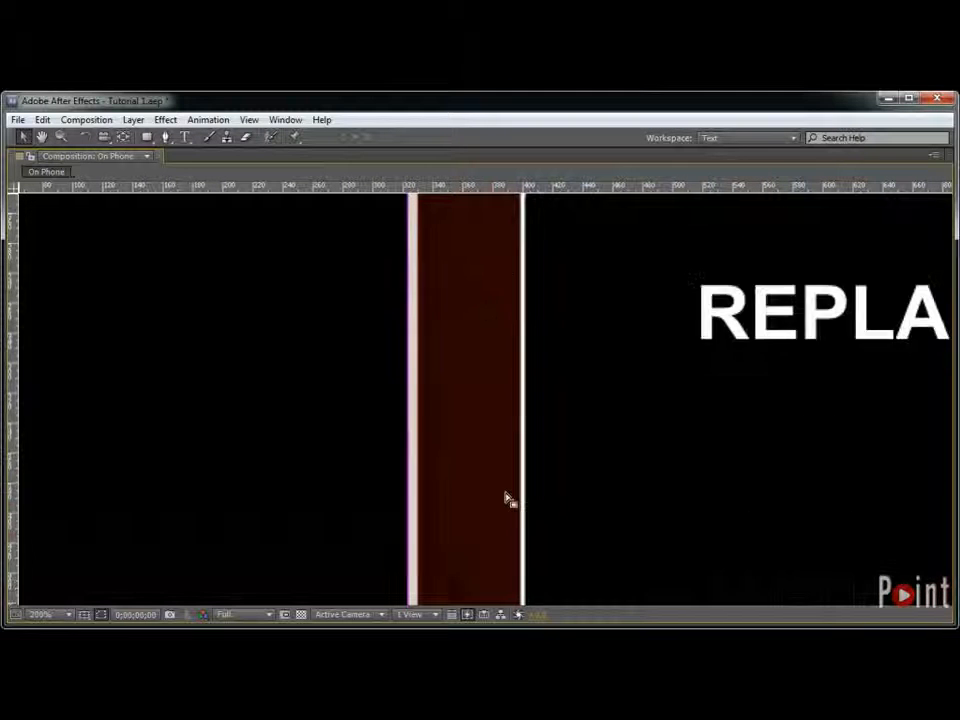
scroll(508, 497, down, 3)
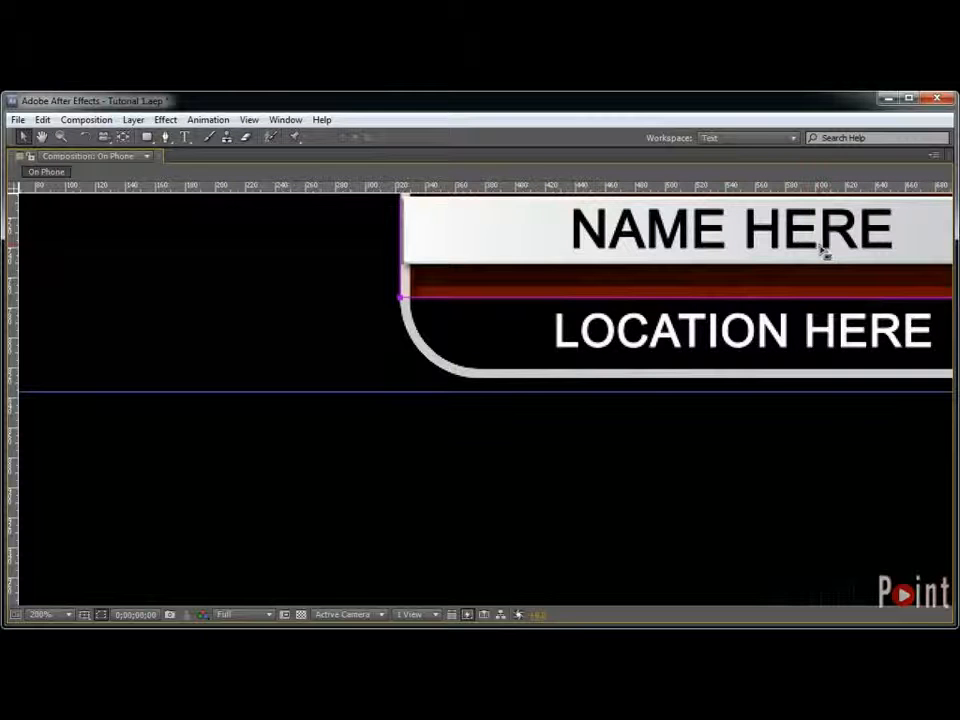
Step: Restore the full panel layout and show the Main Window layer with Visual Reference.jpg and the guides hidden
drag(823, 245, 156, 279)
scroll(463, 281, down, 4)
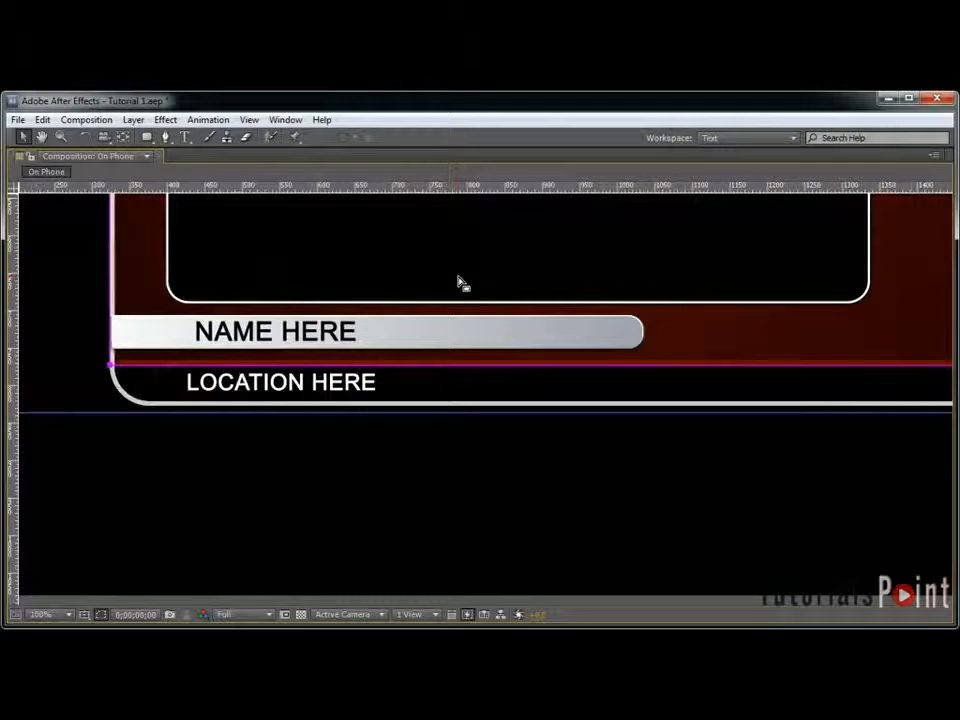
drag(471, 281, 499, 328)
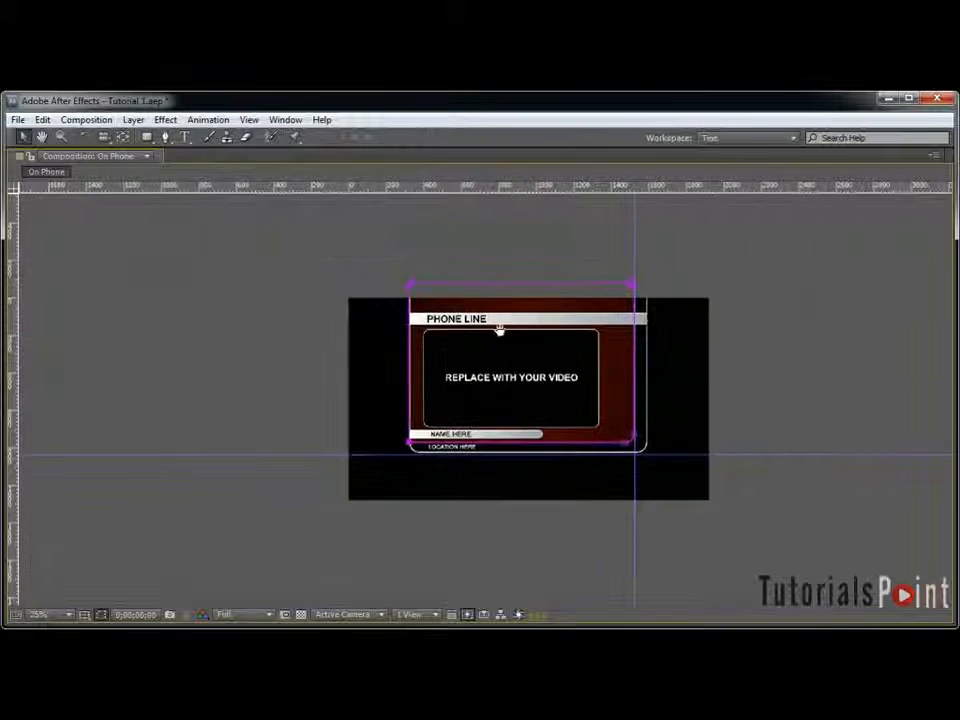
key(grave)
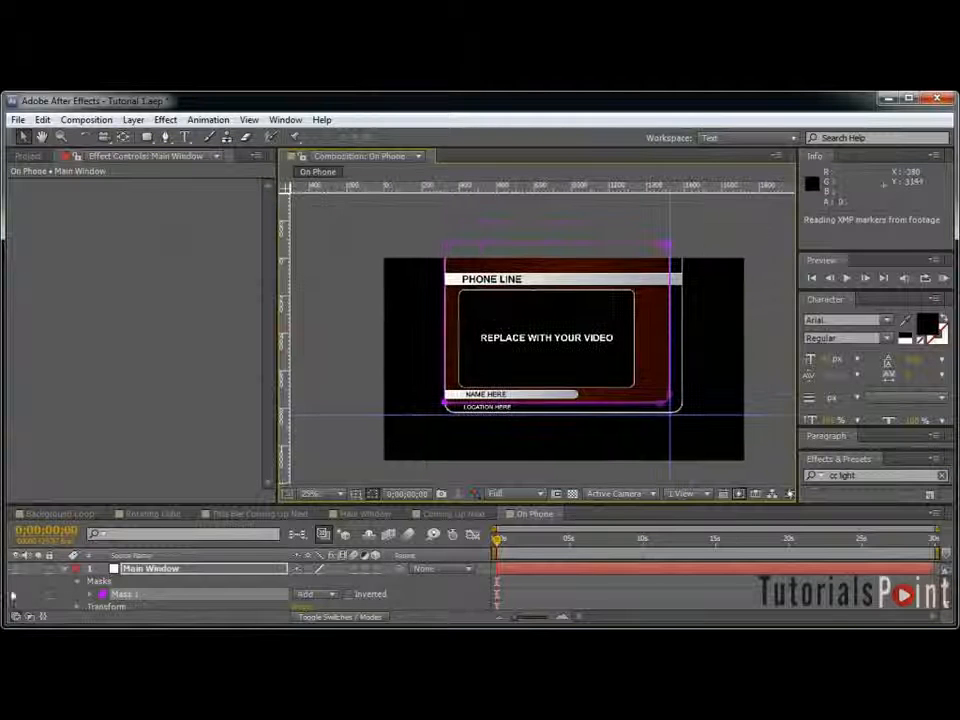
click(65, 569)
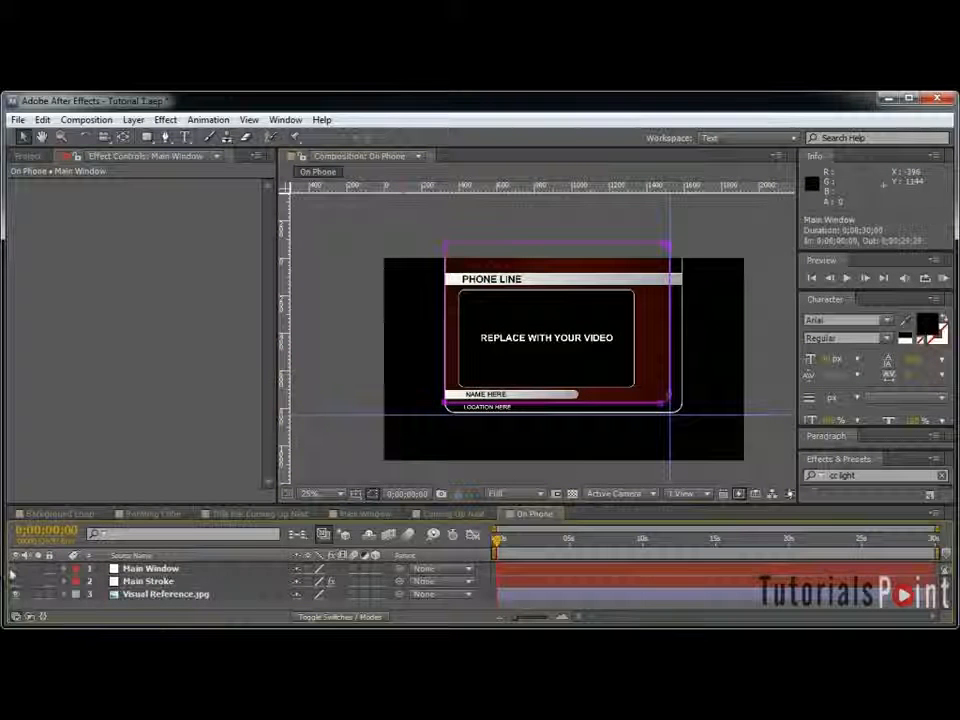
click(16, 594)
key(ctrl+semicolon)
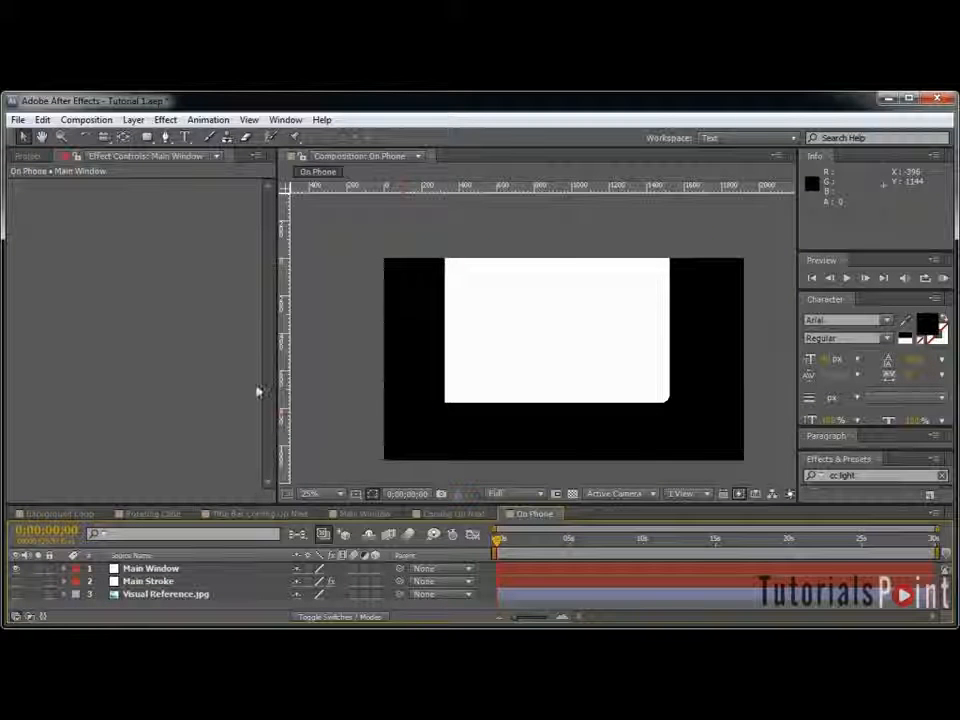
Step: Add a Ramp effect to the Main Window layer in the On Phone composition
click(226, 570)
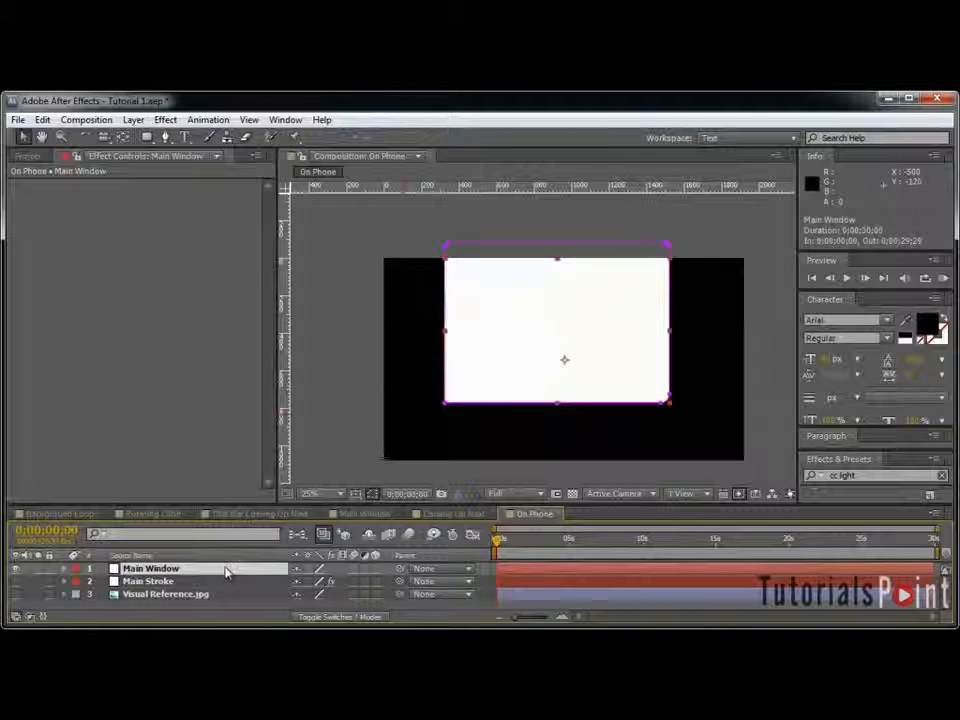
click(165, 119)
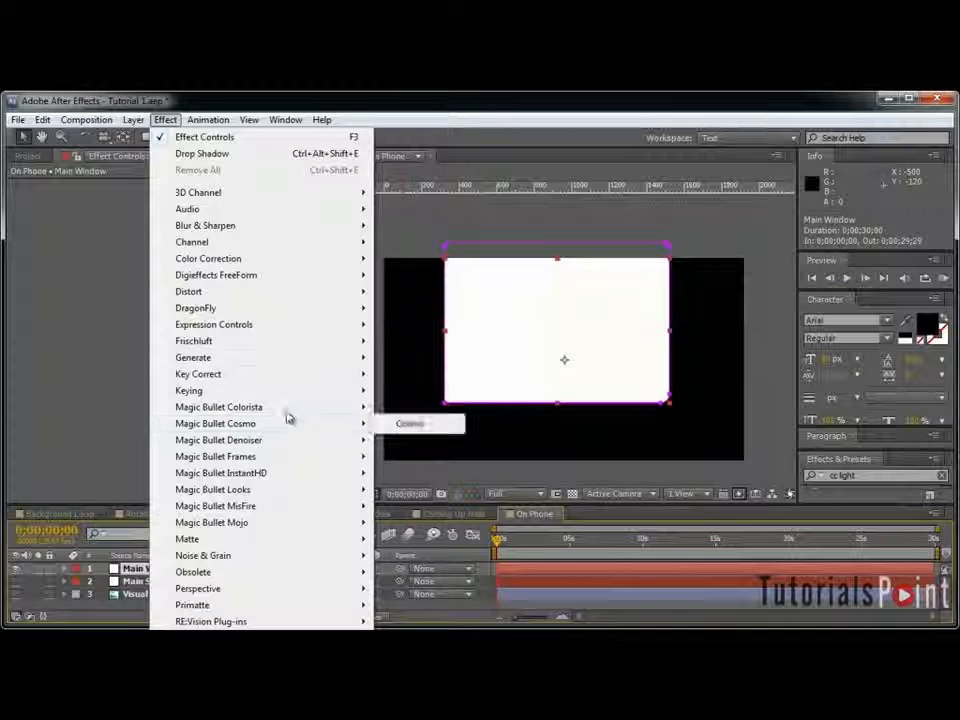
mouse_move(281, 360)
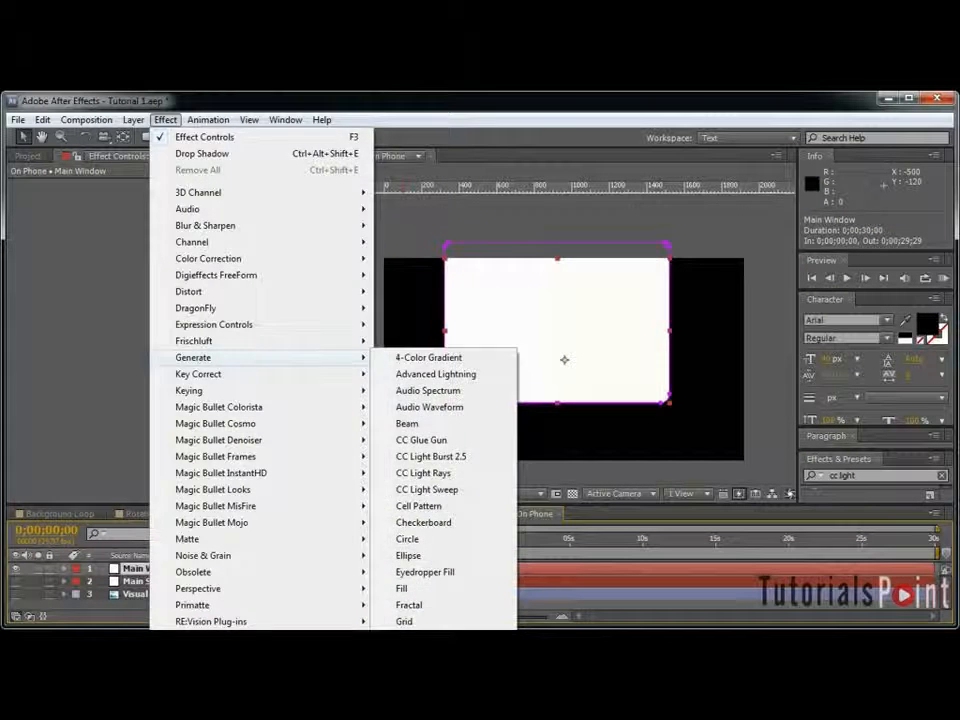
click(408, 687)
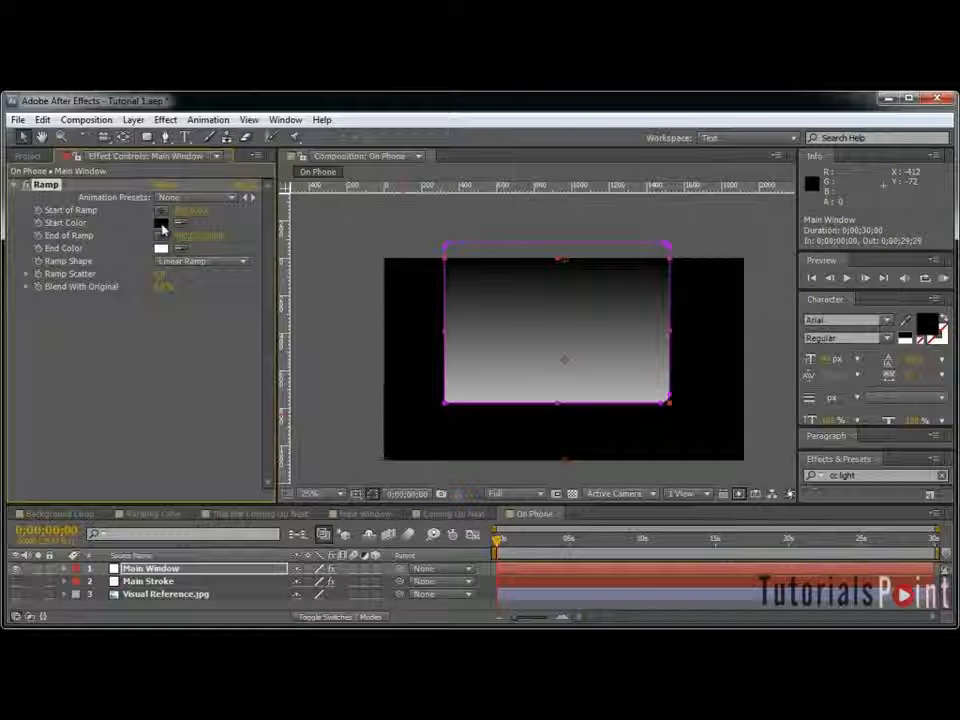
Step: Open the Main Window composition from the Coming Up Next composition and show the effects of its Main layer
click(30, 156)
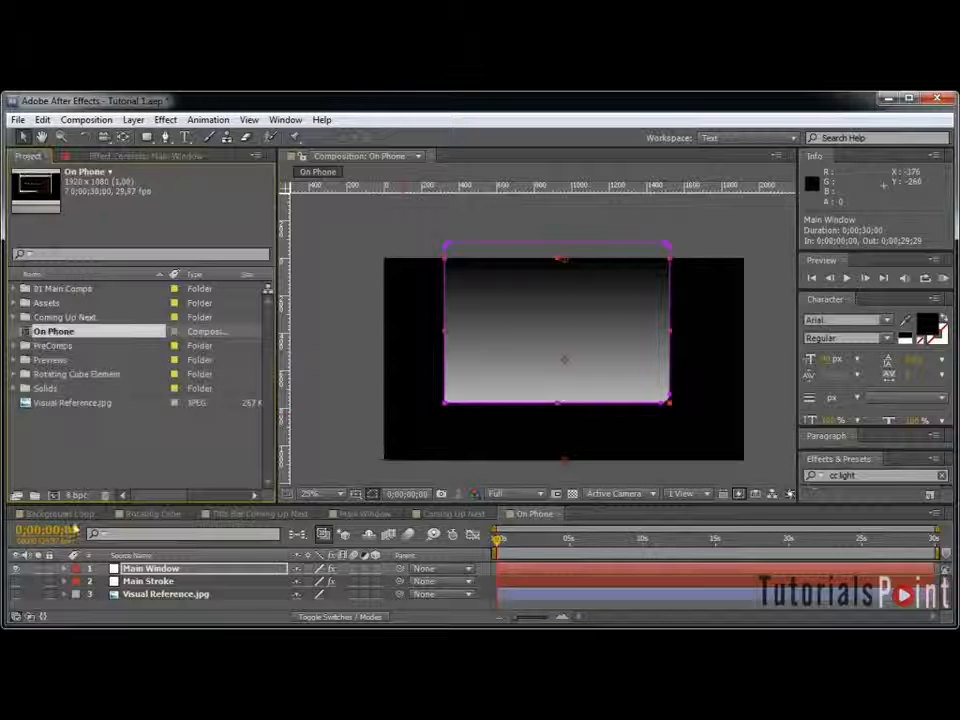
click(92, 514)
click(450, 514)
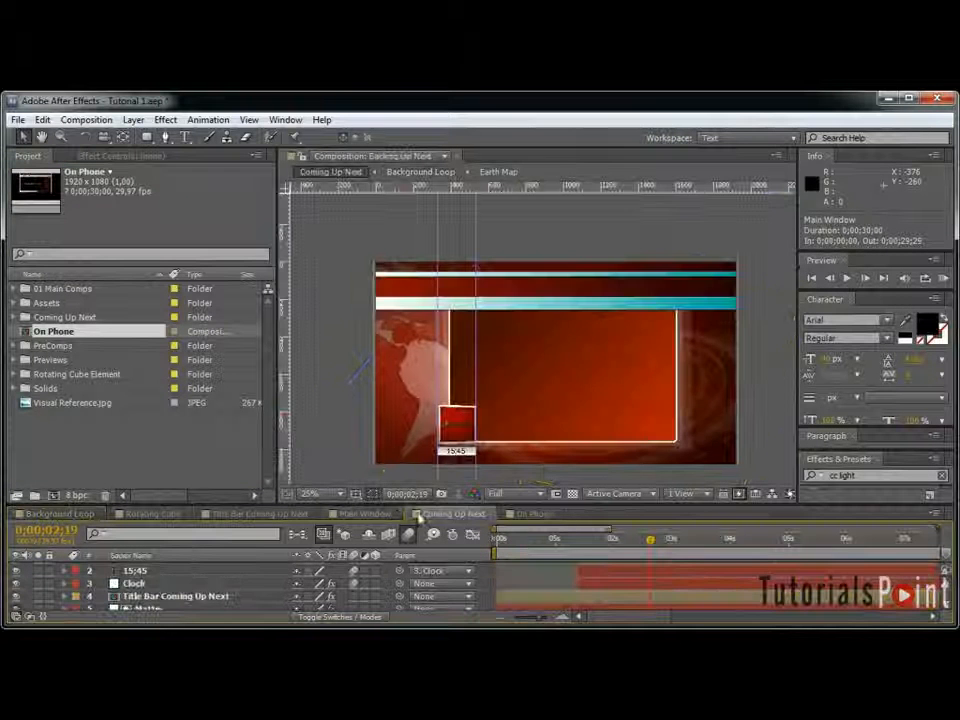
click(160, 584)
scroll(160, 584, down, 2)
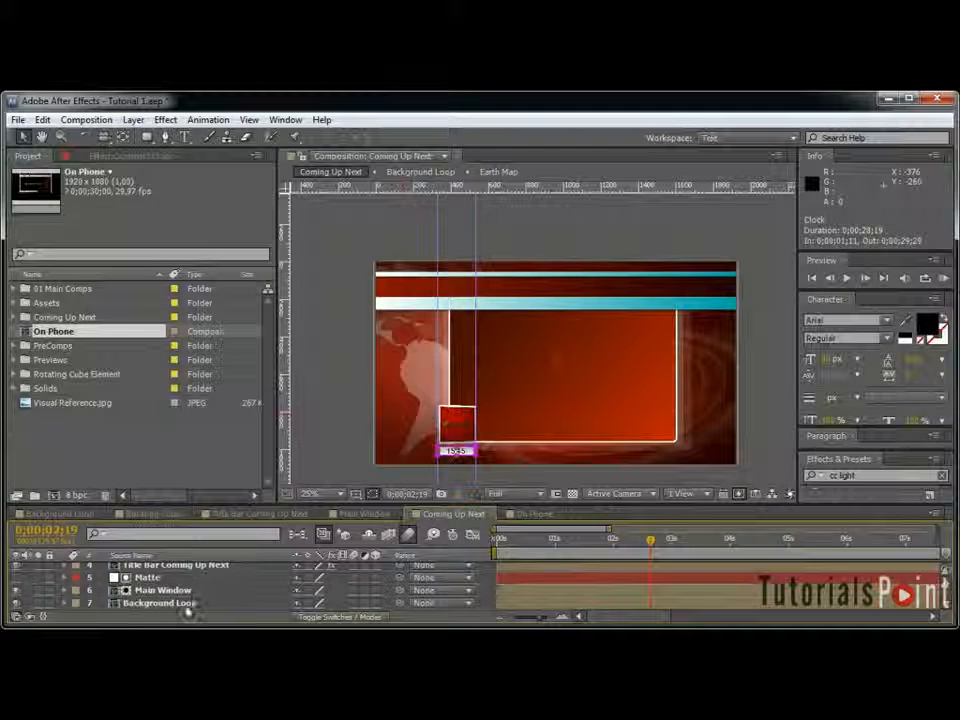
scroll(157, 590, up, 3)
scroll(160, 590, down, 2)
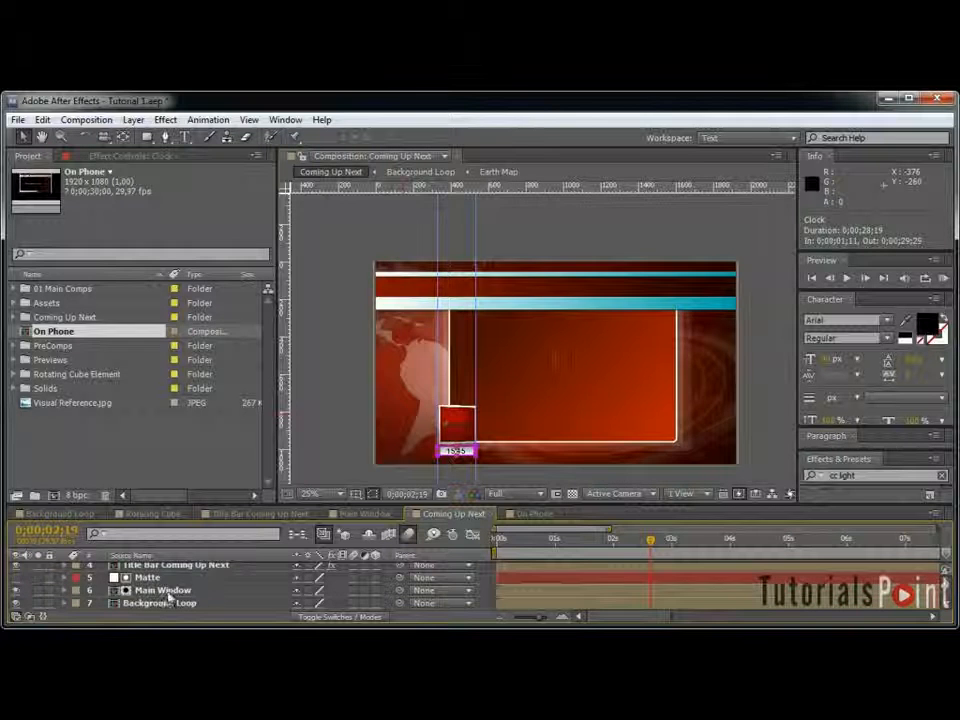
double_click(165, 592)
click(150, 570)
key(F3)
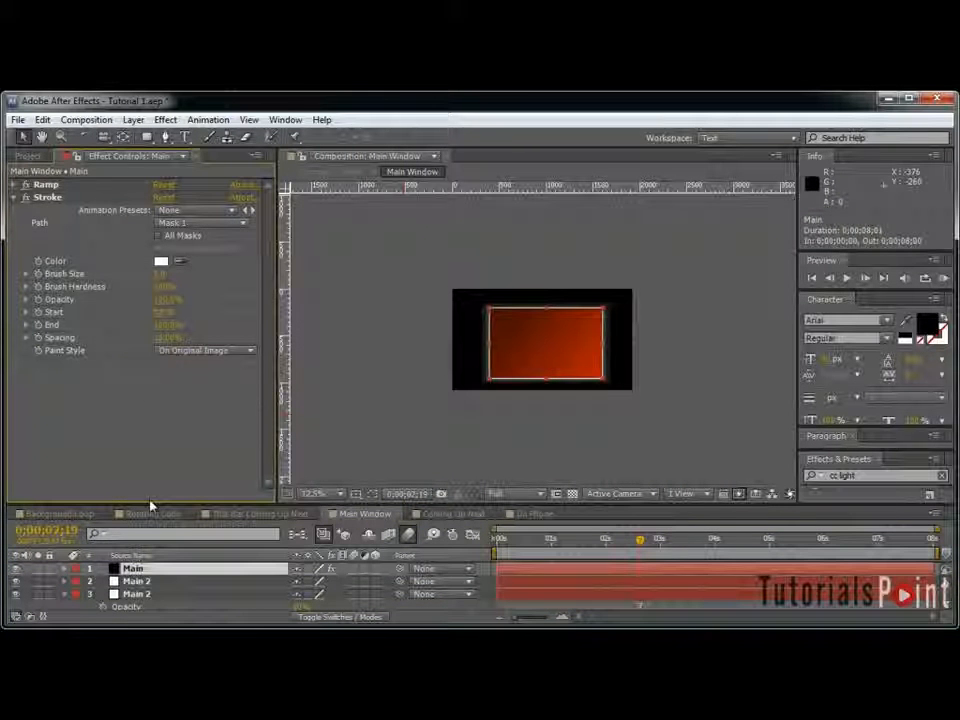
Step: Copy the Main layer's Ramp effect and paste it onto the Main Window layer in the On Phone composition
click(16, 185)
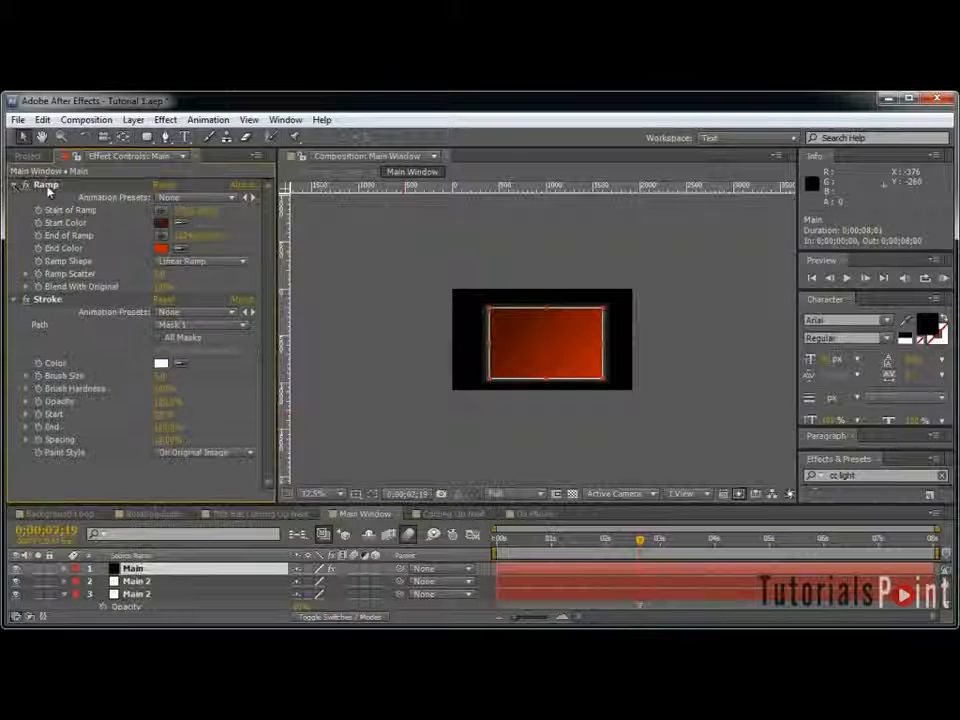
click(47, 187)
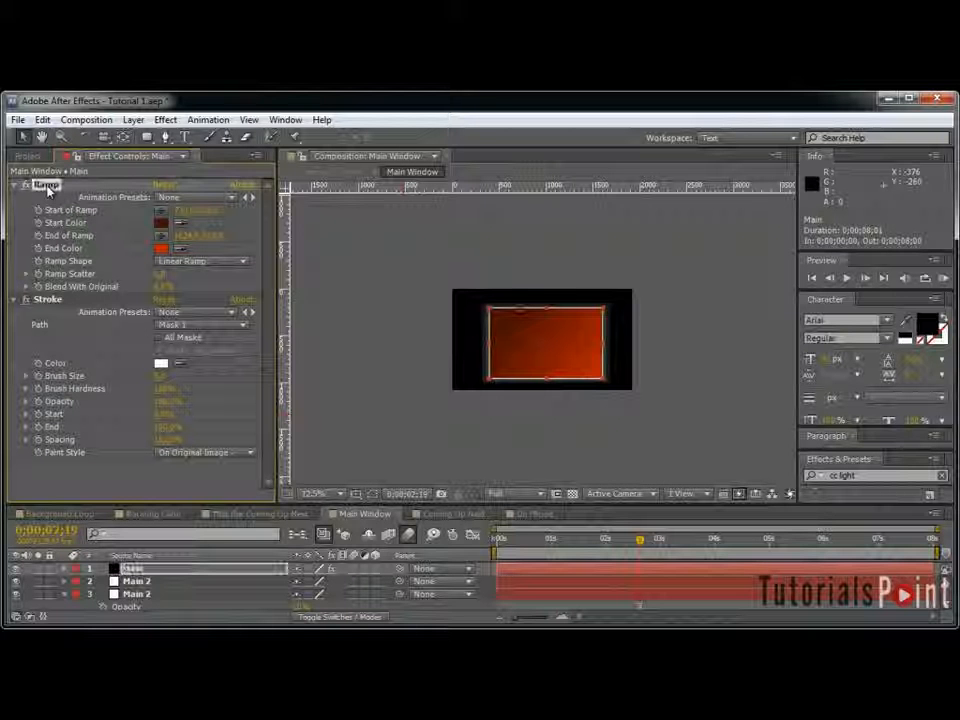
click(535, 514)
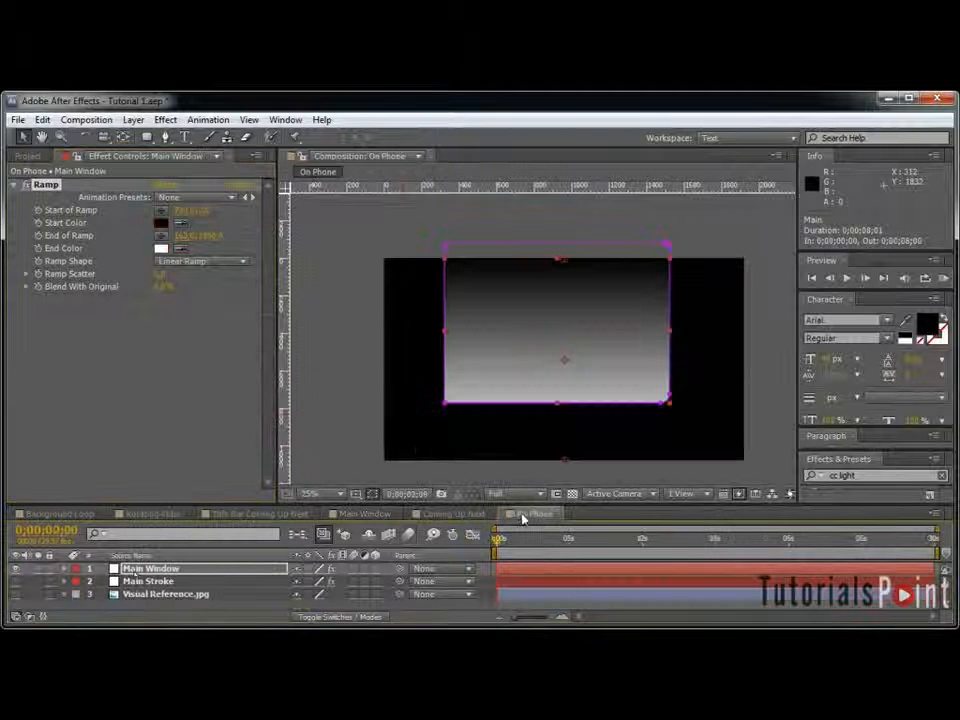
key(ctrl+v)
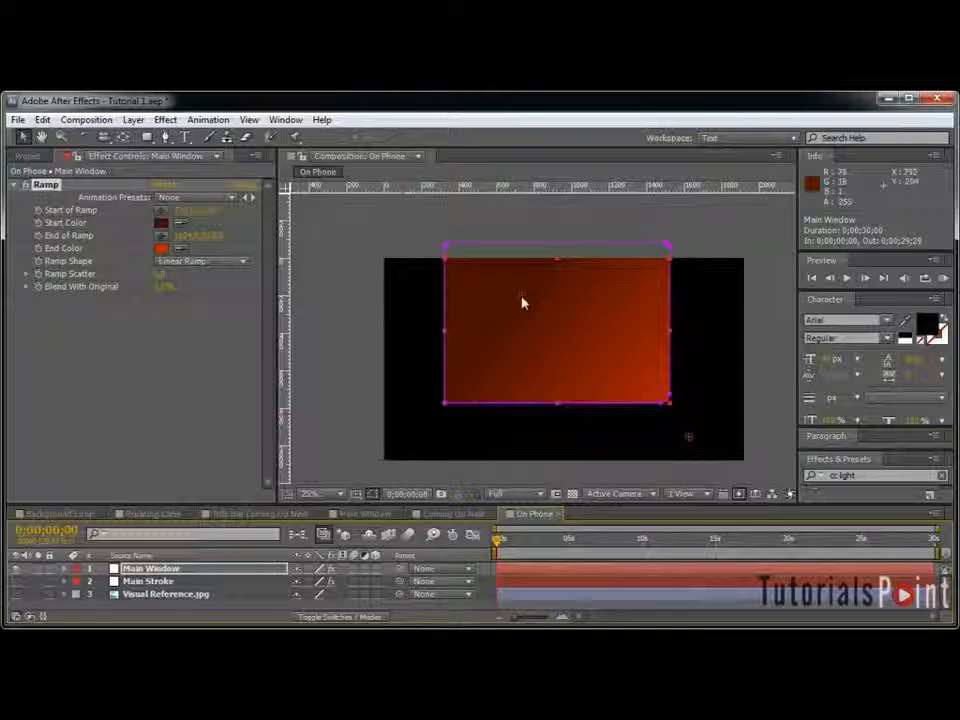
Step: Change the ramp shape to Radial Ramp and drag its start point to about 1190, 476 and its end point nearer the window's middle
click(208, 261)
click(204, 293)
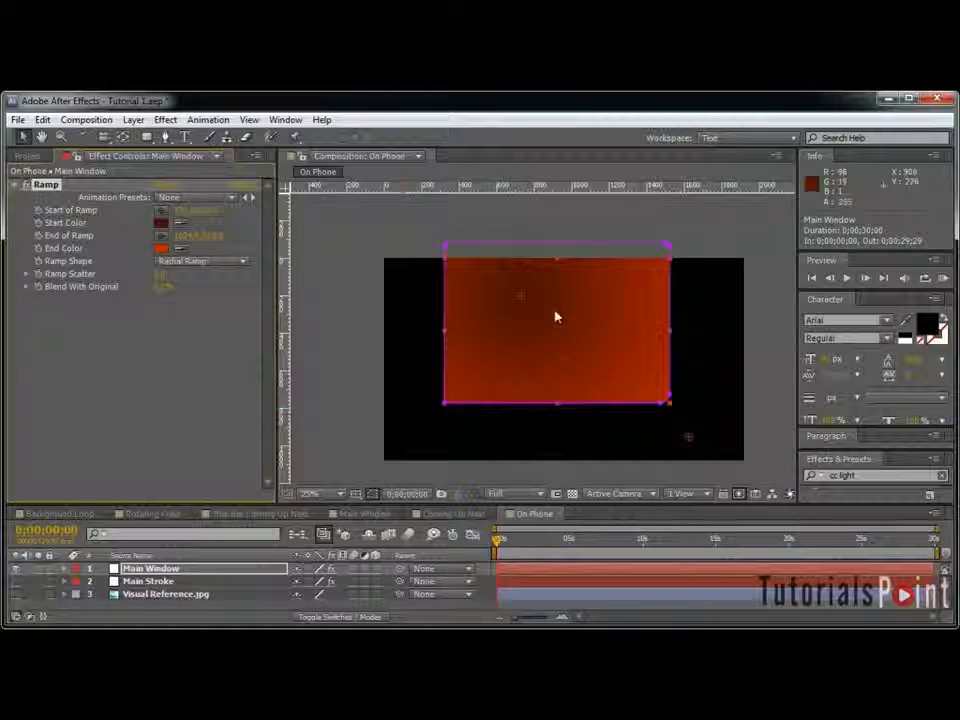
drag(690, 444, 606, 352)
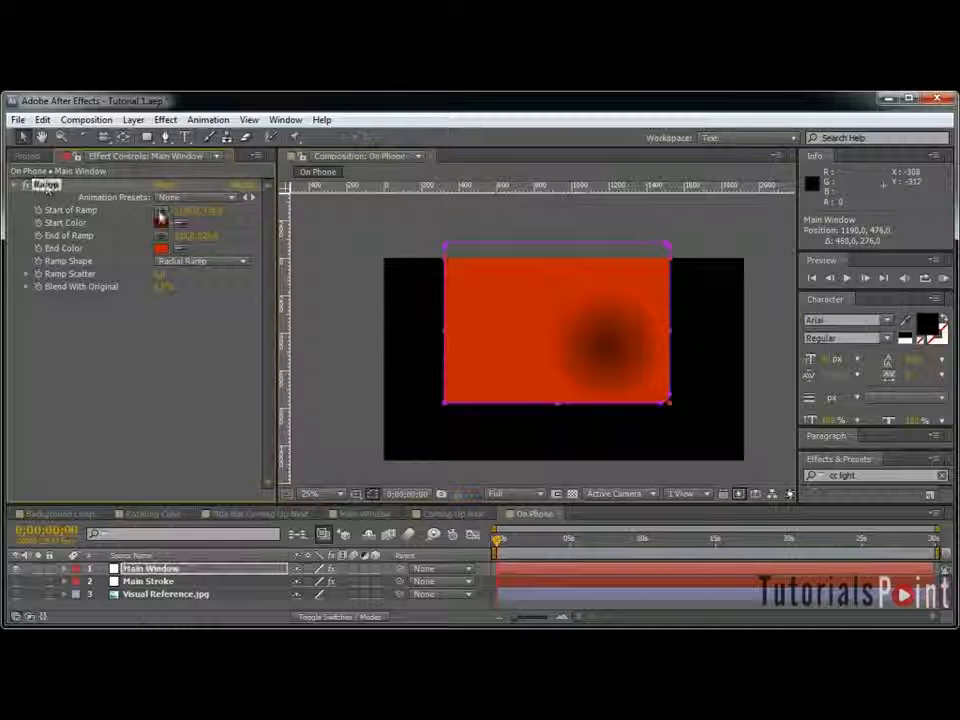
Step: Duplicate the Ramp effect, swap the first Ramp's start and end colors by sampling the duplicate's swatches, and disable the duplicate
key(ctrl+d)
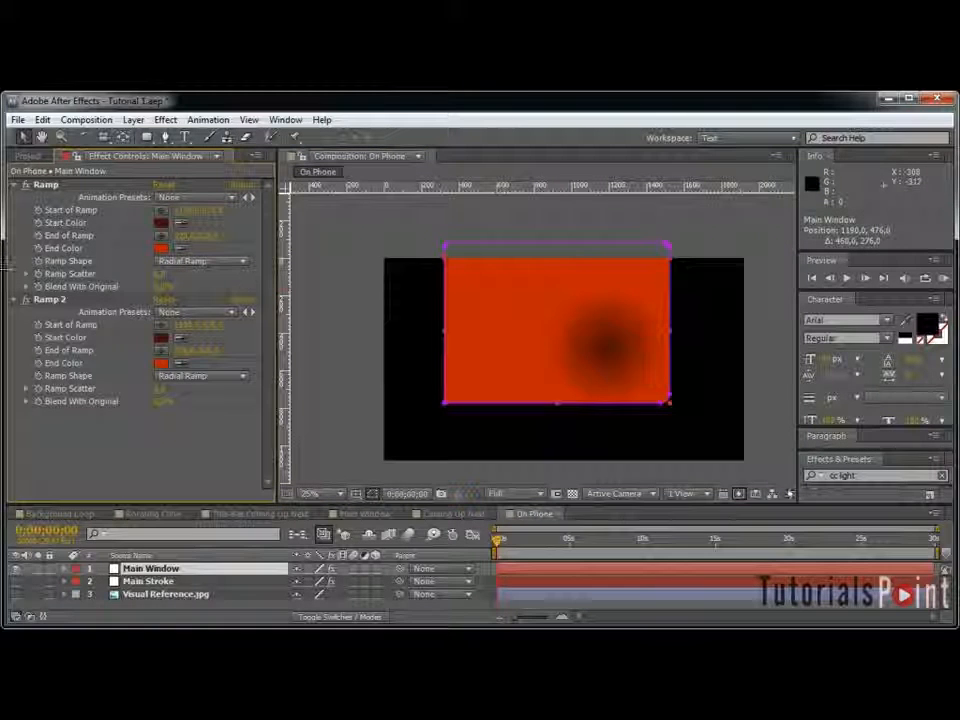
click(50, 186)
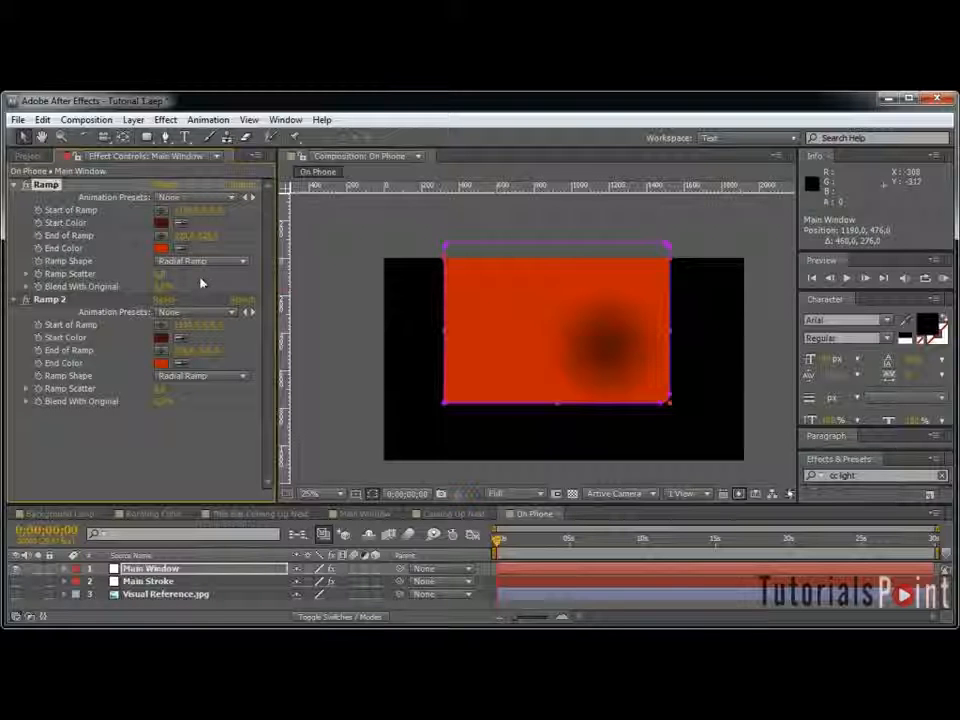
click(204, 282)
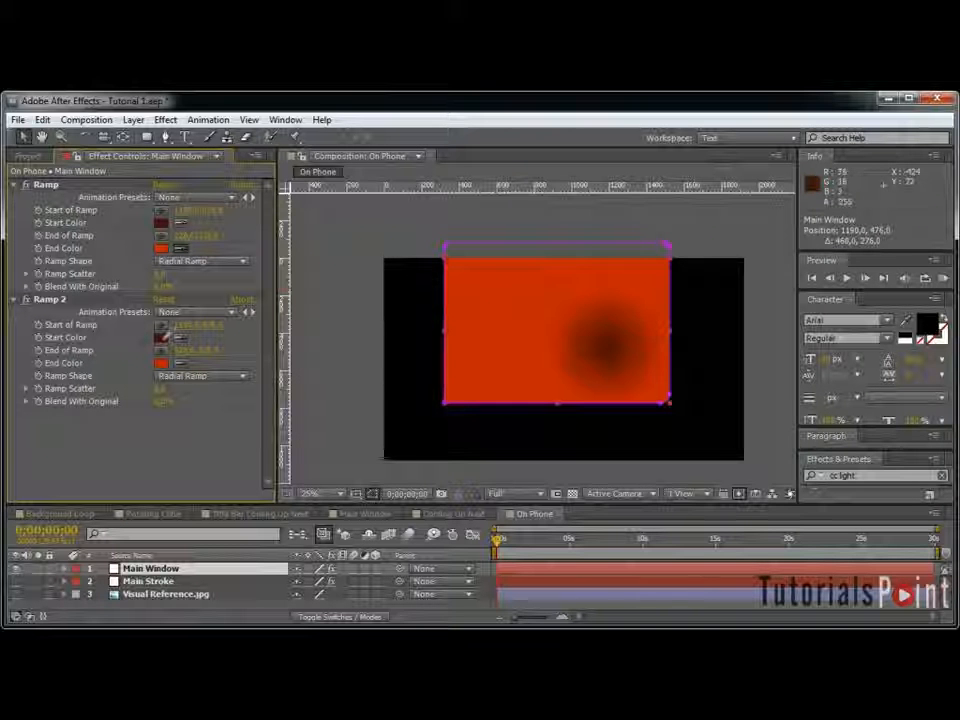
click(163, 339)
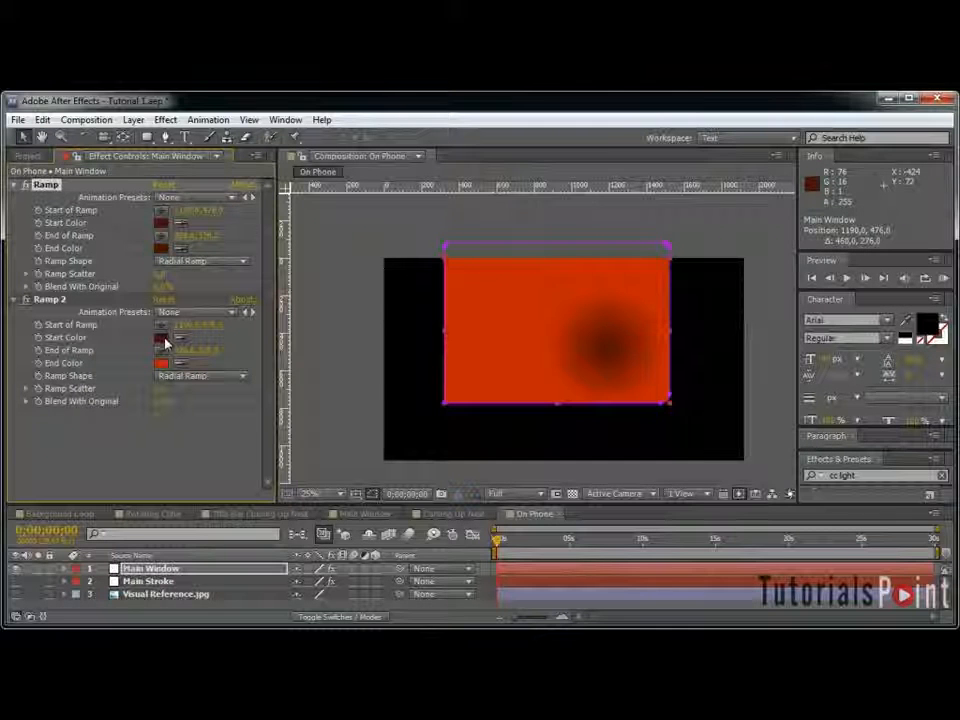
click(161, 364)
click(26, 300)
Step: Move the first Ramp's start point near the window's middle and its end point to about 476, 630, and adjust the start coordinates
drag(587, 348, 561, 326)
drag(505, 368, 476, 383)
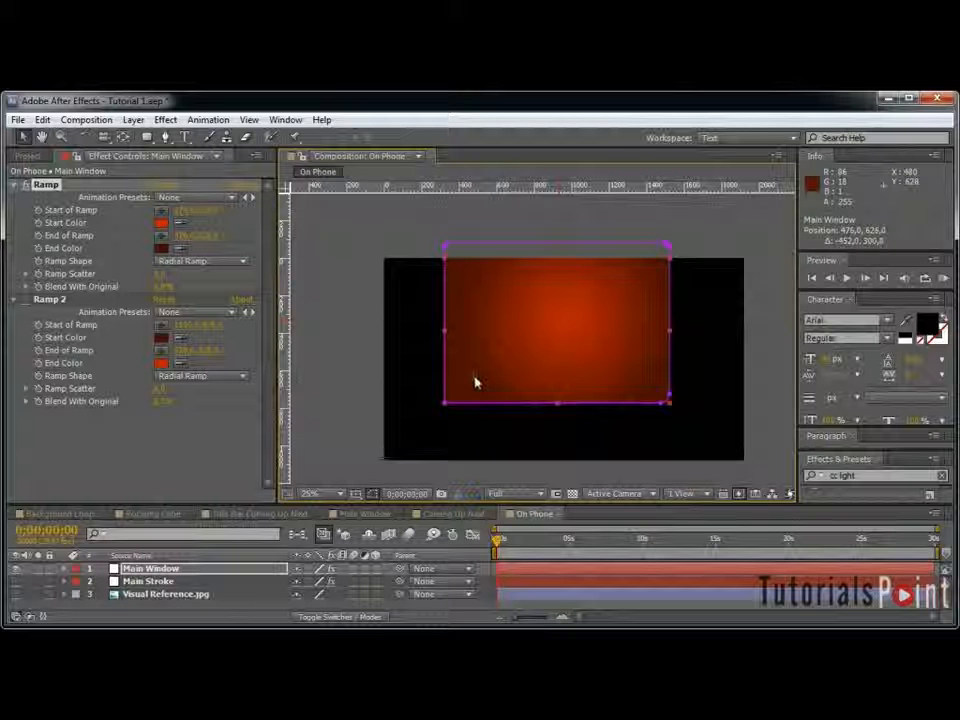
click(186, 211)
key(Return)
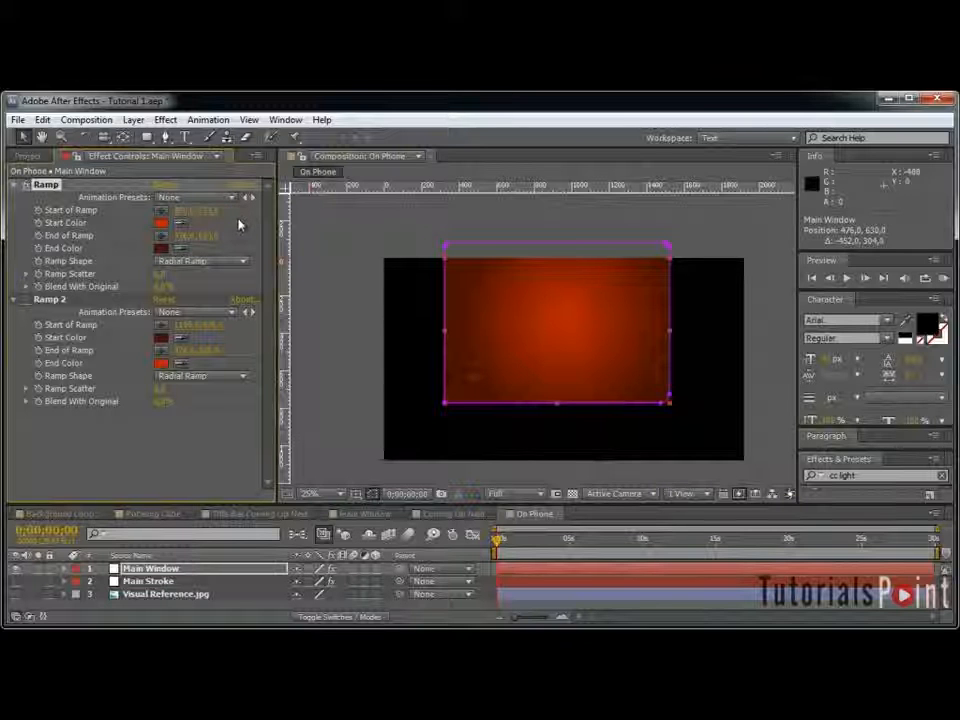
key(Return)
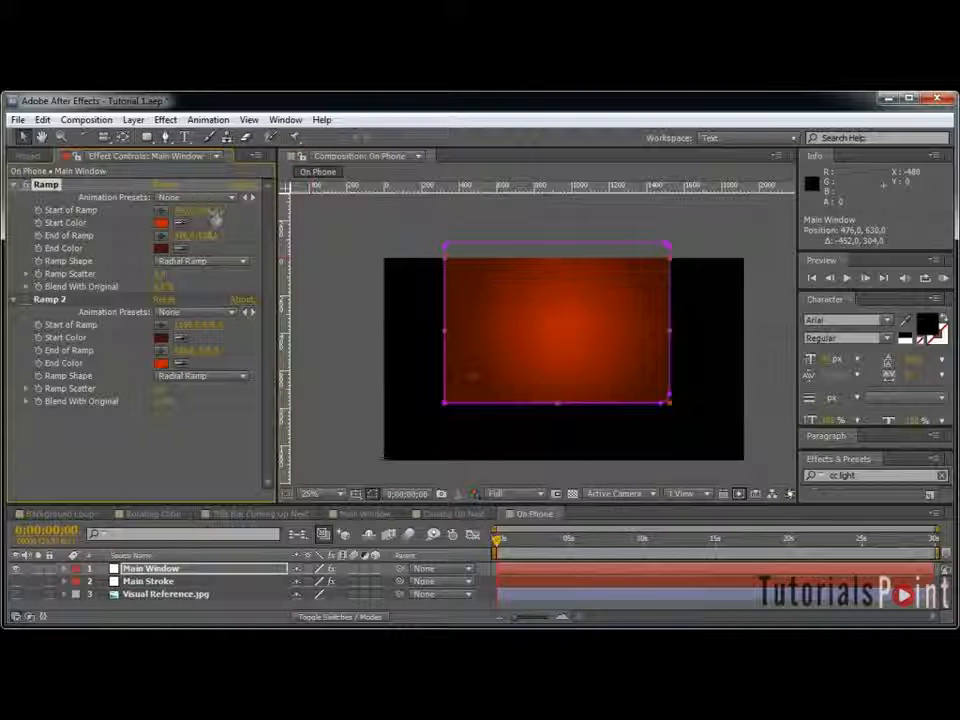
Step: Set the first Ramp's End of Ramp position to 1100, 1000
click(186, 236)
text(1100)
key(Return)
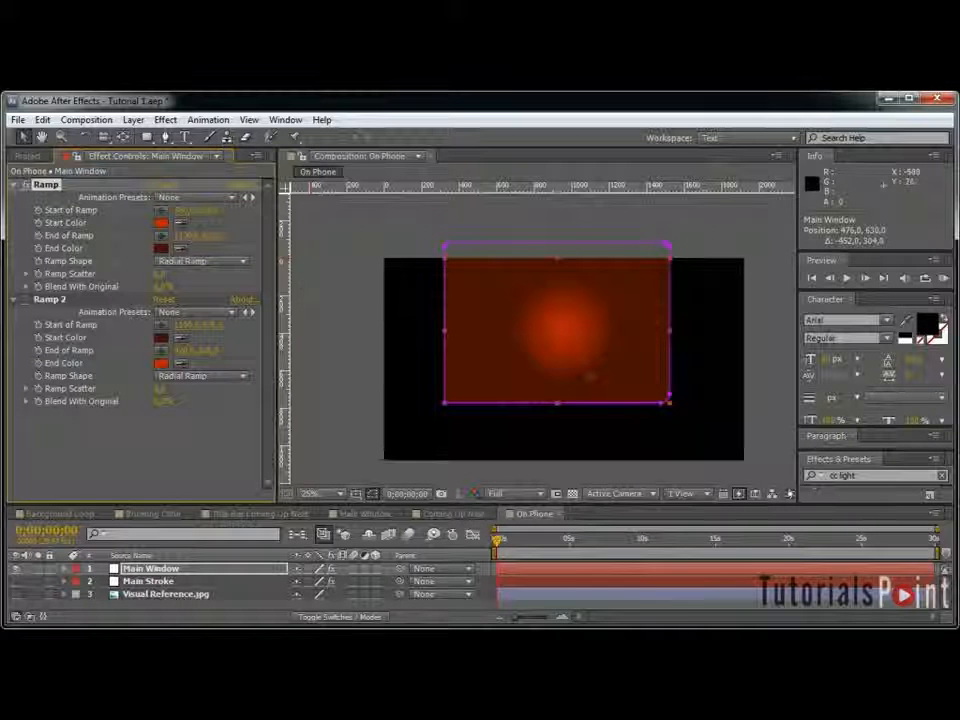
click(216, 236)
text(1000)
key(Return)
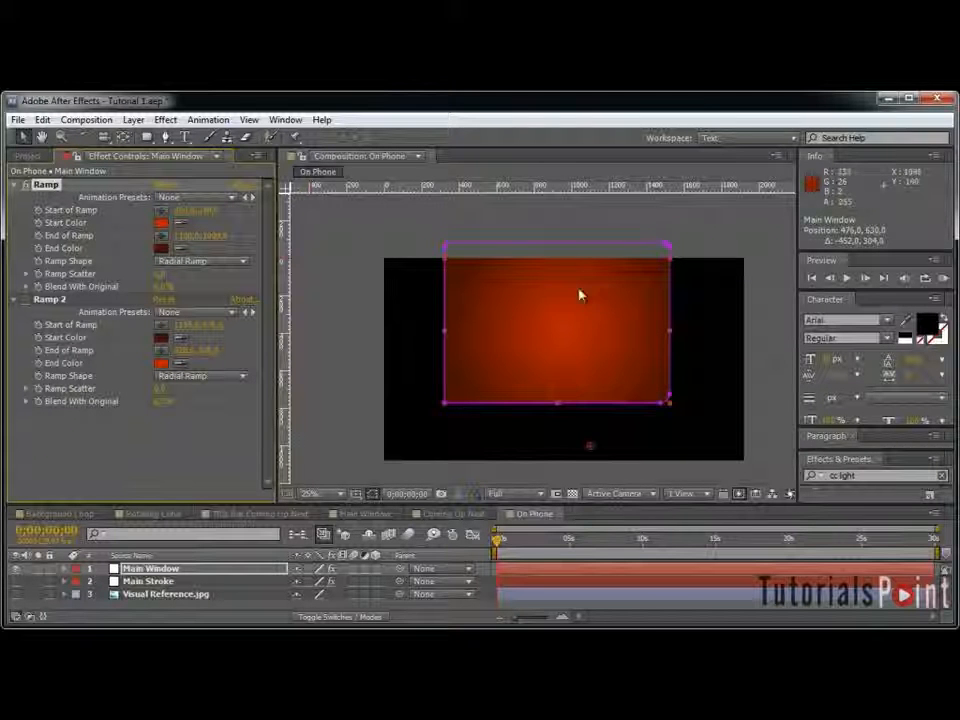
Step: Delete the duplicate Ramp effect and collapse the remaining Ramp's settings
click(48, 299)
key(Delete)
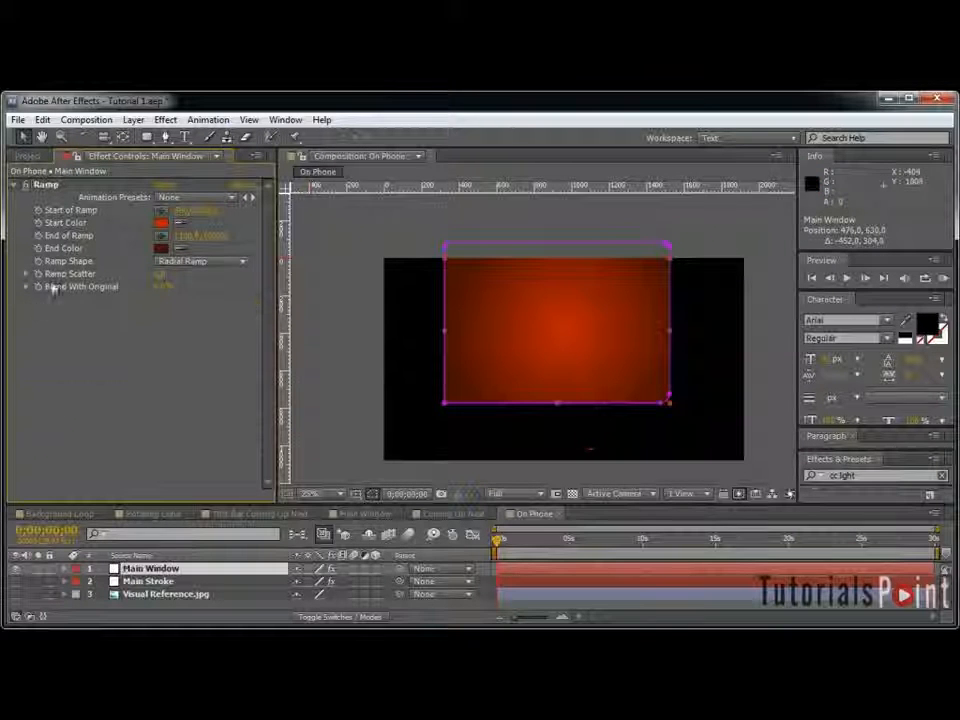
click(15, 186)
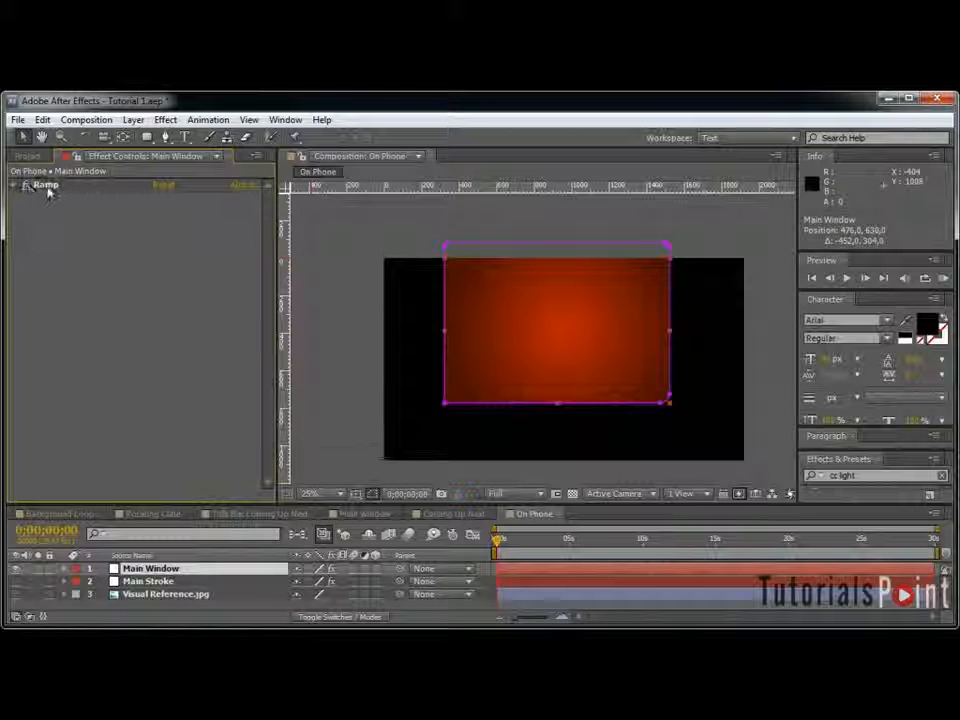
Step: Add a Stroke effect to the Main Window layer along Mask 1 and set its brush hardness to 100%
click(165, 119)
mouse_move(200, 357)
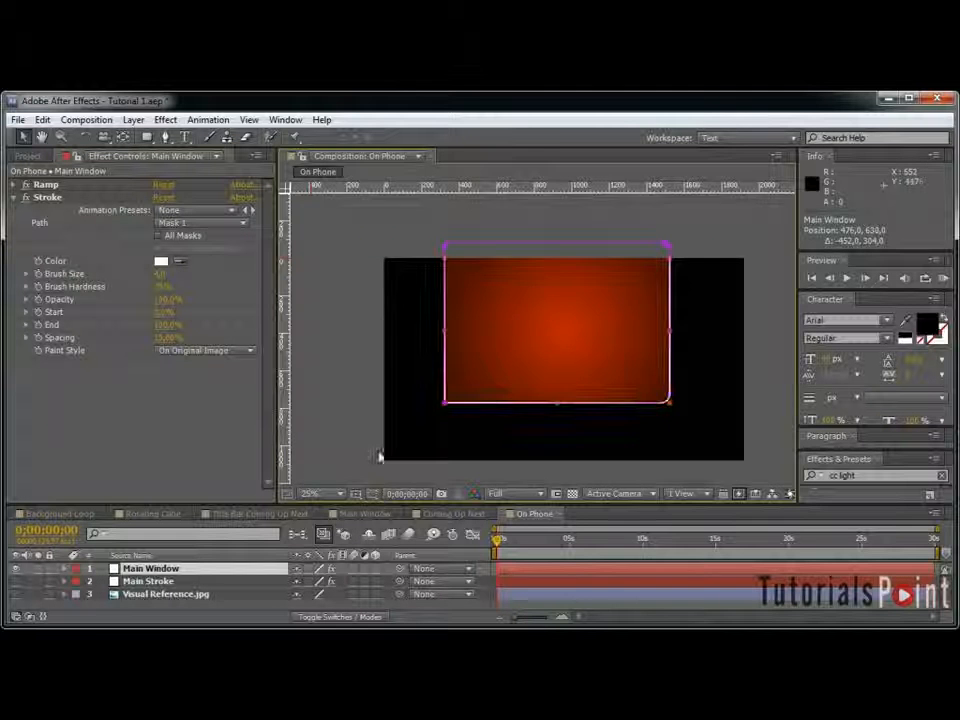
scroll(386, 360, up, 4)
scroll(744, 358, down, 4)
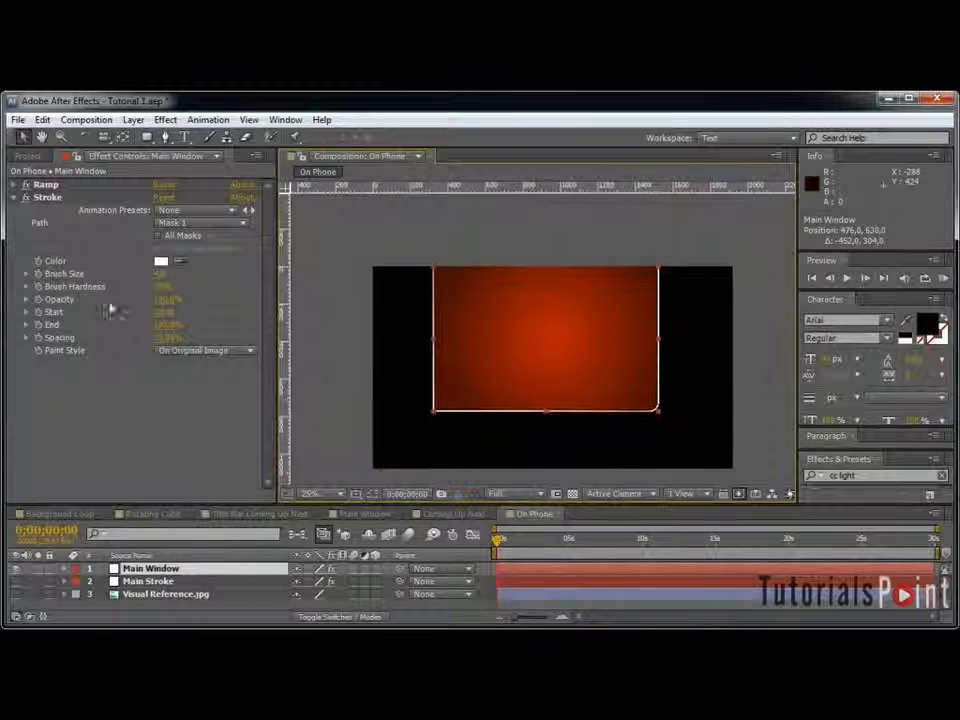
click(47, 197)
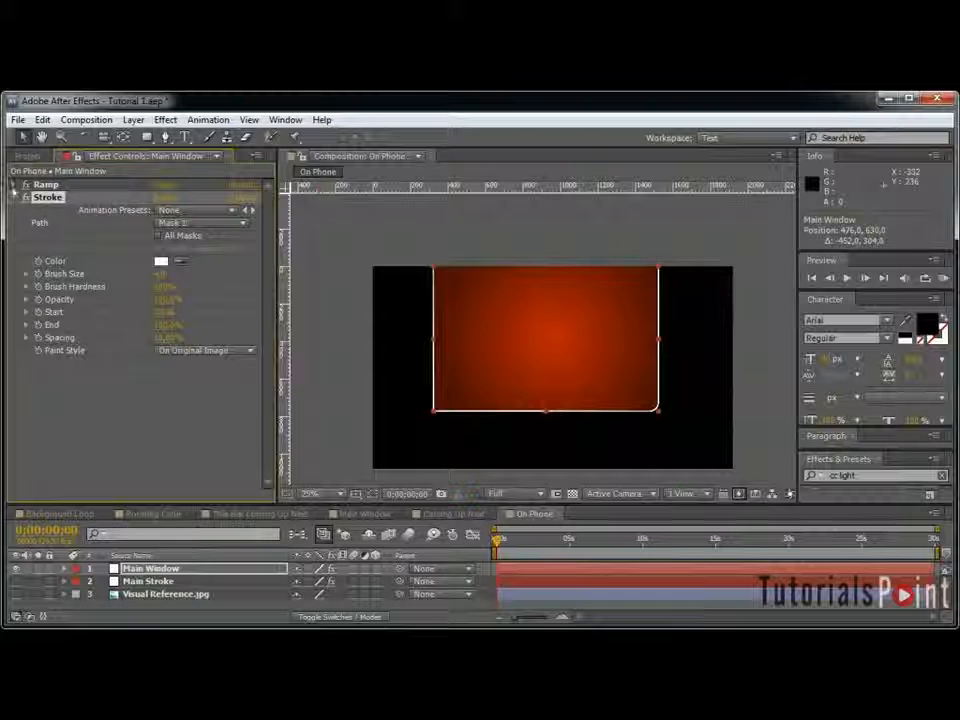
Step: Match the Stroke color to the Ramp's orange-red start color by sampling it, and collapse both effects
click(15, 186)
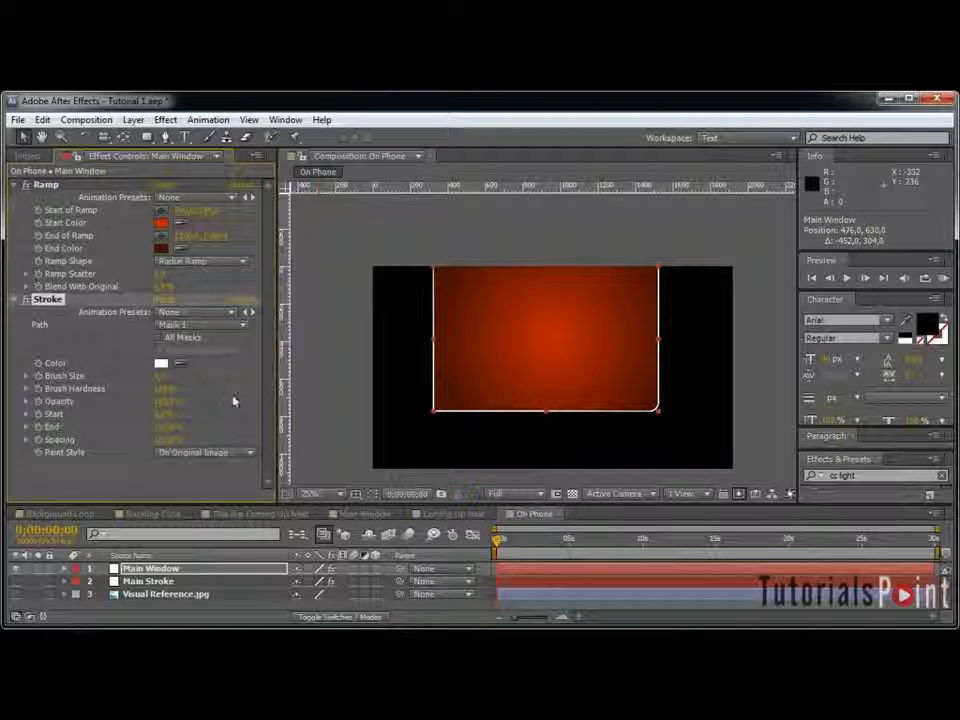
click(181, 363)
click(161, 222)
scroll(537, 349, up, 1)
scroll(537, 349, up, 1)
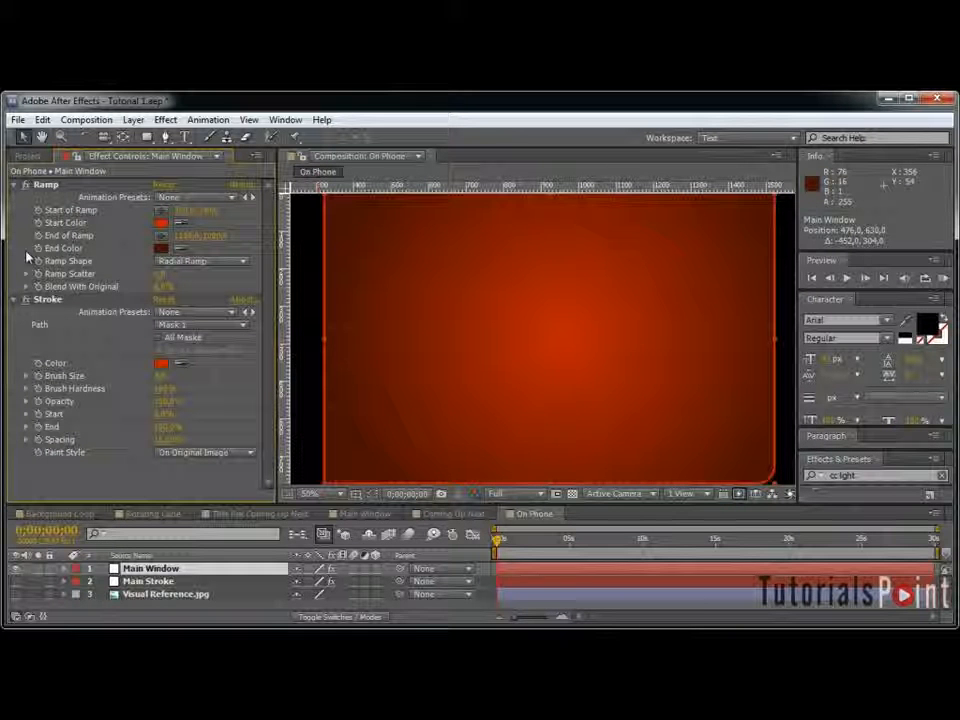
click(15, 185)
click(15, 197)
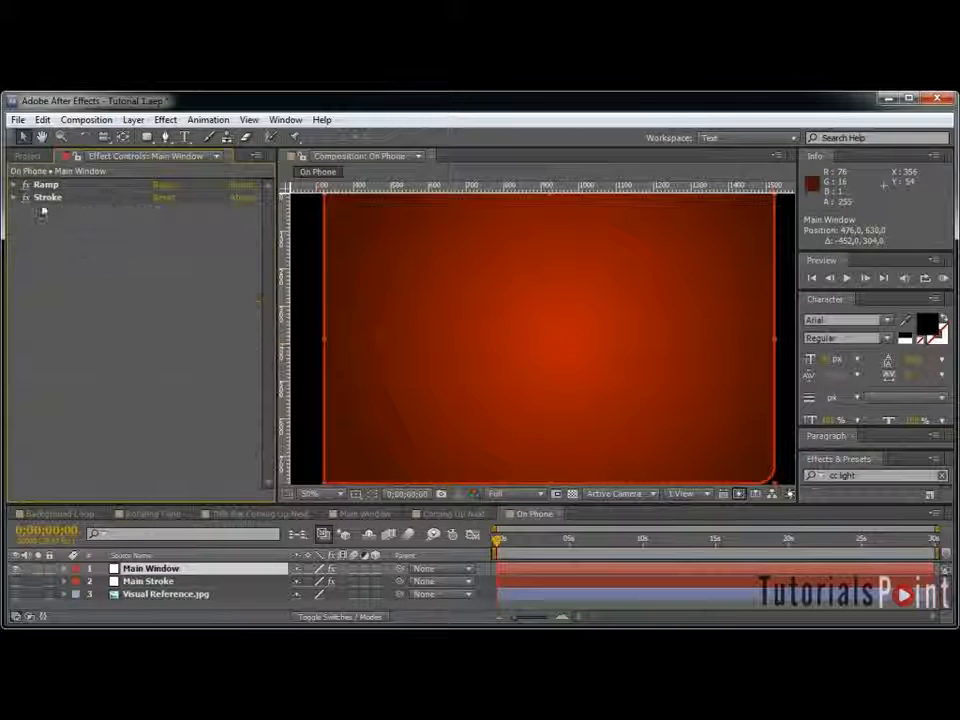
Step: Add a Drop Shadow effect to the Main Window layer
click(164, 120)
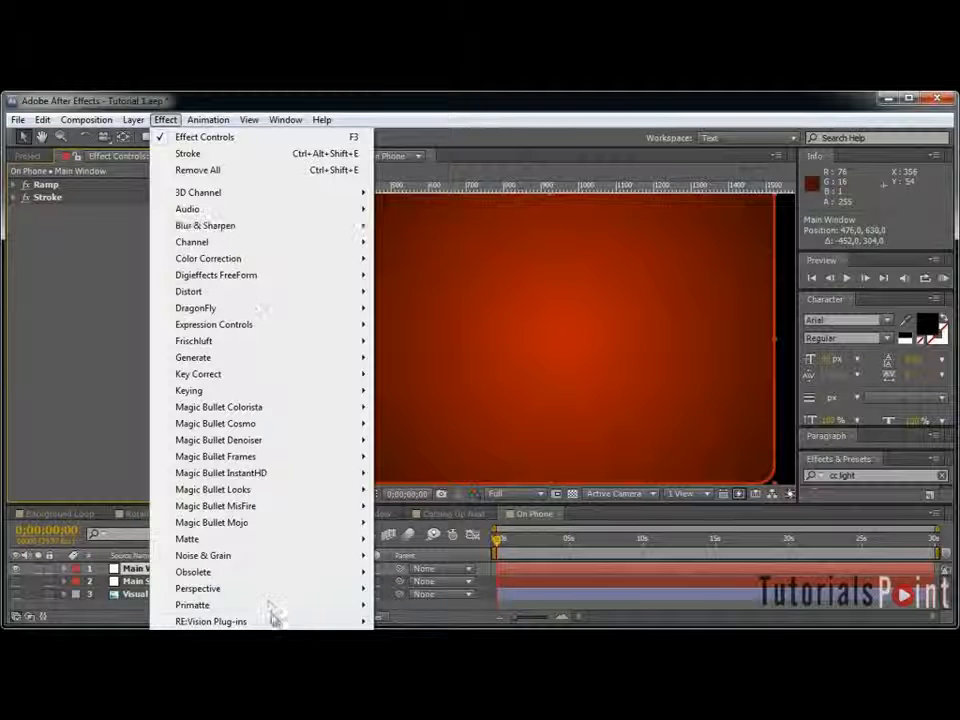
mouse_move(270, 604)
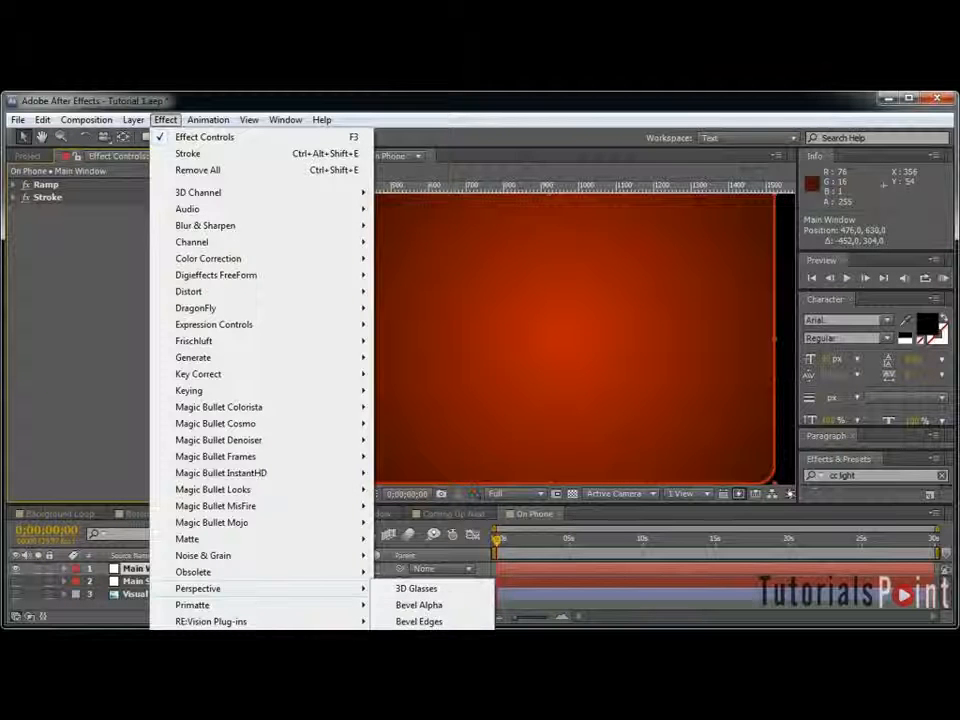
click(420, 638)
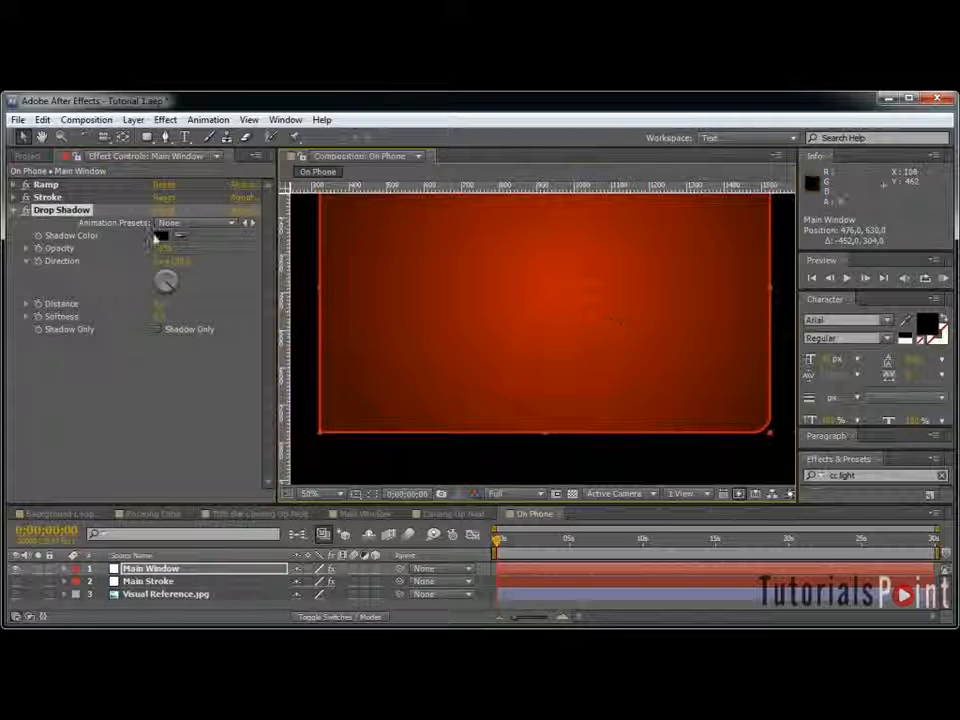
Step: Set the Main Window's Drop Shadow opacity to 80% and its softness to 25
click(165, 248)
text(80)
key(Return)
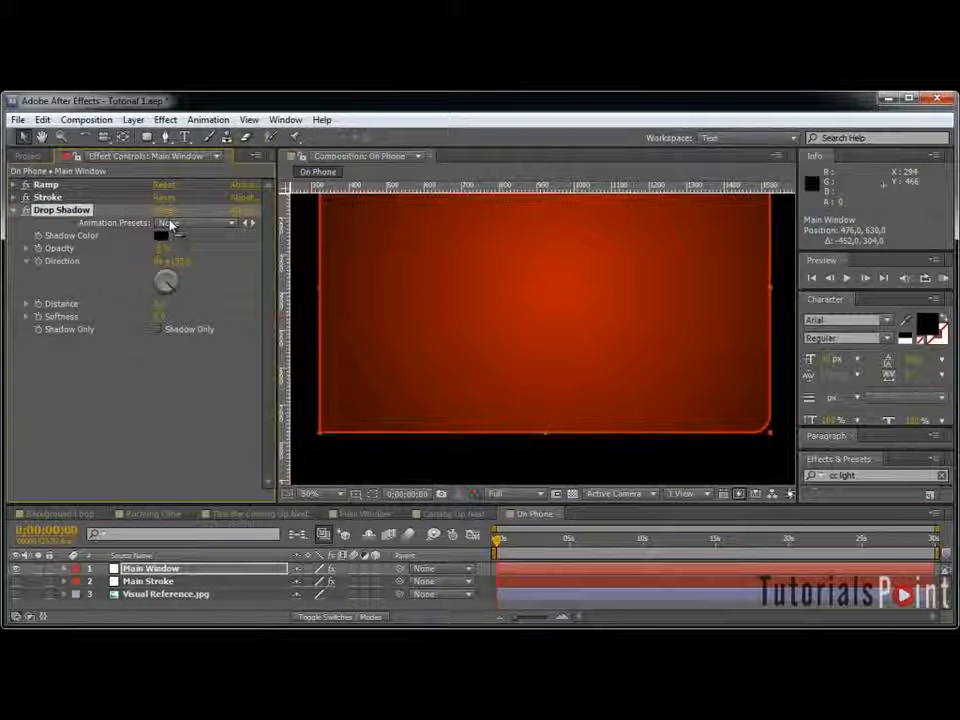
click(160, 317)
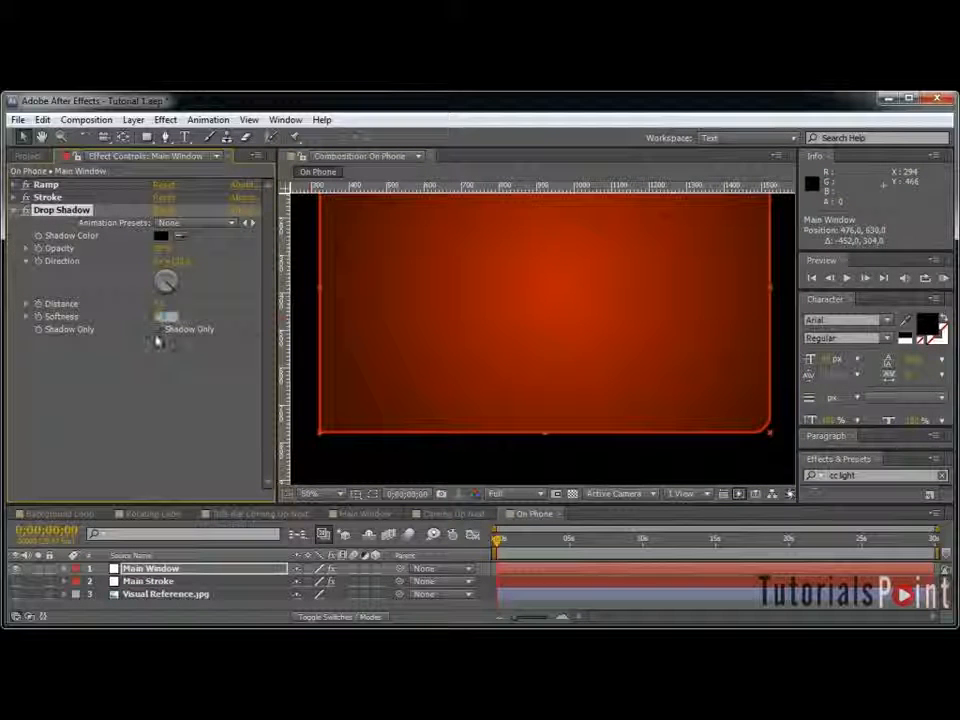
text(25)
key(Return)
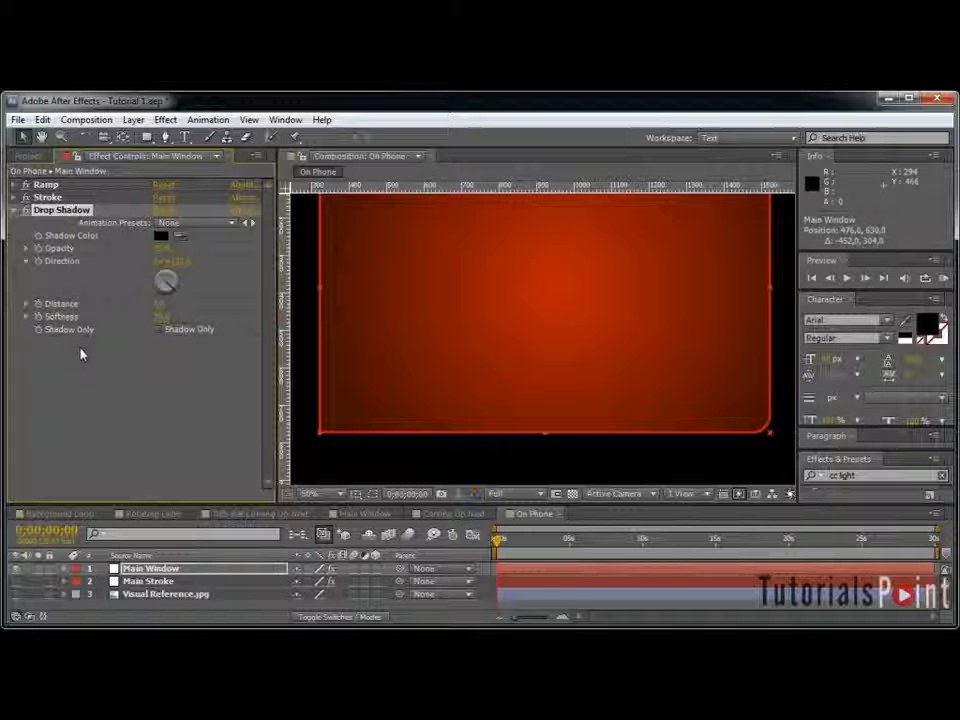
Step: Make the Main Stroke layer visible and move it above the Main Window layer
click(9, 590)
click(15, 582)
scroll(540, 360, down, 2)
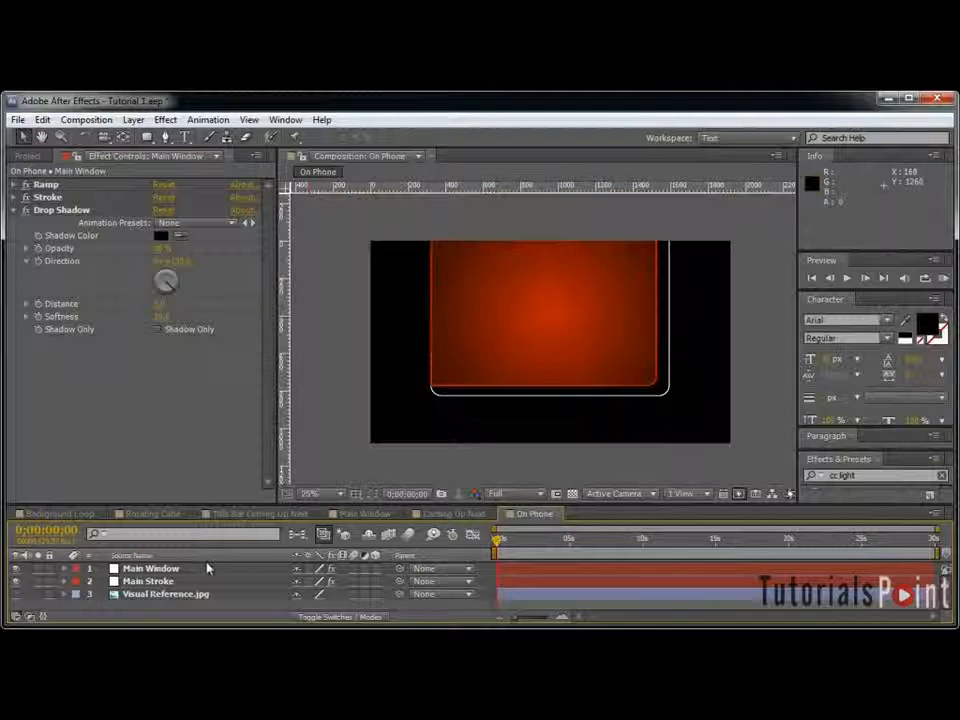
drag(160, 587, 229, 566)
key(grave)
scroll(533, 372, down, 1)
key(grave)
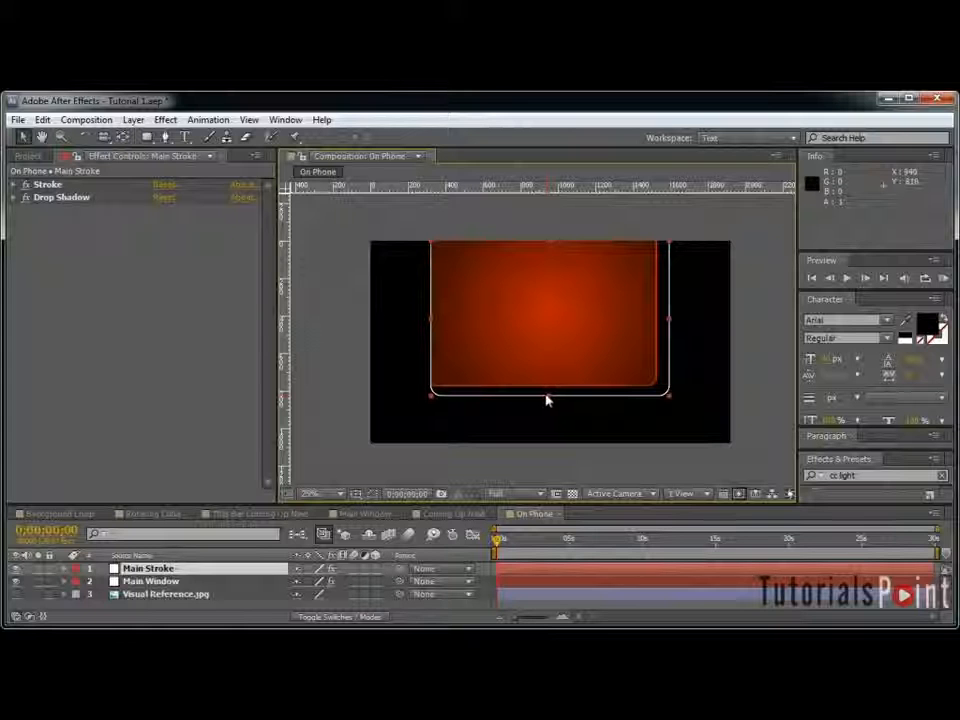
Step: Set the Main Window layer's opacity to 50%
click(183, 582)
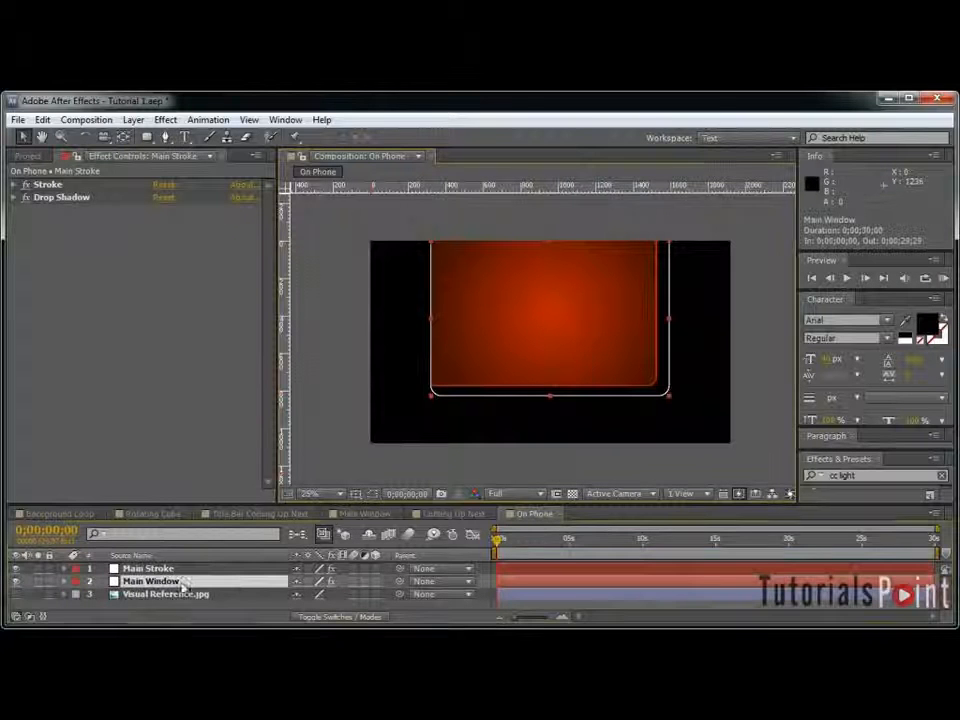
key(t)
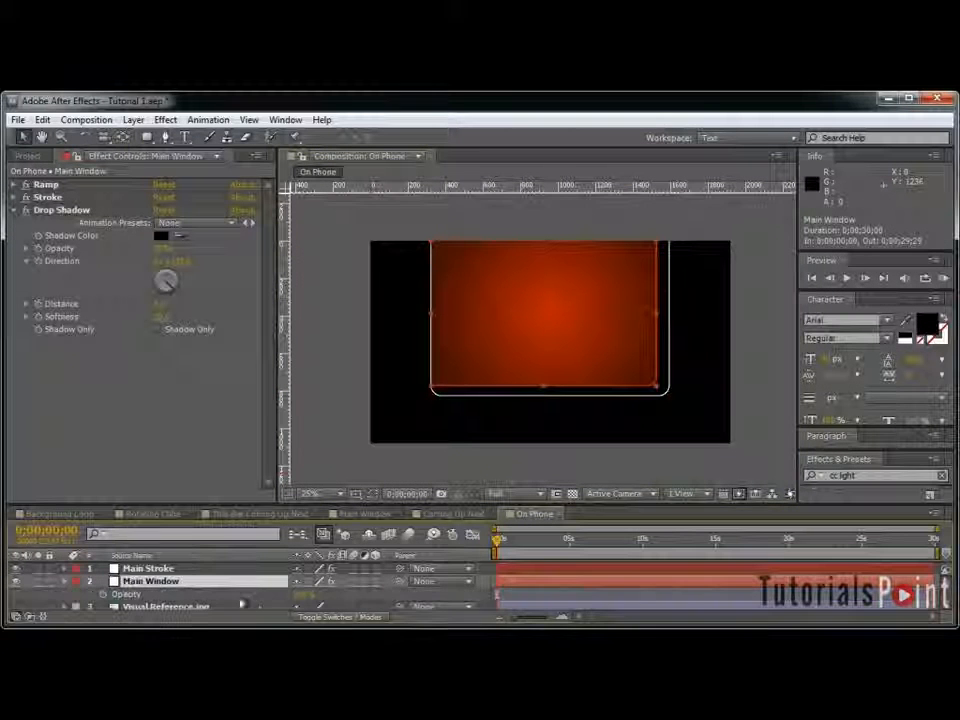
click(304, 594)
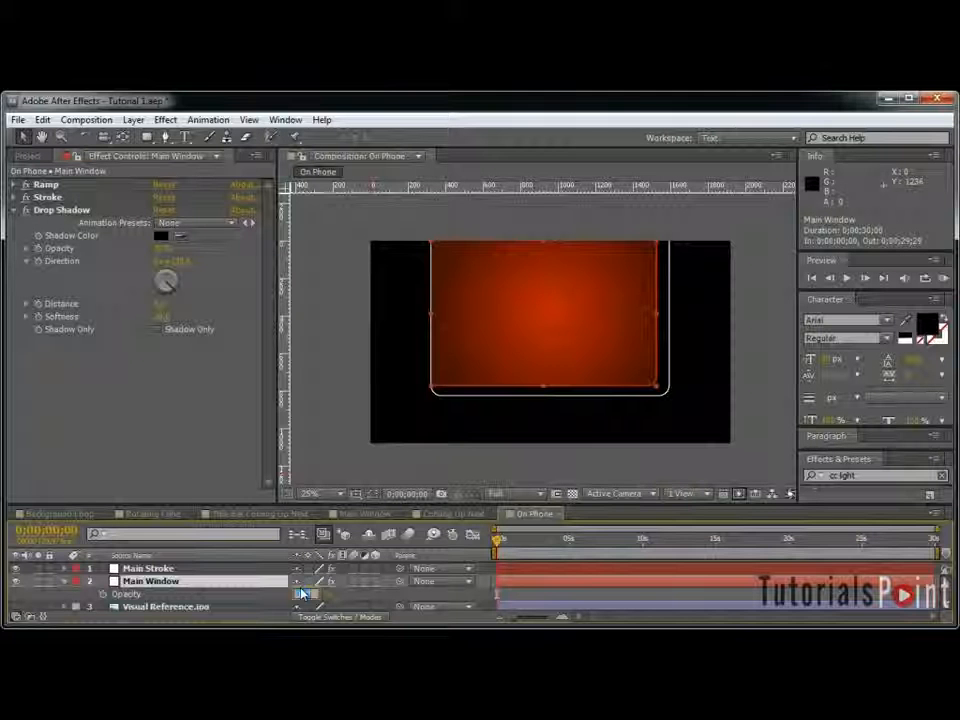
text(50)
key(Return)
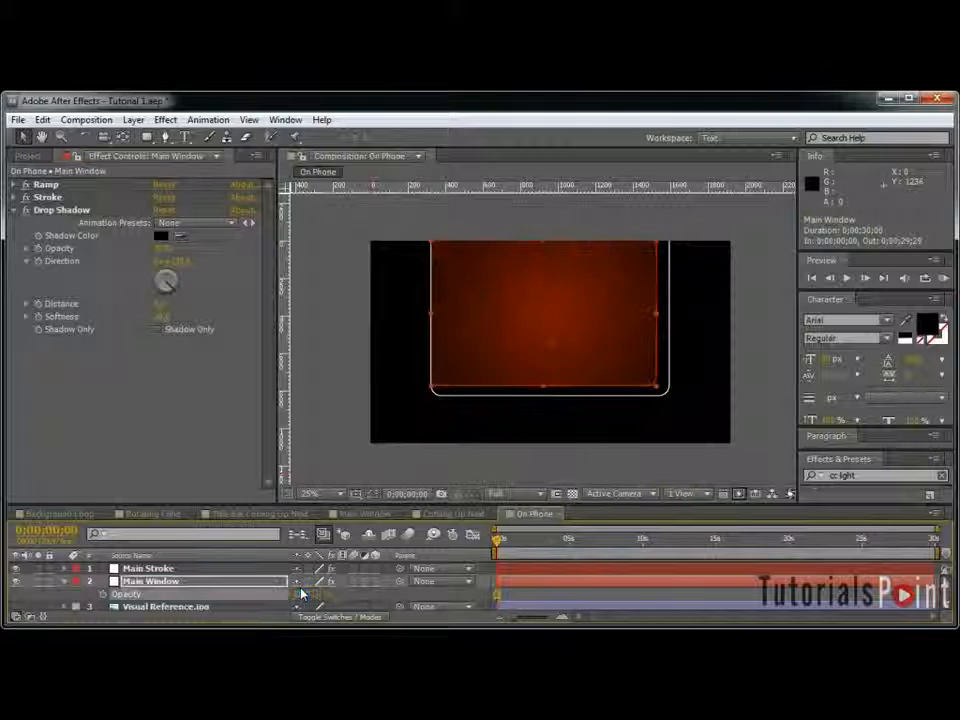
Step: Set the Main Stroke layer's opacity to 50% and collapse the properties of both layers
click(199, 569)
key(t)
click(304, 580)
text(50)
key(Return)
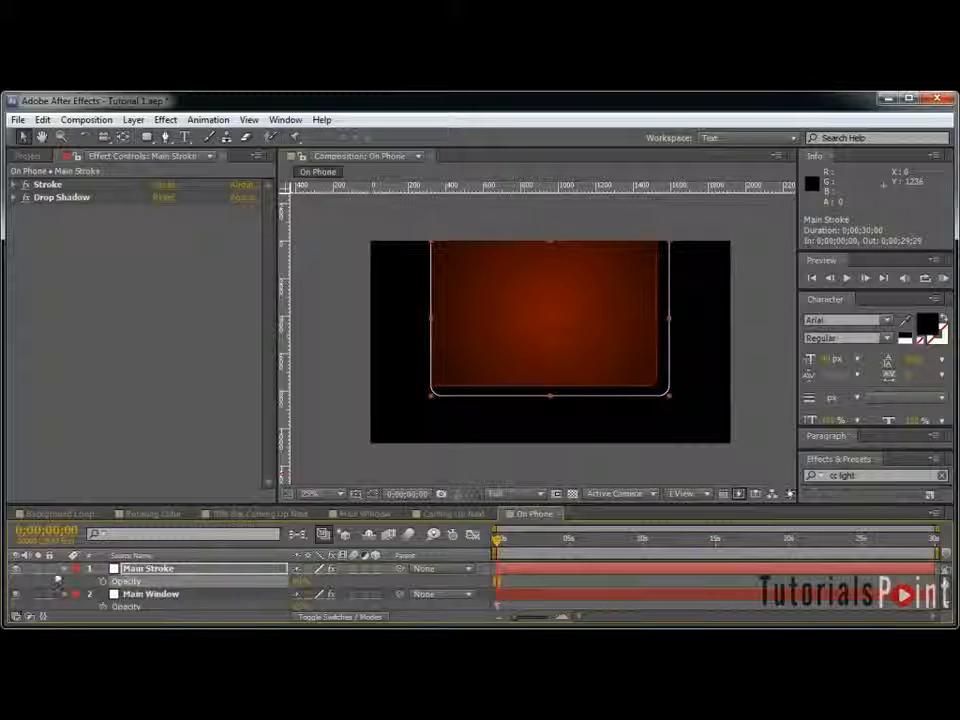
click(62, 568)
click(62, 581)
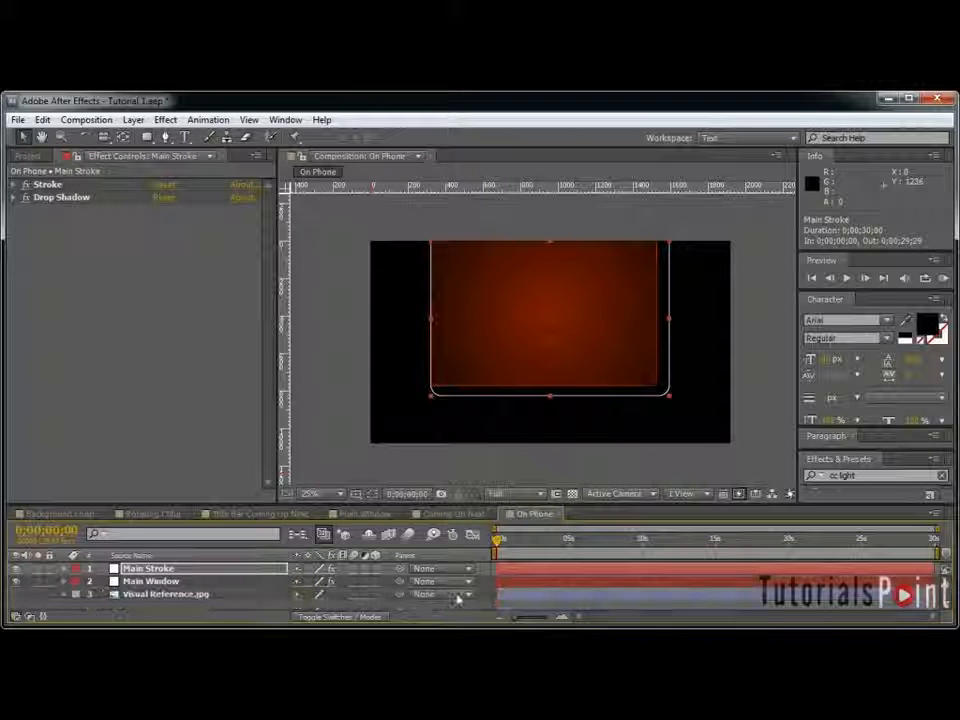
Step: Make the Visual Reference.jpg layer visible and move it to the top of the layer stack
click(16, 594)
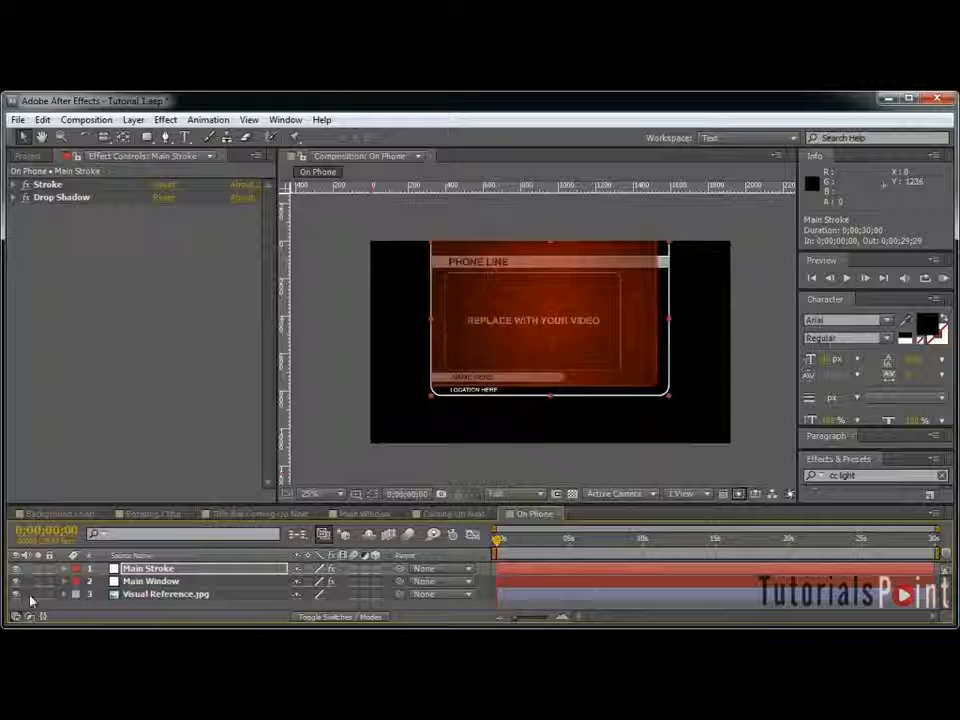
click(225, 595)
drag(237, 575, 237, 569)
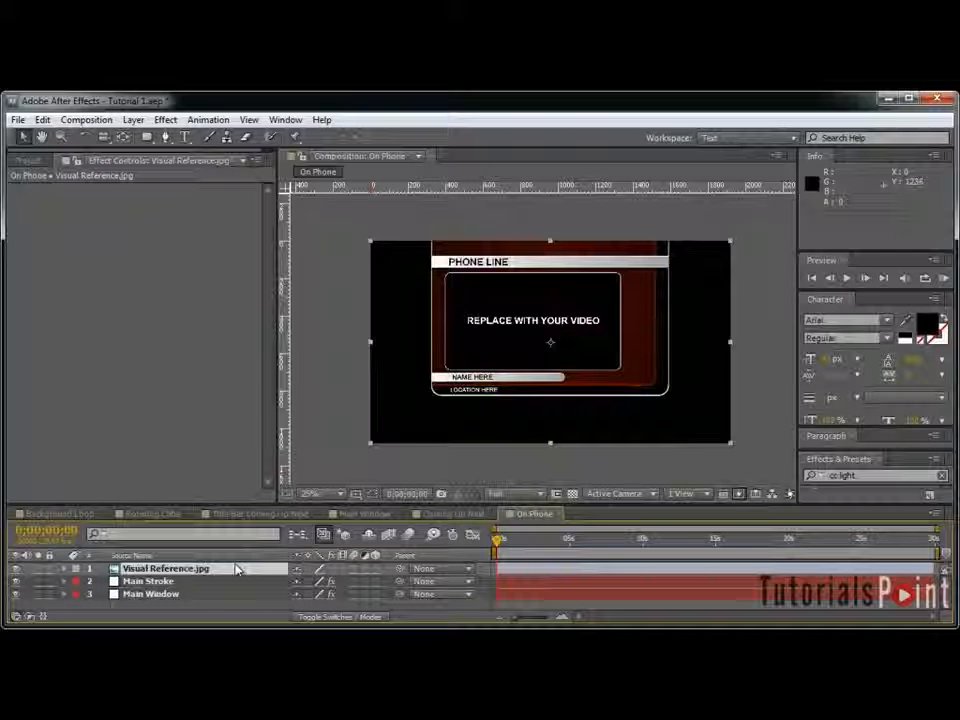
Step: Create a white comp-sized solid named Top Bar above all layers and hide it
key(ctrl+shift+a)
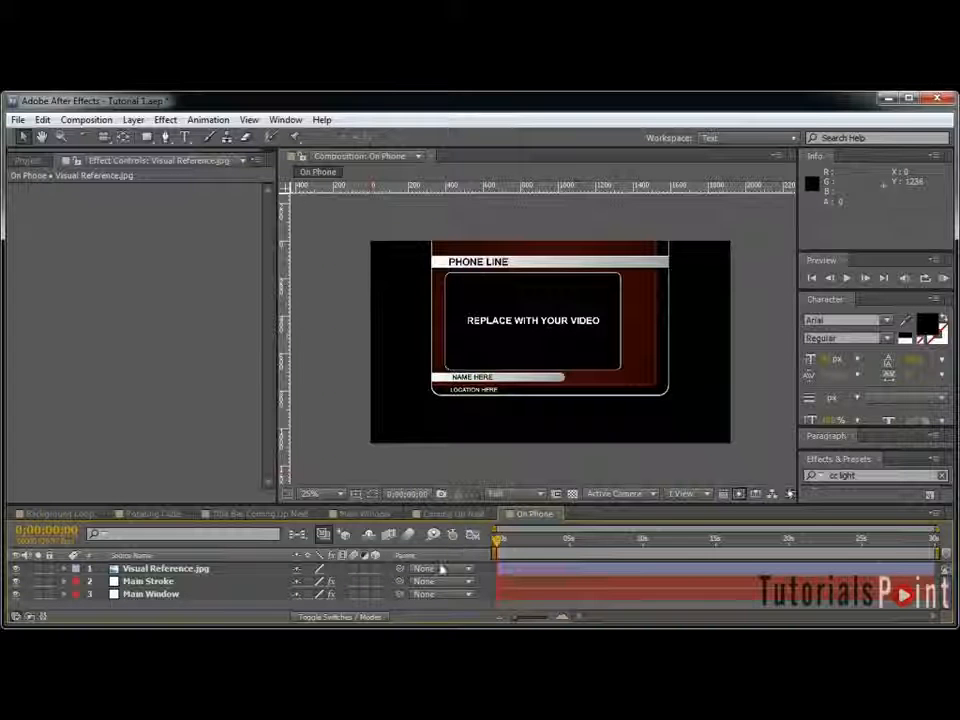
key(ctrl+y)
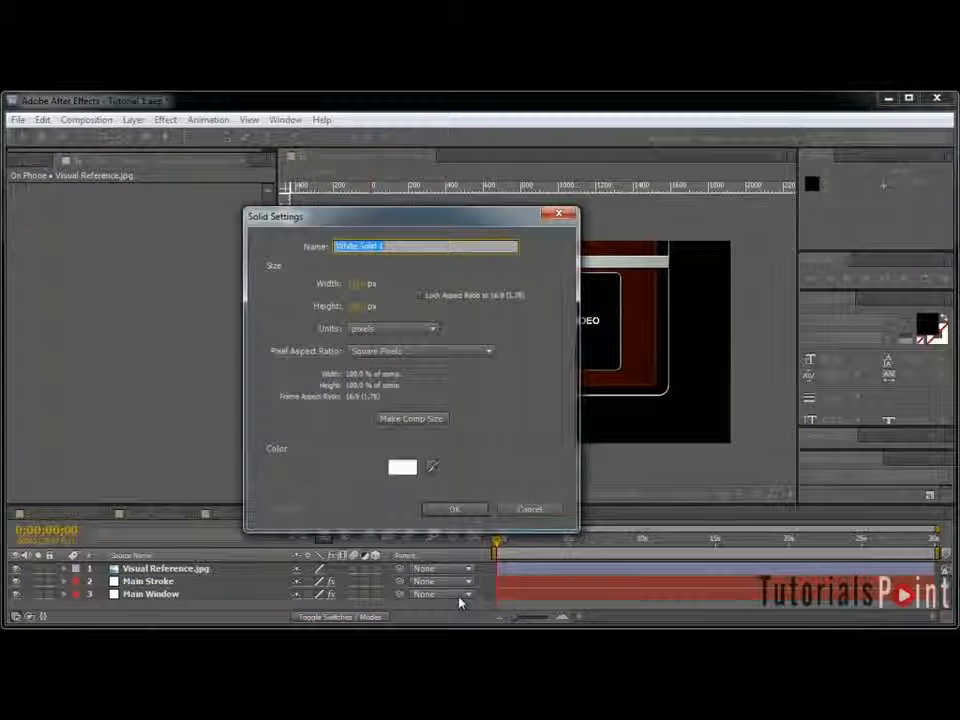
text(Top Bar)
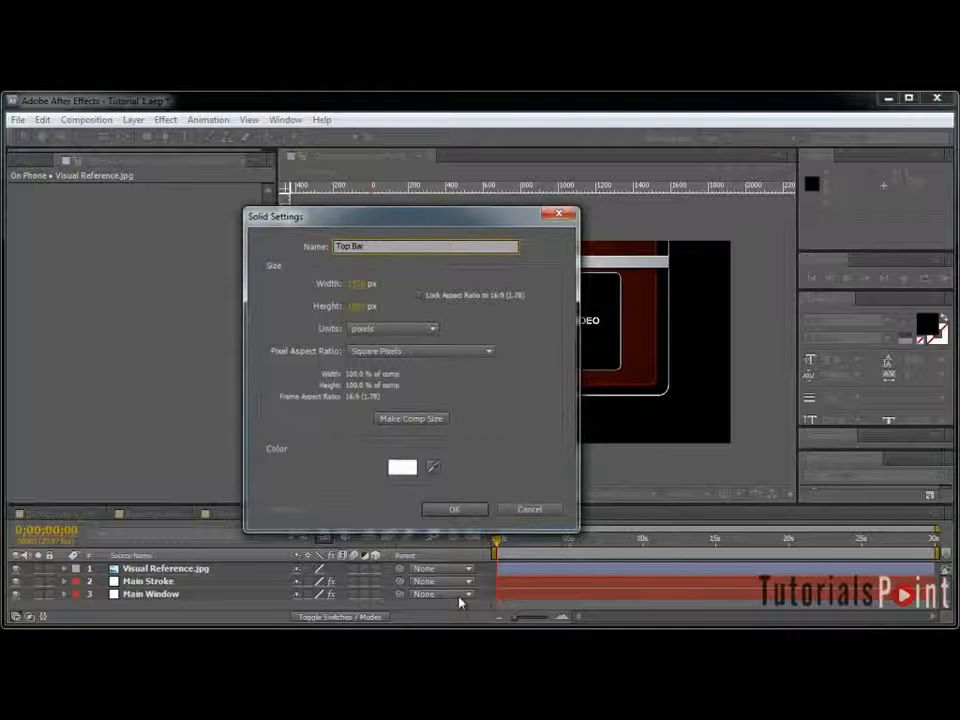
key(Return)
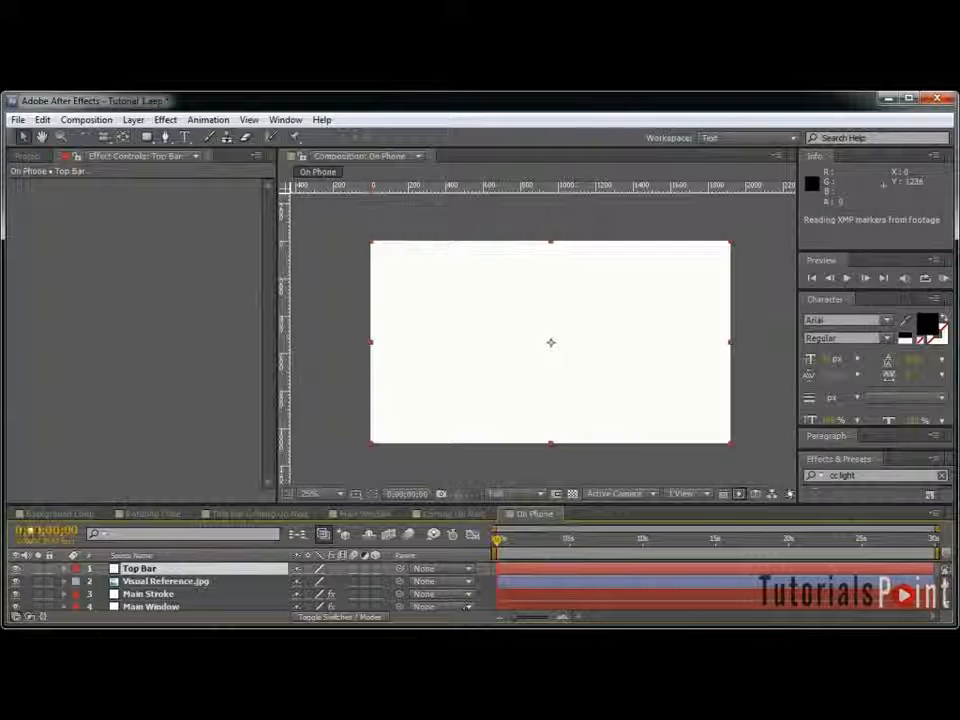
click(17, 570)
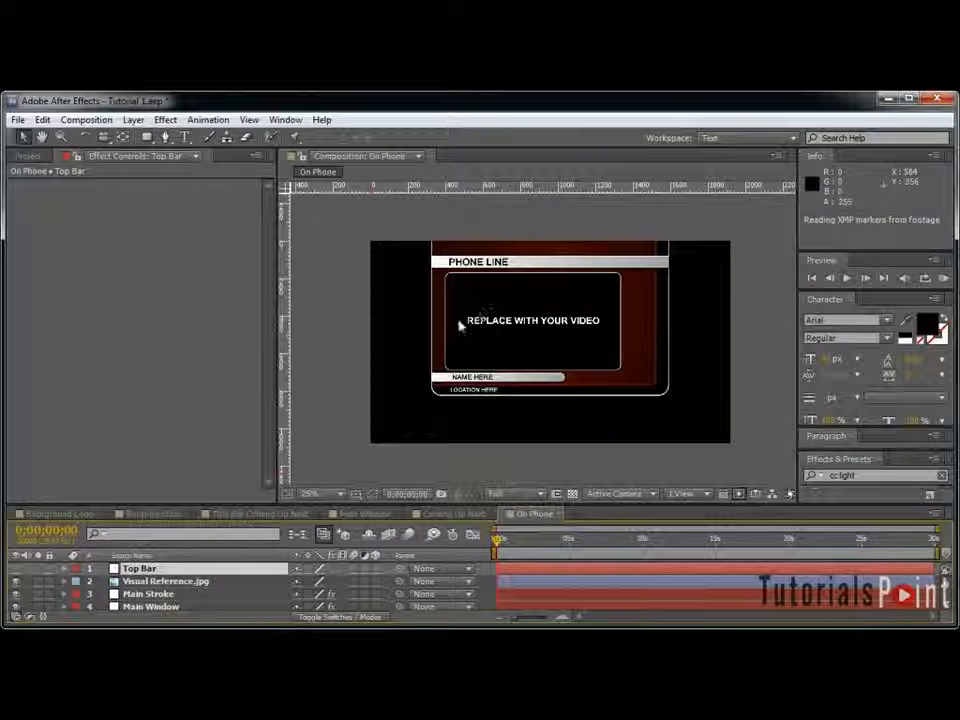
Step: Draw a rectangular mask about 340 by 64 px on the Top Bar layer from the upper-left corner of the PHONE LINE bar
key(grave)
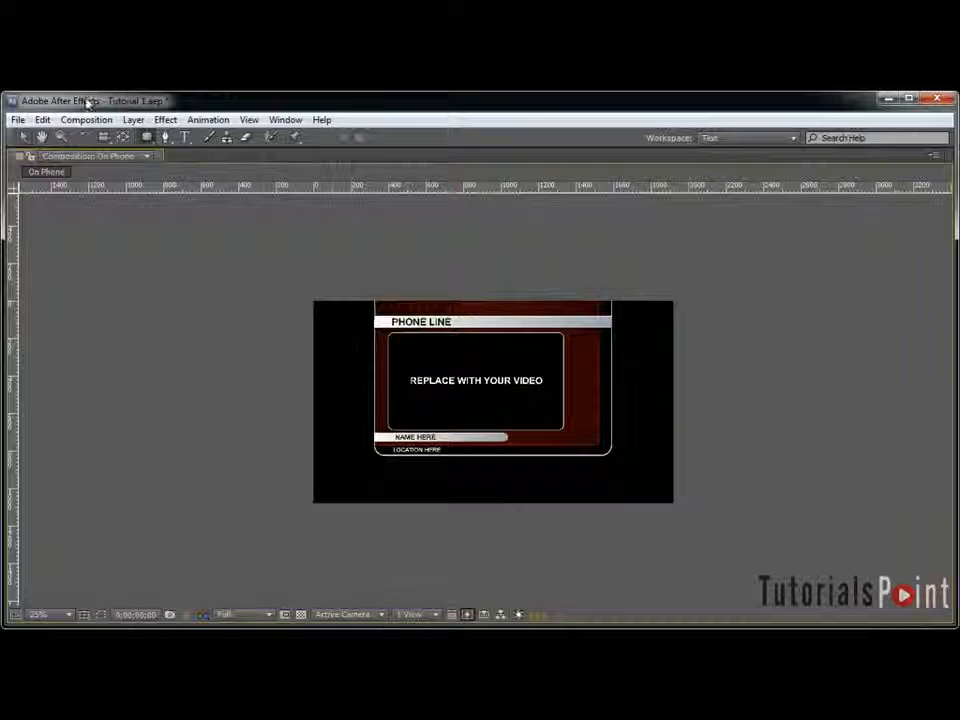
click(147, 137)
key(grave)
key(grave)
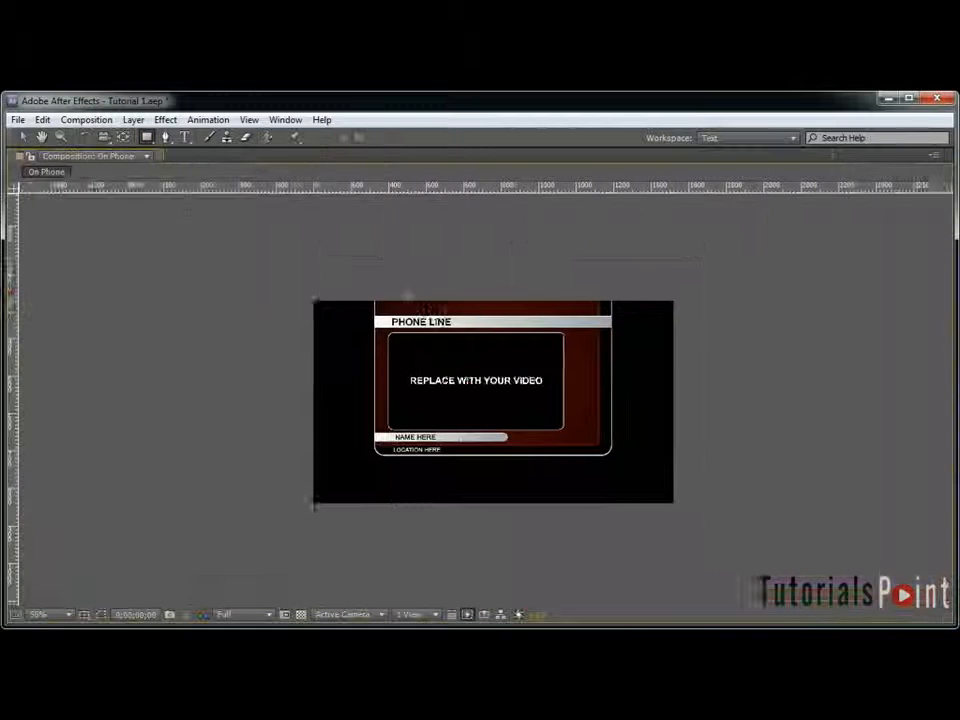
scroll(392, 277, up, 2)
key(space)
drag(350, 274, 481, 453)
scroll(480, 453, up, 2)
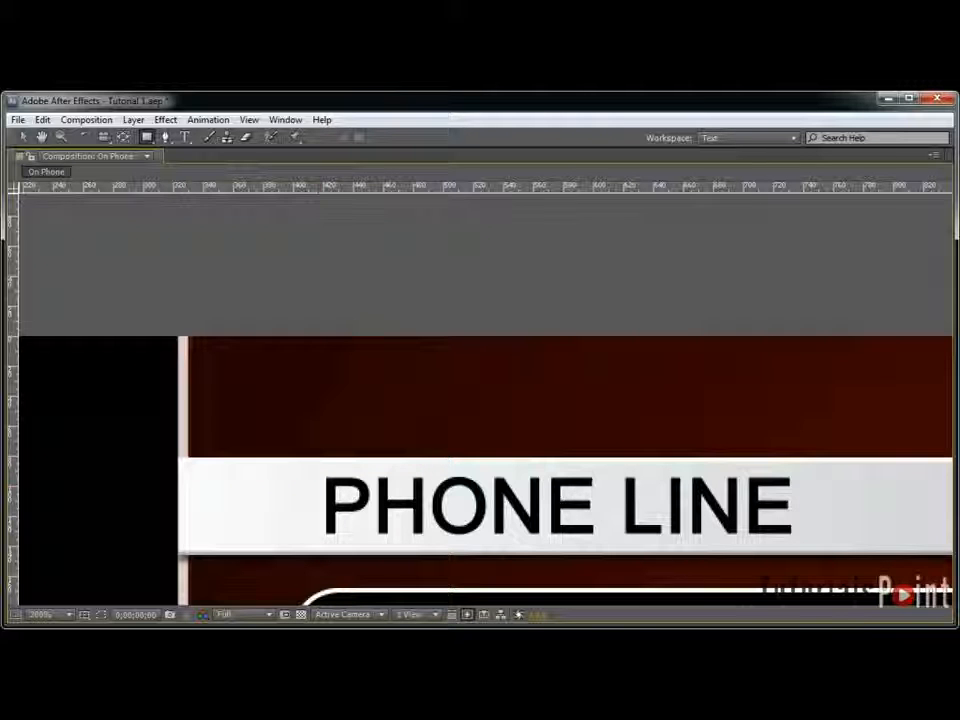
drag(177, 457, 688, 553)
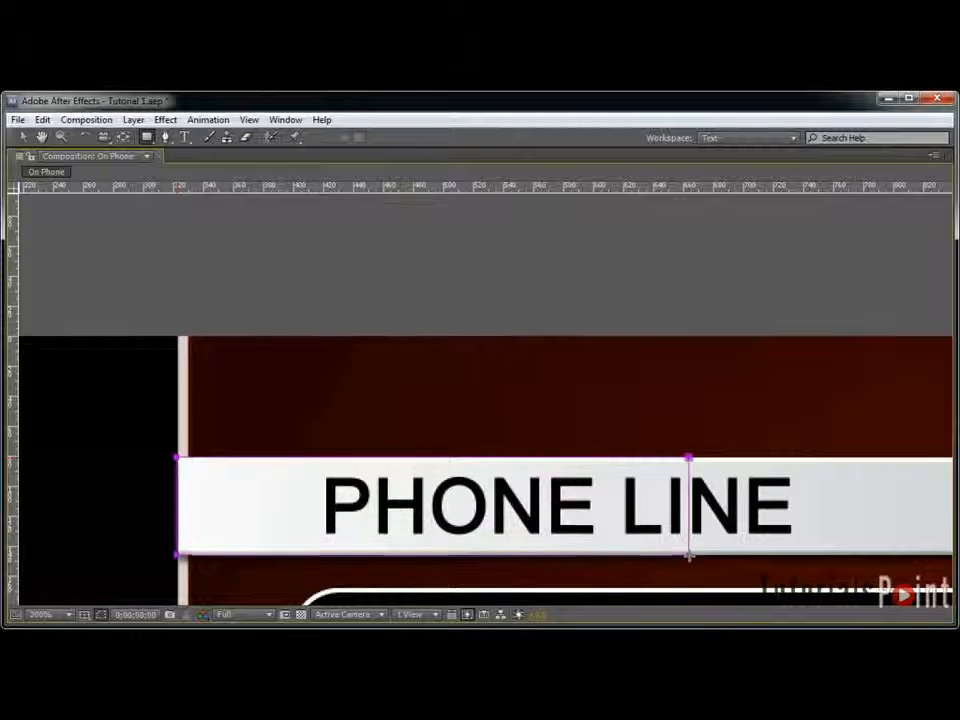
Step: Stretch the Top Bar mask's right edge to the right end of the reference's PHONE LINE bar
key(v)
double_click(690, 459)
drag(781, 490, 493, 396)
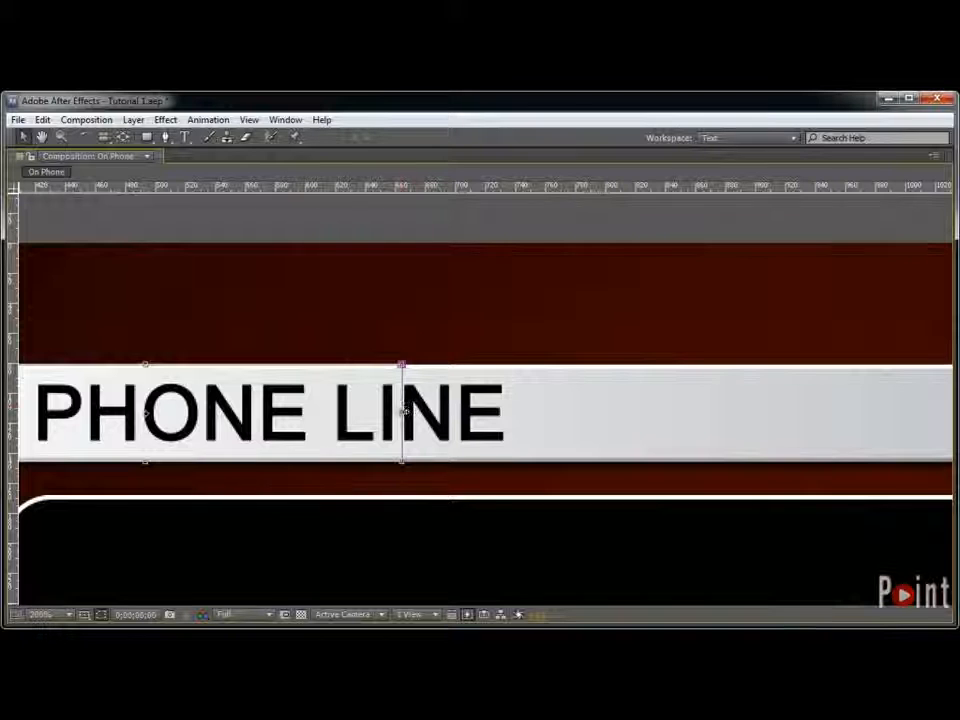
mouse_move(799, 411)
mouse_down()
mouse_move(420, 414)
mouse_move(437, 425)
mouse_up()
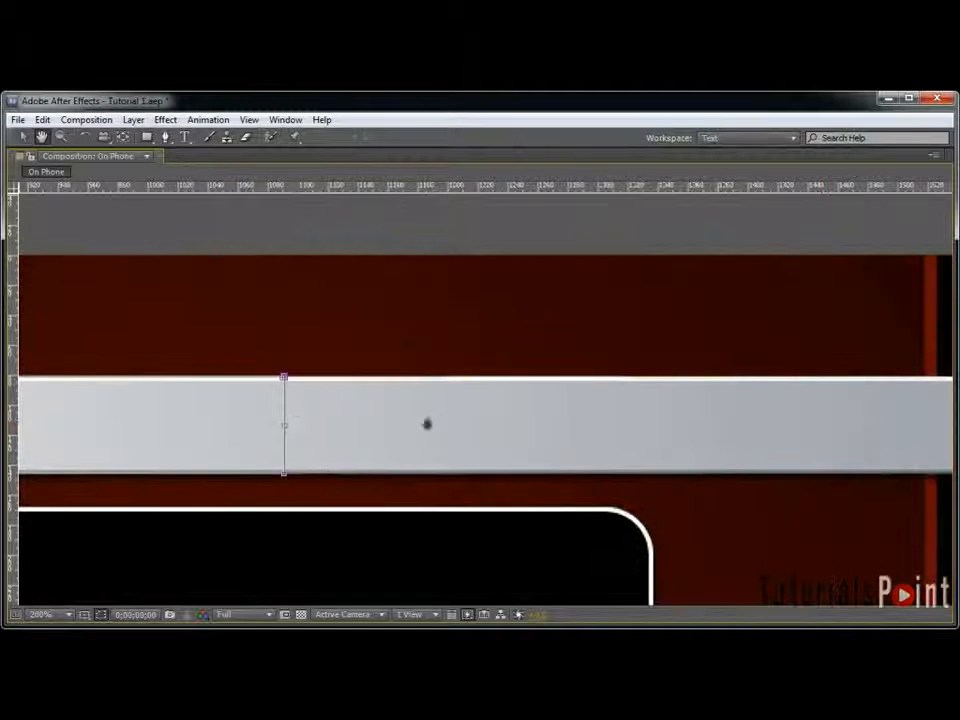
drag(284, 425, 696, 440)
double_click(710, 441)
Step: Align the Top Bar mask's left edge exactly with the left end of the reference's PHONE LINE bar
key(space)
drag(347, 418, 865, 420)
drag(281, 418, 900, 422)
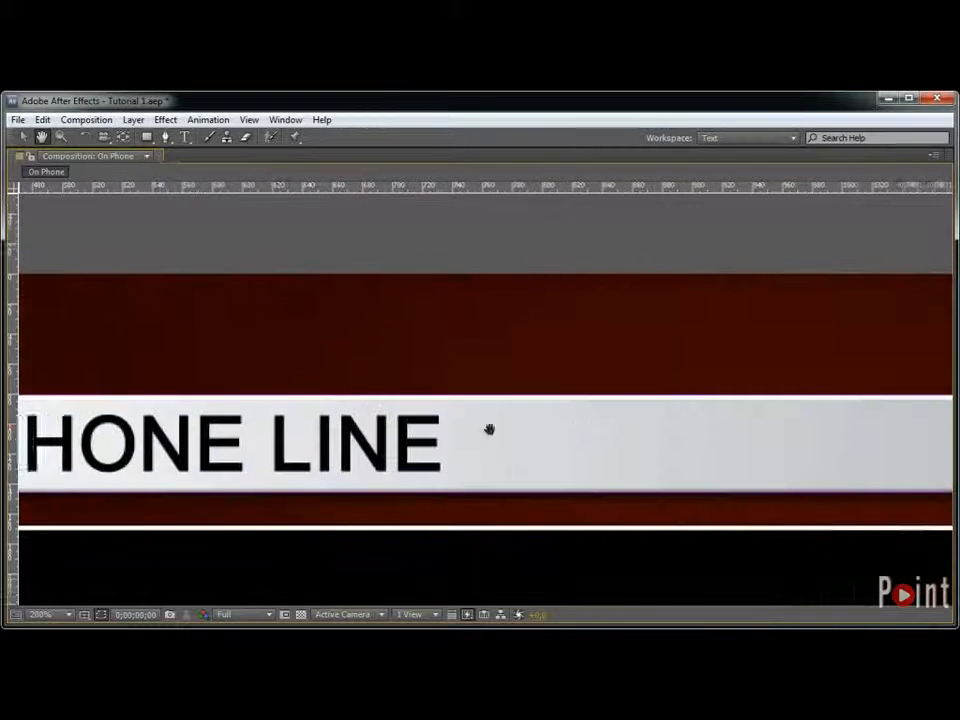
drag(339, 424, 838, 424)
scroll(345, 402, up, 2)
drag(157, 413, 527, 386)
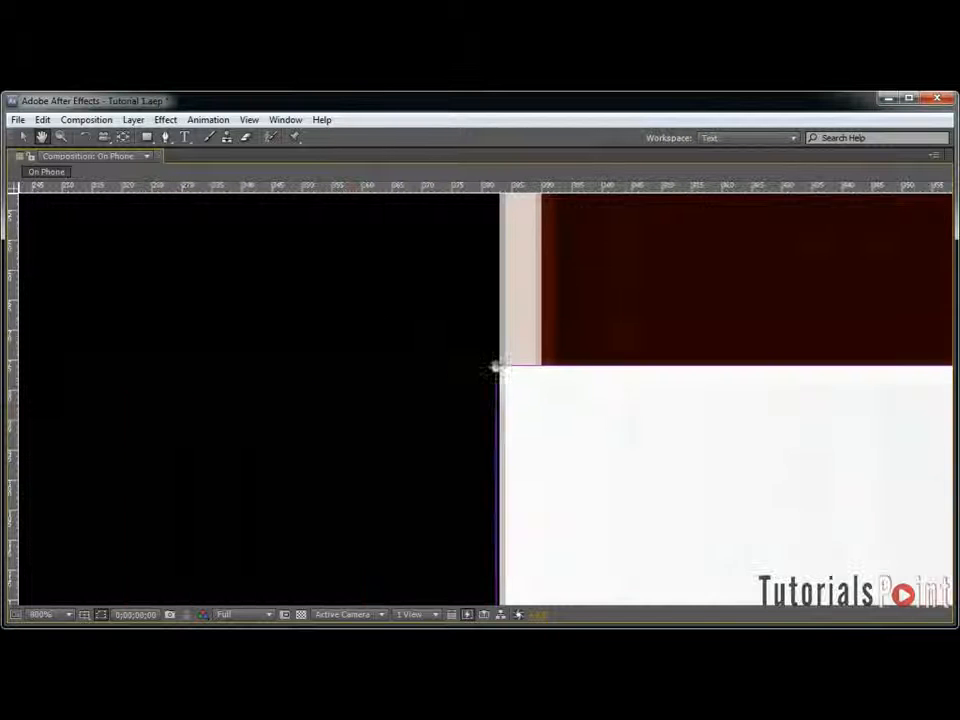
double_click(497, 369)
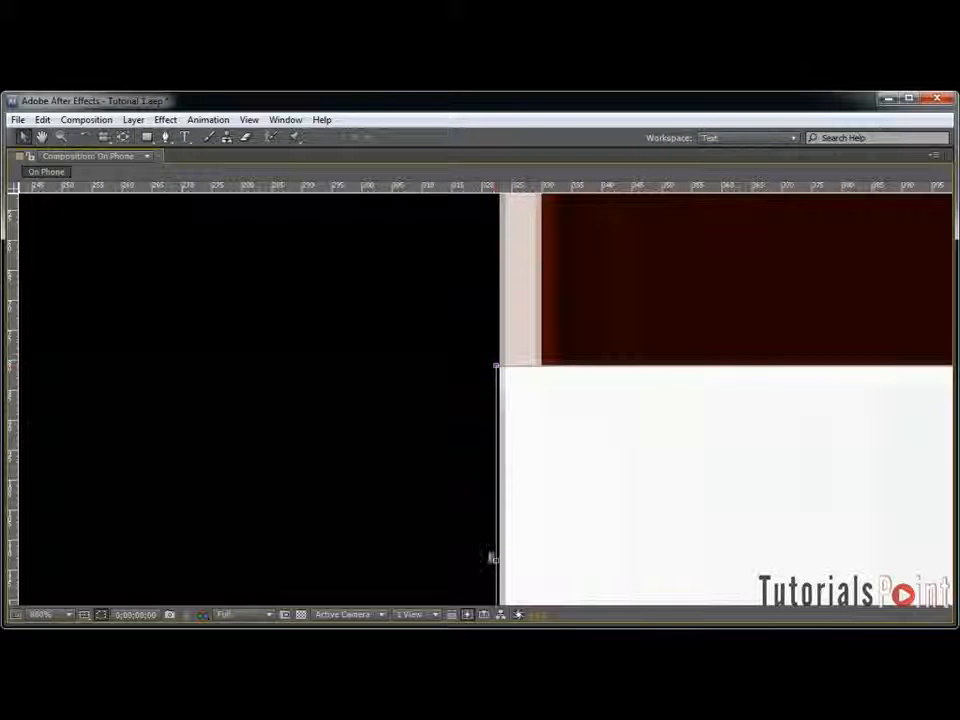
drag(495, 560, 501, 563)
double_click(585, 525)
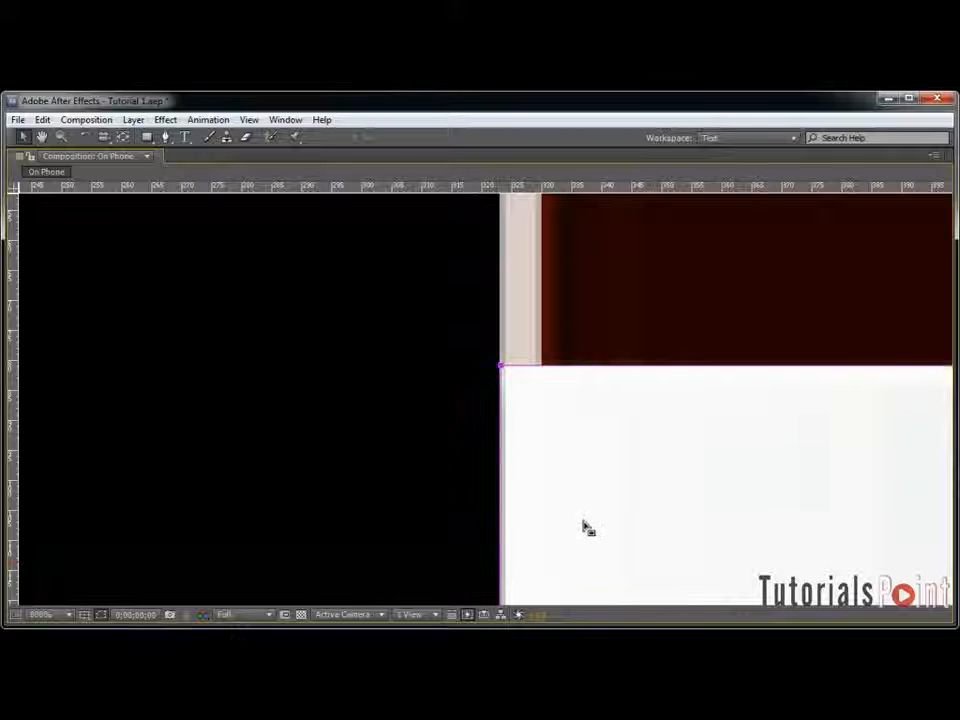
Step: Make the Top Bar layer visible again and add a Ramp effect to it
scroll(587, 527, down, 4)
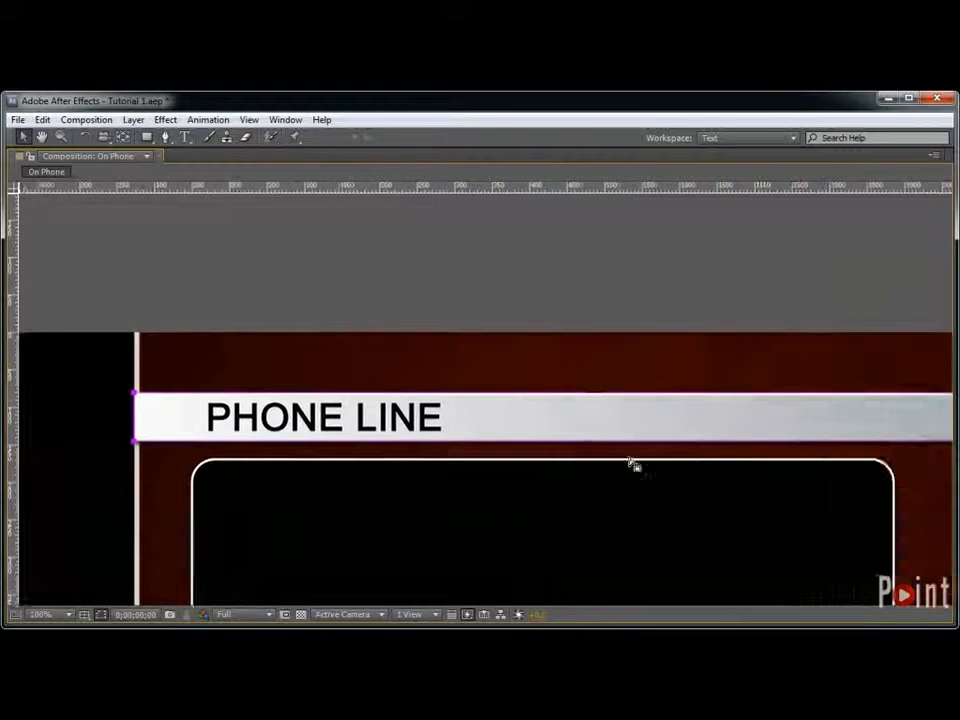
scroll(465, 463, down, 1)
key(grave)
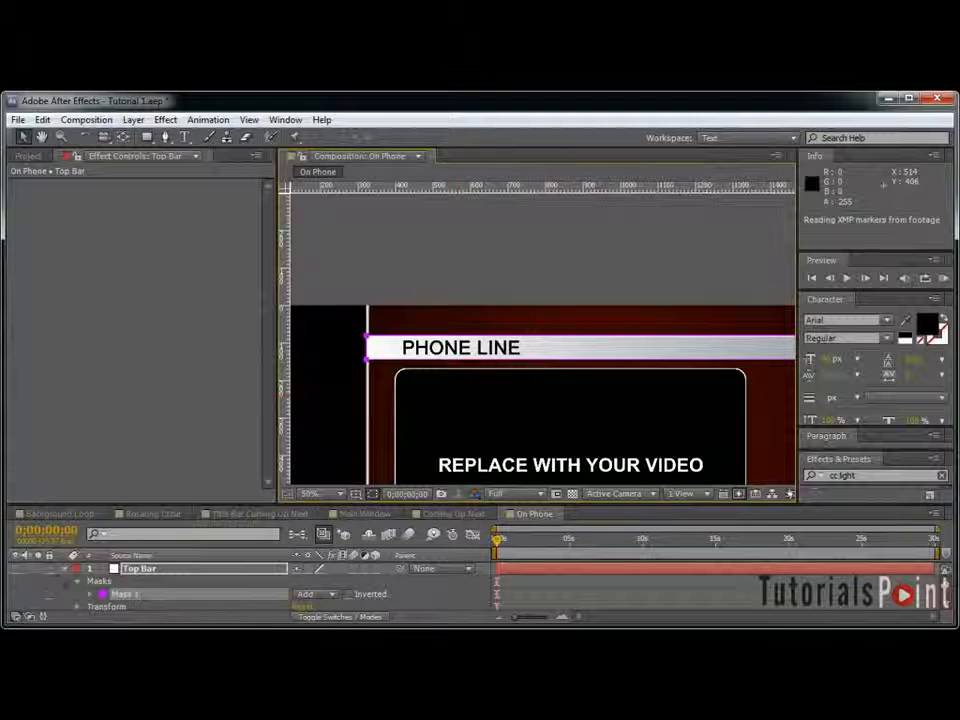
click(16, 569)
click(130, 569)
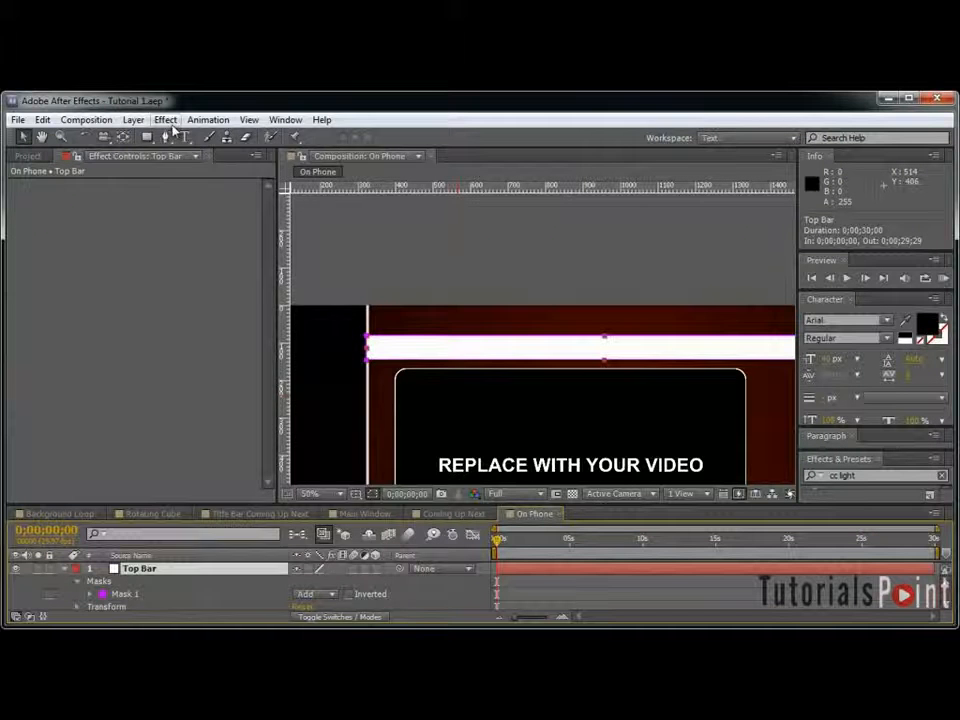
click(166, 120)
mouse_move(240, 357)
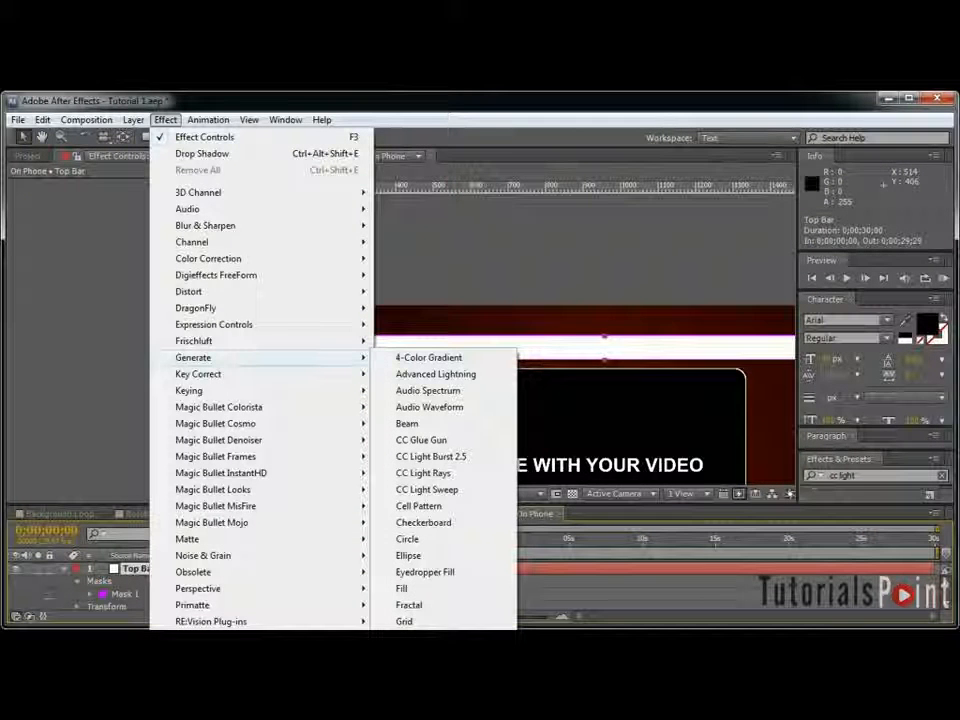
click(405, 687)
Step: Place the Ramp's start point at the bar's left edge and match its start color to the white end color
click(163, 211)
click(366, 348)
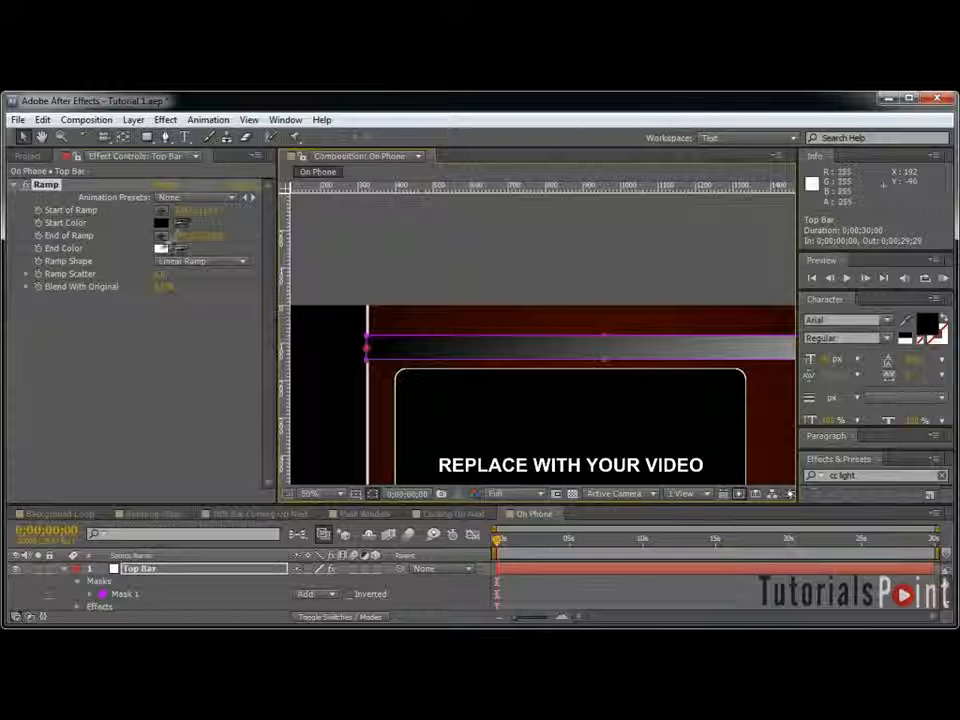
click(161, 248)
Step: Place the Ramp's end point at the bar's right edge, at about 1590, 112
drag(620, 329, 440, 308)
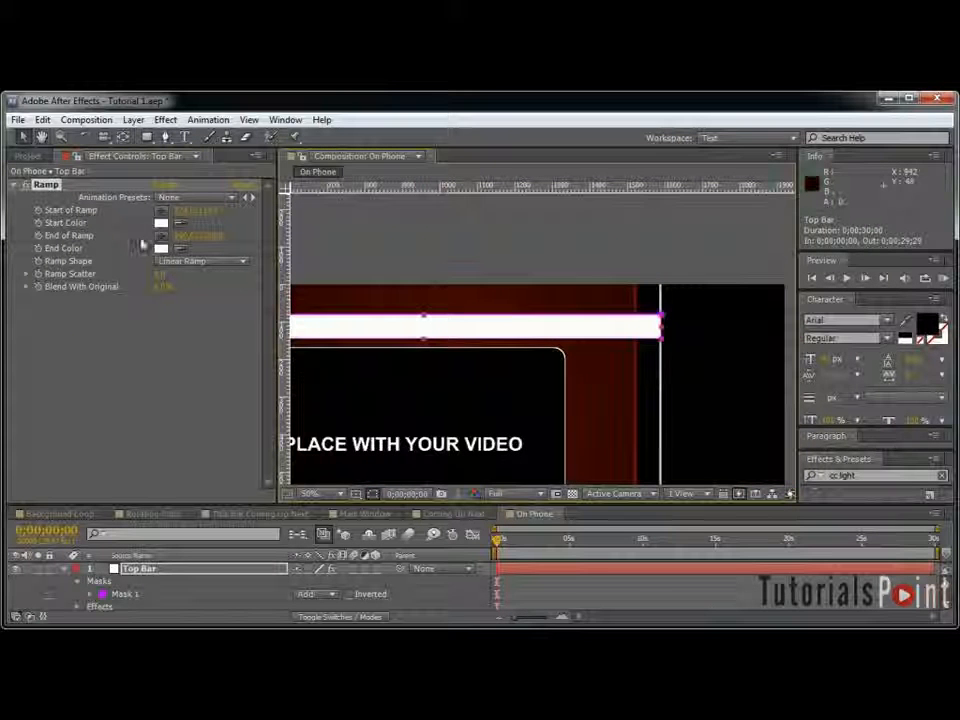
click(162, 236)
click(660, 322)
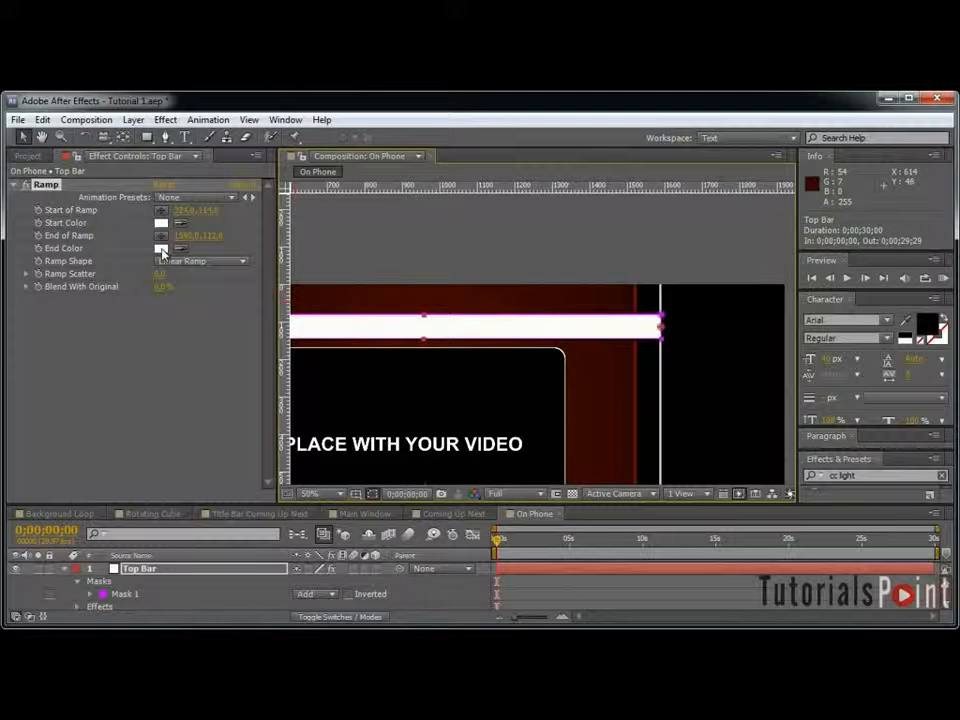
Step: Set the Top Bar Ramp's end color to A0A2AB and deselect the layer
click(161, 248)
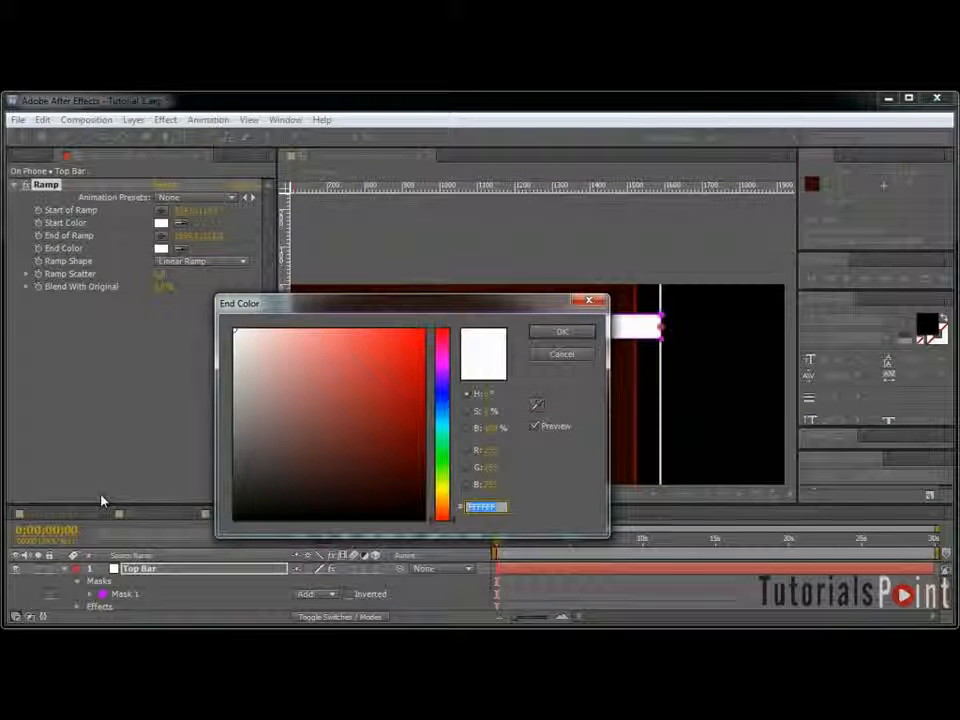
text(A0A2AB)
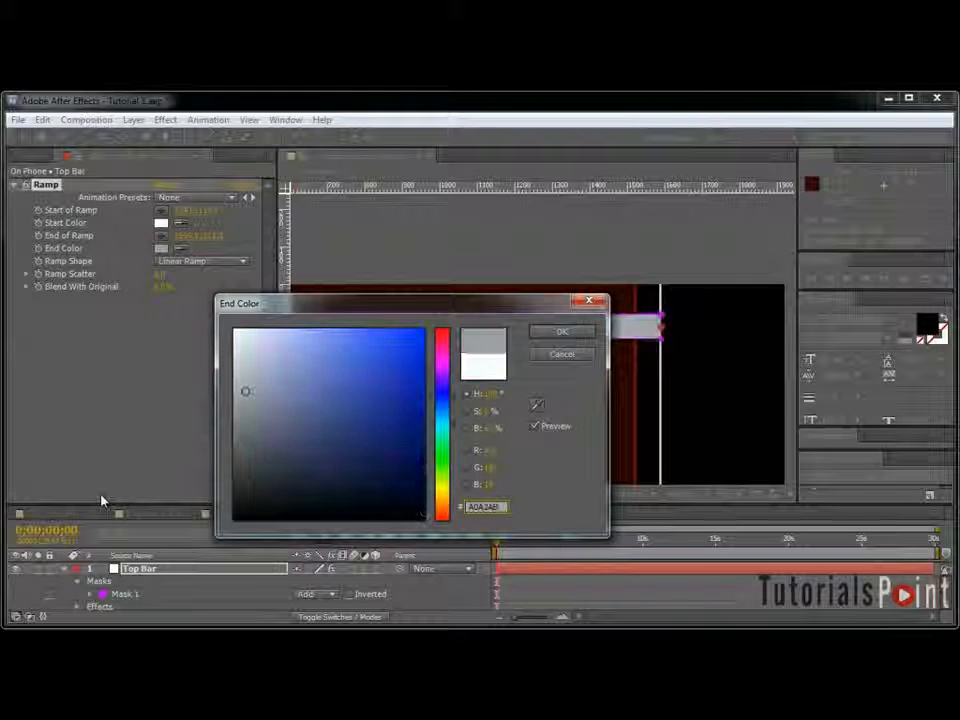
click(586, 331)
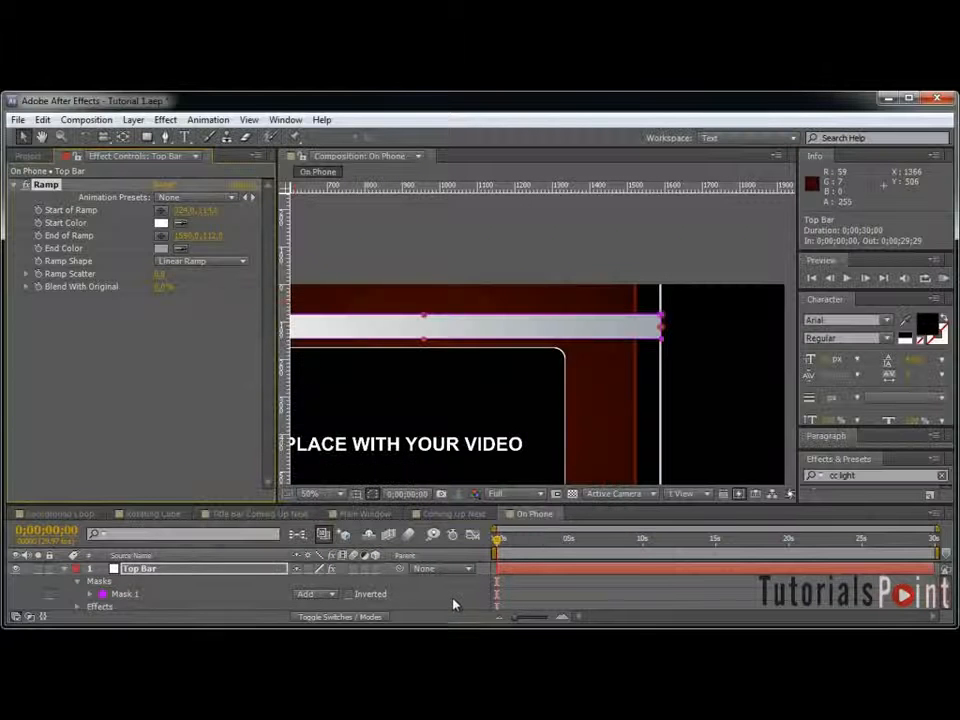
click(597, 278)
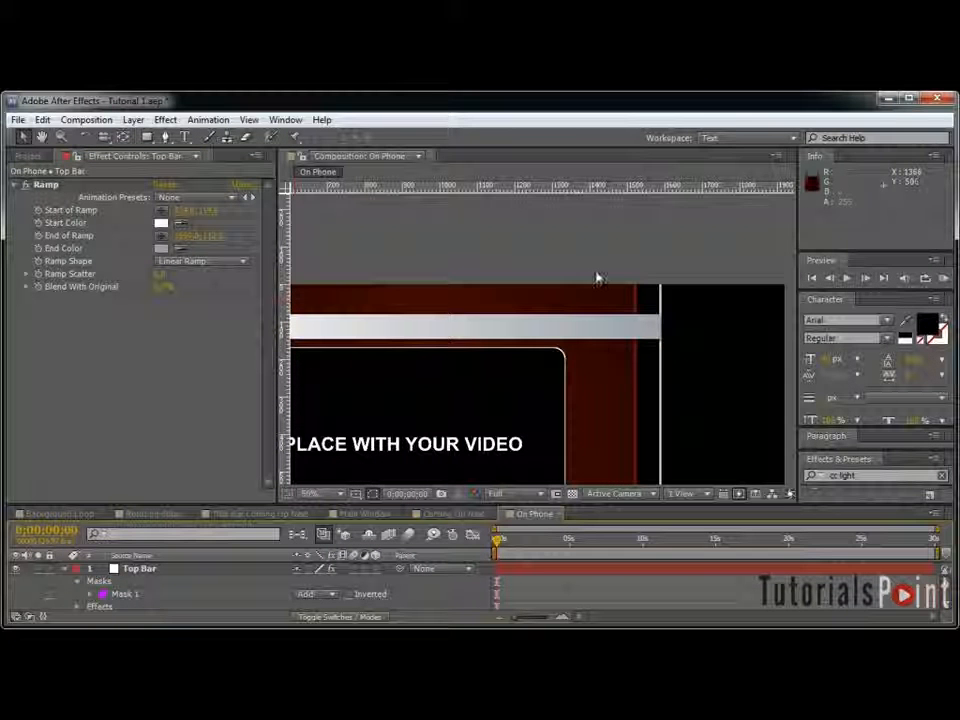
Step: Collapse the Top Bar layer's properties and add a Drop Shadow effect to it
click(64, 568)
click(137, 568)
click(165, 119)
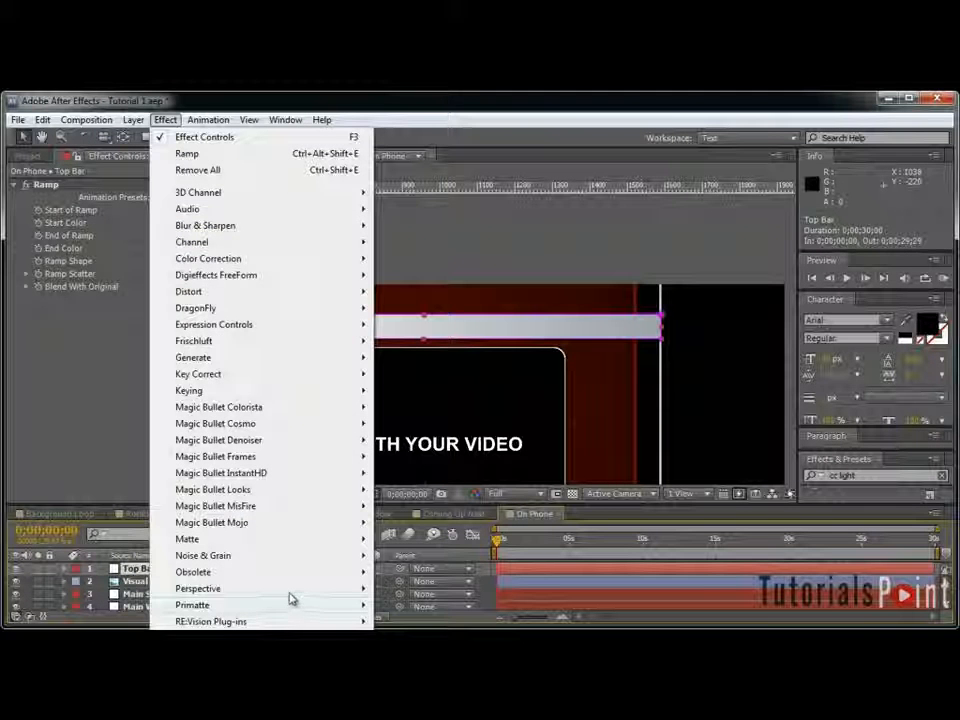
mouse_move(291, 591)
click(420, 687)
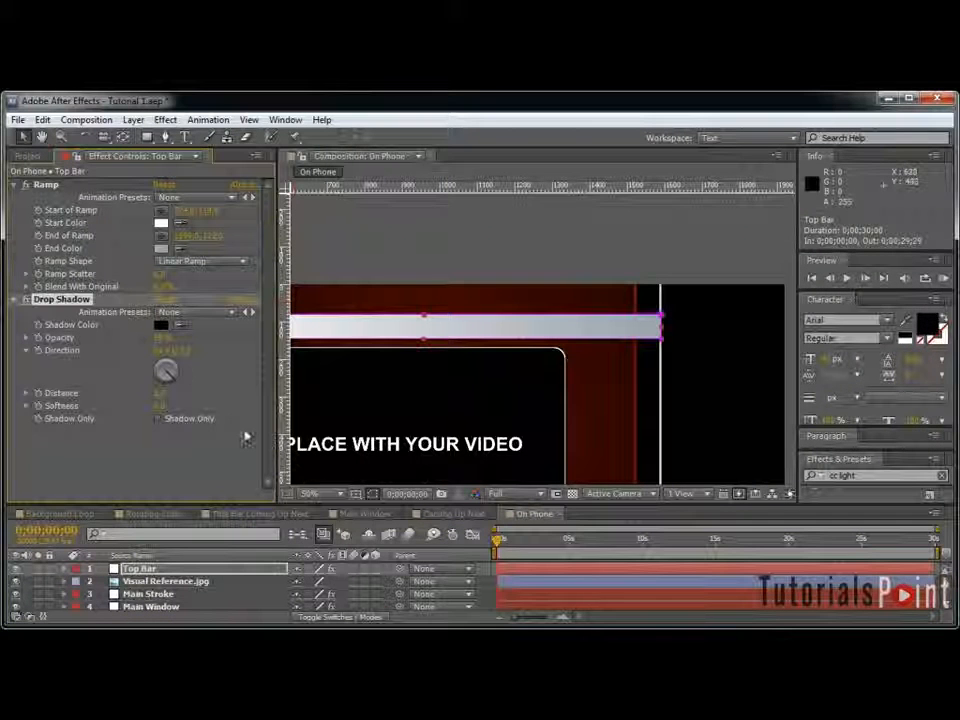
Step: Set the Top Bar's Drop Shadow opacity to 35% and its direction to 180°
click(163, 338)
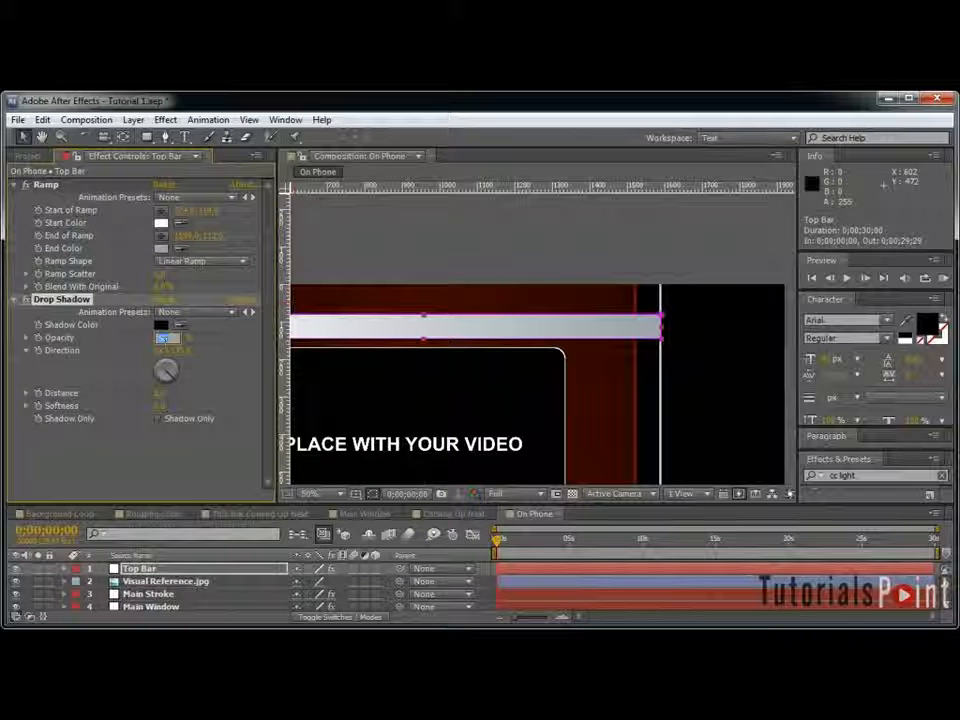
text(35)
key(Return)
click(179, 351)
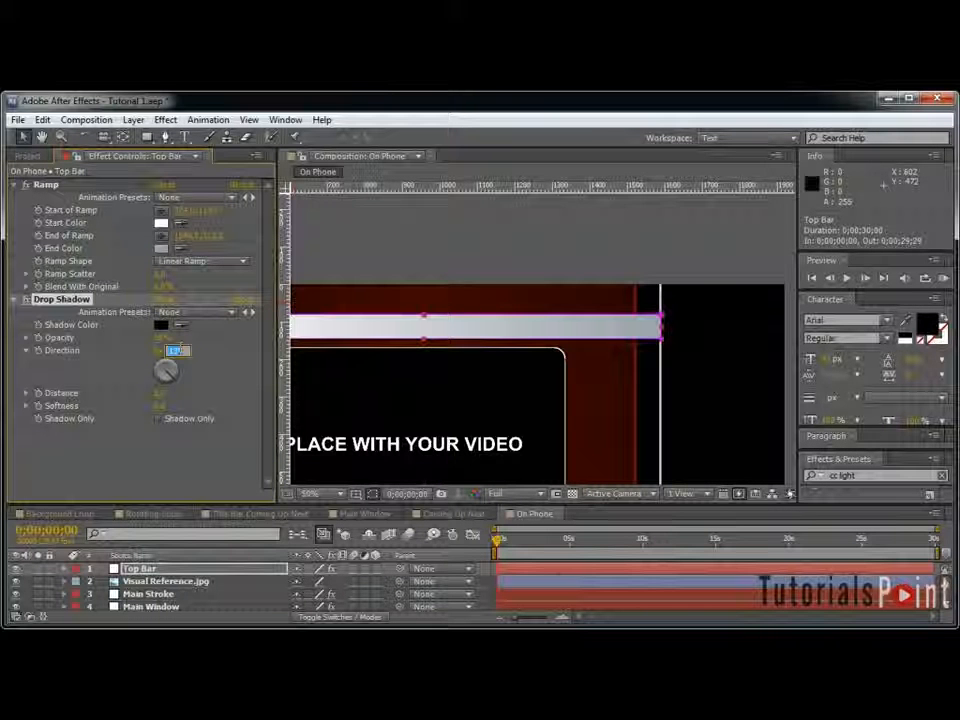
text(180)
key(Return)
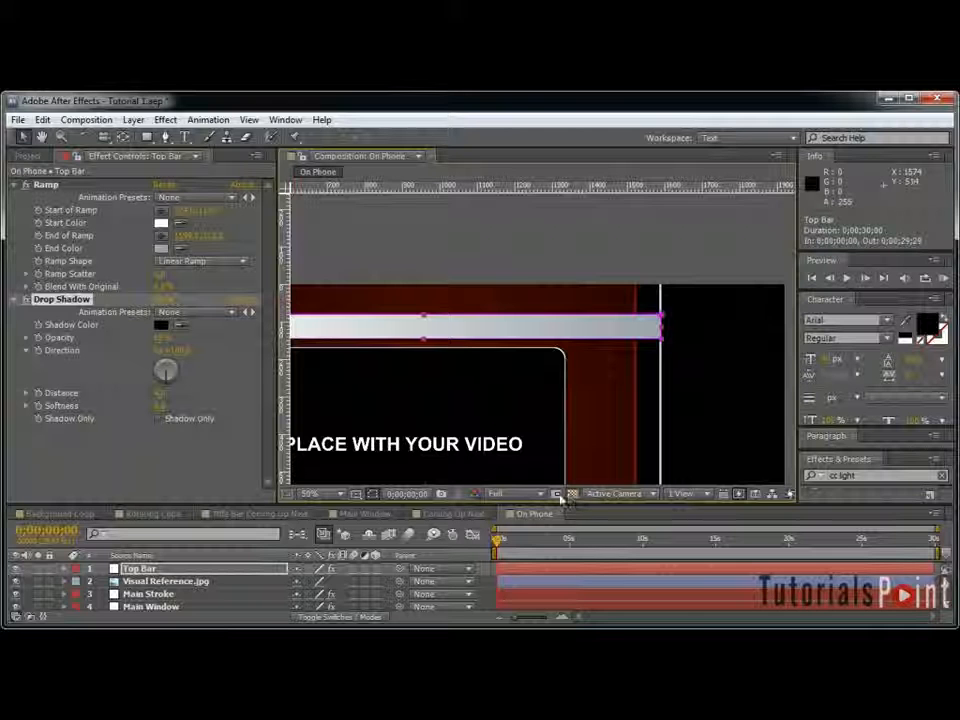
Step: Add a Bevel Alpha effect to the Top Bar layer
click(133, 570)
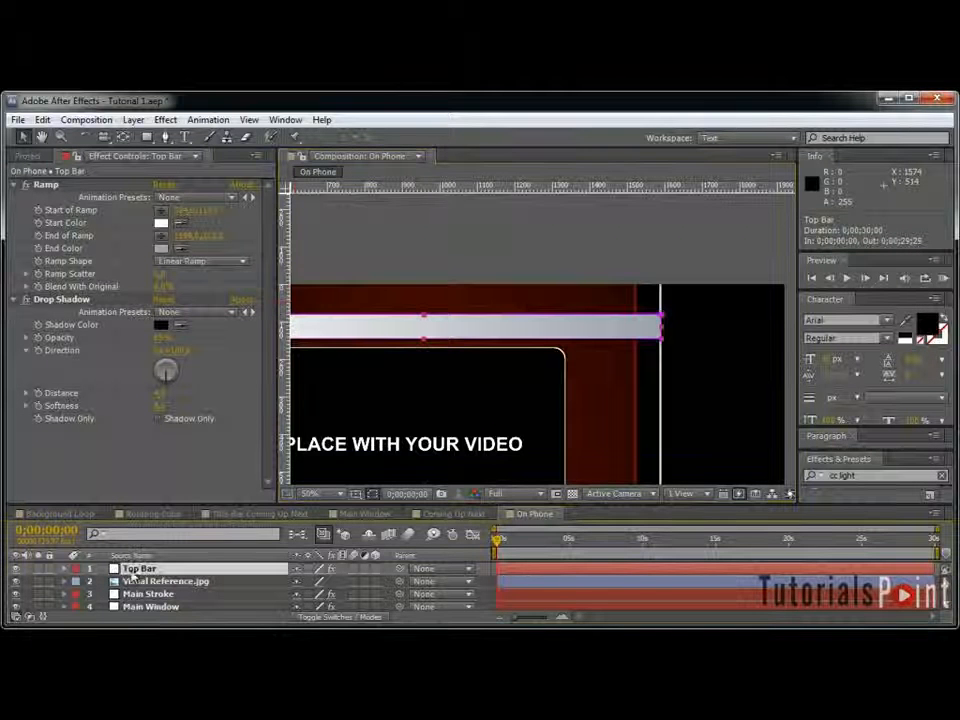
click(165, 120)
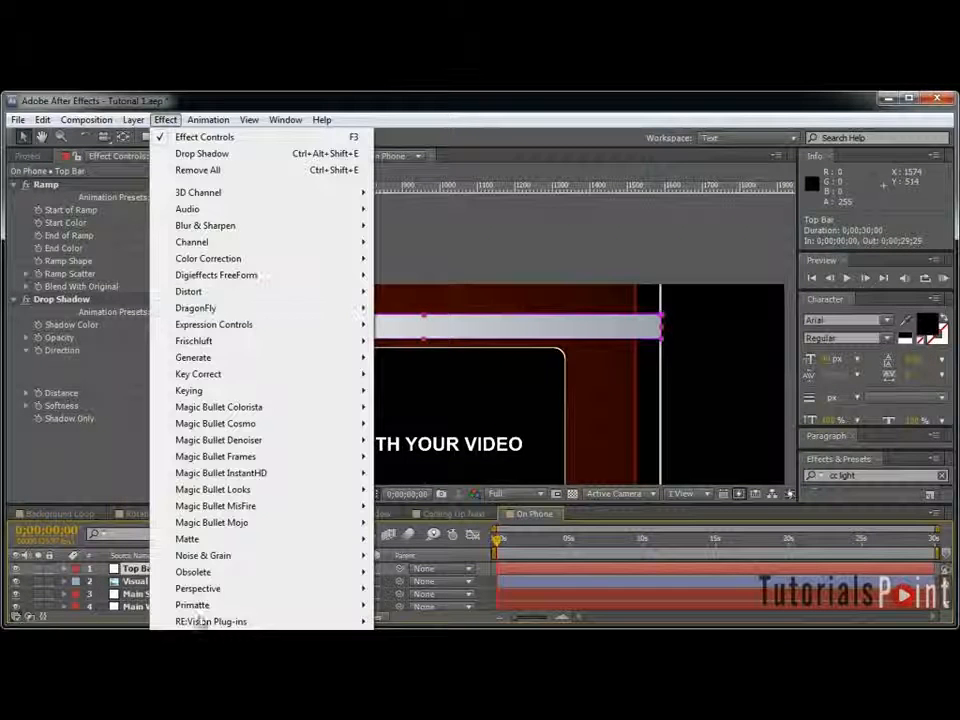
mouse_move(268, 590)
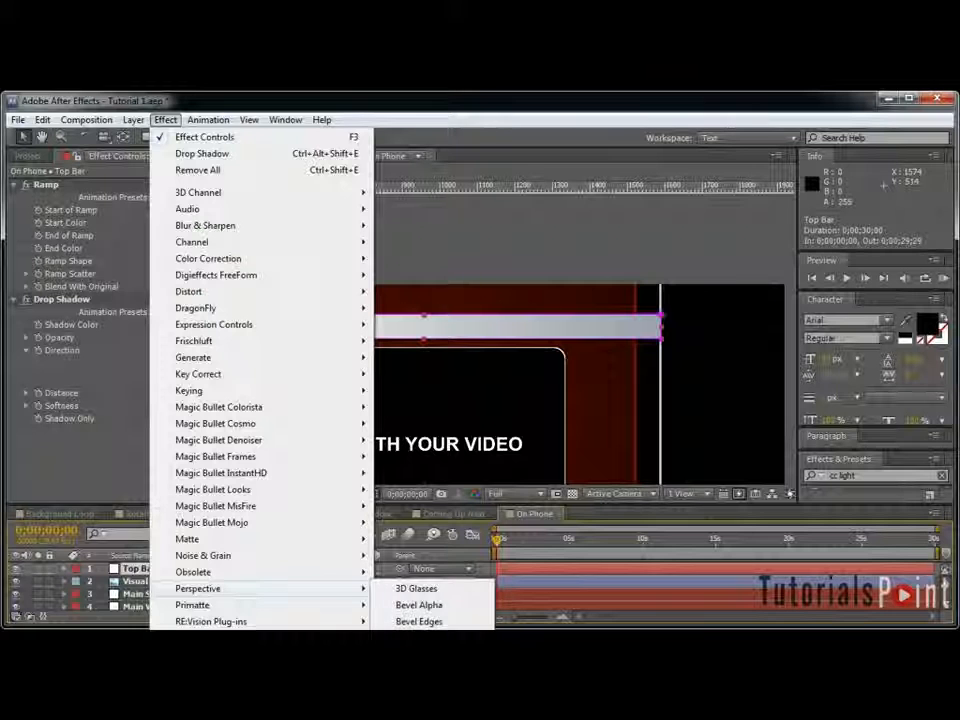
click(422, 606)
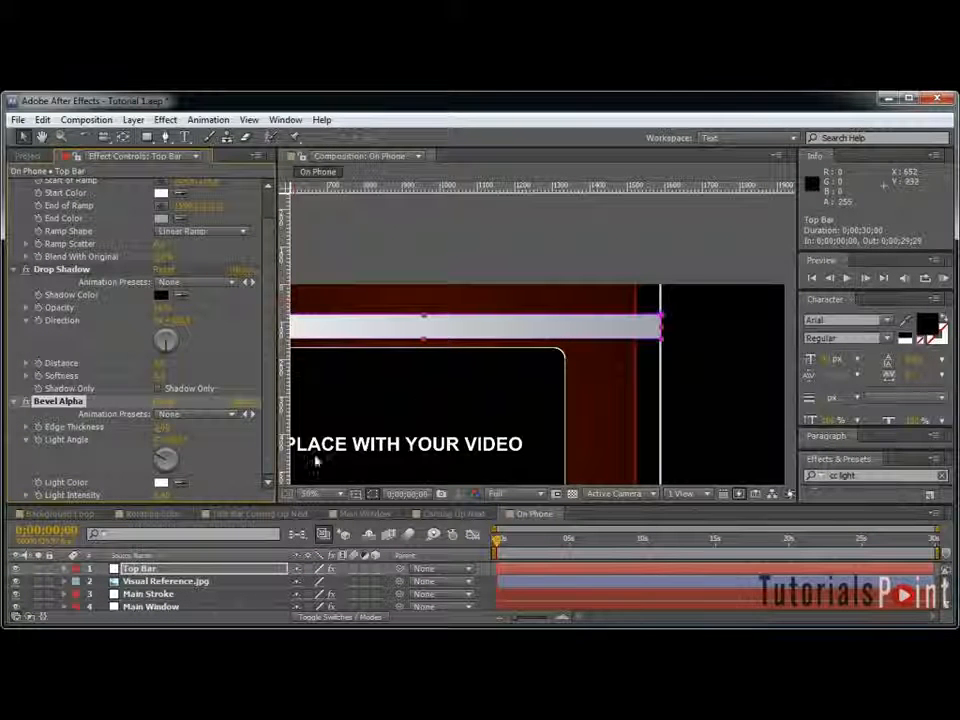
Step: Adjust the Bevel Alpha's edge thickness and light intensity, and set its light angle to 0°
click(166, 428)
click(195, 445)
click(177, 440)
key(Return)
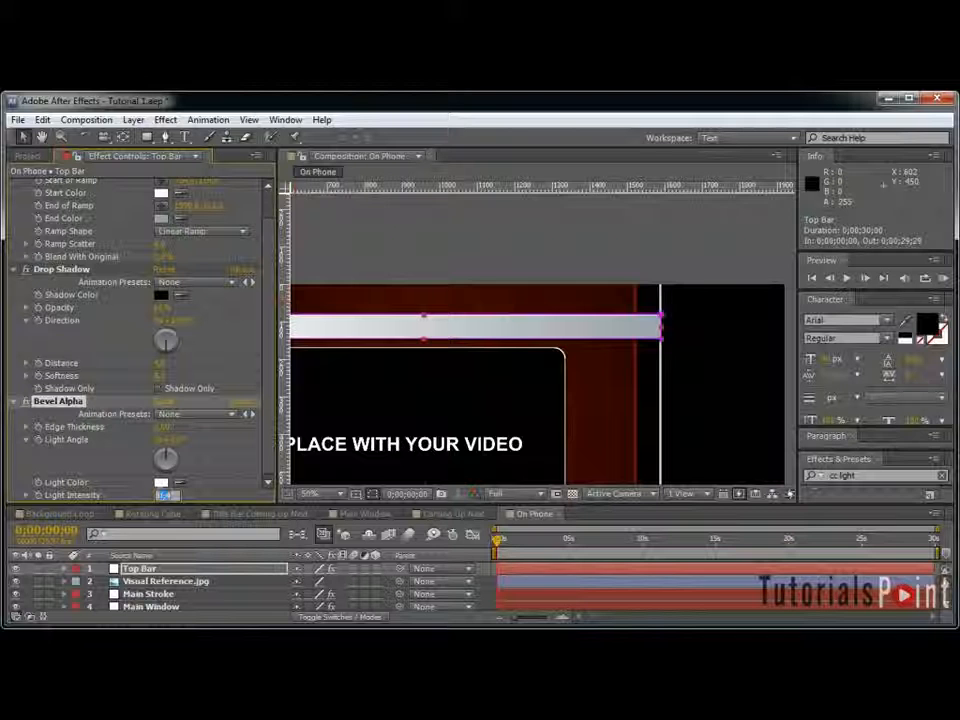
Step: Examine the Top Bar's bevel and shadow up close with the mask outline hidden
scroll(553, 283, up, 3)
key(grave)
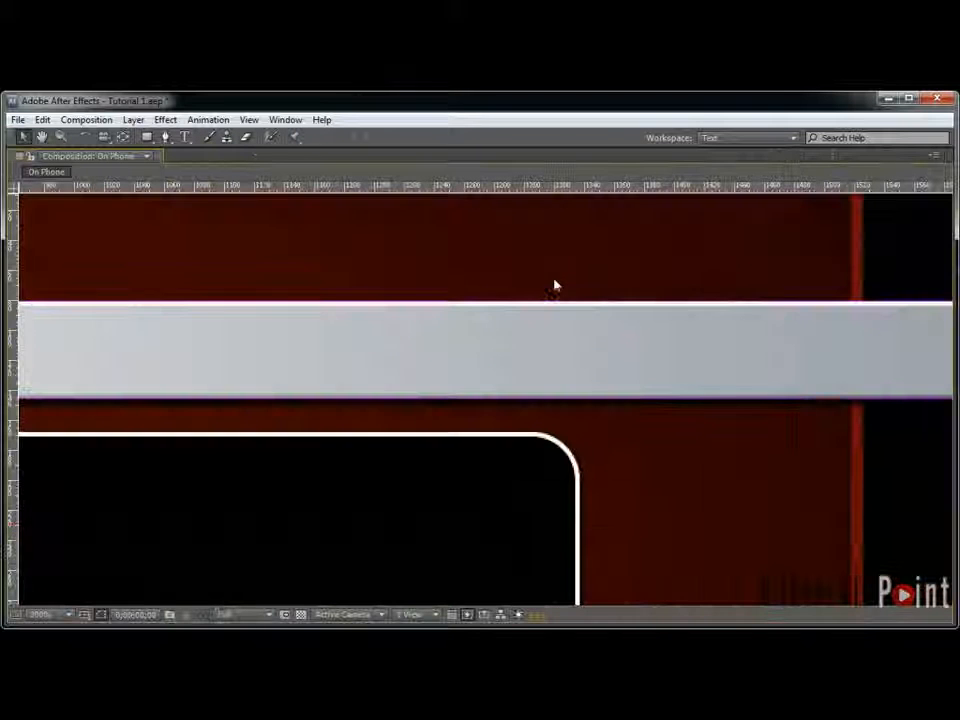
click(103, 615)
scroll(373, 436, down, 1)
scroll(373, 436, up, 1)
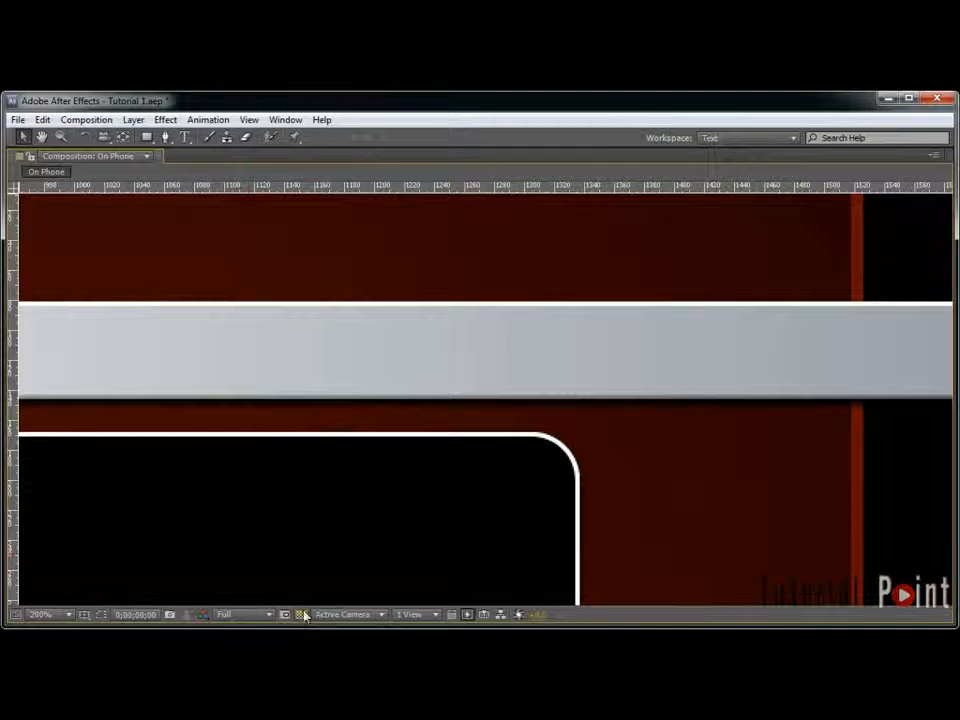
scroll(512, 398, down, 2)
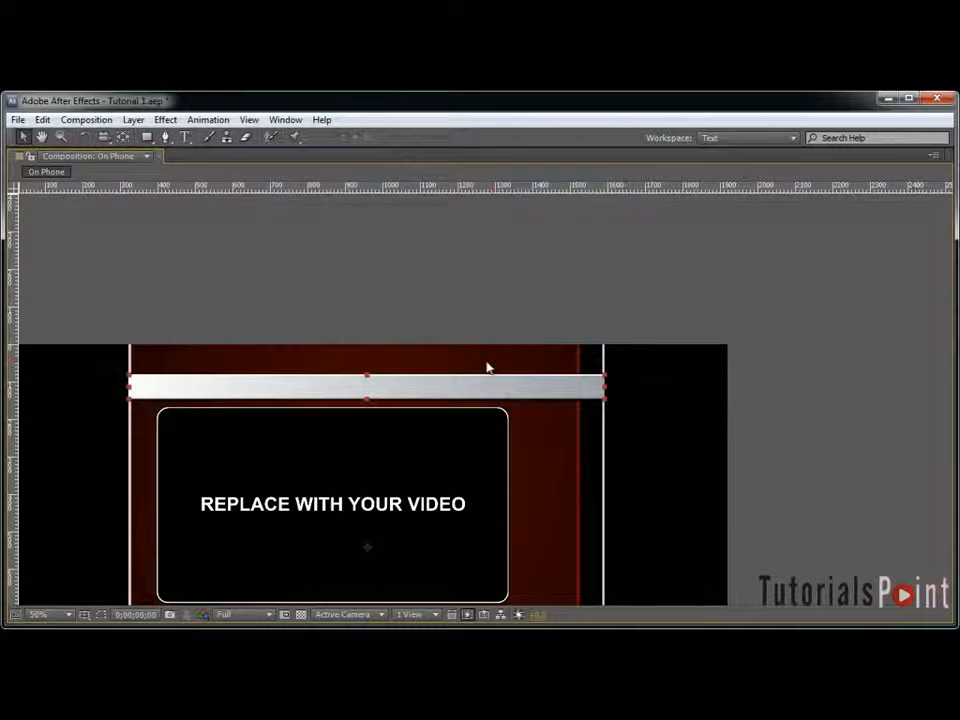
key(grave)
drag(458, 393, 596, 304)
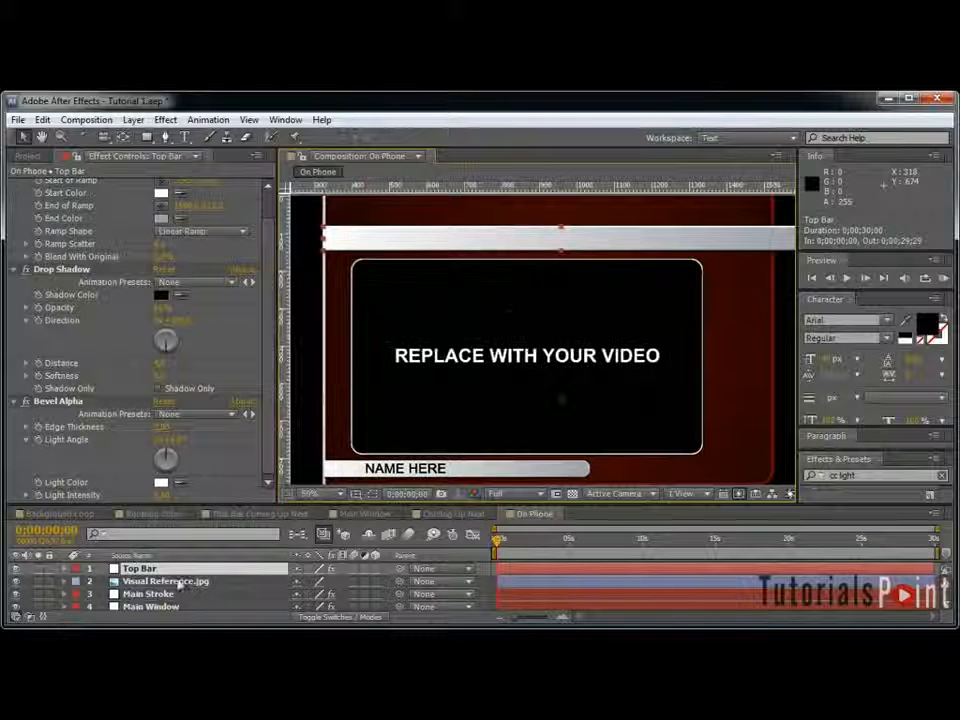
Step: Create a white, comp-sized solid named Bottom Bar and hide it to reveal the reference
key(ctrl+y)
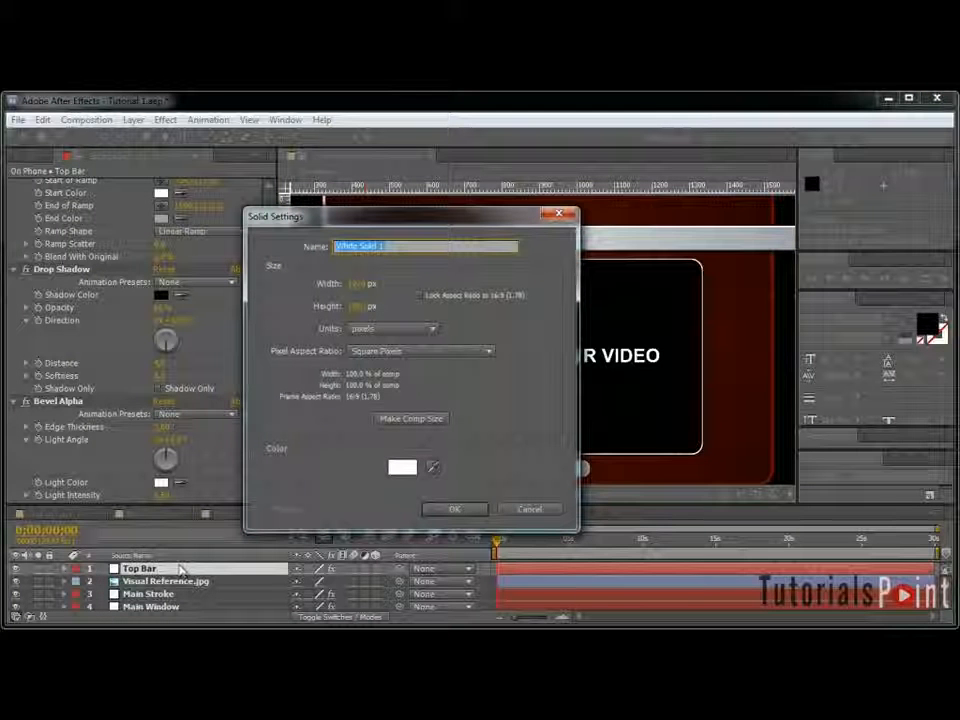
text(Bottom Bar)
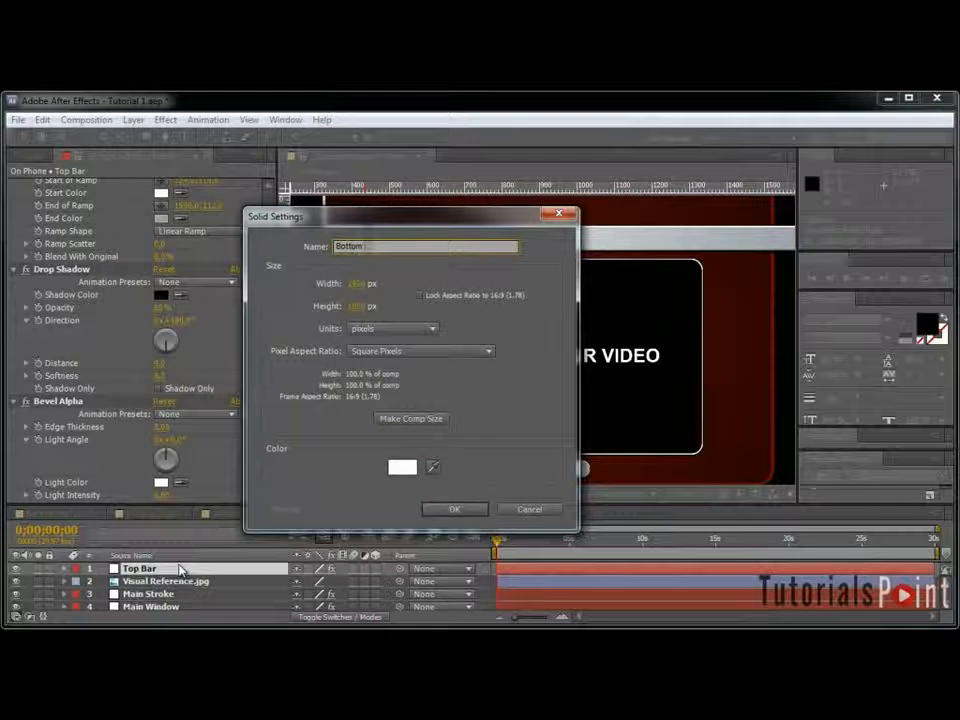
key(Return)
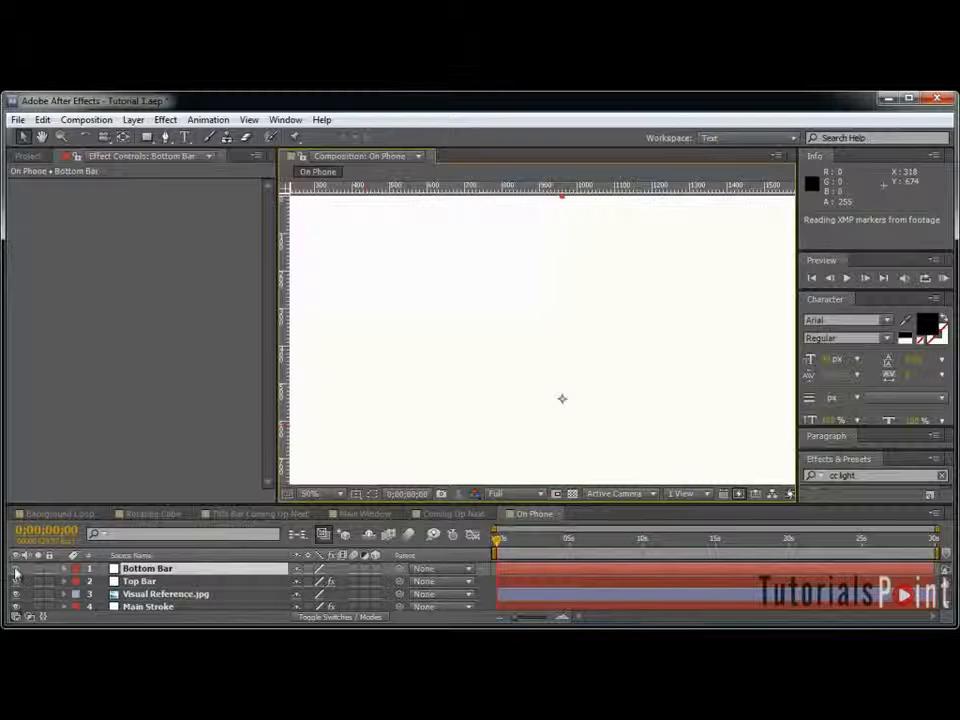
click(15, 569)
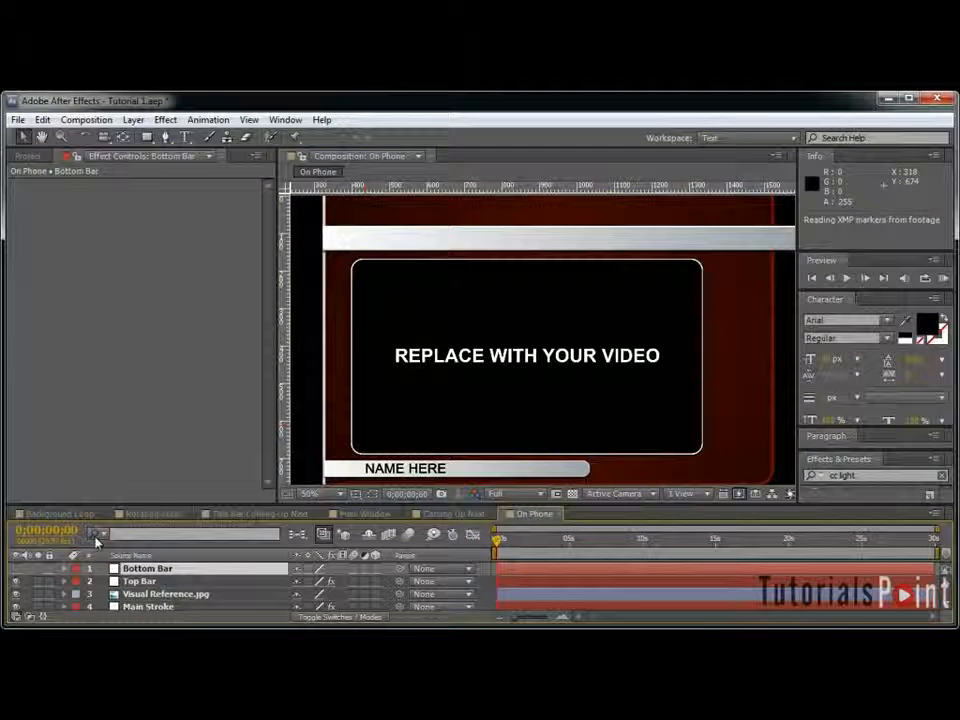
Step: Place guides along the upper, lower and right edges of the reference's NAME HERE bar
key(grave)
scroll(521, 580, up, 1)
key(space)
drag(506, 539, 540, 410)
drag(433, 186, 648, 545)
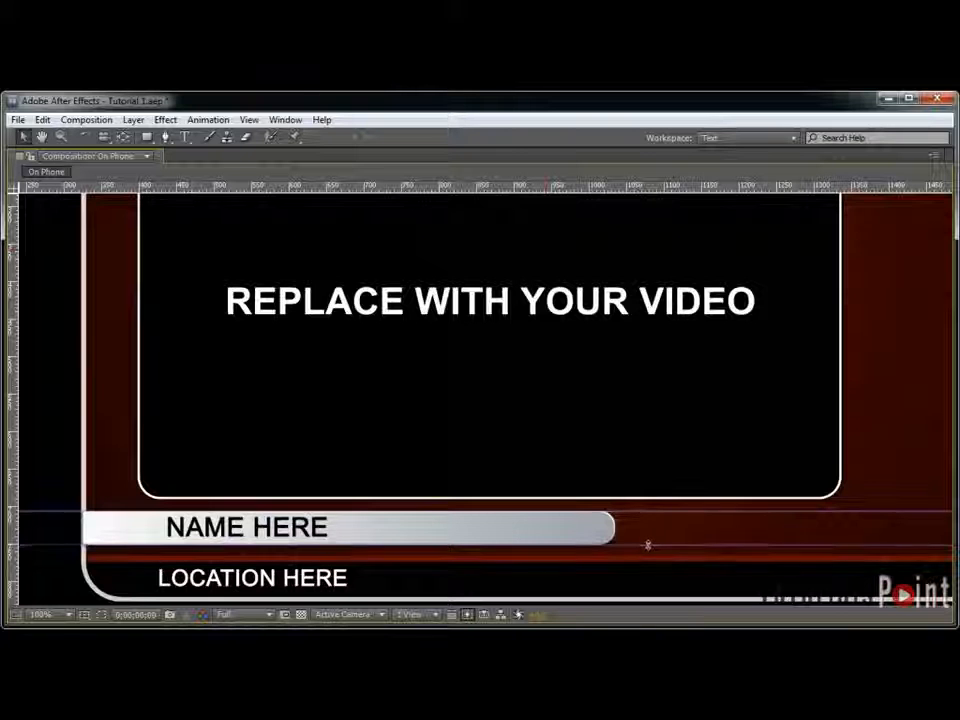
drag(15, 340, 614, 543)
Step: Draw a rounded rectangle mask on Bottom Bar over the right part of the NAME HERE bar, fitted to the guides
key(q)
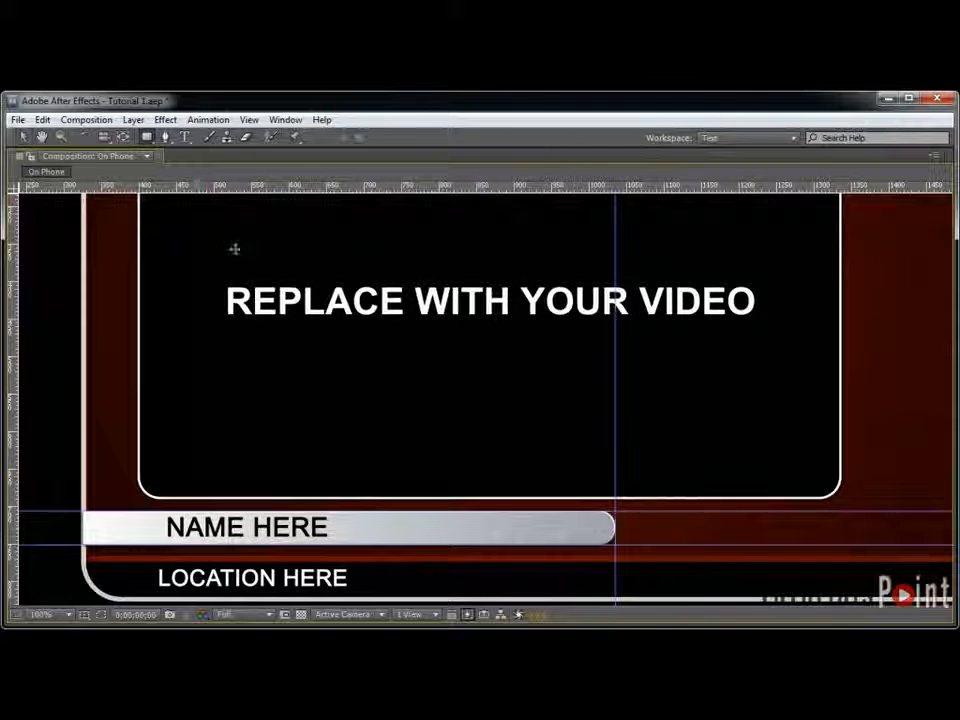
scroll(616, 521, up, 1)
drag(622, 558, 623, 256)
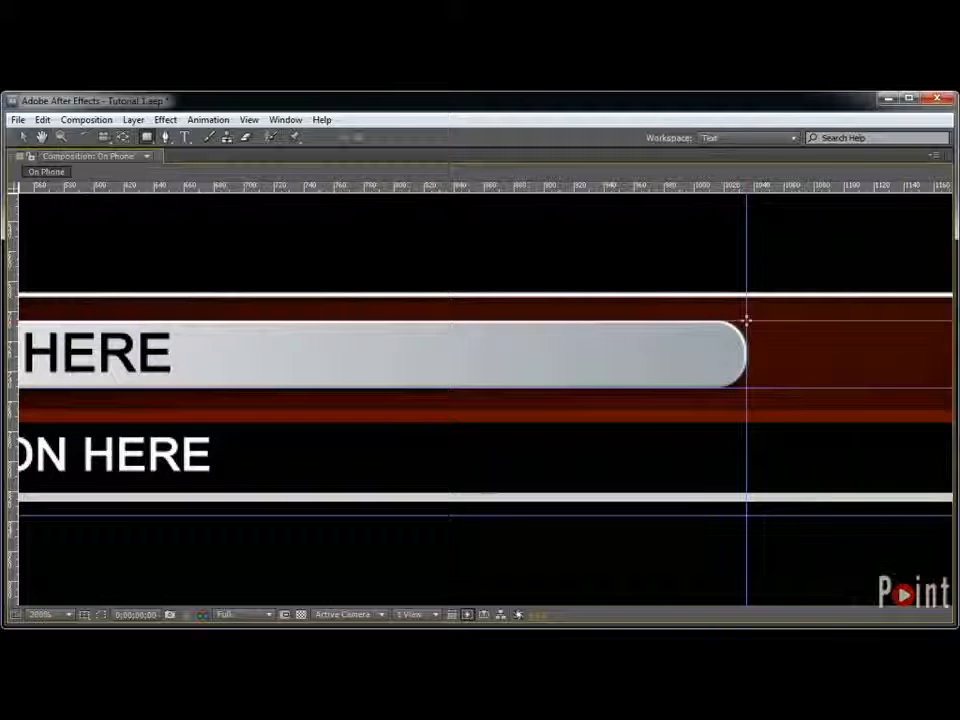
drag(745, 321, 4, 391)
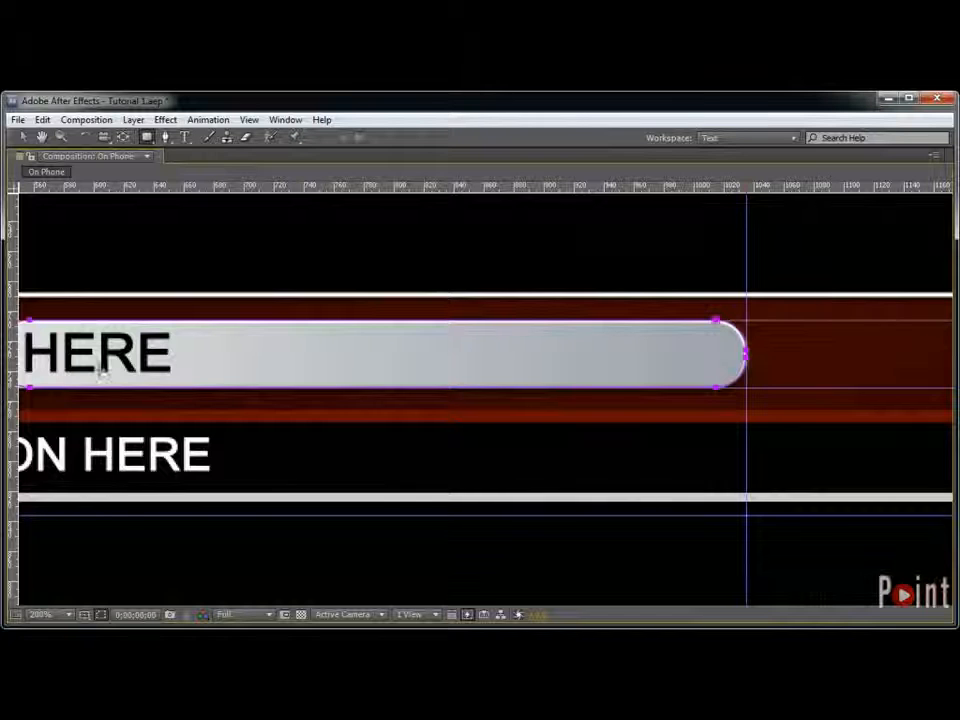
Step: Shift the mask's left-end points left until the straight edges reach the left end of the NAME HERE bar
drag(133, 356, 531, 355)
key(v)
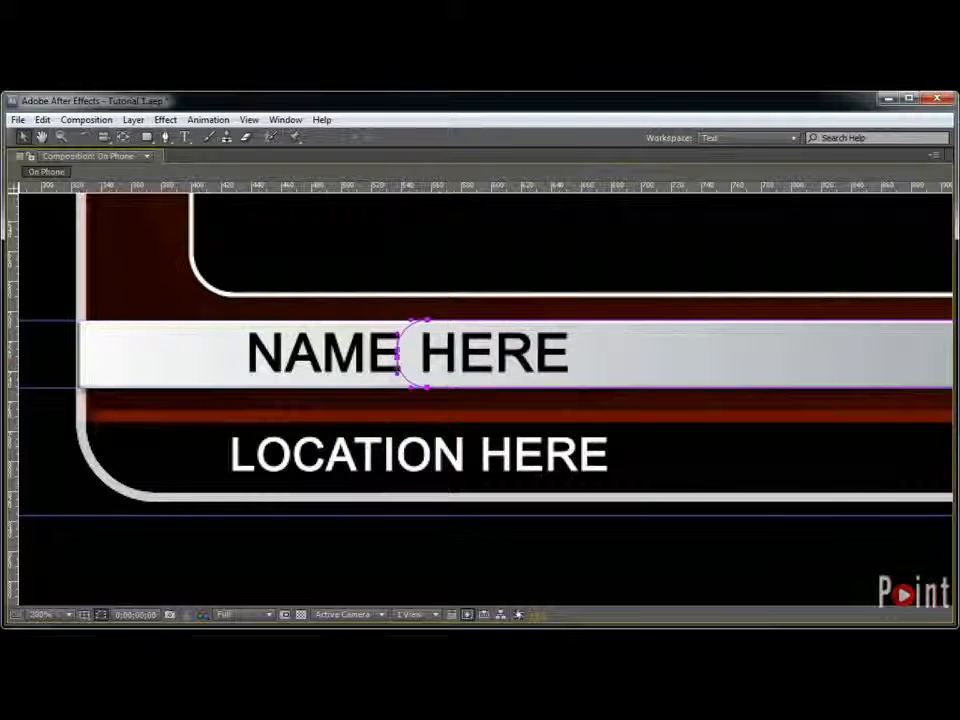
key(shift+Left)
key(shift+Left)
key(shift+Left)
key(shift+Left)
key(shift+Left)
key(shift+Left)
key(shift+Left)
key(shift+Left)
key(shift+Left)
key(shift+Left)
key(shift+Left)
key(shift+Left)
key(shift+Left)
key(shift+Left)
key(shift+Left)
key(shift+Left)
key(shift+Left)
key(shift+Left)
key(shift+Left)
key(shift+Left)
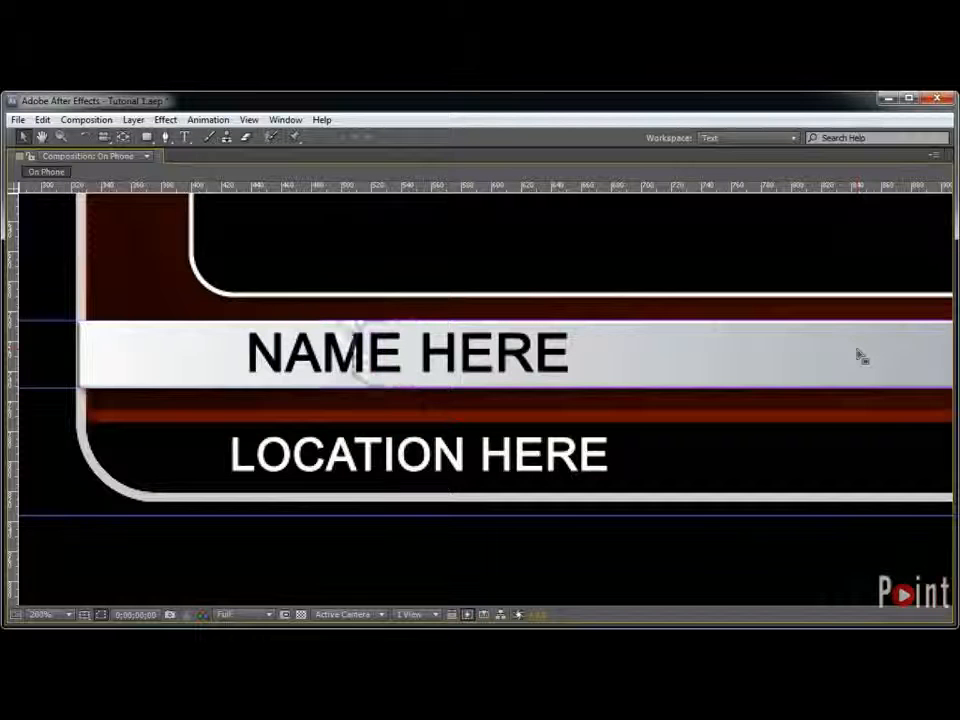
key(shift+Left)
key(shift+Left)
key(shift+Left)
key(shift+Left)
key(shift+Left)
key(shift+Left)
key(shift+Left)
key(shift+Left)
key(shift+Left)
key(shift+Left)
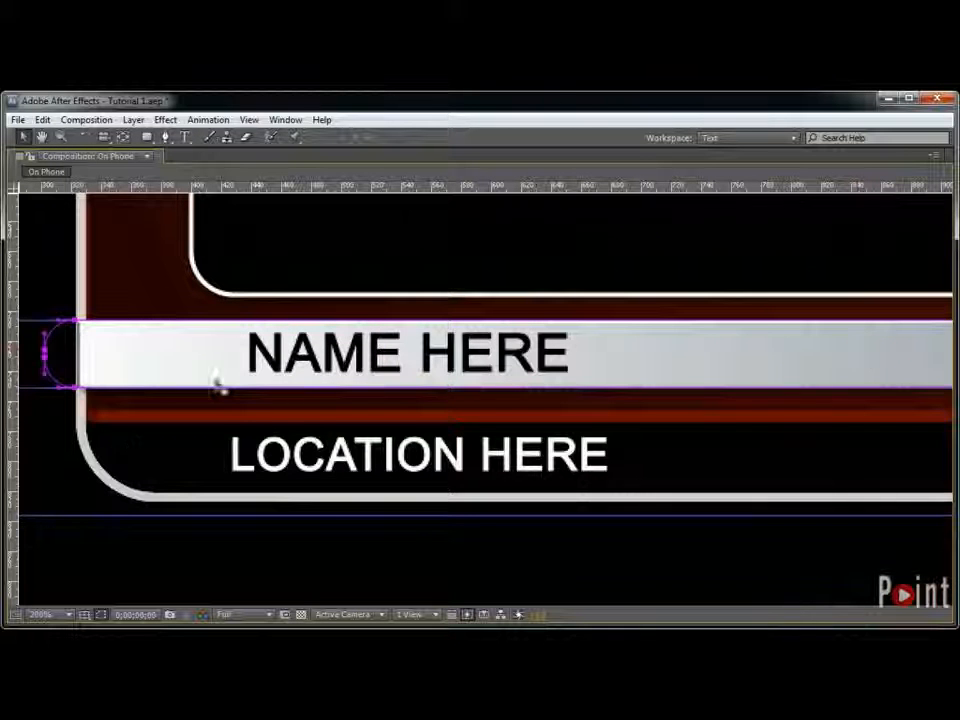
Step: Remove the mask's rounded left end and square off its corners at the NAME HERE bar's left edge
click(57, 388)
key(g)
click(45, 354)
alt+click(75, 388)
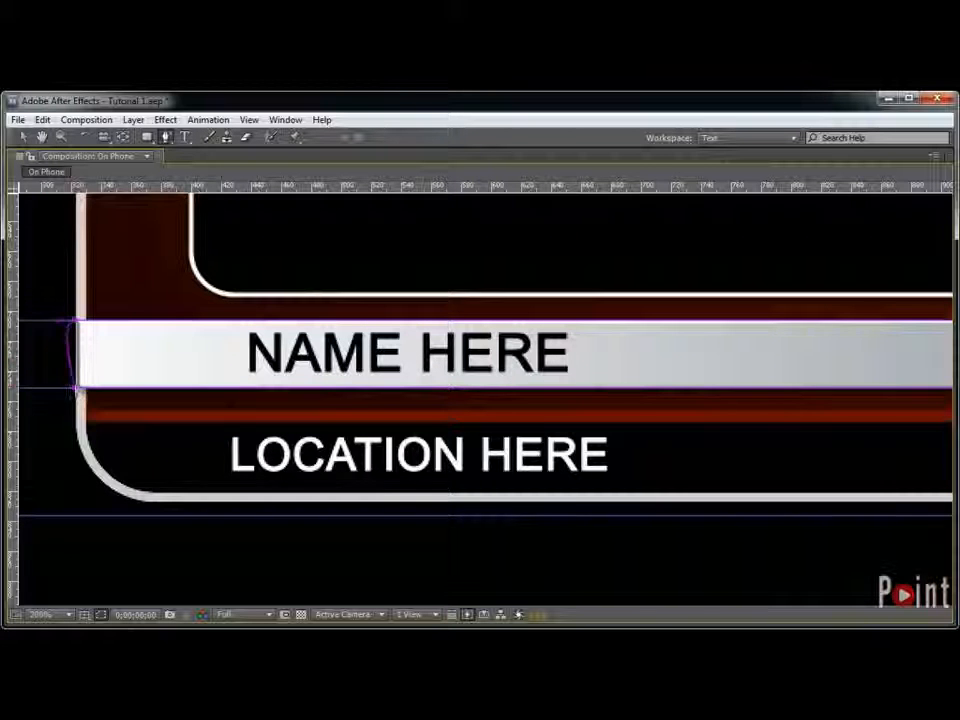
alt+click(75, 322)
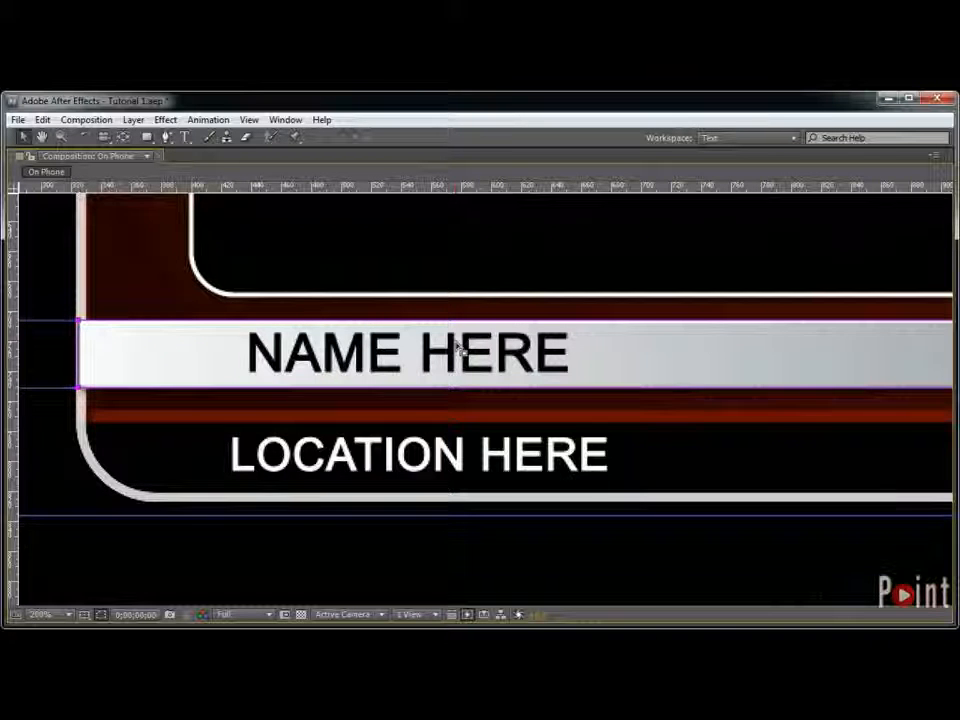
key(comma)
key(grave)
key(comma)
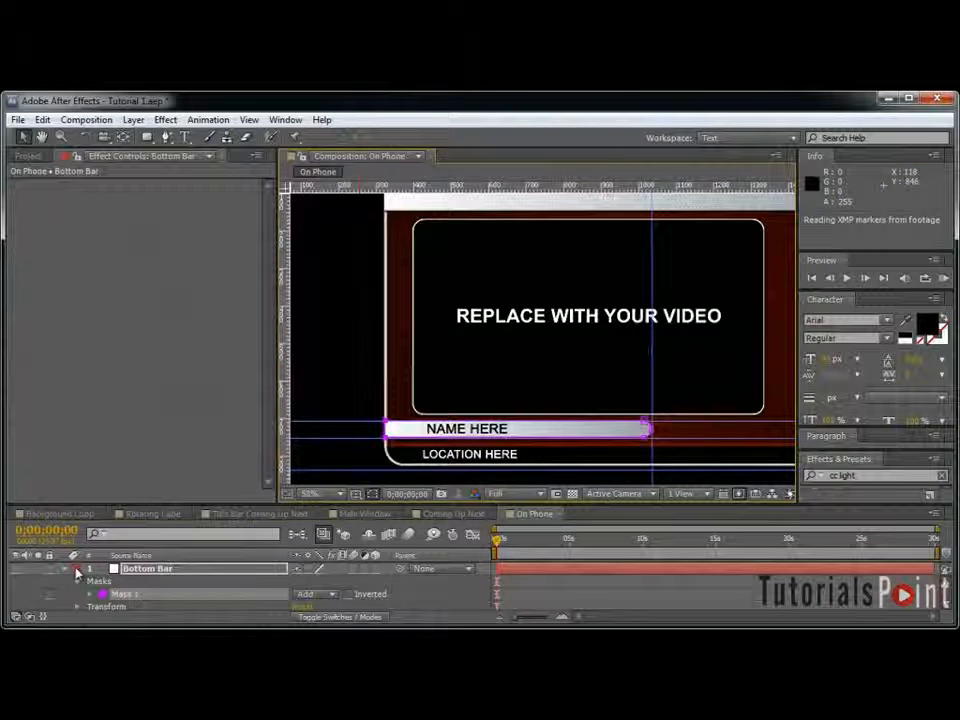
Step: Copy the Ramp effect from Top Bar to Bottom Bar and make the Bottom Bar layer visible
click(64, 568)
click(140, 581)
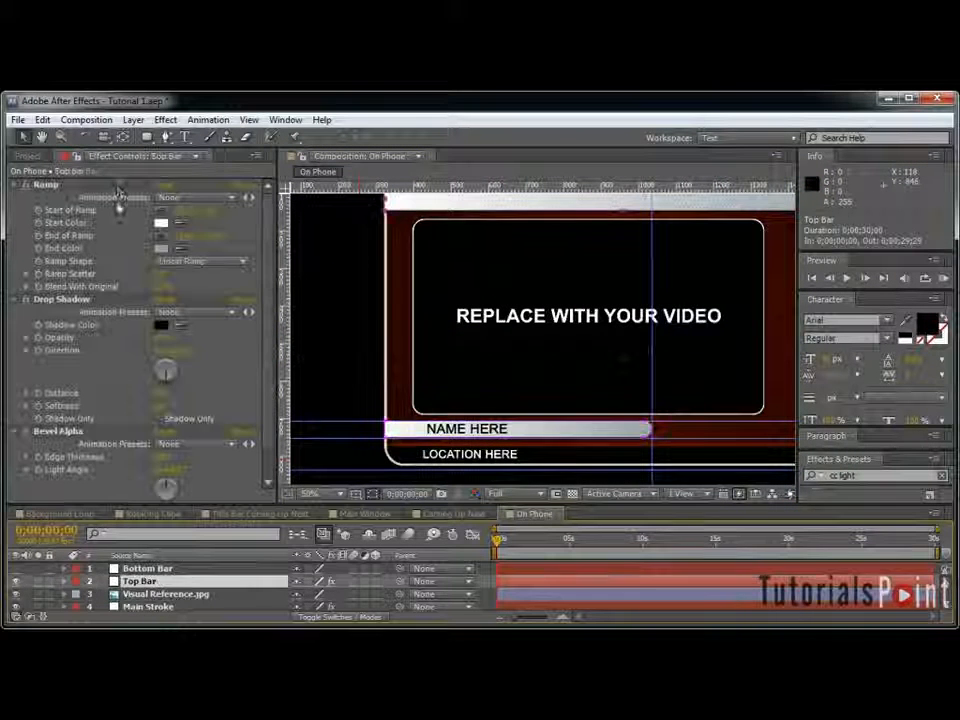
click(145, 568)
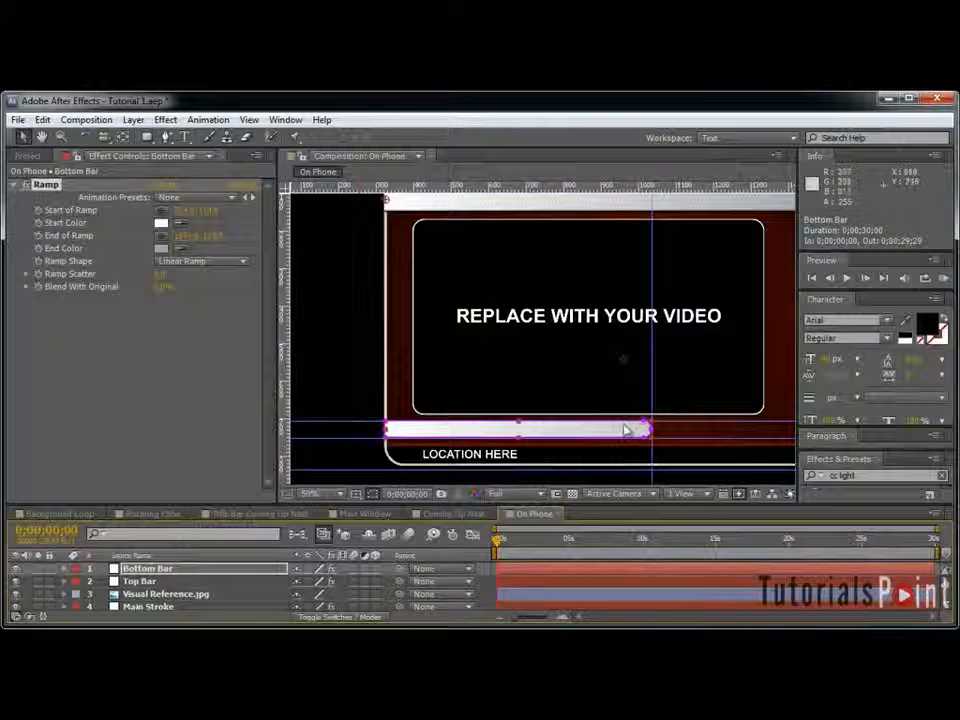
Step: Move the Bottom Bar ramp's start point to the bar's left end and its end point to the bar's rounded right end
click(161, 211)
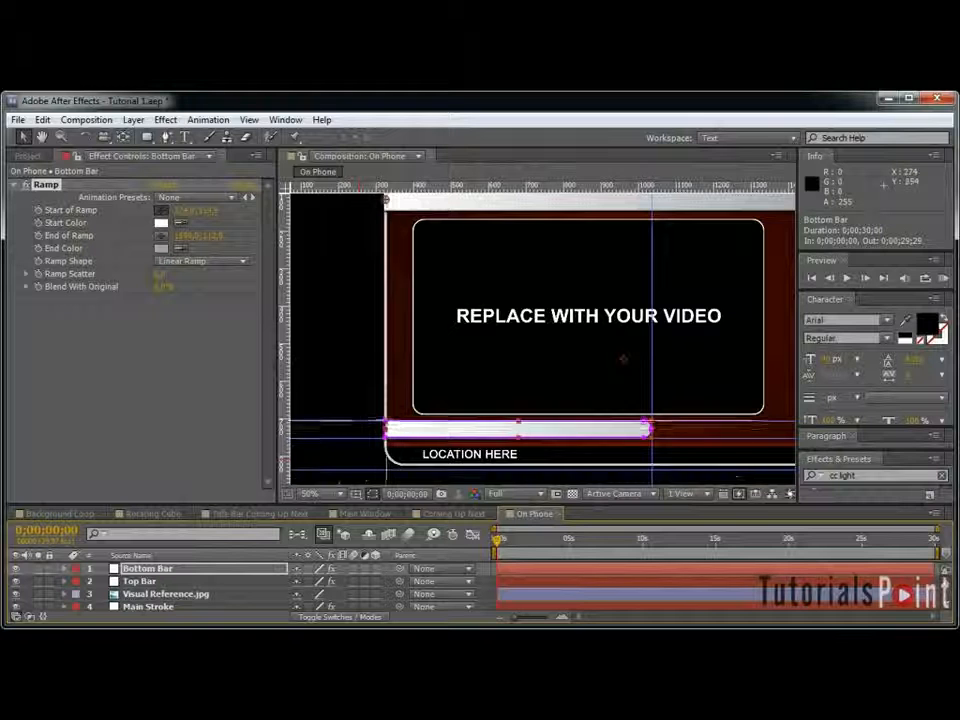
click(386, 429)
click(161, 235)
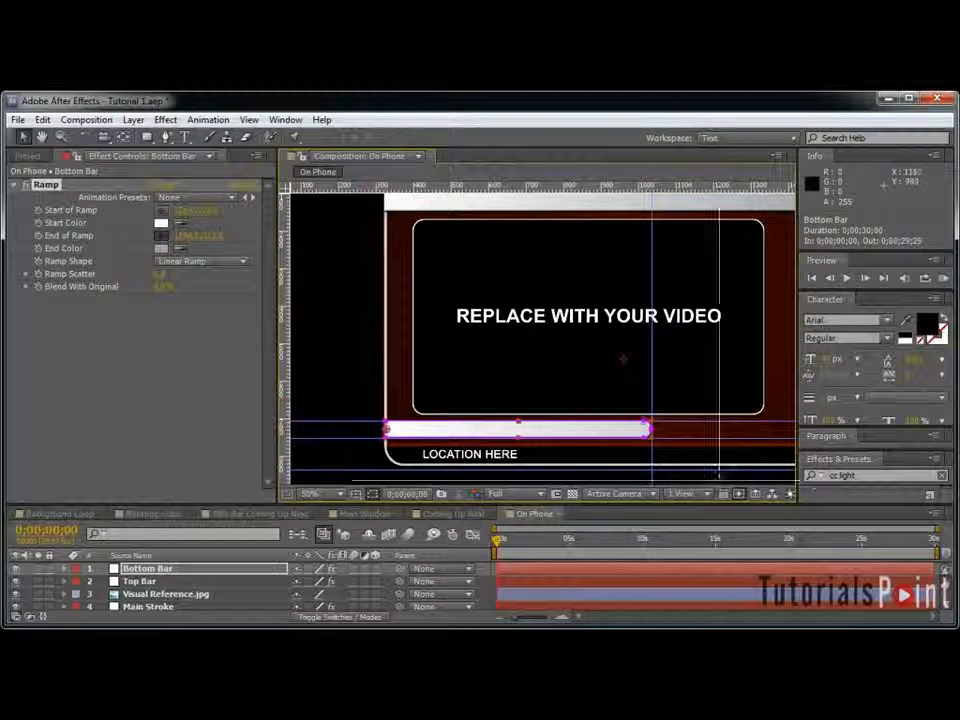
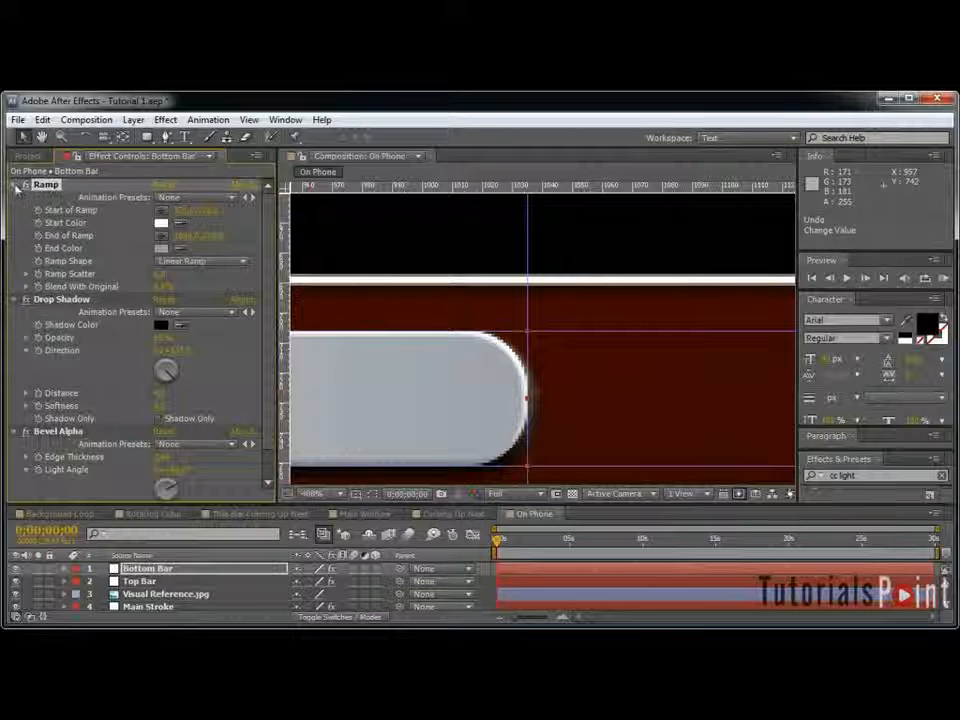
Step: Collapse the Ramp, Drop Shadow and Bevel Alpha settings of Bottom Bar and deselect the layer
click(14, 197)
click(14, 210)
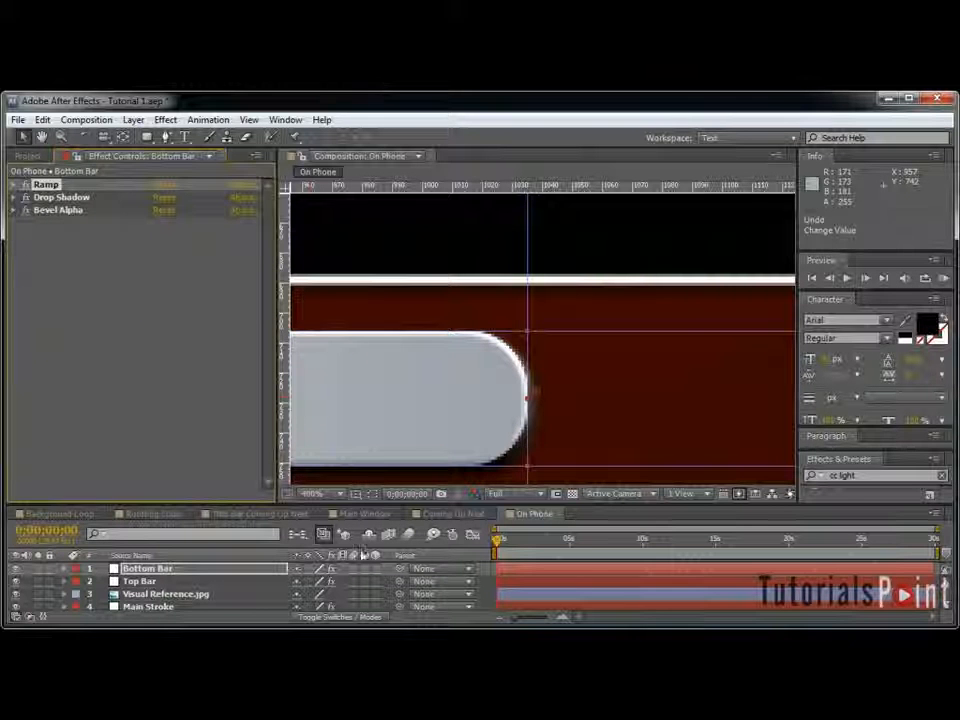
click(492, 572)
scroll(535, 370, down, 4)
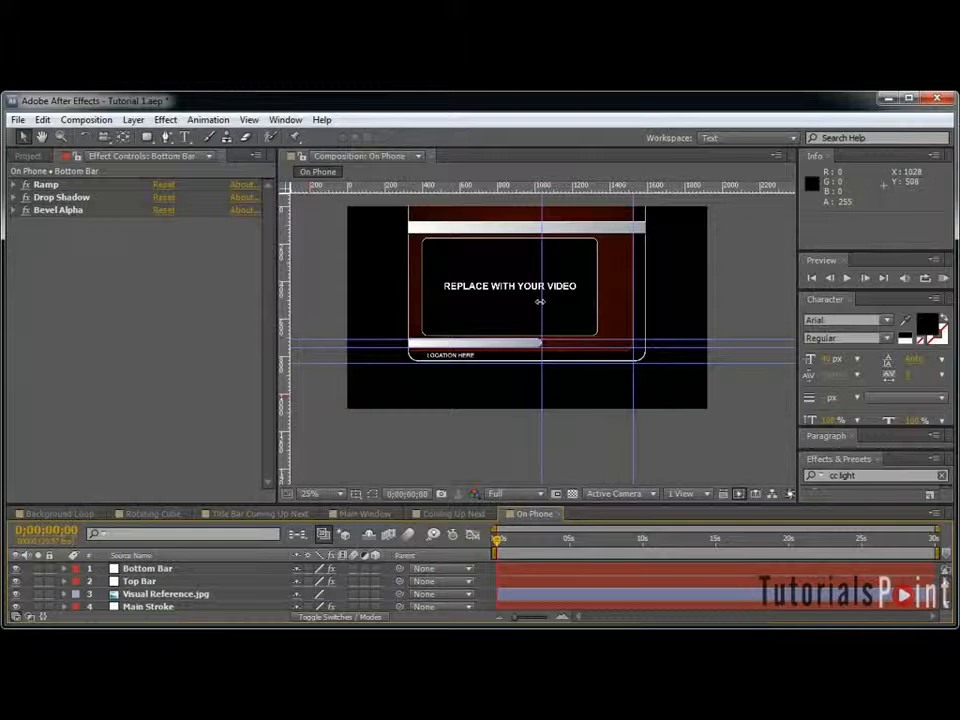
Step: Create a new composition named On The Phone Video
key(ctrl+n)
key(BackSpace)
text(On The Phone C)
key(BackSpace)
text(Video)
key(Return)
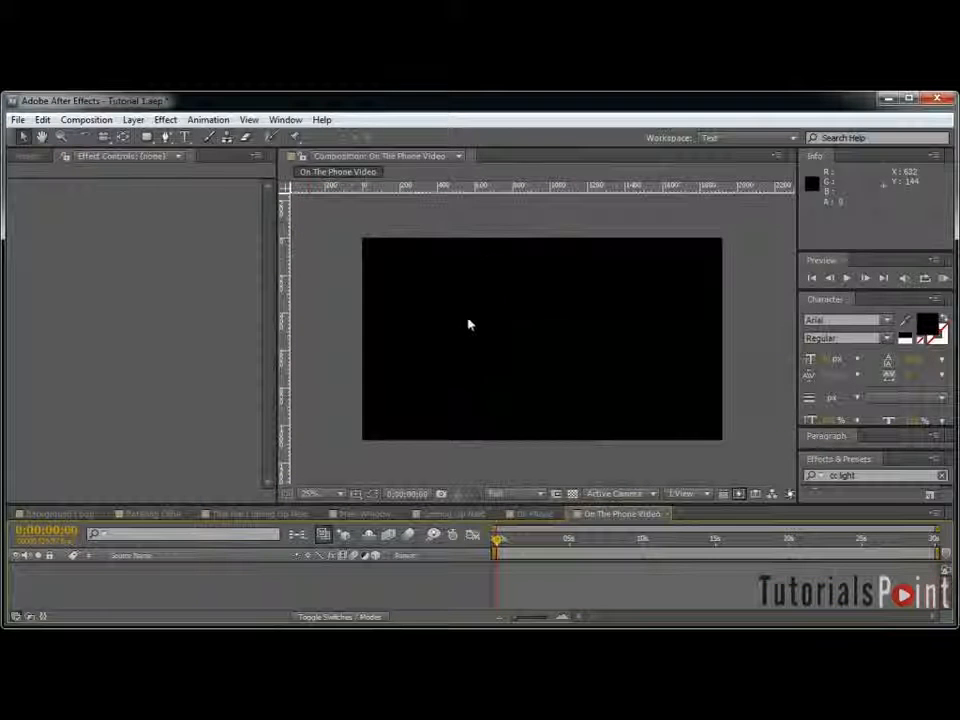
Step: Add a YOUR VIDEO text layer, coloured white and enlarged to span a bit more than half the frame's width
key(ctrl+t)
click(465, 324)
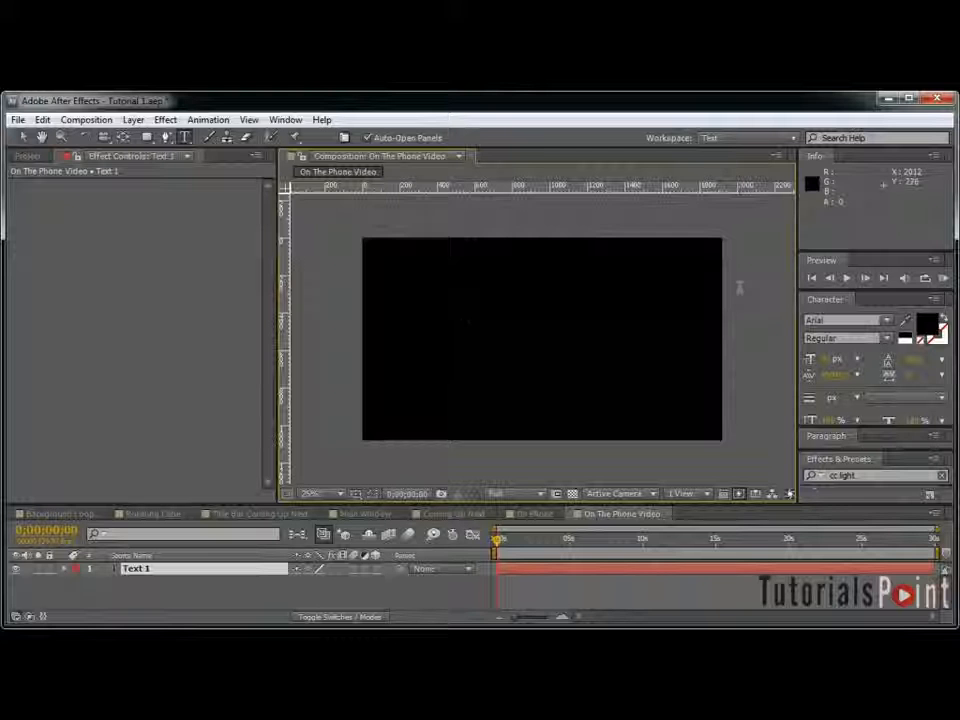
key(ctrl+a)
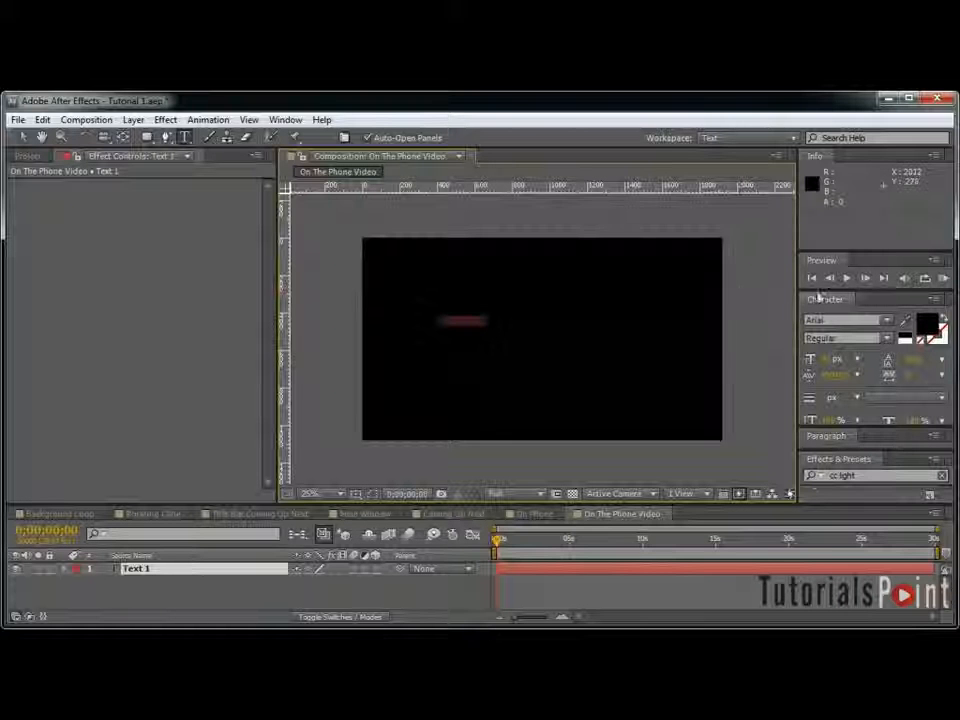
click(905, 320)
key(ctrl+alt+shift+period)
key(ctrl+alt+shift+period)
key(ctrl+alt+shift+period)
key(ctrl+alt+shift+period)
key(ctrl+alt+shift+period)
key(ctrl+alt+shift+period)
key(ctrl+alt+shift+period)
key(ctrl+alt+shift+period)
key(ctrl+alt+shift+period)
key(ctrl+alt+shift+period)
key(ctrl+alt+shift+period)
key(ctrl+alt+shift+period)
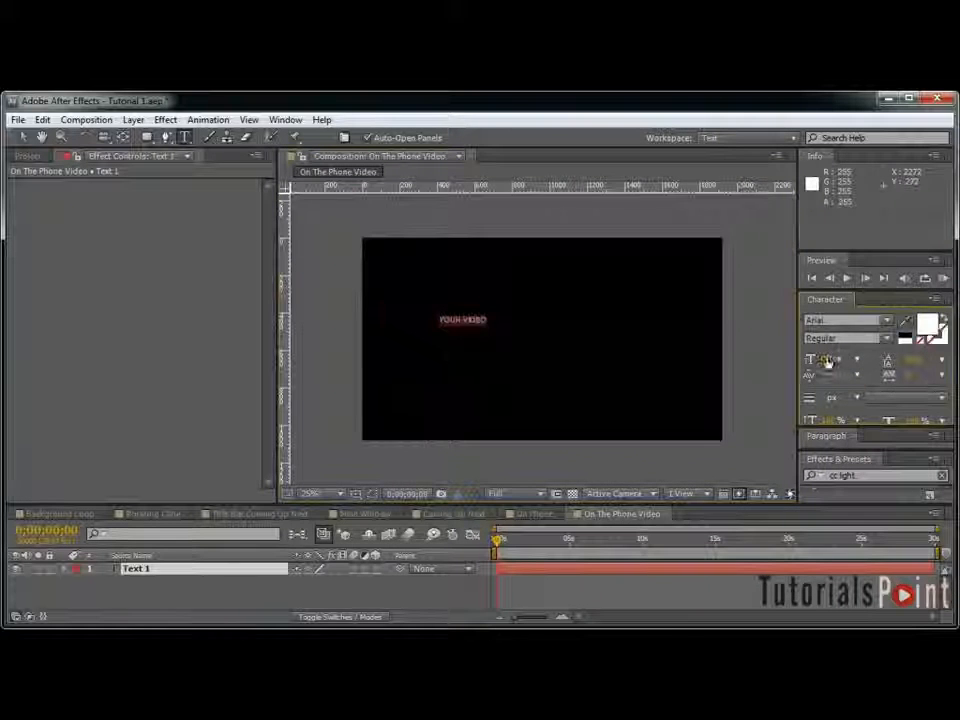
Step: Move the YOUR VIDEO text to the centre of the frame, checking it against the title-safe guides
click(22, 137)
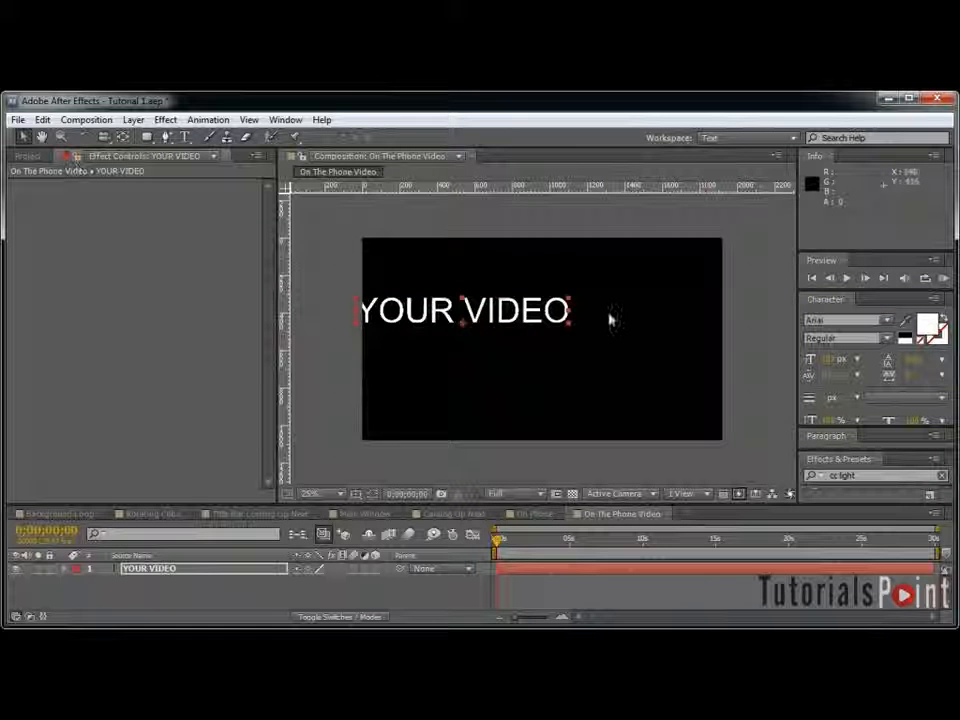
drag(504, 318, 590, 338)
key(apostrophe)
key(apostrophe)
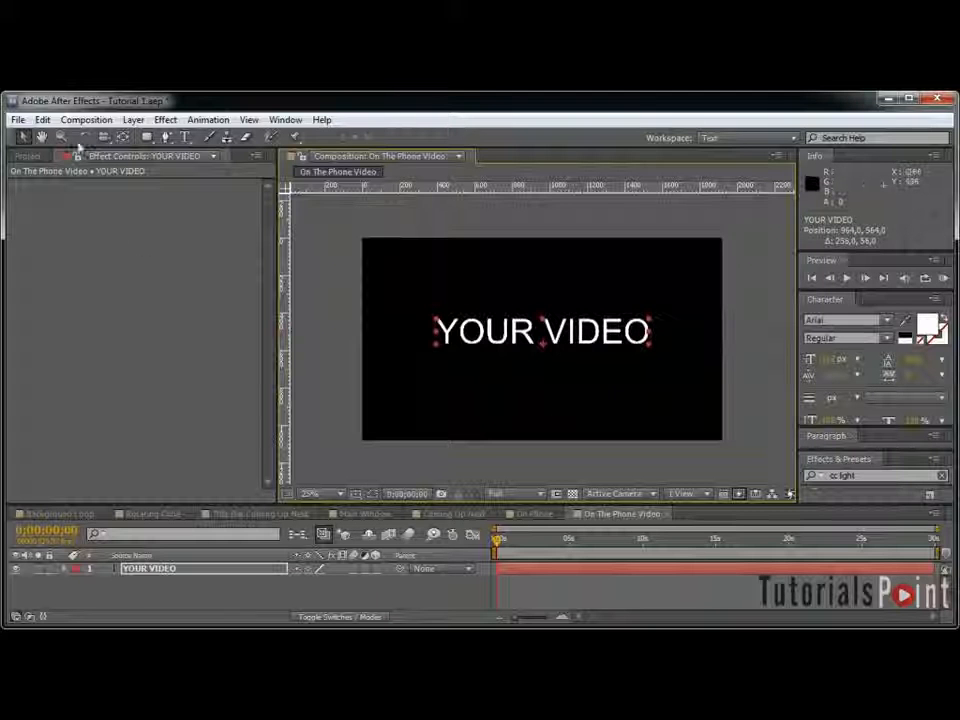
Step: Hide Visual Reference.jpg in the On Phone composition and add On The Phone Video as its top layer
click(27, 156)
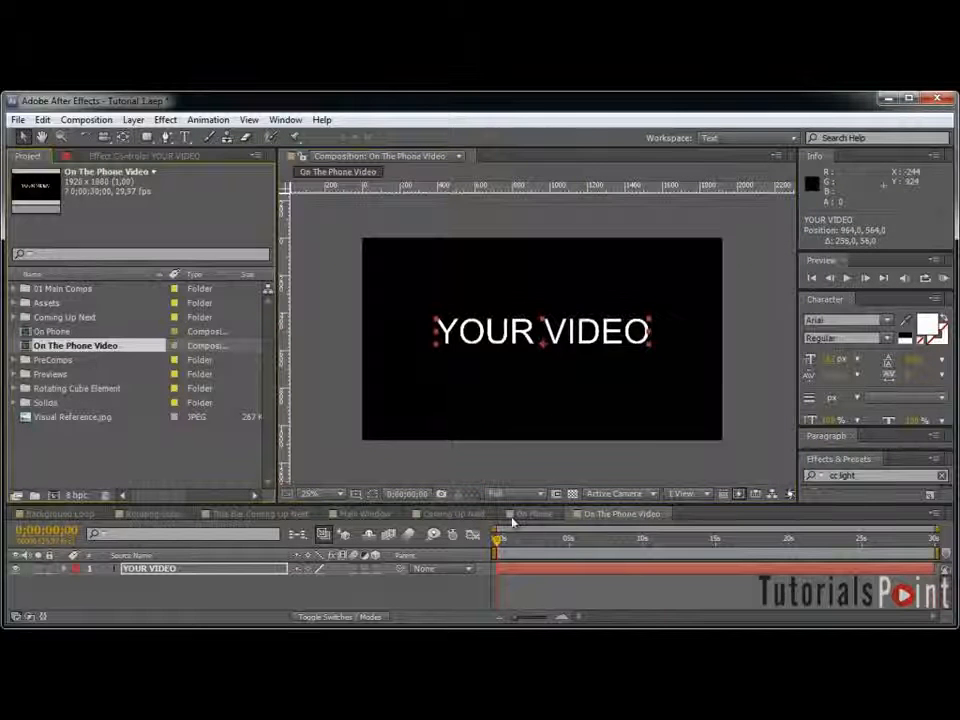
click(520, 514)
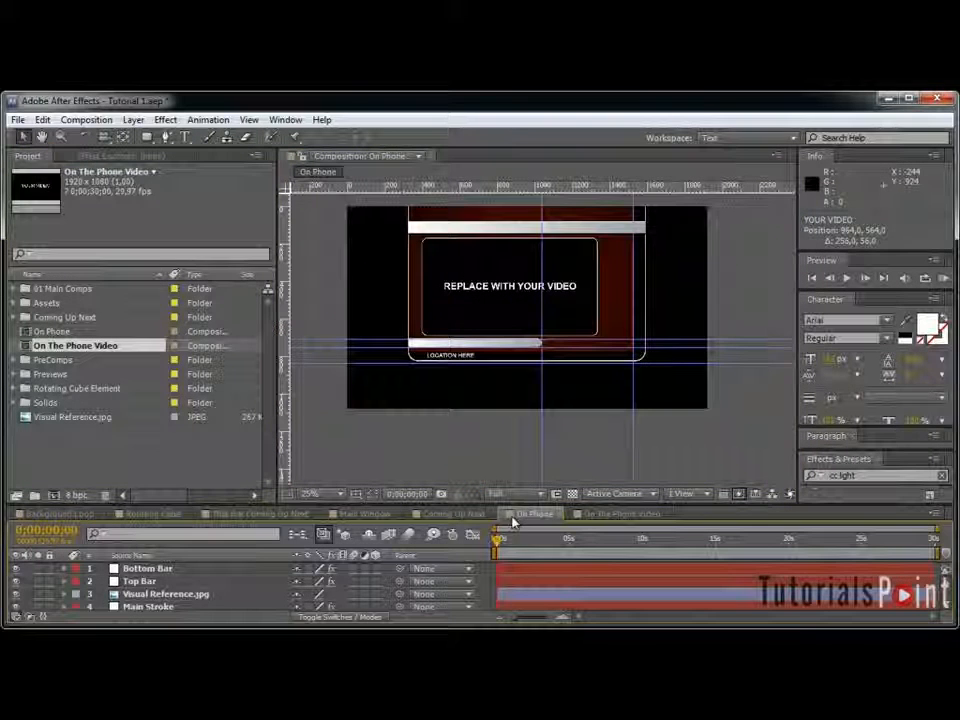
click(15, 594)
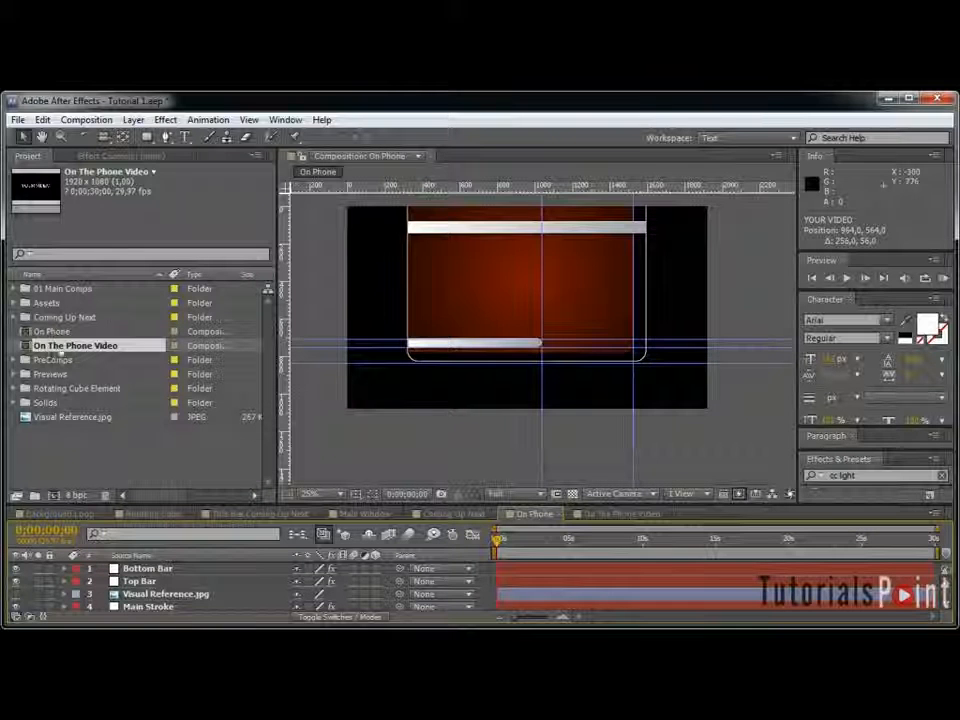
click(52, 331)
click(60, 345)
drag(230, 562, 245, 570)
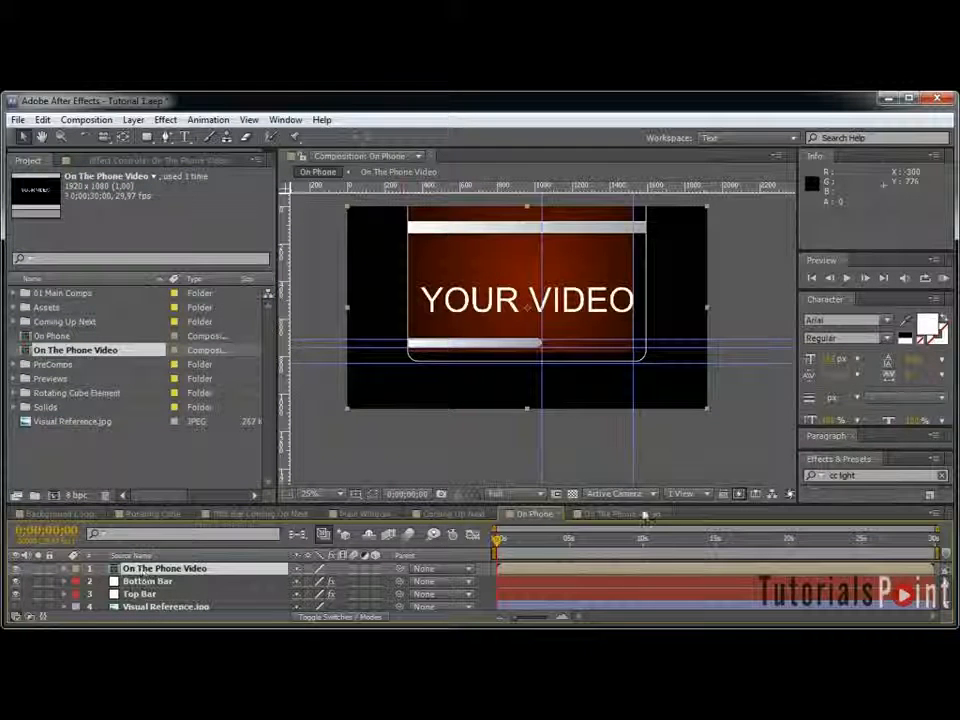
Step: Add a full-frame black solid behind the YOUR VIDEO text in the On The Phone Video composition
double_click(150, 568)
key(ctrl+y)
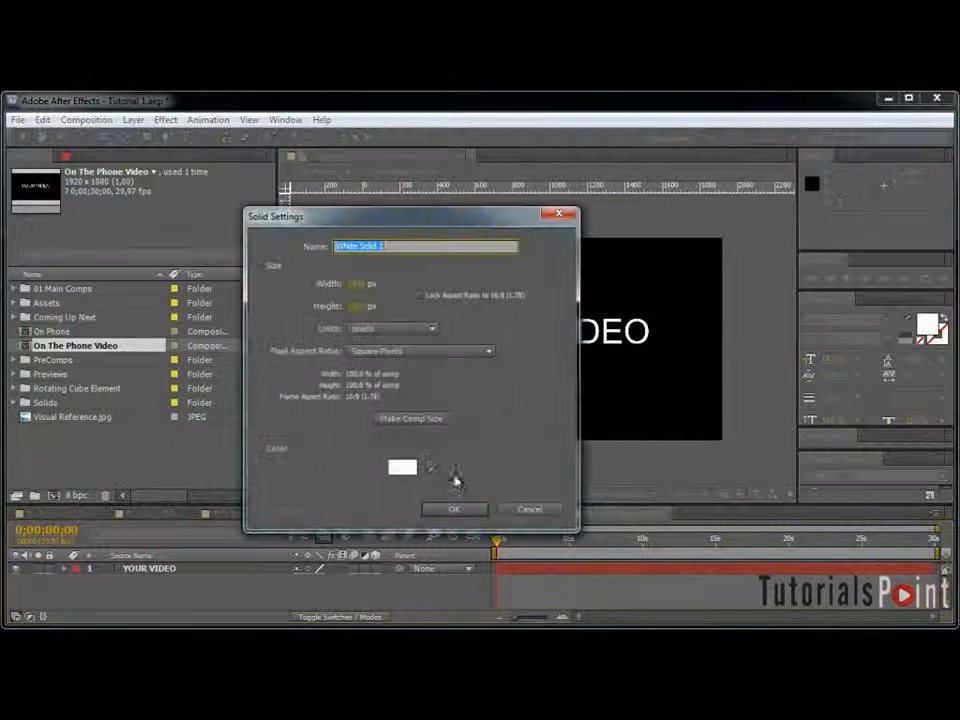
click(401, 465)
key(Return)
key(Return)
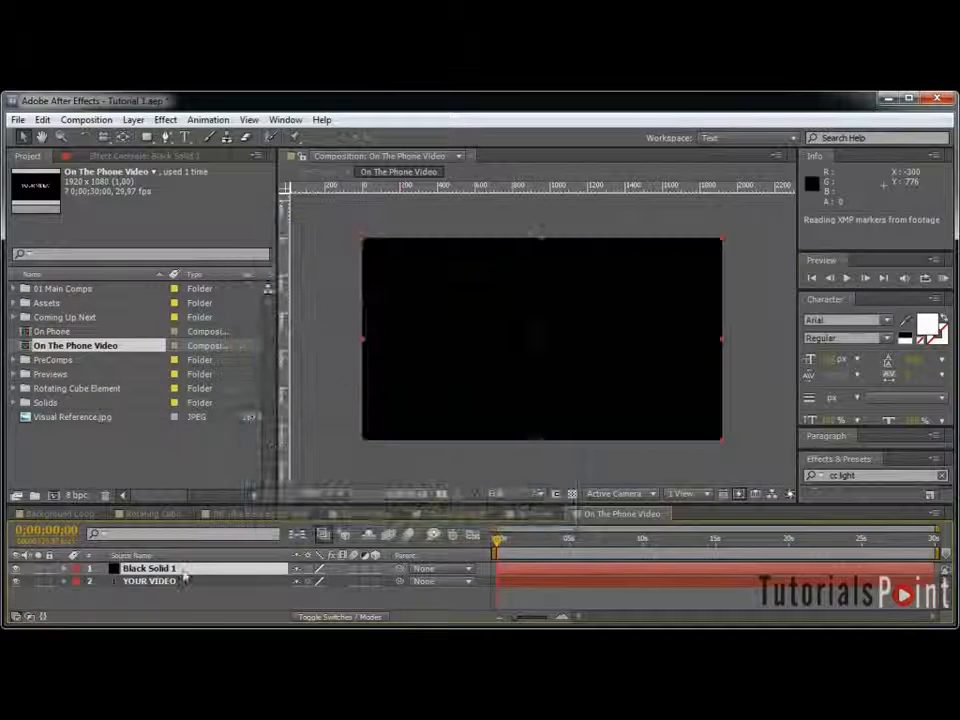
key(ctrl+shift+[)
Step: Scale the On The Phone Video layer in the On Phone composition down to about 76%
click(521, 515)
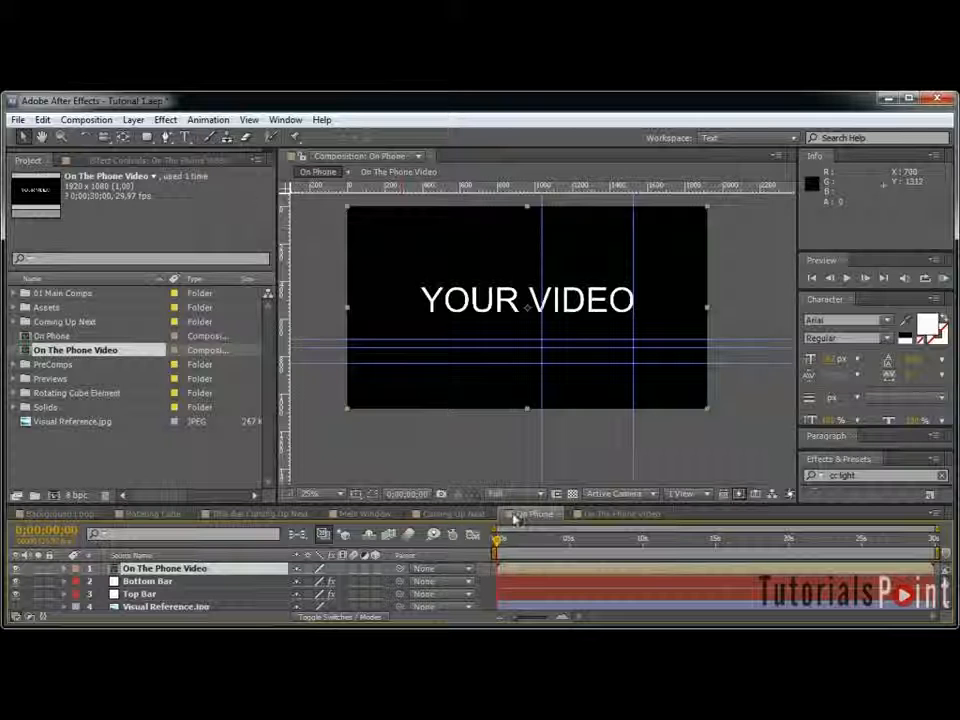
key(s)
drag(342, 582, 322, 582)
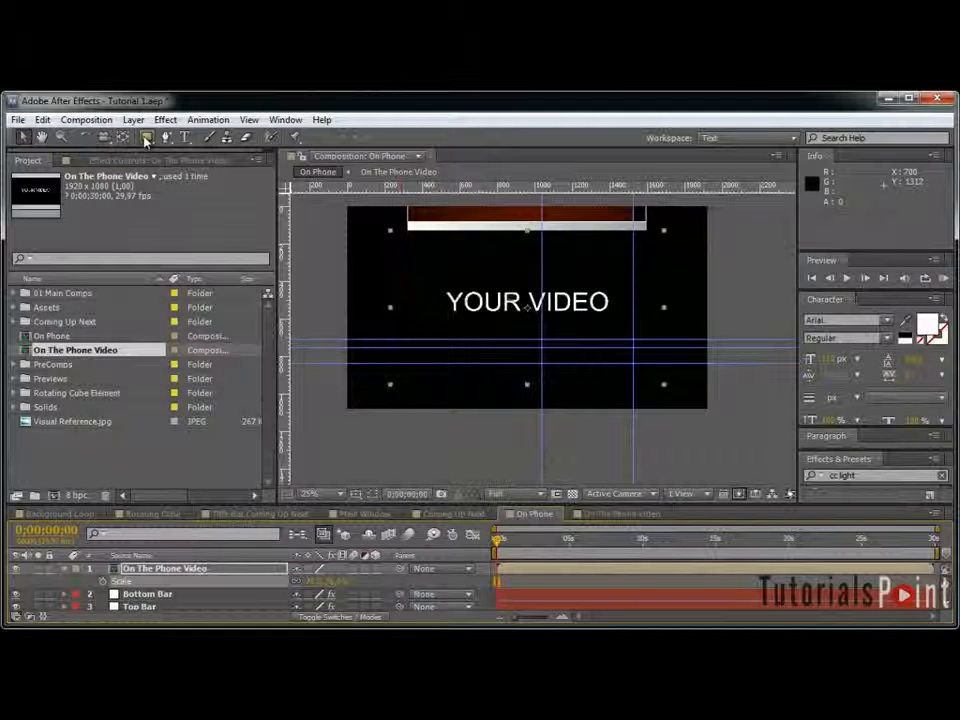
Step: Apply a full-size rounded rectangle mask to the On The Phone Video layer and display the mask outline
double_click(146, 137)
key(v)
click(137, 566)
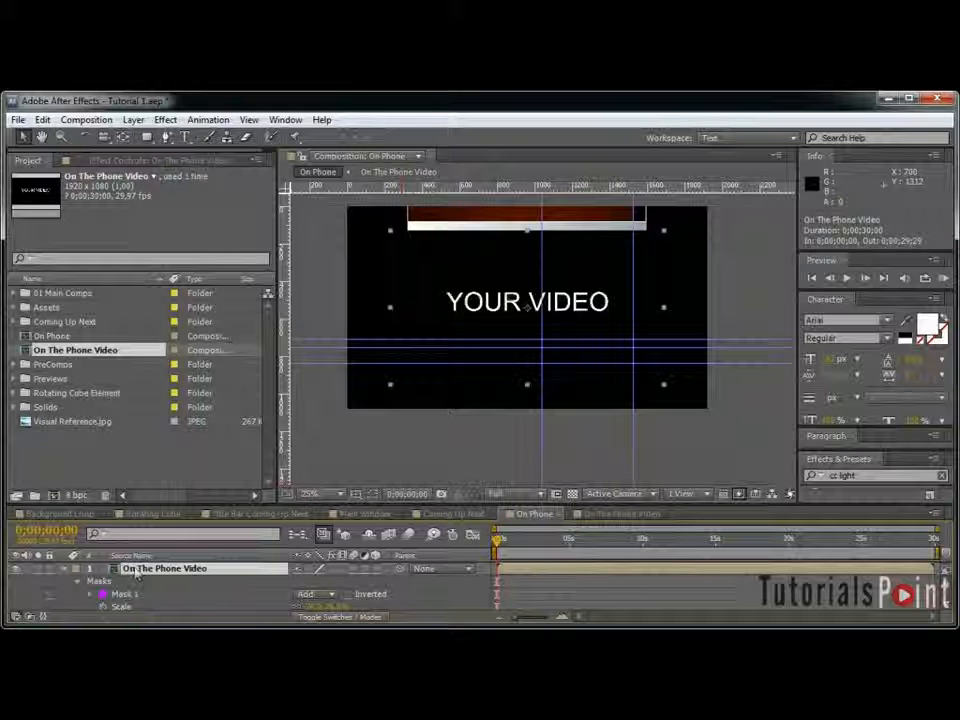
click(371, 494)
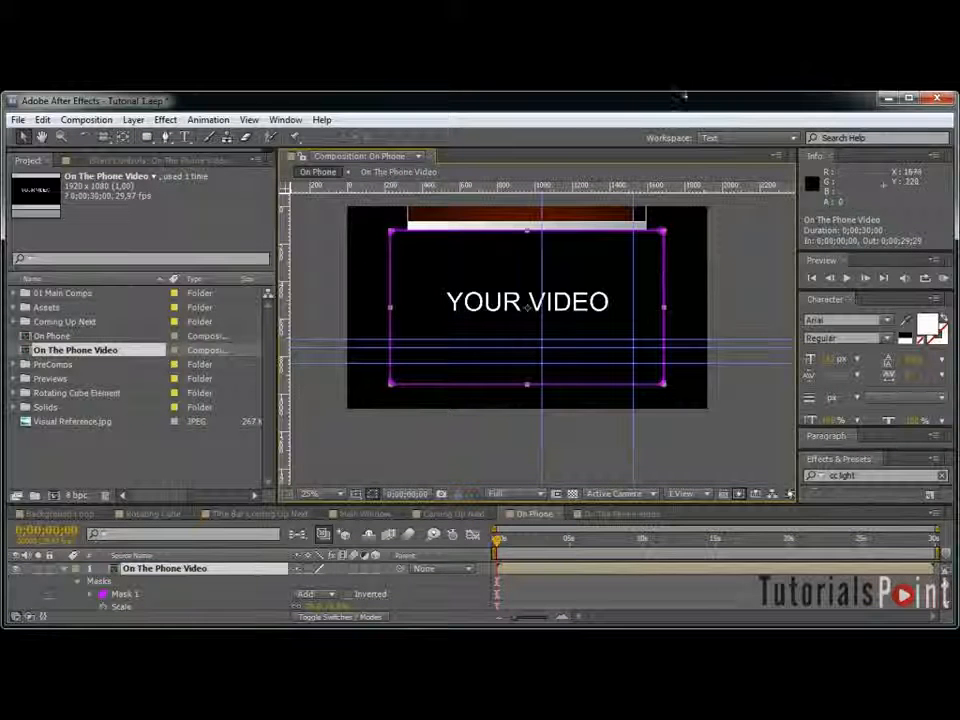
Step: Scale the On The Phone Video layer down to 50% and show Visual Reference.jpg again
drag(340, 607, 308, 607)
click(65, 570)
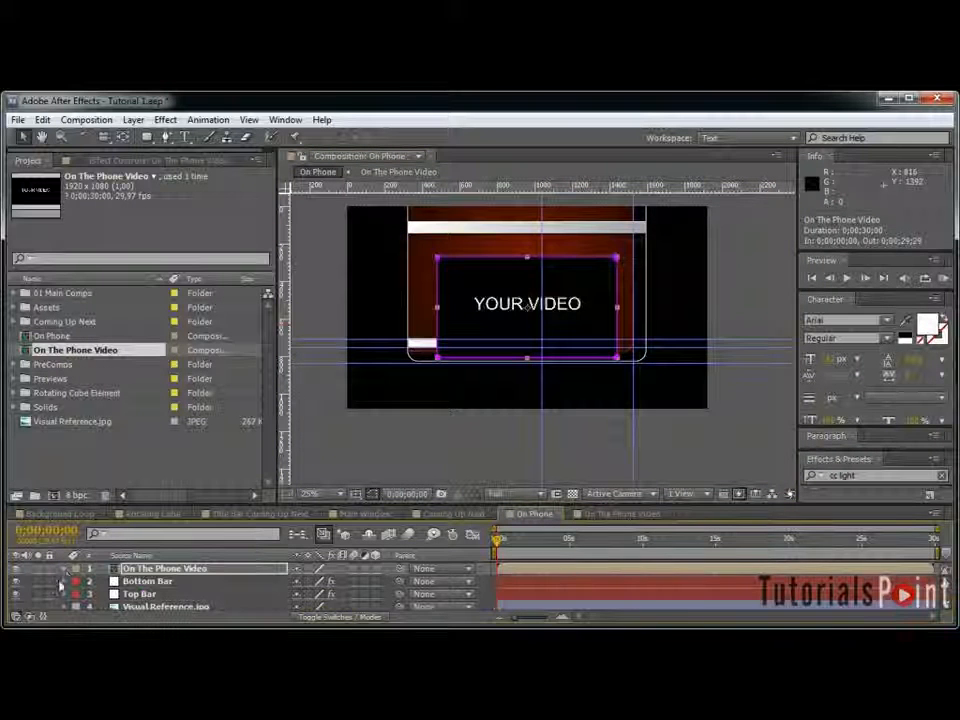
scroll(560, 280, up, 2)
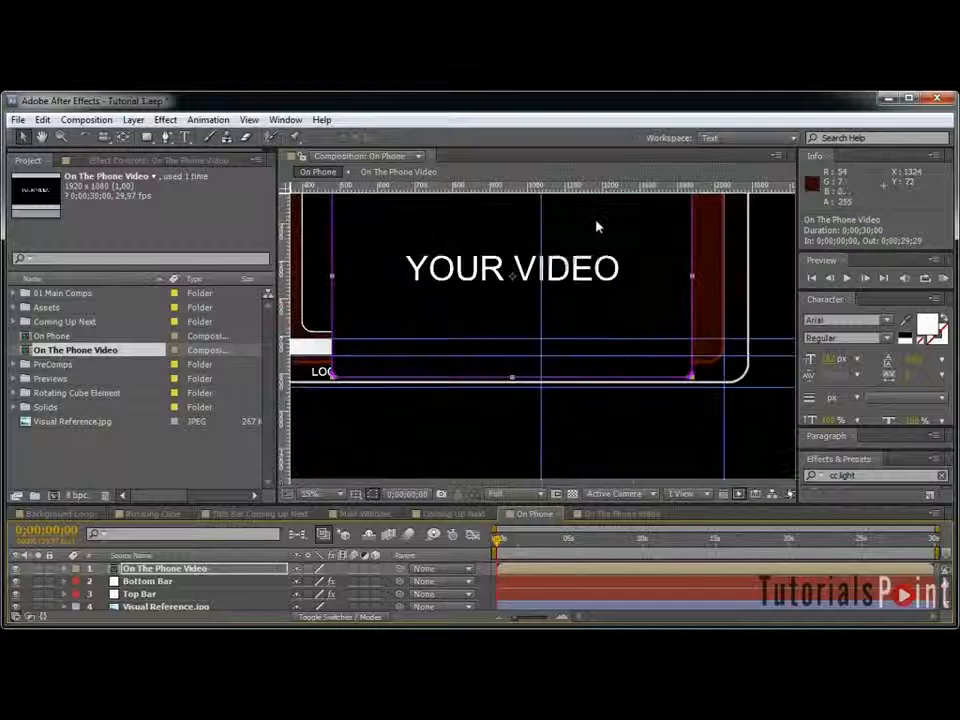
Step: Move the On The Phone Video layer over the reference's video frame, to about position 870, 436
key(grave)
drag(386, 277, 480, 386)
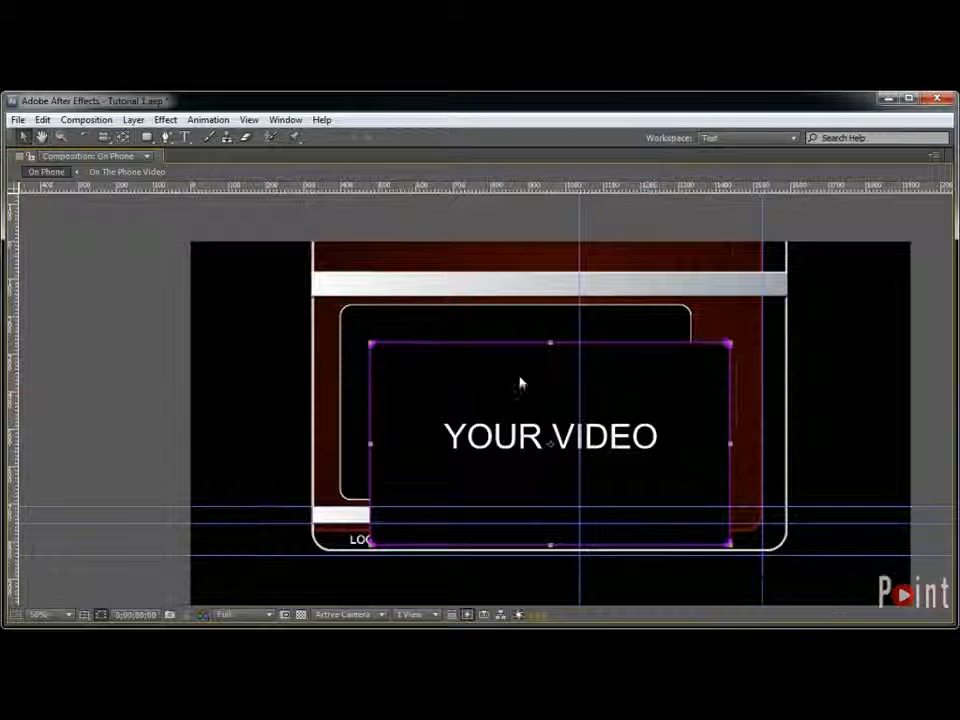
key(grave)
drag(521, 332, 490, 335)
key(s)
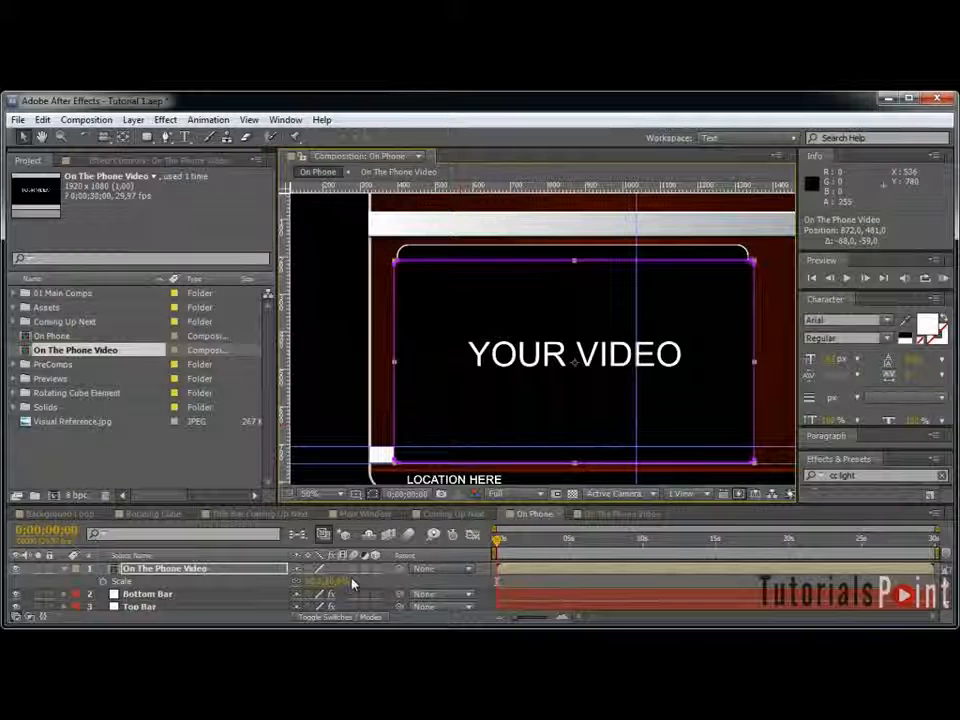
drag(698, 328, 699, 312)
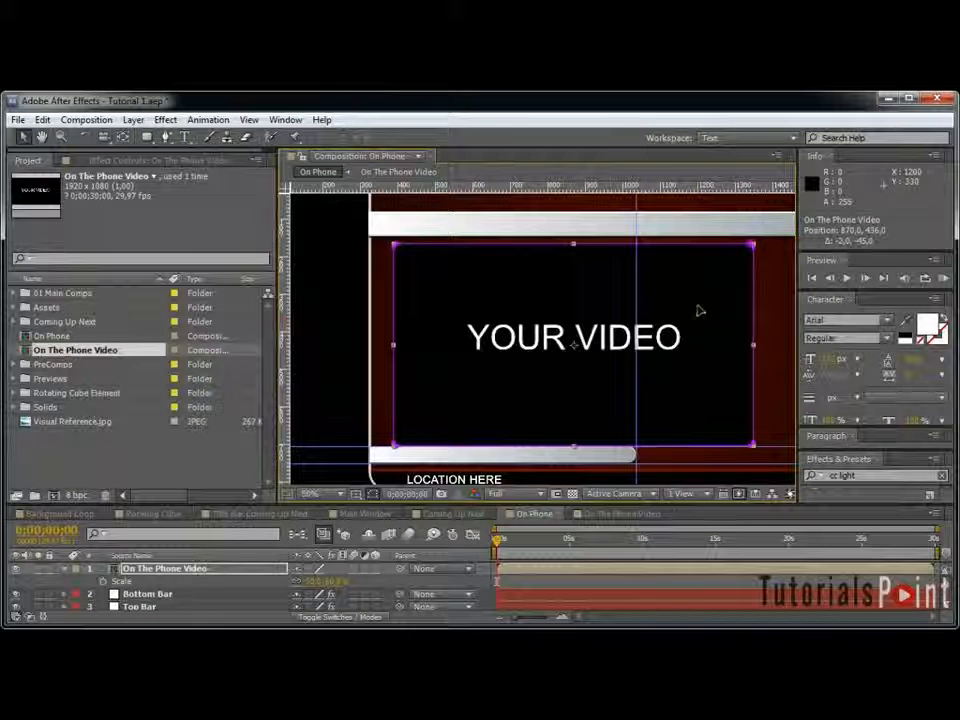
Step: Set the On The Phone Video layer's scale to 48% and nudge it up and left to position 868, 430
click(334, 580)
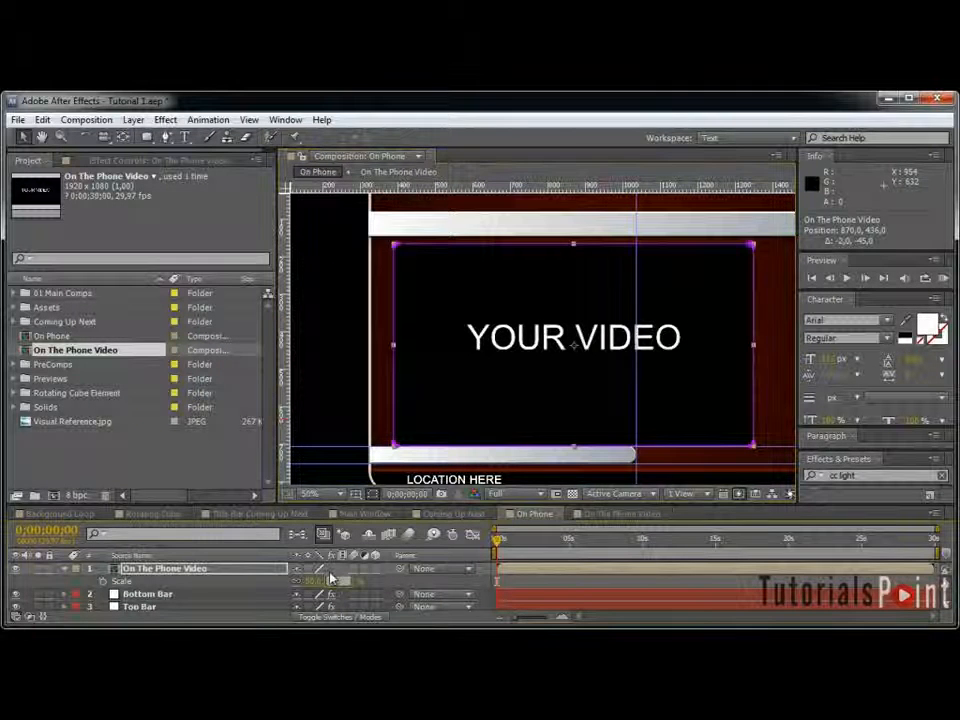
text(48)
key(Return)
key(Up)
key(Up)
key(Up)
key(Up)
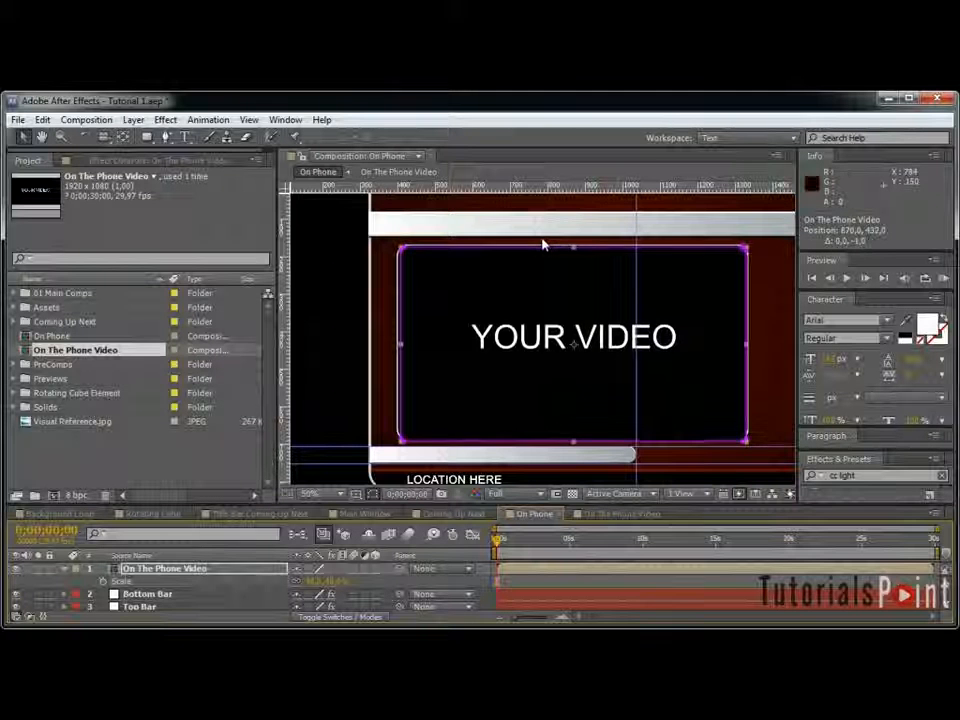
key(Up)
key(Up)
key(Up)
key(Down)
key(Left)
key(Left)
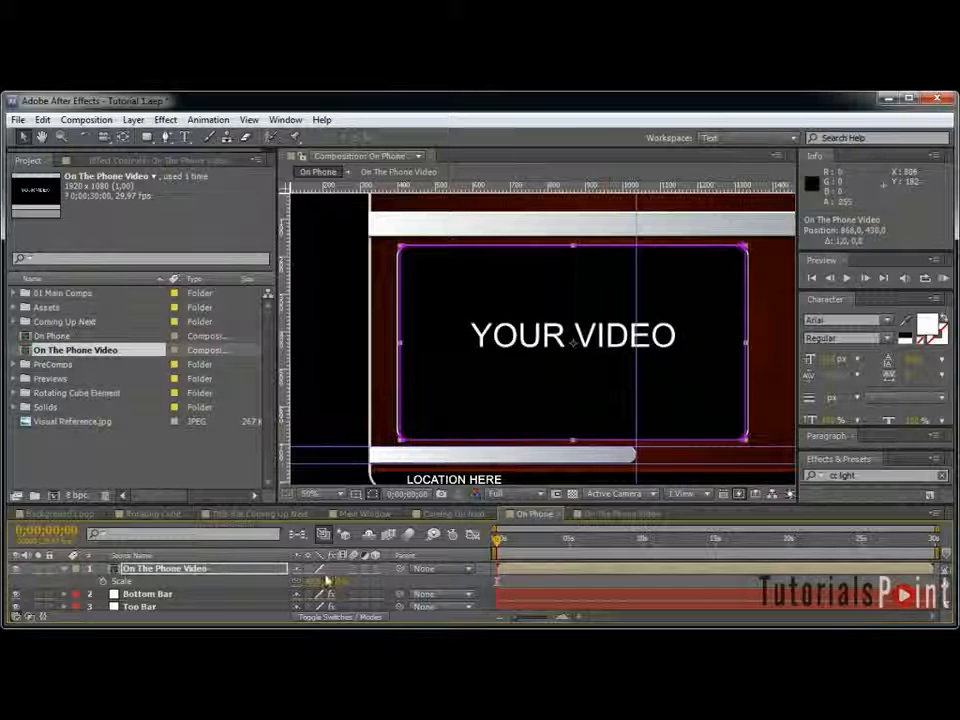
Step: Set the On The Phone Video layer's scale to 49% and nudge it up to position 868, 428
text(49)
key(Return)
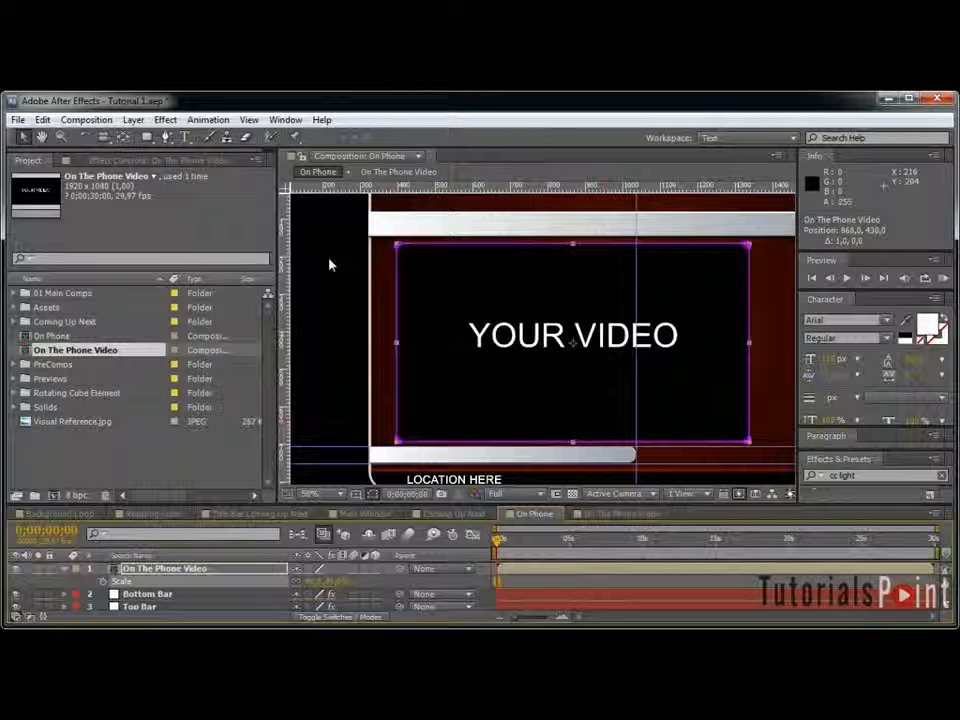
key(Up)
key(Up)
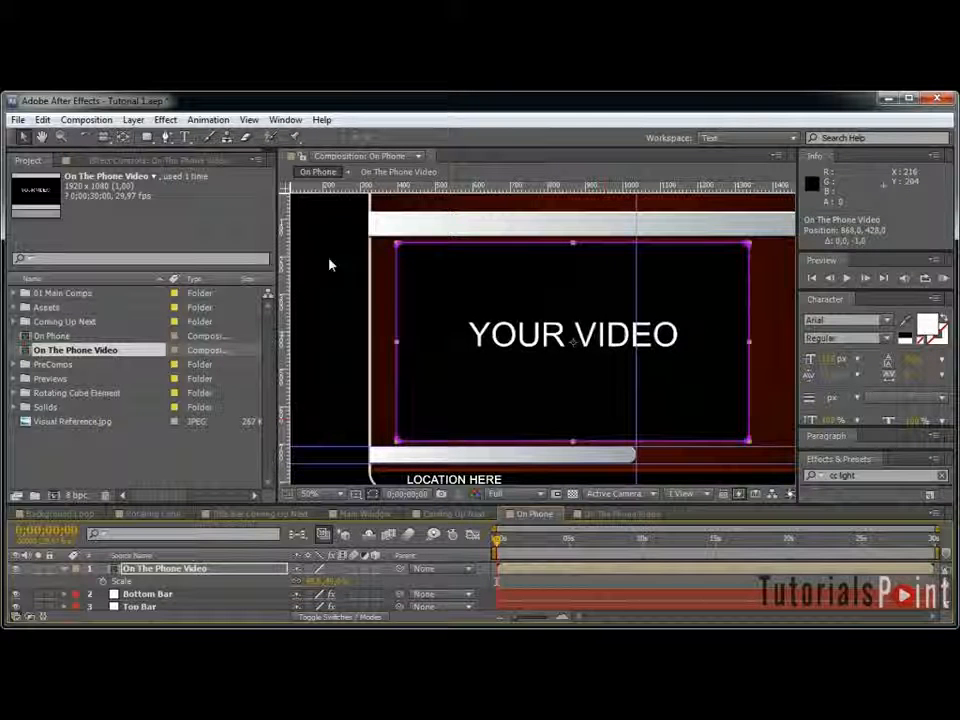
Step: Lower the On The Phone Video layer's opacity to 51% and set its scale to 48% to match the reference frame's upper-left corner
click(65, 570)
key(grave)
scroll(375, 307, up, 1)
key(space)
drag(279, 260, 552, 521)
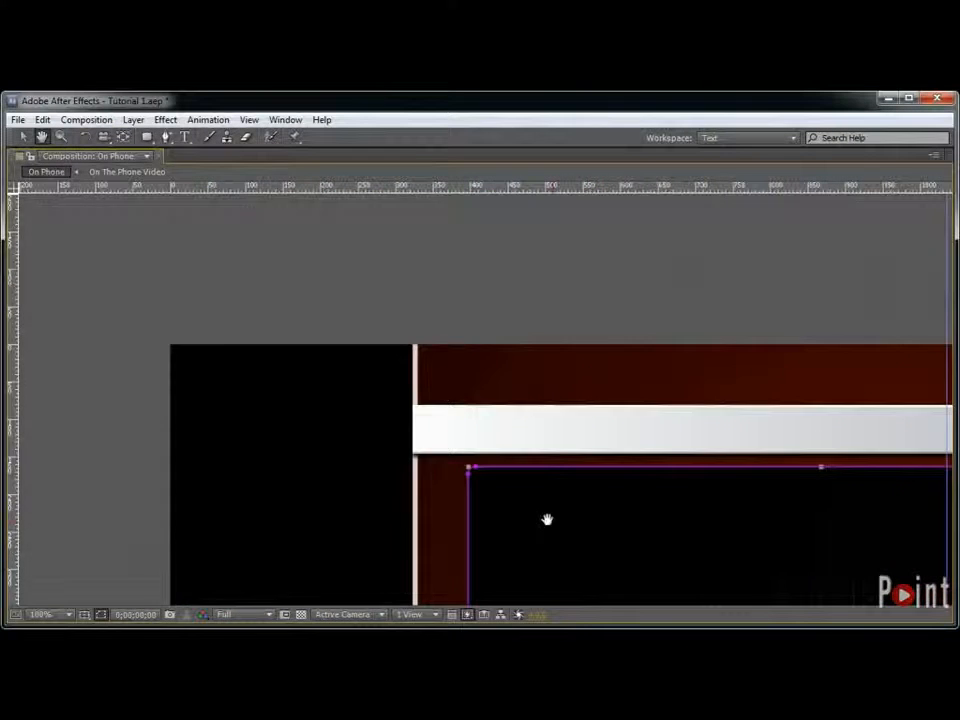
key(grave)
key(t)
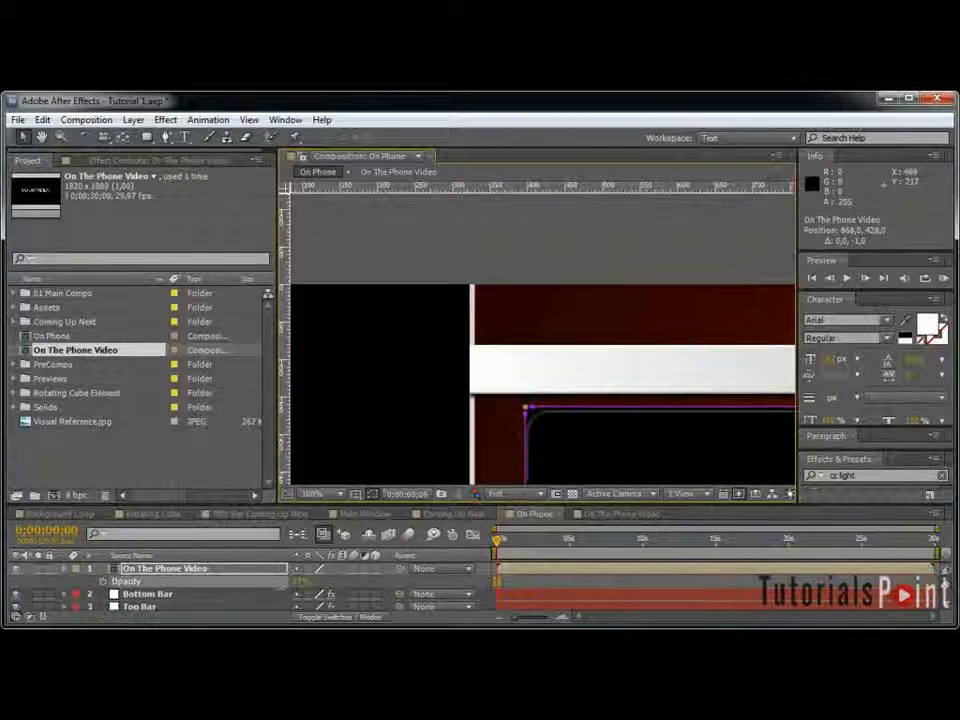
key(space)
drag(743, 272, 661, 118)
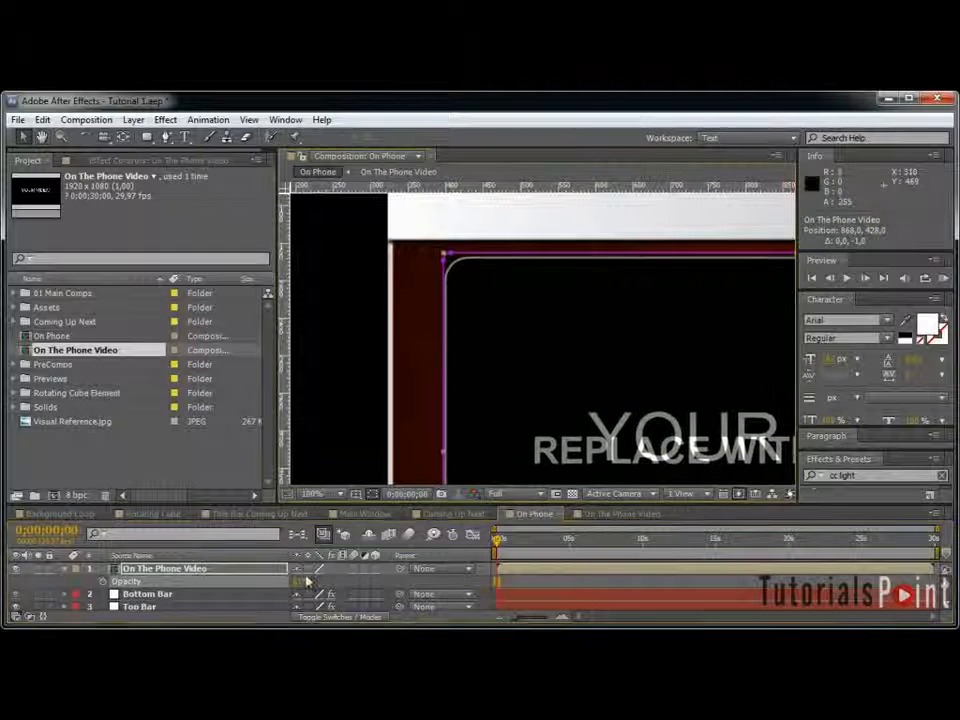
key(shift+s)
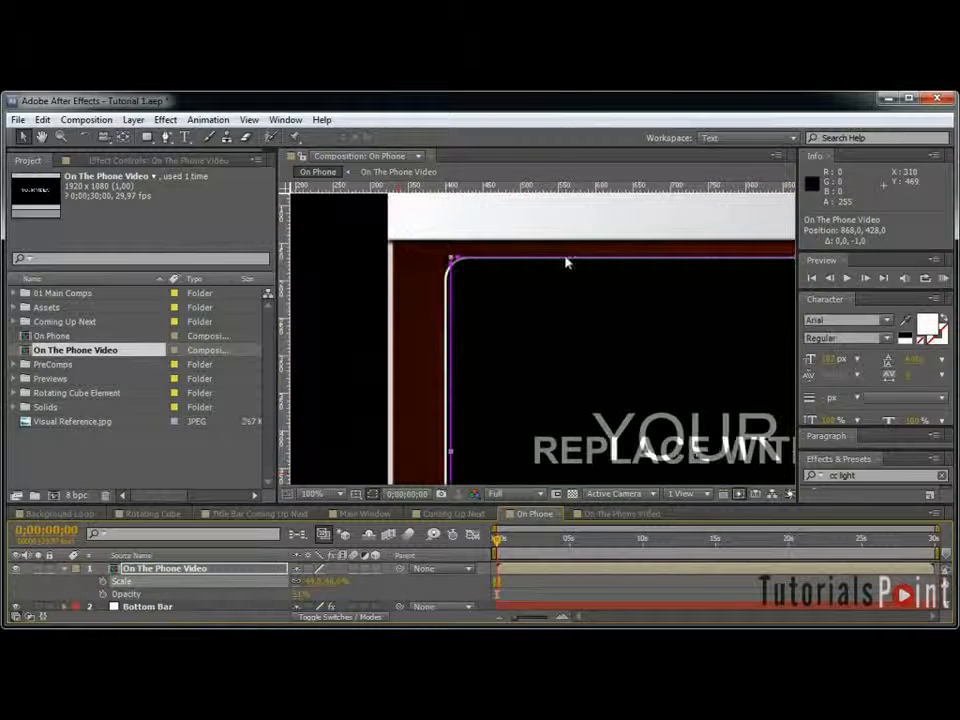
Step: Enlarge the rounding of the On The Phone Video mask's upper-left corner and place a horizontal guide where its curve ends
key(grave)
drag(665, 449, 561, 336)
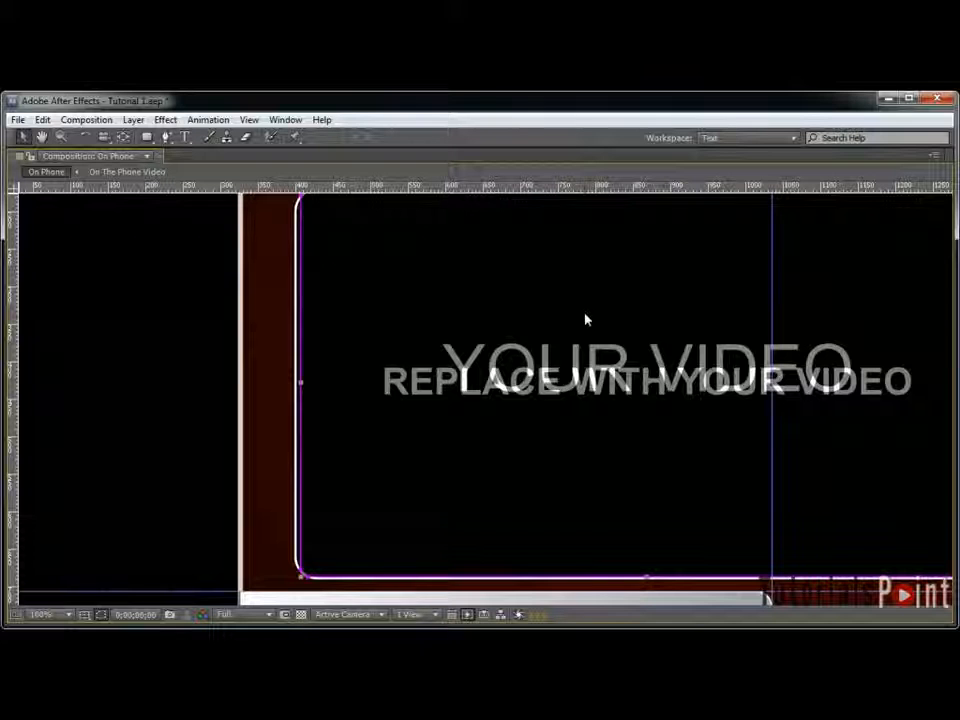
key(space)
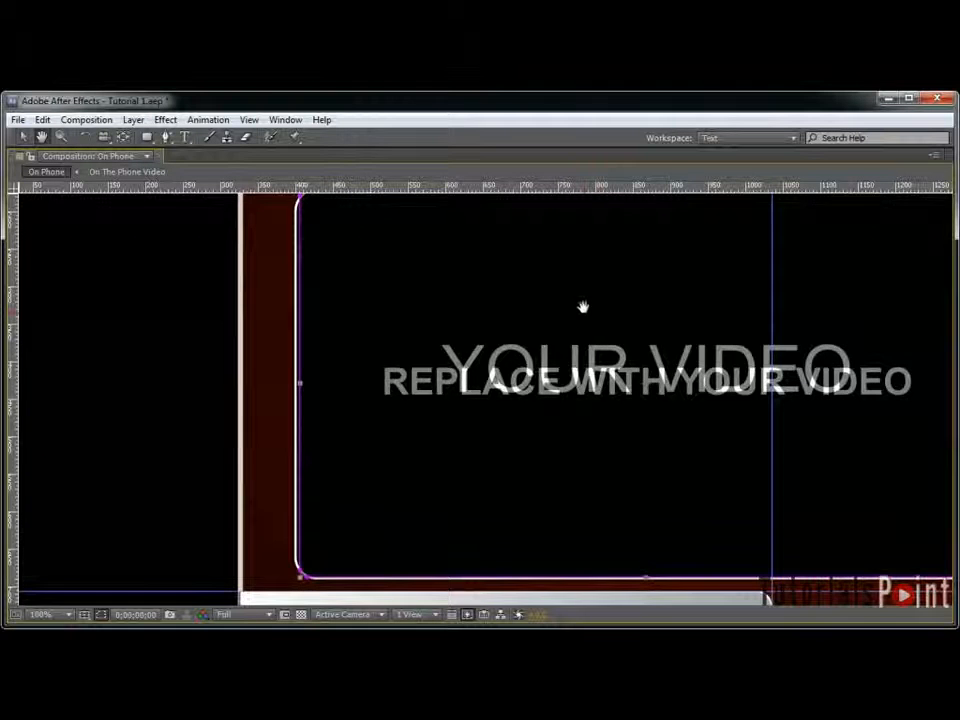
drag(583, 306, 474, 436)
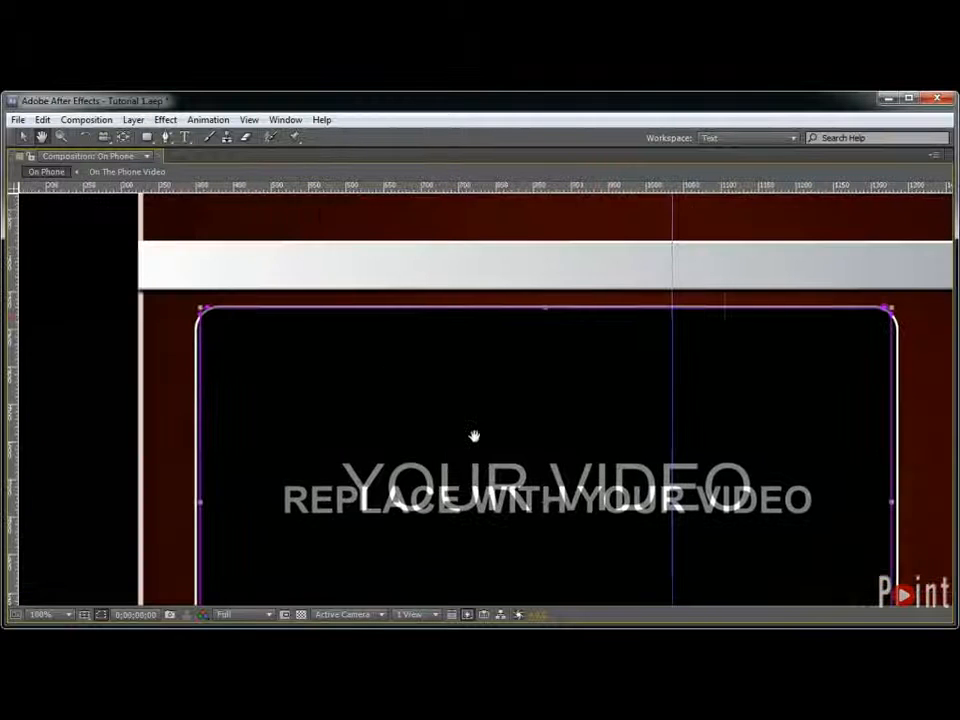
click(209, 310)
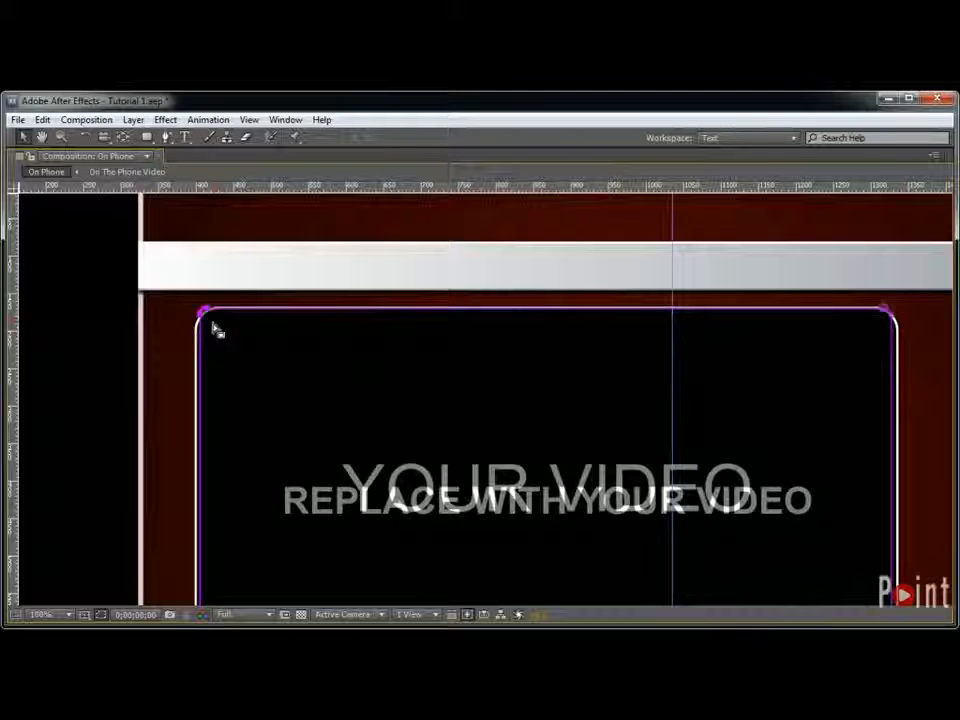
drag(209, 317, 226, 334)
double_click(256, 331)
click(283, 279)
drag(293, 187, 304, 332)
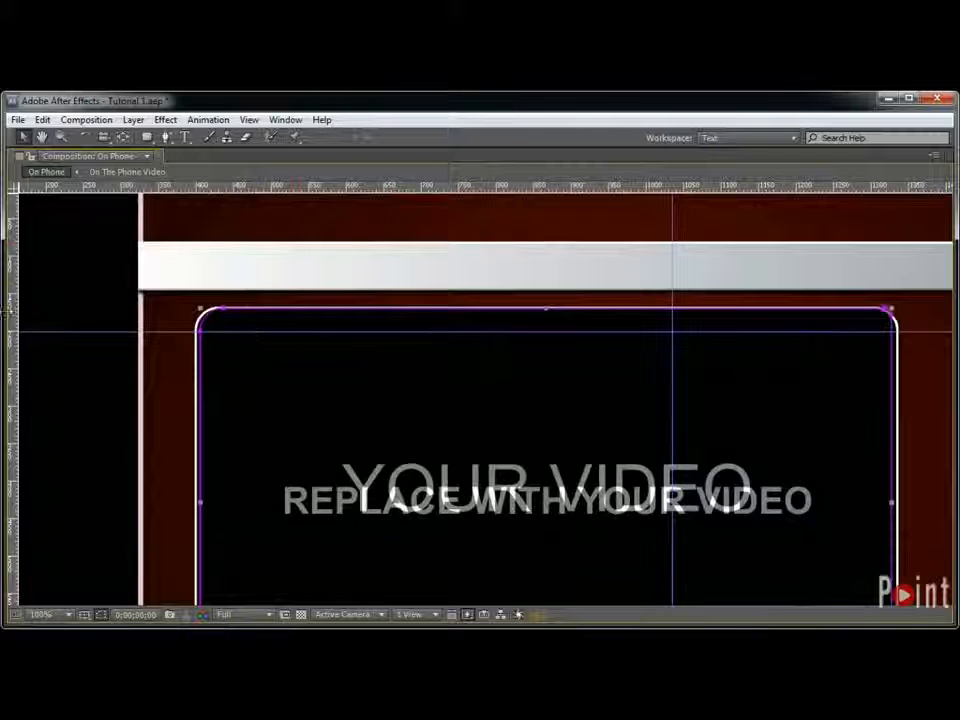
Step: Add vertical guides at the curve ends of the mask's upper-left and upper-right corners, enlarging the upper-right rounding to match
drag(12, 331, 222, 332)
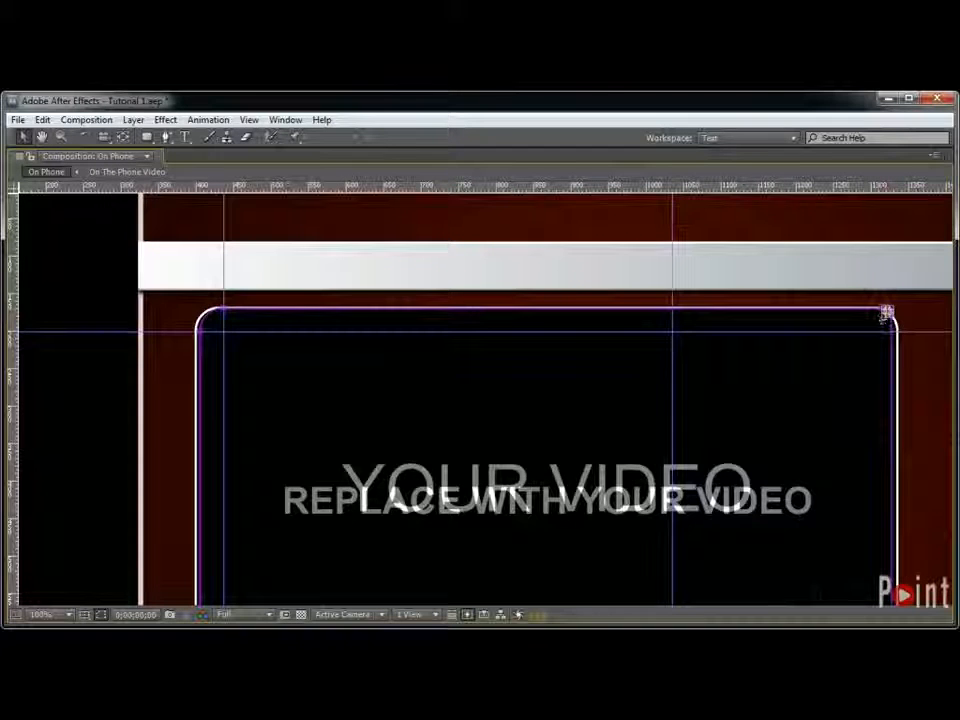
mouse_move(874, 325)
mouse_down()
mouse_move(866, 334)
mouse_move(884, 326)
mouse_up()
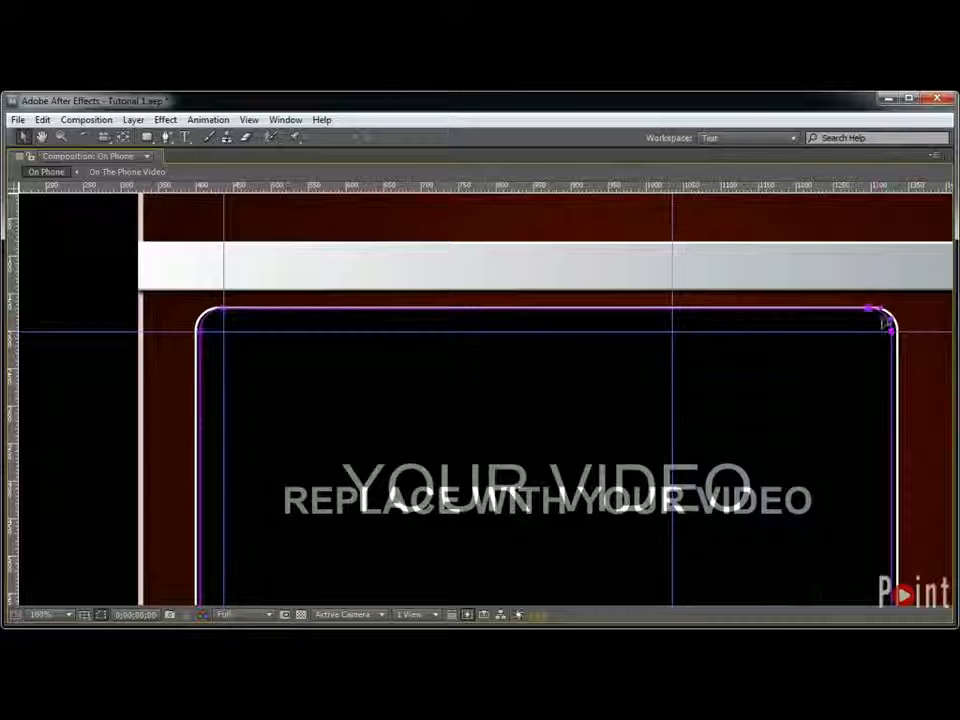
drag(24, 310, 868, 347)
Step: Enlarge the rounding of the mask's two lower corners to line up with the vertical guides
key(space)
drag(851, 459, 831, 221)
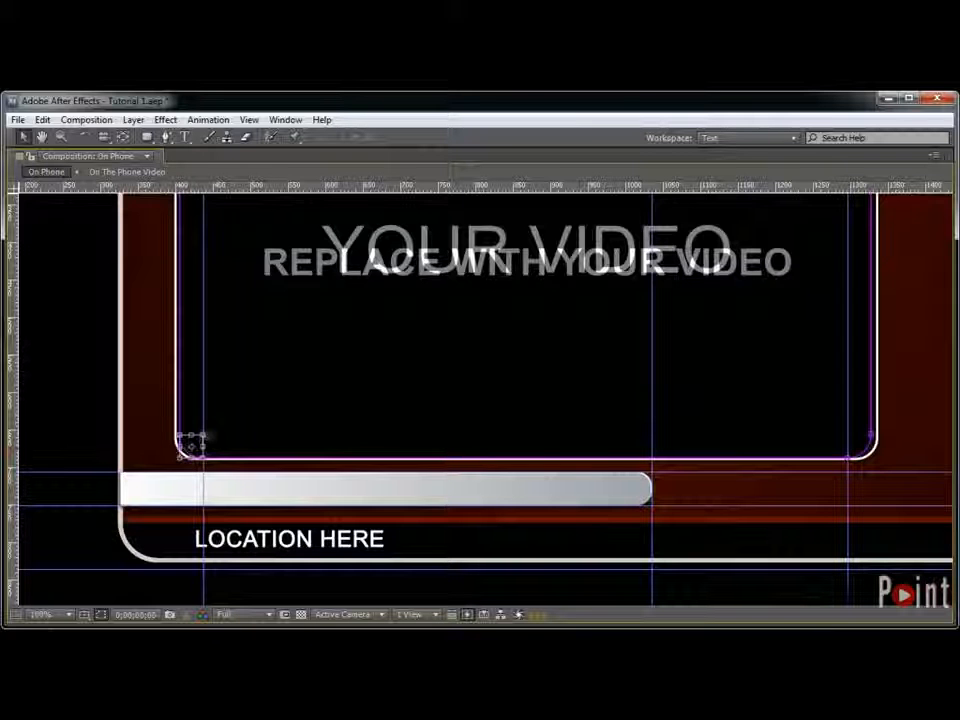
key(comma)
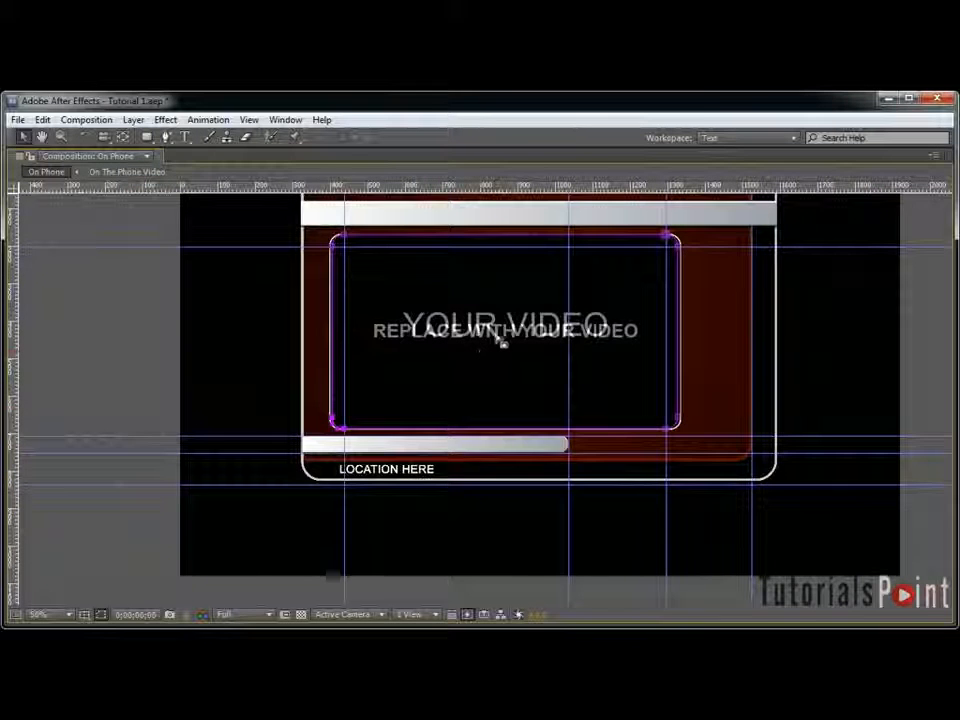
key(comma)
key(grave)
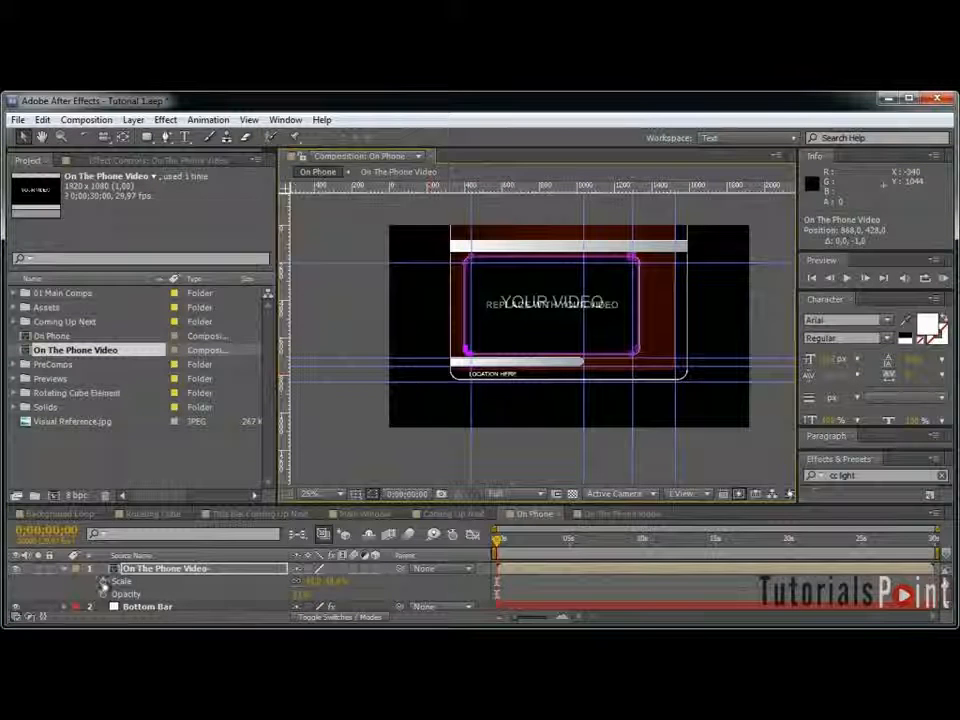
Step: Set the On The Phone Video layer's opacity to 100% and remove the visual reference from the composition
drag(303, 595, 370, 595)
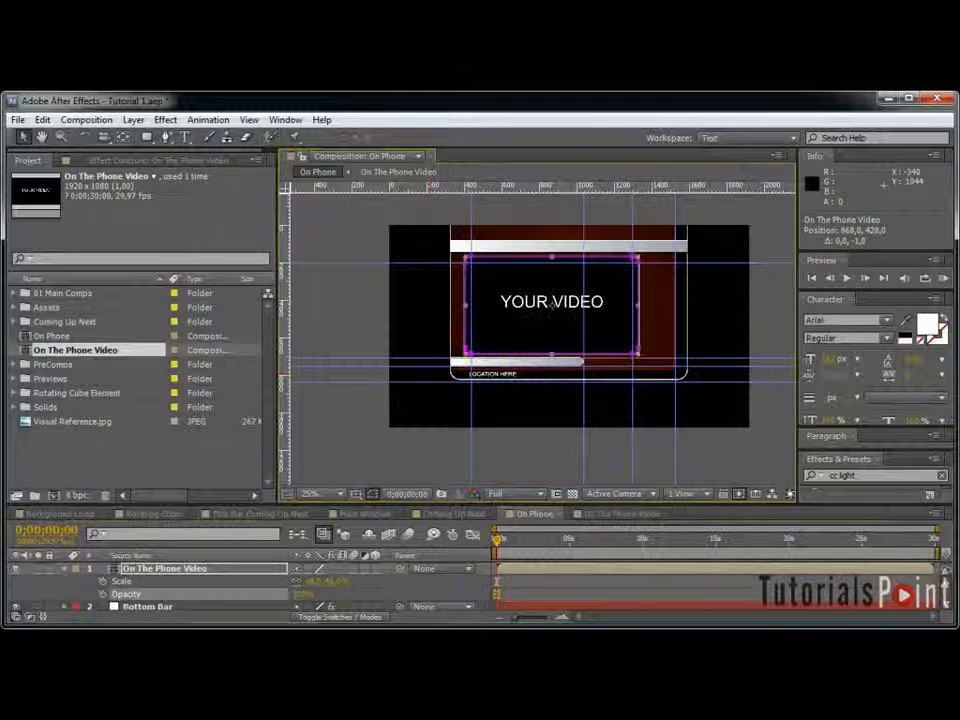
click(65, 568)
click(170, 606)
key(Delete)
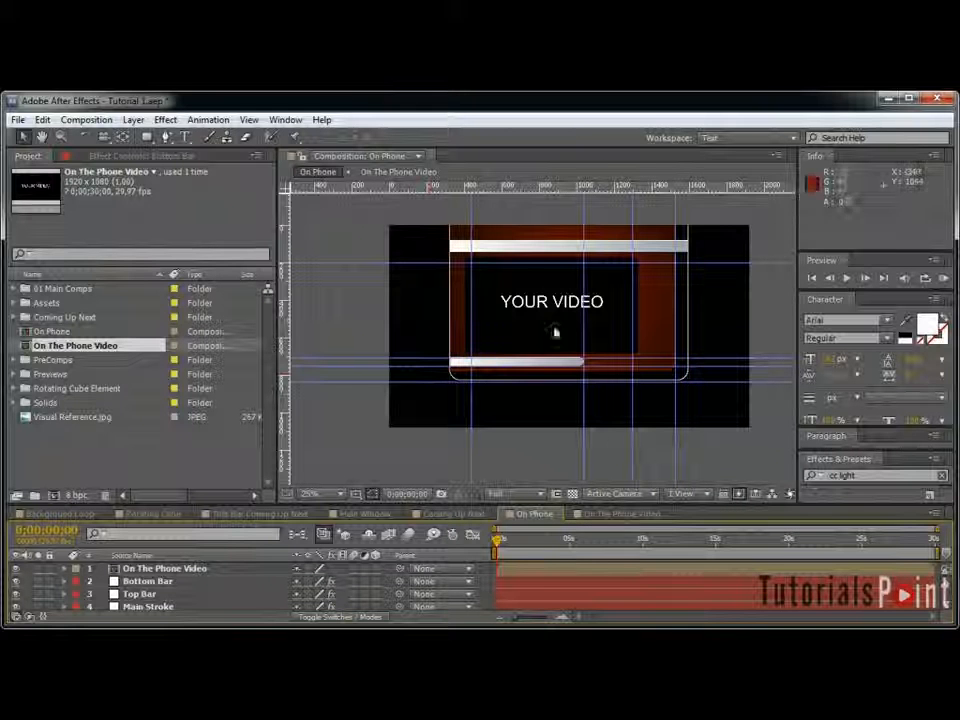
Step: Remove all guides from the On Phone composition and check the graphics without them
drag(675, 422, 195, 425)
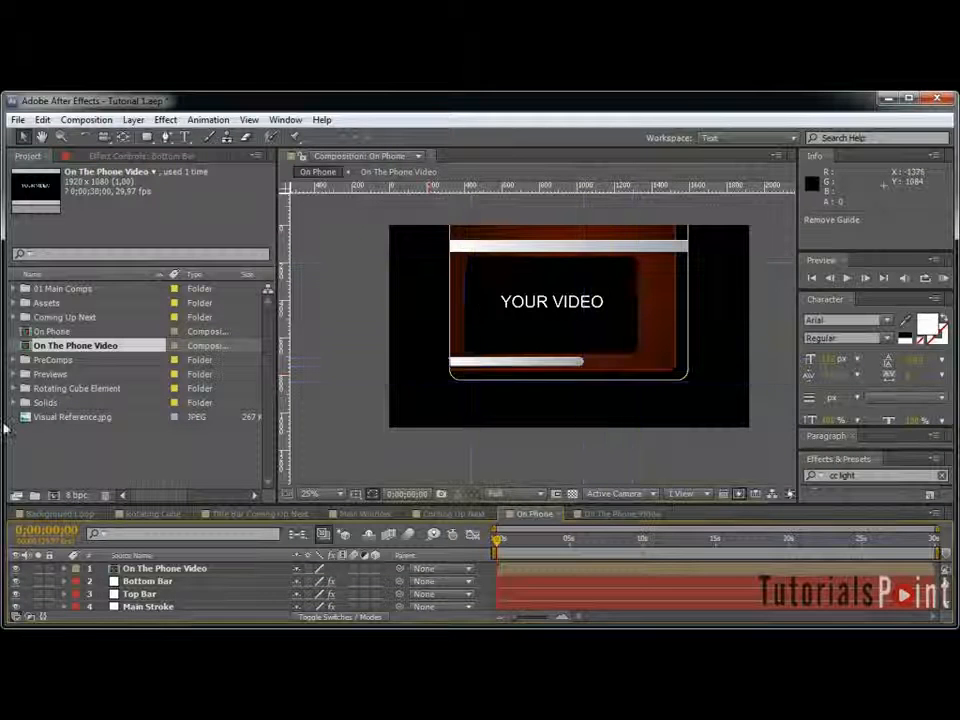
key(grave)
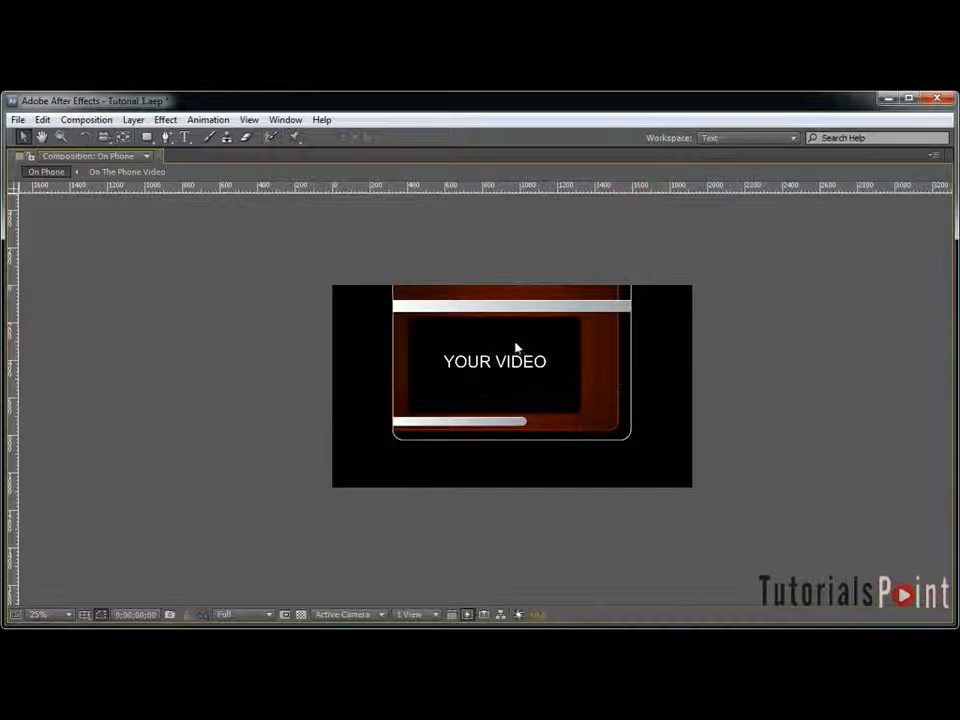
key(grave)
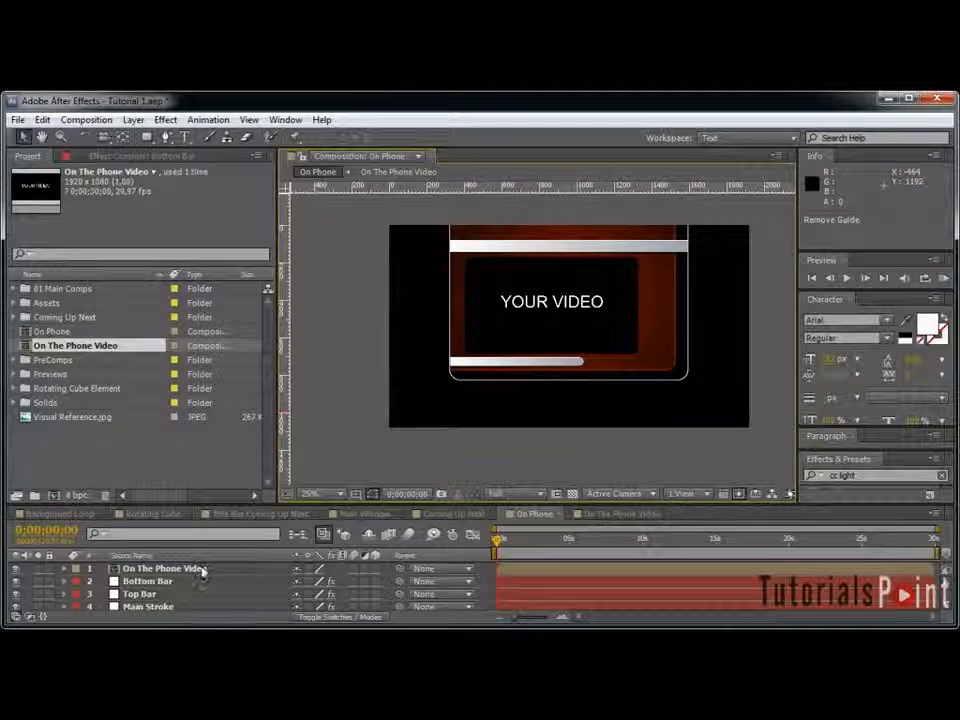
Step: Add a Stroke effect along Mask 1 of the On The Phone Video layer, adjusting its brush size and setting brush hardness to 100%
click(165, 568)
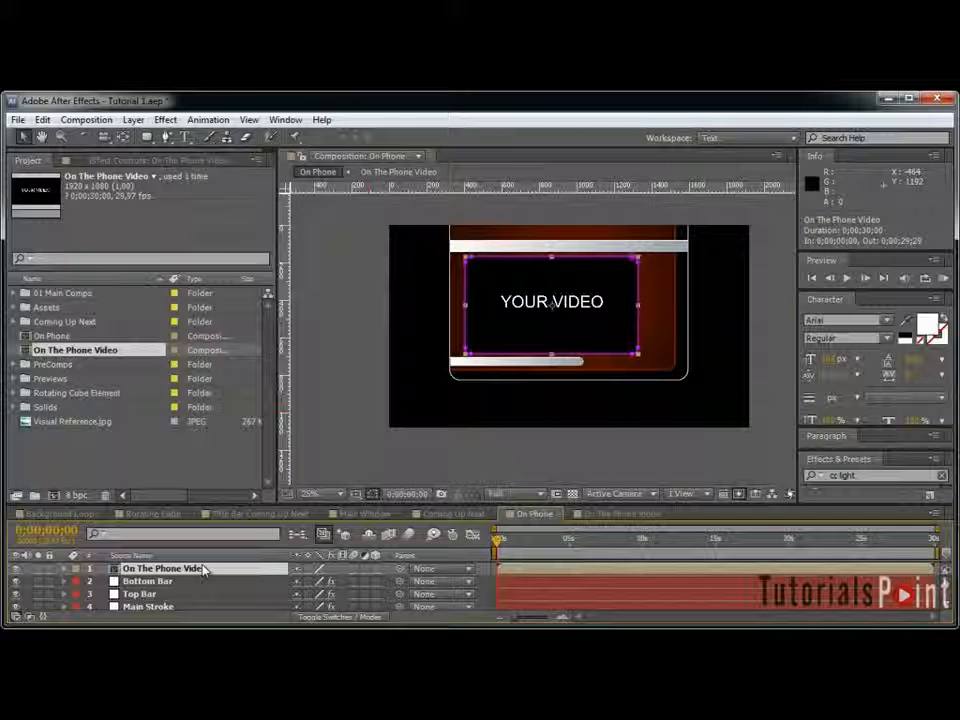
click(165, 119)
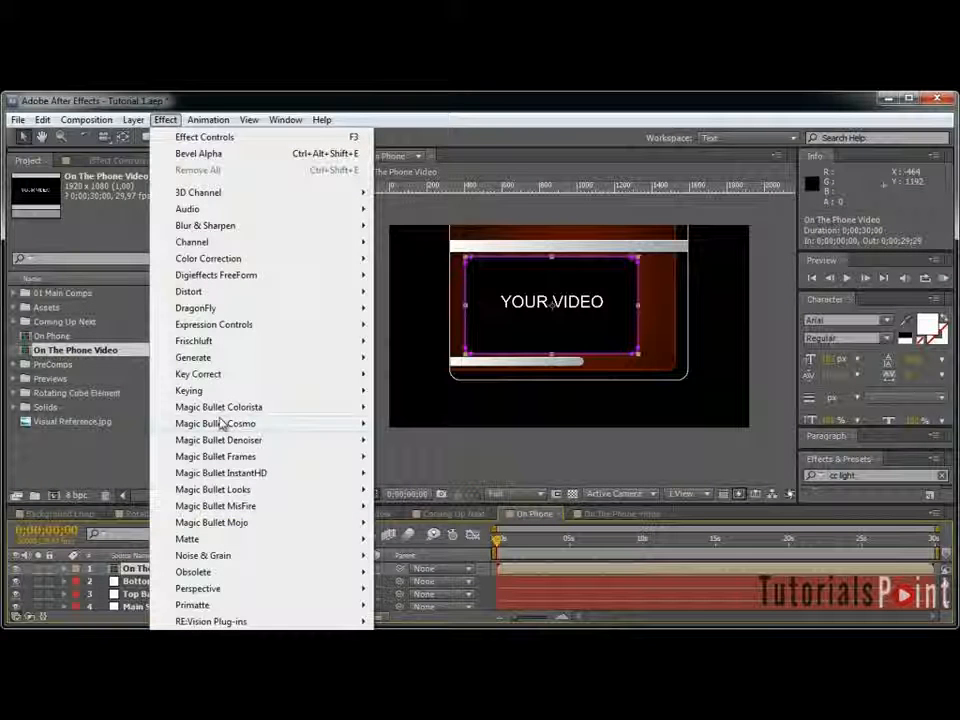
mouse_move(255, 359)
click(420, 719)
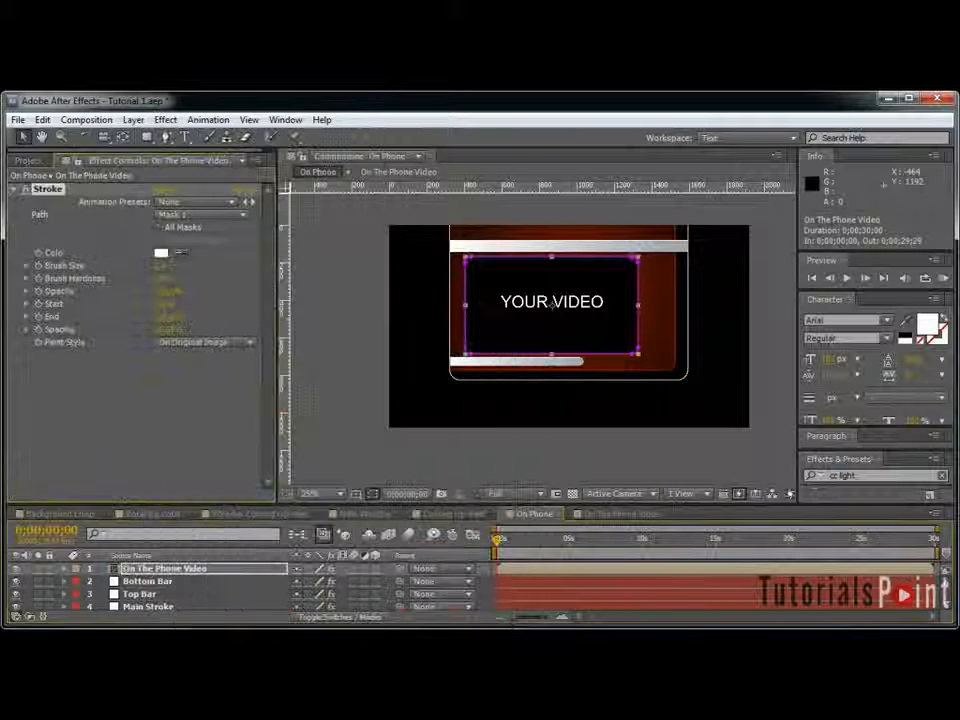
click(163, 267)
click(239, 269)
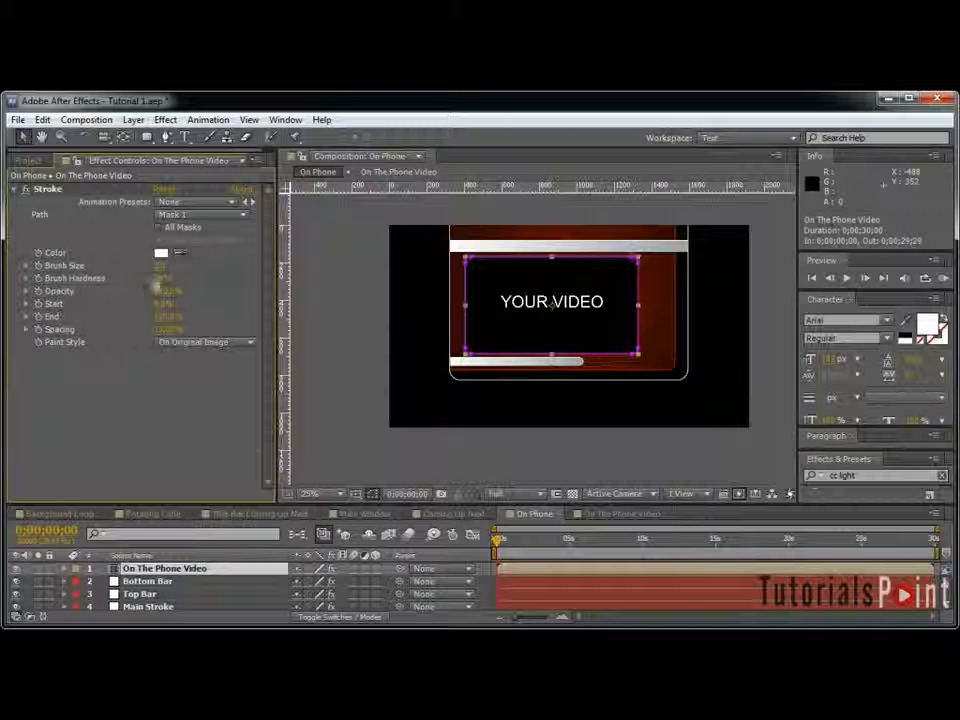
drag(161, 279, 757, 278)
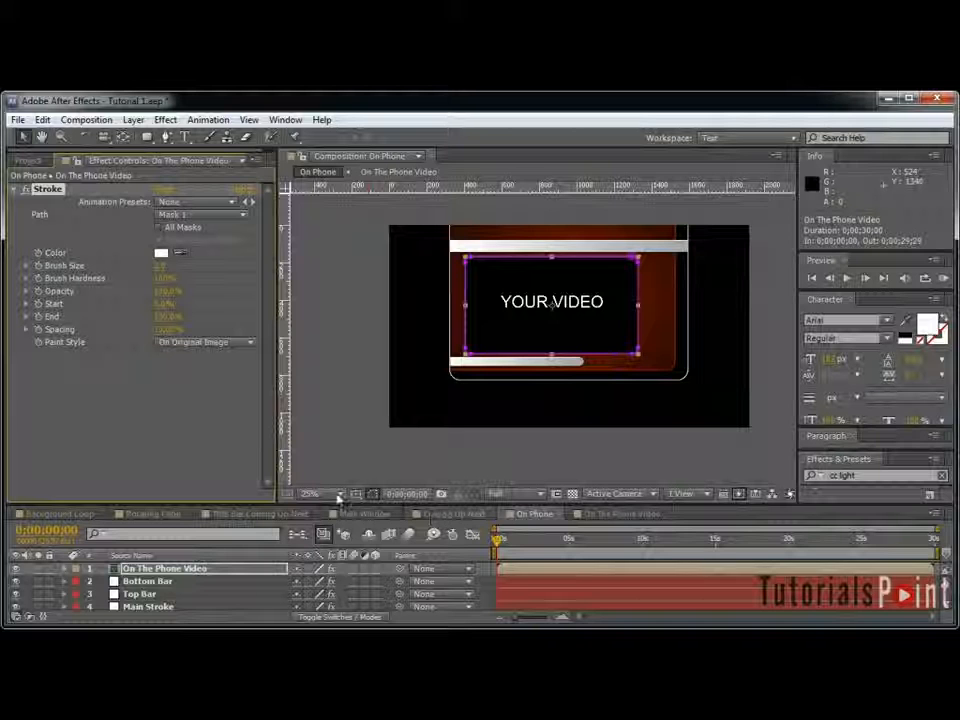
Step: Hide the mask outlines in the composition view and collapse the Stroke effect's settings
click(371, 494)
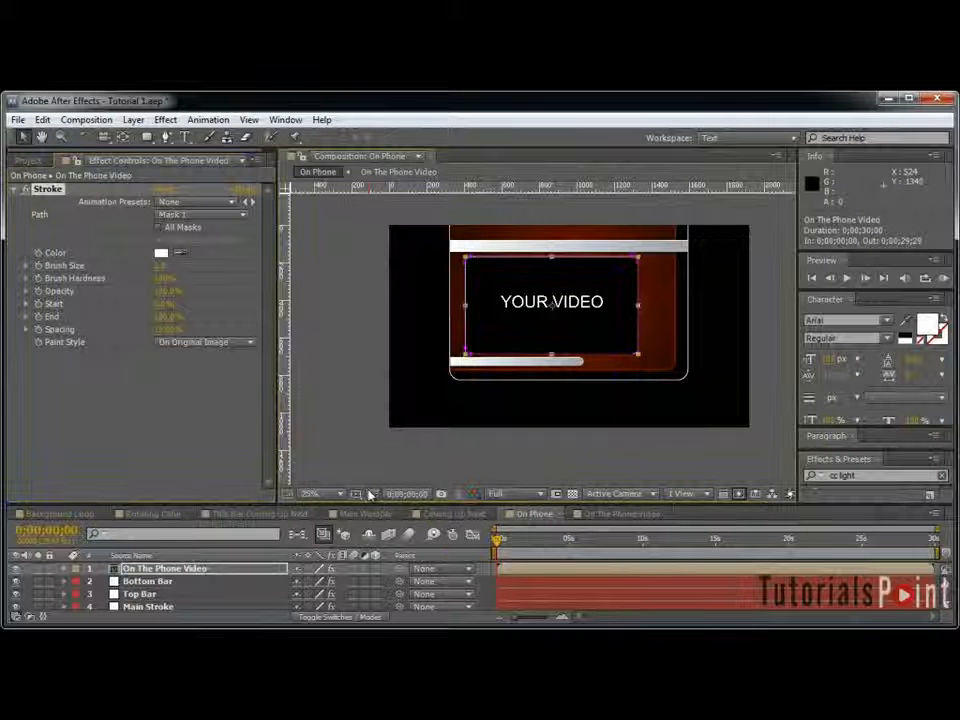
click(371, 494)
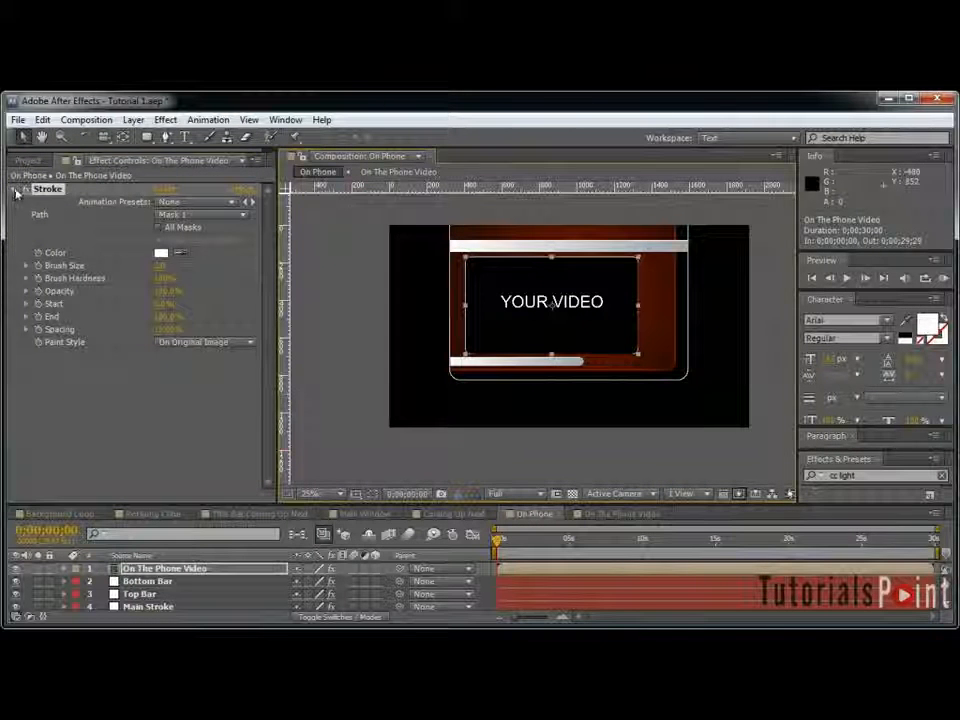
click(14, 189)
key(/)
scroll(682, 277, down, 3)
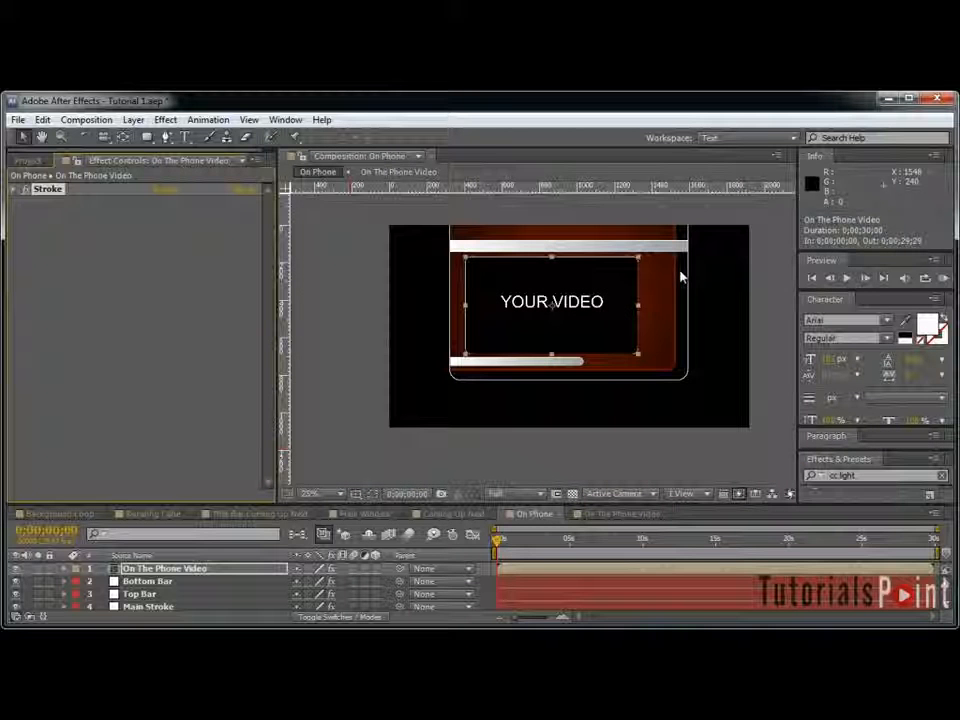
Step: Add a Drop Shadow effect to the On The Phone Video layer with 75% opacity and a softness of 20
click(165, 119)
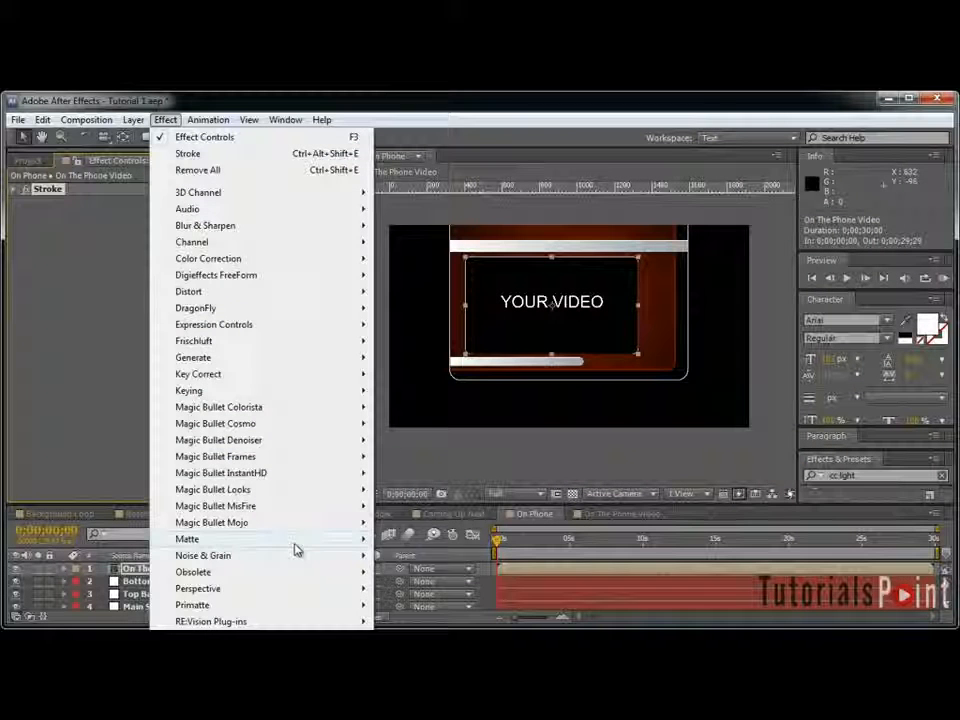
mouse_move(291, 590)
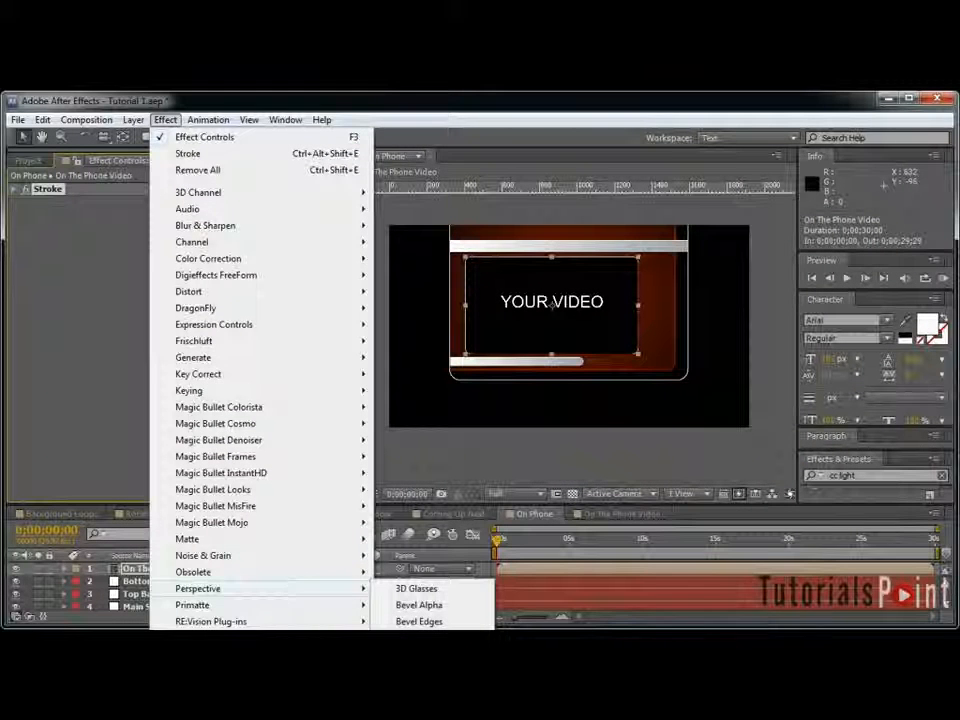
click(420, 687)
click(166, 241)
text(75)
key(Return)
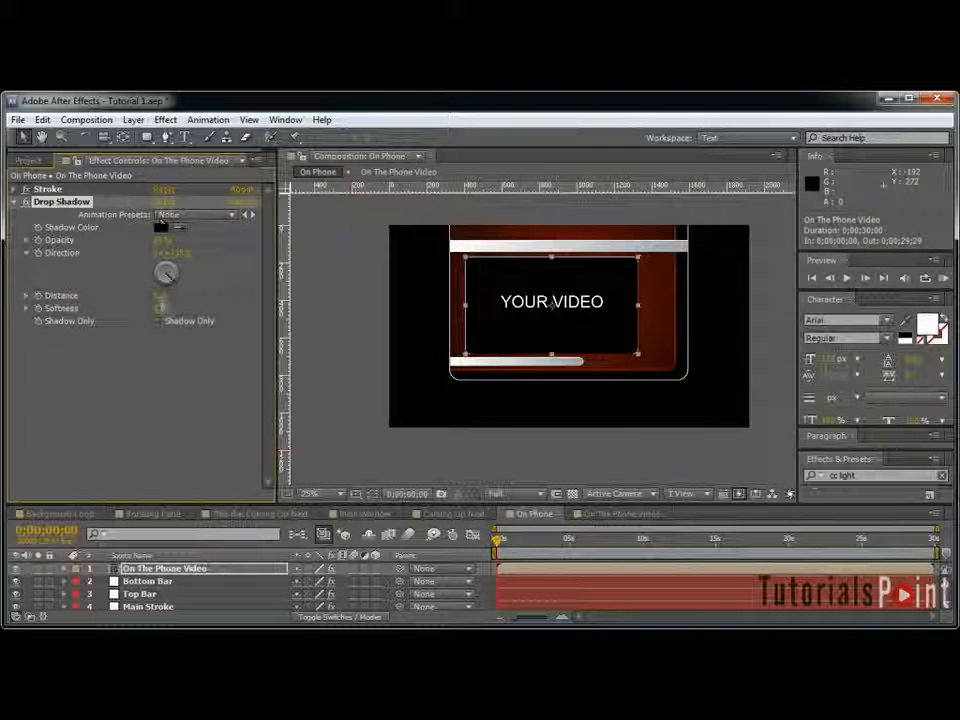
text(20)
click(182, 425)
Step: Examine the stroke and drop shadow along the video frame's lower-right corner up close
scroll(752, 361, up, 3)
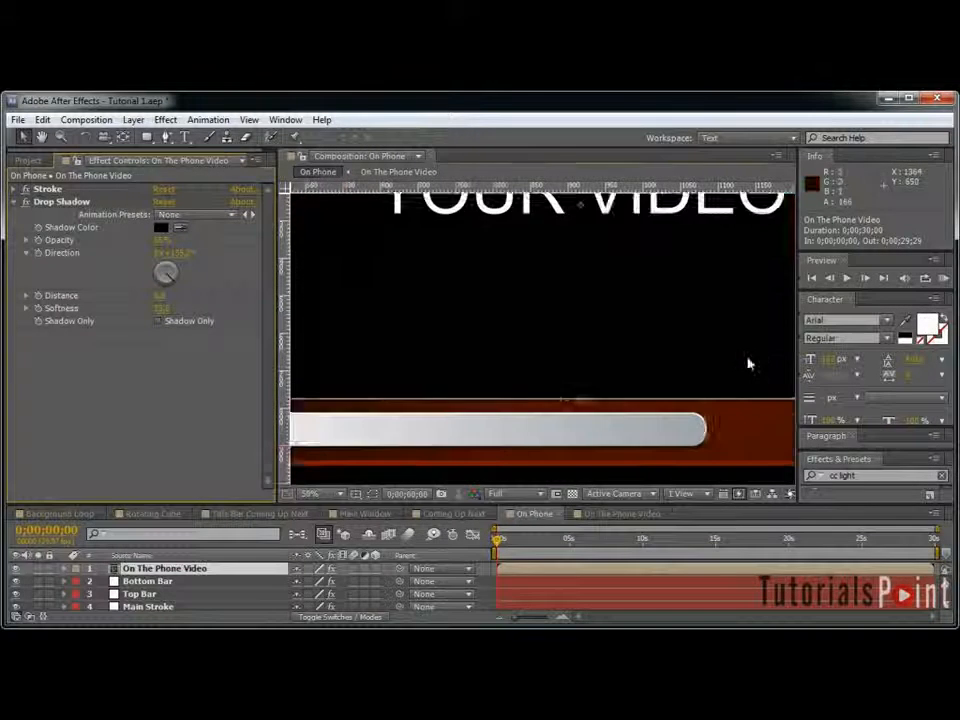
key(grave)
scroll(750, 430, up, 2)
drag(800, 421, 221, 396)
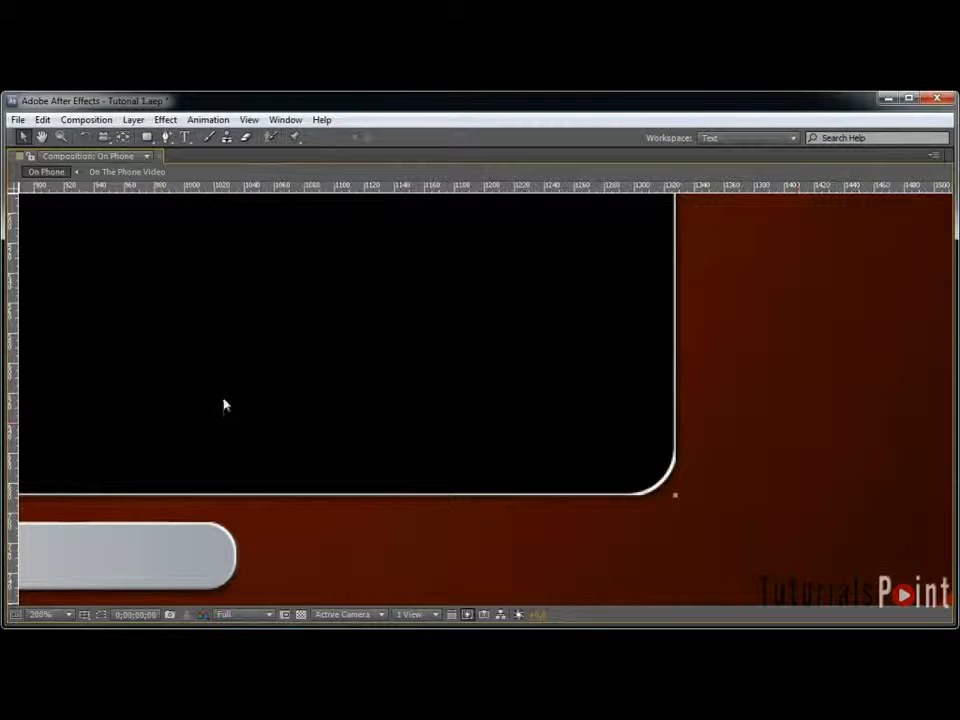
scroll(512, 414, down, 2)
scroll(507, 387, up, 1)
drag(204, 284, 280, 298)
key(grave)
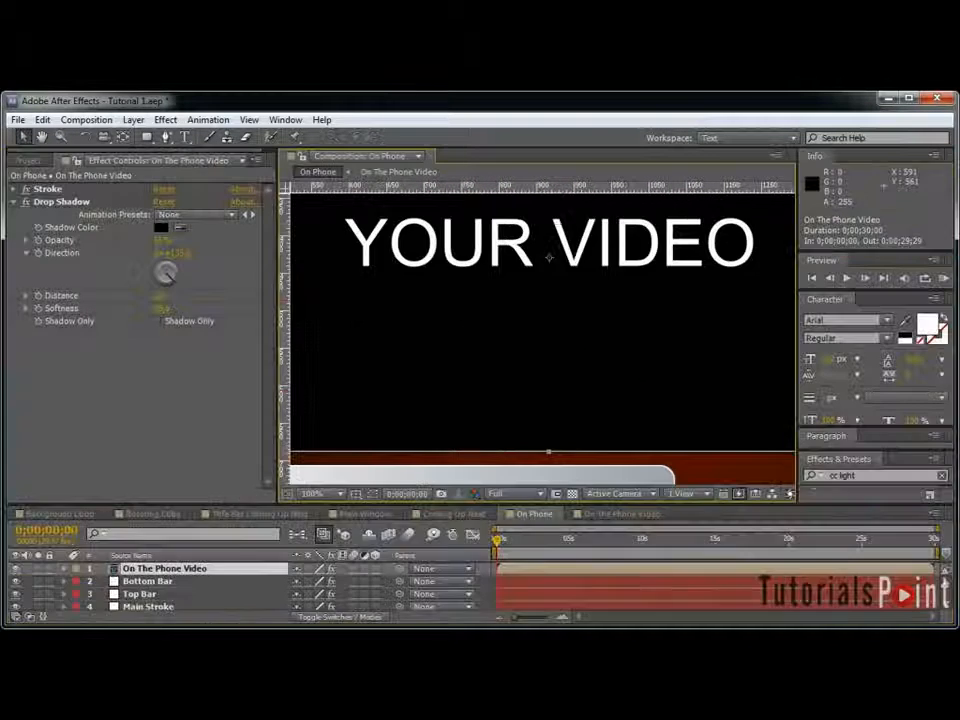
Step: Set the On The Phone Video layer's scale to 50% and check its spacing between the top and bottom bars
key(s)
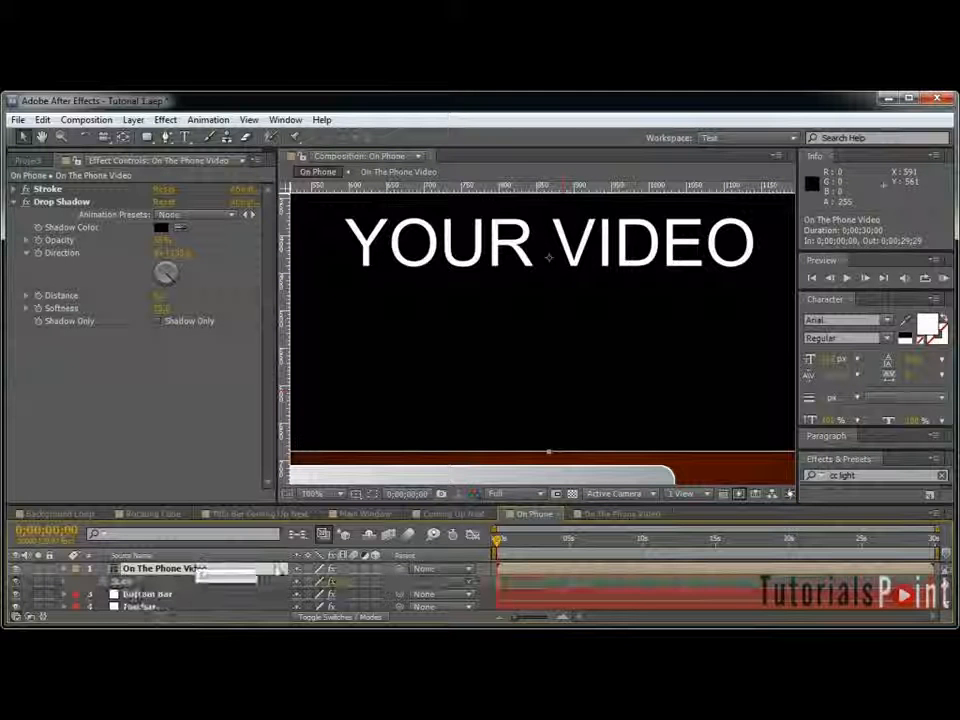
click(335, 581)
text(50)
key(Return)
key(grave)
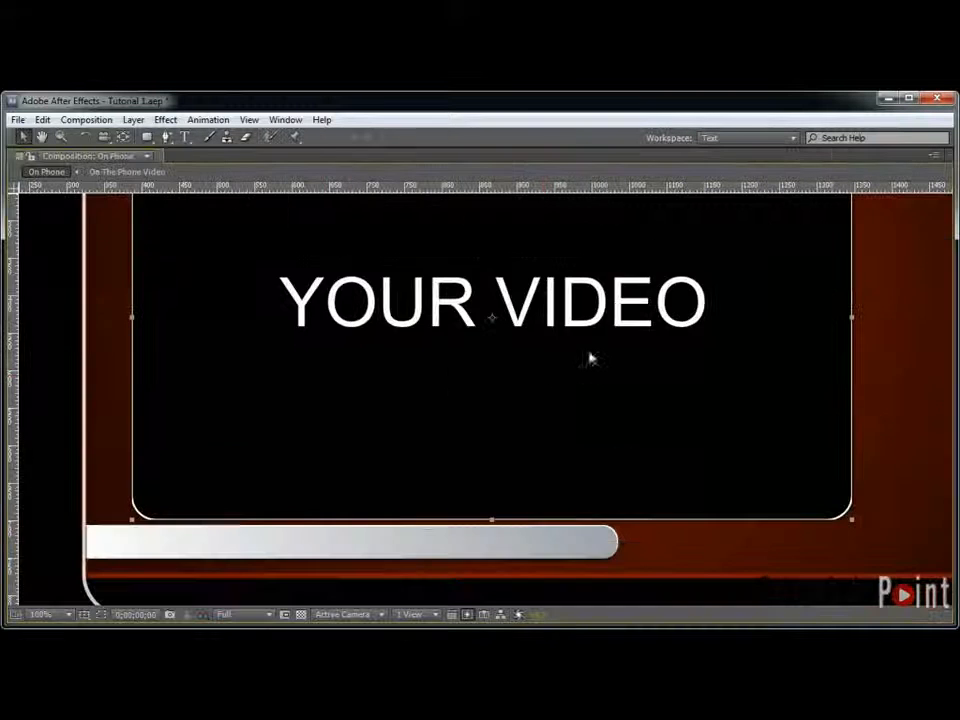
drag(643, 231, 638, 454)
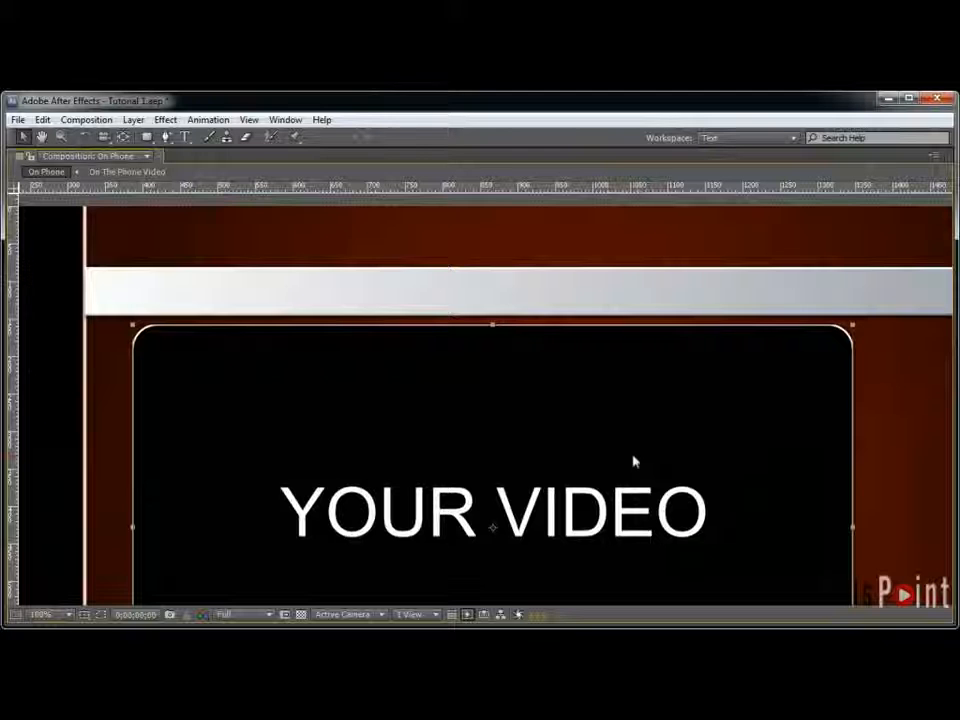
key(comma)
key(comma)
key(comma)
key(comma)
key(grave)
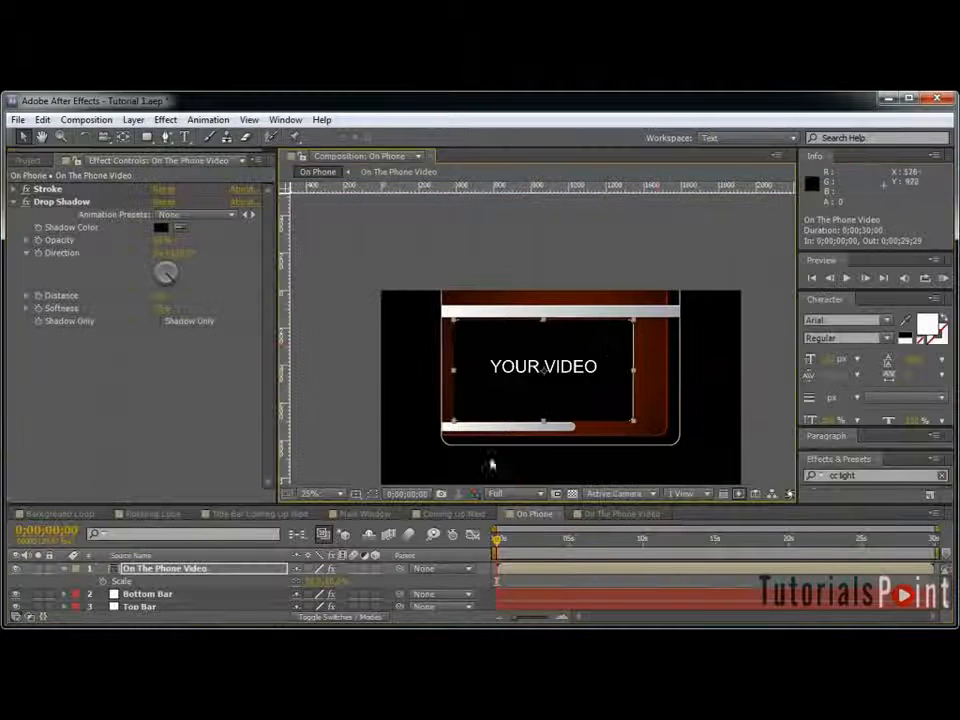
Step: Collapse the On The Phone Video layer's properties and open the On The Phone Video composition
click(66, 572)
click(28, 160)
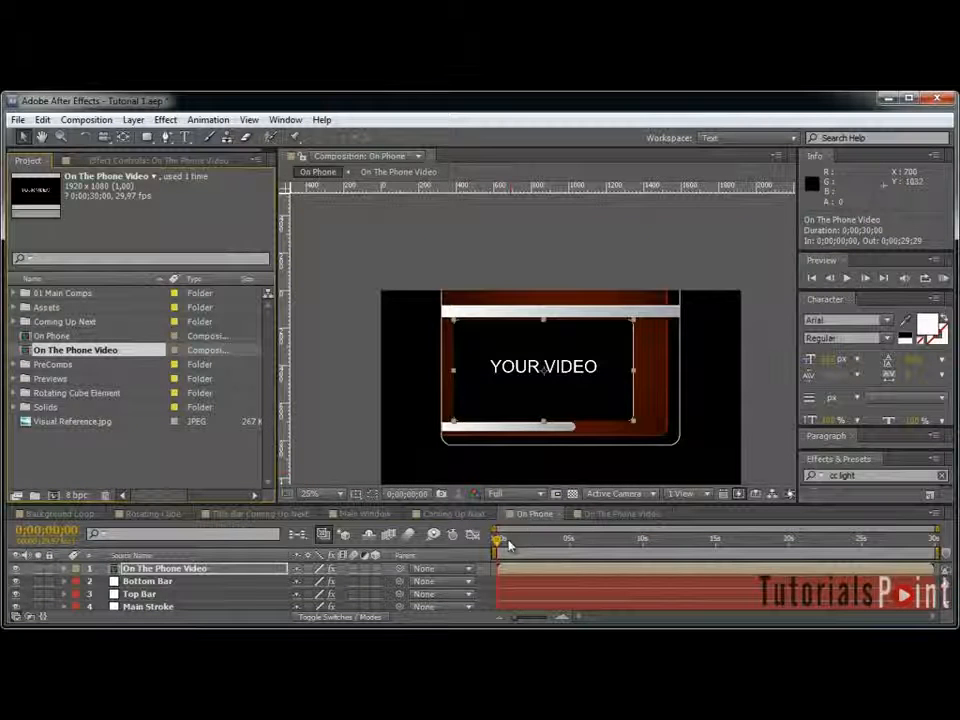
click(640, 514)
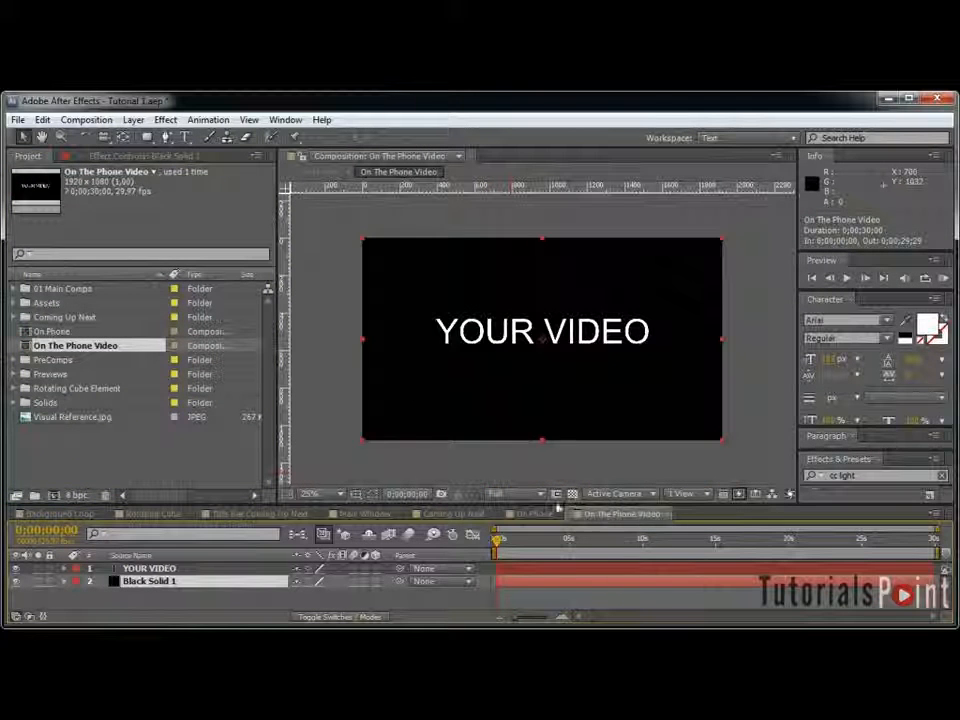
Step: Group the On Phone and On The Phone Video compositions in a new project folder named On The Phone, and expand the folder
click(52, 331)
ctrl+click(75, 345)
drag(75, 345, 40, 496)
text(On THe Phone)
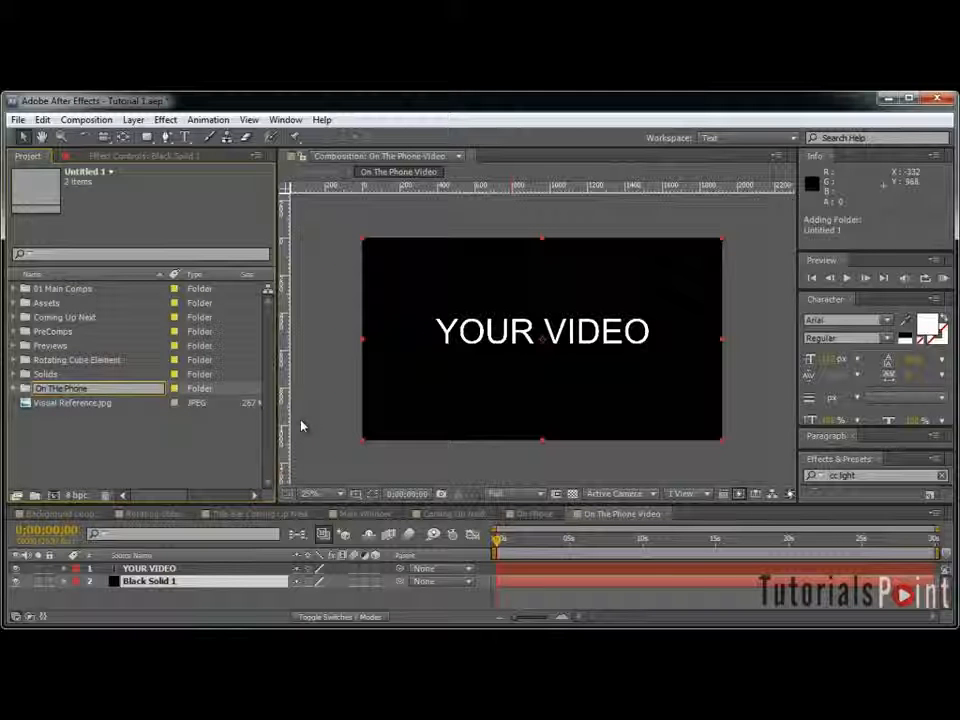
key(Return)
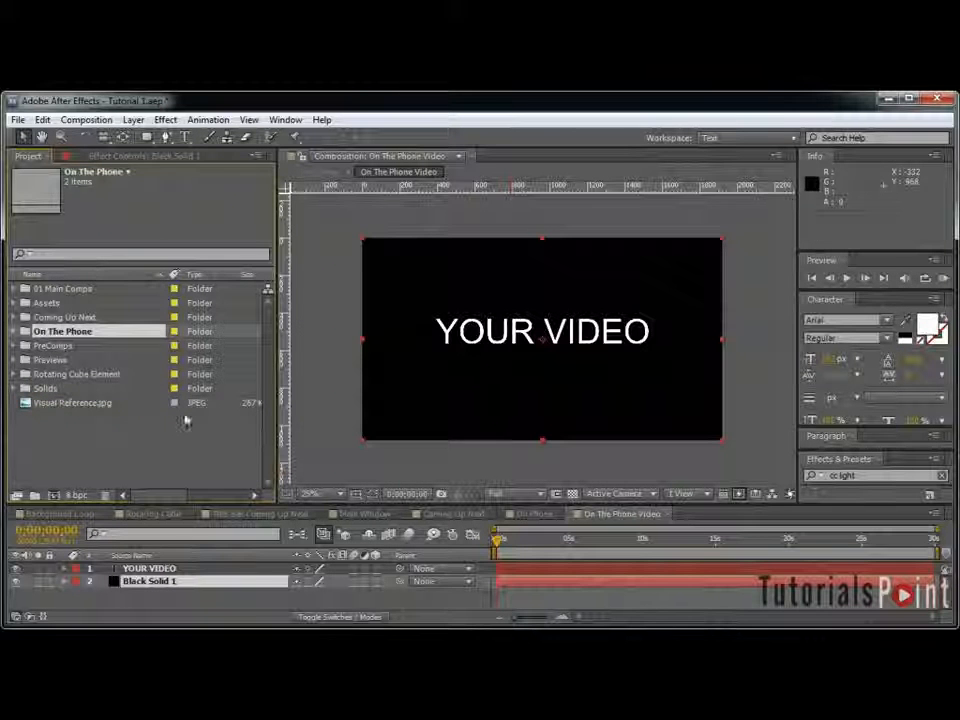
double_click(90, 331)
click(90, 360)
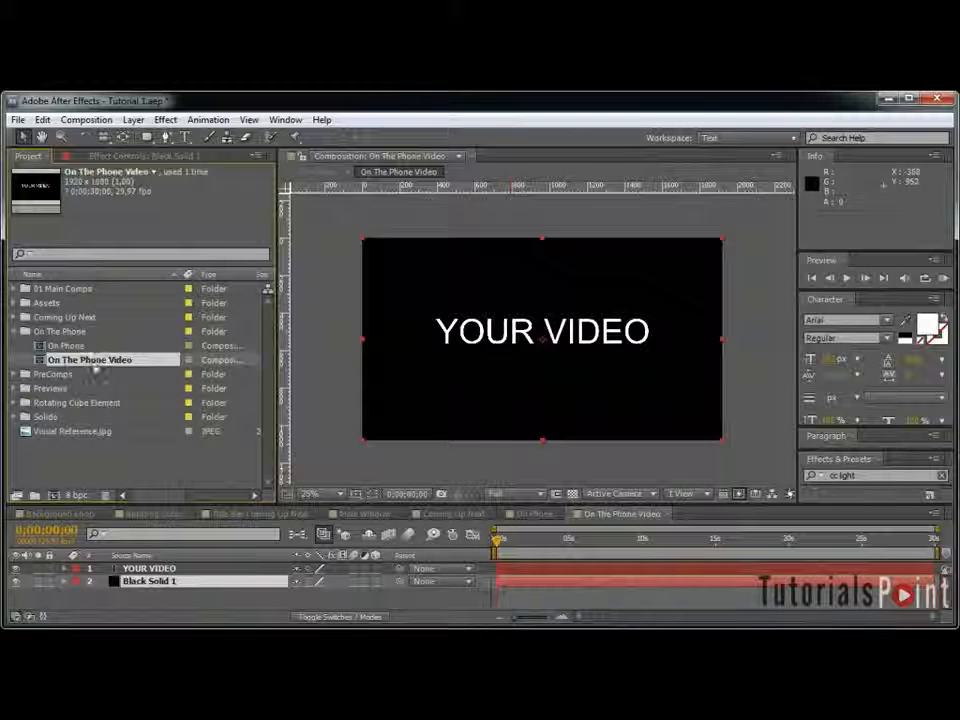
Step: Create a new composition from the On Phone composition and name it On PhoneMain
drag(61, 346, 54, 495)
key(ctrl+k)
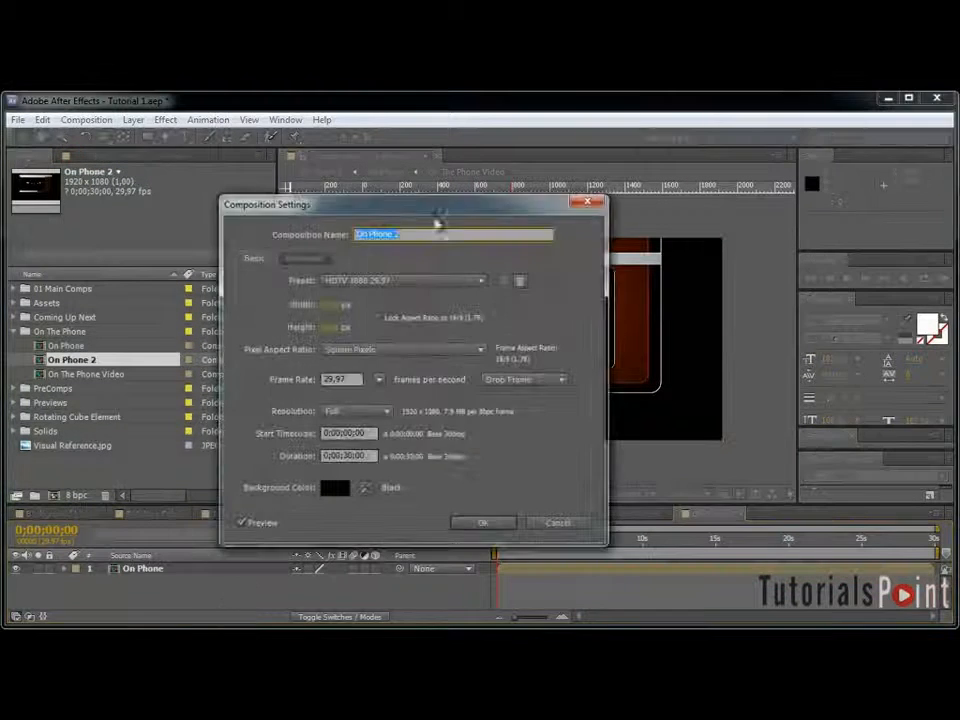
text(On PhoneMain)
key(Return)
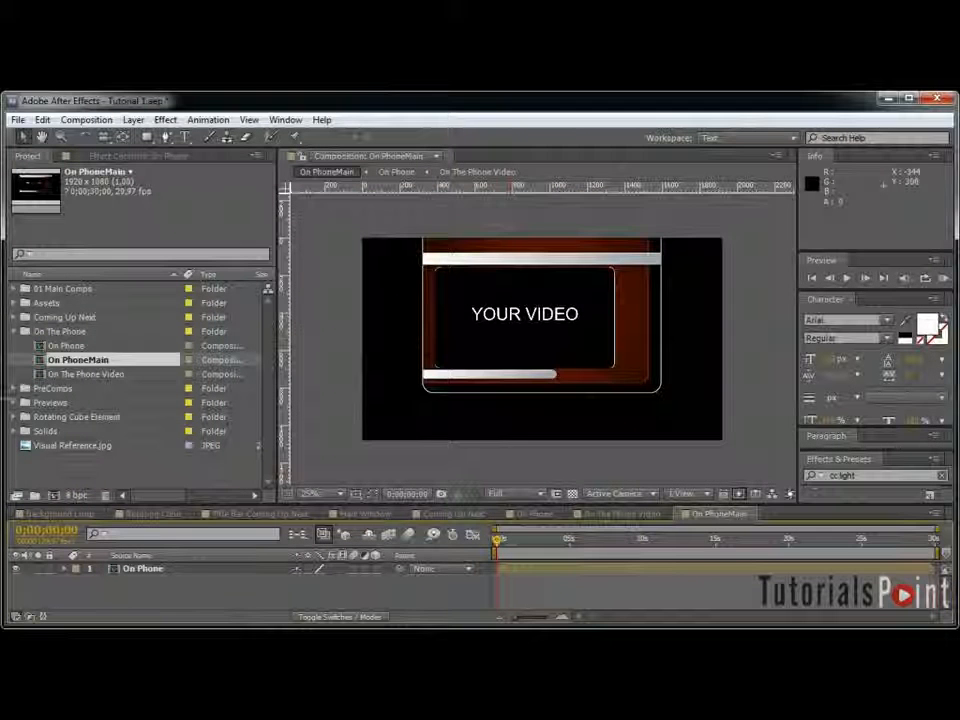
Step: Add Background Loop beneath and Rotating Cube above the On Phone layer in On PhoneMain, and go to time 0;00;04;20
click(16, 289)
click(75, 317)
drag(84, 302, 190, 566)
click(565, 540)
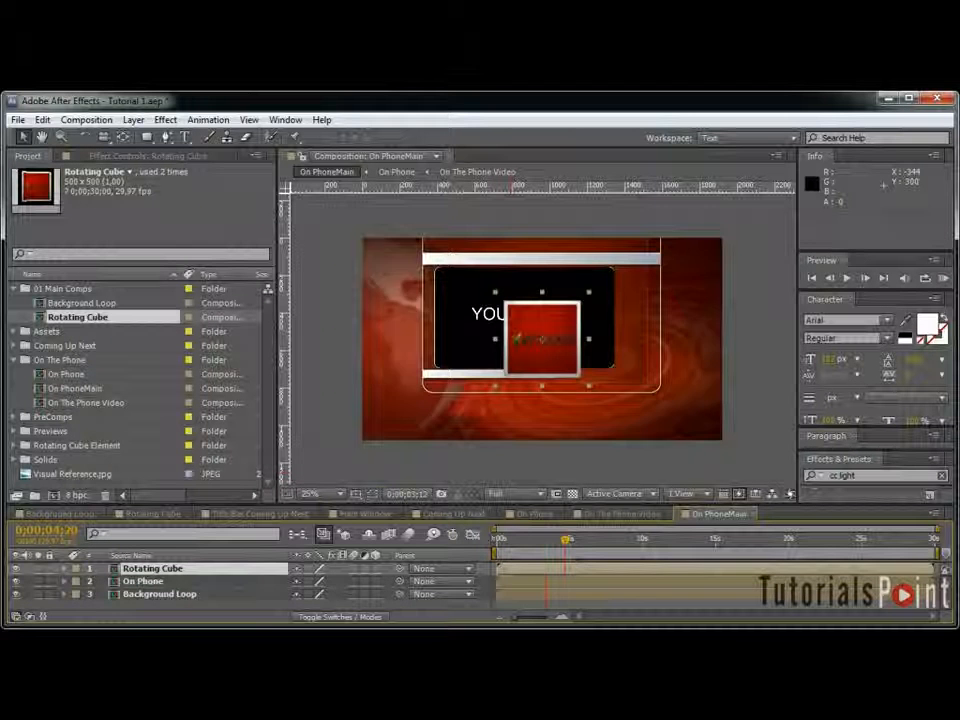
Step: Scale the Rotating Cube layer to 50% and place it near the frame's lower-left corner, at about 320, 852, within the safe margins
text(s)
text(50)
key(Return)
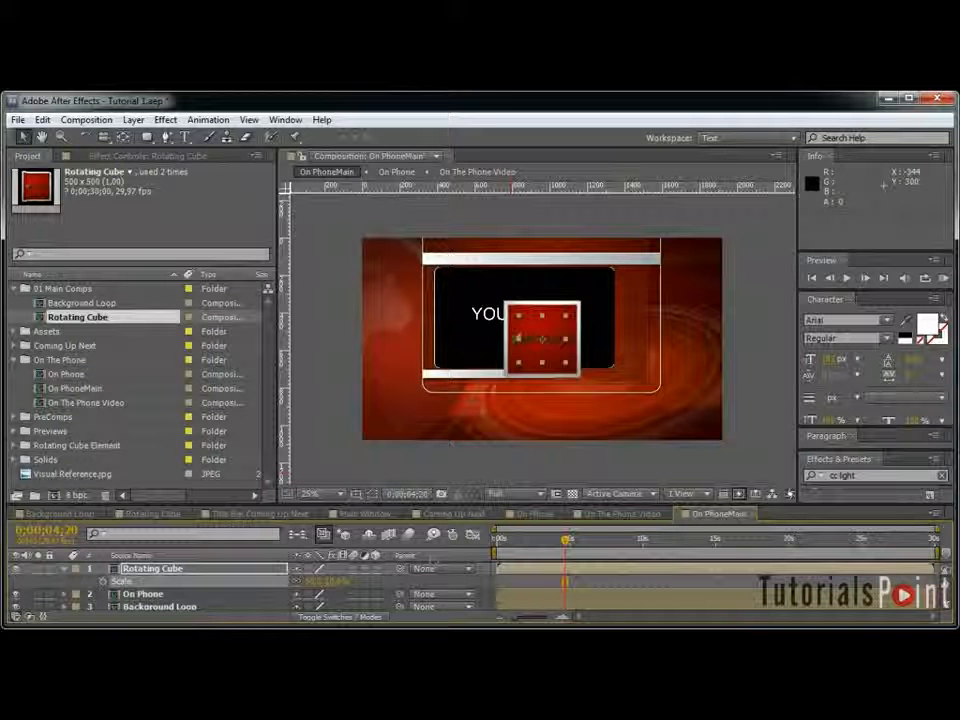
drag(547, 349, 434, 406)
key(apostrophe)
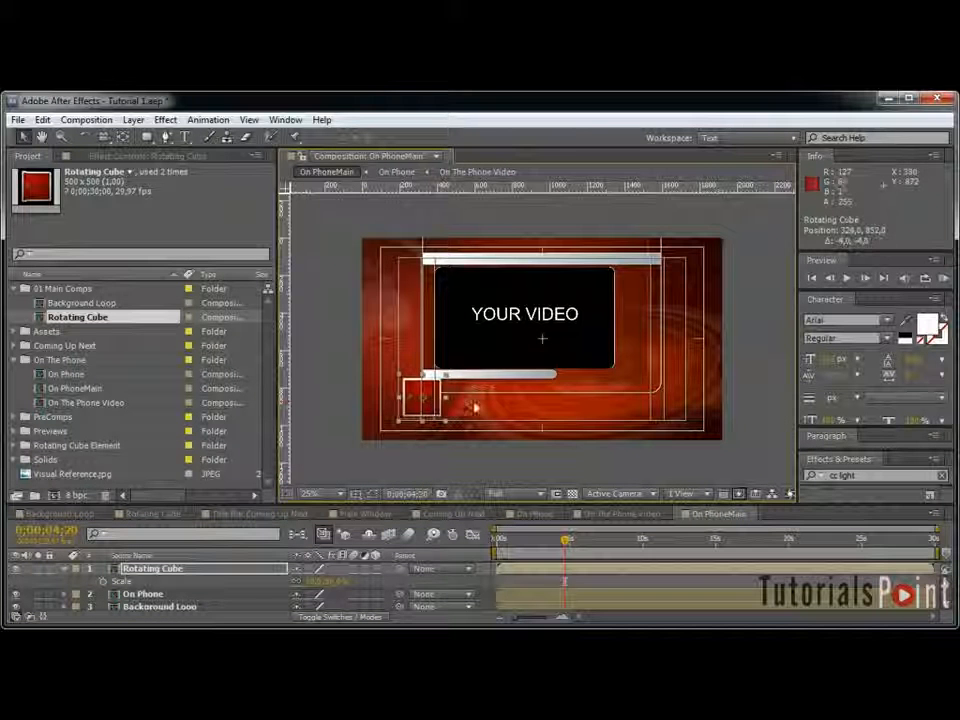
key(apostrophe)
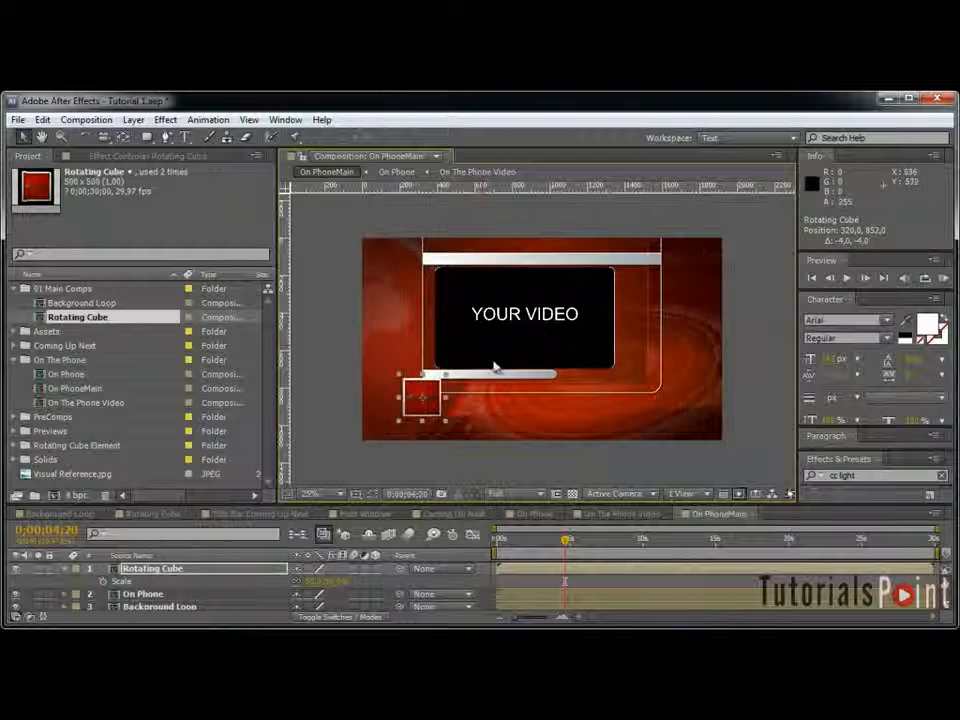
Step: Try to shift the On Phone layer's position vertically within the On PhoneMain composition
click(205, 594)
key(p)
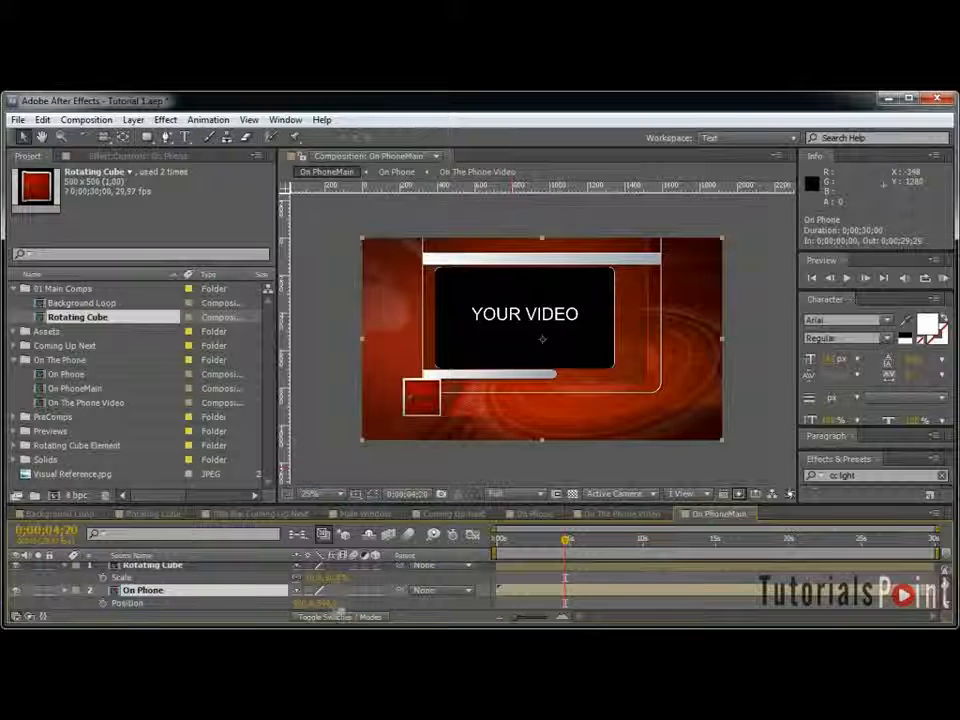
key(shift+Up)
key(shift+Up)
key(shift+Up)
key(shift+Up)
key(shift+Up)
key(shift+Up)
key(shift+Up)
key(shift+Up)
key(shift+Up)
key(shift+Up)
key(shift+Up)
key(shift+Up)
key(shift+Up)
key(shift+Up)
key(shift+Up)
key(shift+Up)
key(shift+Up)
key(shift+Up)
key(shift+Up)
key(shift+Up)
key(shift+Down)
key(shift+Down)
key(shift+Down)
key(shift+Down)
key(shift+Down)
key(shift+Down)
key(shift+Down)
key(shift+Down)
key(shift+Down)
key(shift+Down)
key(shift+Down)
key(shift+Down)
key(shift+Down)
key(shift+Down)
key(shift+Down)
key(shift+Down)
key(shift+Down)
key(shift+Down)
key(shift+Down)
key(shift+Down)
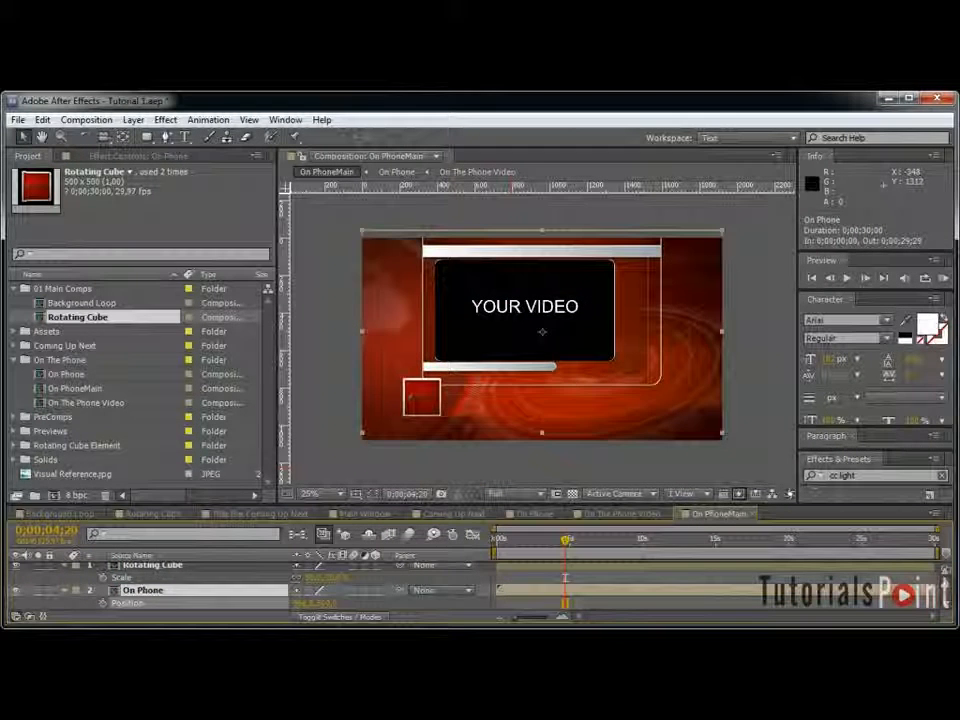
key(shift+Down)
key(shift+Down)
key(shift+Down)
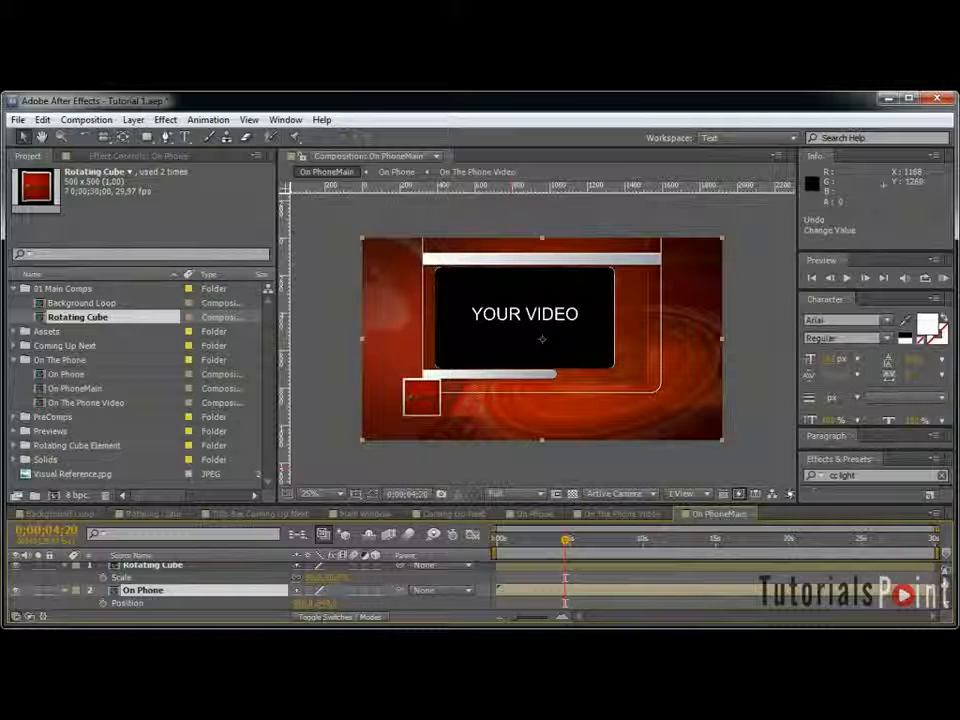
drag(300, 597, 470, 405)
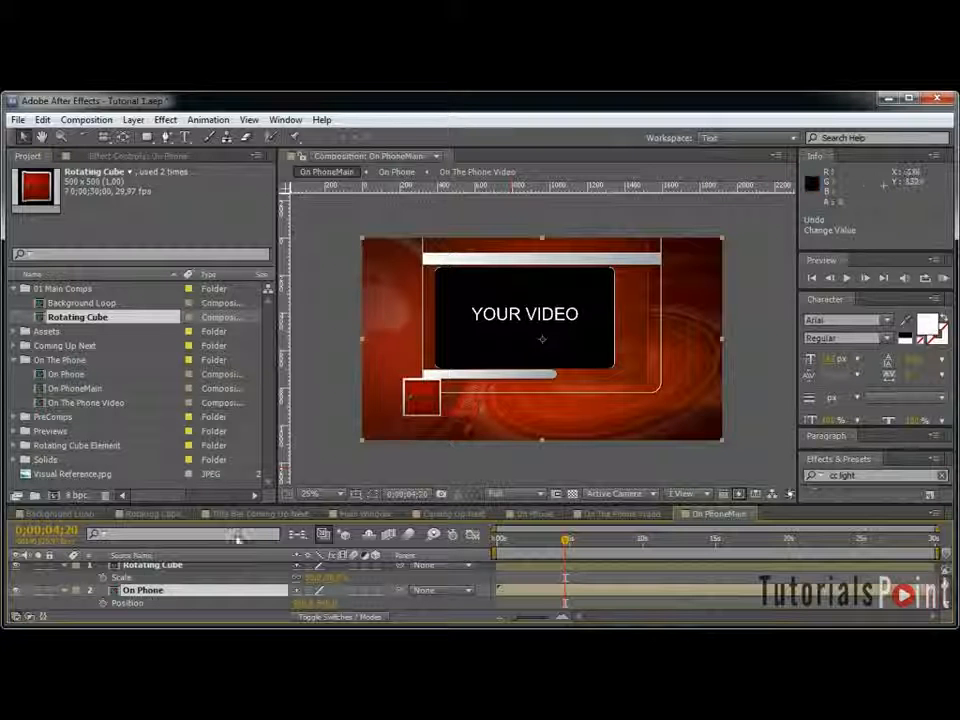
Step: Collapse the Rotating Cube and On Phone layers' properties and deselect all layers
click(64, 566)
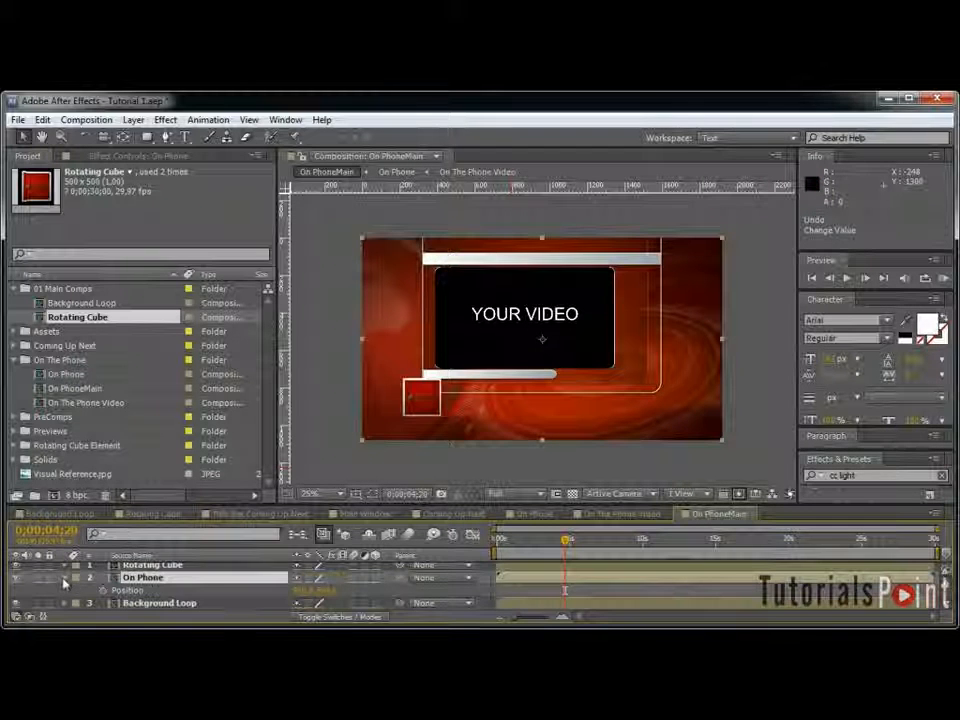
click(64, 580)
click(453, 612)
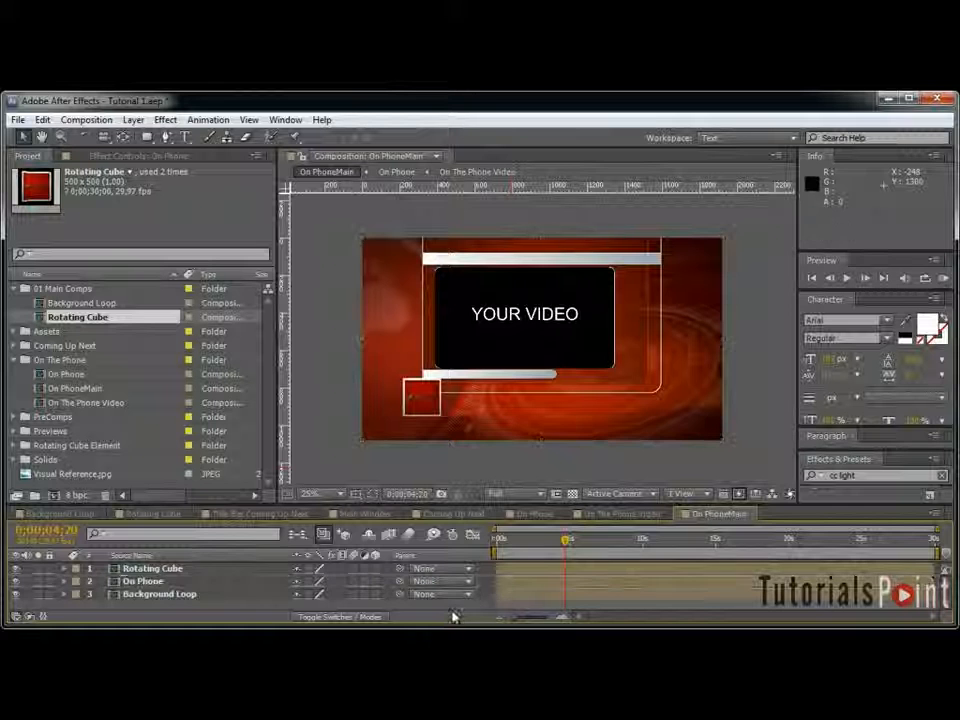
Step: Collapse the open project folders and delete the Visual Reference.jpg footage from the project
click(15, 287)
click(16, 331)
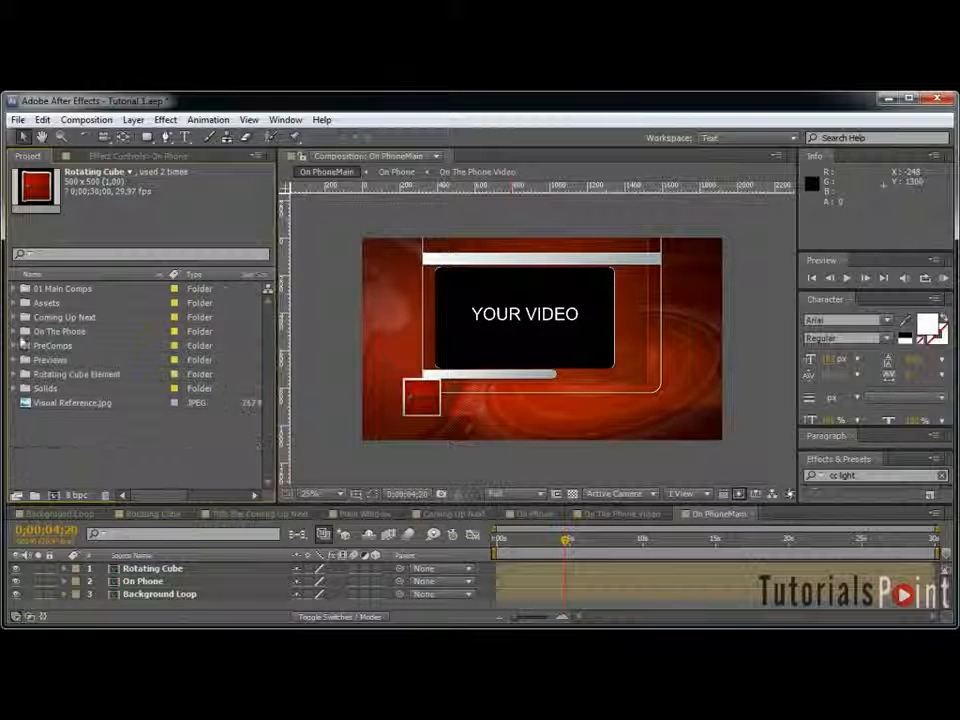
click(79, 404)
key(Delete)
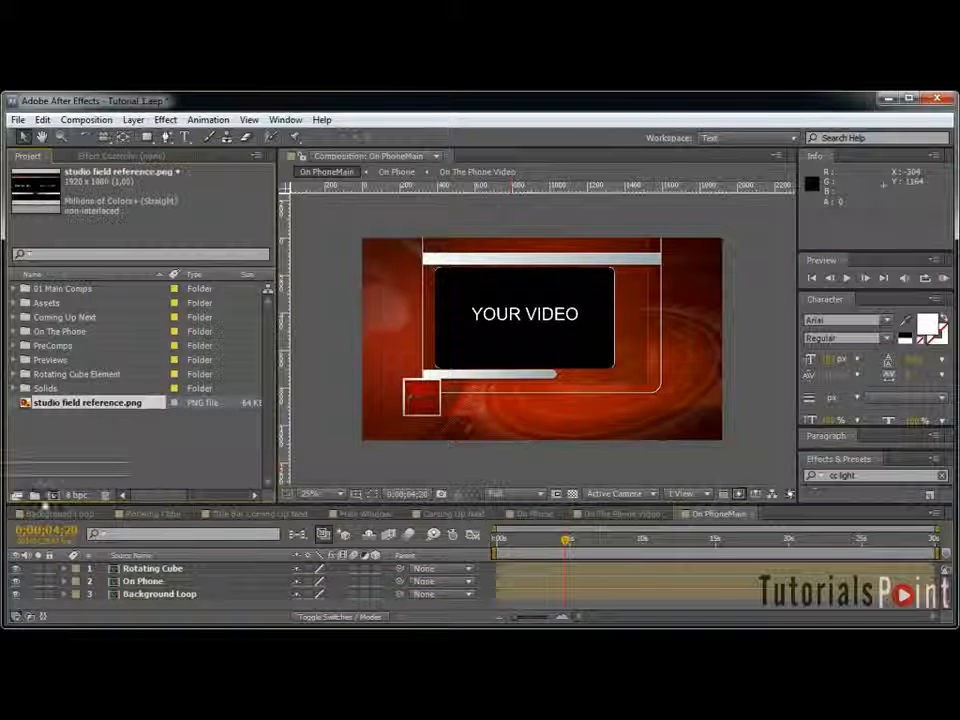
Step: Create a composition from studio field reference.png and inspect the gap between its studio and field video frames
drag(58, 505, 55, 496)
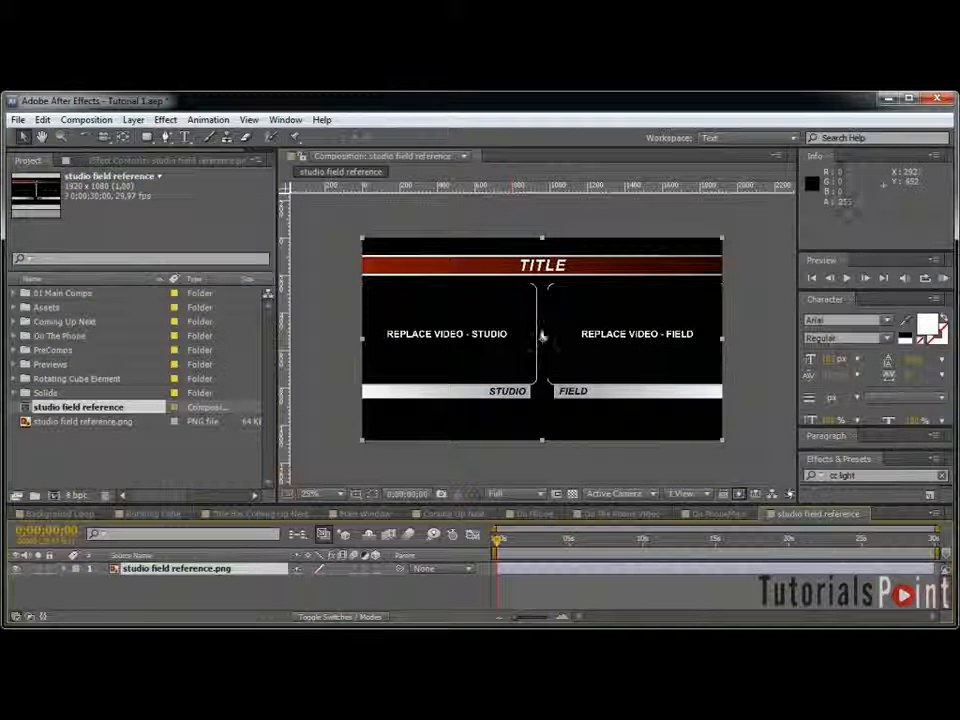
scroll(670, 350, up, 2)
drag(553, 317, 596, 317)
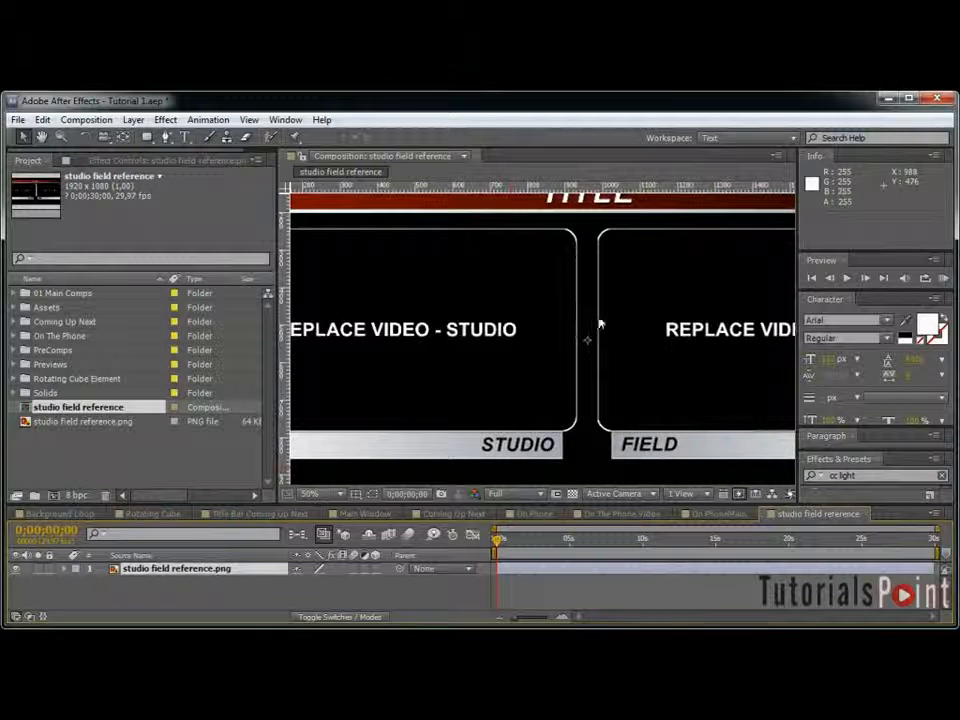
scroll(530, 332, down, 2)
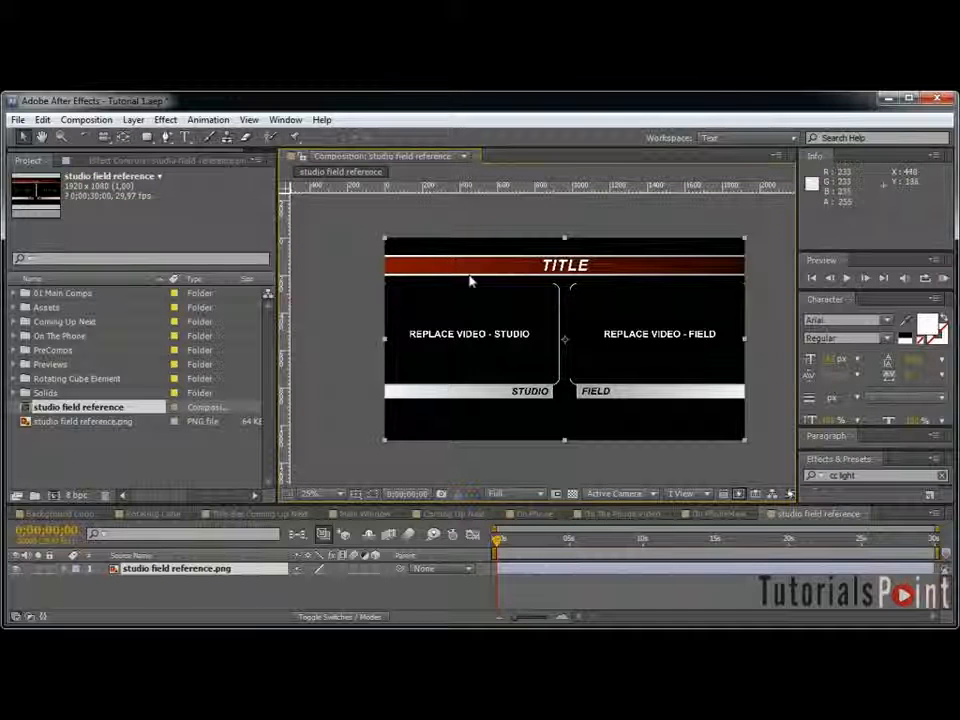
Step: Create a solid named Top Line above the studio field reference image and hide it
key(ctrl+y)
text(Top Line)
key(Return)
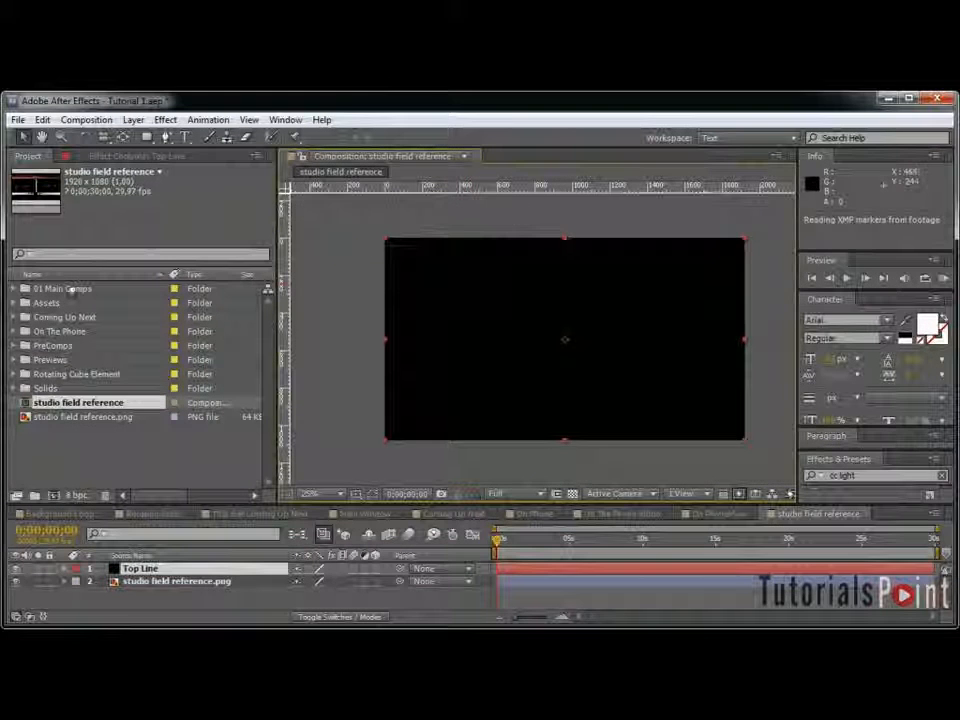
click(15, 569)
Step: Place a horizontal guide exactly on the upper edge of the white line above the title bar
key(grave)
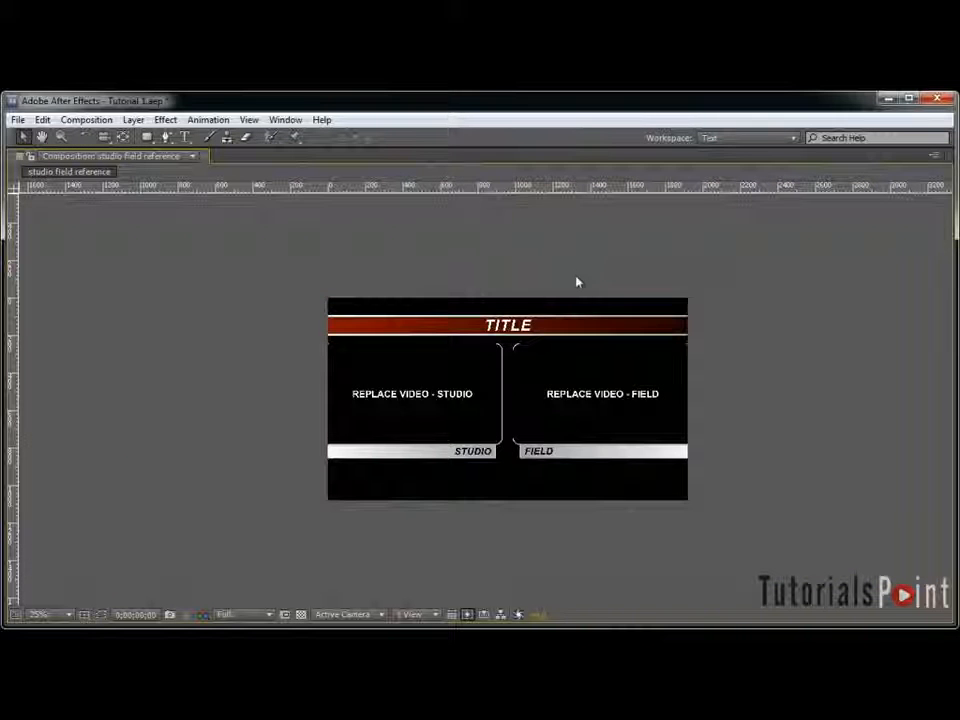
drag(577, 279, 632, 306)
key(space)
scroll(634, 306, up, 3)
drag(532, 250, 572, 544)
scroll(590, 452, up, 1)
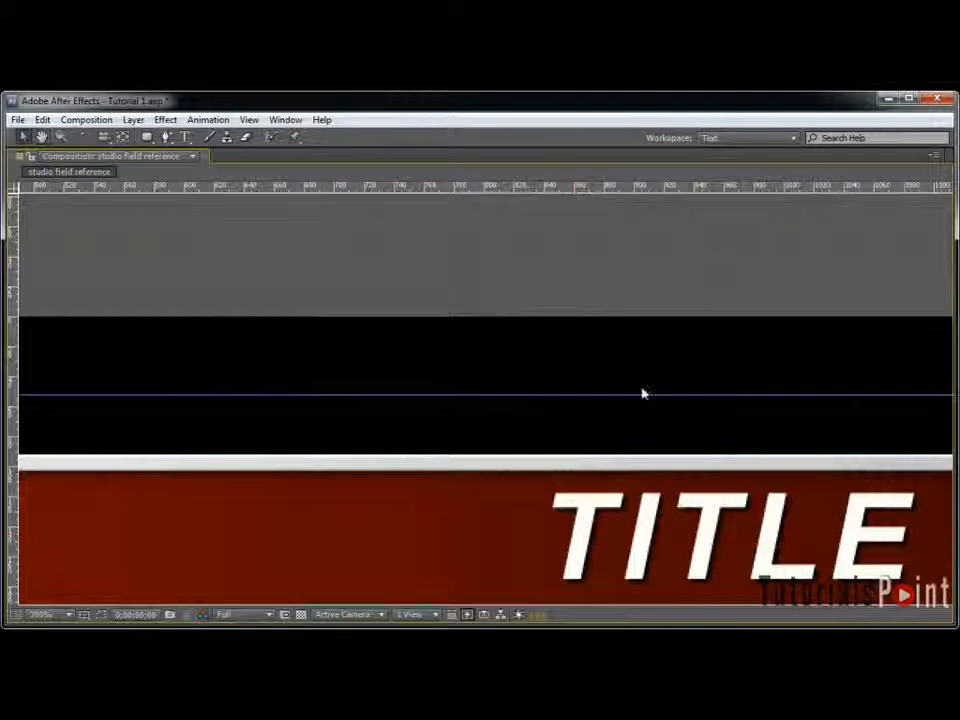
click(301, 614)
drag(600, 396, 579, 455)
click(302, 615)
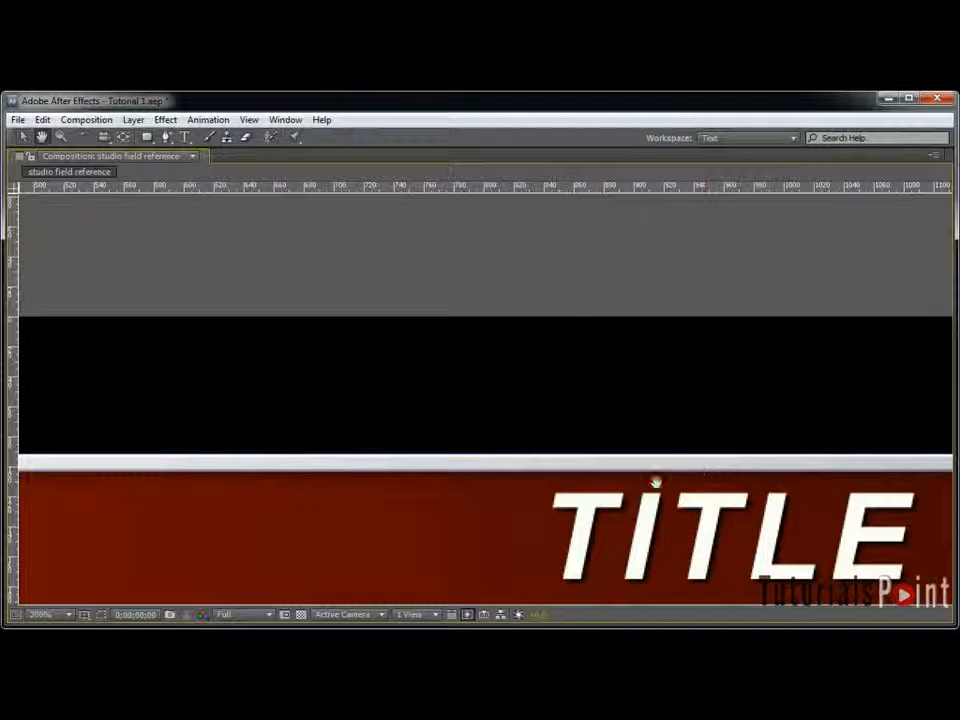
Step: Add horizontal guides along the remaining edges of the white lines above and below the title bar
scroll(690, 482, down, 5)
drag(580, 188, 638, 354)
drag(488, 188, 694, 334)
scroll(694, 336, down, 2)
key(grave)
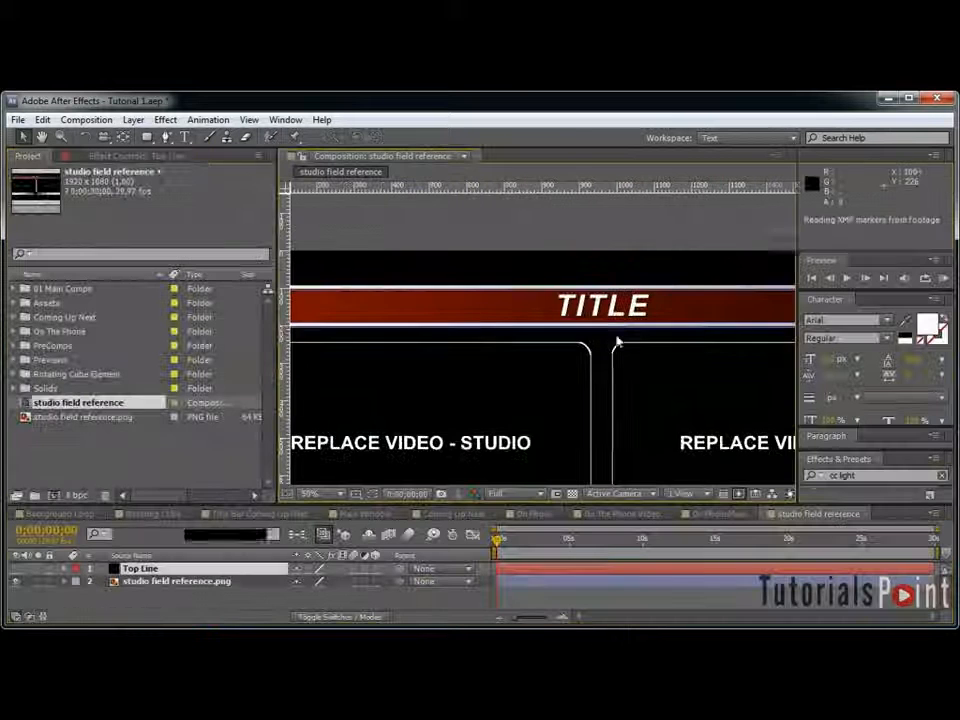
Step: Show the Top Line solid and draw a thin rectangular mask on it between the two upper guides, across the frame's left edge
click(15, 581)
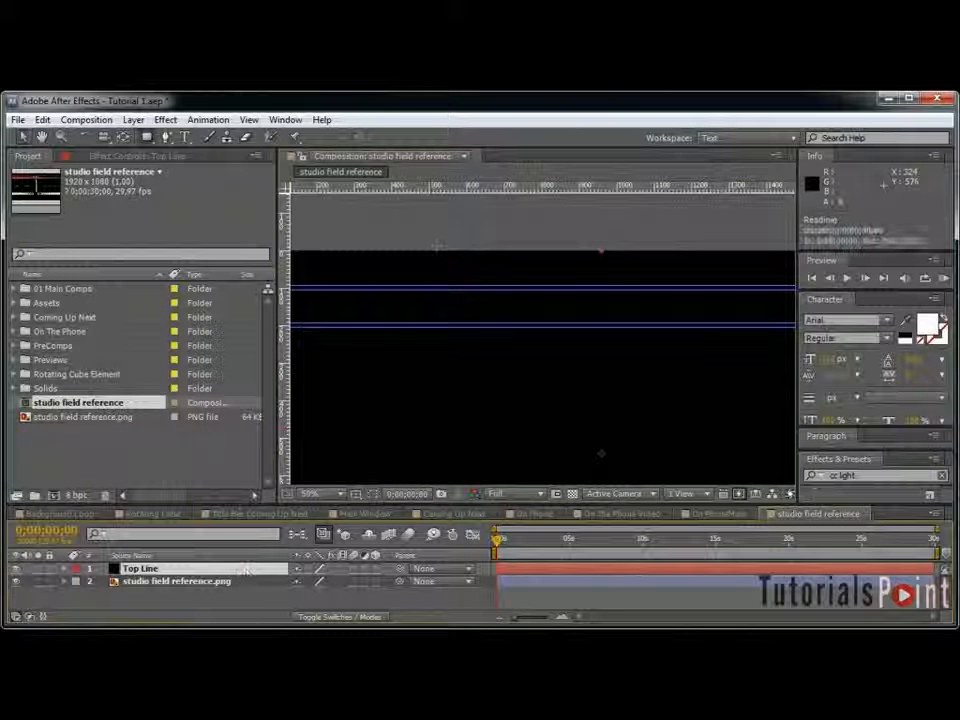
key(grave)
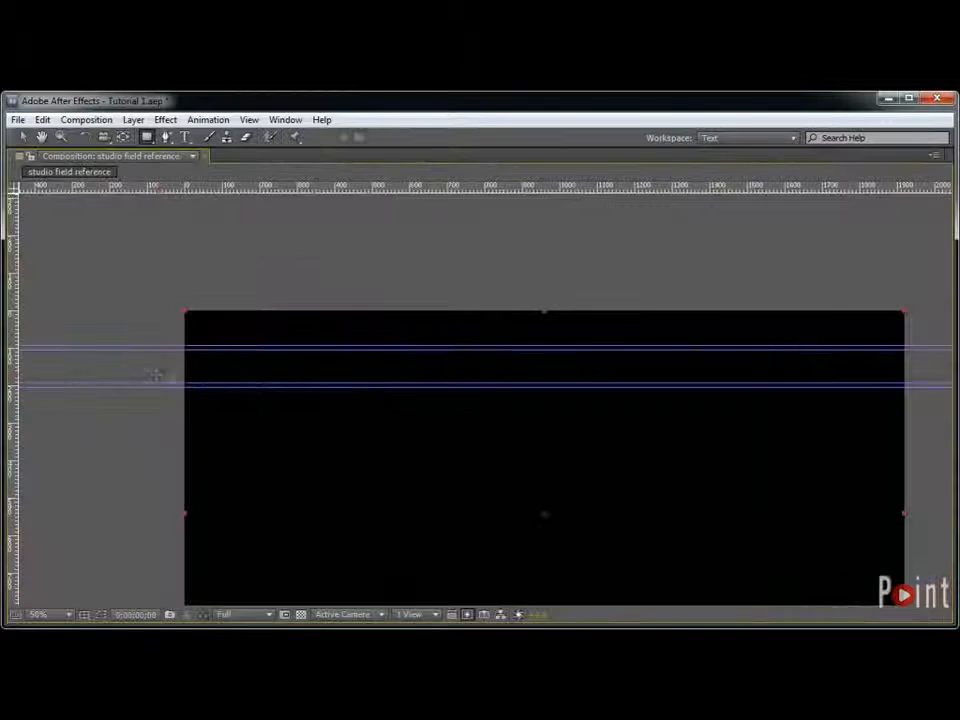
scroll(440, 358, up, 5)
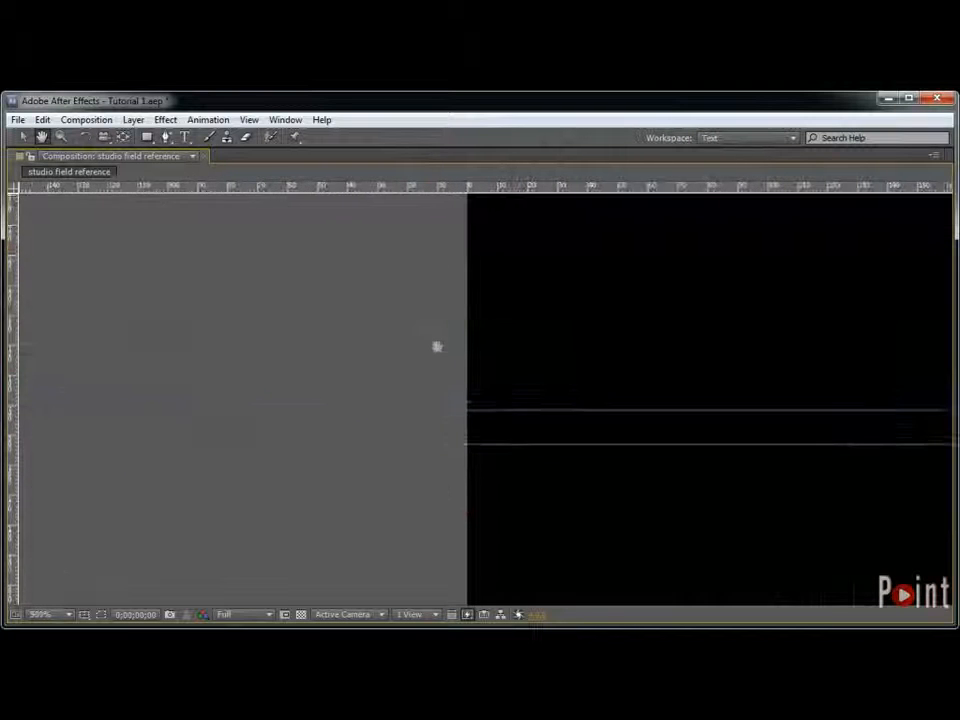
drag(398, 438, 600, 470)
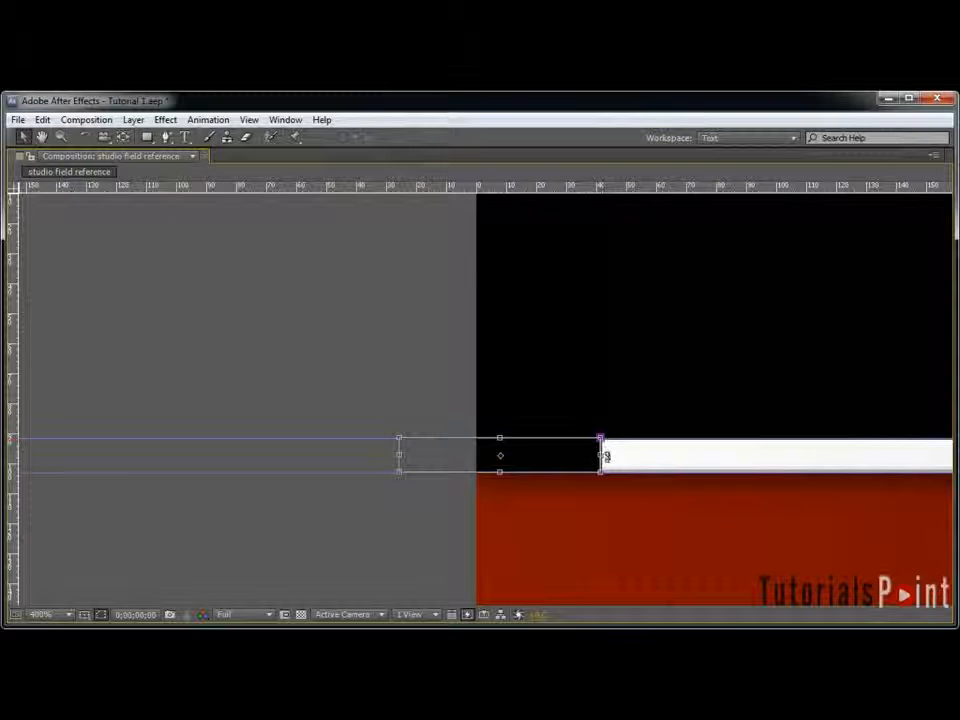
Step: Stretch the Top Line mask's right side just past the right edge of the frame
scroll(603, 450, down, 4)
drag(516, 411, 313, 436)
key(space)
scroll(432, 442, down, 2)
key(space)
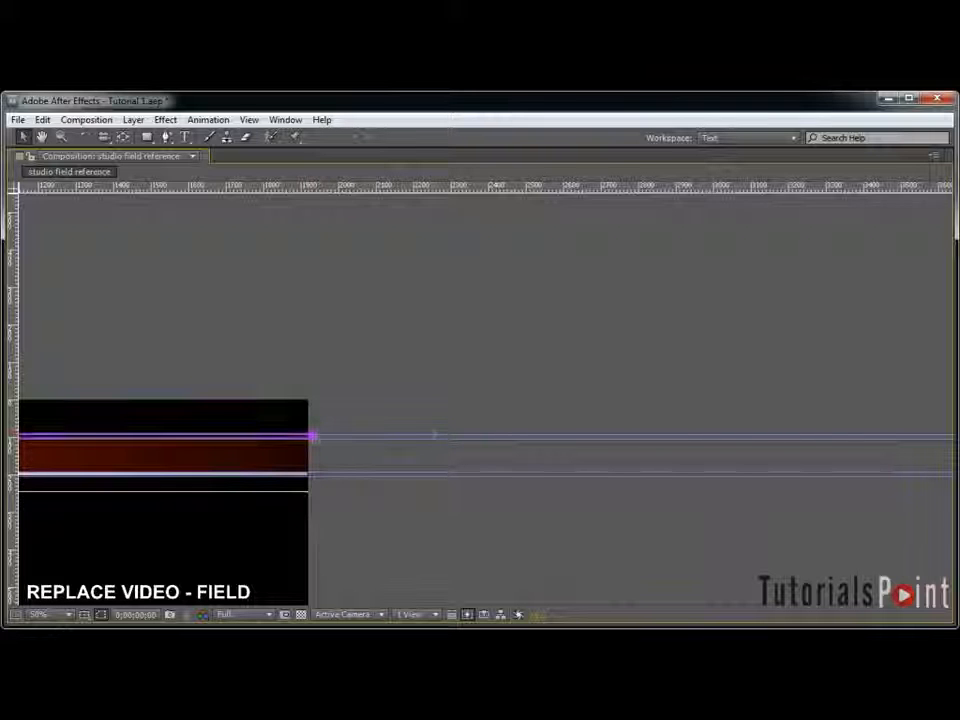
Step: Try to lower the Top Line mask's bottom edge, and undo the change
key(shift+Down)
key(shift+Down)
key(shift+Down)
key(shift+Down)
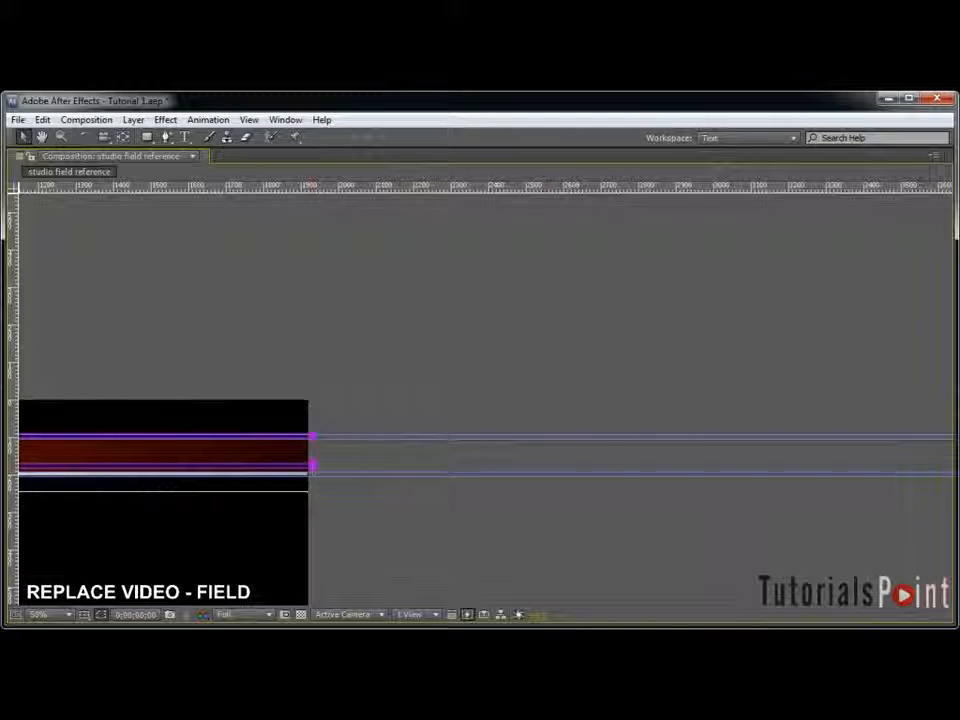
key(ctrl+z)
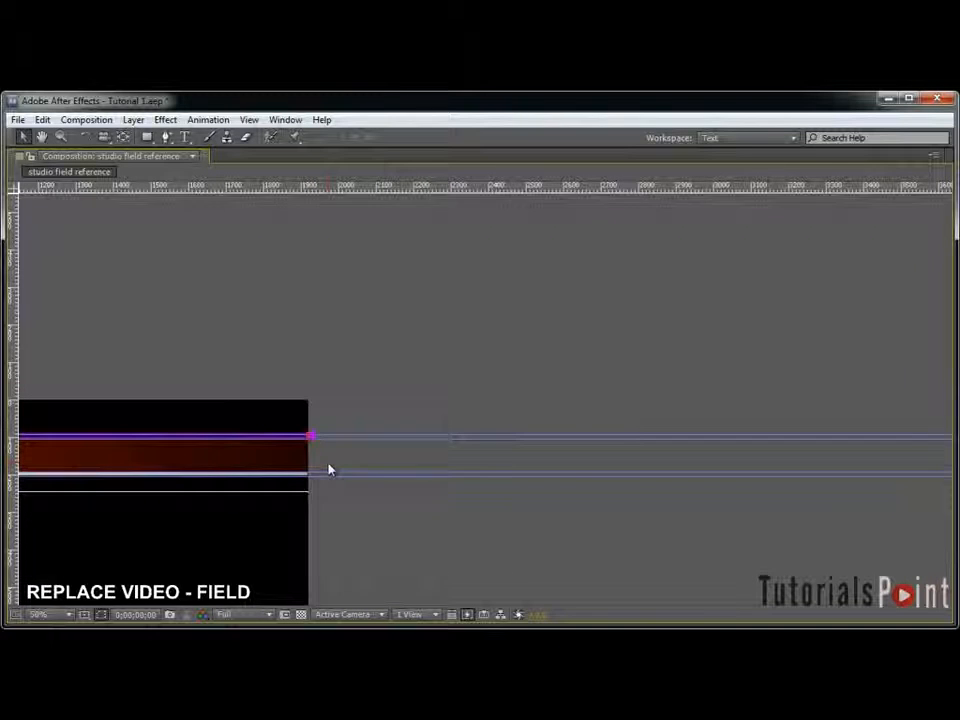
Step: Check the mask's alignment with the white line above the title up close, and collapse the Top Line layer's properties
drag(273, 449, 709, 441)
scroll(435, 447, up, 1)
scroll(436, 448, up, 1)
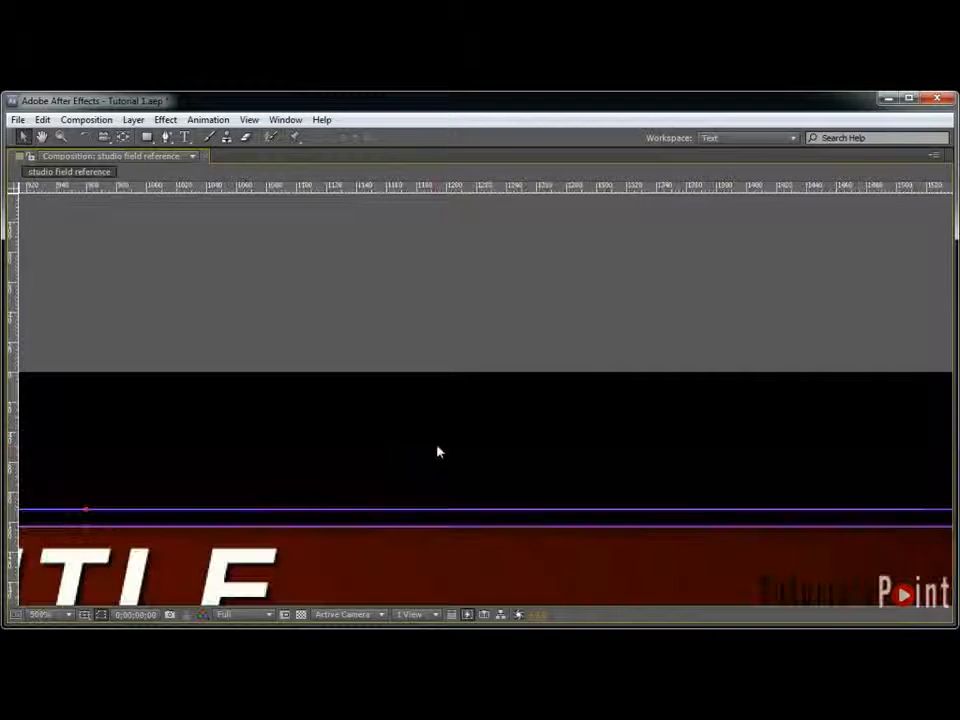
scroll(440, 454, down, 1)
scroll(630, 485, down, 1)
key(grave)
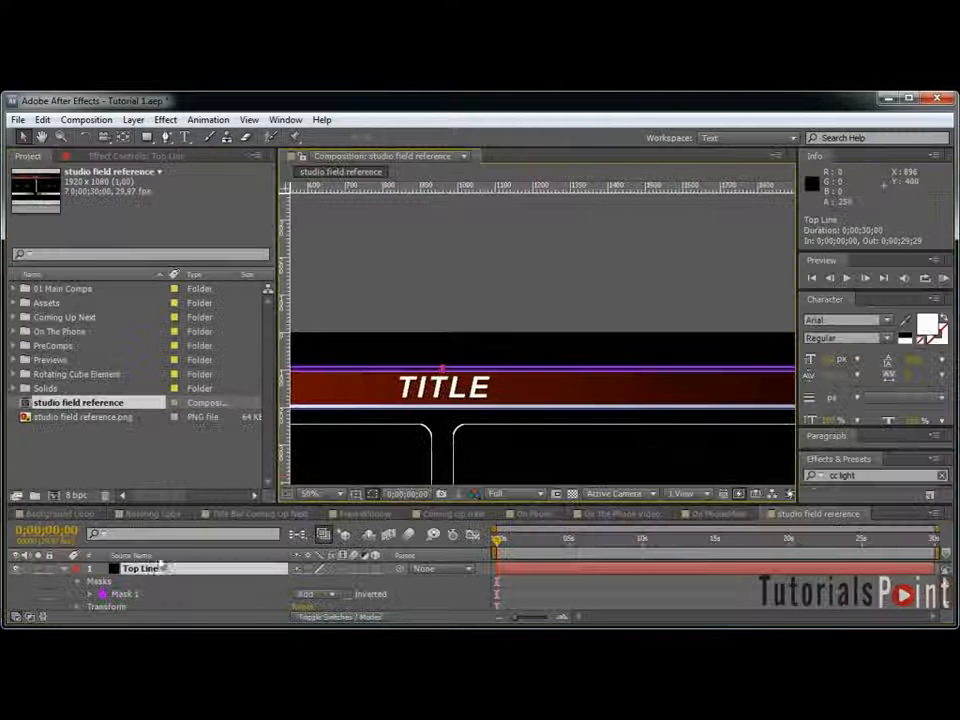
click(65, 569)
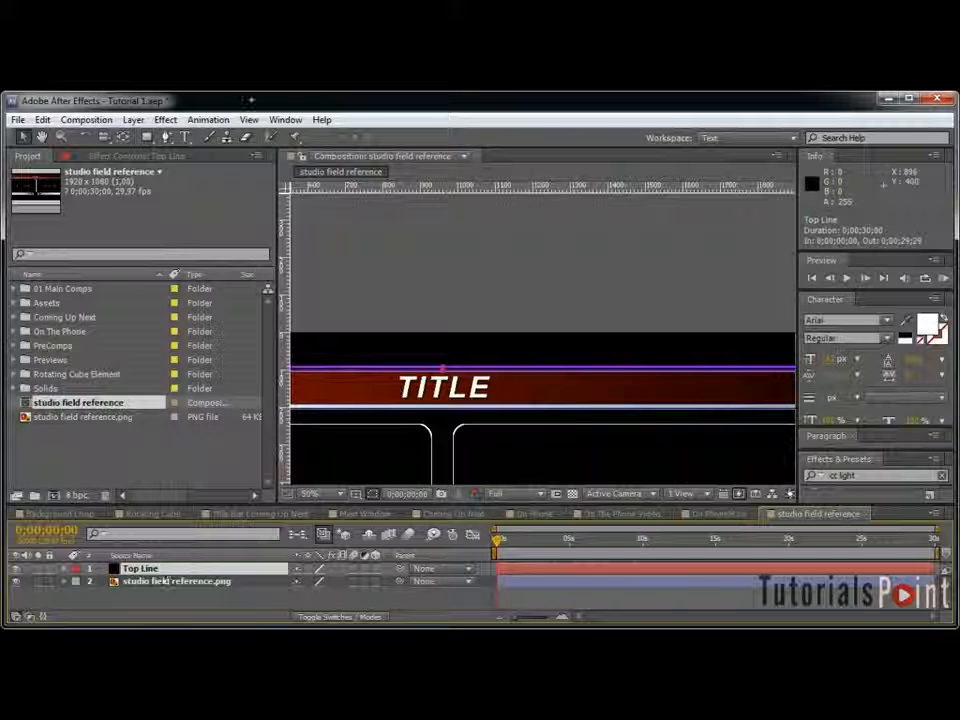
Step: Apply a Ramp effect to the Top Line layer and place its start point on the line at the frame's left edge
click(163, 120)
mouse_move(285, 358)
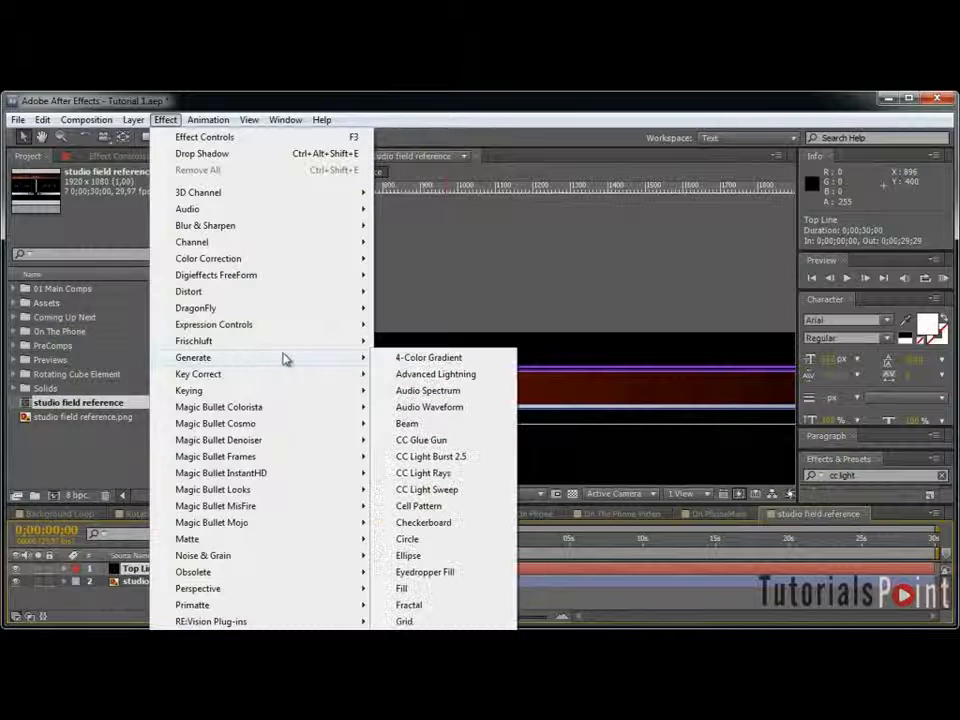
click(409, 687)
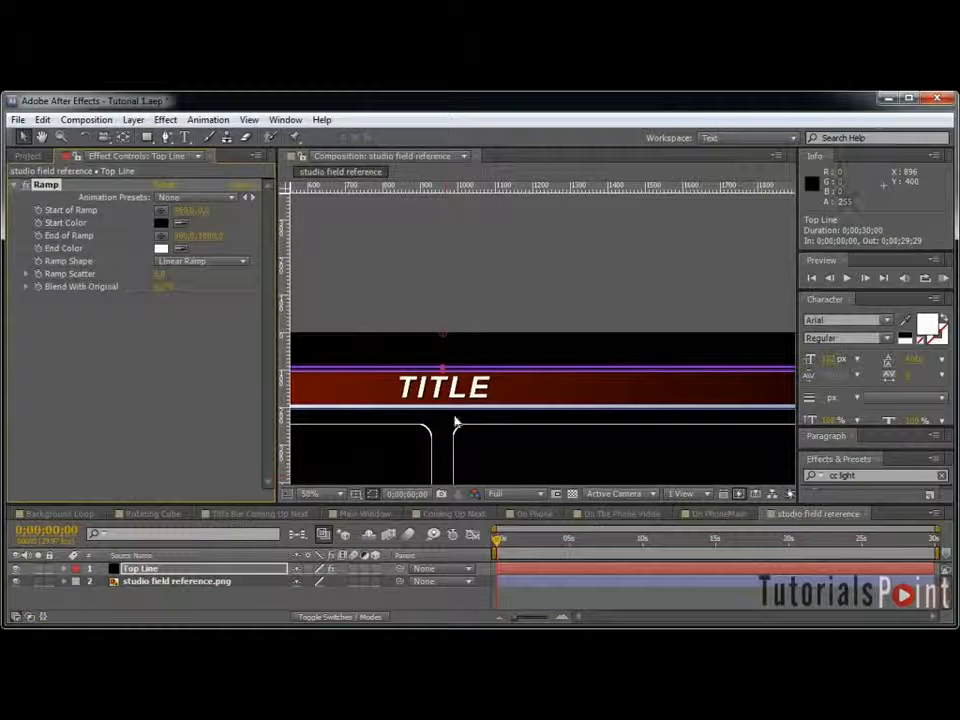
key(grave)
key(space)
drag(133, 394, 443, 393)
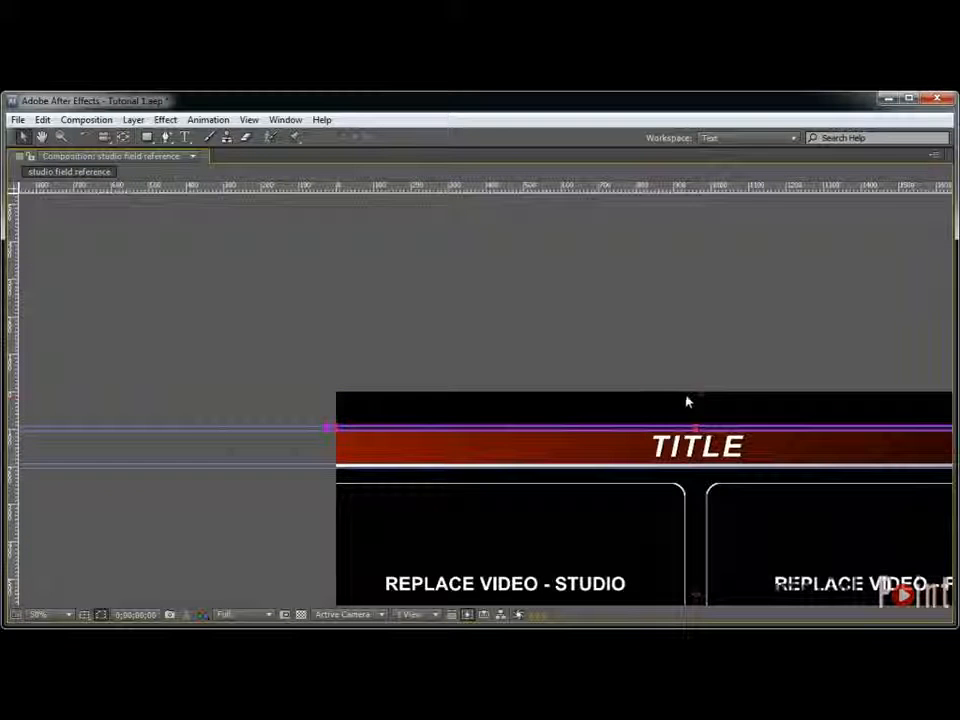
key(grave)
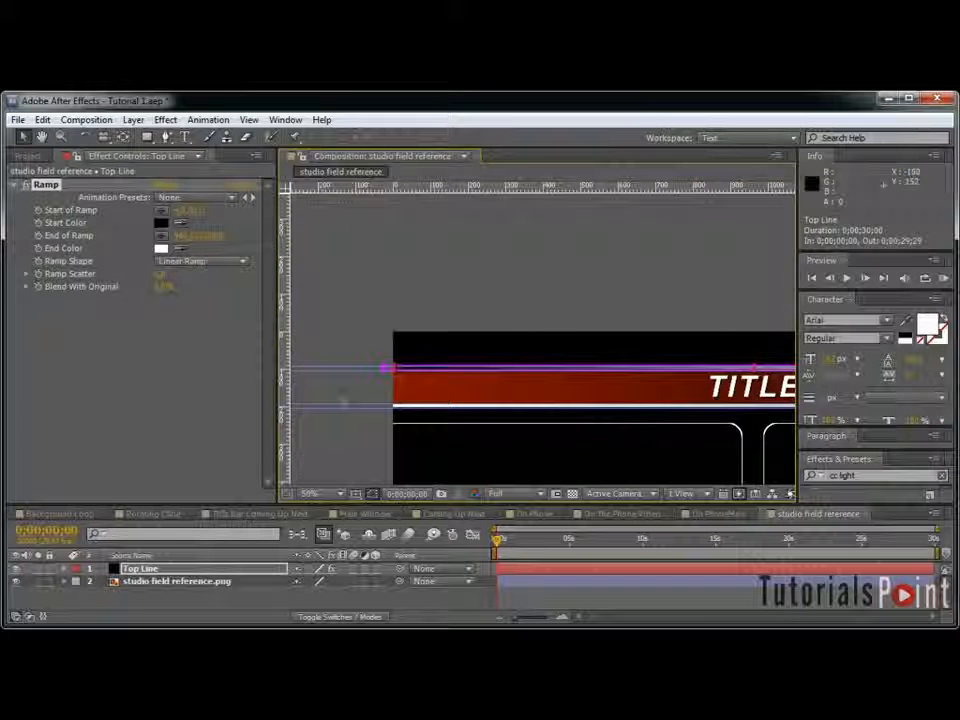
scroll(345, 400, up, 2)
key(space)
drag(350, 394, 573, 342)
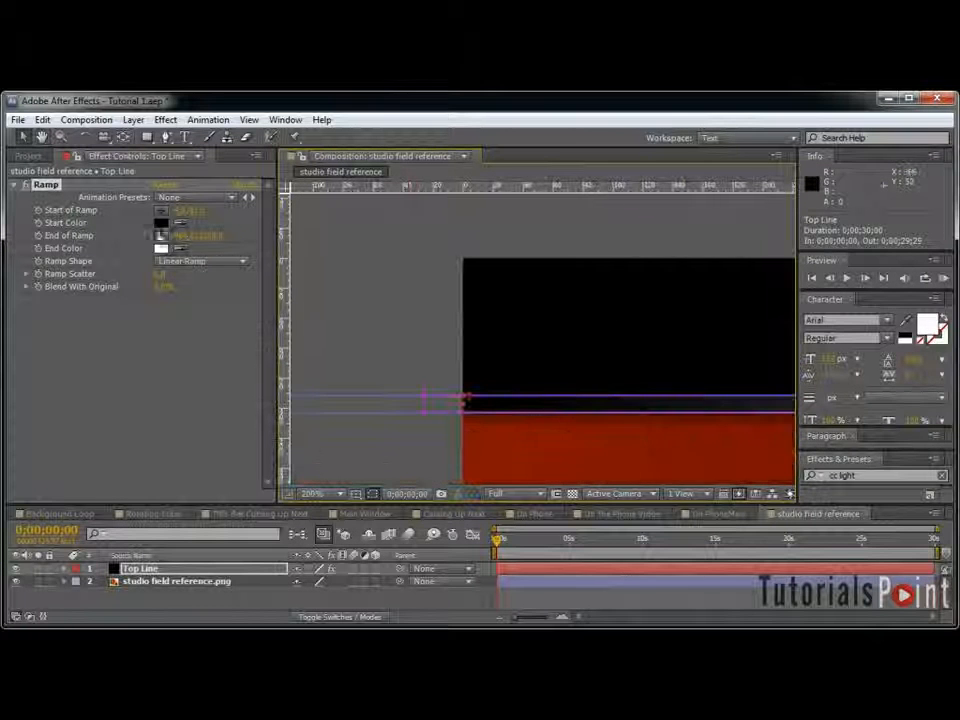
click(464, 404)
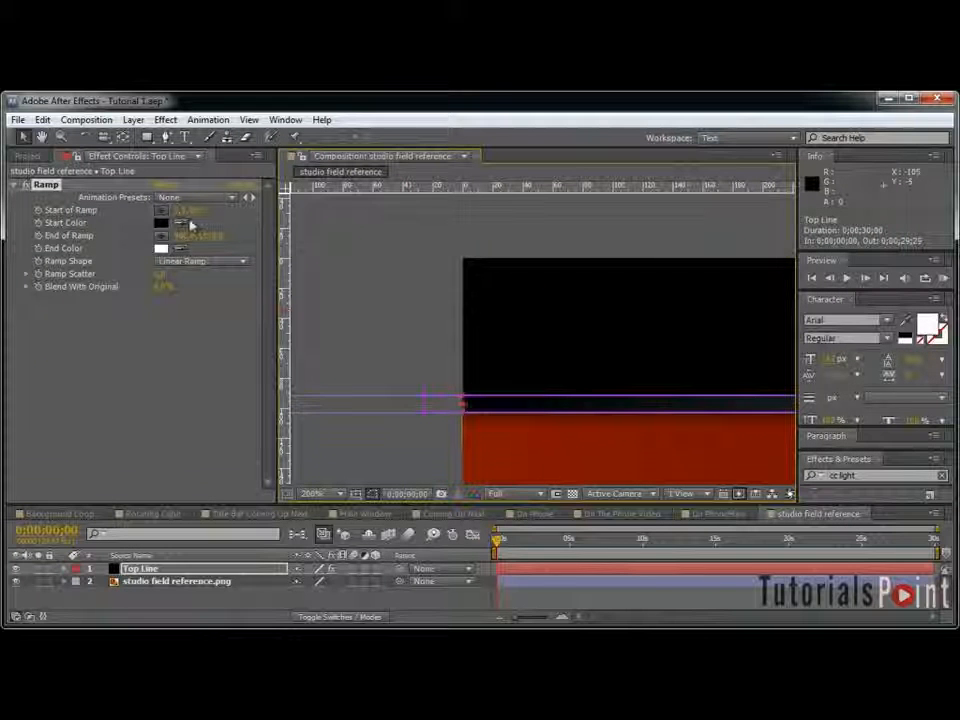
Step: Sample white for the Ramp's start color and place its end point on the line at the frame's right edge
click(181, 224)
click(162, 249)
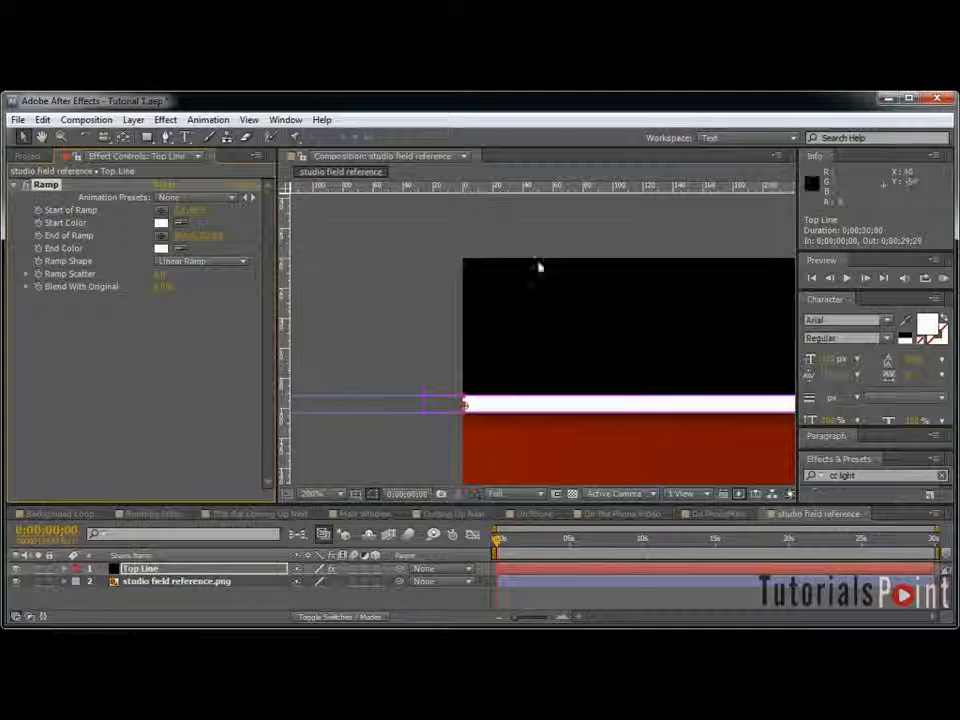
scroll(540, 270, down, 4)
scroll(519, 334, up, 4)
click(161, 236)
click(642, 303)
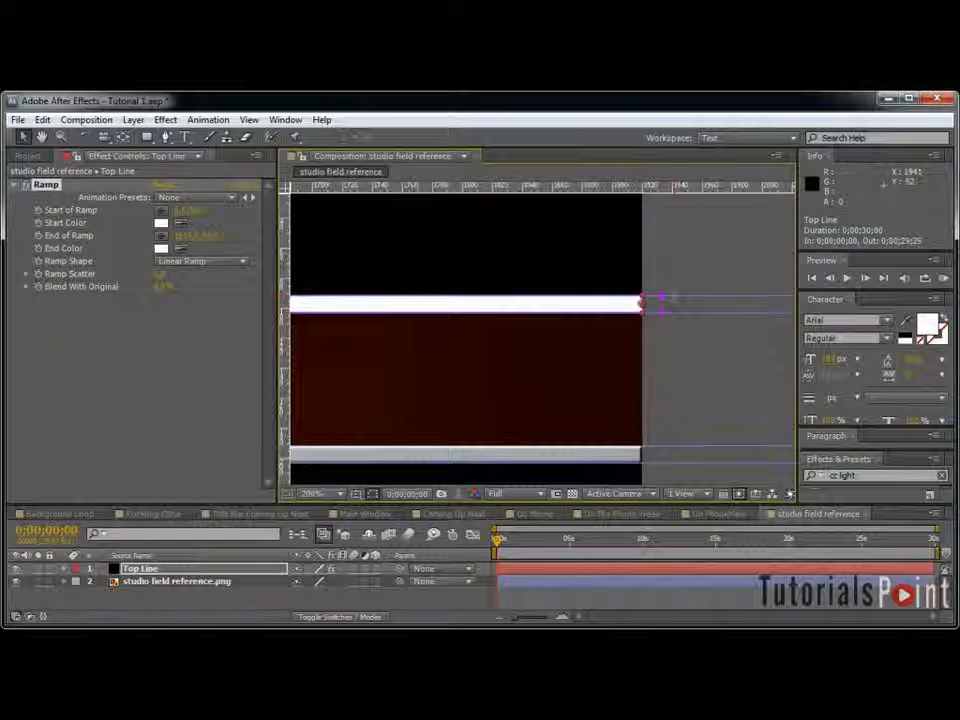
Step: Set the Ramp's end color to A0A2AB
click(161, 248)
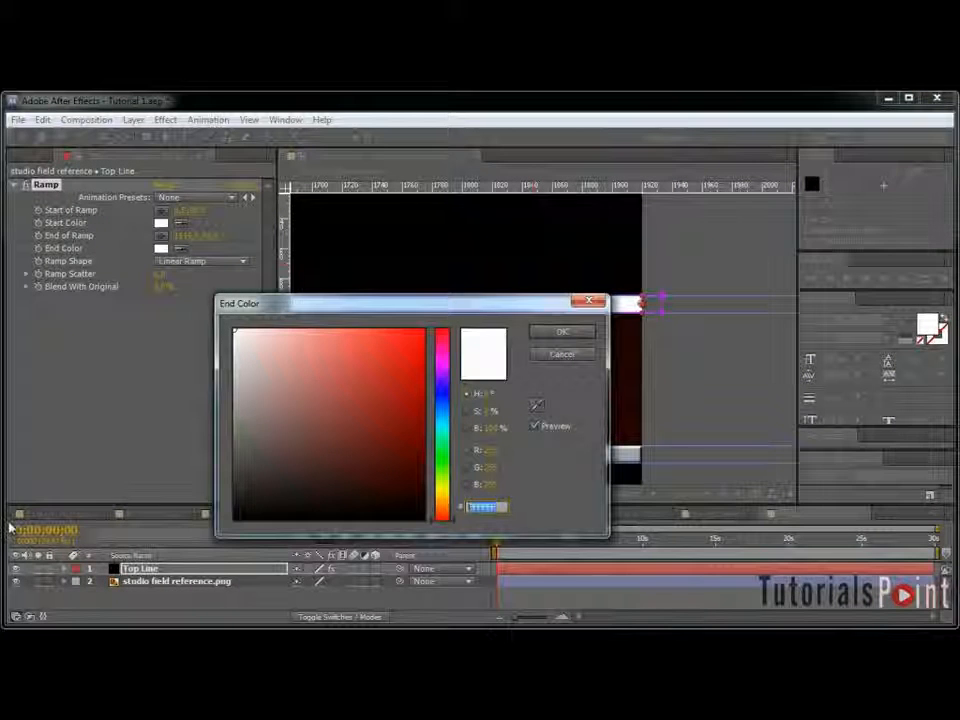
text(00A0A2)
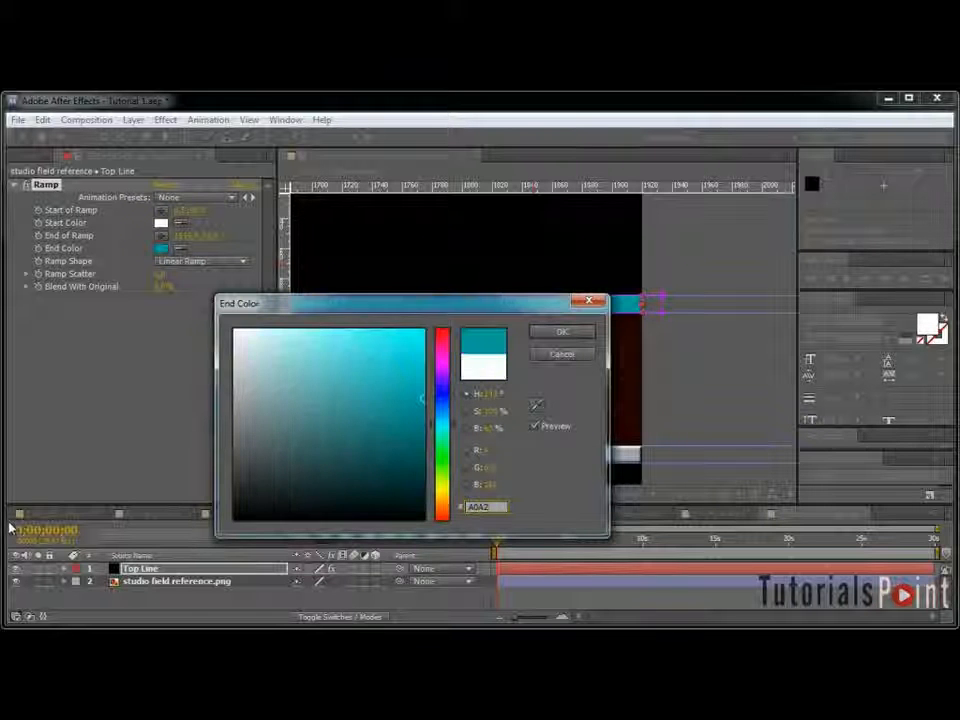
text(AB)
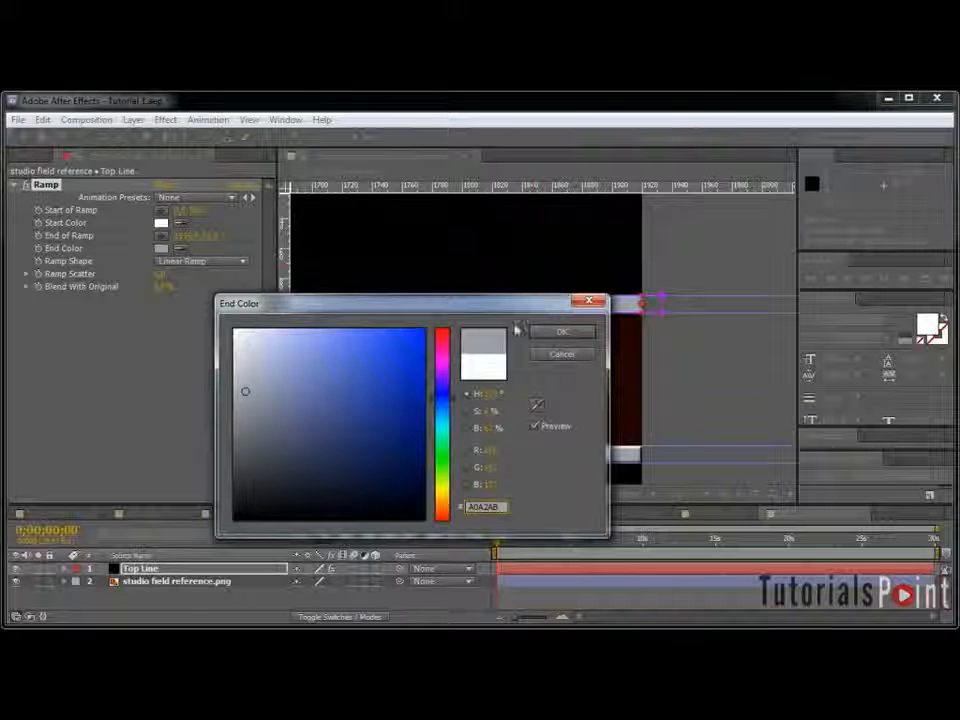
click(563, 333)
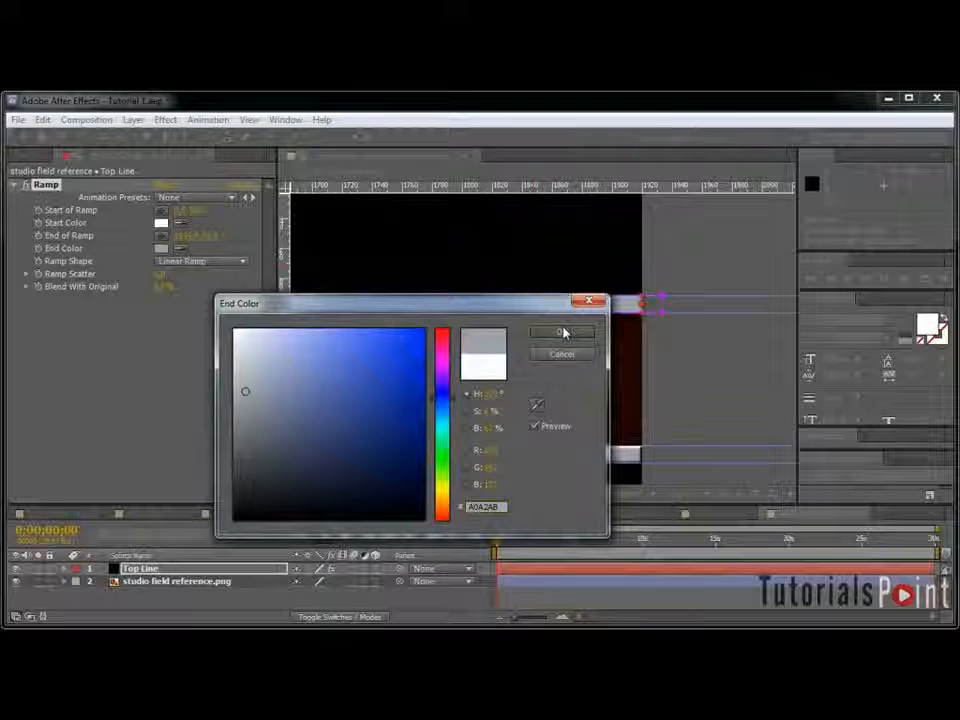
click(563, 333)
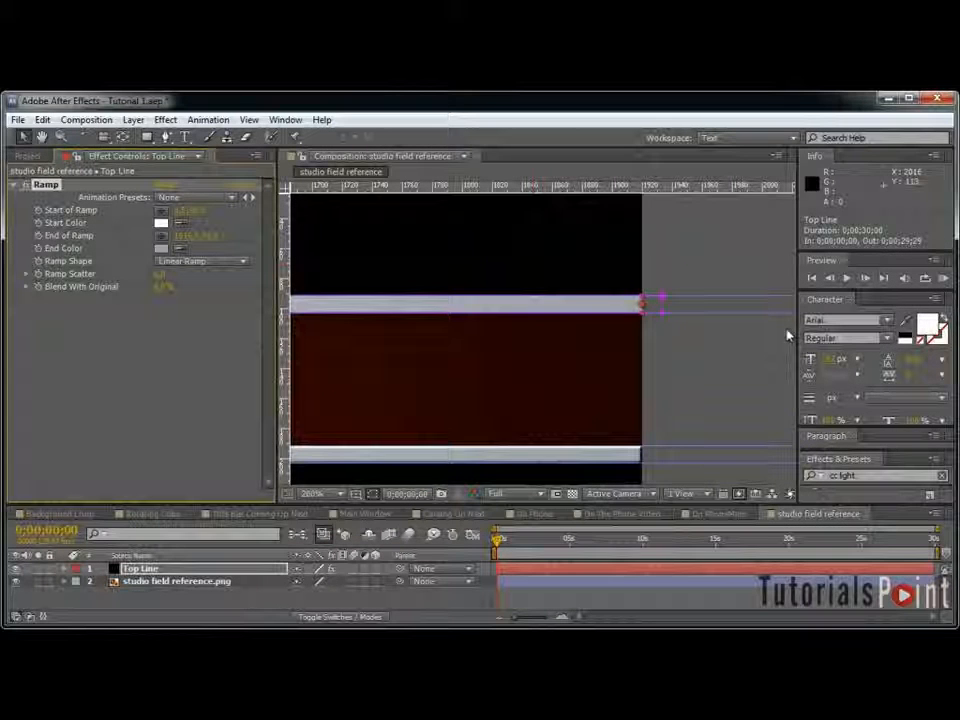
Step: Apply a Drop Shadow effect to Top Line, point its direction straight down at 180°, and soften the shadow
click(165, 119)
mouse_move(238, 572)
mouse_move(227, 596)
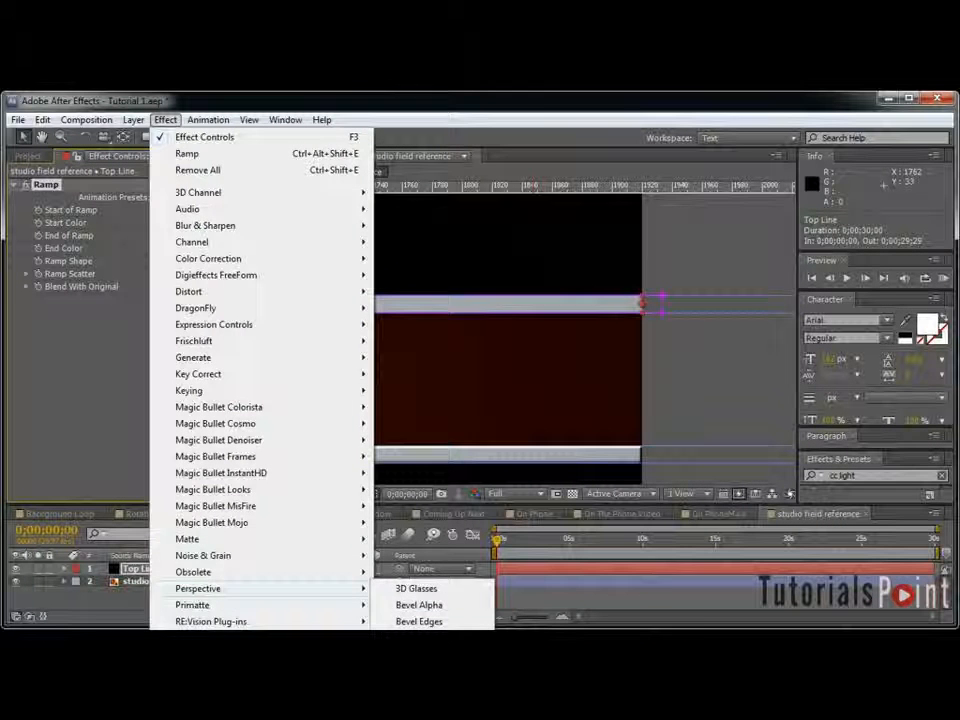
click(420, 638)
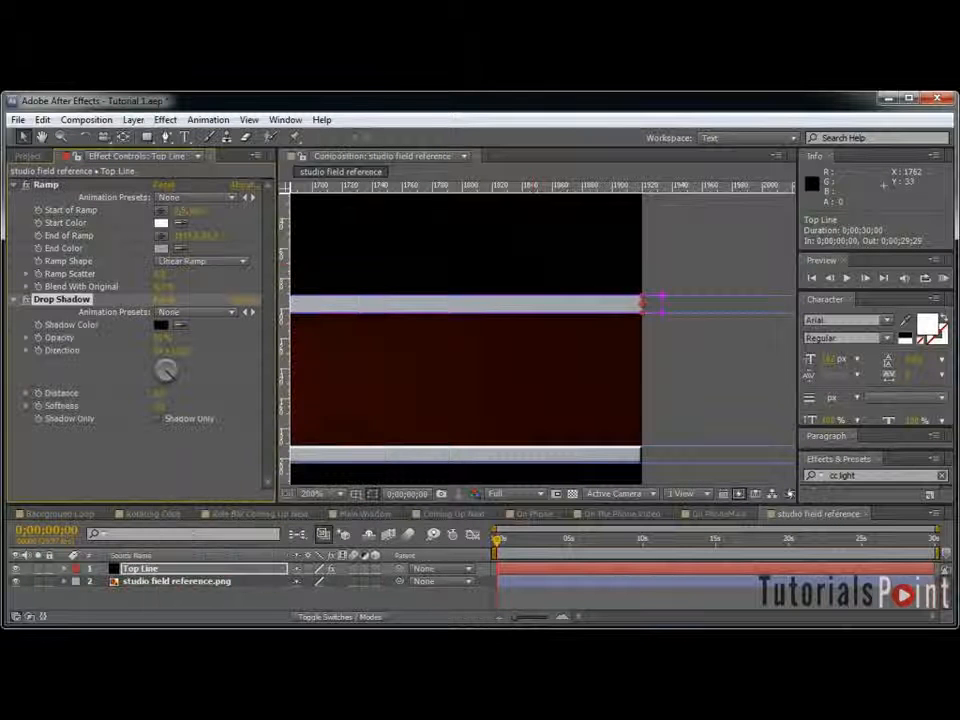
click(176, 351)
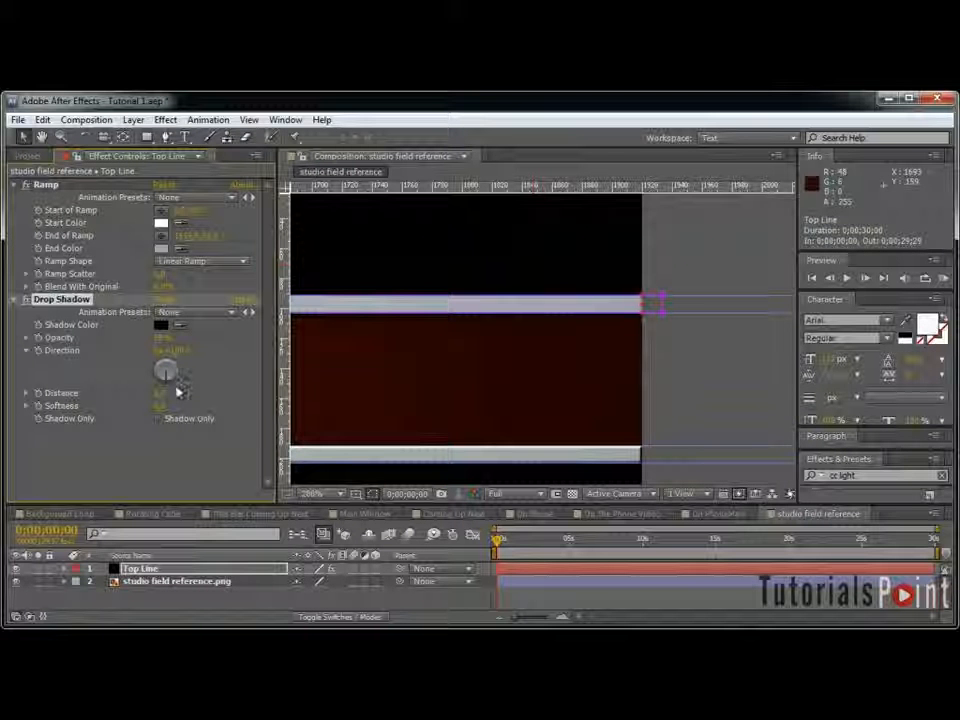
key(Return)
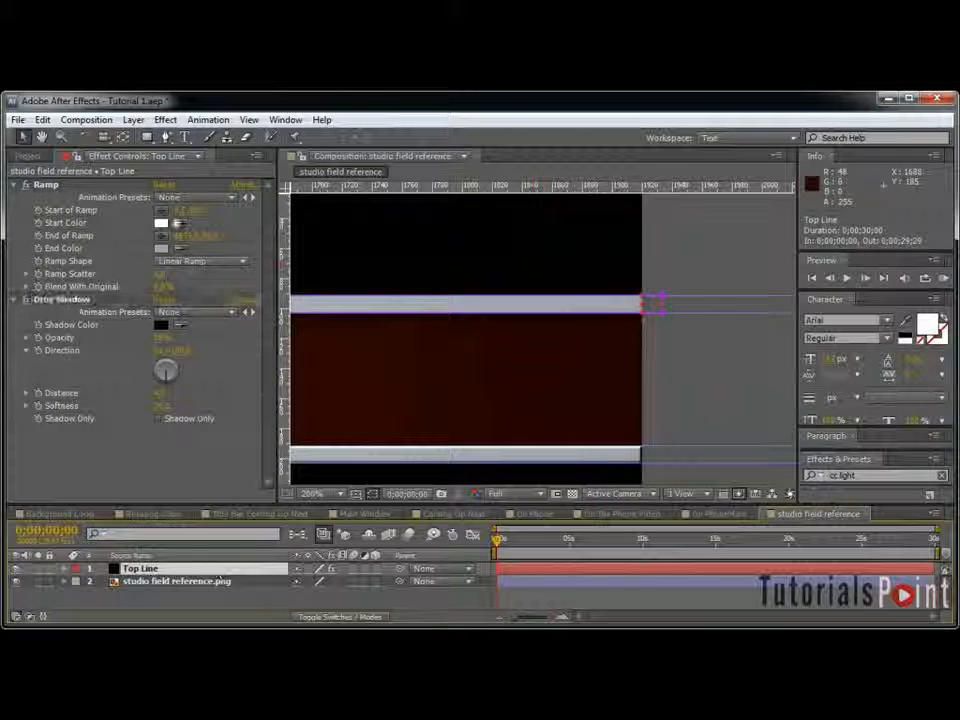
Step: Apply a Bevel Alpha effect to Top Line, reduce its edge thickness, and increase its light intensity
click(166, 119)
mouse_move(276, 590)
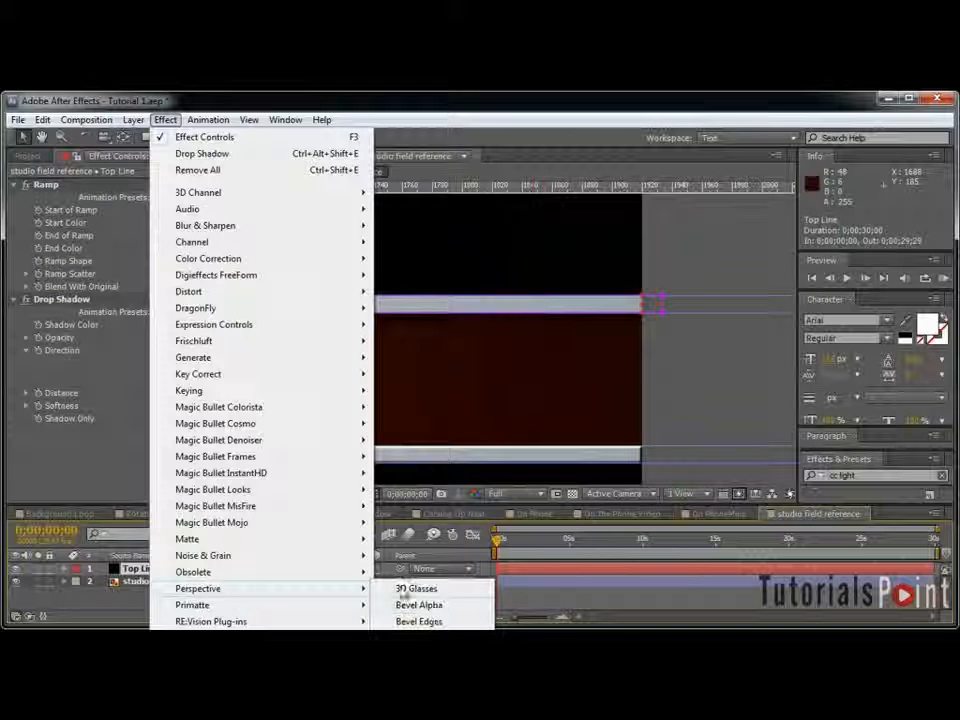
click(430, 604)
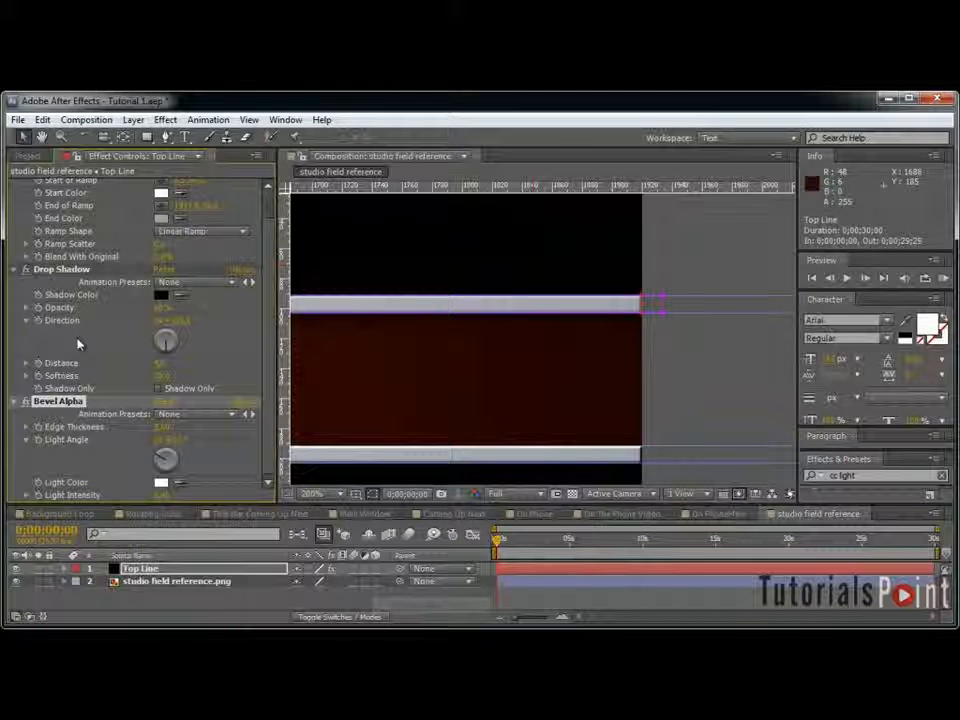
click(166, 426)
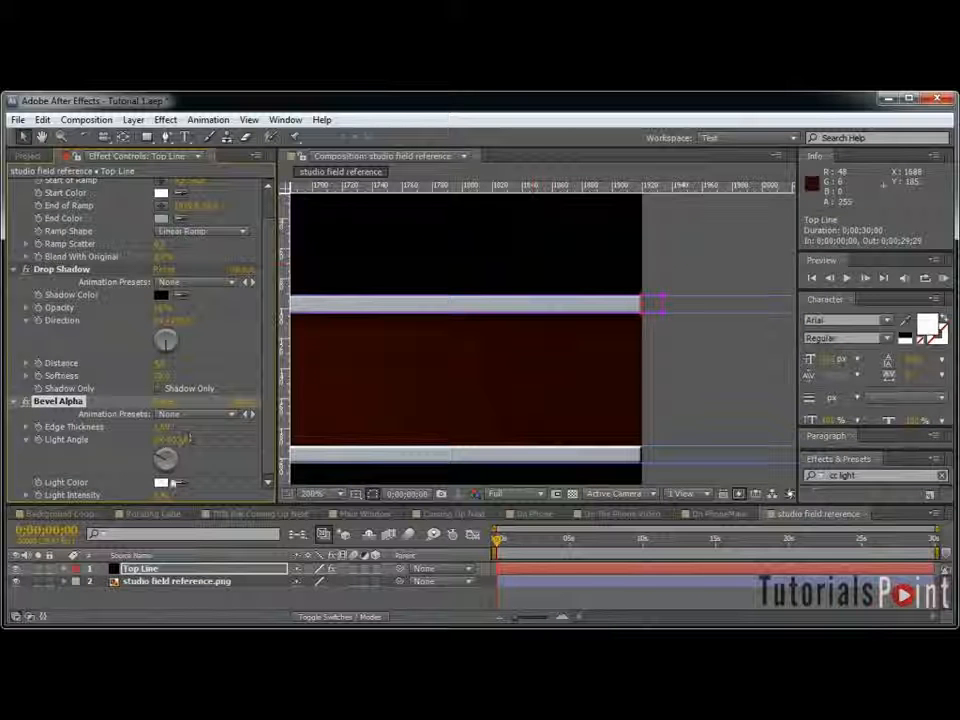
click(242, 492)
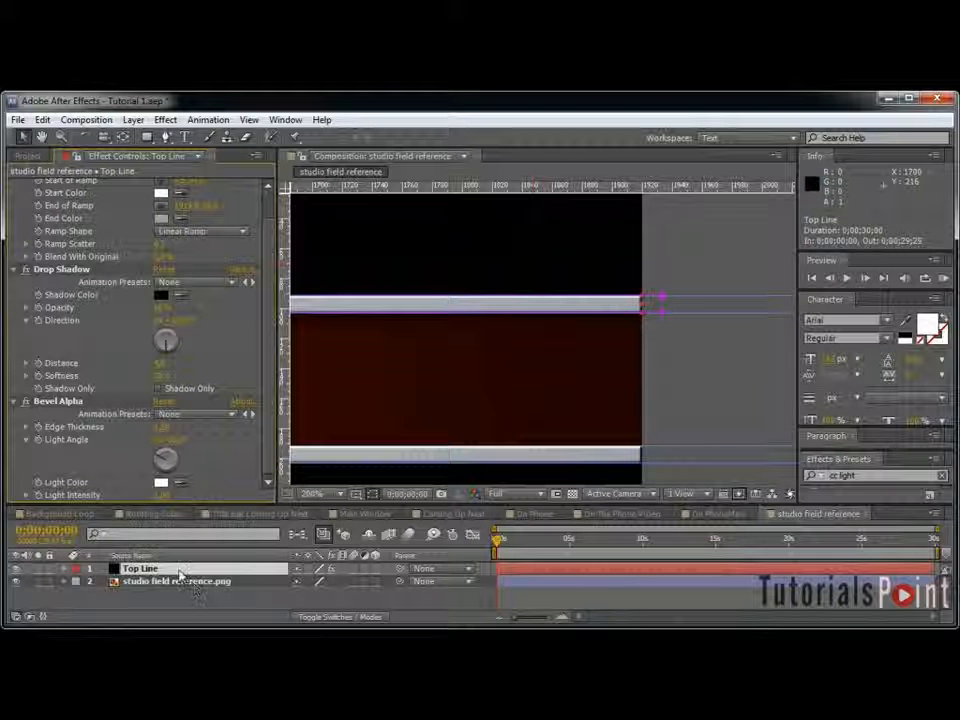
Step: Duplicate the Top Line layer and turn the copy into a new solid named Bottom Line
key(ctrl+d)
key(ctrl+shift+y)
text(Bot)
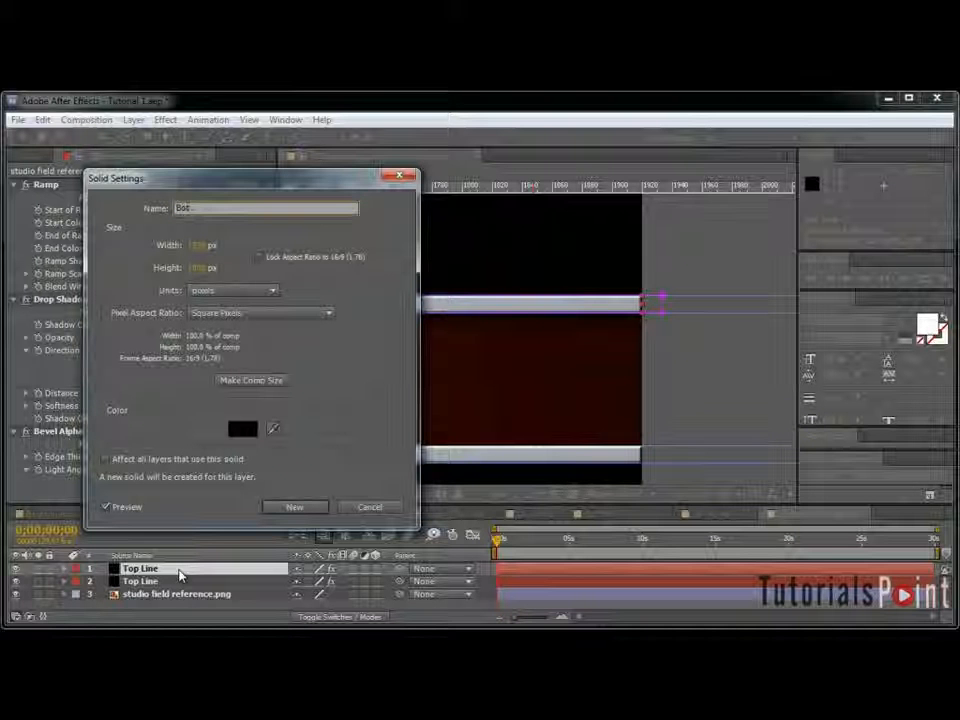
text(tom Line)
key(Return)
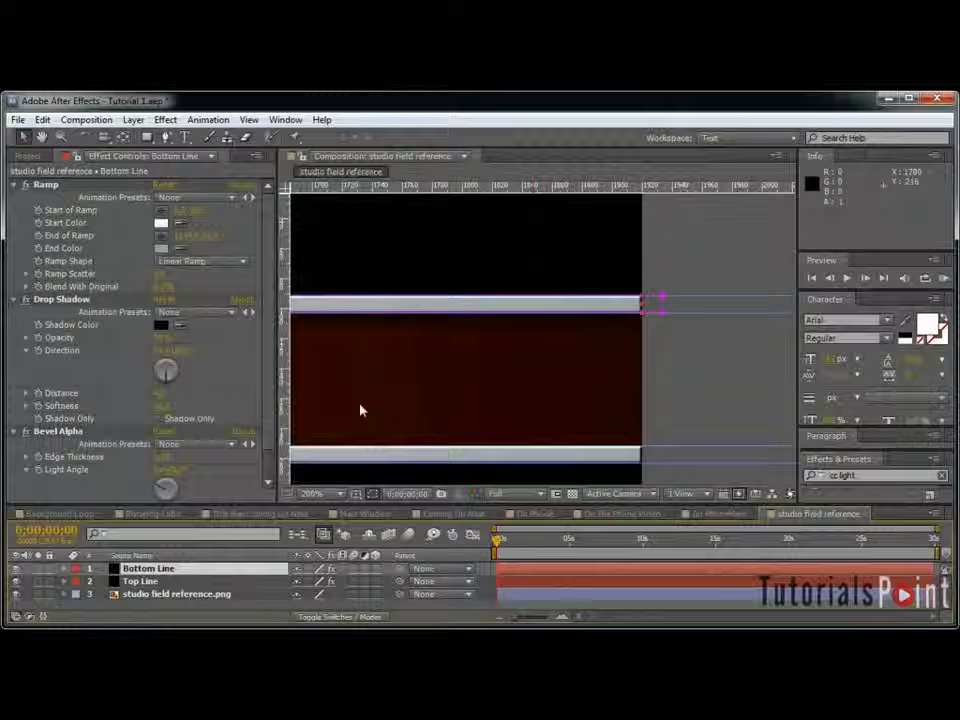
Step: Move the Bottom Line mask down to fit between the two lower guides, over the white line below the title
double_click(662, 296)
drag(605, 308, 603, 464)
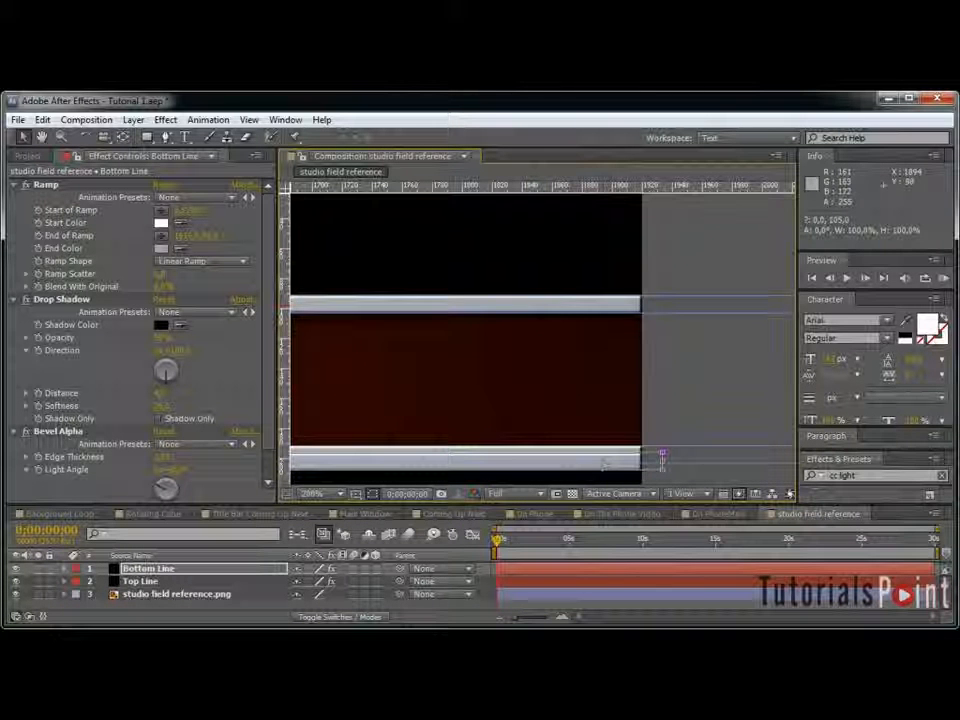
key(Up)
key(Up)
key(Up)
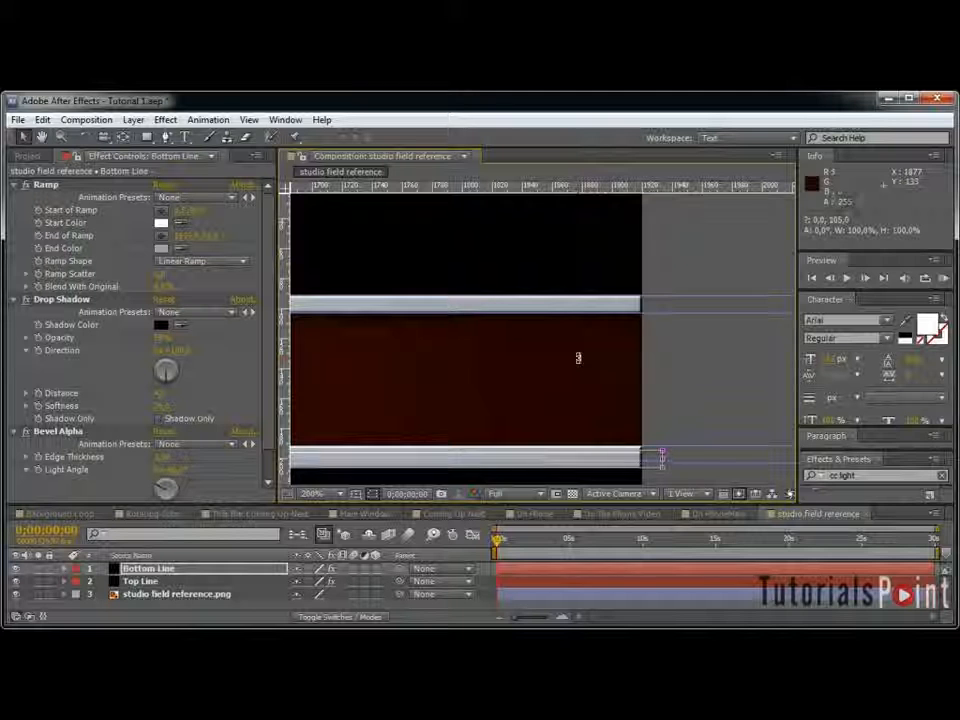
key(Up)
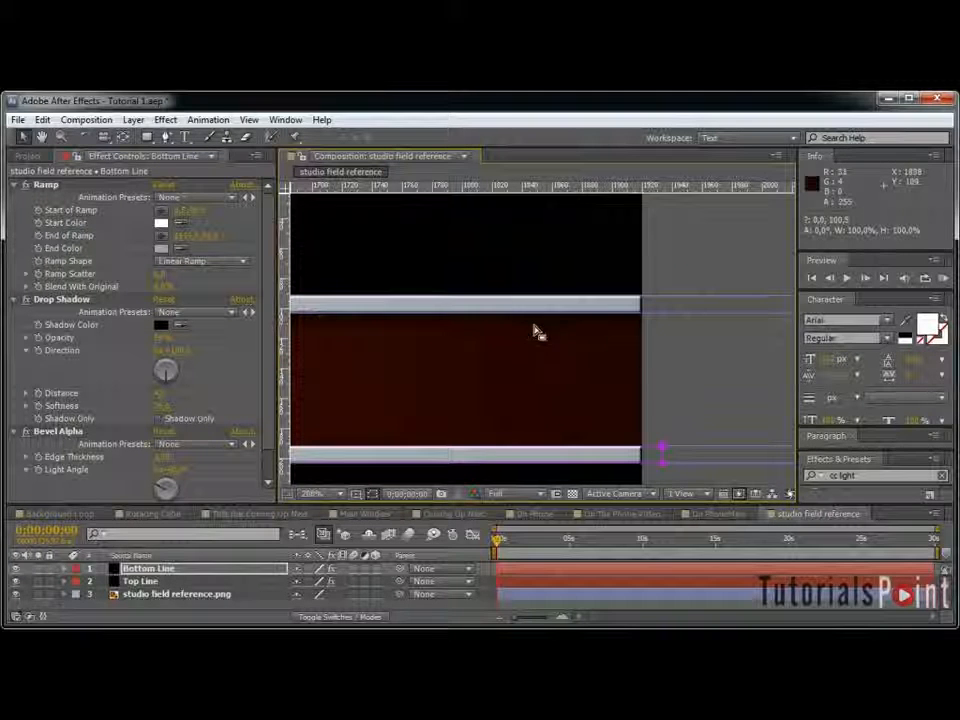
Step: Place the Bottom Line layer beneath Top Line and hide the studio field reference.png layer
drag(203, 571, 193, 590)
scroll(438, 427, down, 4)
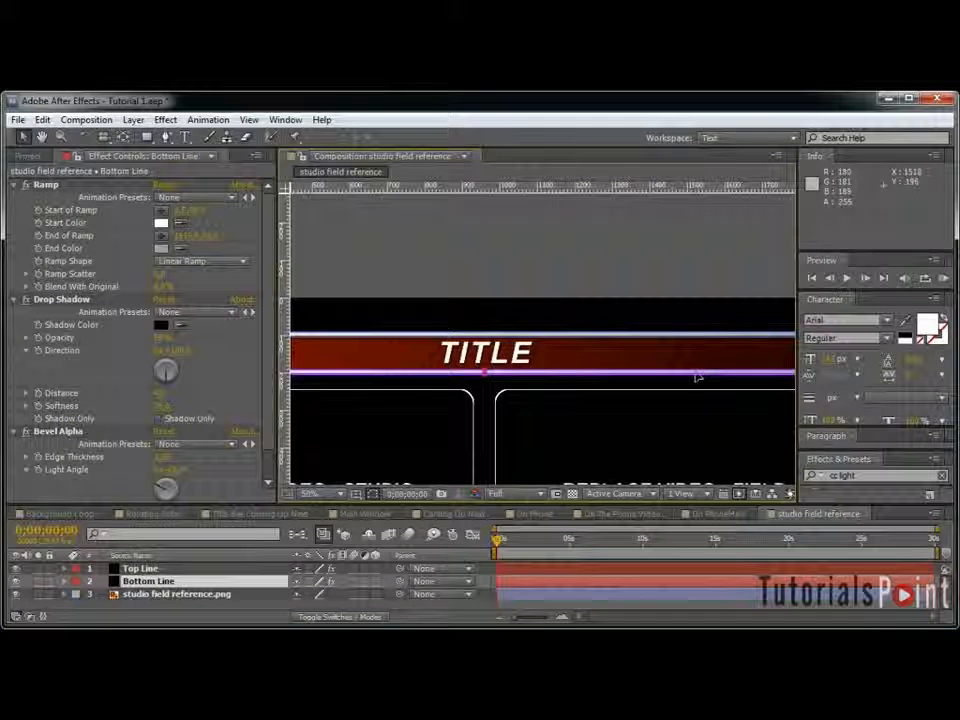
click(15, 594)
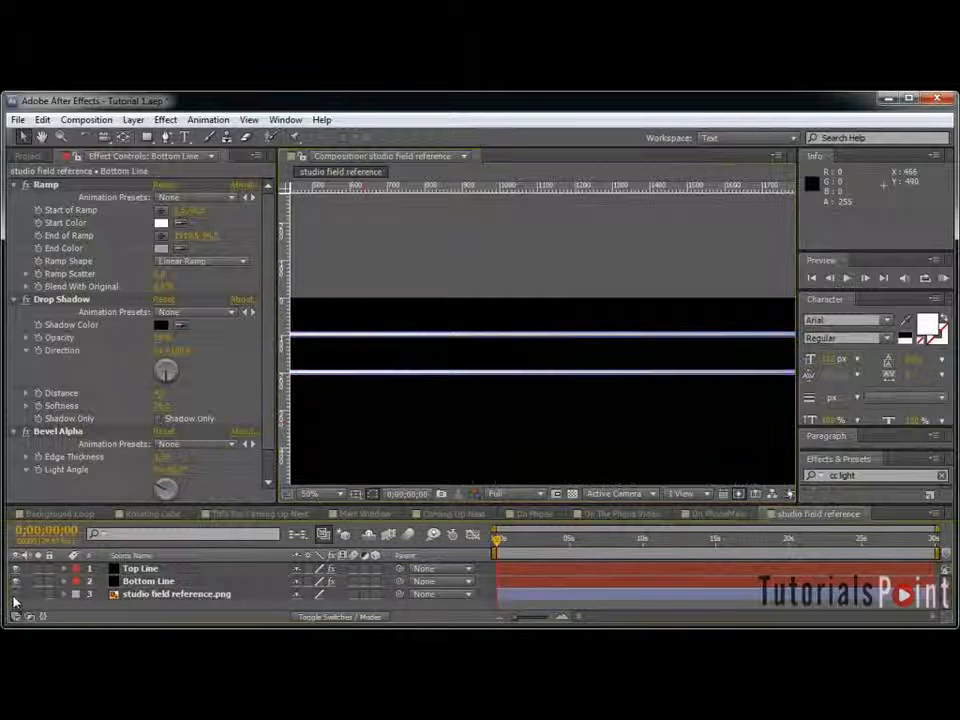
scroll(415, 421, down, 1)
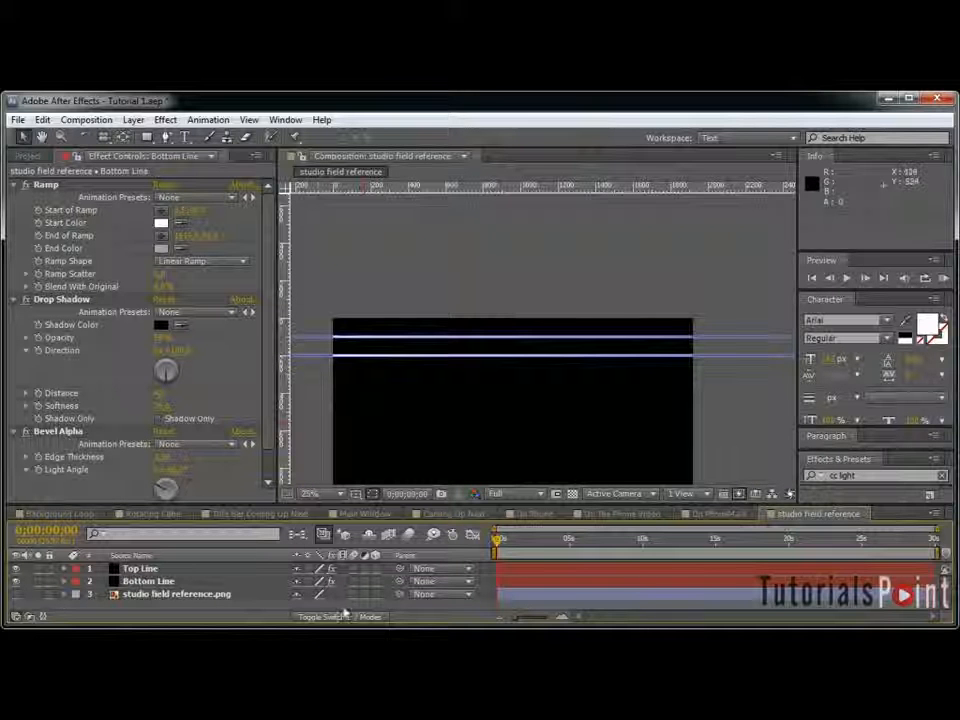
Step: Create a solid named Middle Line and mask it to a rectangle between the two white lines, starting outside the frame's left edge
key(ctrl+y)
text(Middle Line)
key(Return)
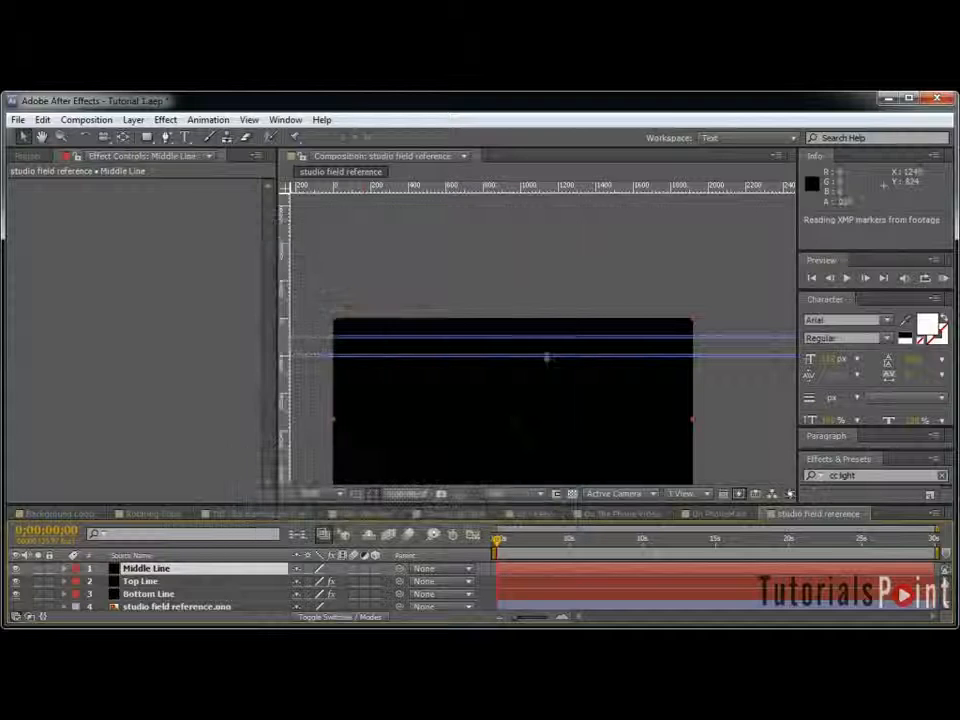
key(grave)
scroll(360, 377, up, 2)
scroll(400, 385, left, 3)
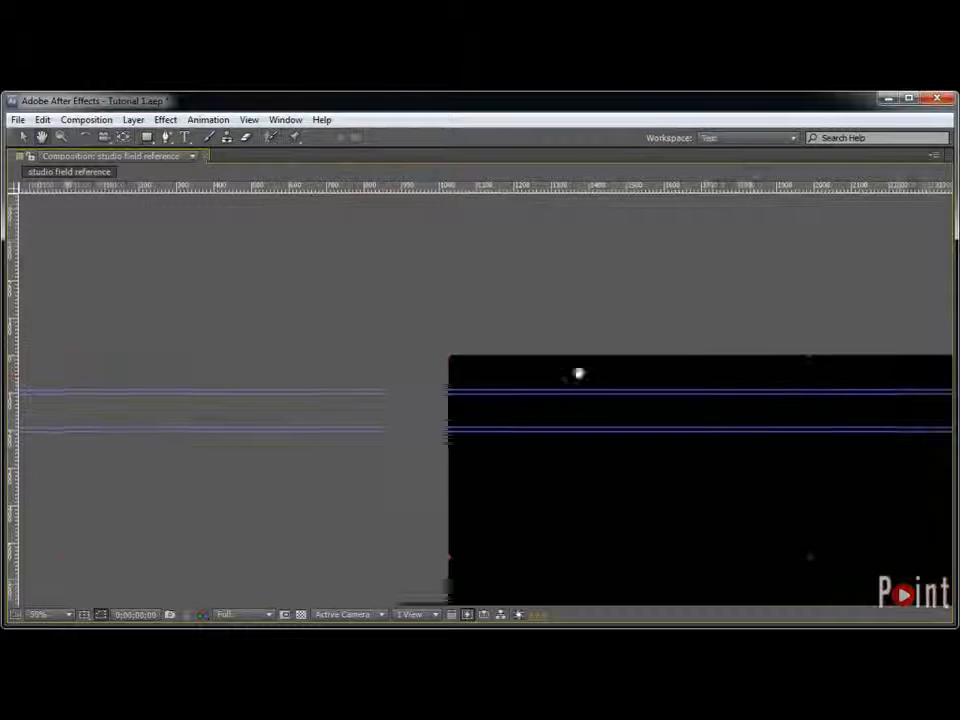
drag(441, 391, 484, 405)
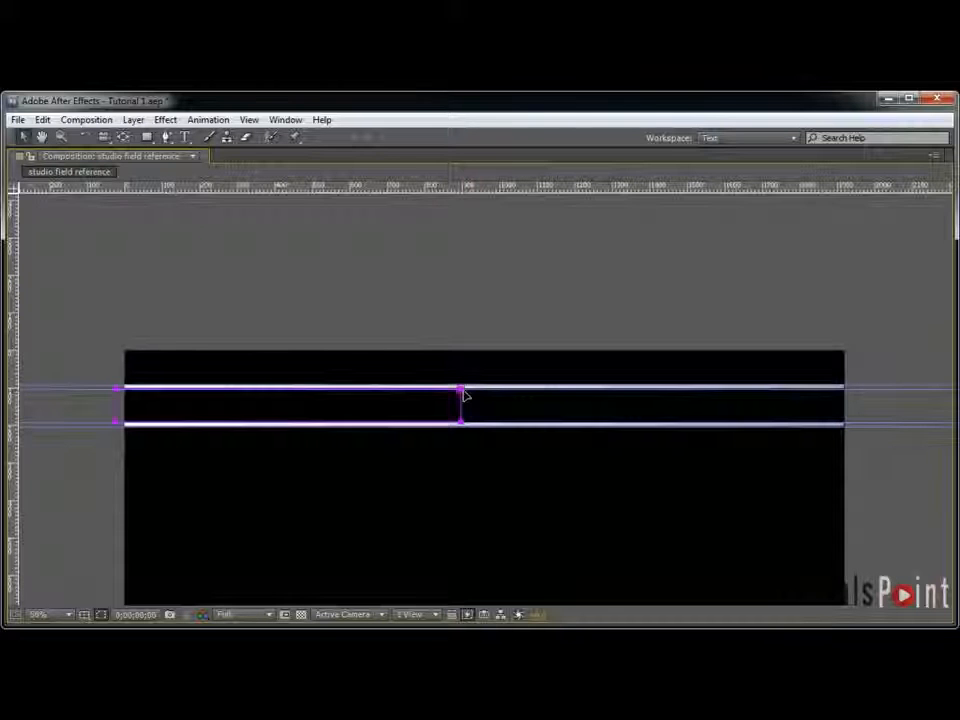
Step: Stretch the Middle Line mask across the frame's full width and extend its top and bottom edges slightly into the white lines
scroll(463, 408, up, 4)
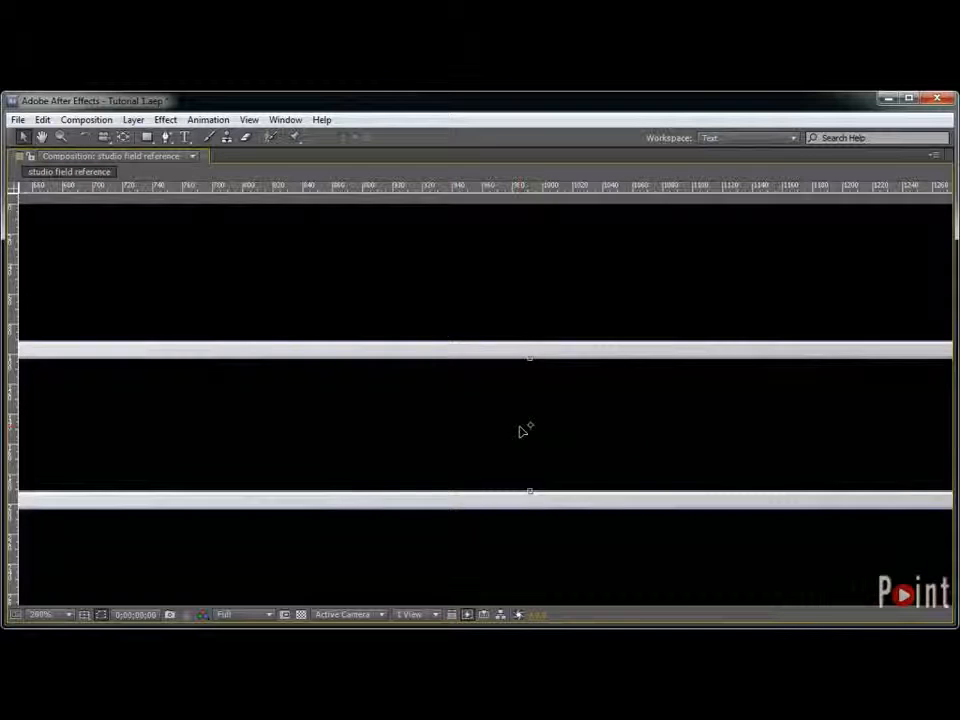
scroll(575, 458, up, 1)
drag(571, 458, 572, 477)
drag(572, 328, 574, 486)
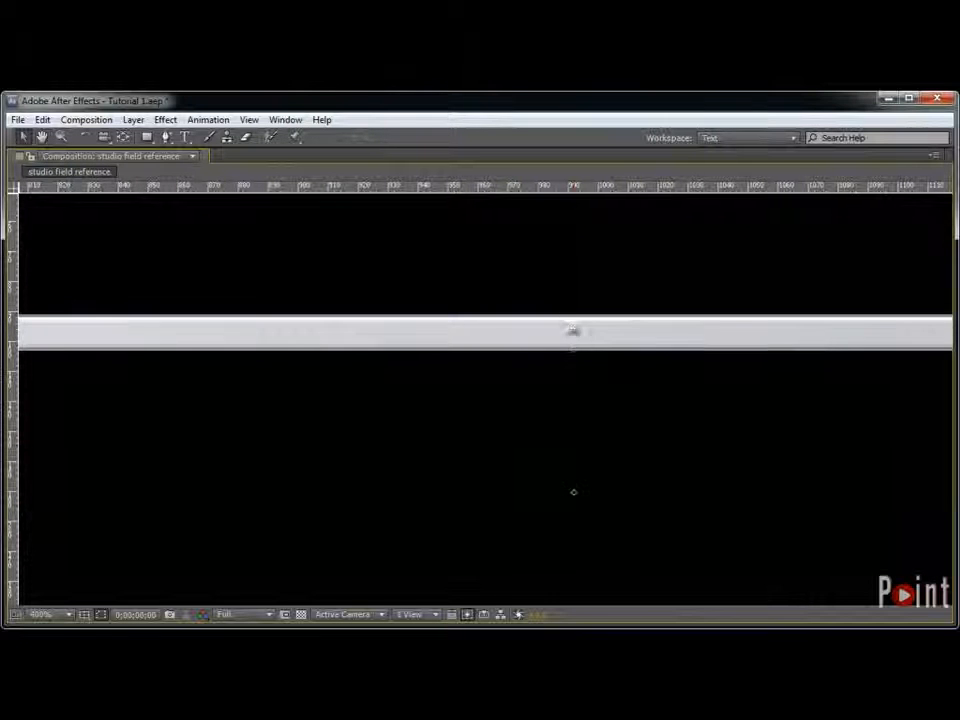
drag(572, 349, 572, 334)
scroll(578, 343, down, 1)
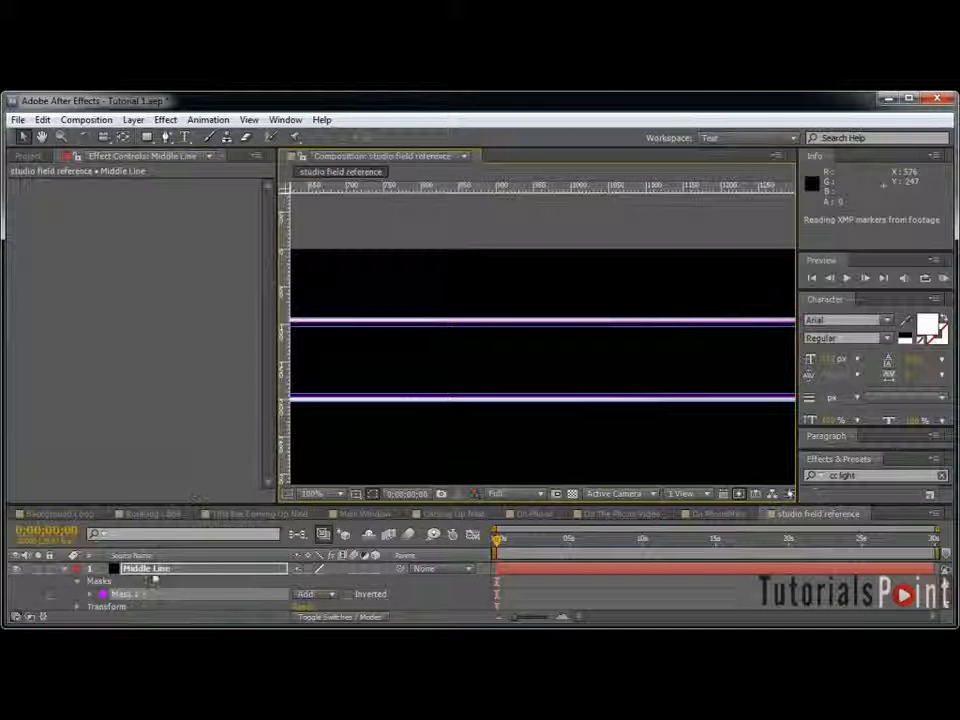
Step: Place the Middle Line layer beneath Bottom Line and apply a Ramp effect to it
click(72, 568)
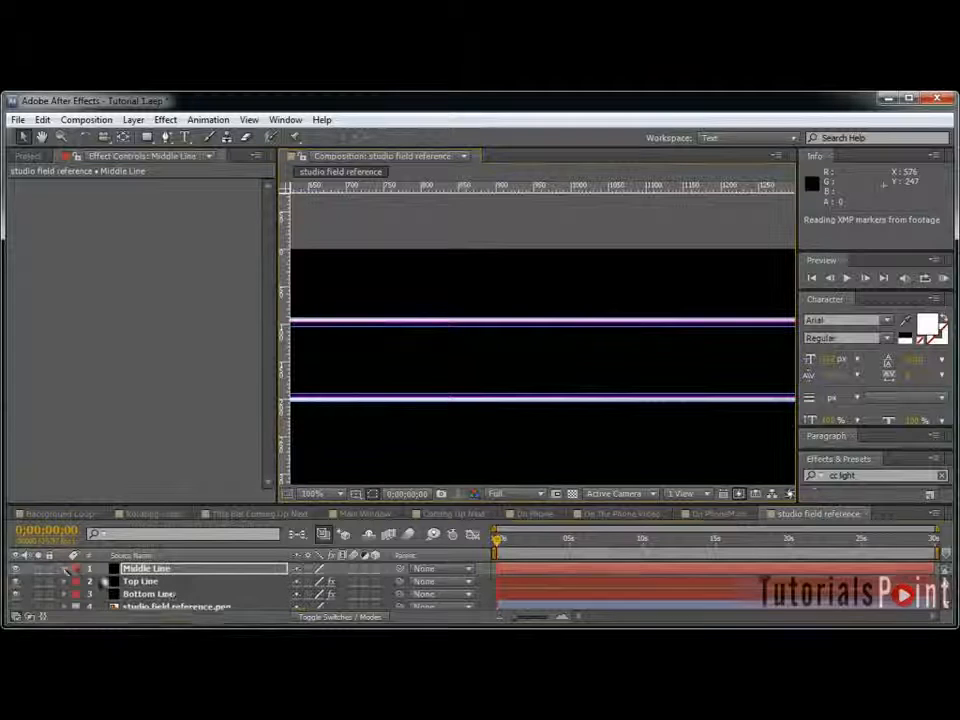
drag(164, 570, 178, 598)
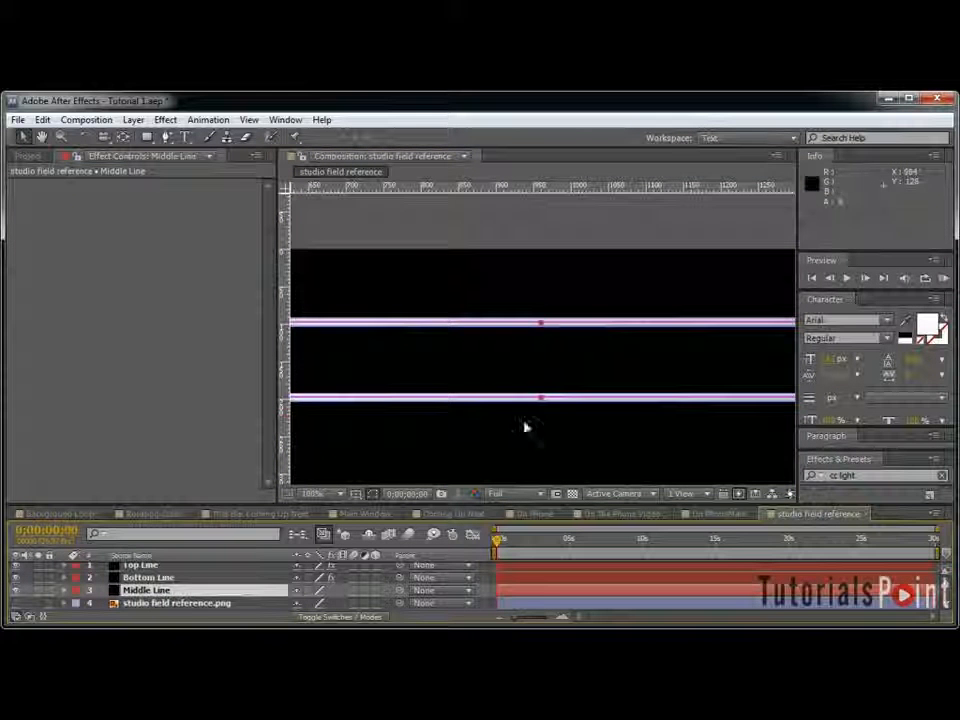
click(165, 119)
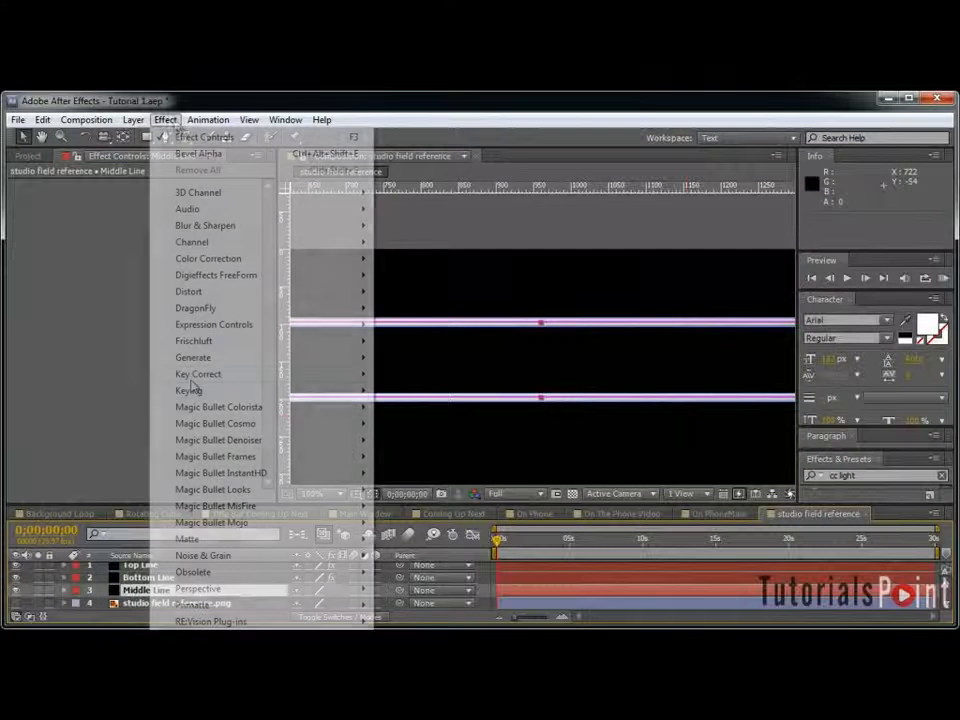
mouse_move(203, 357)
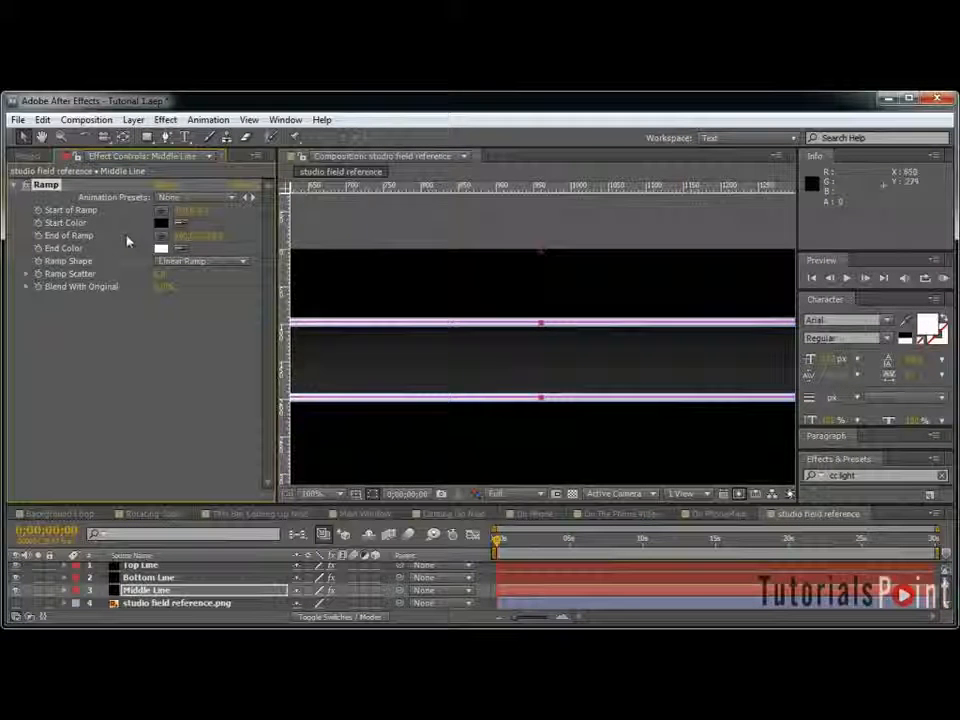
Step: Set the Middle Line ramp's start point at the band's left edge and its end point at the right edge
scroll(471, 300, down, 2)
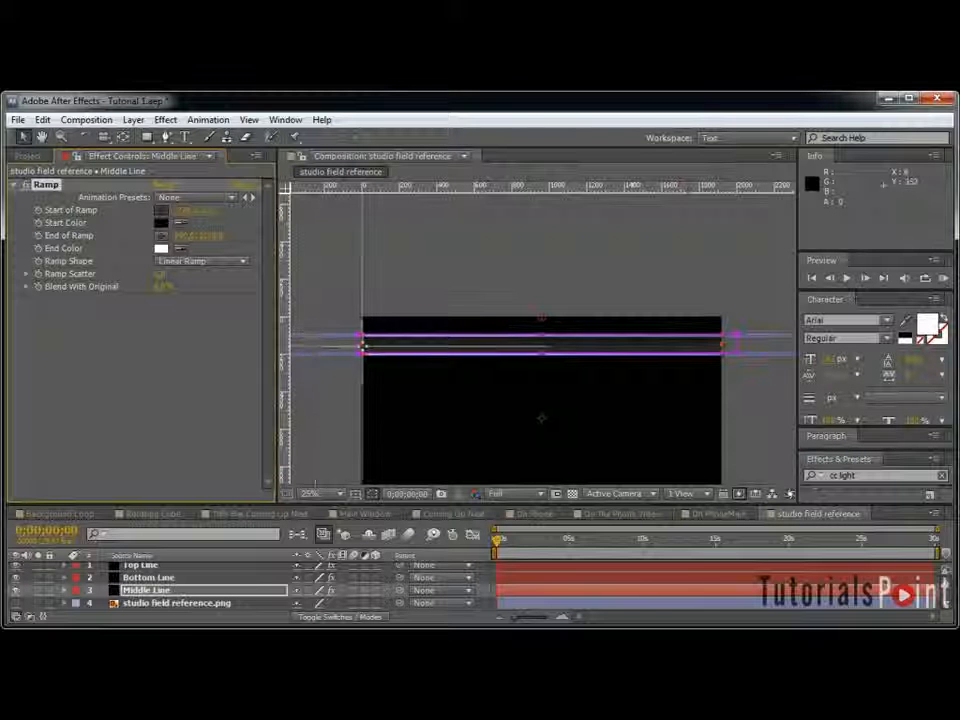
click(361, 344)
click(161, 236)
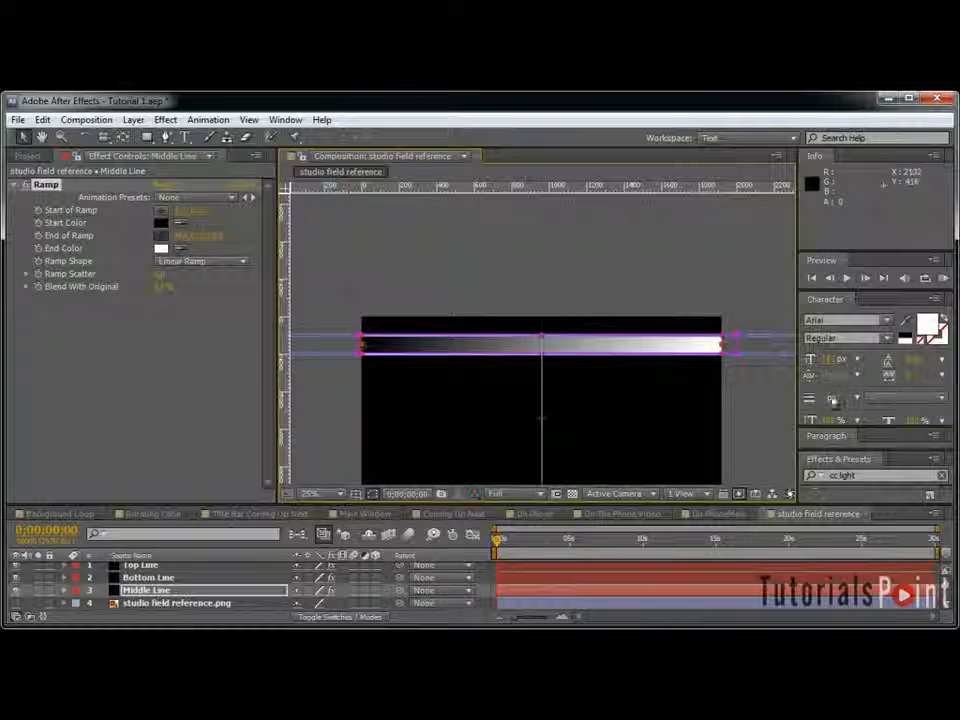
click(722, 344)
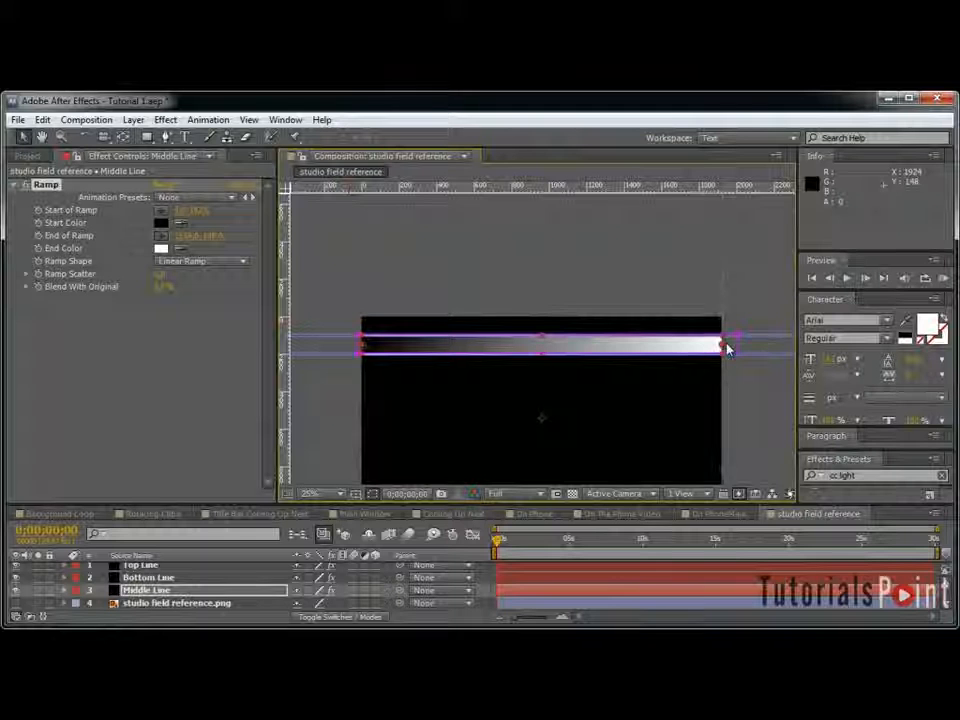
Step: Set the Middle Line ramp's start color to 891401 and its end color to 200300, and hide the mask outlines
click(161, 224)
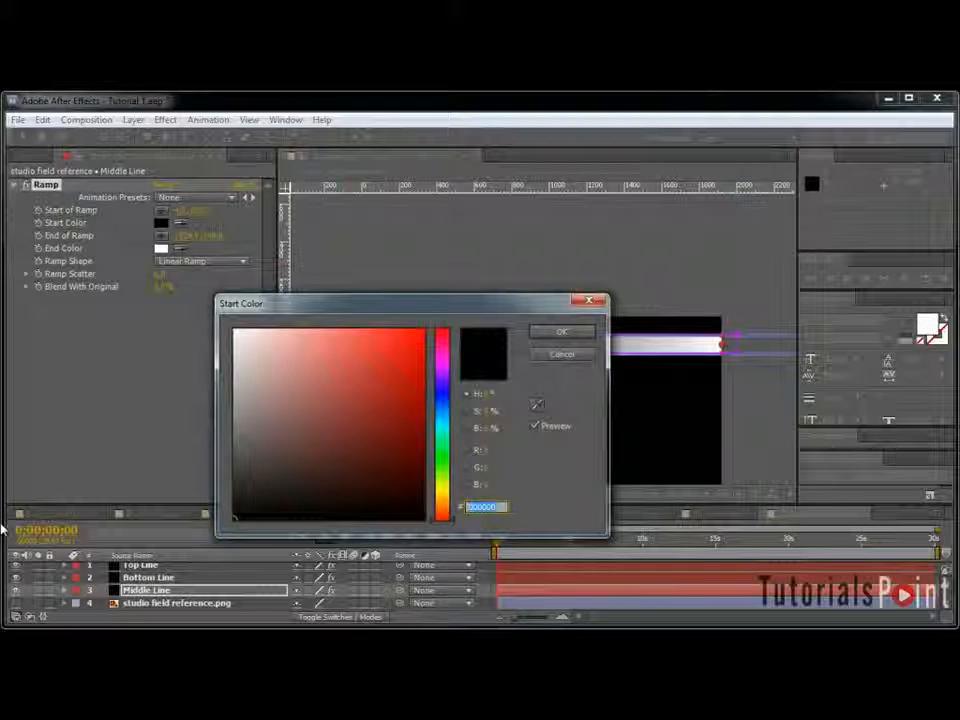
text(008910)
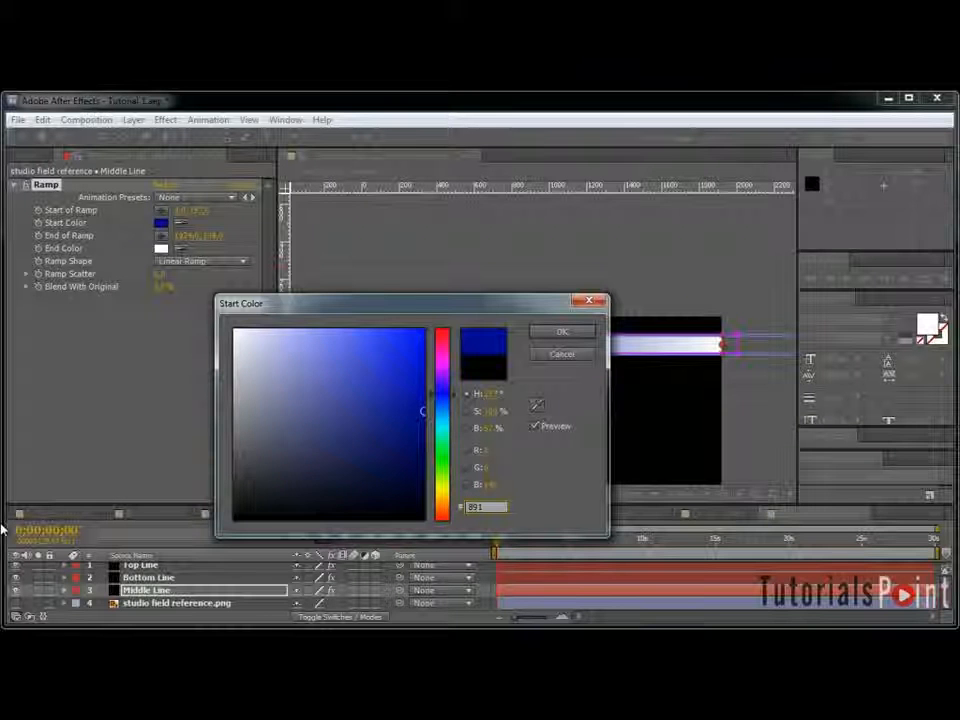
text(401)
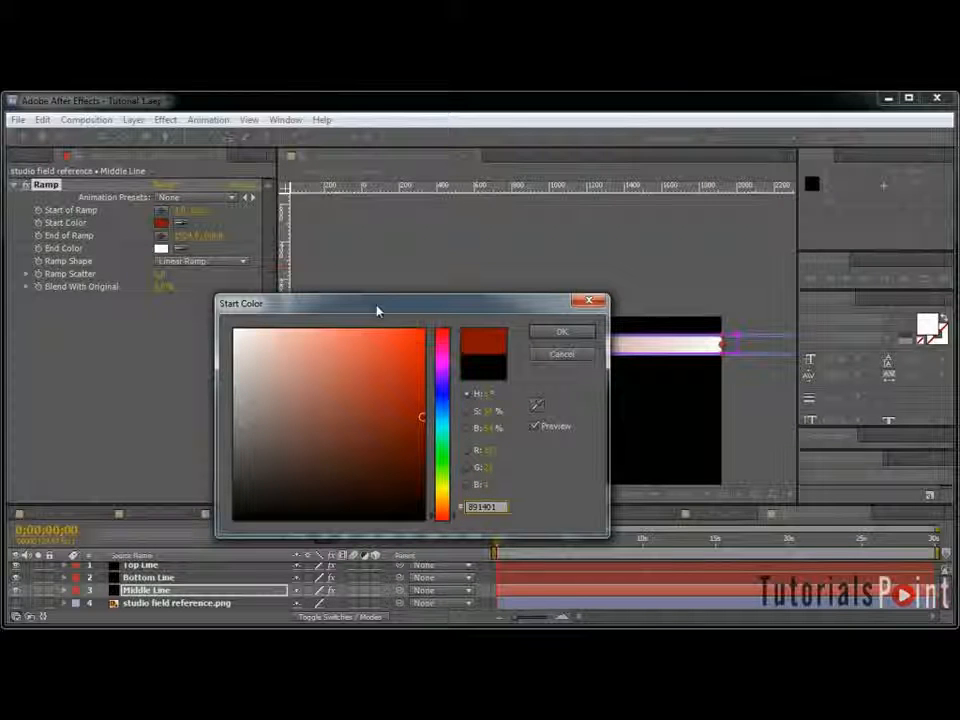
click(561, 333)
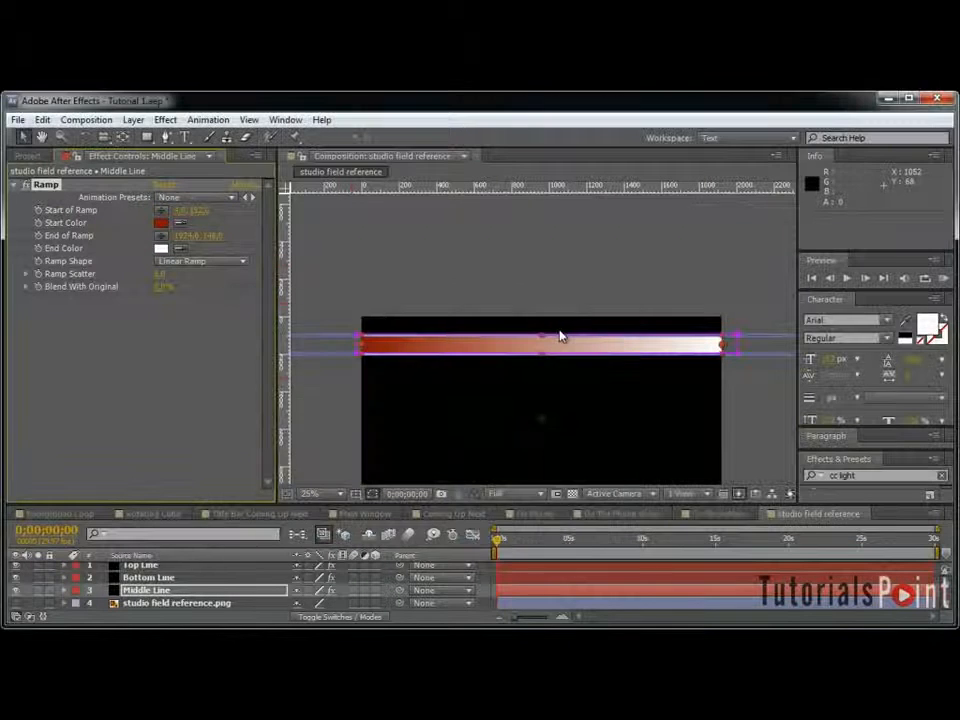
click(161, 249)
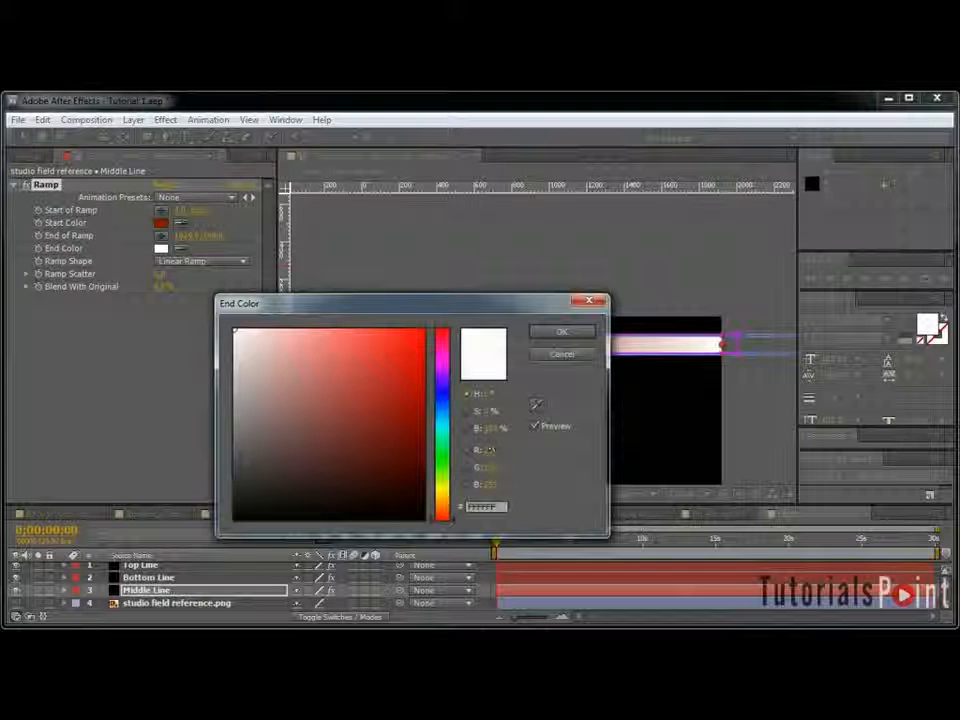
text(200300)
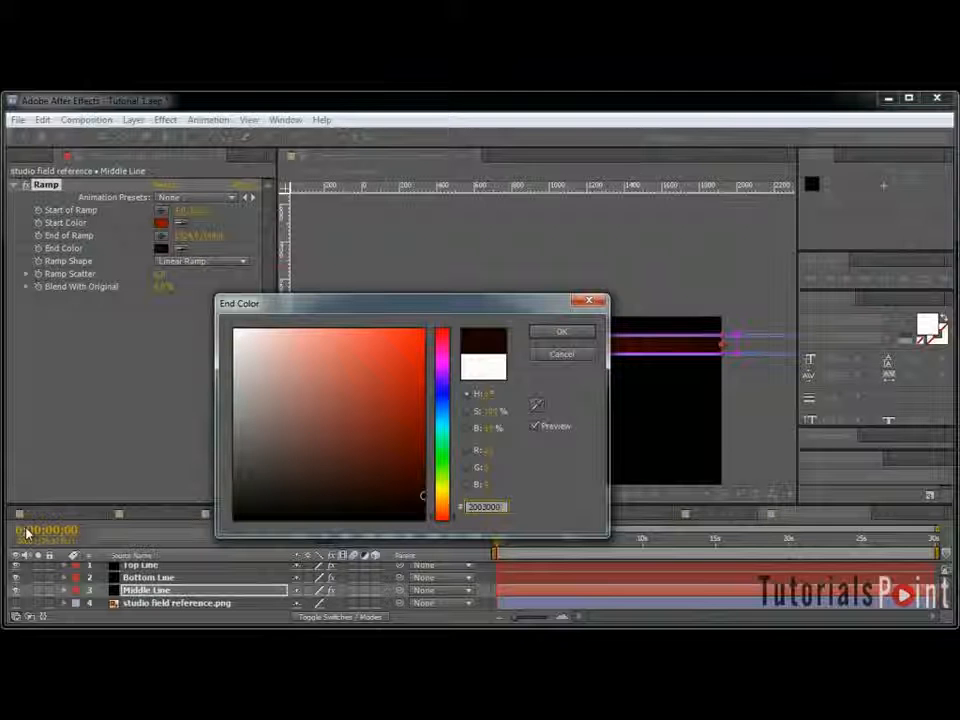
key(Return)
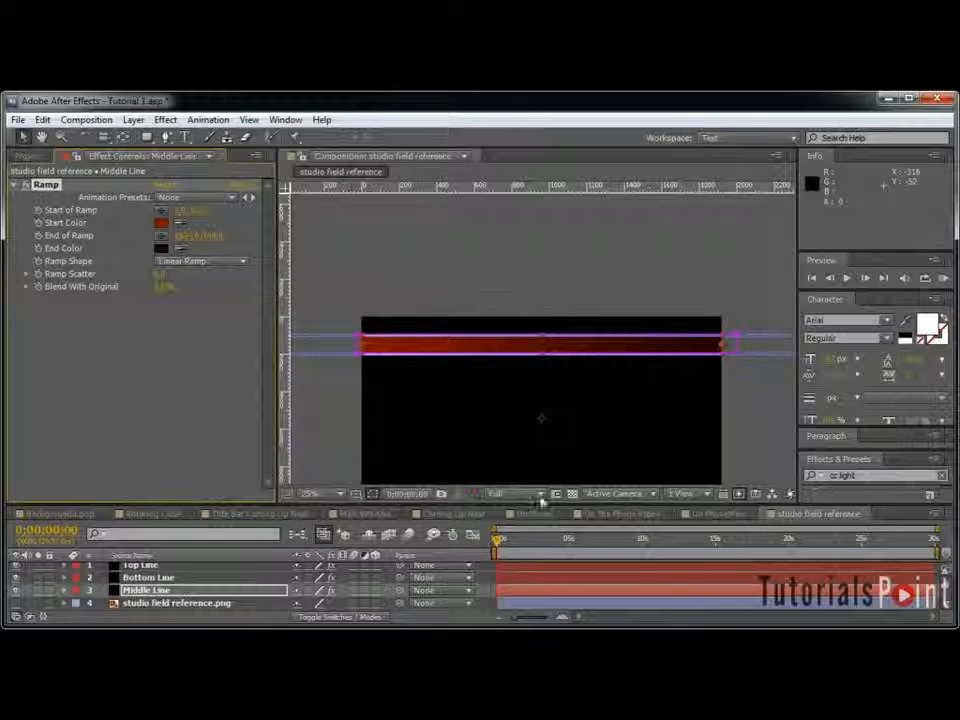
scroll(680, 362, up, 1)
click(372, 494)
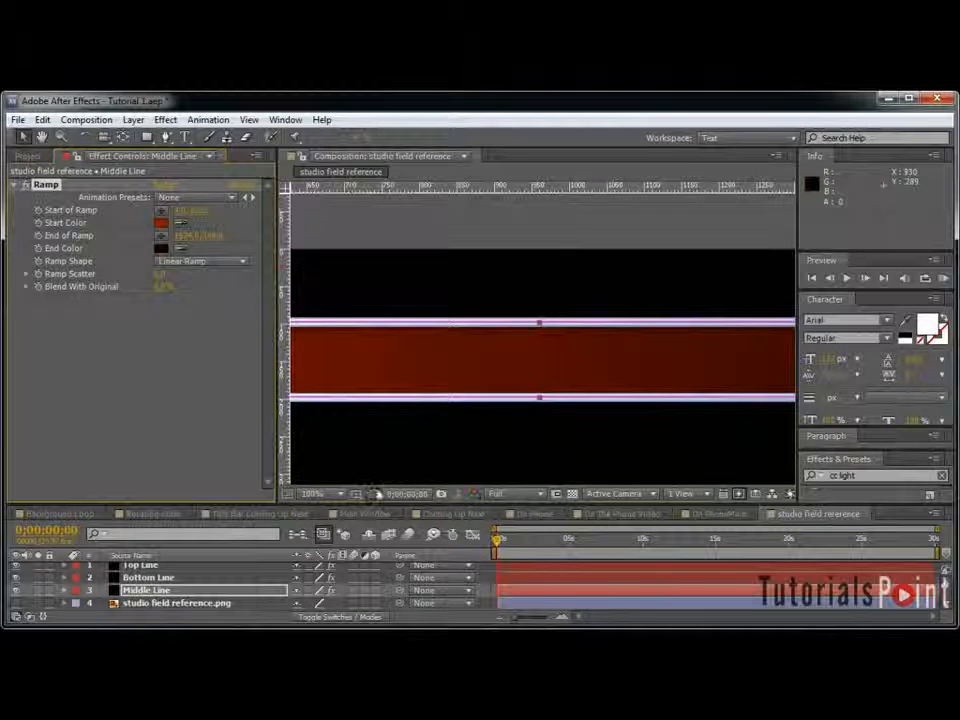
scroll(680, 327, down, 3)
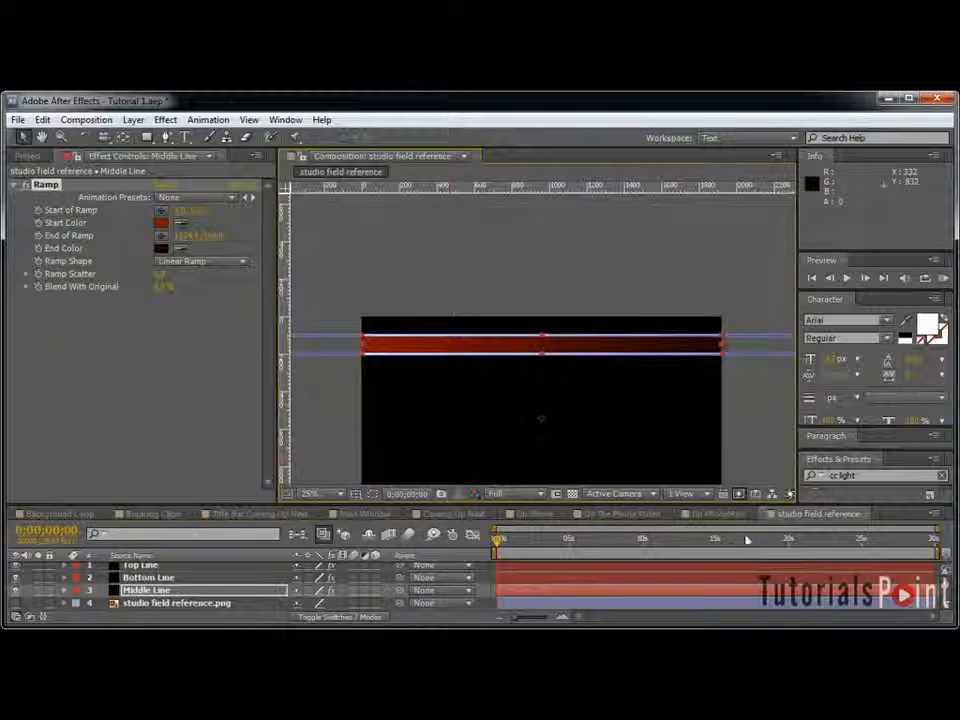
Step: Pre-compose the Top Line, Bottom Line and Middle Line layers into a composition named Top Title Bar
click(141, 565)
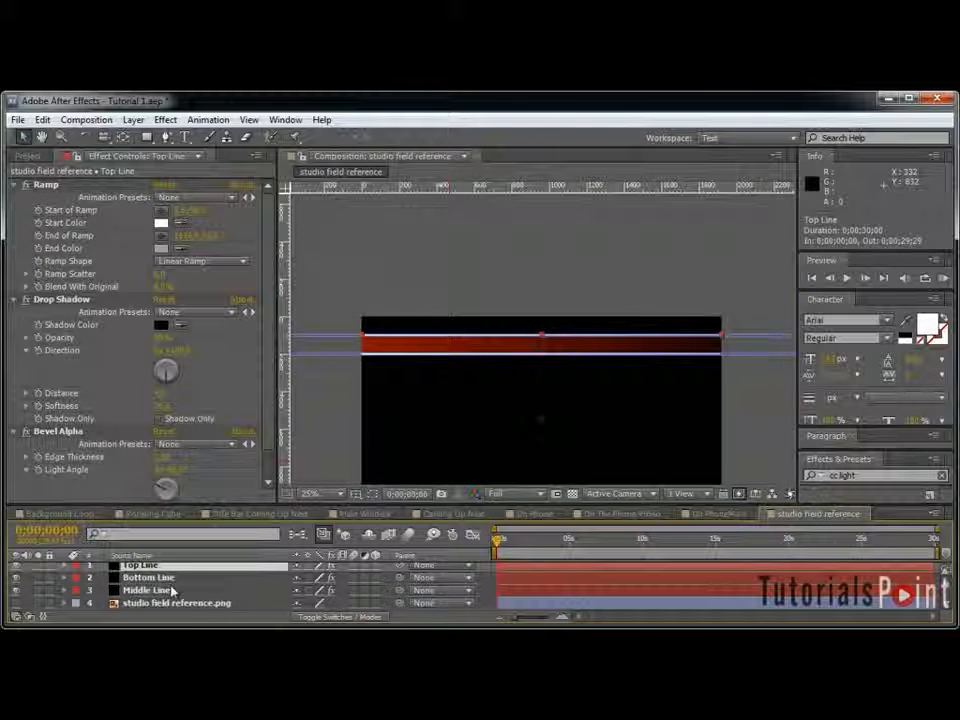
shift+click(146, 590)
key(ctrl+shift+c)
text(Li)
text(op)
key(BackSpace)
key(BackSpace)
text(Top Litle Bar)
key(Return)
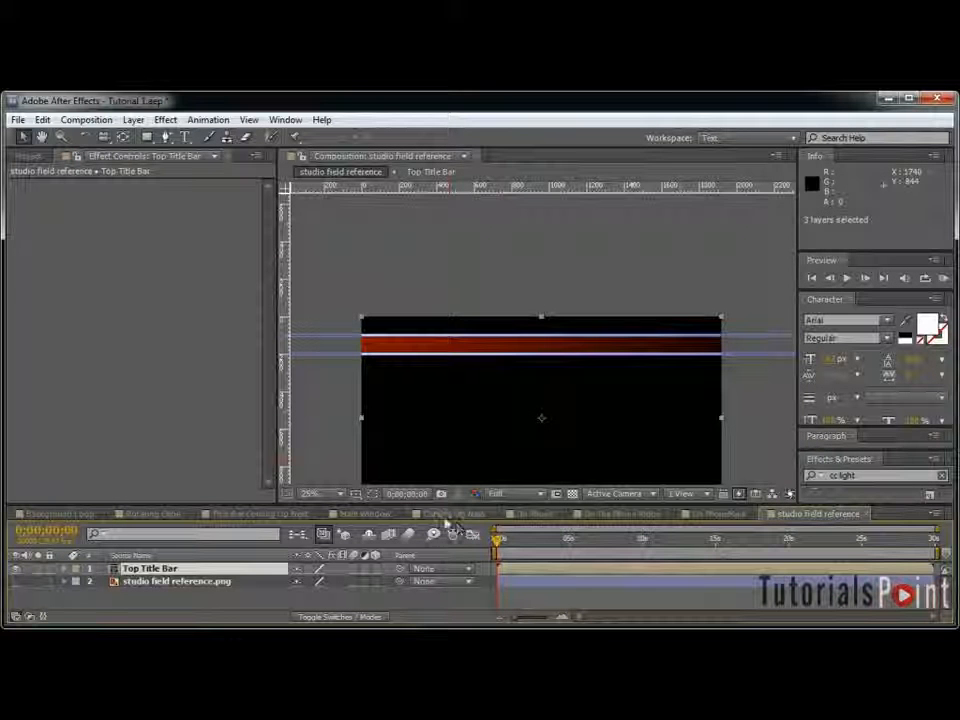
Step: Hide the Top Title Bar layer and show the studio field reference.png layer with the whole frame in view
click(15, 568)
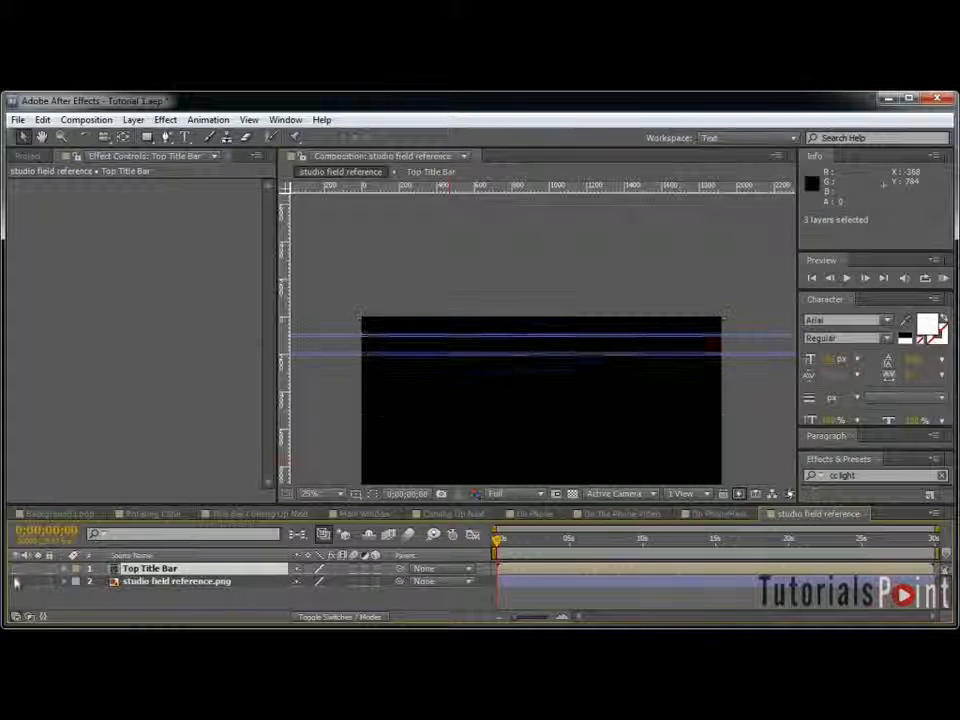
click(15, 581)
drag(564, 368, 563, 298)
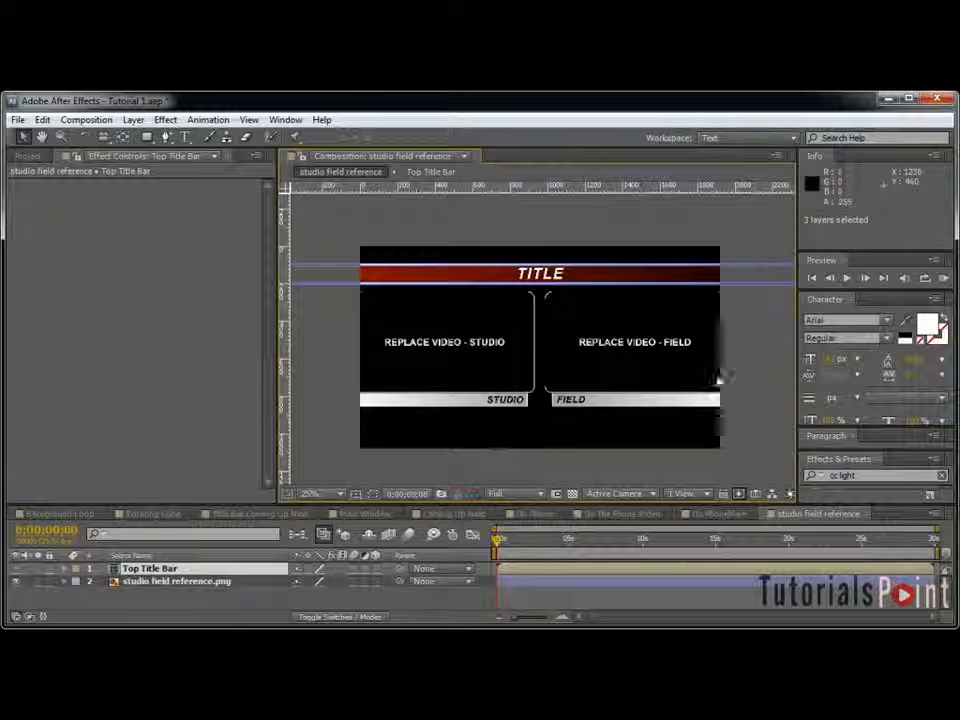
click(690, 372)
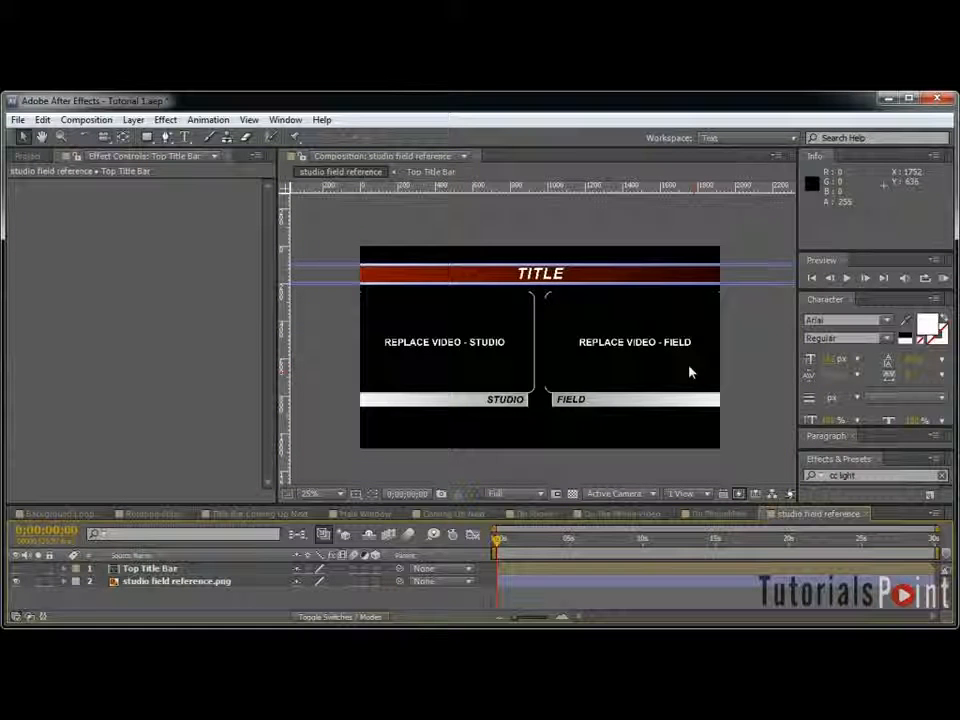
Step: Create a new HDTV 1080 29.97 composition named Studio Video
key(ctrl+n)
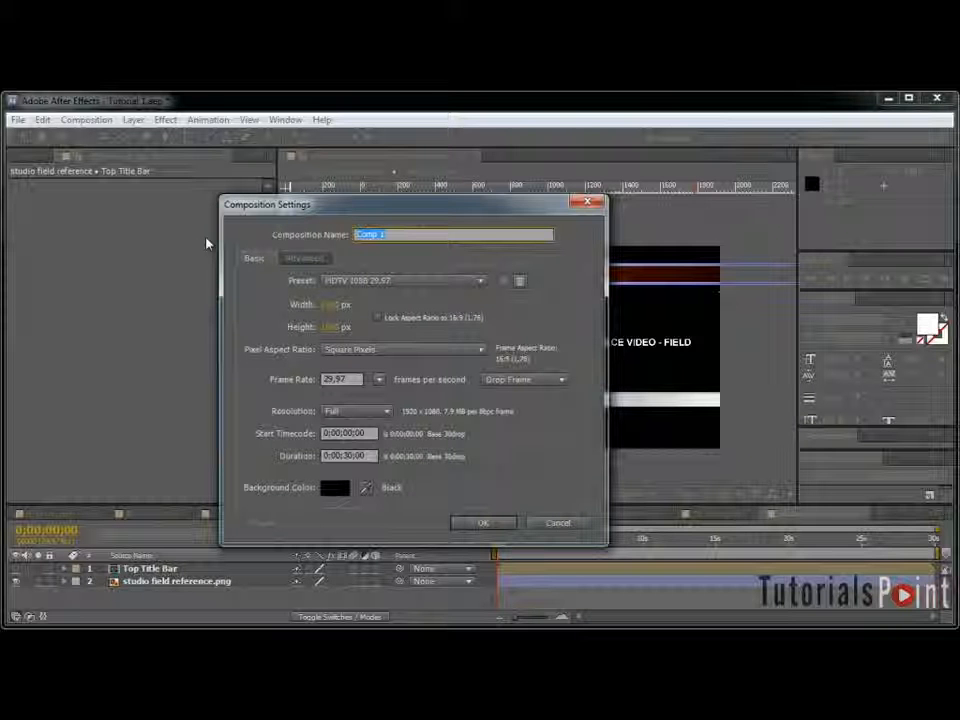
text(Studio)
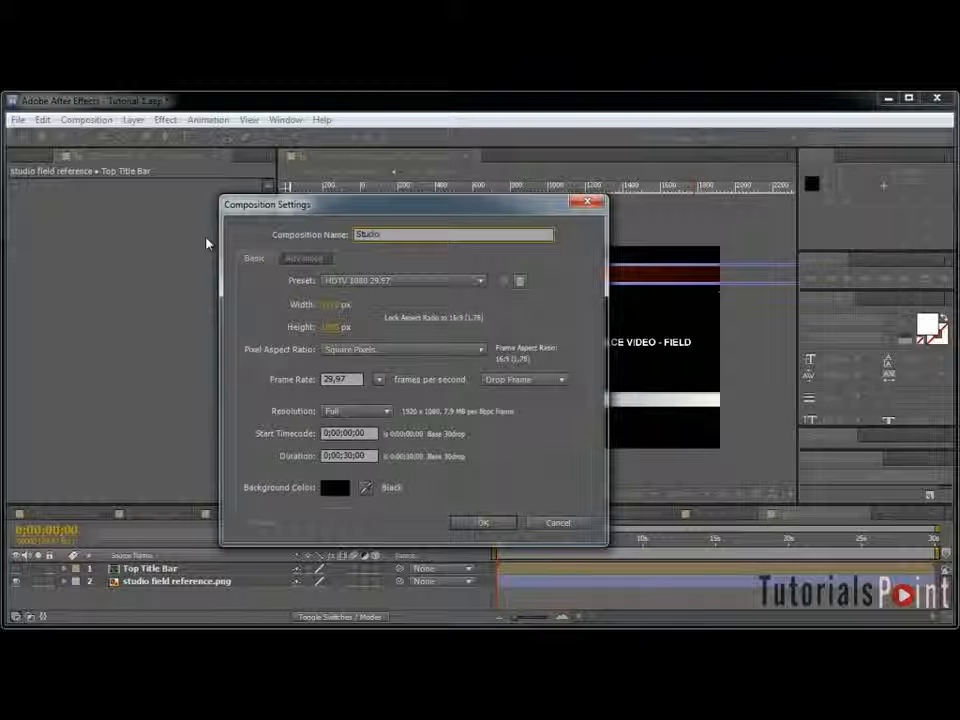
text( Video)
key(Return)
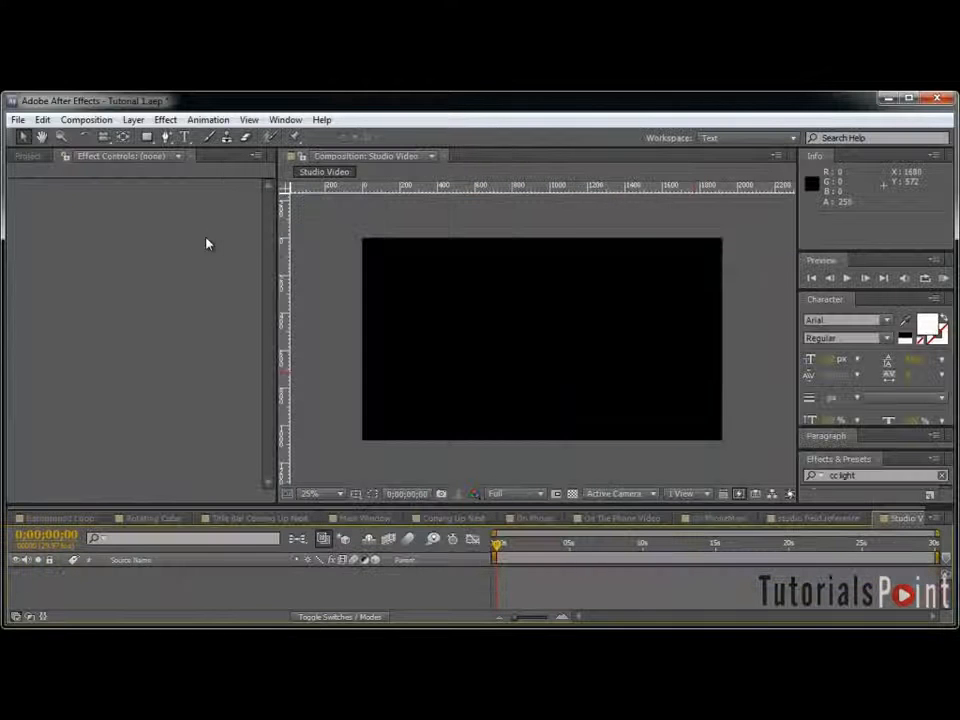
Step: Add the text STUDIO VIDEO to the Studio Video composition and center it horizontally using the title/action-safe guides
click(29, 156)
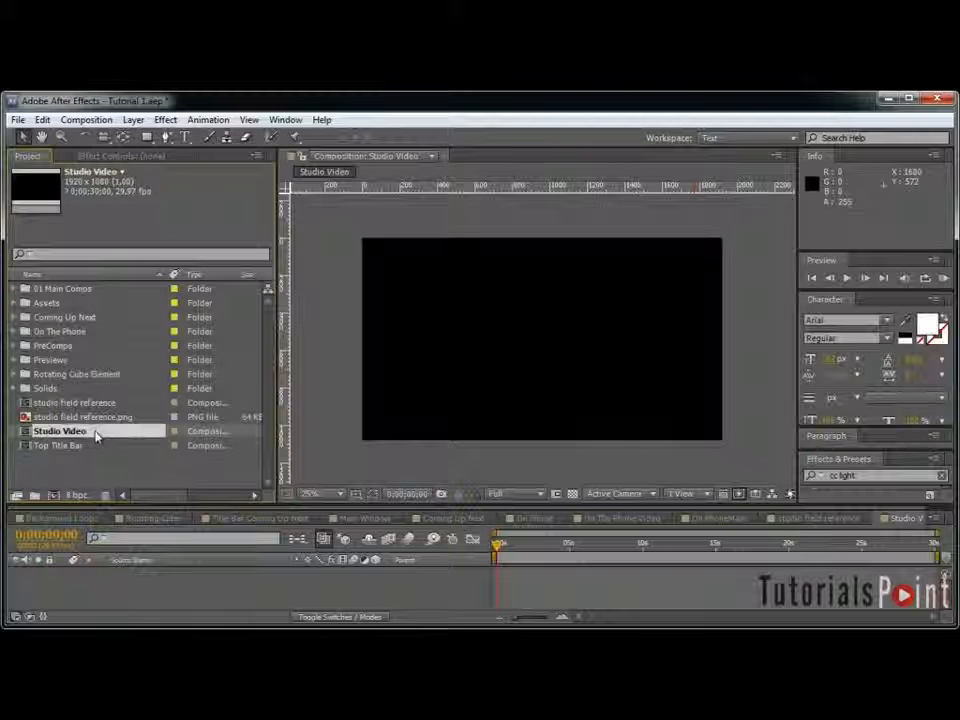
key(ctrl+t)
click(487, 338)
text(STUDIO VIDEO)
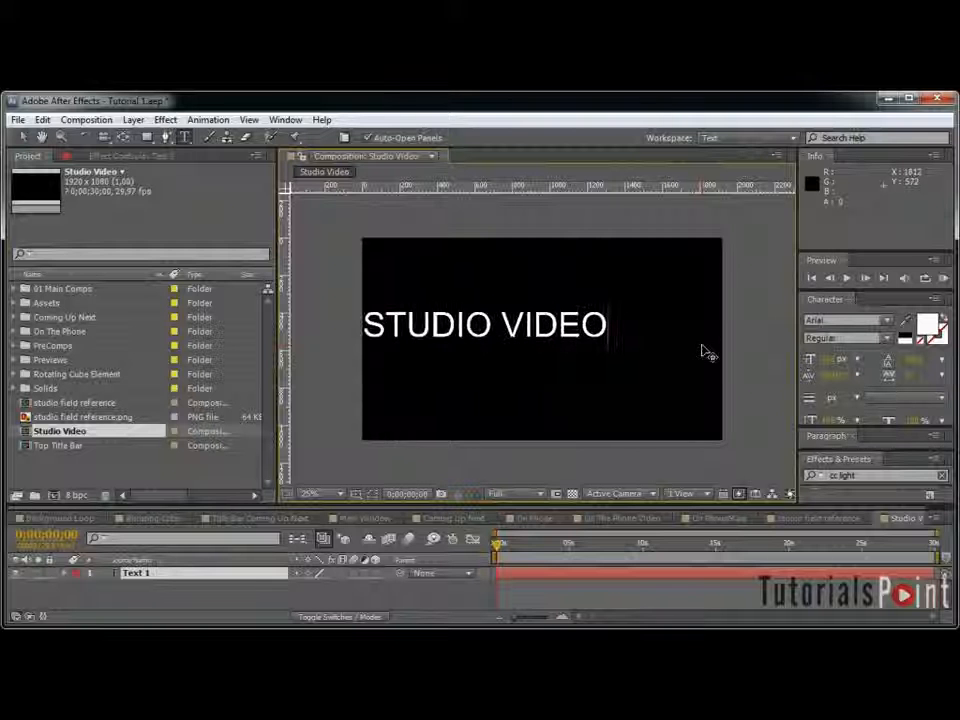
click(22, 136)
key(apostrophe)
drag(560, 332, 617, 328)
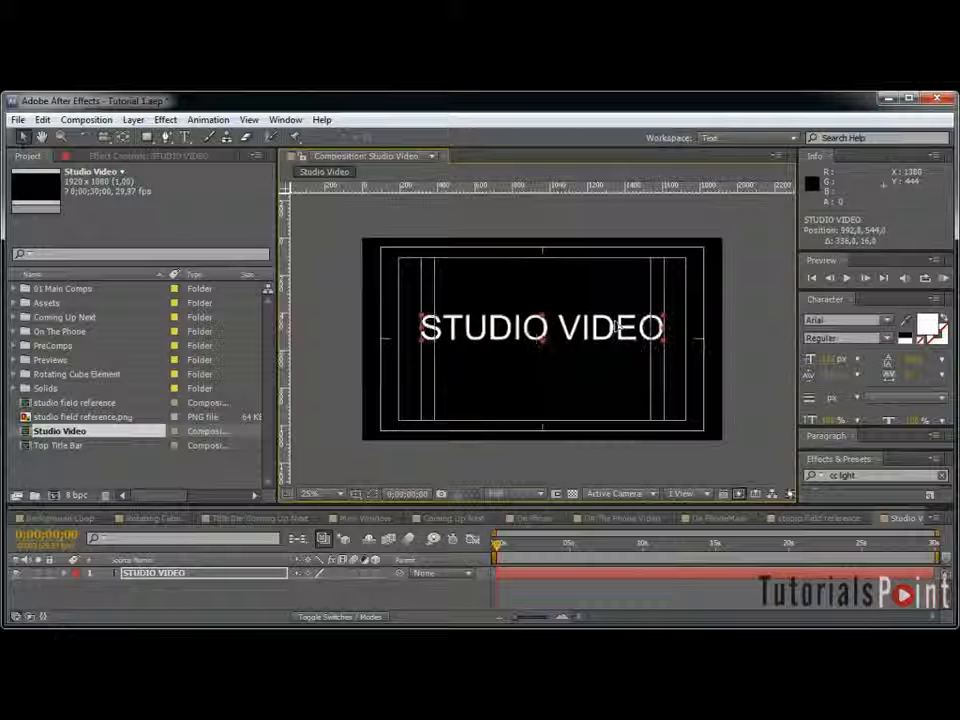
Step: Add a full-frame black solid and place it beneath the STUDIO VIDEO text layer
key(ctrl+y)
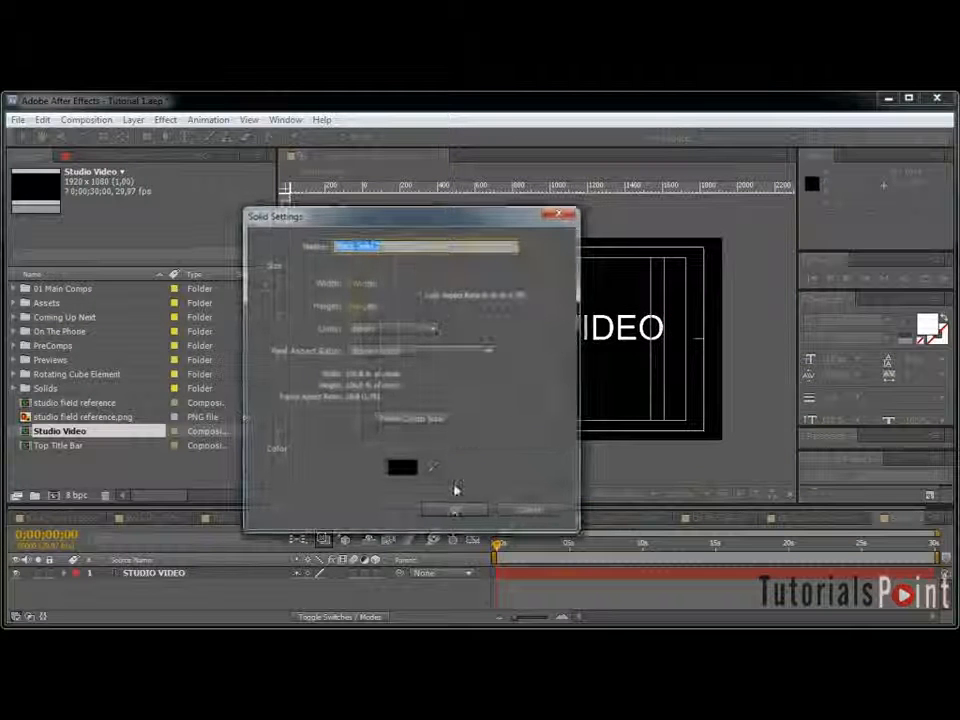
click(453, 510)
drag(200, 574, 214, 598)
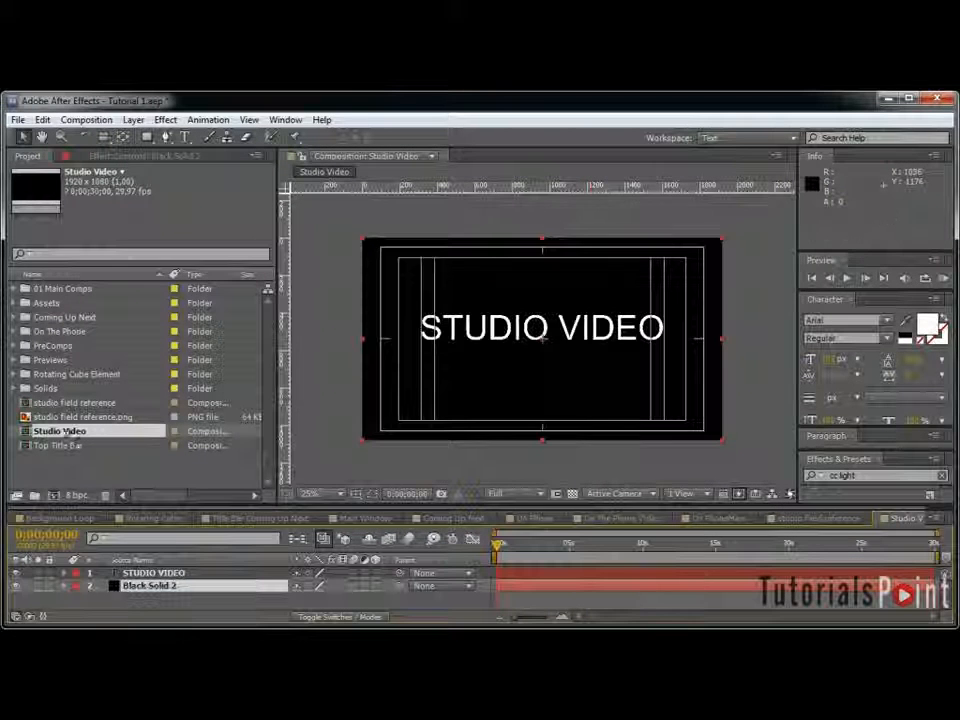
Step: Duplicate the Studio Video composition and name the copy Filed Video
key(ctrl+d)
key(Return)
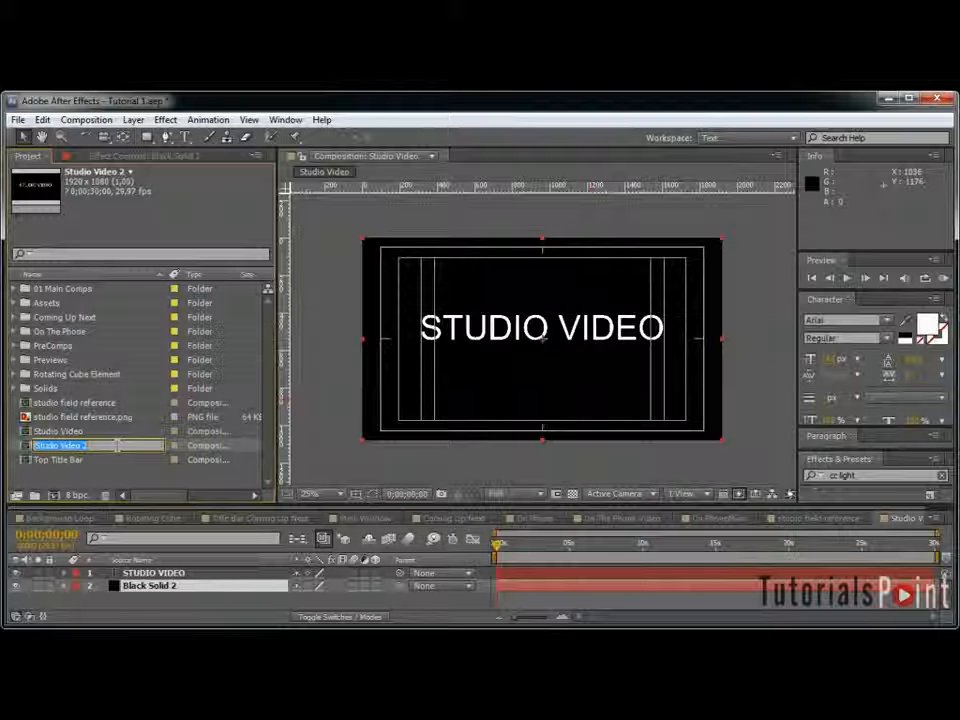
text(Field)
text( Video)
key(Return)
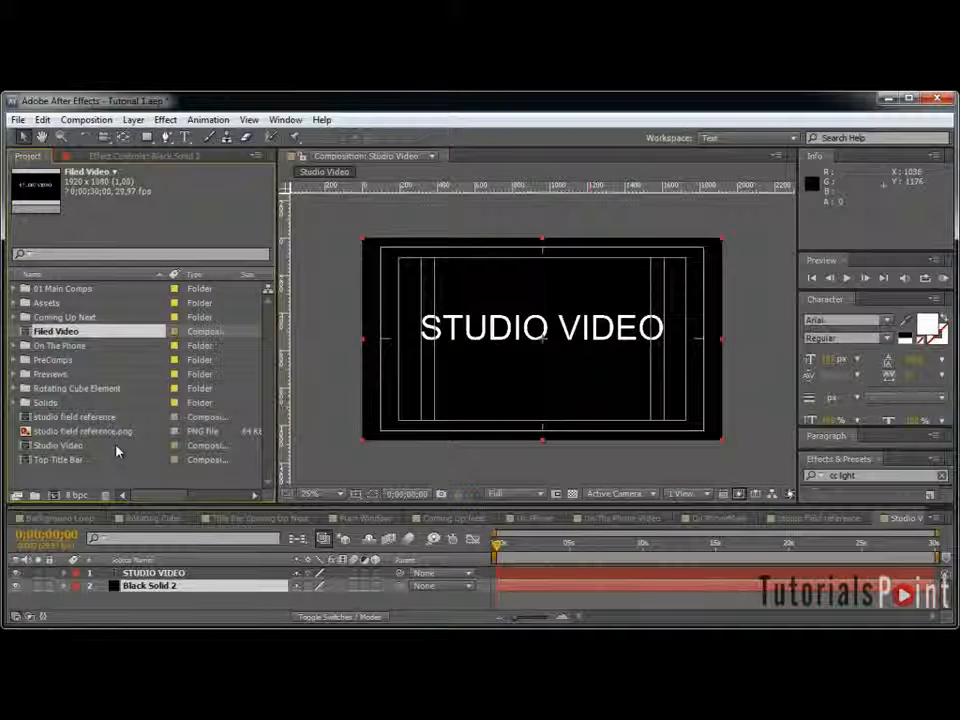
Step: Open the Filed Video composition and change its text to FIELD VIDEO
double_click(80, 335)
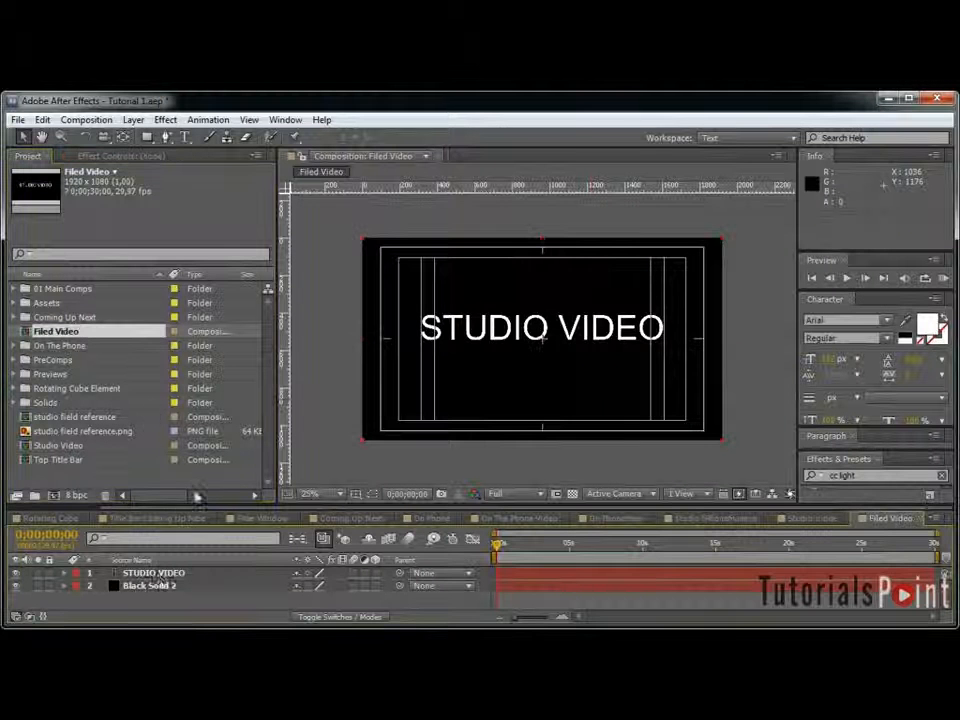
double_click(155, 573)
drag(418, 330, 542, 328)
text(FIELD)
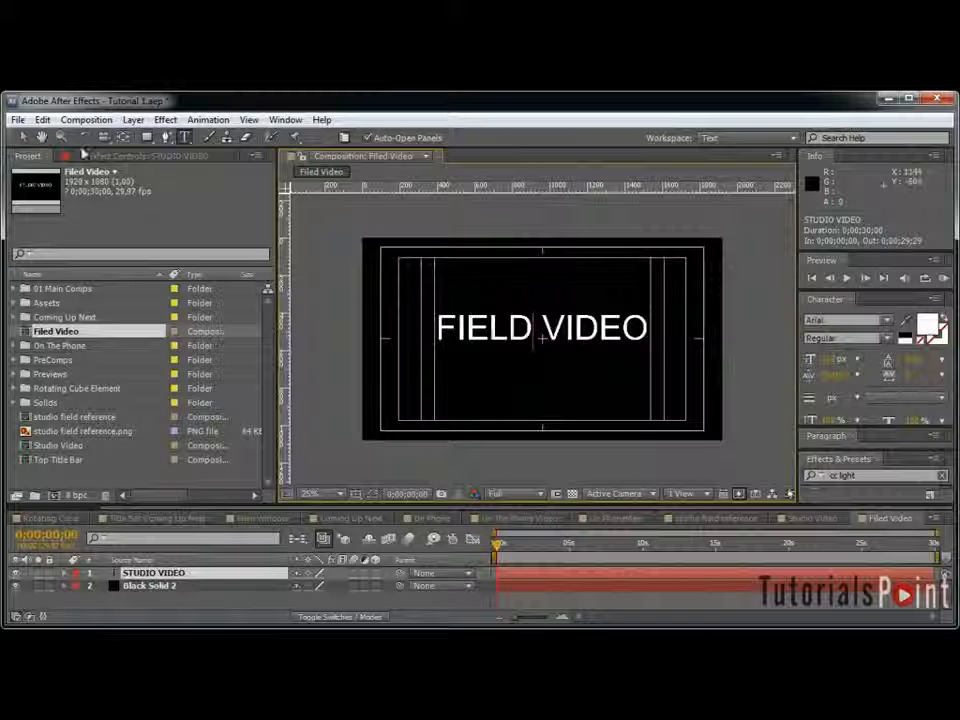
click(24, 138)
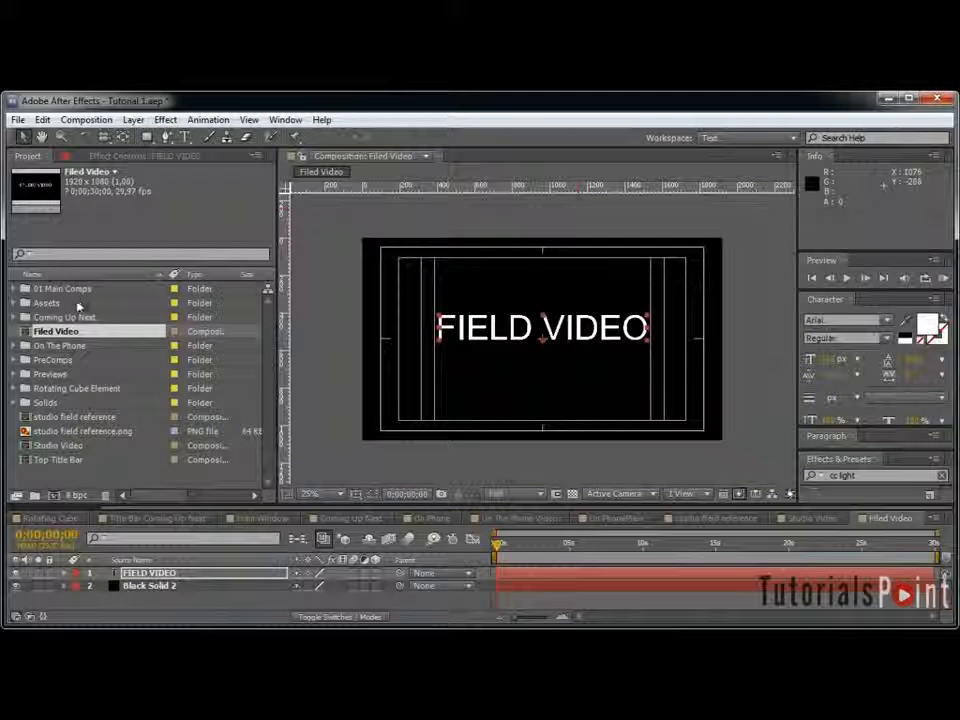
Step: Group the Filed Video, studio field reference, Studio Video and Top Title Bar compositions in a new project folder named Studio - Field
ctrl+click(72, 418)
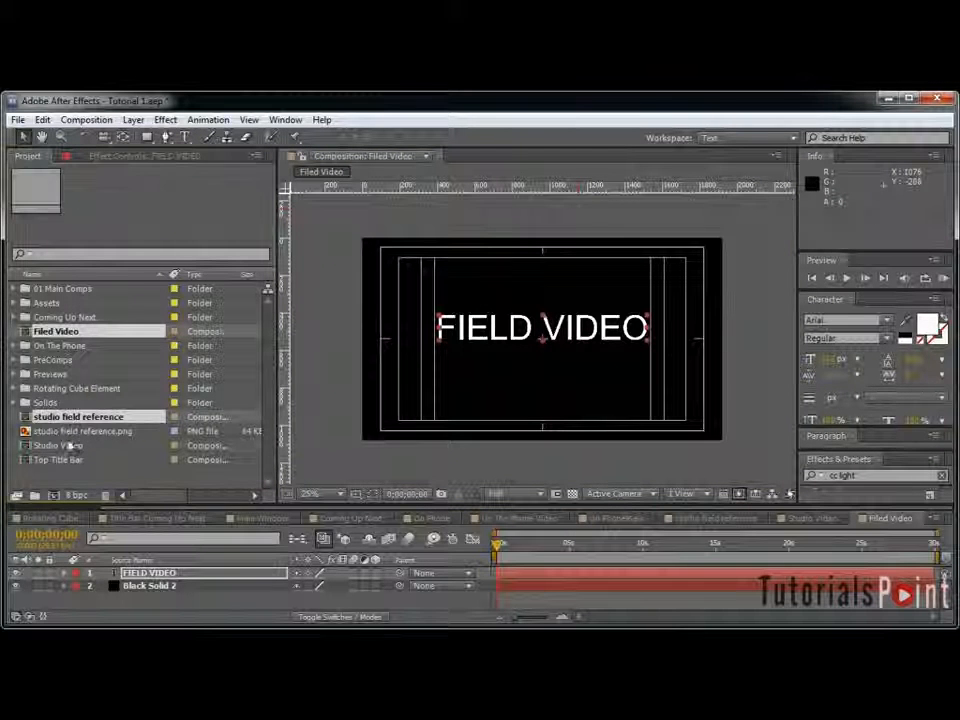
ctrl+click(62, 445)
ctrl+click(88, 459)
drag(58, 458, 33, 495)
text(Studio - Fi)
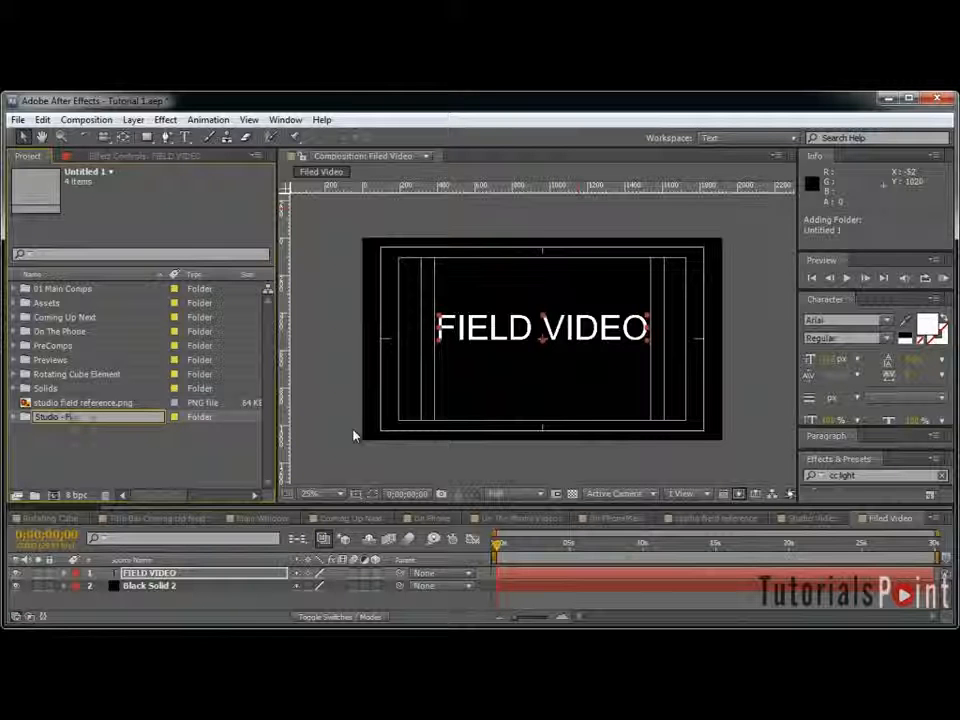
text(eld)
key(Return)
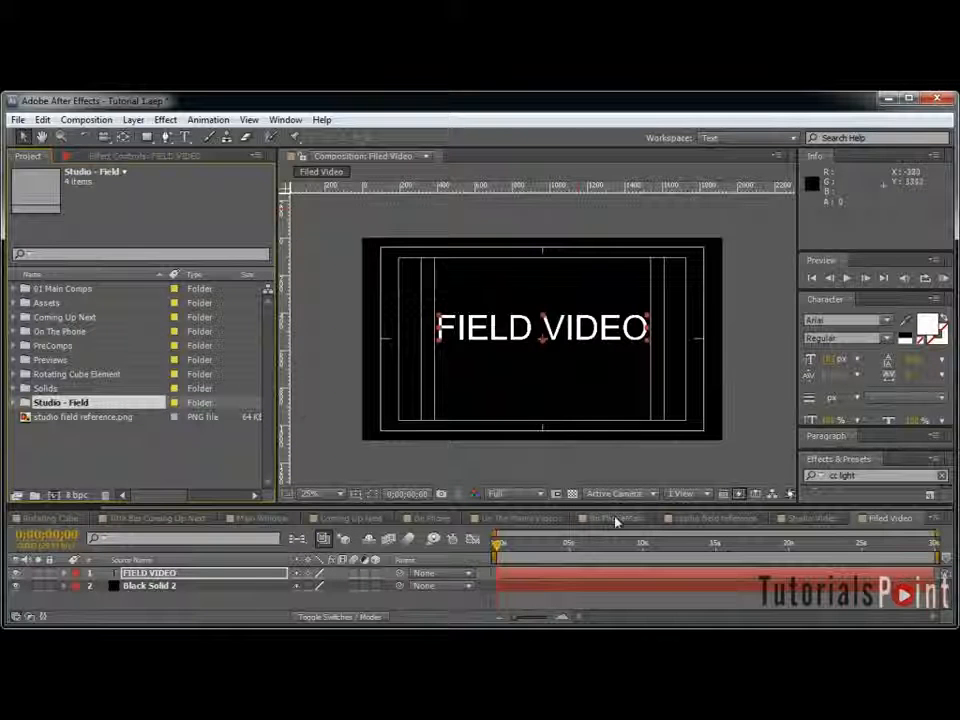
Step: Open the studio field reference composition and rename it Studio Field Main
click(713, 519)
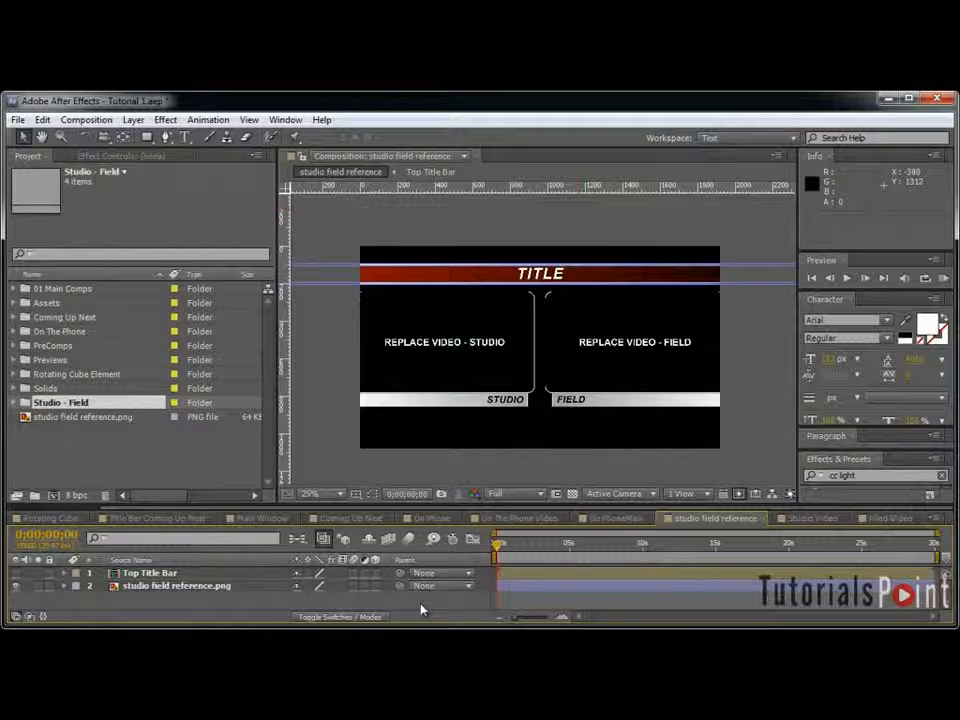
key(ctrl+k)
text(Studio F)
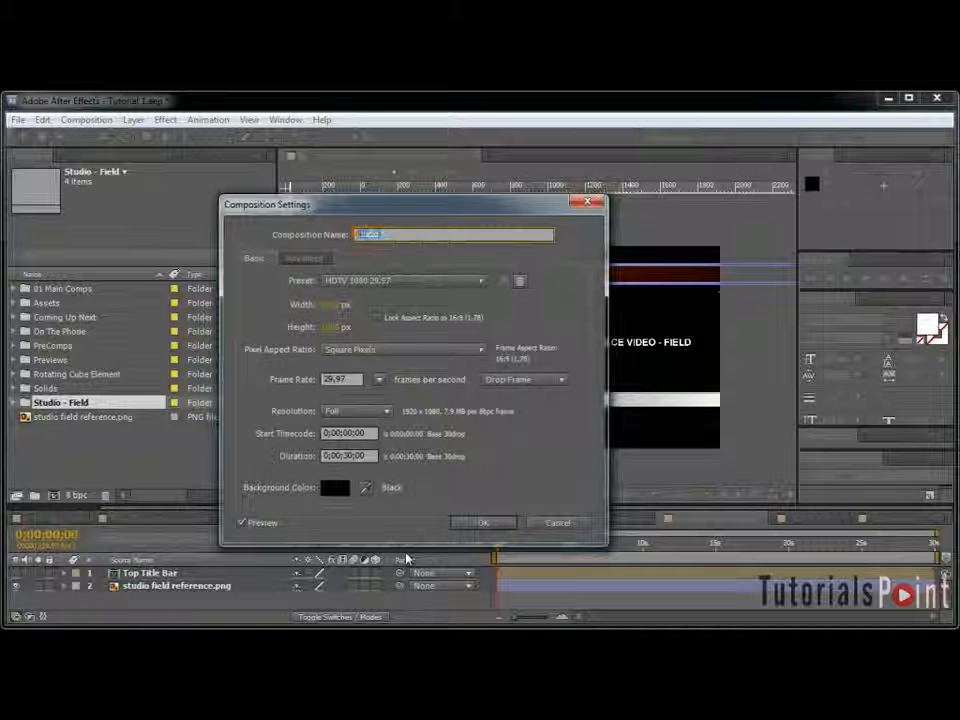
text(Studio Field Main)
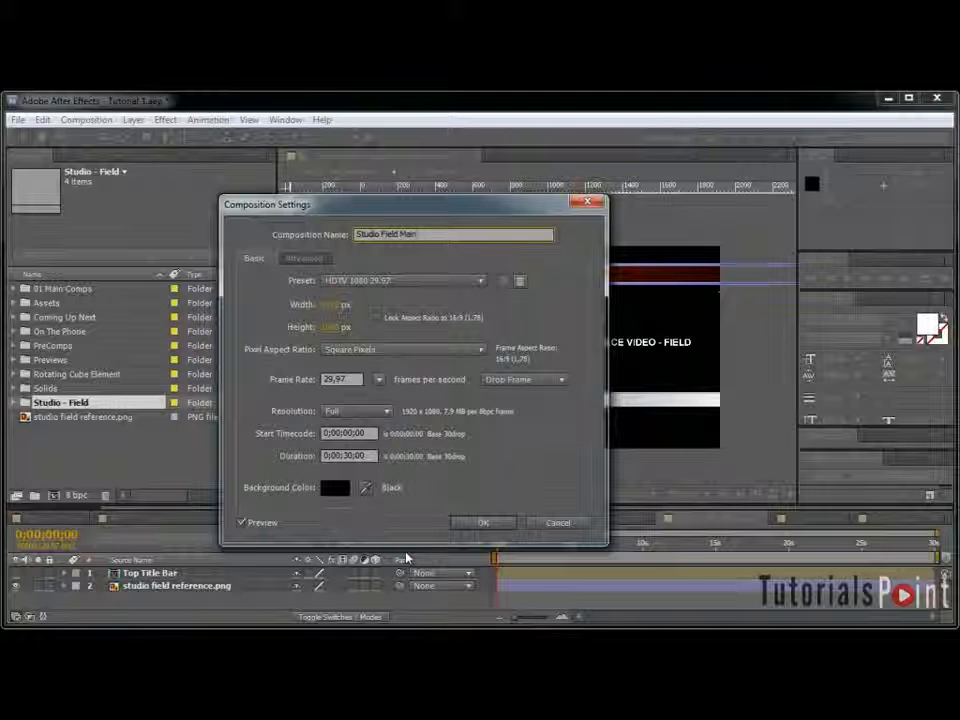
key(Return)
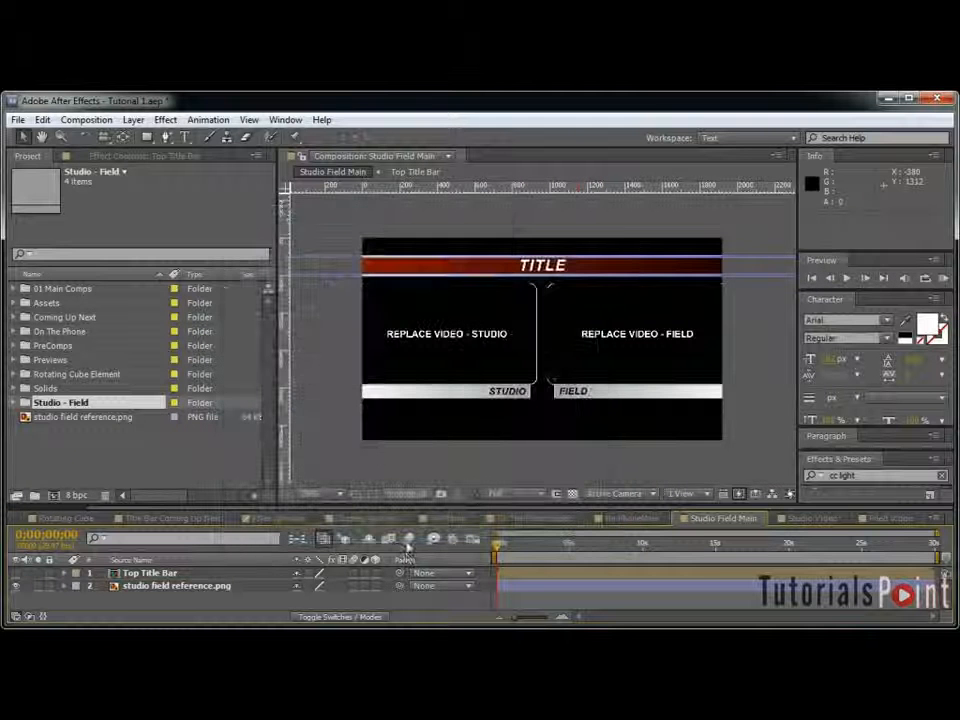
Step: Add the Studio Video composition from the Studio - Field folder as the top layer of Studio Field Main
drag(703, 506, 703, 479)
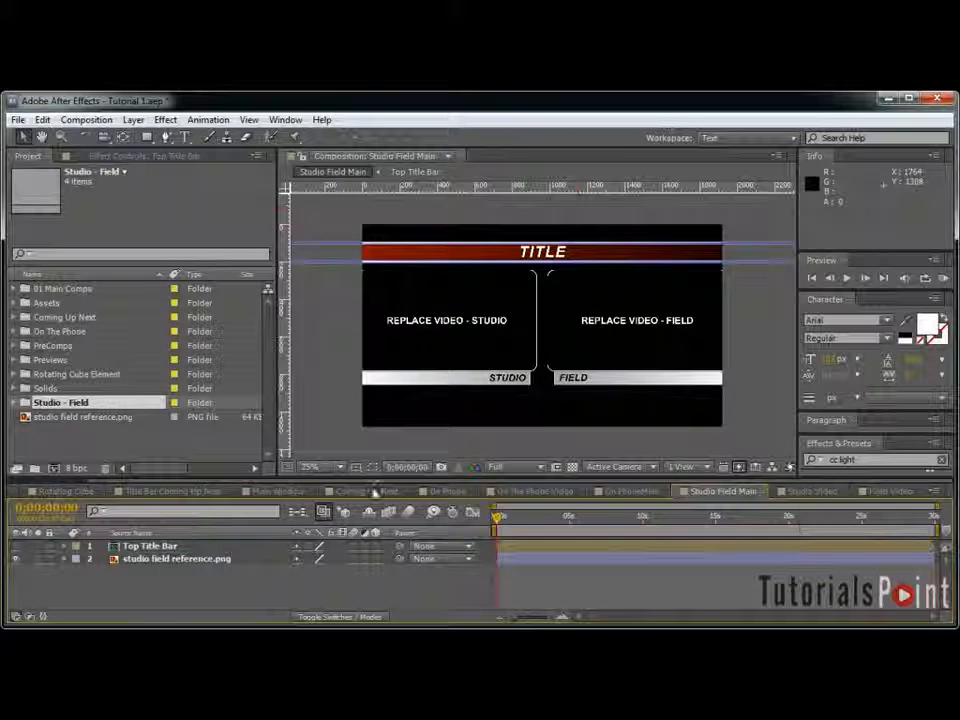
click(24, 402)
click(70, 403)
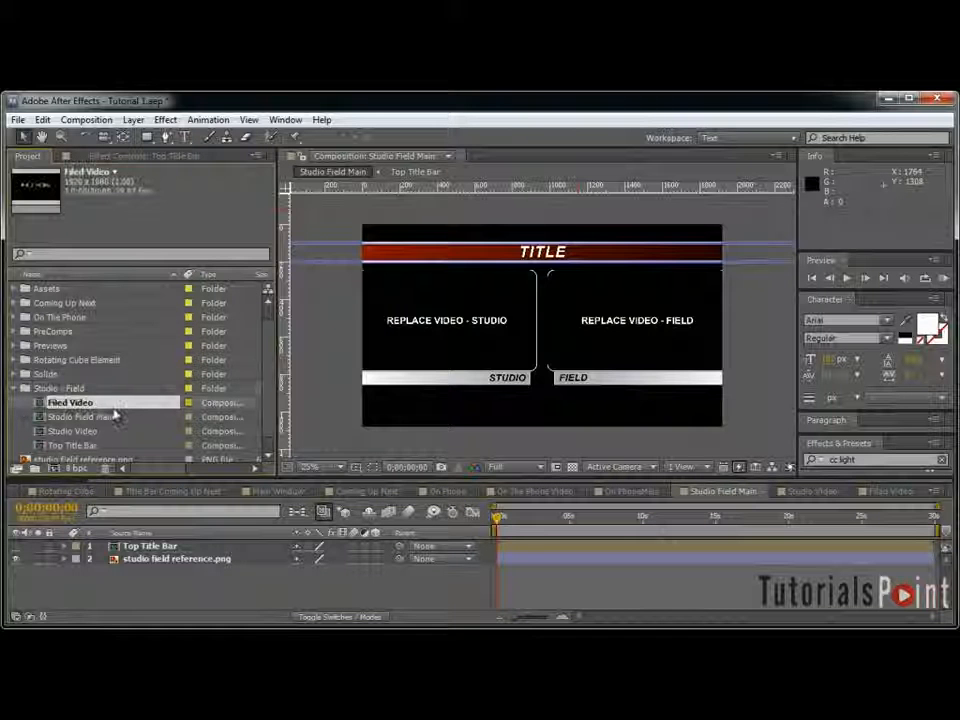
drag(92, 433, 190, 545)
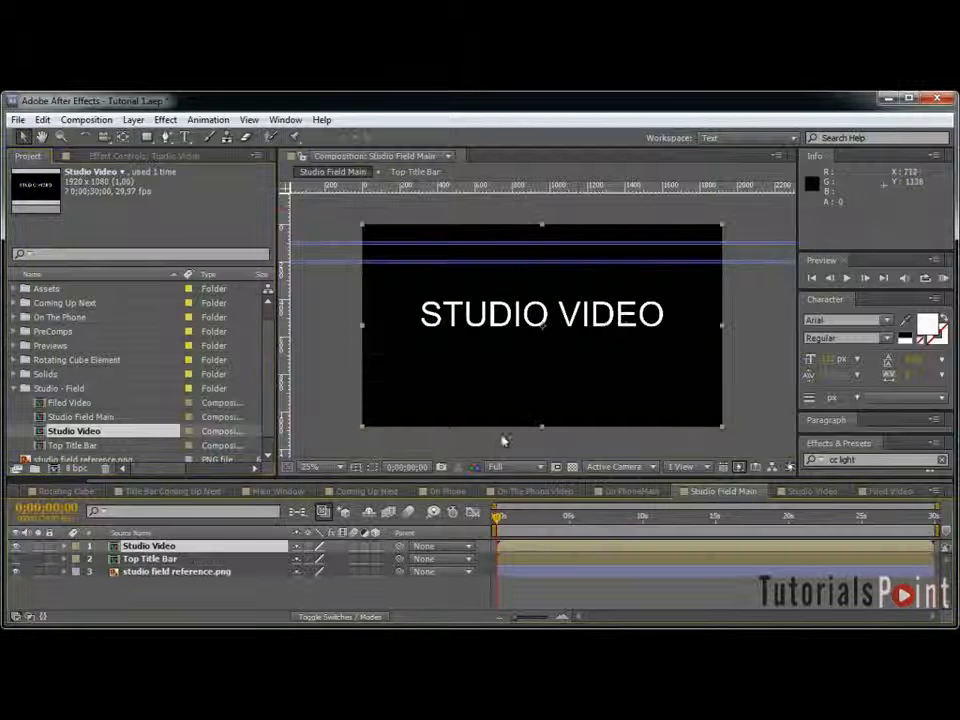
Step: Give the Studio Video layer a full-frame rounded rectangle mask and set its scale to 50%
click(146, 136)
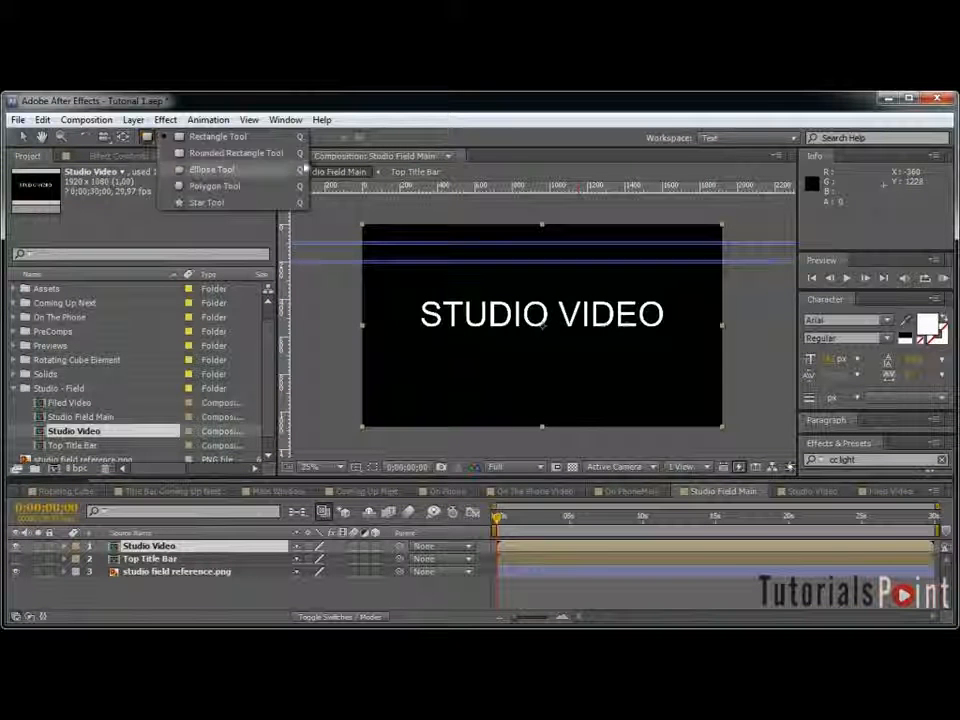
click(273, 153)
double_click(148, 137)
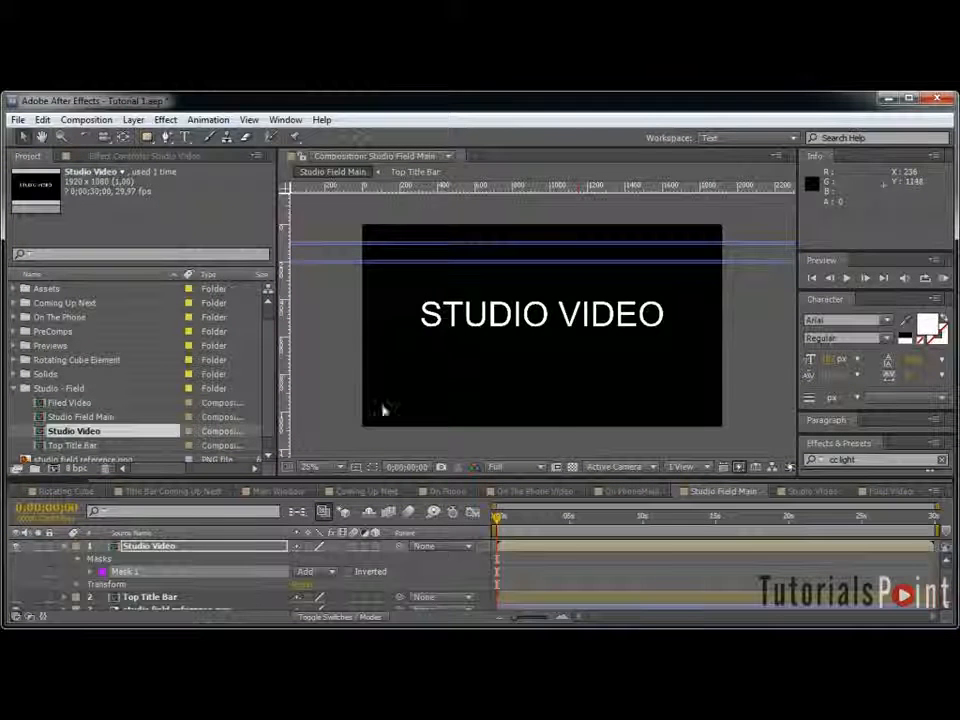
key(s)
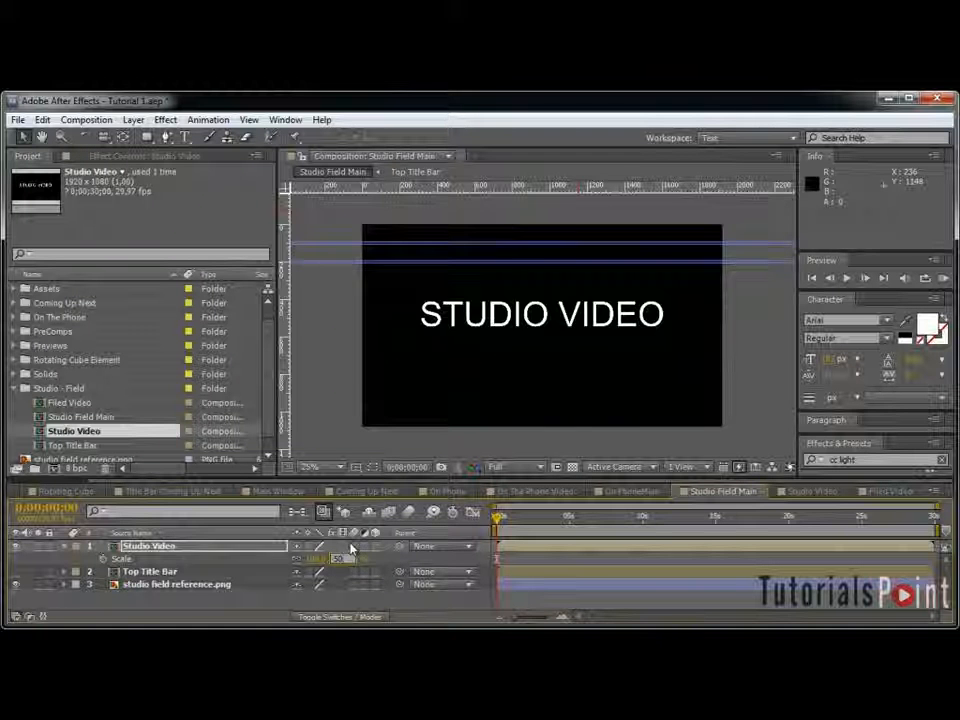
key(Return)
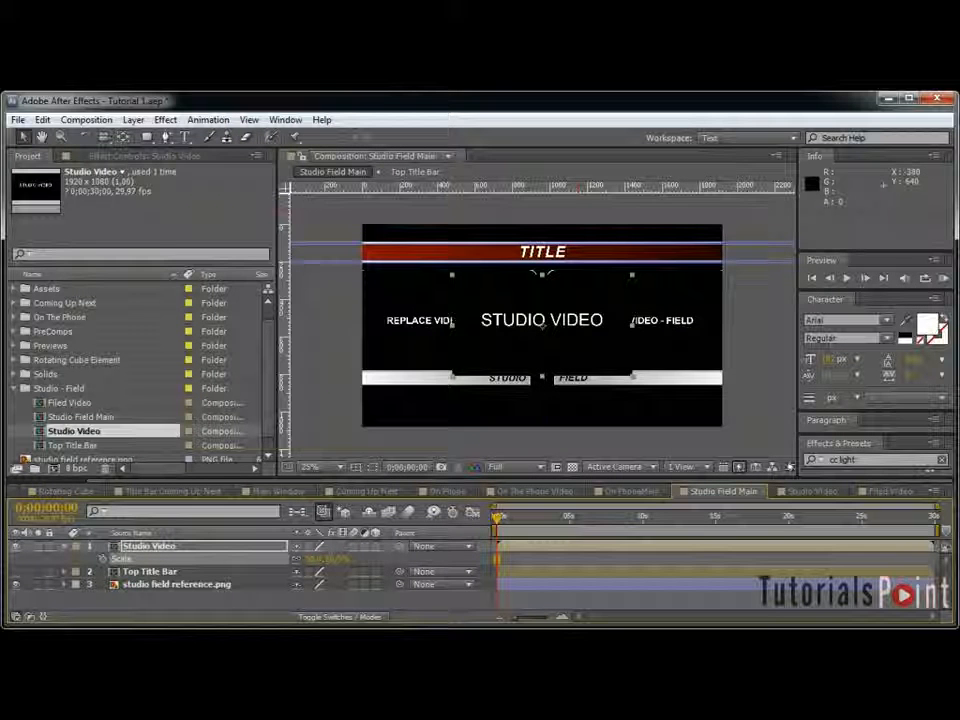
Step: Apply a Stroke effect to the Studio Video layer's mask with brush size 4, brush hardness 100% and spacing 0%
click(168, 120)
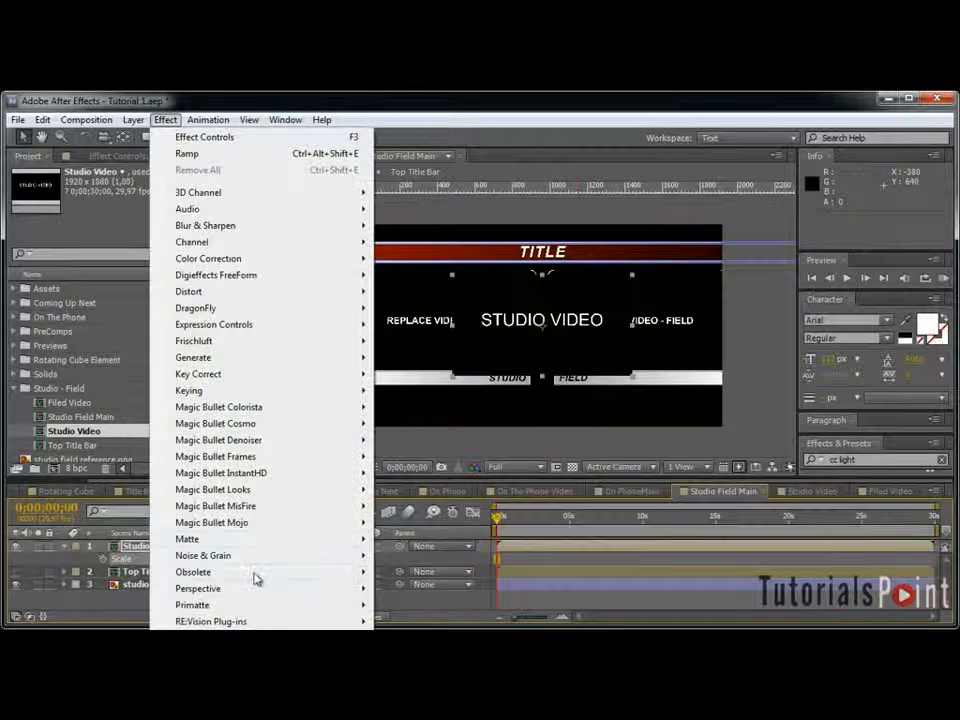
mouse_move(255, 358)
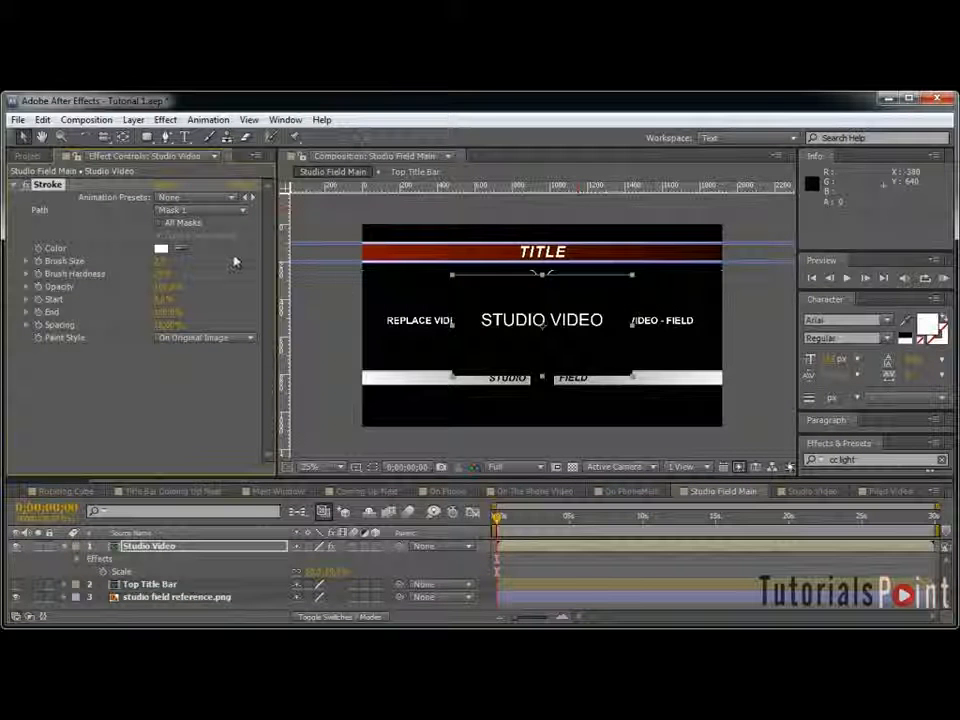
click(160, 262)
text(4)
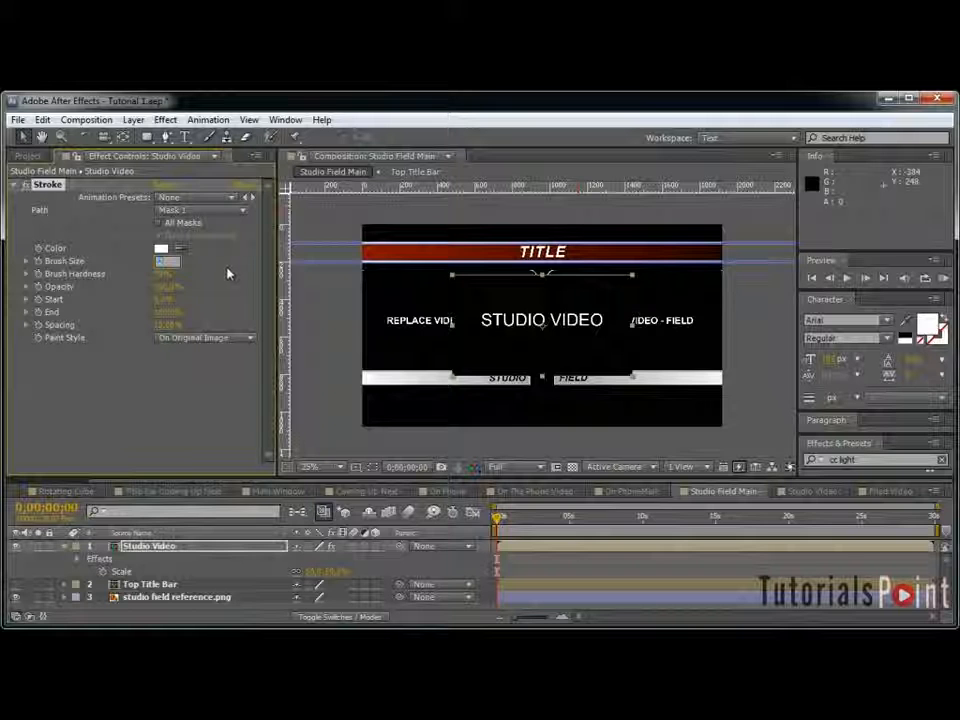
click(231, 270)
drag(163, 275, 520, 272)
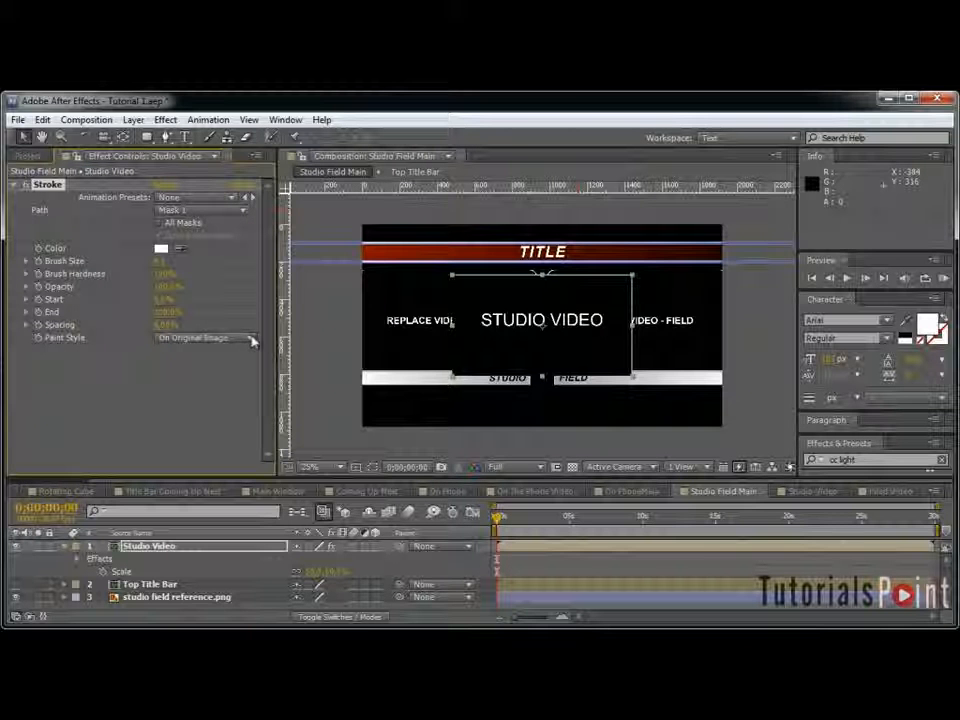
Step: Apply a Drop Shadow effect to the Studio Video layer
click(160, 120)
mouse_move(240, 588)
click(410, 635)
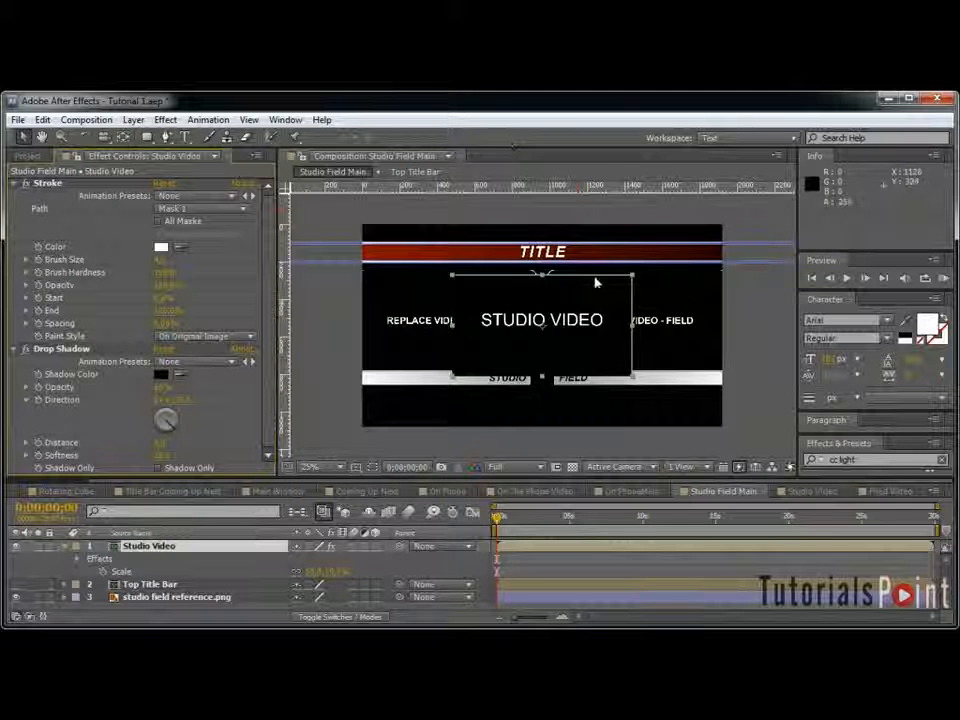
Step: Position the Studio Video layer over the studio video frame in the reference image and nudge it into alignment
scroll(575, 291, up, 1)
key(grave)
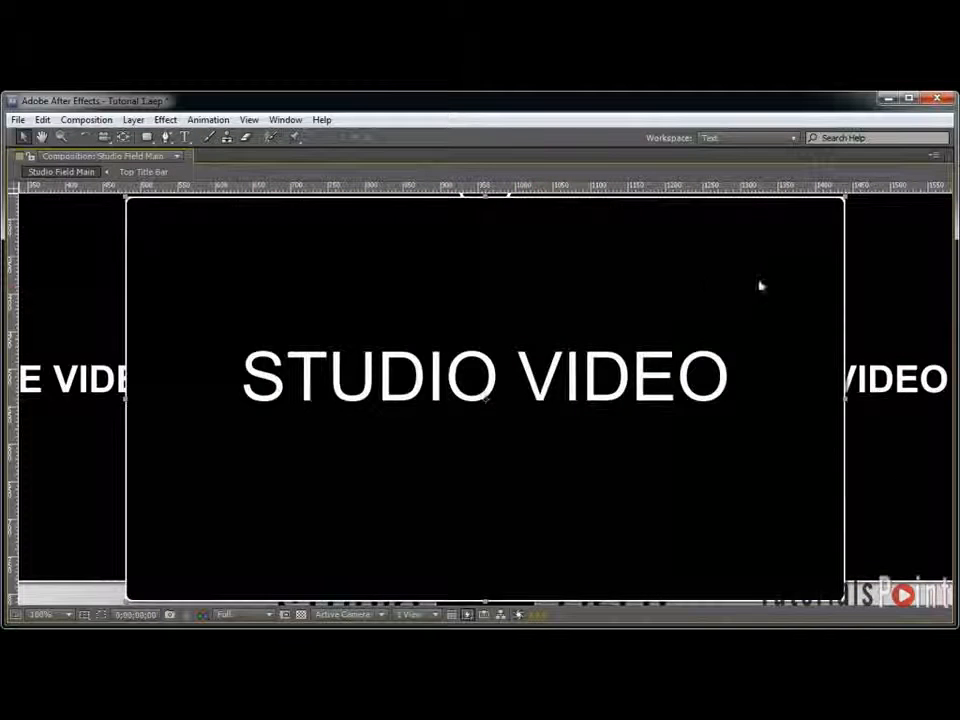
scroll(711, 285, up, 1)
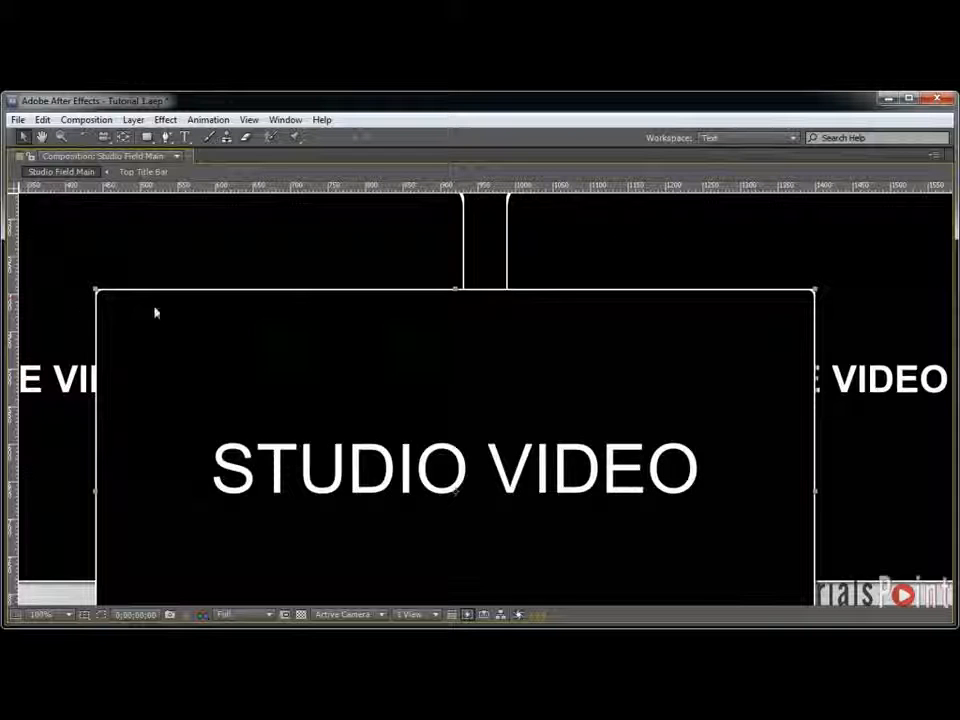
key(comma)
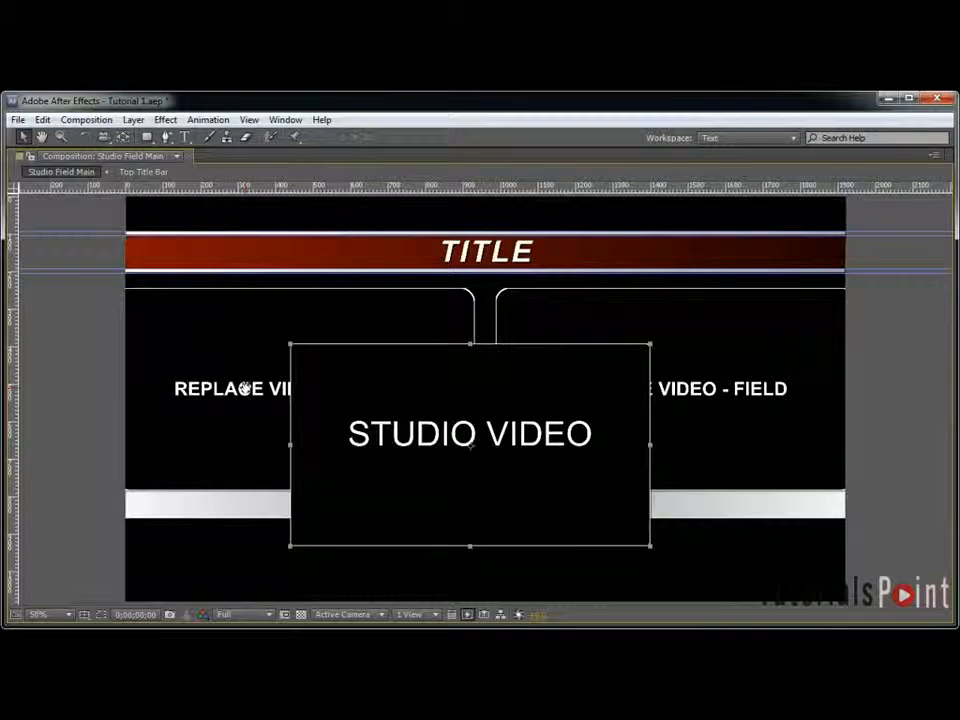
drag(246, 392, 398, 404)
drag(570, 398, 394, 343)
key(Up)
key(Right)
key(Right)
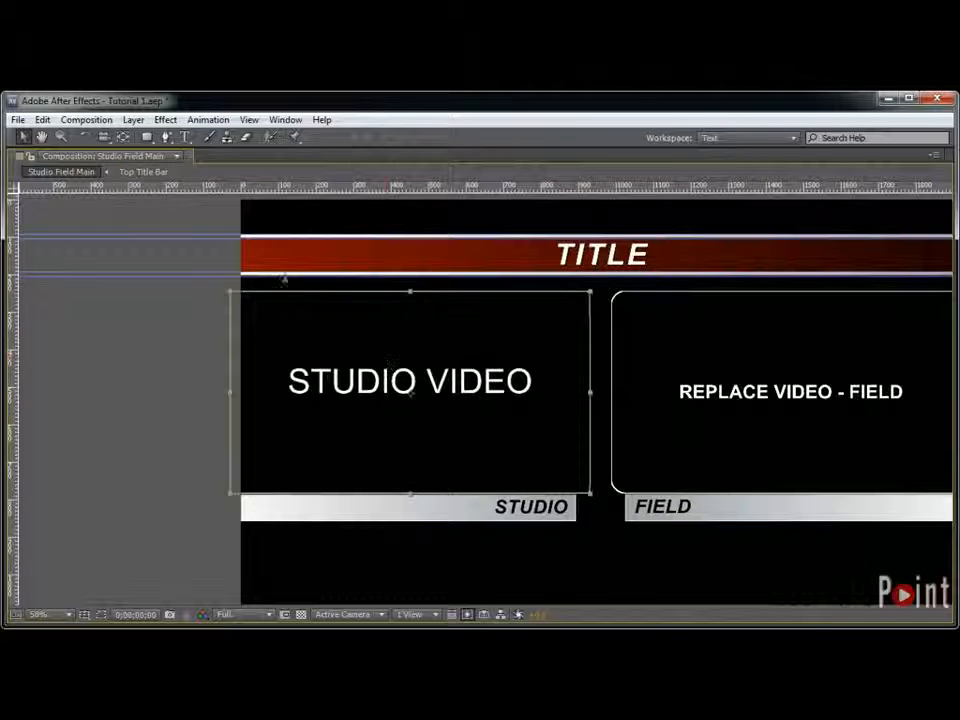
Step: Duplicate the Studio Video layer in the Studio Field Main composition
key(grave)
key(ctrl+0)
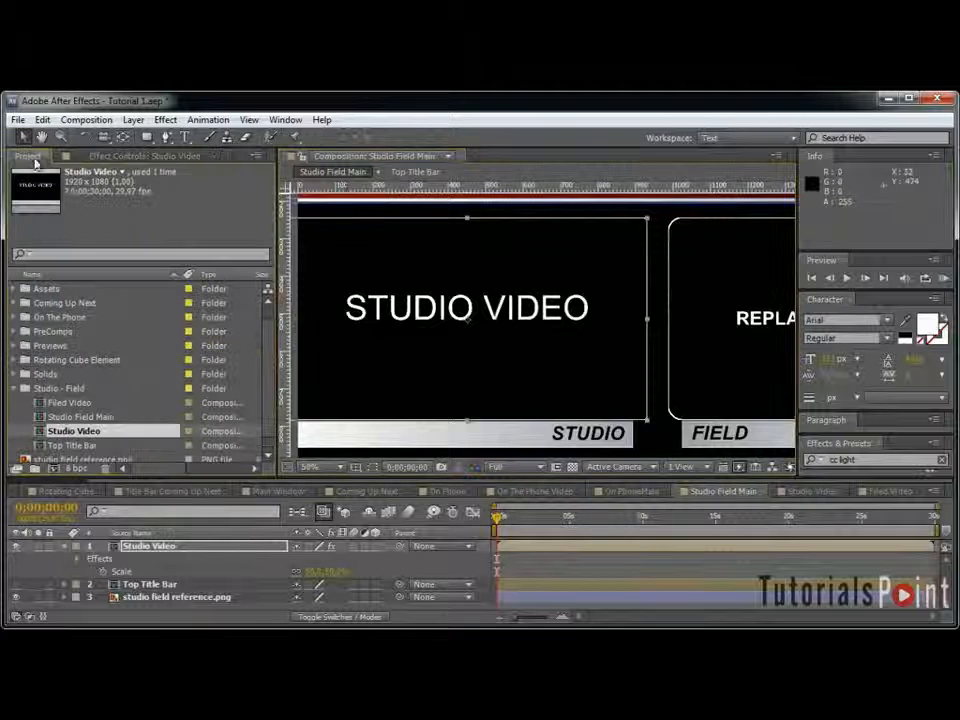
drag(74, 430, 185, 550)
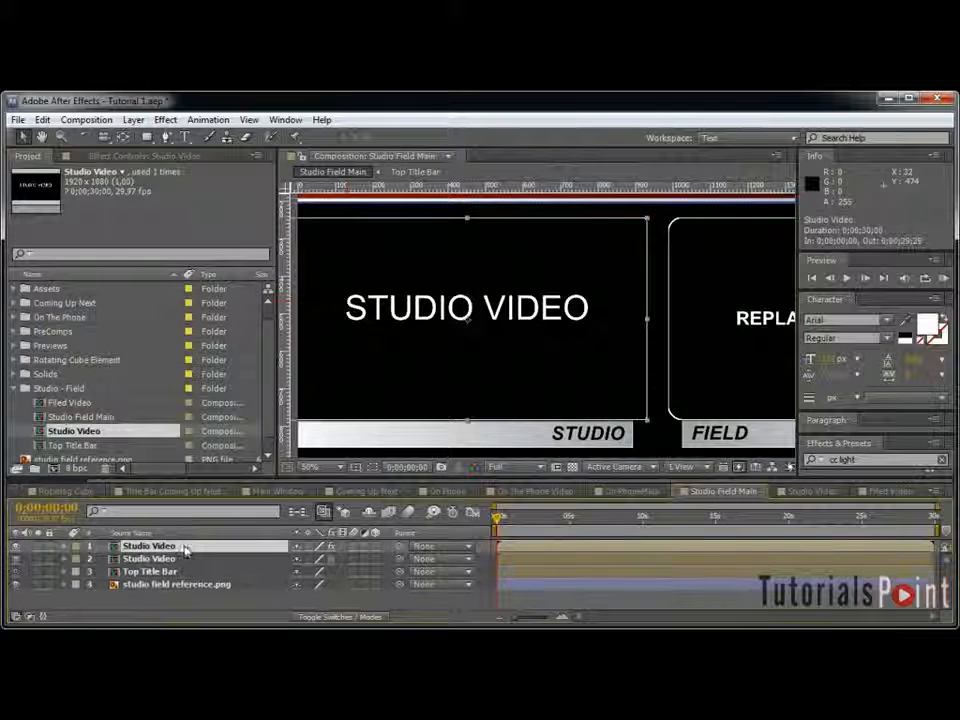
Step: Try to replace the top Studio Video layer's source with the Studio Field Main composition
click(101, 417)
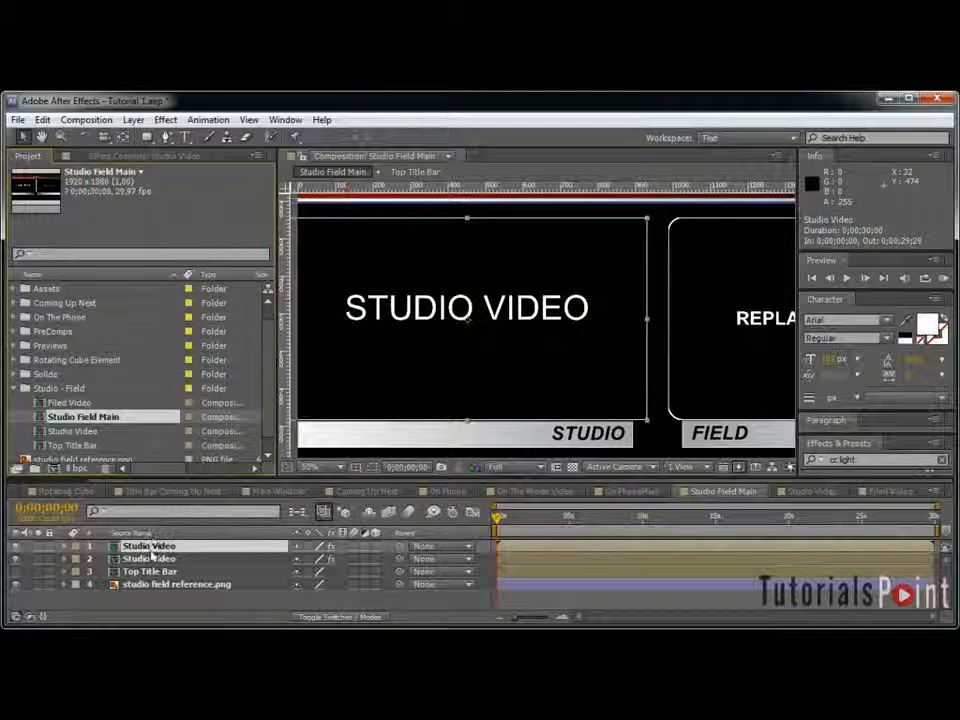
drag(122, 418, 183, 540)
key(comma)
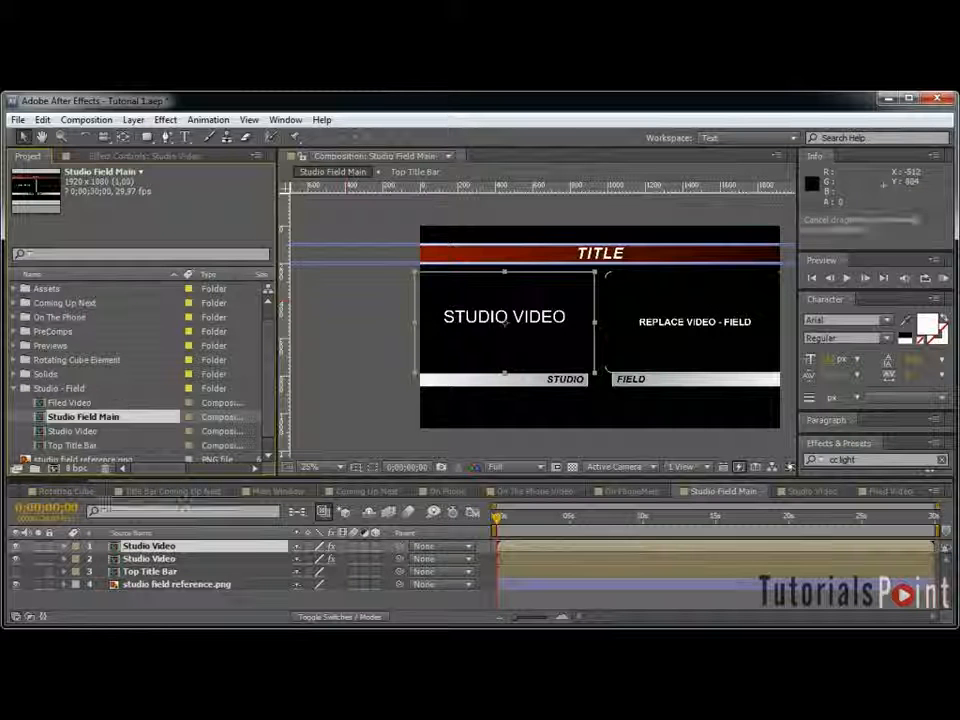
click(199, 549)
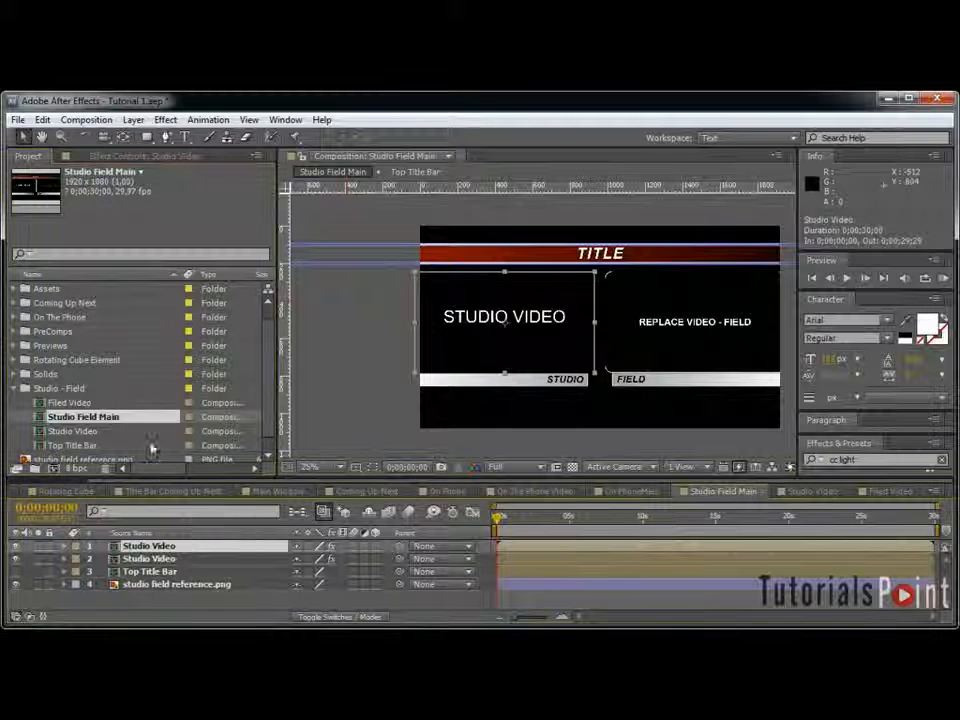
drag(139, 418, 194, 522)
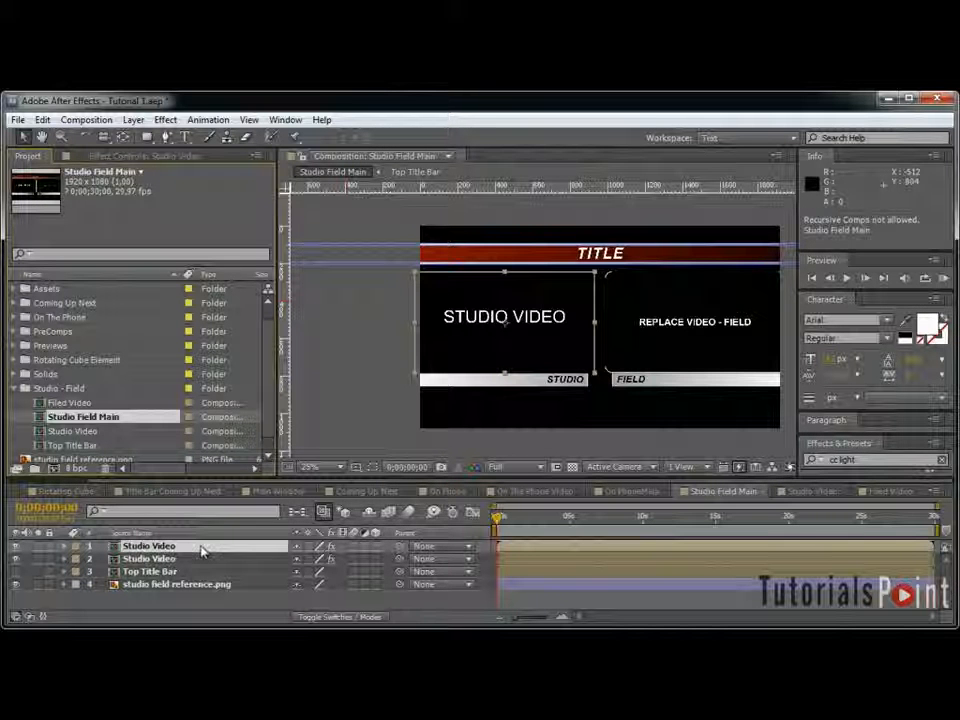
Step: Replace the top Studio Video layer's source with the Filed Video composition
click(80, 431)
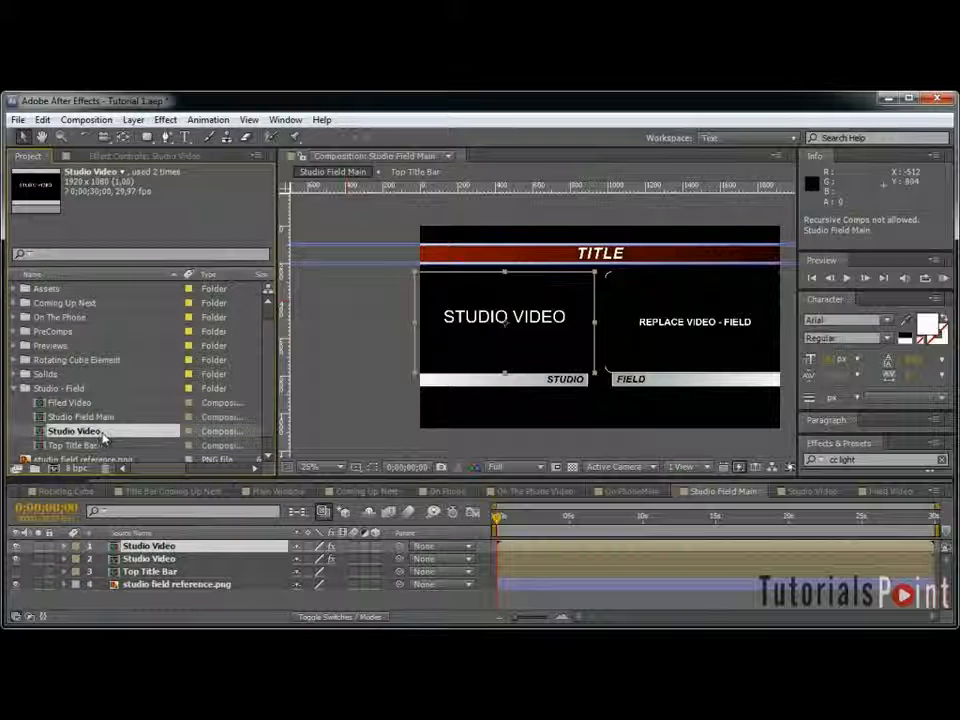
click(98, 403)
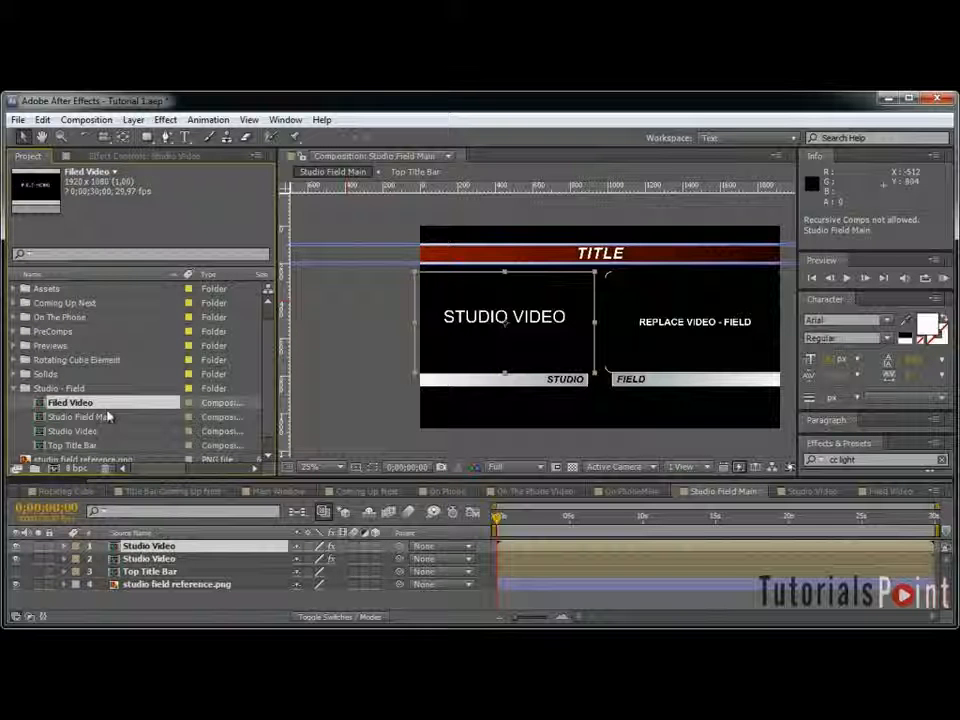
drag(103, 403, 150, 546)
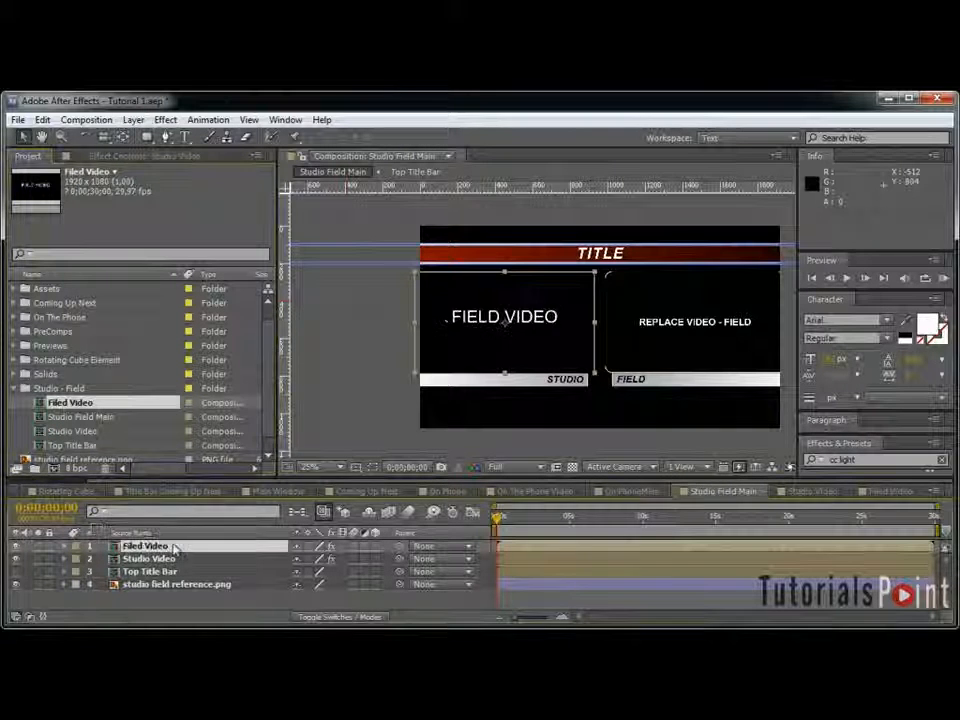
Step: Move the Filed Video layer horizontally over the field video frame in the reference image, aligning its left border with the frame's
drag(540, 332, 646, 338)
key(ctrl+z)
key(grave)
key(period)
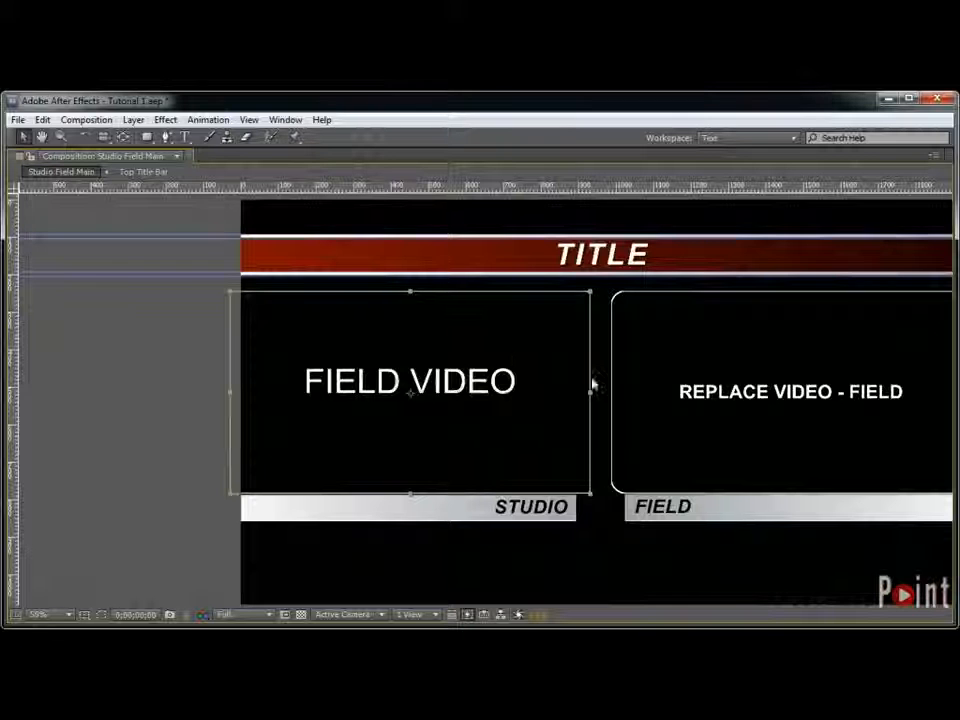
key(shift+Right)
key(shift+Right)
key(shift+Right)
key(shift+Right)
key(shift+Right)
key(shift+Right)
key(shift+Right)
key(shift+Right)
key(shift+Right)
key(shift+Right)
key(shift+Right)
key(shift+Right)
key(shift+Right)
key(shift+Right)
key(shift+Right)
key(shift+Right)
key(shift+Right)
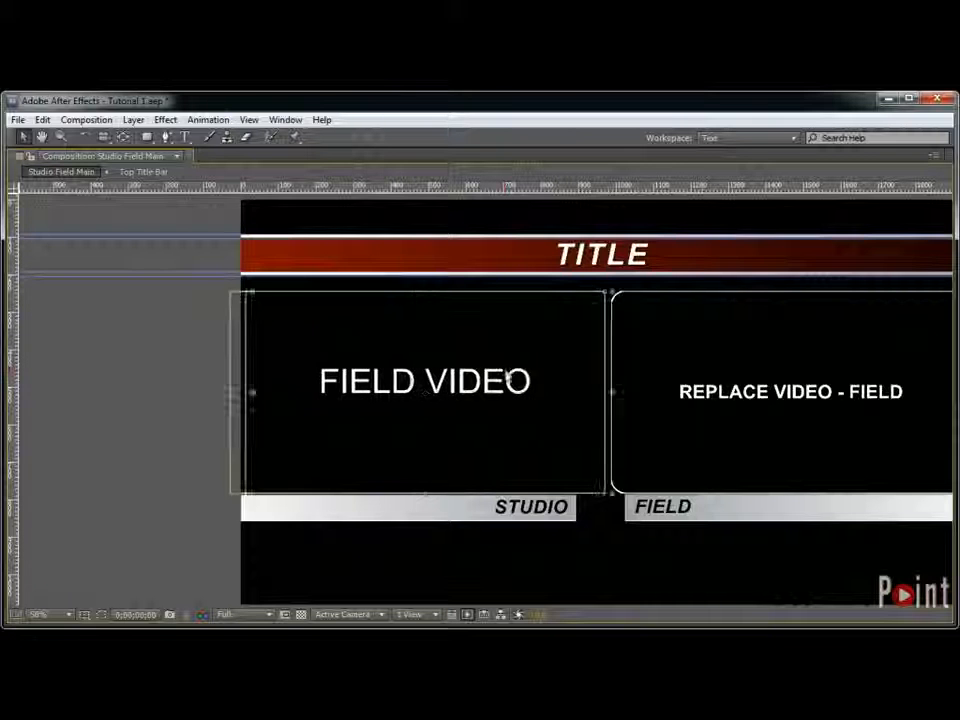
key(shift+Right)
key(shift+Right)
key(shift+Right)
key(shift+Right)
key(shift+Right)
key(shift+Right)
key(shift+Right)
key(shift+Right)
key(shift+Right)
key(shift+Right)
key(shift+Right)
key(shift+Right)
key(shift+Right)
key(shift+Right)
key(shift+Right)
key(shift+Right)
key(shift+Right)
key(shift+Right)
key(shift+Right)
key(shift+Right)
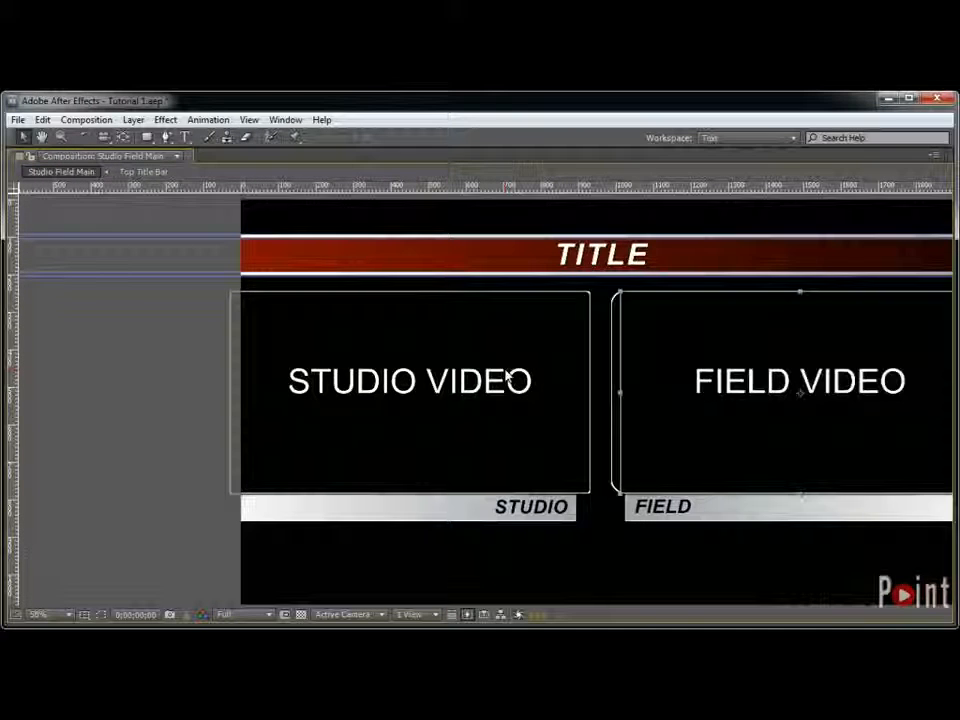
key(shift+Left)
key(shift+Left)
key(shift+Left)
key(shift+Left)
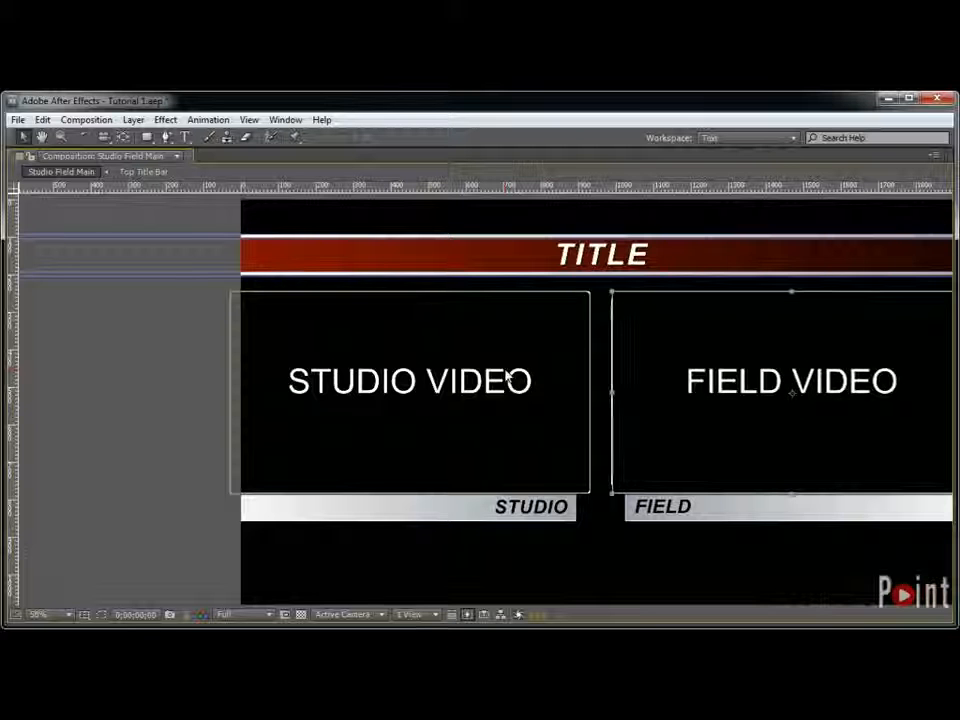
key(comma)
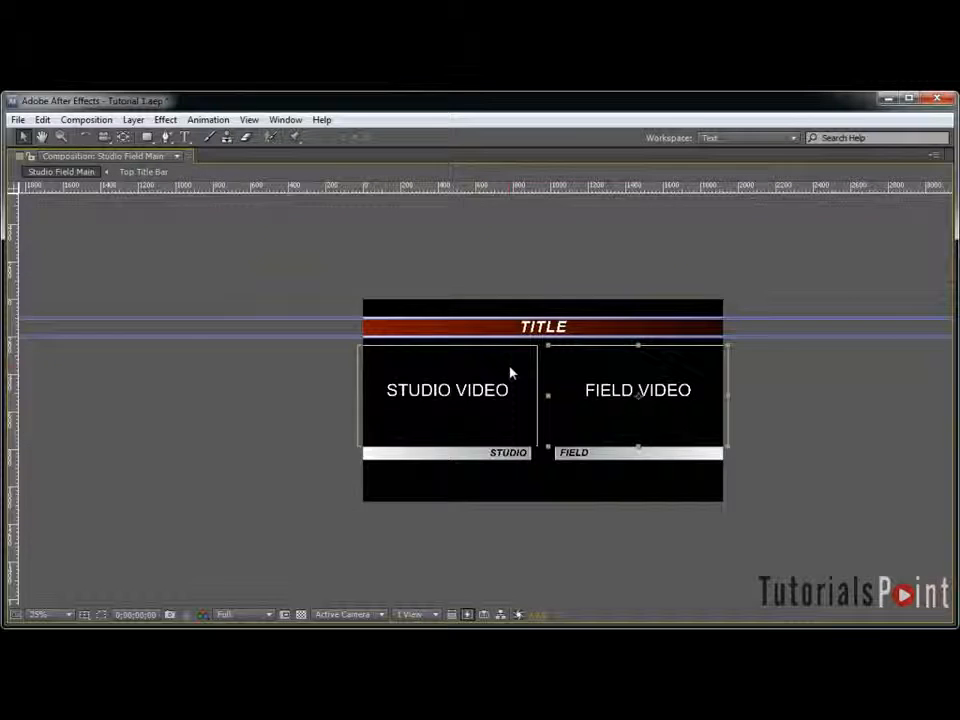
key(grave)
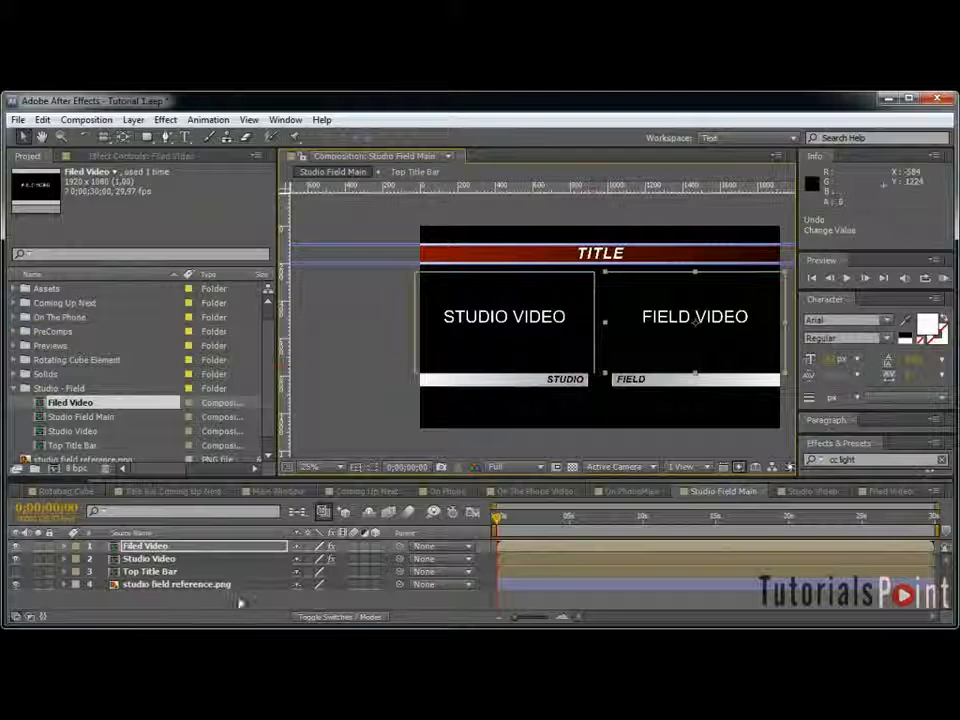
click(236, 599)
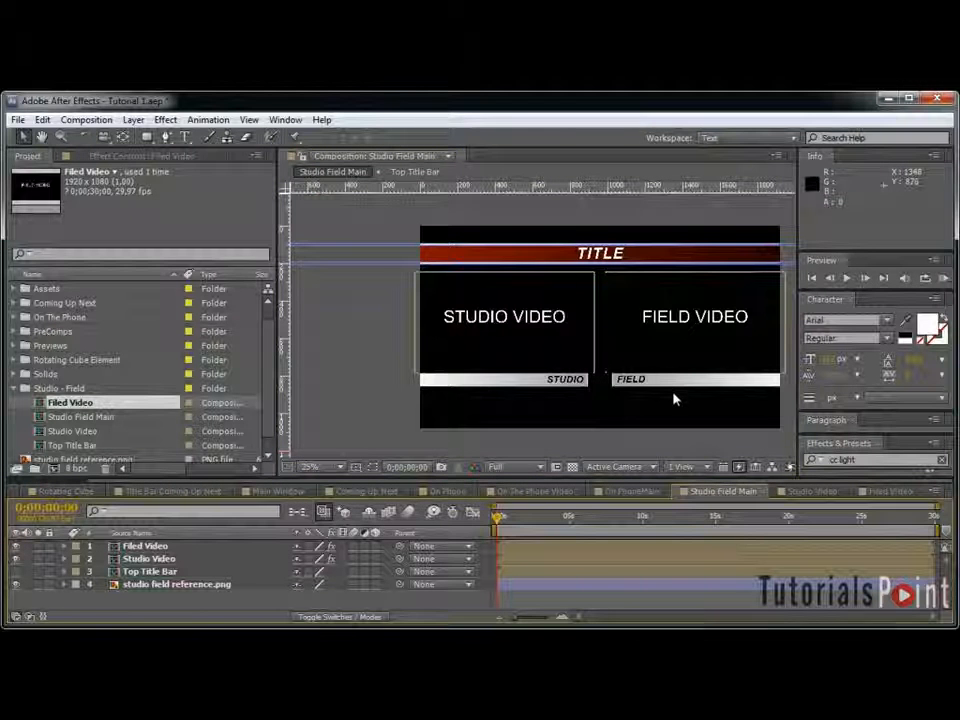
Step: Create a composition-size black solid named Left Title Bar and hide it to reveal the reference image
key(ctrl+y)
text(Left Title)
key(Return)
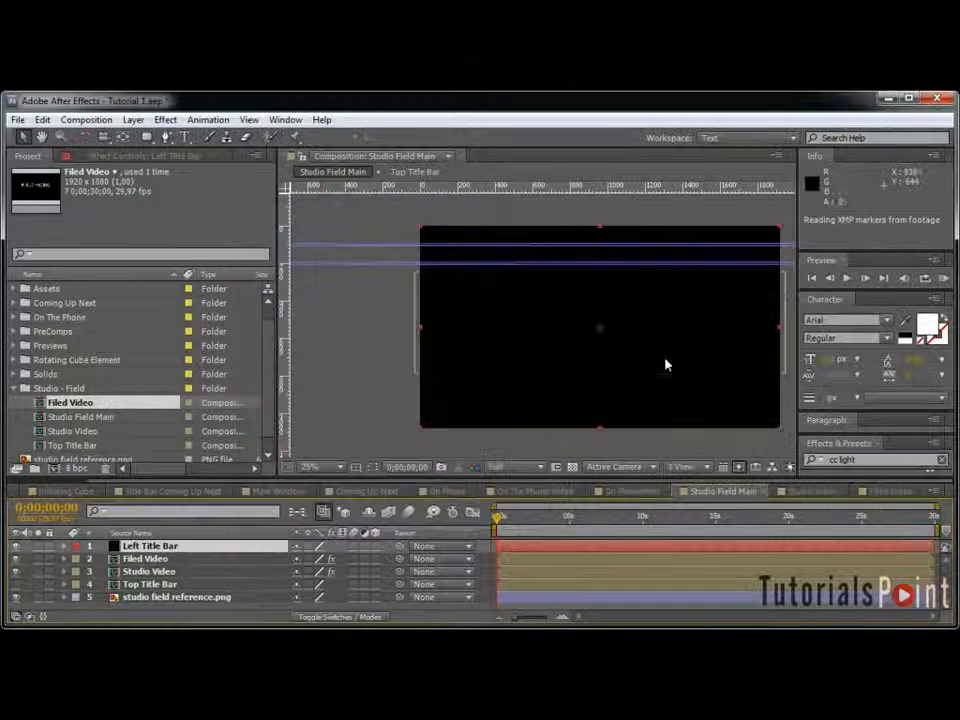
click(16, 547)
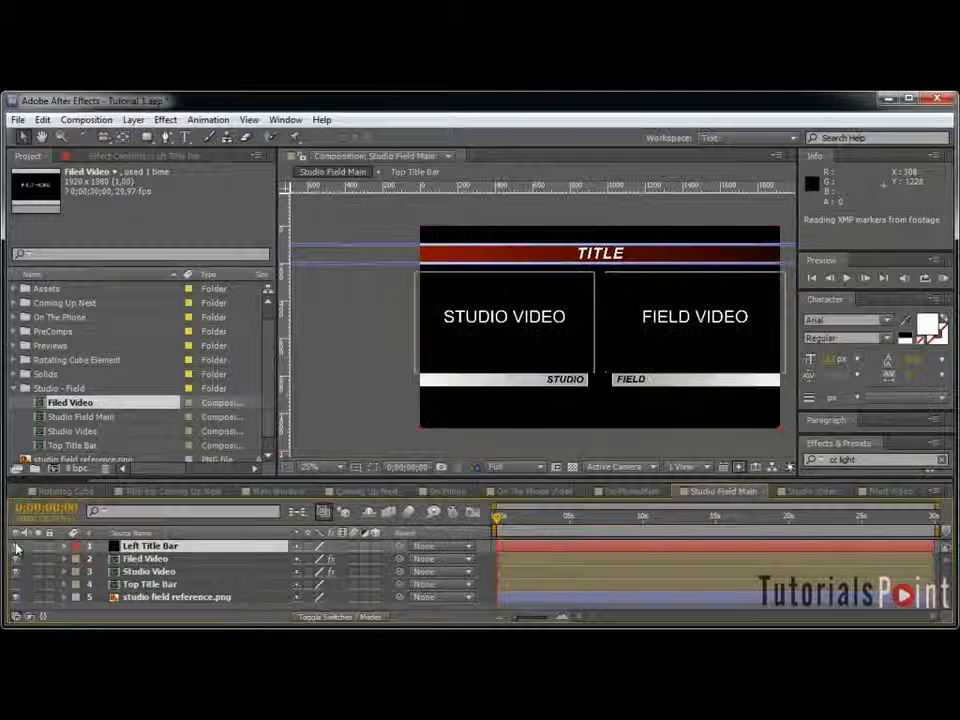
Step: Draw a rectangular mask on Left Title Bar, starting from the lower-right corner of the STUDIO strip in the reference image
key(q)
key(grave)
scroll(602, 418, up, 3)
key(space)
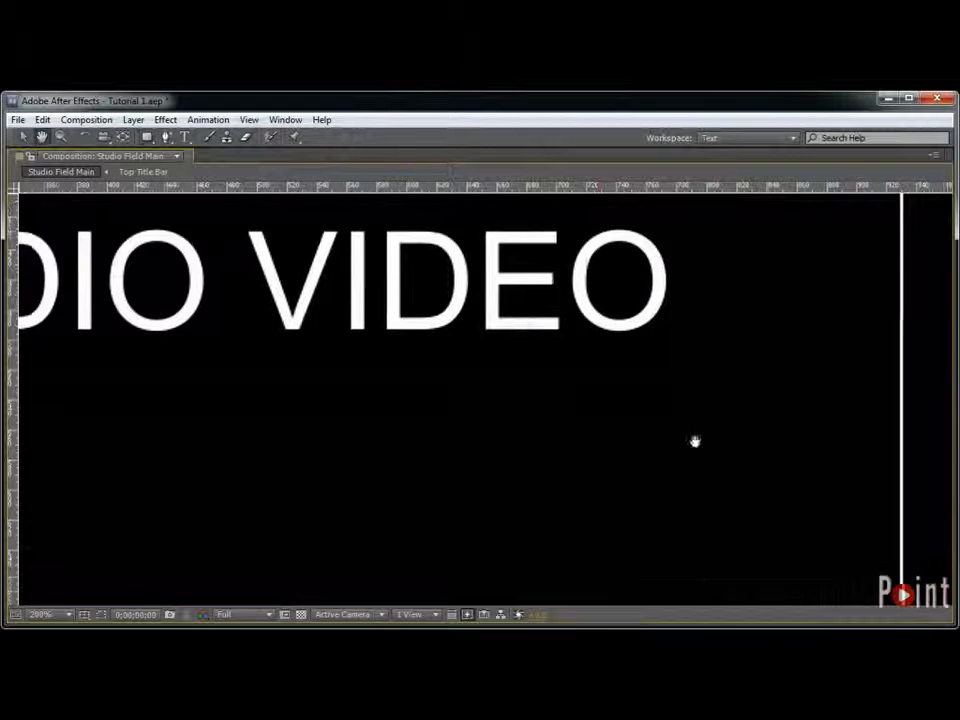
drag(696, 529, 665, 142)
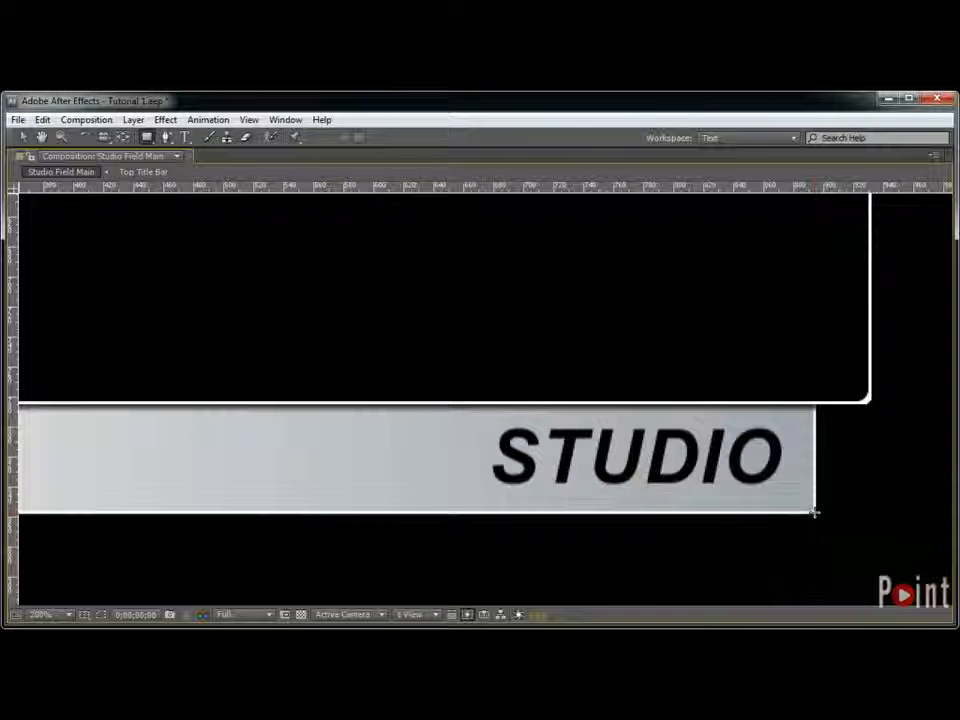
drag(815, 513, 291, 364)
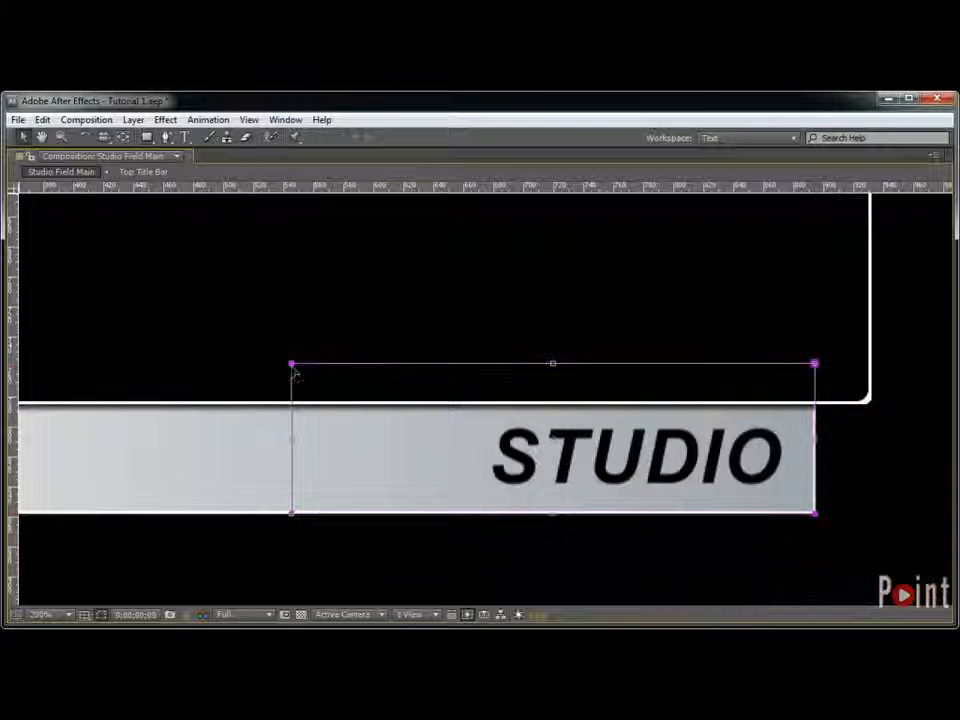
Step: Stretch the Left Title Bar mask past the frame's left edge and lower its top edge to fit the STUDIO strip
drag(309, 422, 812, 390)
key(comma)
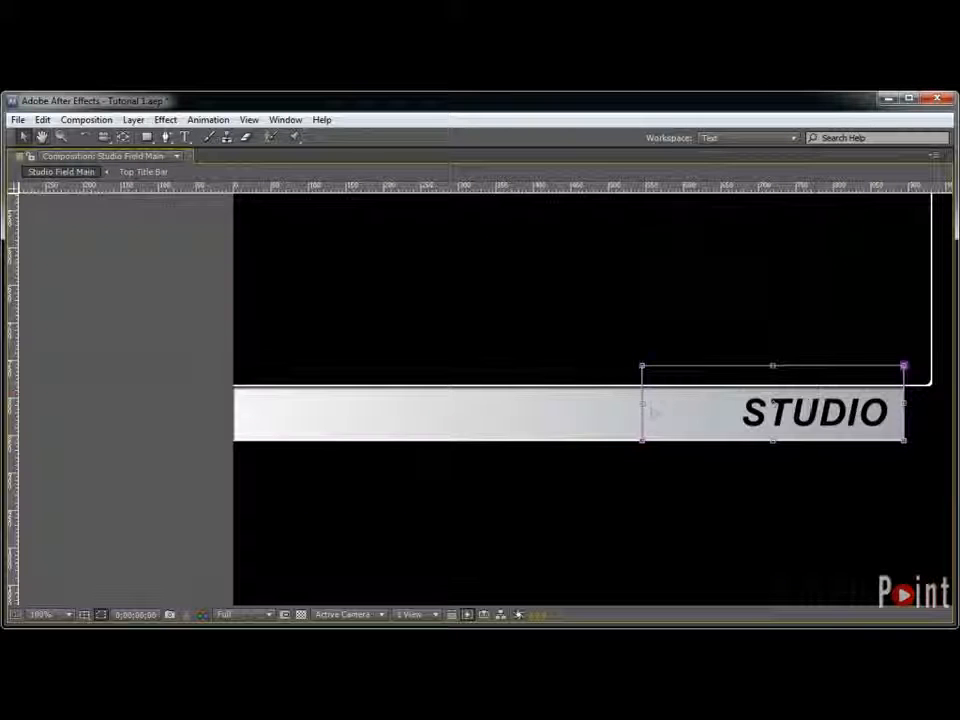
drag(630, 407, 226, 407)
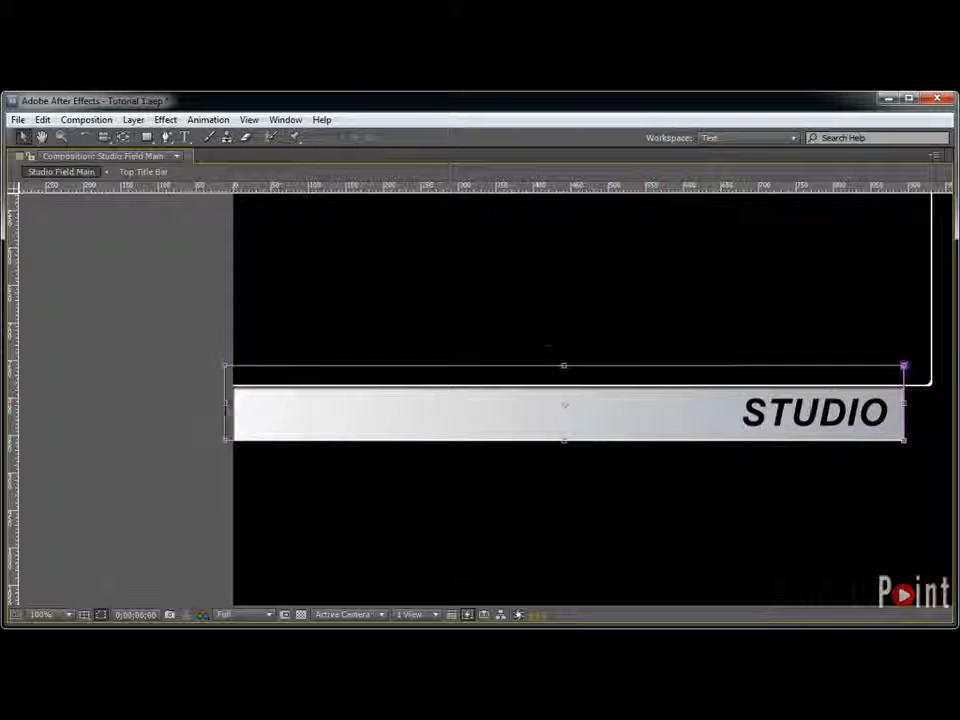
drag(564, 366, 564, 383)
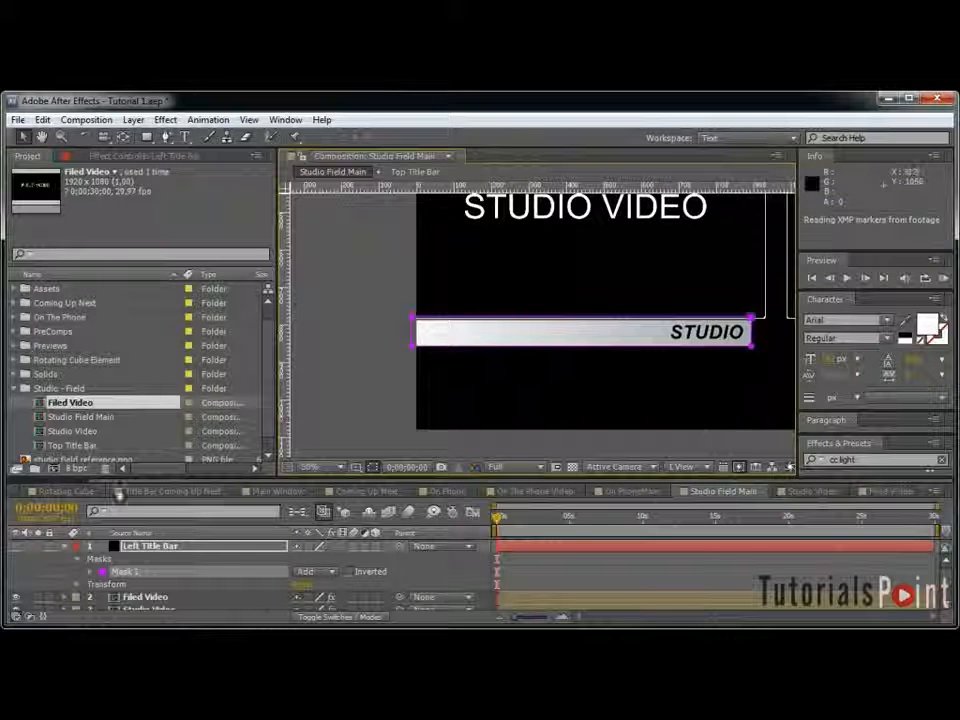
click(64, 547)
click(149, 548)
key(ctrl+d)
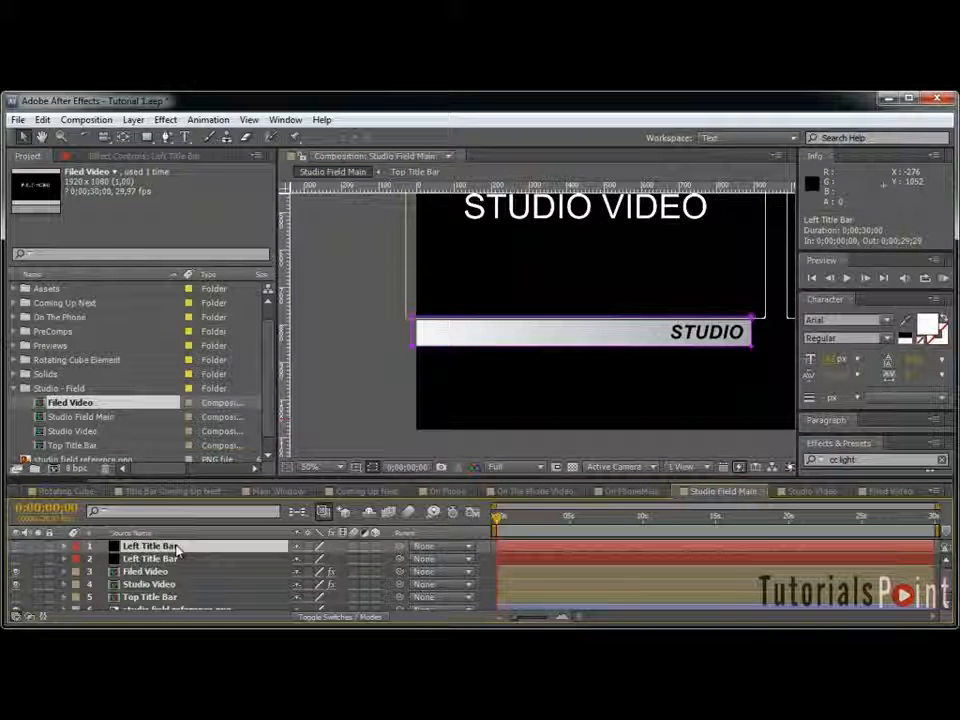
key(Delete)
Step: Duplicate the Left Title Bar layer and give the copy a new solid named Right Title Bar
click(150, 546)
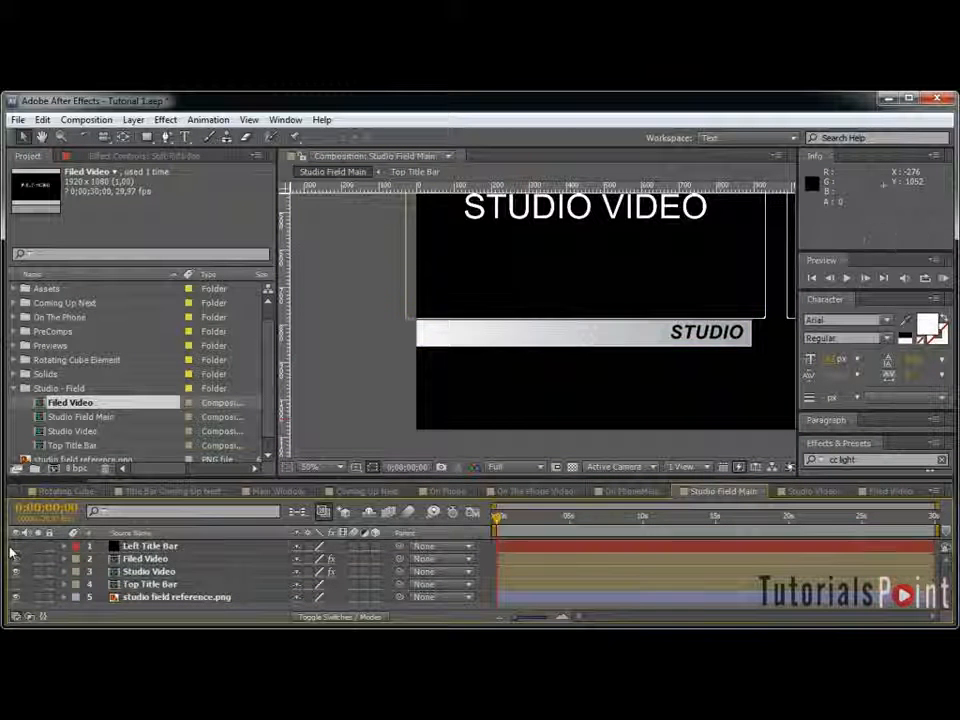
key(ctrl+d)
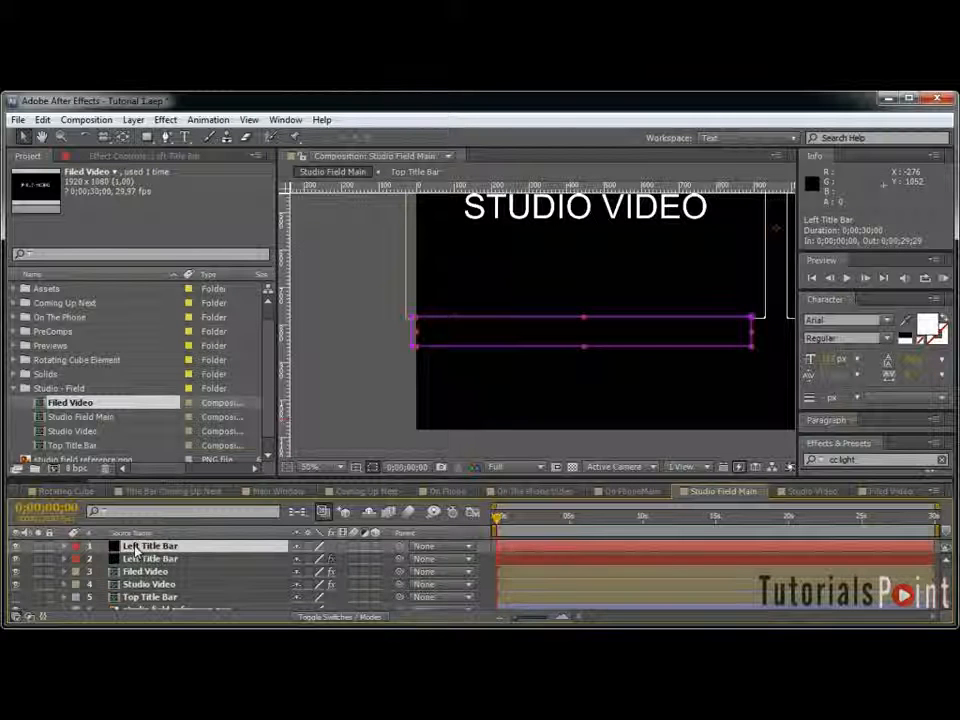
key(ctrl+shift+y)
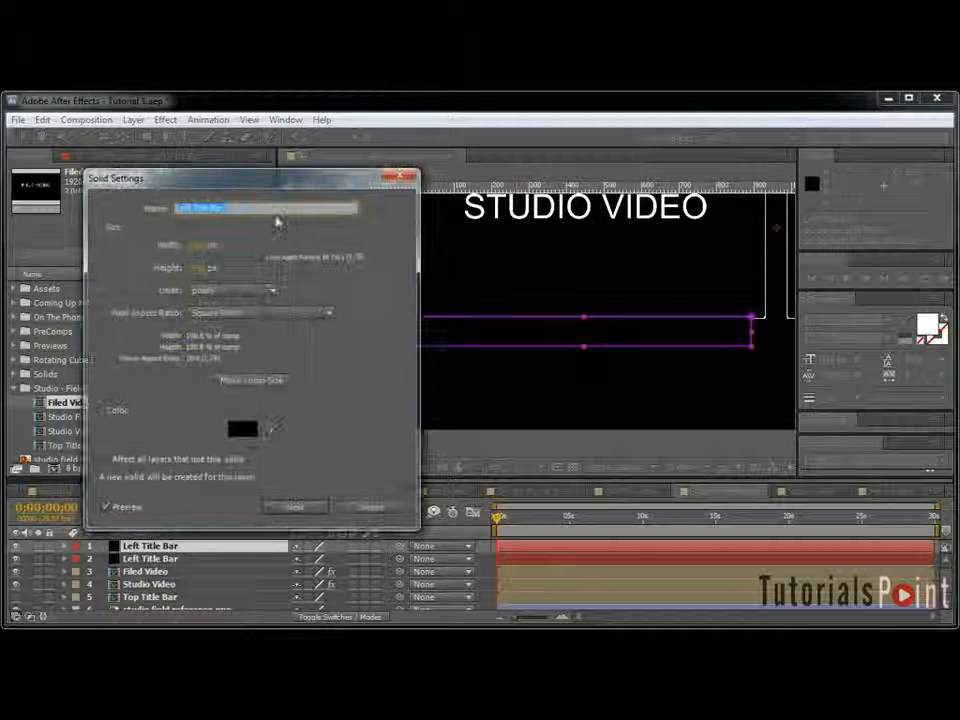
text(Right Title)
key(ctrl+a)
text(Righ)
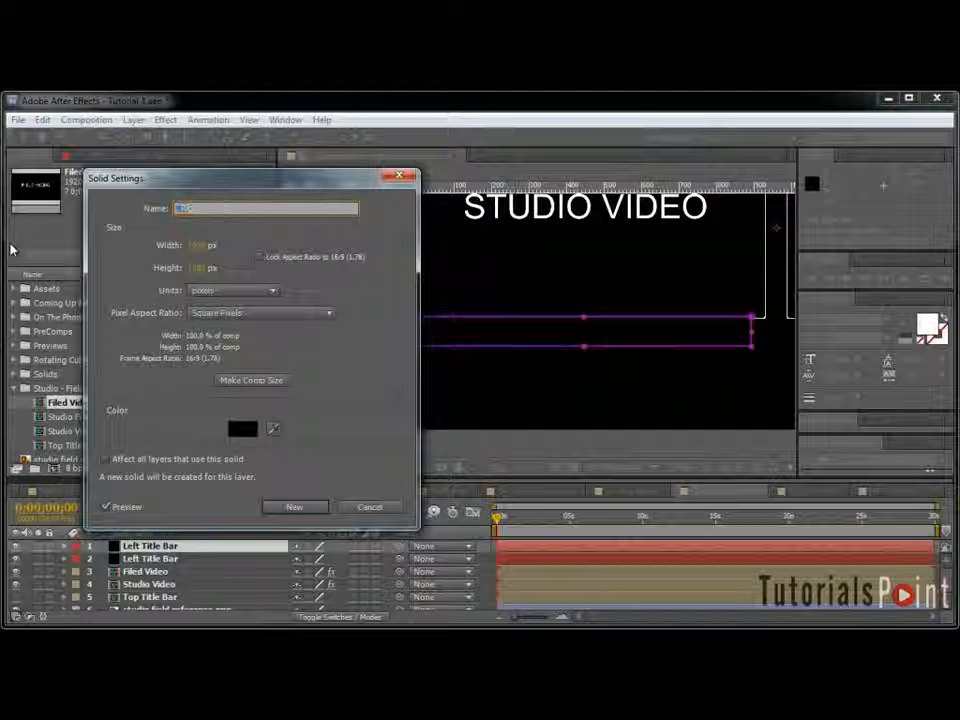
text(t Title Bar)
key(Return)
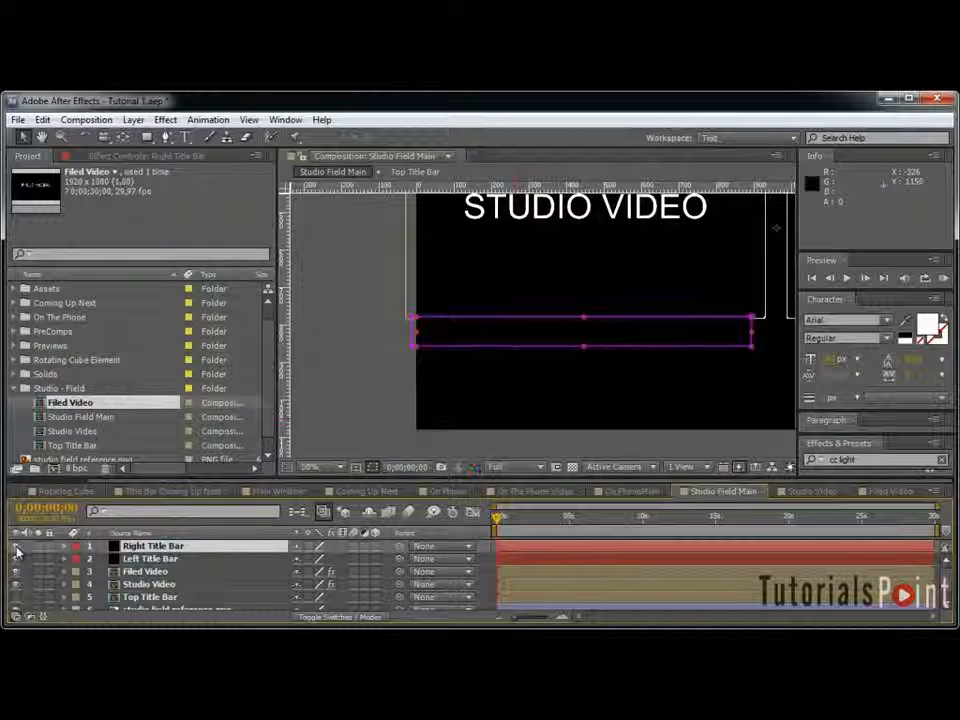
Step: Move the Right Title Bar mask horizontally over the FIELD strip, aligning its left edge with the strip's left edge
scroll(578, 372, down, 2)
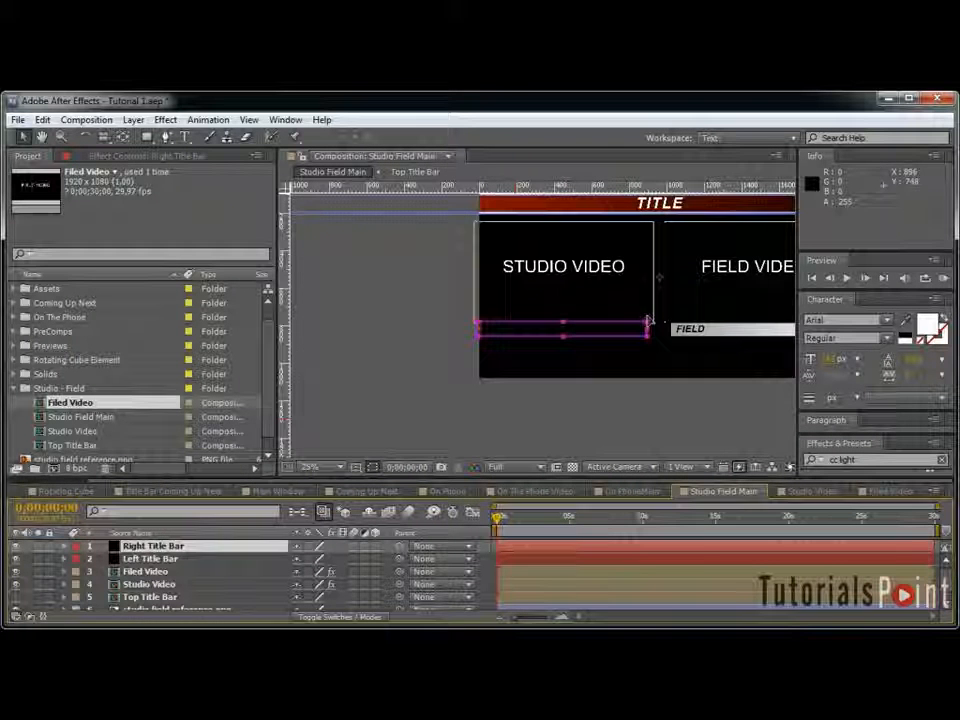
key(shift+Right)
key(shift+Right)
key(shift+Right)
key(shift+Right)
key(shift+Right)
key(shift+Right)
key(shift+Right)
key(shift+Right)
key(shift+Right)
key(shift+Right)
key(shift+Right)
key(shift+Right)
key(shift+Right)
key(shift+Right)
key(shift+Right)
key(shift+Right)
key(shift+Right)
key(shift+Right)
key(shift+Right)
key(shift+Right)
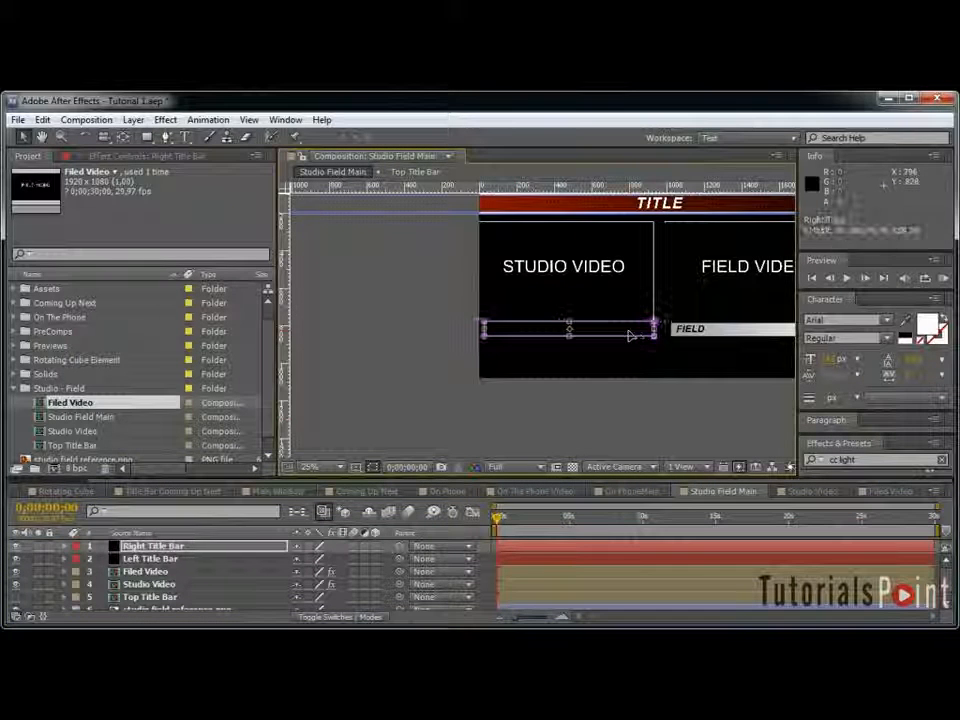
key(grave)
scroll(740, 345, up, 3)
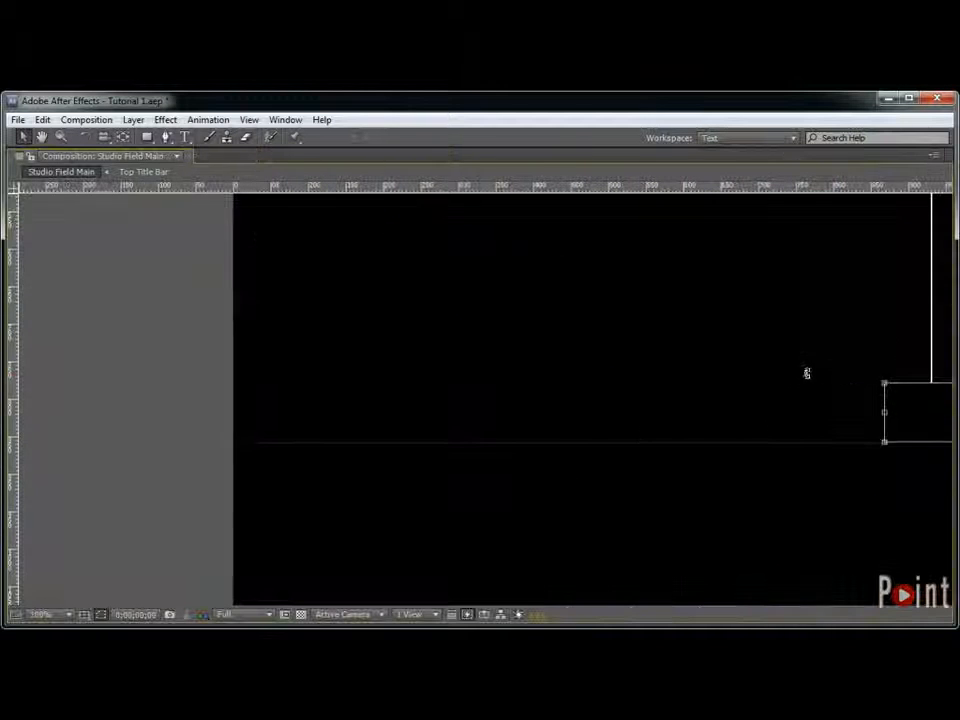
drag(837, 374, 149, 372)
key(shift+Right)
key(shift+Right)
key(shift+Right)
key(shift+Right)
key(shift+Right)
key(shift+Right)
key(shift+Right)
key(shift+Right)
key(shift+Right)
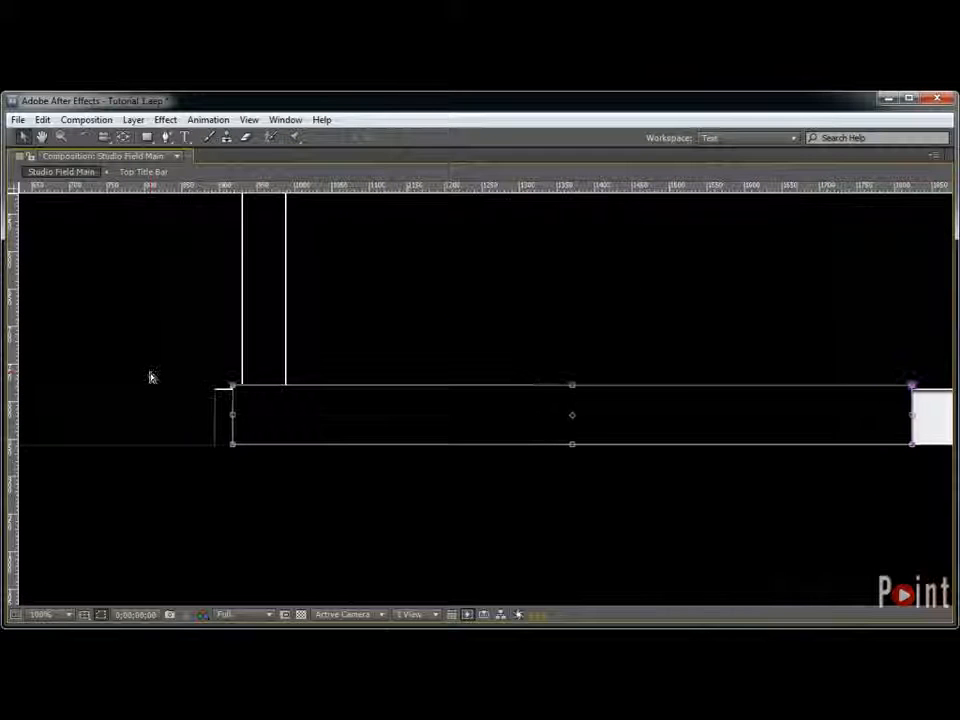
key(shift+Right)
key(shift+Right)
key(shift+Right)
key(shift+Right)
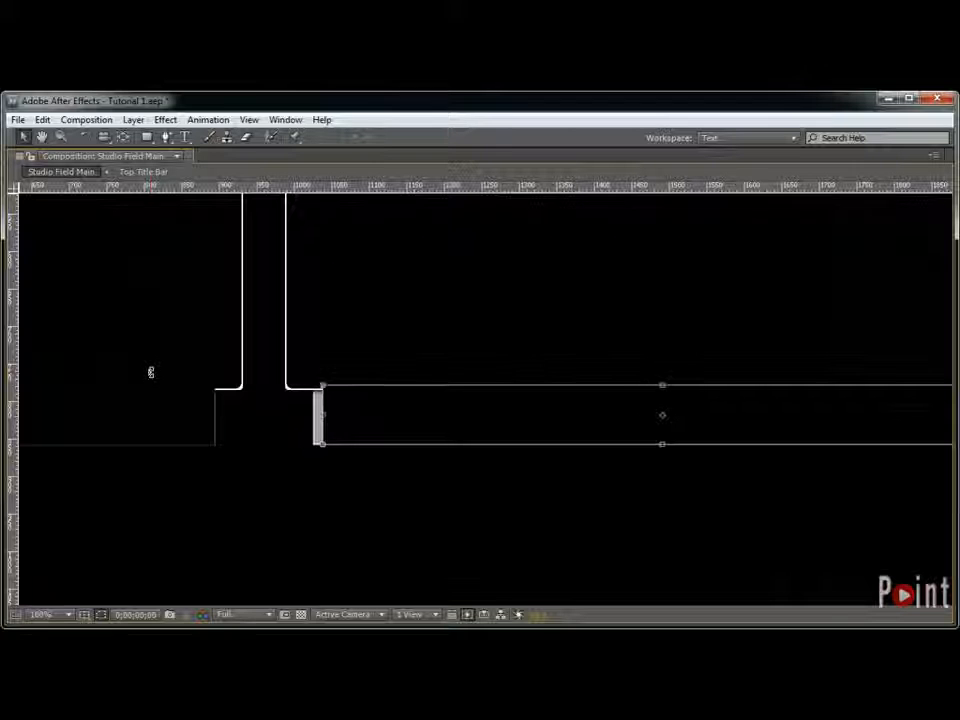
key(Left)
key(Left)
key(Left)
key(Left)
key(Left)
key(Left)
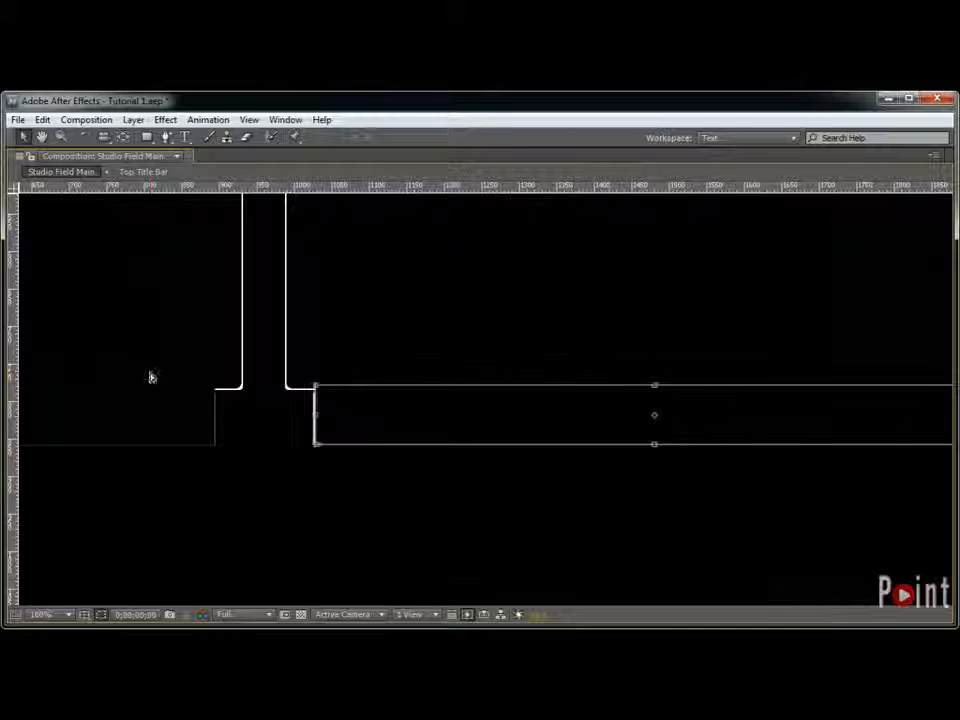
key(Return)
scroll(390, 388, down, 3)
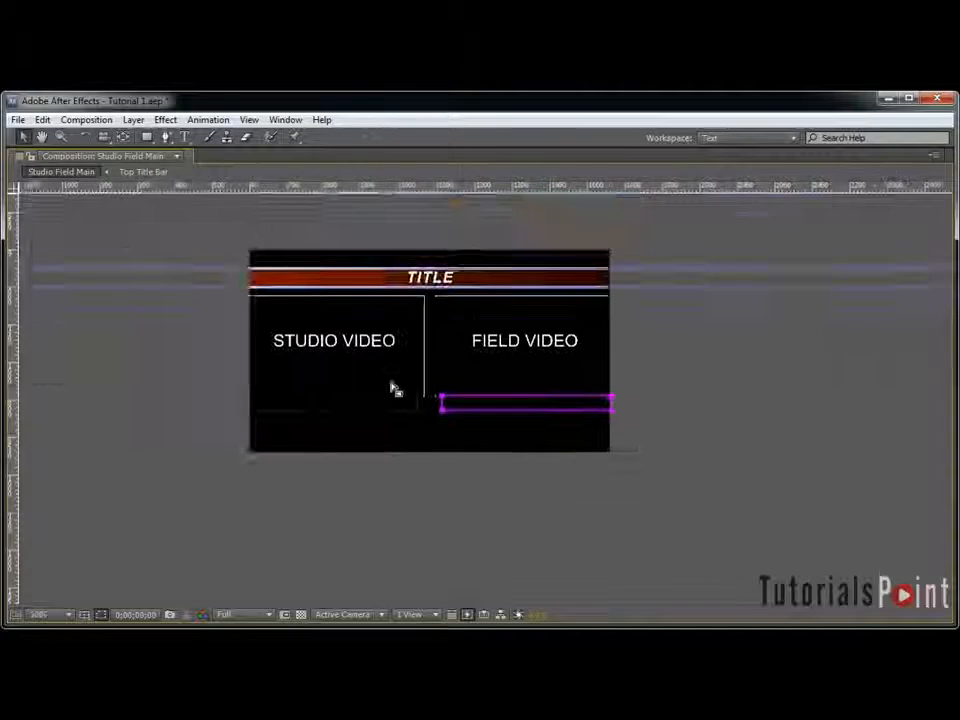
key(grave)
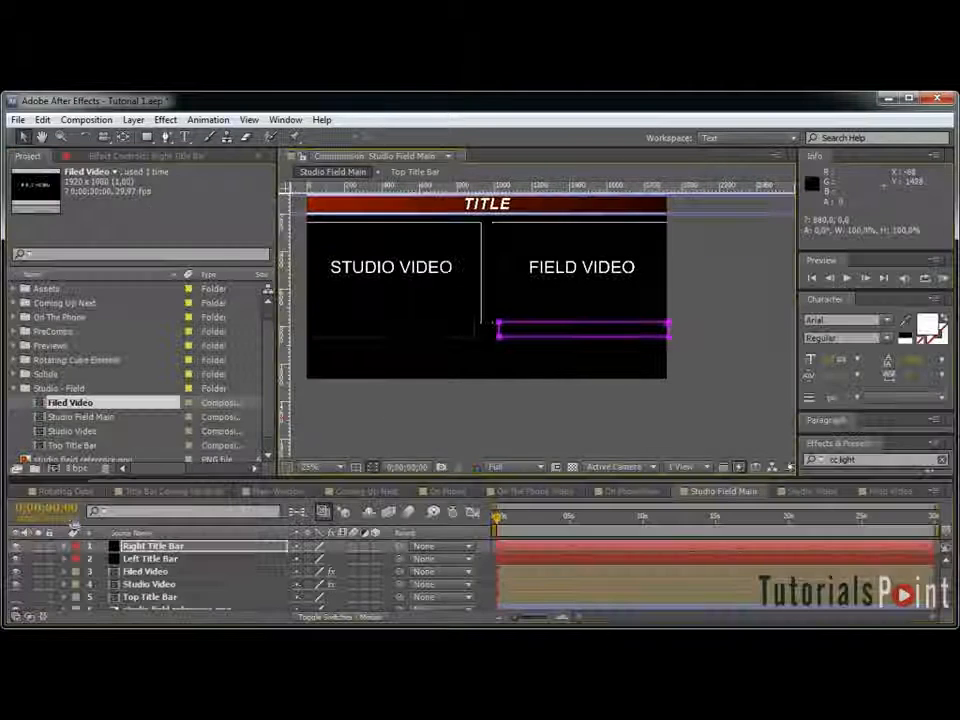
Step: Collapse the Studio - Field folder and apply the Ramp effect to the Left Title Bar layer
click(13, 388)
click(479, 550)
scroll(418, 328, up, 2)
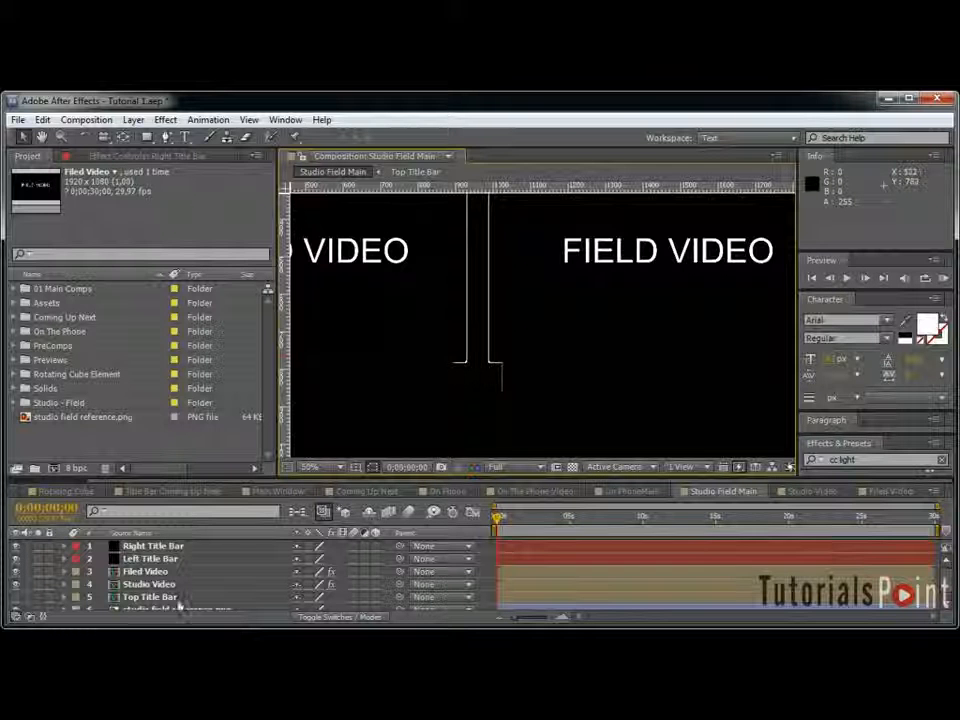
click(160, 559)
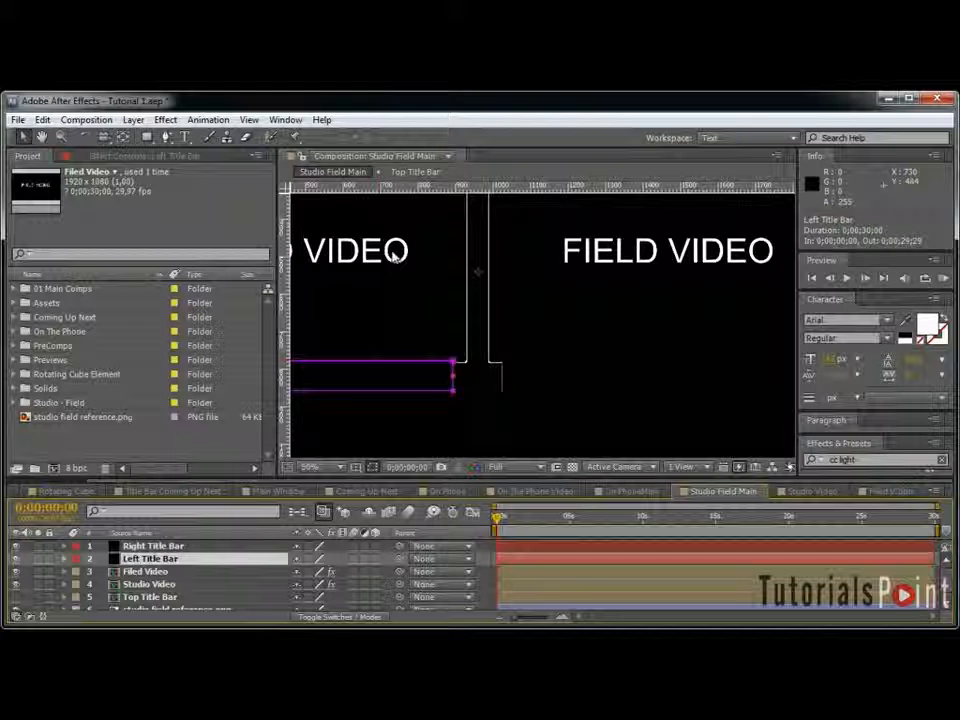
click(163, 121)
mouse_move(260, 593)
mouse_move(264, 357)
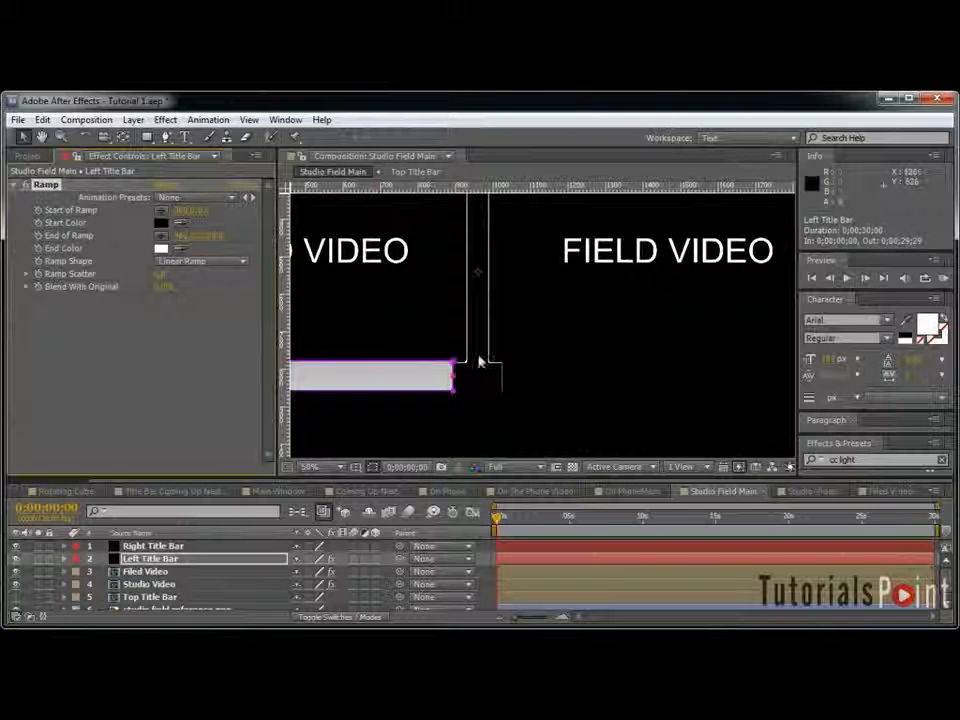
Step: Set the Left Title Bar's Ramp Shape to Radial Ramp and place the ramp's end point just beyond the bar's right end
drag(484, 364, 651, 325)
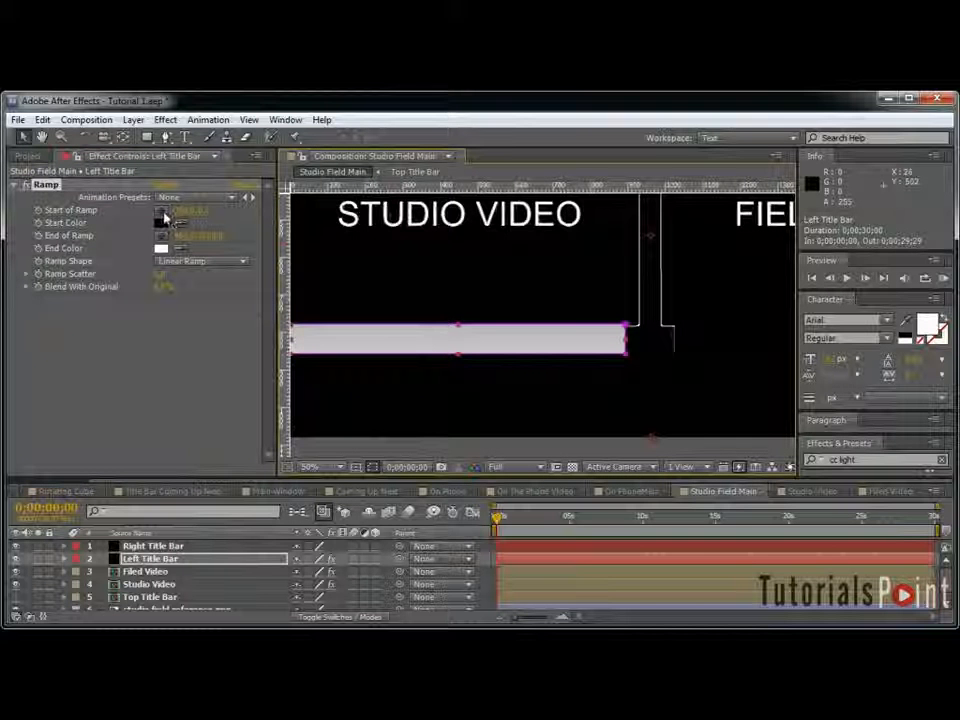
scroll(640, 270, down, 1)
scroll(640, 270, up, 1)
click(200, 261)
click(199, 293)
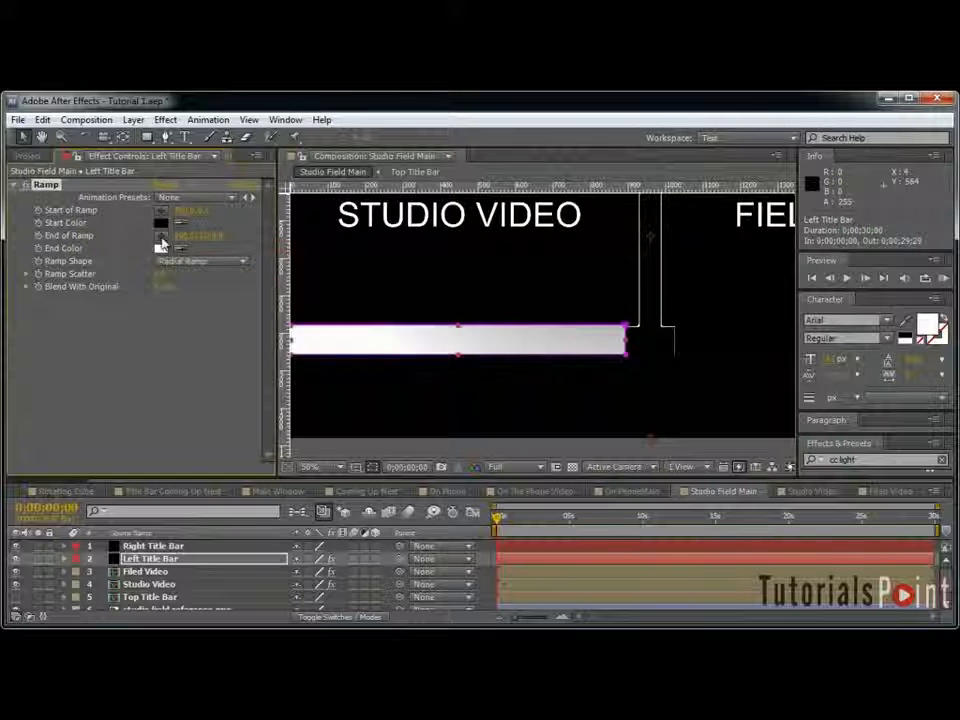
click(651, 354)
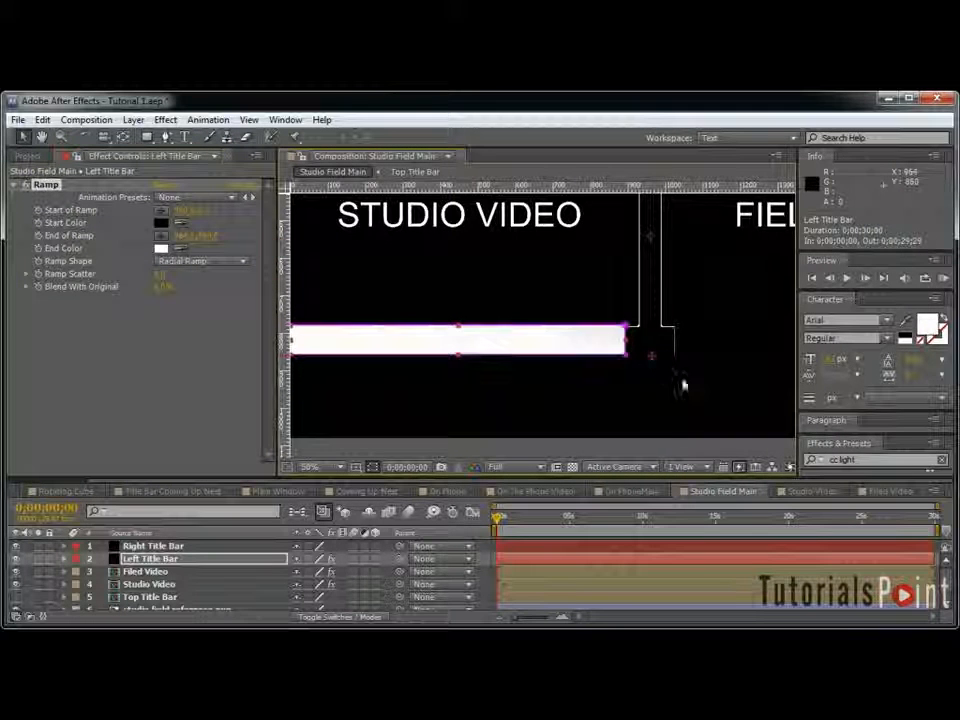
Step: Place the Left Title Bar's ramp start point at the bar's left end and move studio field reference.png above the Left Title Bar layer
click(158, 214)
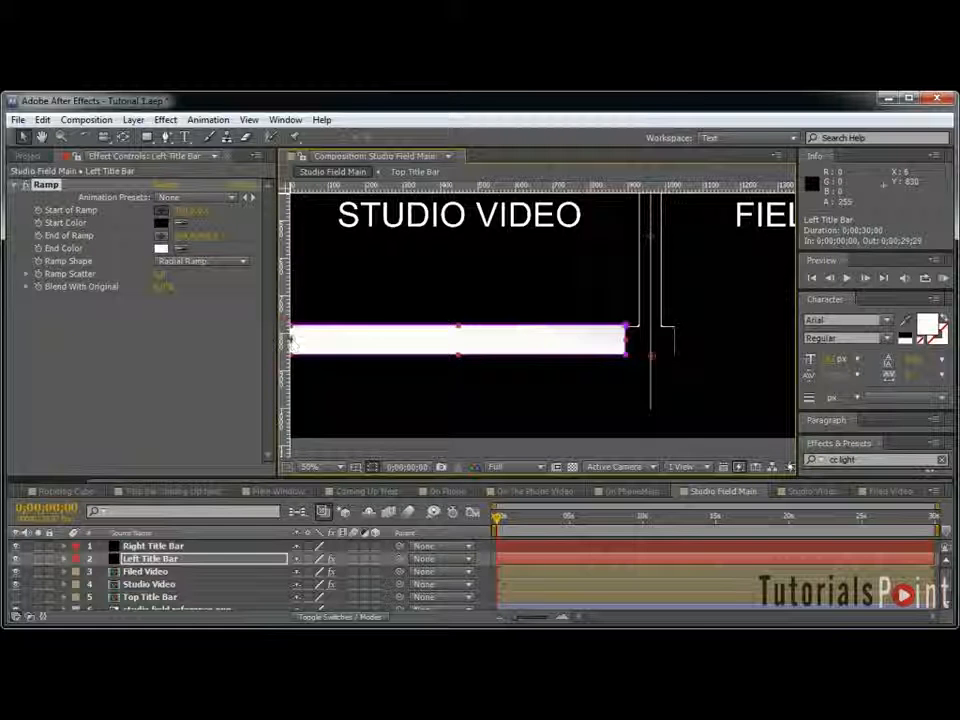
click(290, 340)
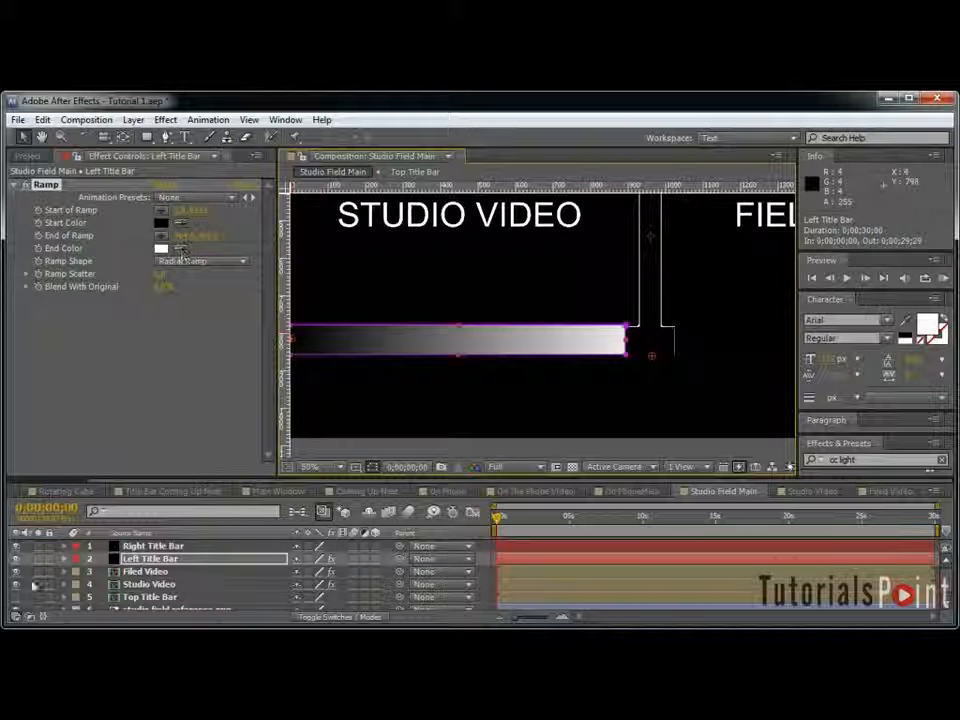
scroll(135, 614, down, 1)
drag(137, 606, 167, 549)
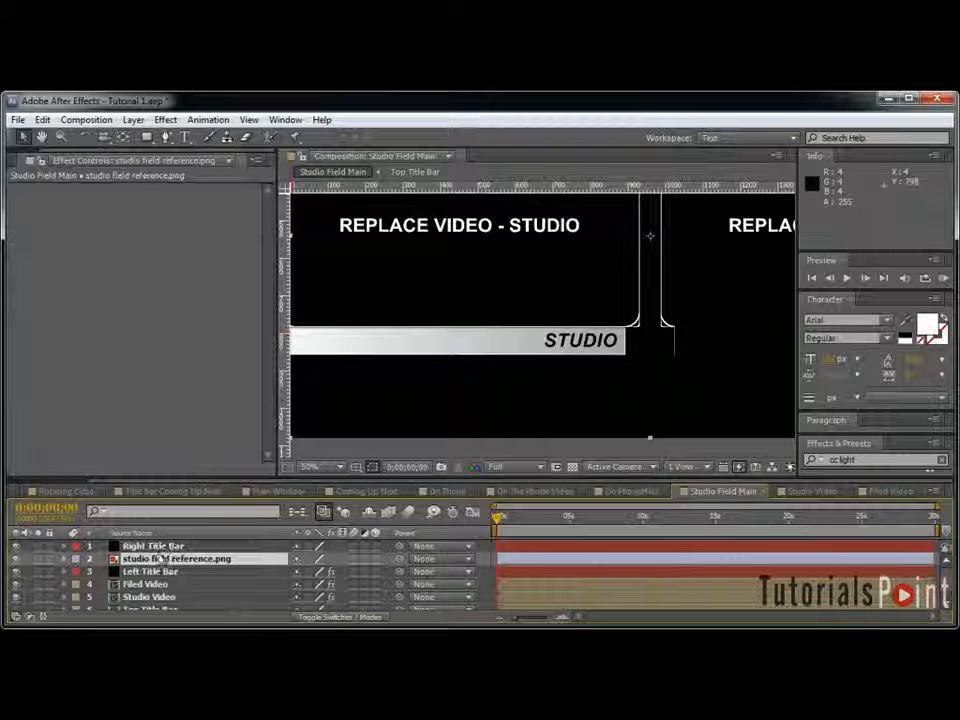
Step: Set the Left Title Bar's Ramp to a white Start Color and an End Color sampled beside STUDIO in the reference, and hide the reference layer
click(155, 571)
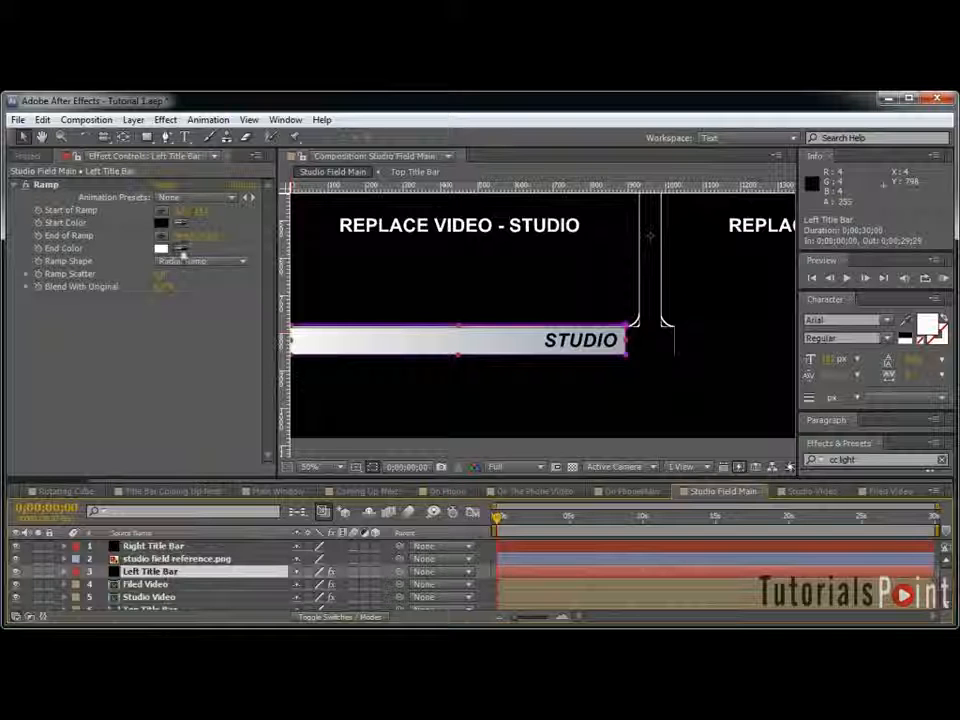
click(621, 348)
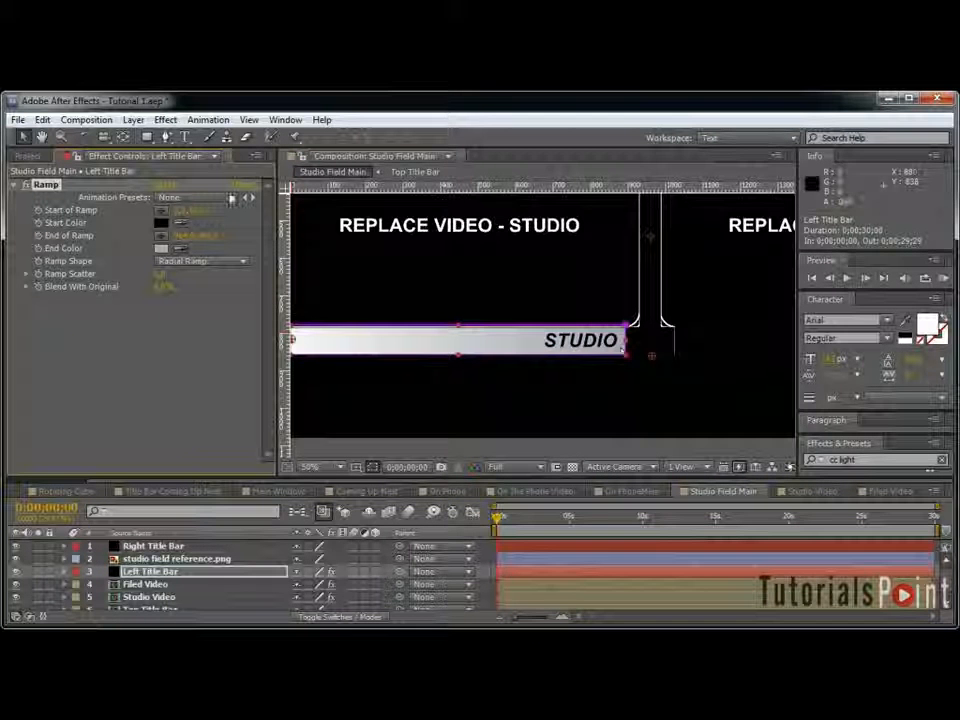
click(163, 224)
click(235, 331)
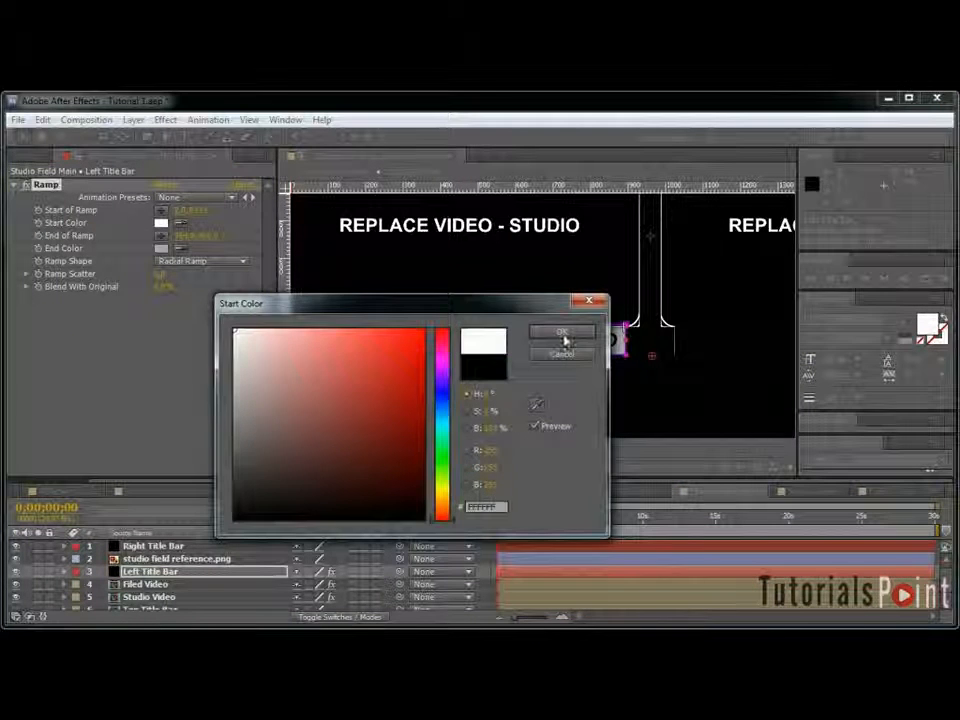
click(577, 333)
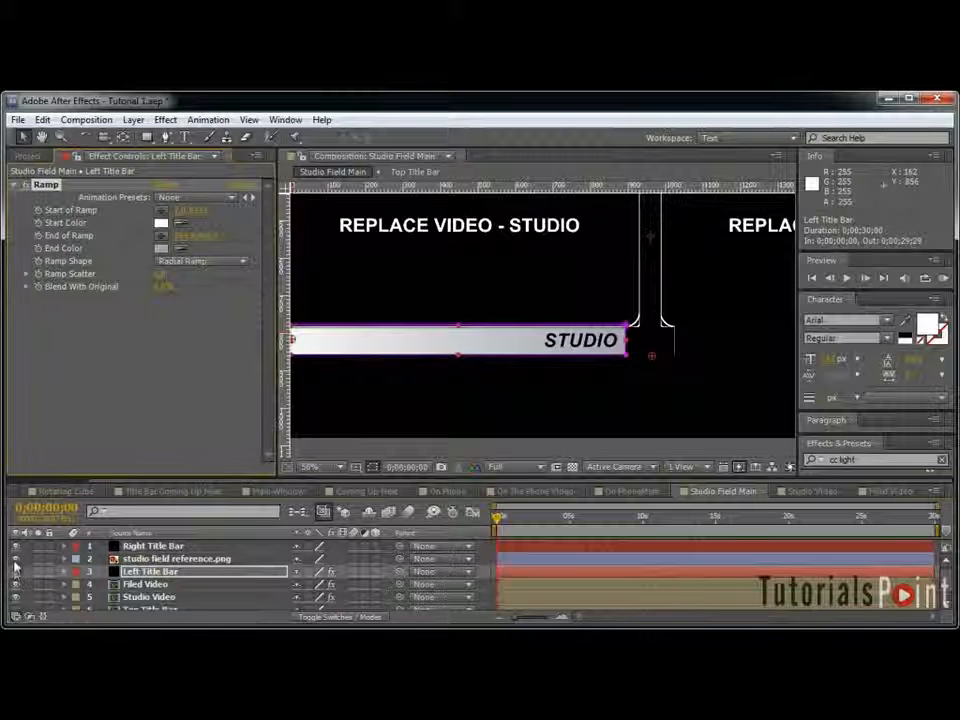
click(15, 558)
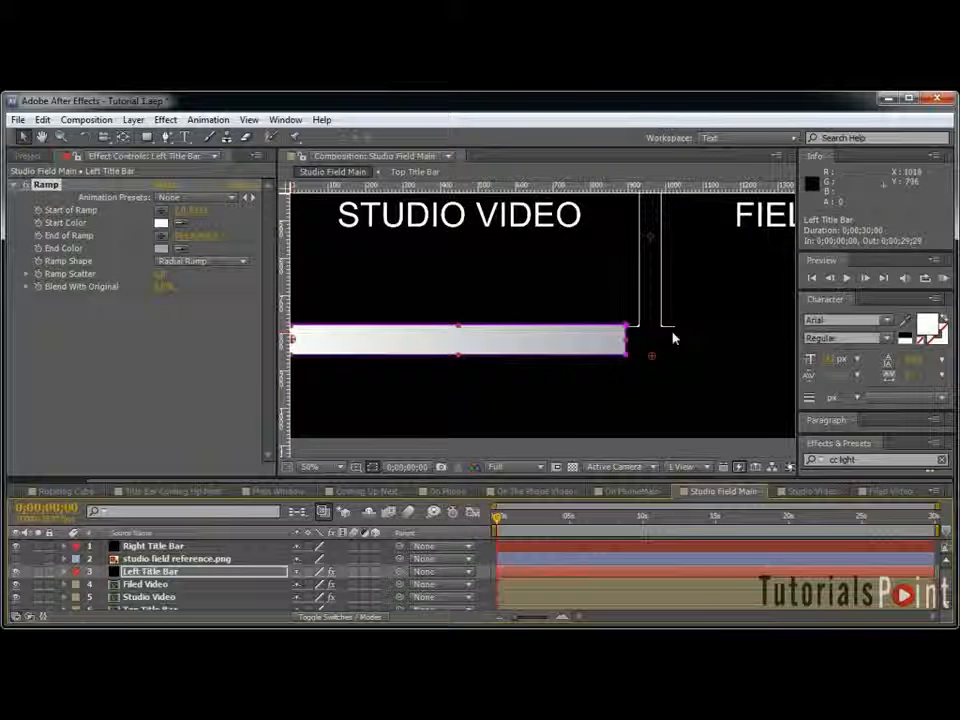
Step: Copy the Left Title Bar's Ramp effect onto the Right Title Bar and place its ramp start point at the bar's right end
drag(677, 325, 630, 322)
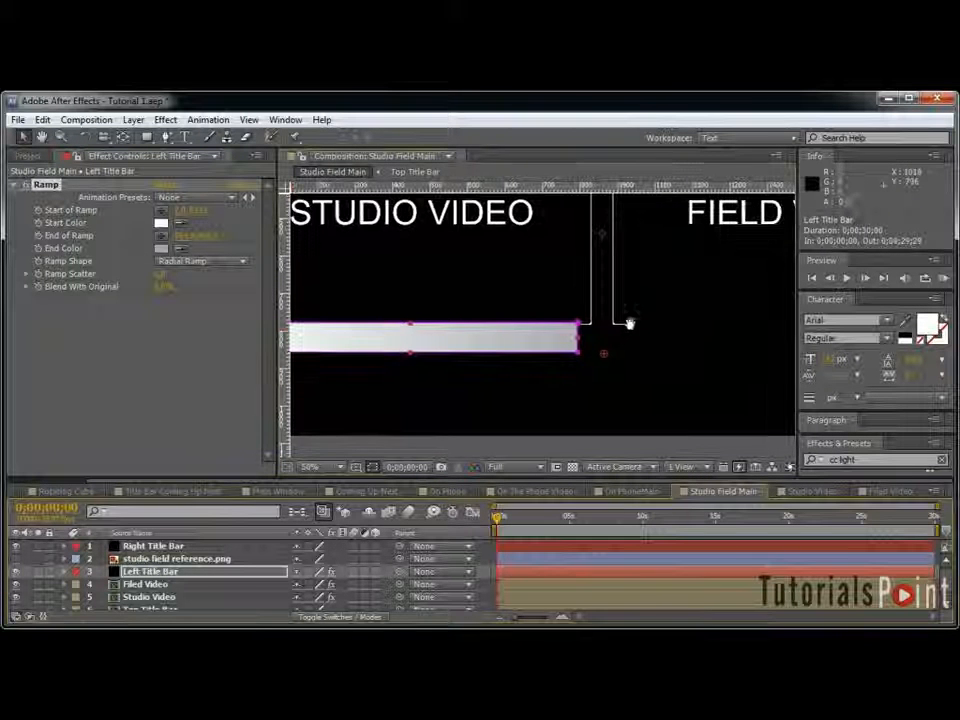
click(128, 546)
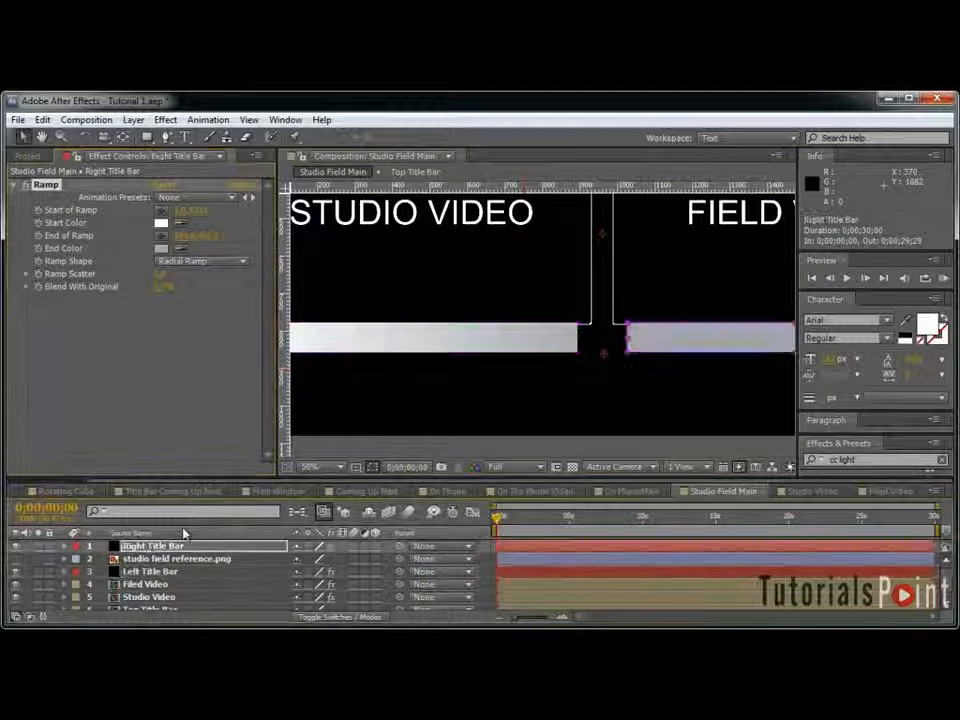
scroll(600, 315, down, 2)
click(160, 211)
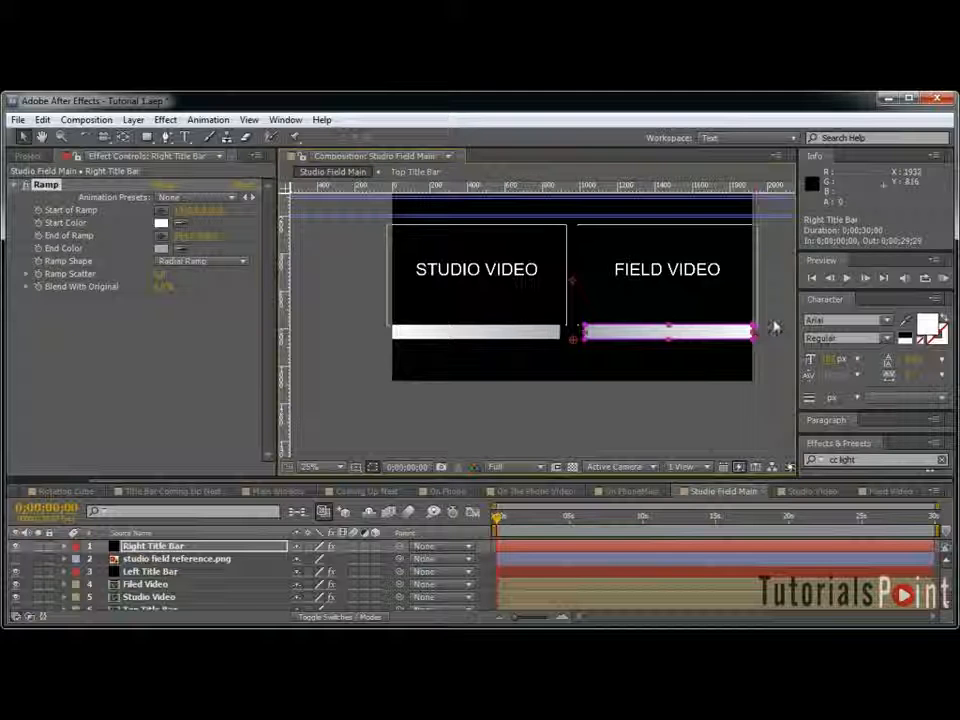
scroll(766, 336, up, 2)
Step: Apply Bevel Alpha to the Right Title Bar, set its Light Angle to 135° and adjust its Light Intensity
drag(761, 346, 667, 321)
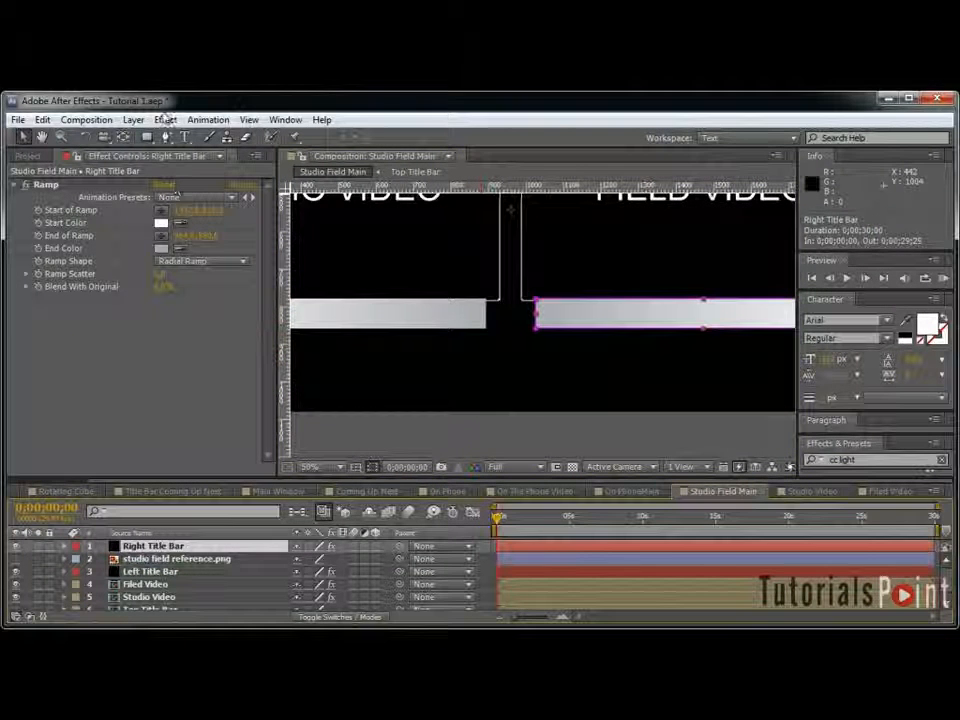
click(166, 120)
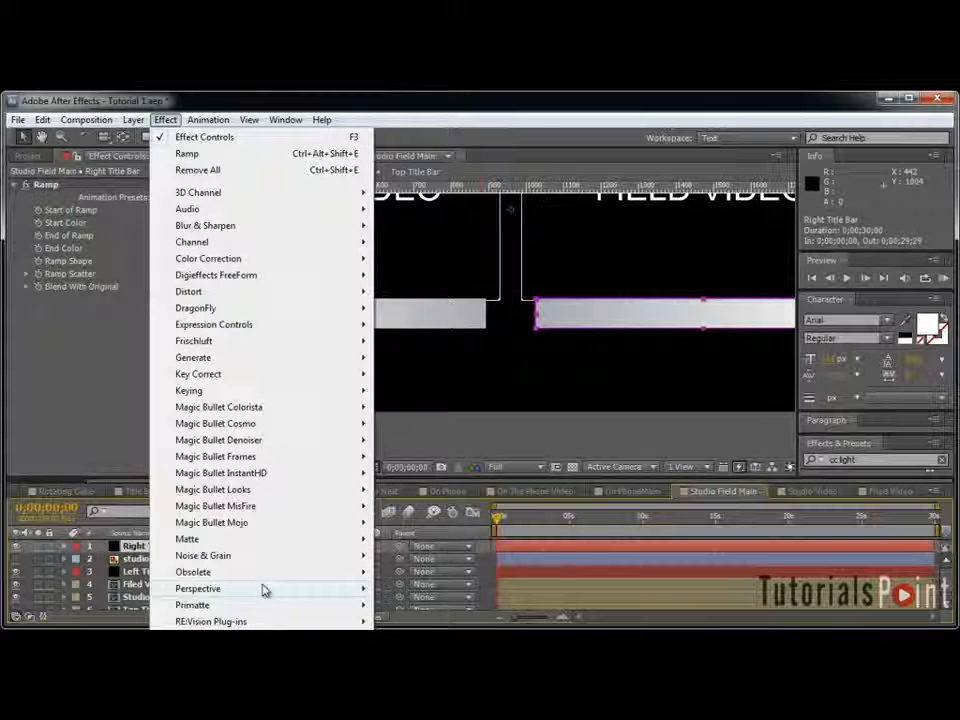
mouse_move(265, 590)
click(440, 606)
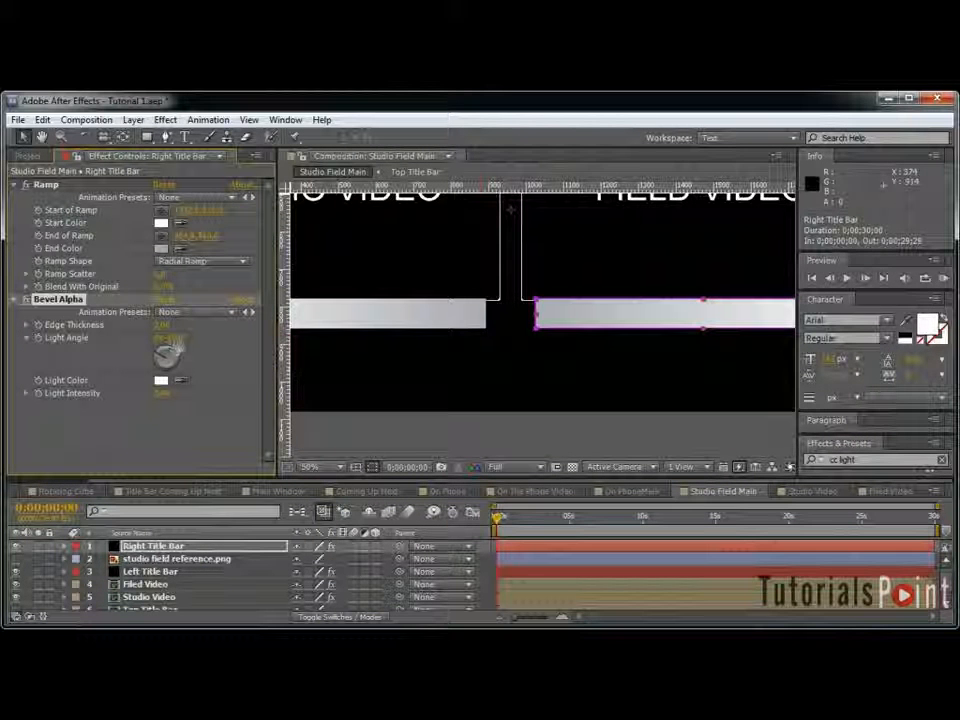
click(176, 338)
text(135)
key(Return)
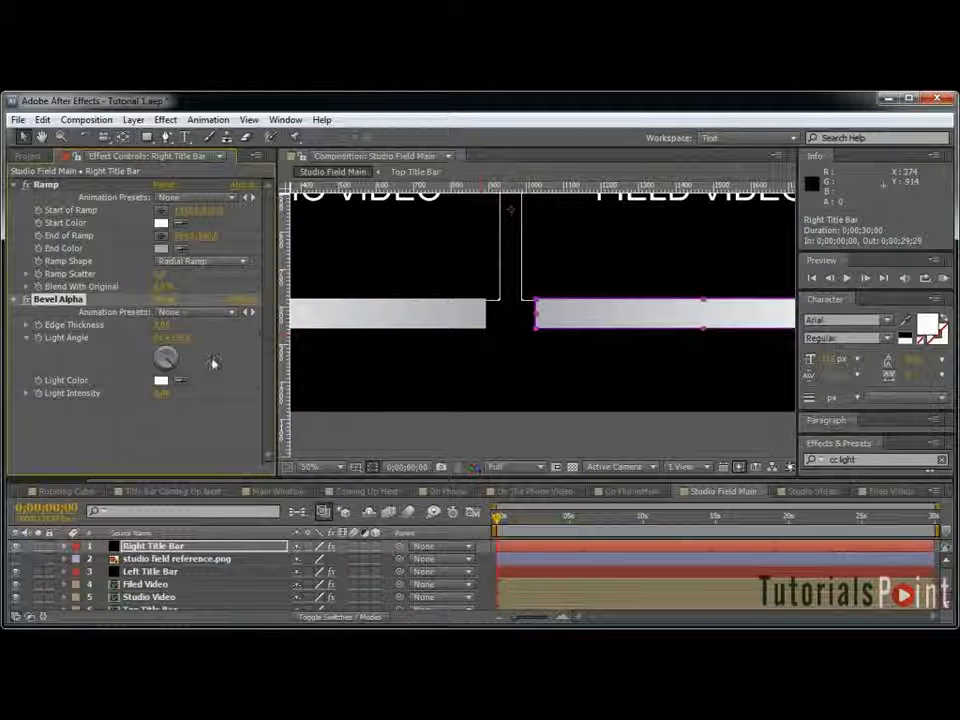
click(162, 393)
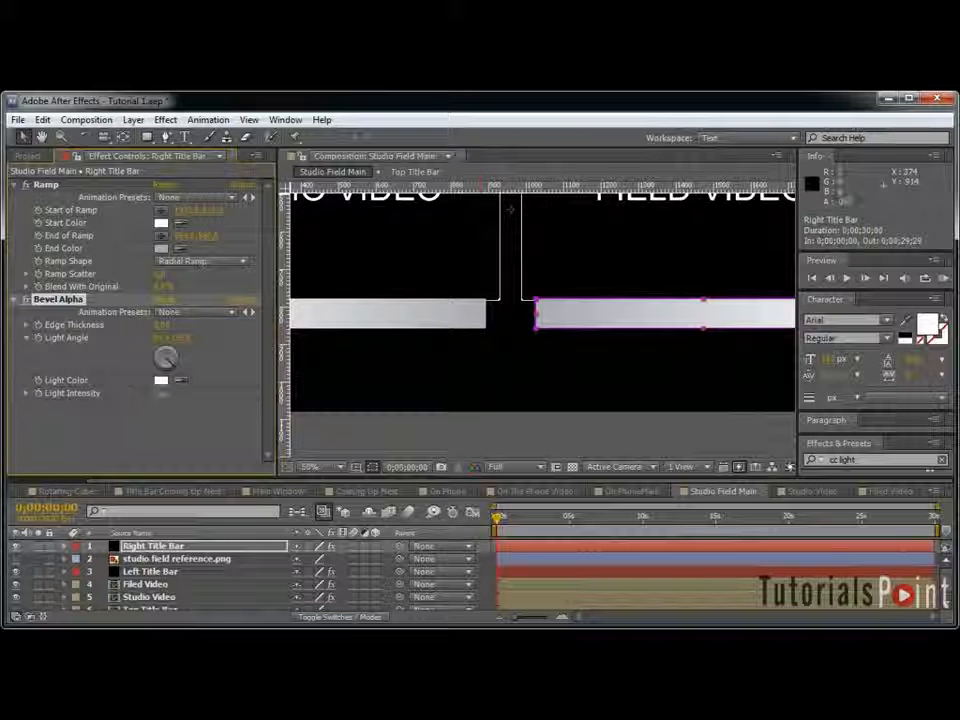
Step: Apply Drop Shadow to the Right Title Bar and increase the shadow's Softness
click(165, 119)
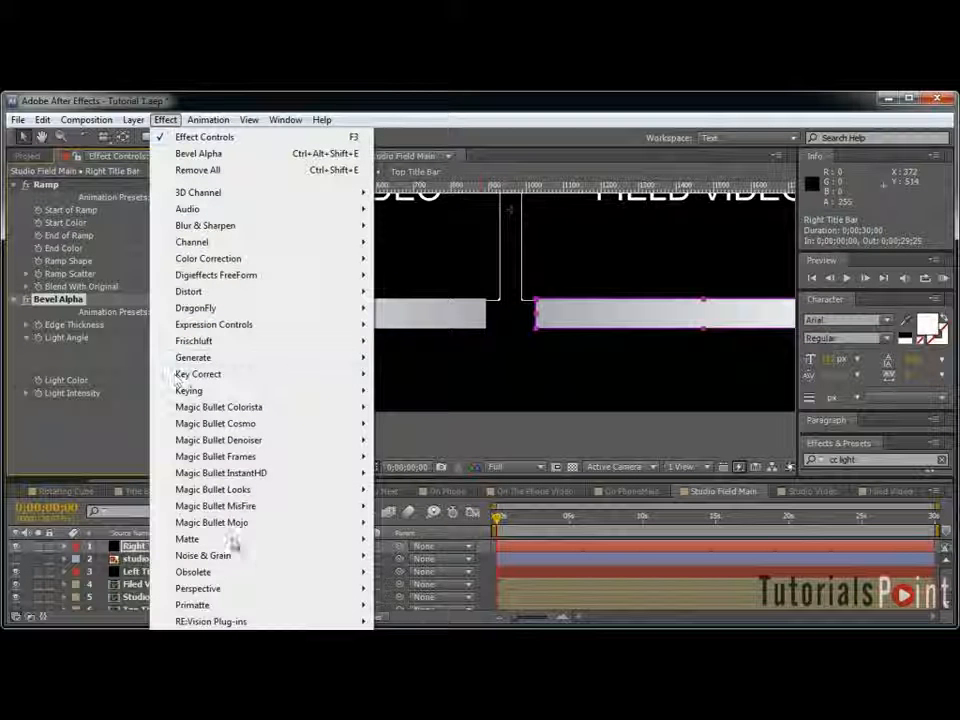
mouse_move(304, 589)
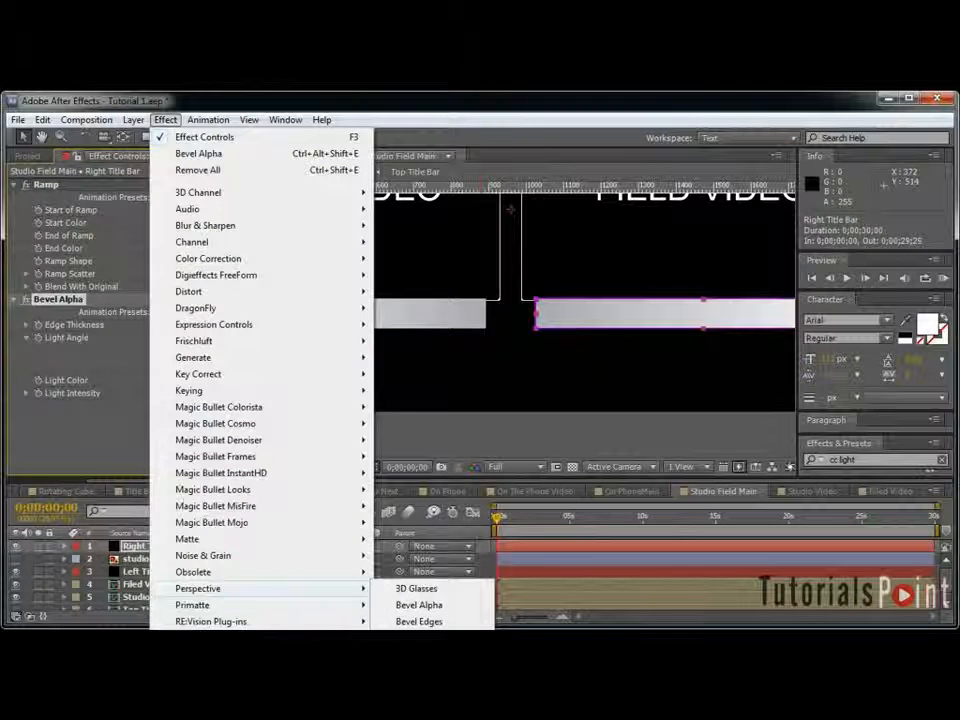
click(418, 687)
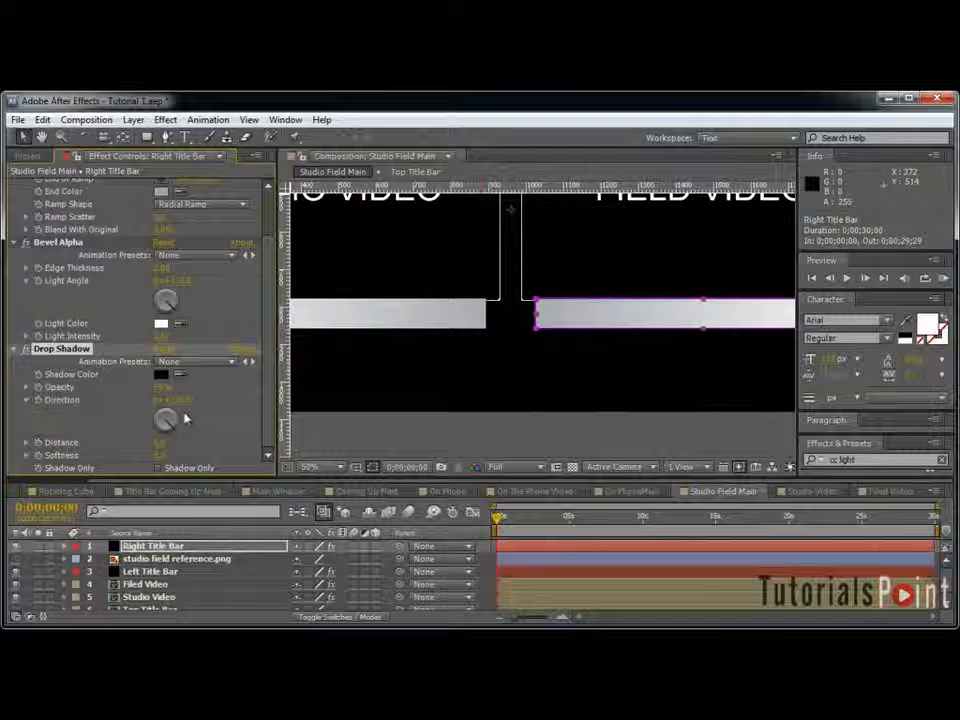
click(167, 455)
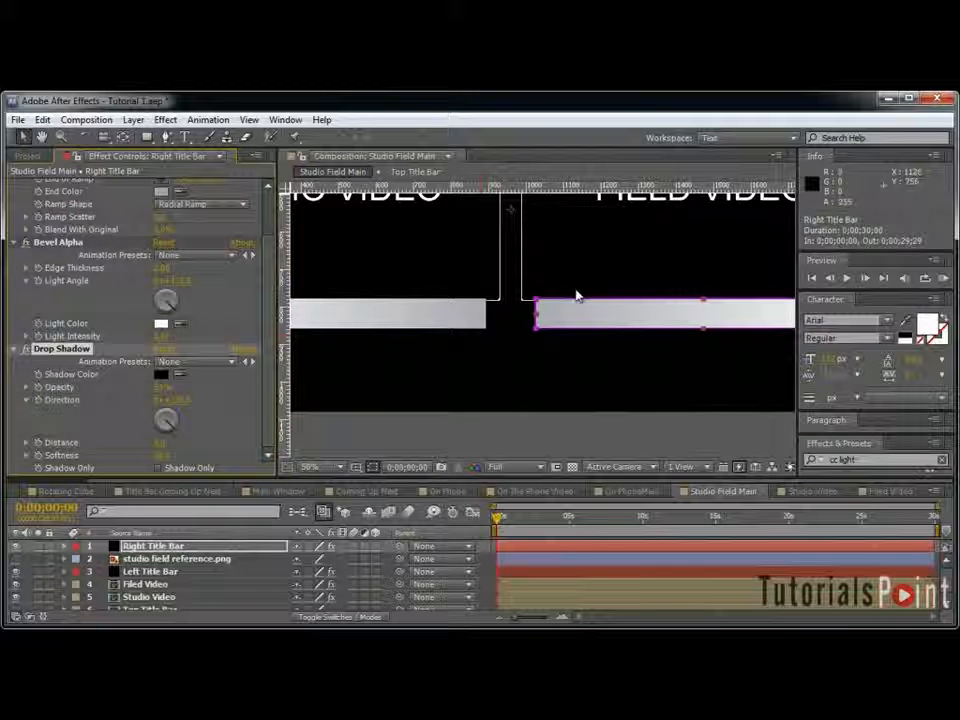
Step: Turn on the transparency grid and rotate the Right Title Bar's Bevel Alpha Light Angle toward the lower left
click(572, 466)
scroll(600, 405, up, 2)
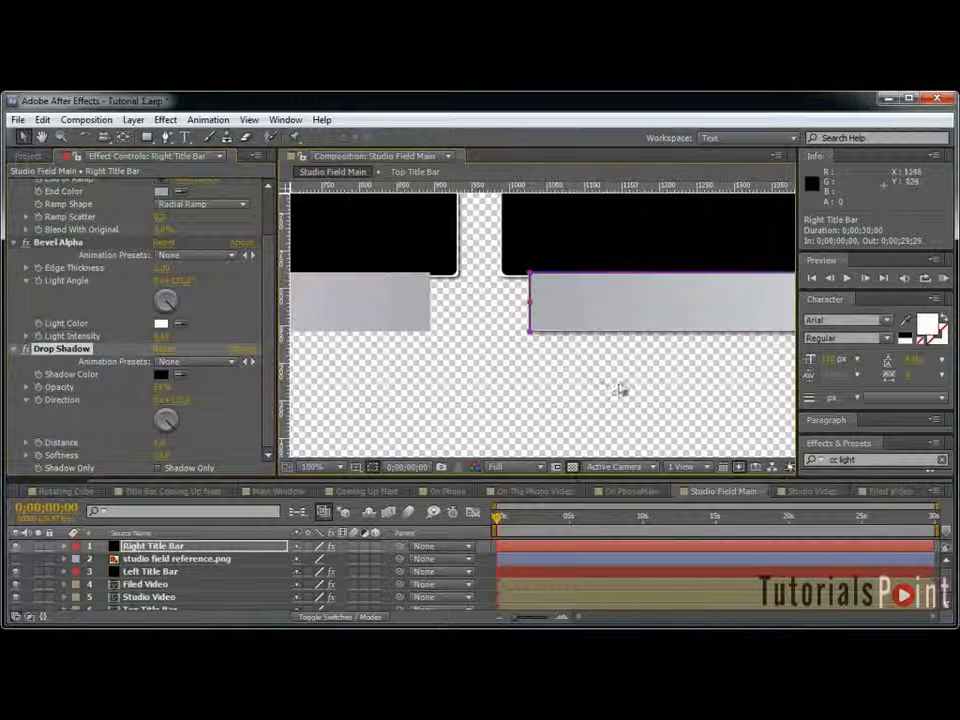
click(574, 364)
drag(184, 282, 200, 285)
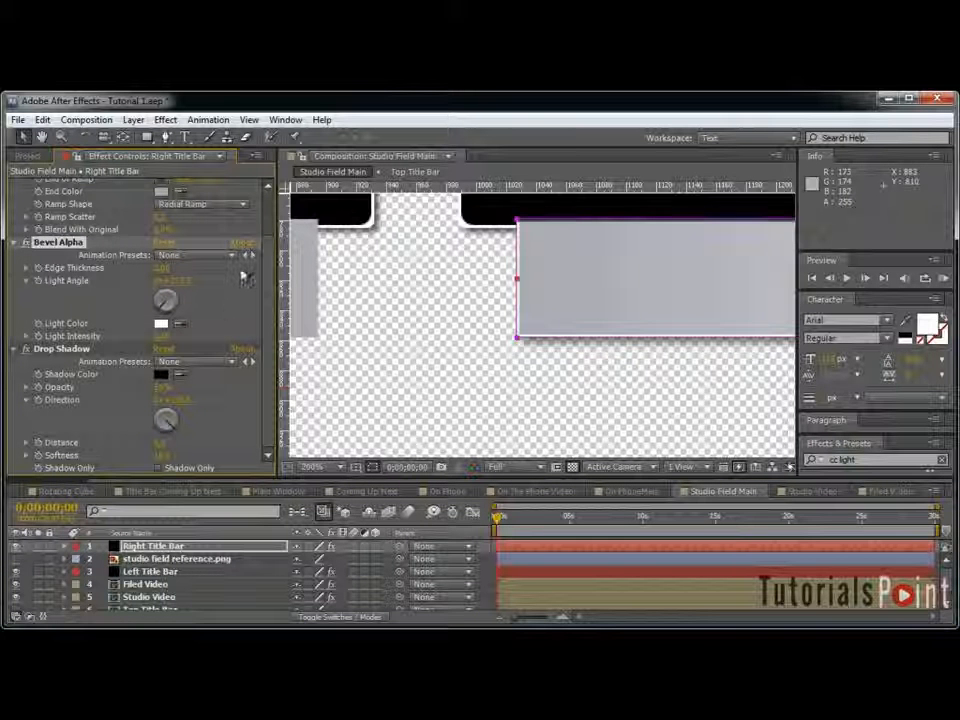
Step: Copy the Bevel Alpha and Drop Shadow effects from the Right Title Bar to the Left Title Bar
scroll(100, 265, up, 2)
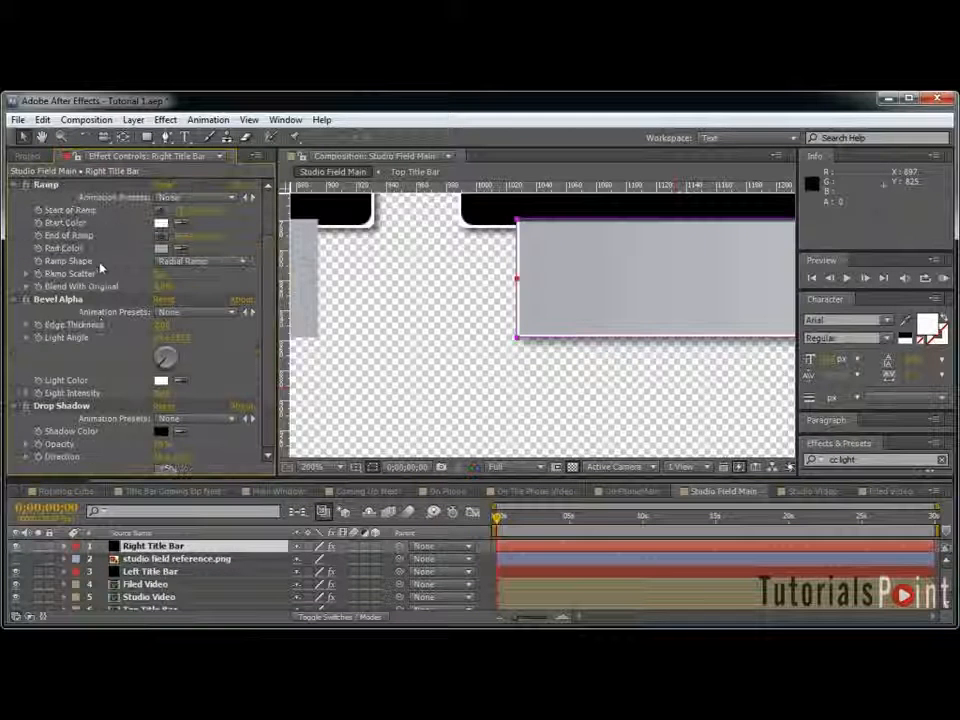
click(61, 301)
ctrl+click(63, 405)
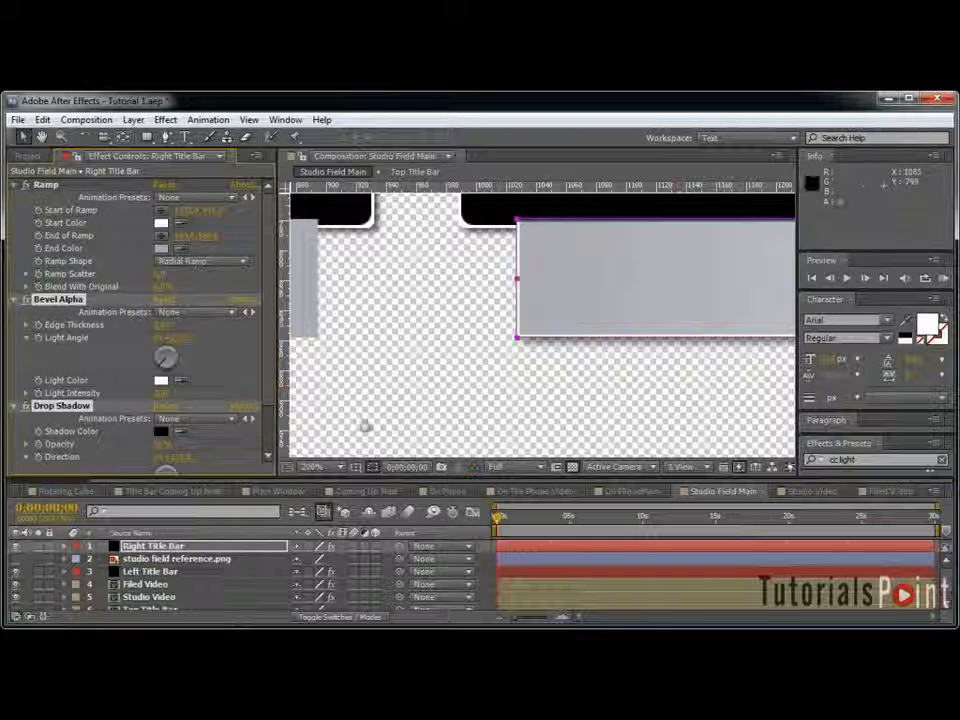
click(170, 571)
key(ctrl+v)
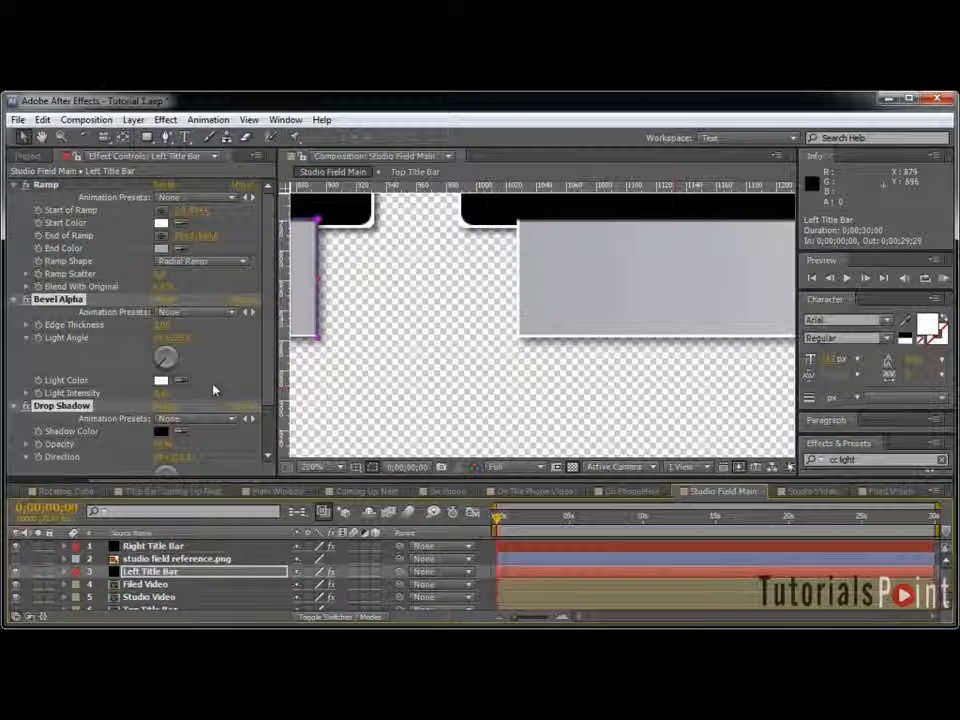
Step: Set the Left Title Bar's Bevel Alpha Light Angle to 120°
click(182, 341)
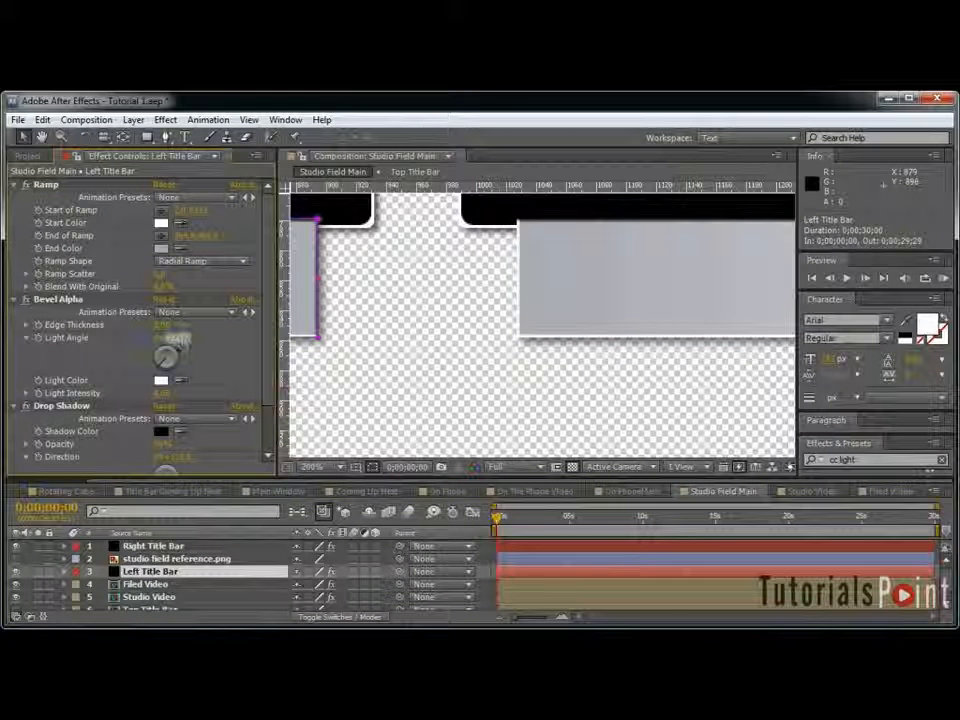
text(120)
key(Return)
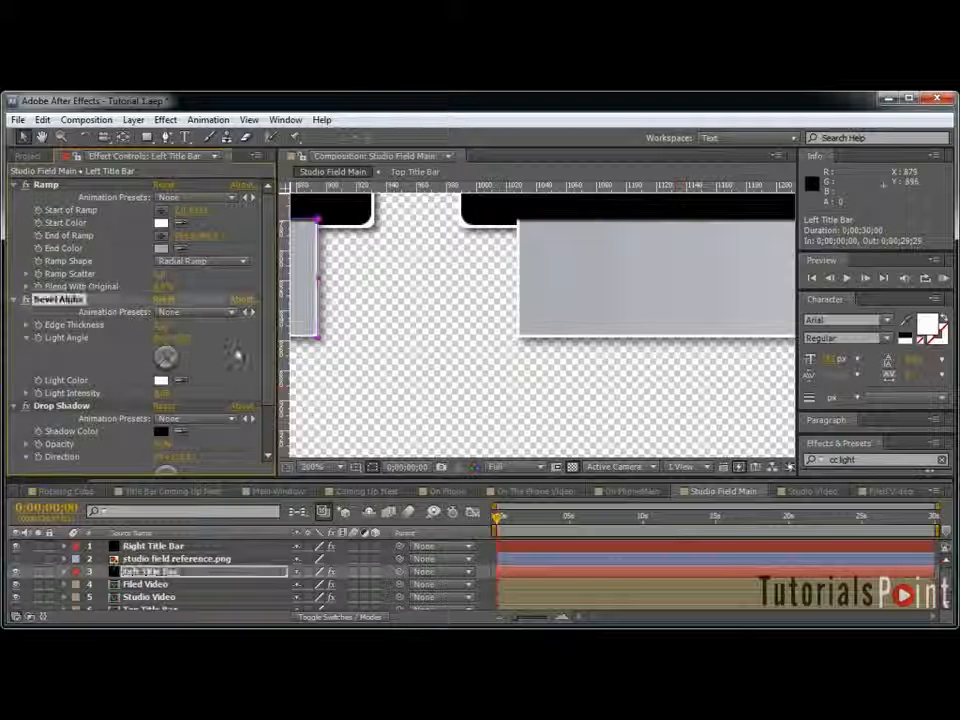
click(238, 352)
scroll(482, 316, down, 2)
scroll(493, 320, up, 2)
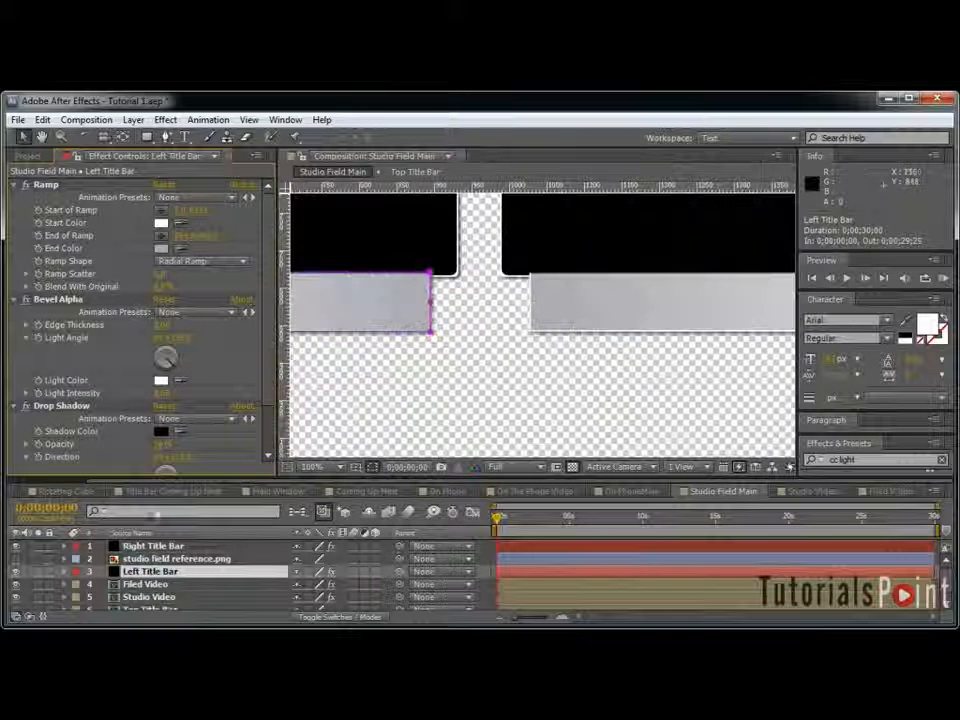
Step: Move the Right Title Bar and Left Title Bar layers together below Studio Video, directly above Top Title Bar
ctrl+click(150, 548)
scroll(175, 565, down, 1)
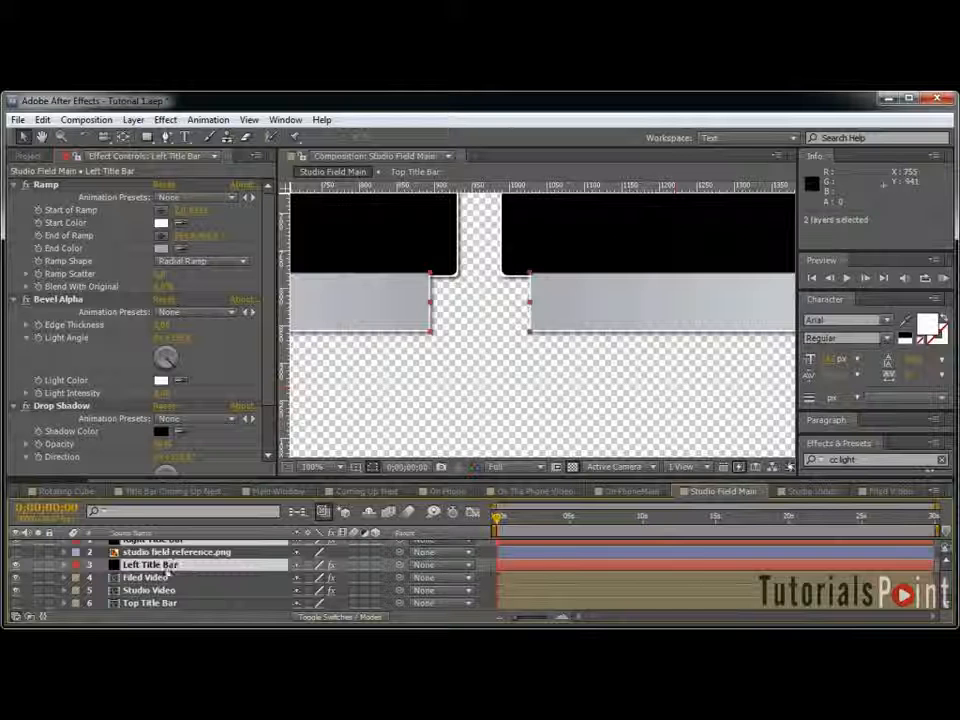
drag(170, 576, 221, 604)
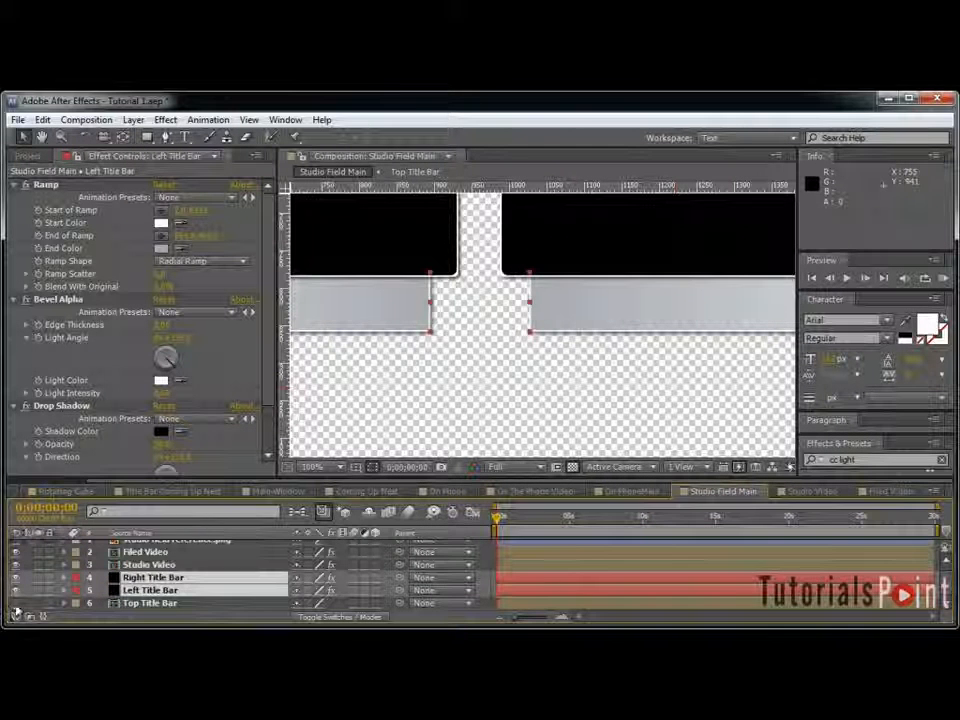
Step: Show the Top Title Bar layer and check the whole composition in a maximized view
scroll(171, 555, up, 2)
scroll(620, 252, down, 2)
scroll(620, 252, down, 1)
scroll(549, 257, up, 4)
key(grave)
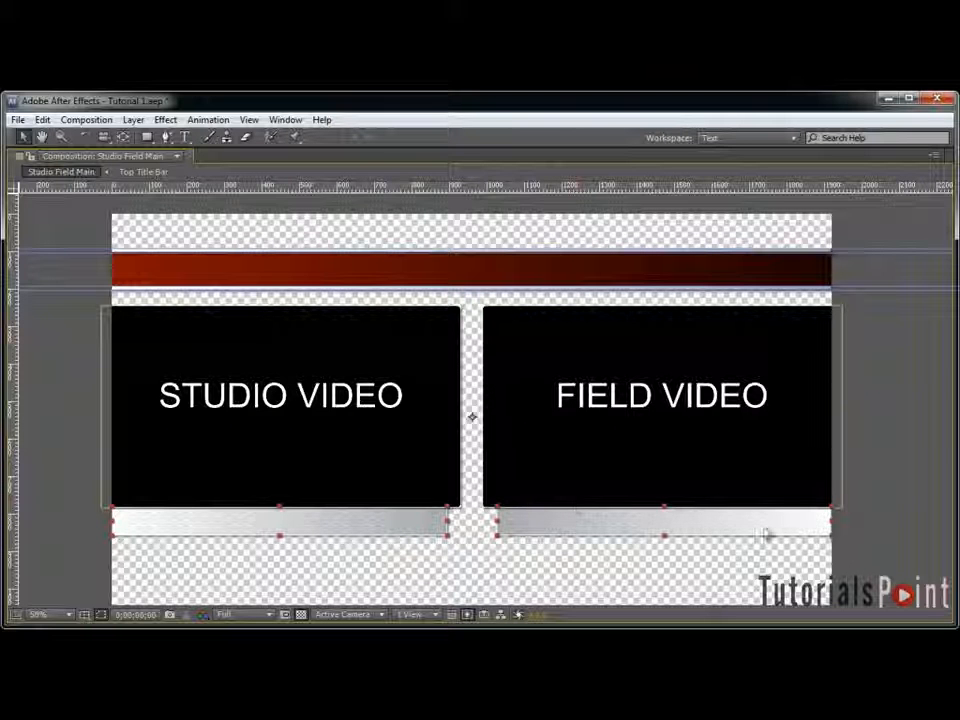
key(grave)
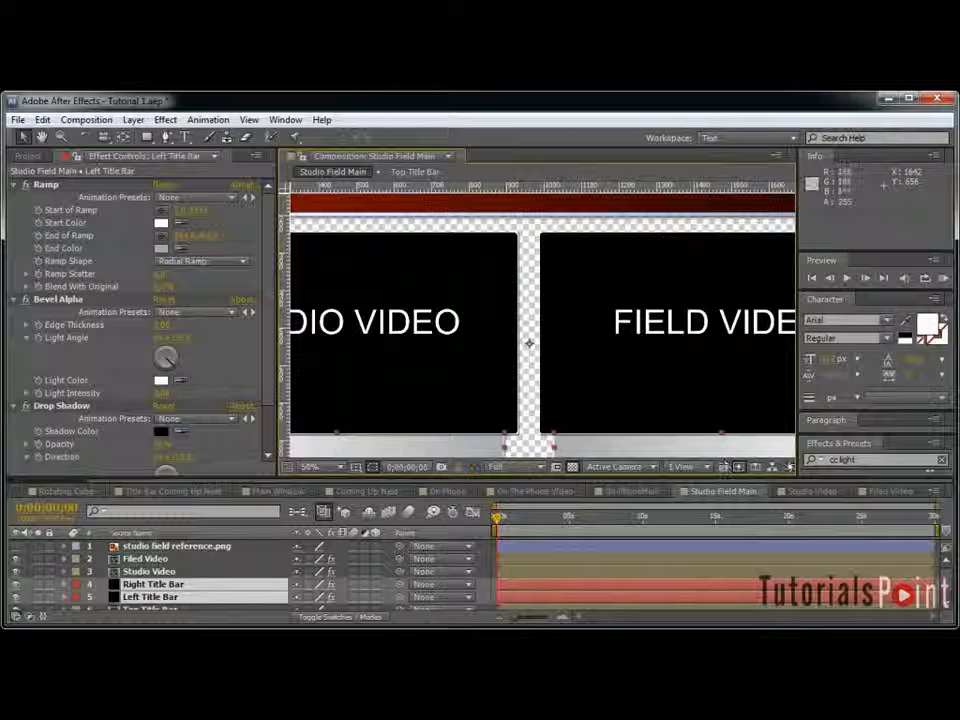
Step: Delete studio field reference.png from the composition and from the project, and save the project
click(180, 546)
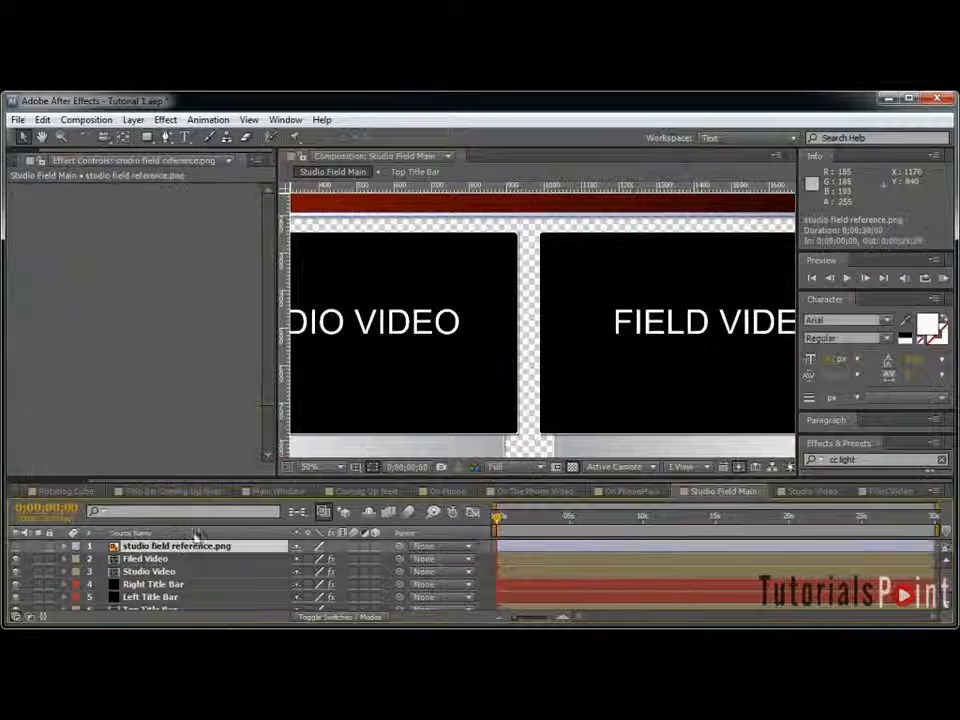
key(Delete)
click(27, 156)
click(84, 416)
key(Delete)
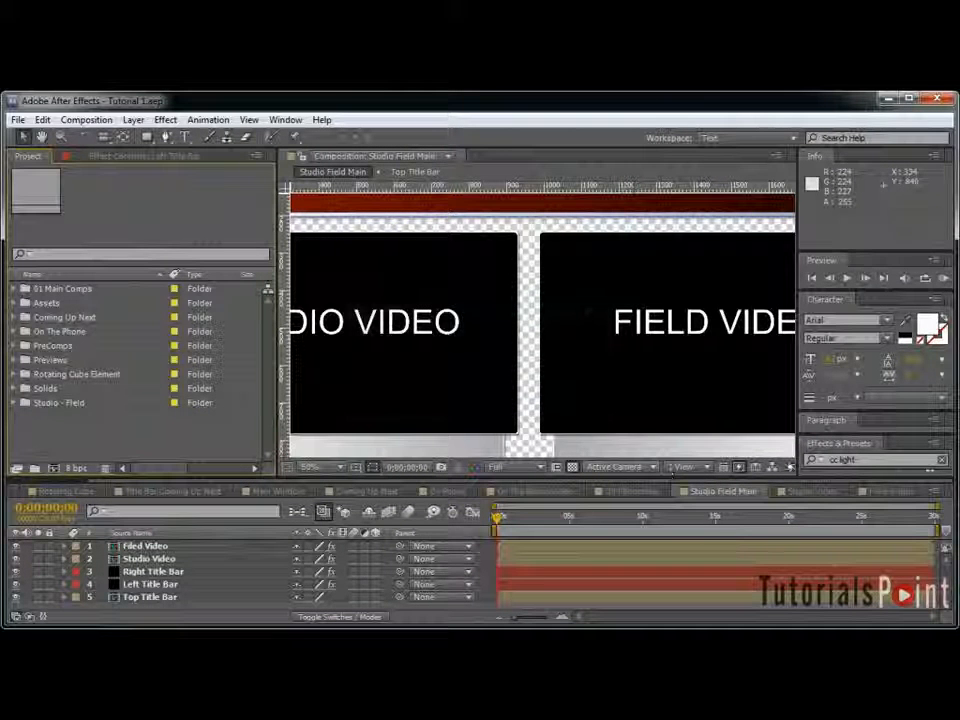
Step: Hide the composition rulers and clear the Effects & Presets search
scroll(187, 489, up, 2)
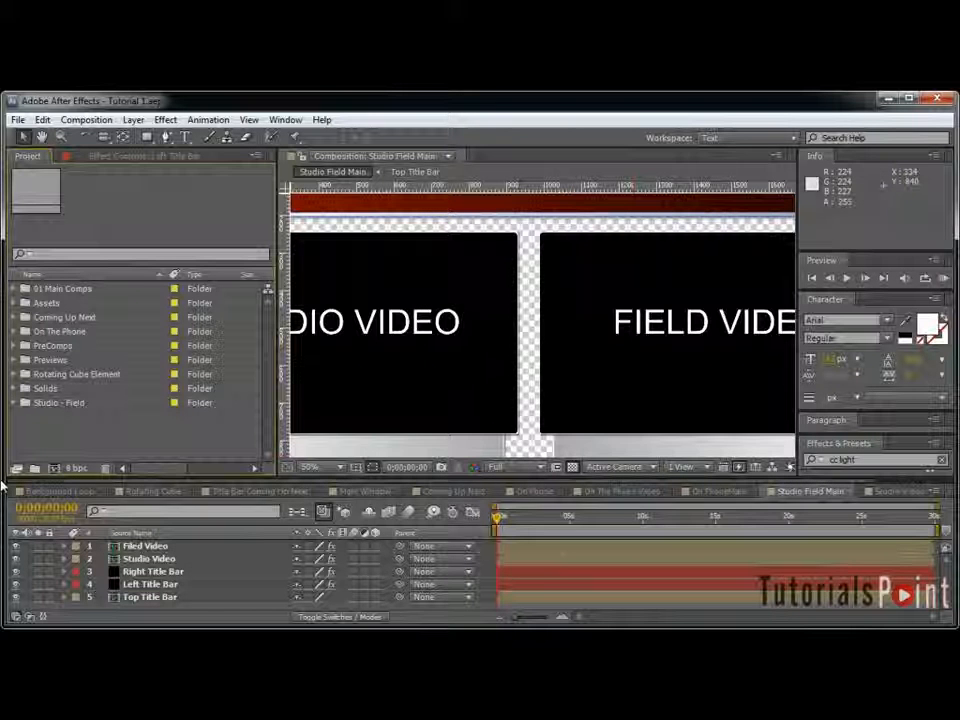
key(comma)
key(comma)
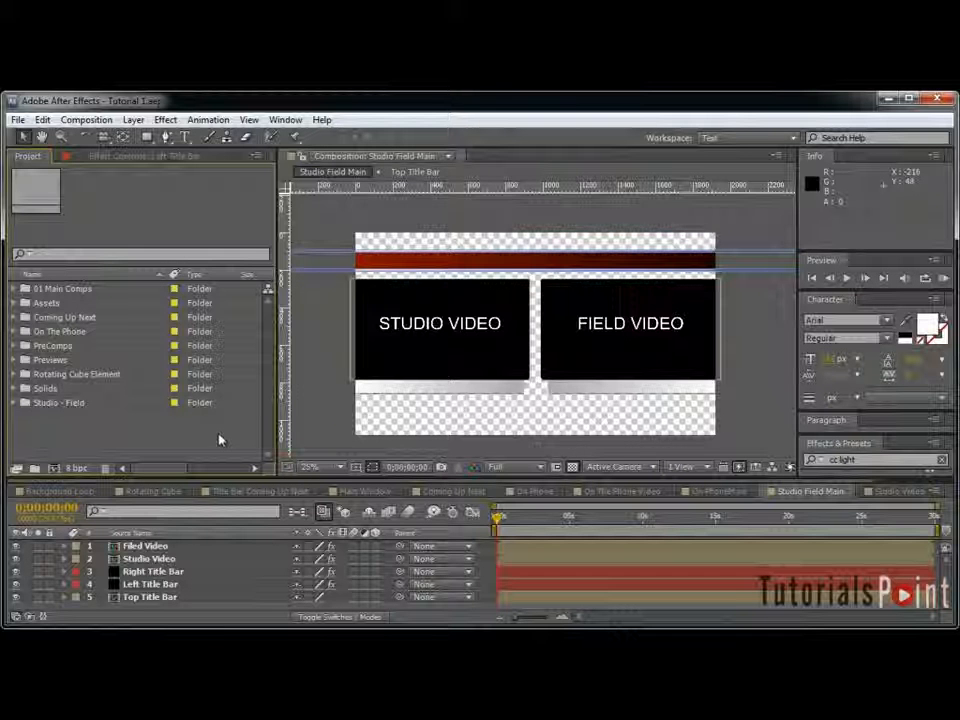
key(ctrl+r)
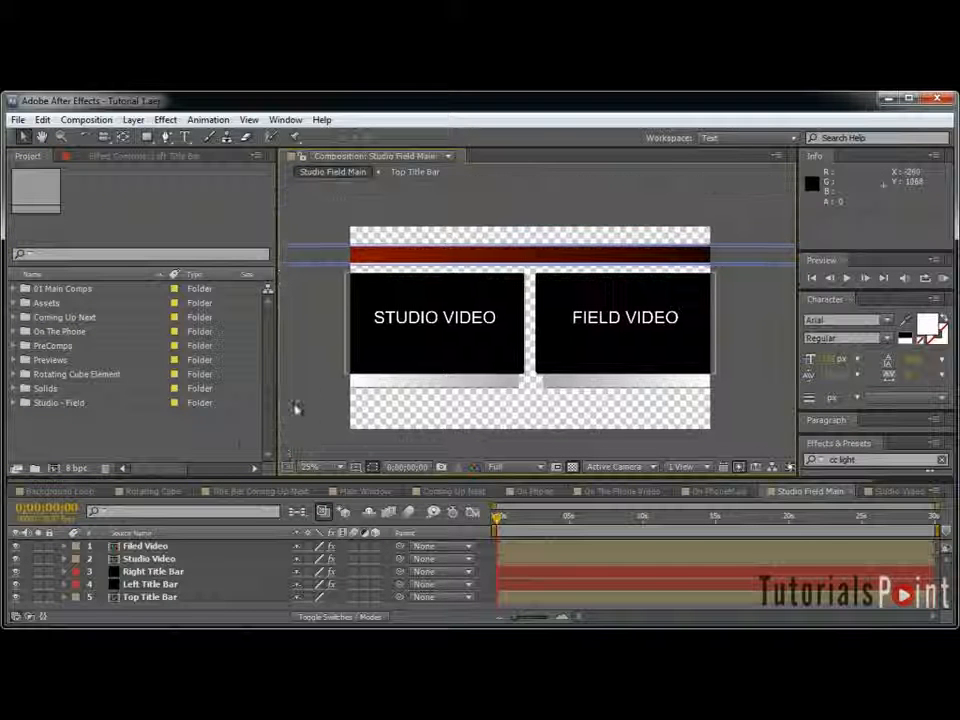
click(941, 460)
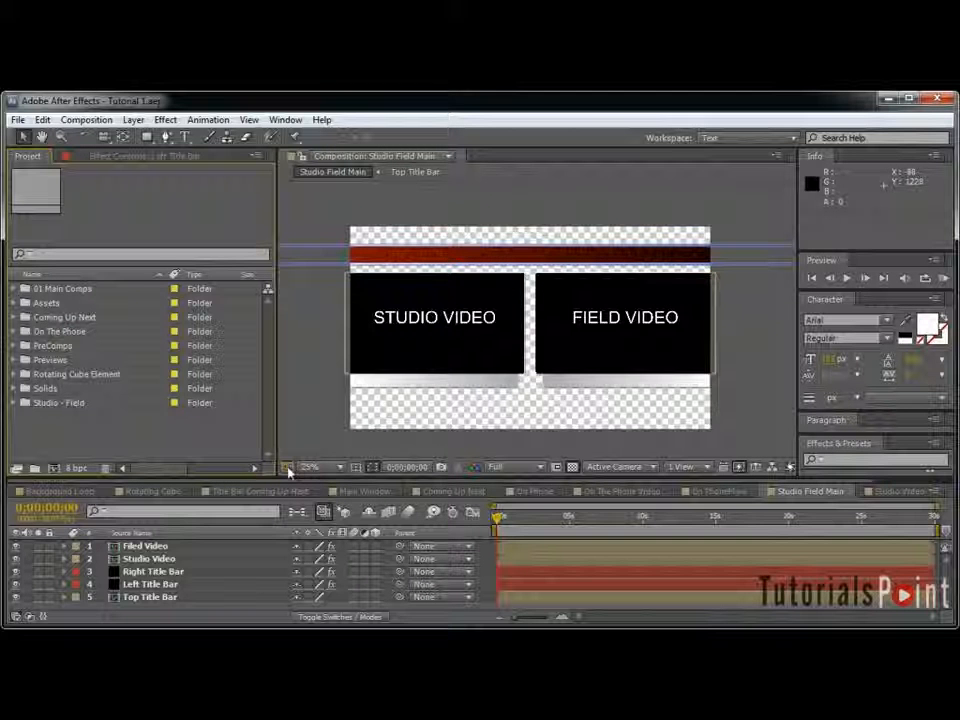
drag(173, 471, 77, 474)
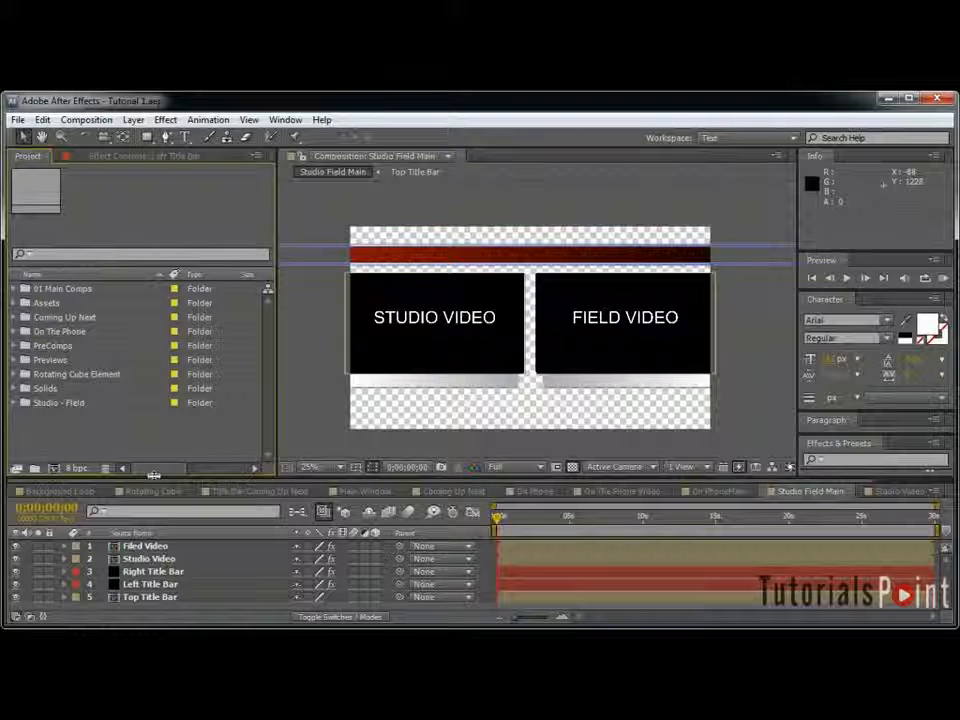
drag(155, 477, 147, 475)
click(255, 470)
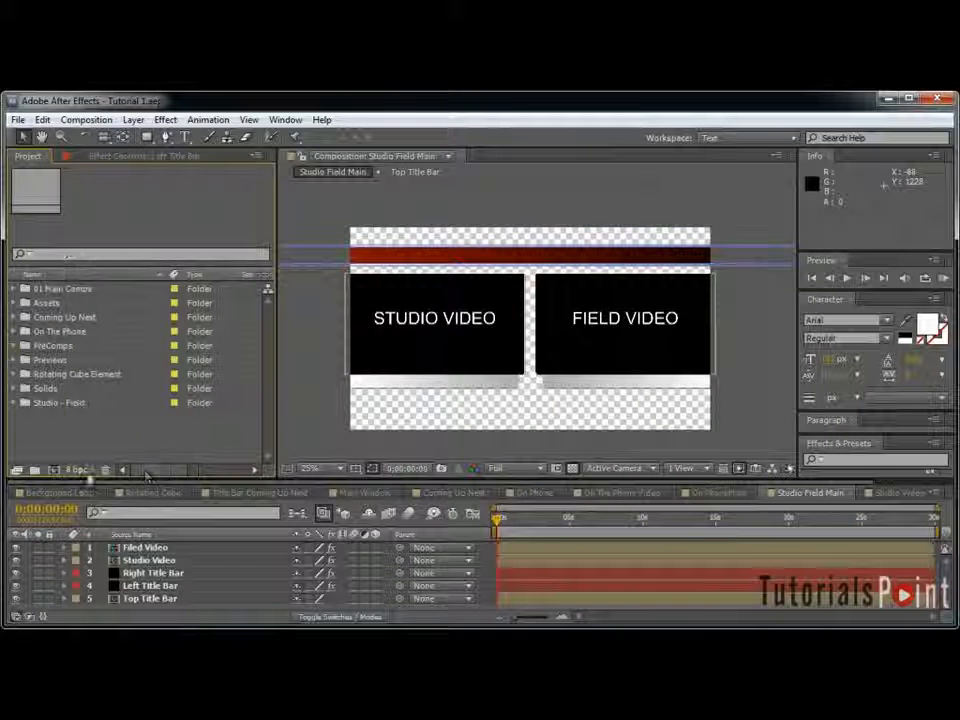